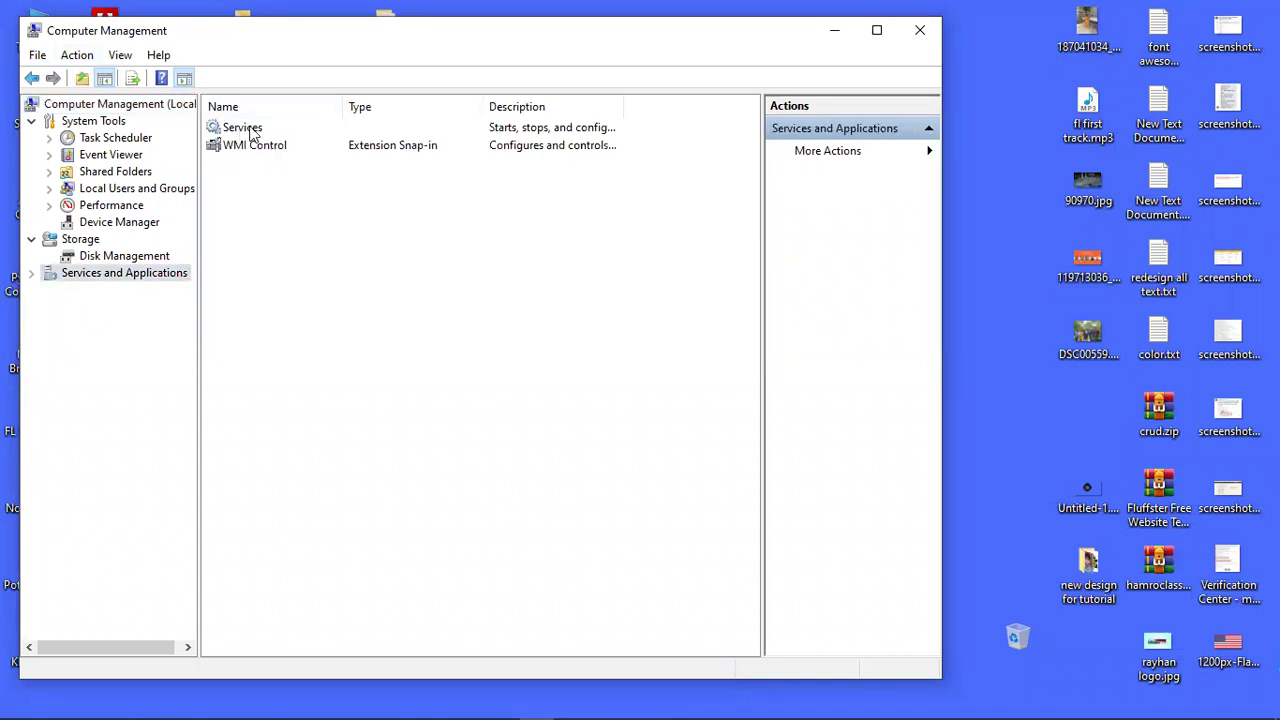
Open the Services list and set the Background Intelligent Transfer Service startup type to Disabled, applying the setting.
double_click(245, 128)
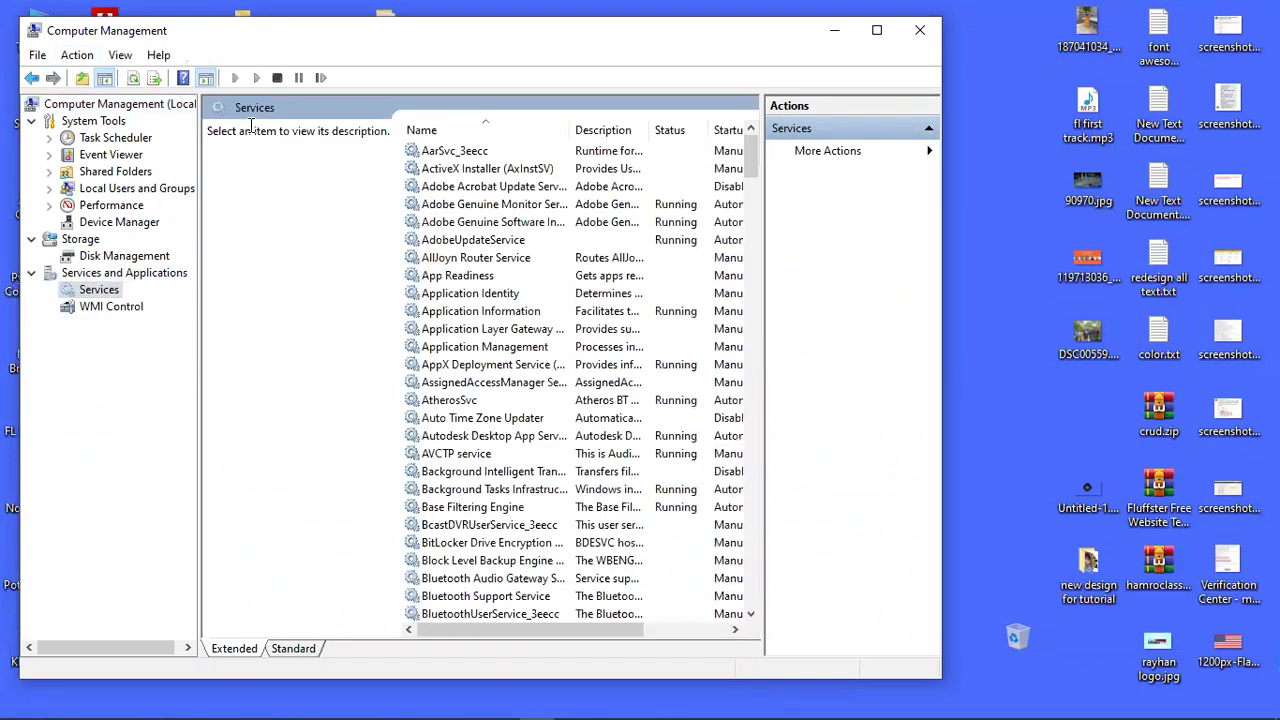
double_click(578, 477)
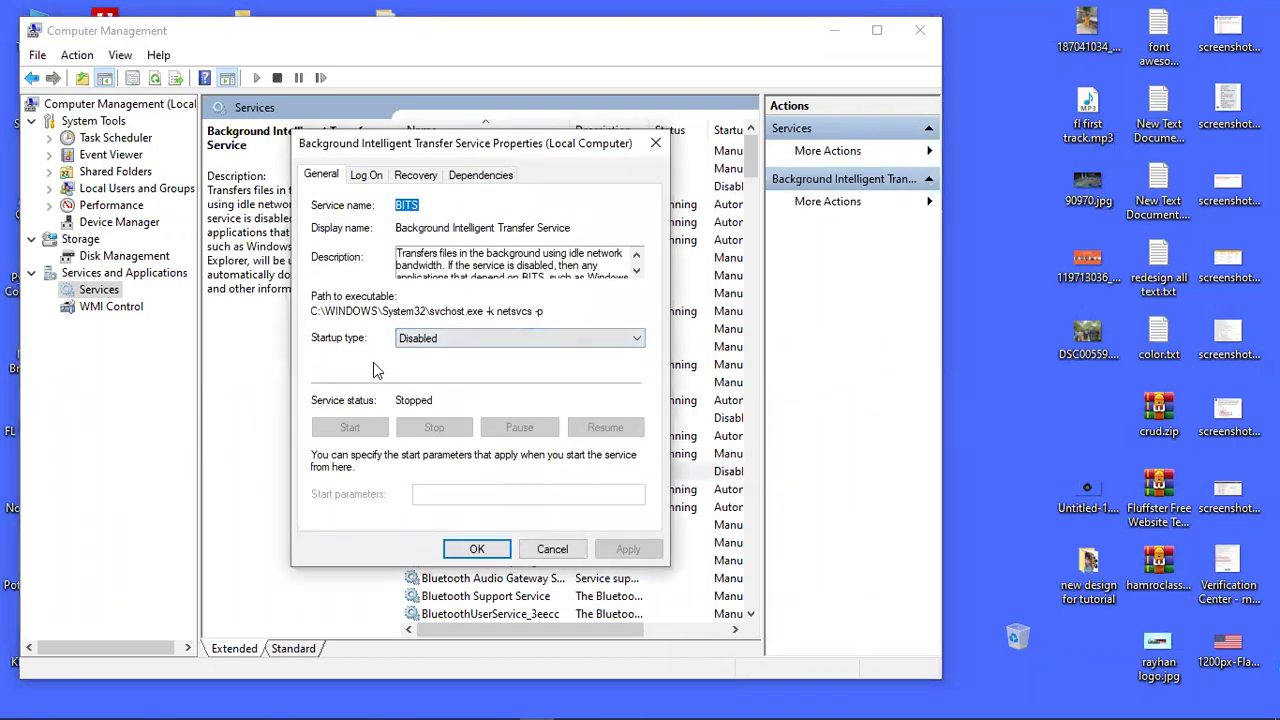
left_click(455, 340)
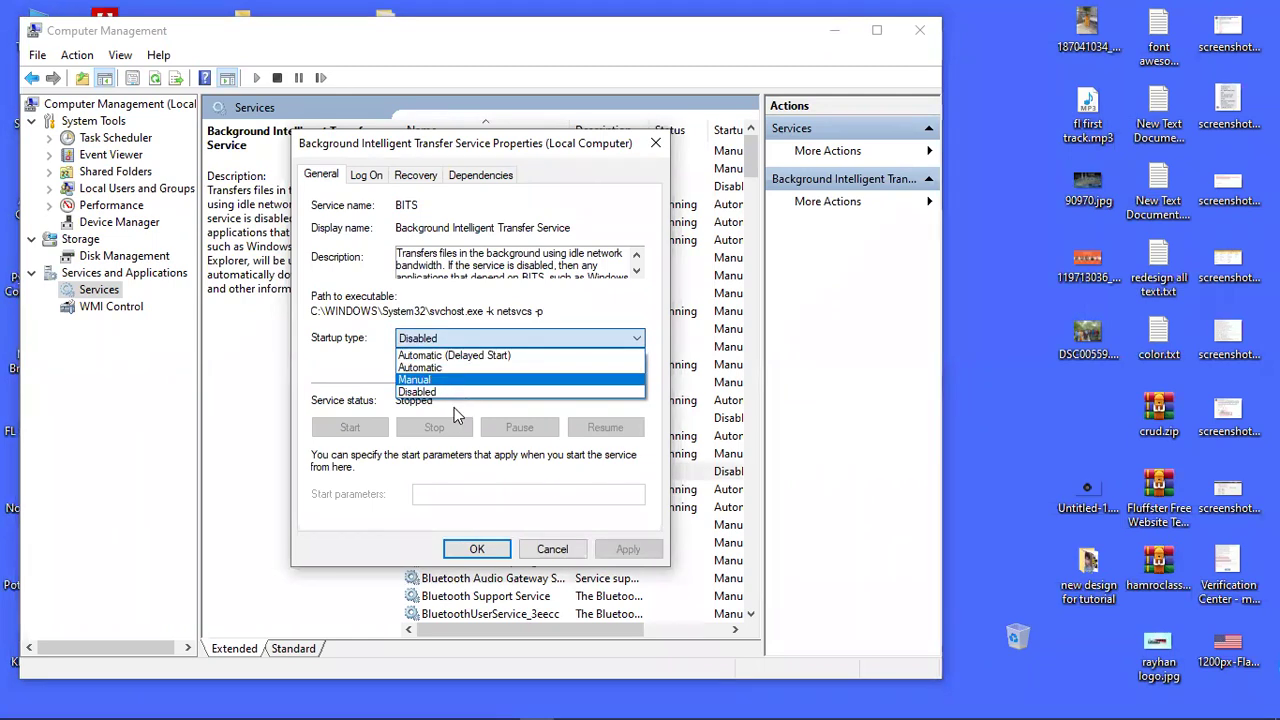
left_click(458, 393)
left_click(628, 548)
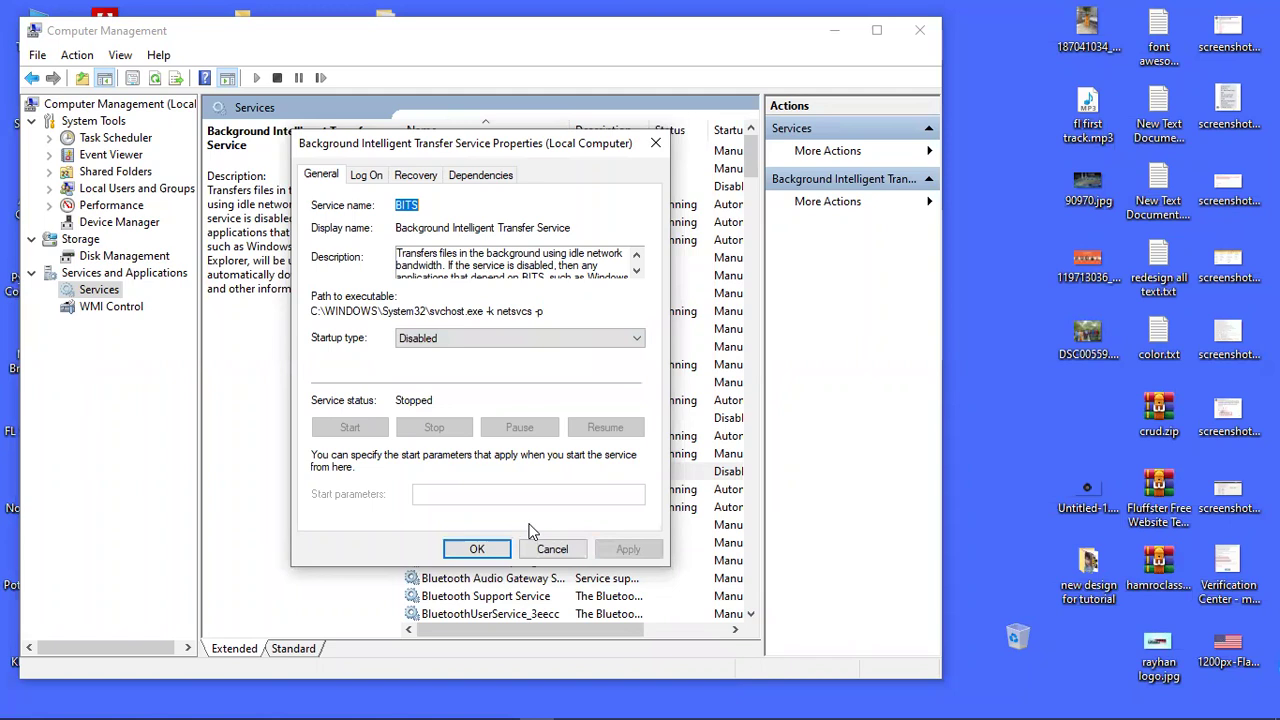
left_click(477, 549)
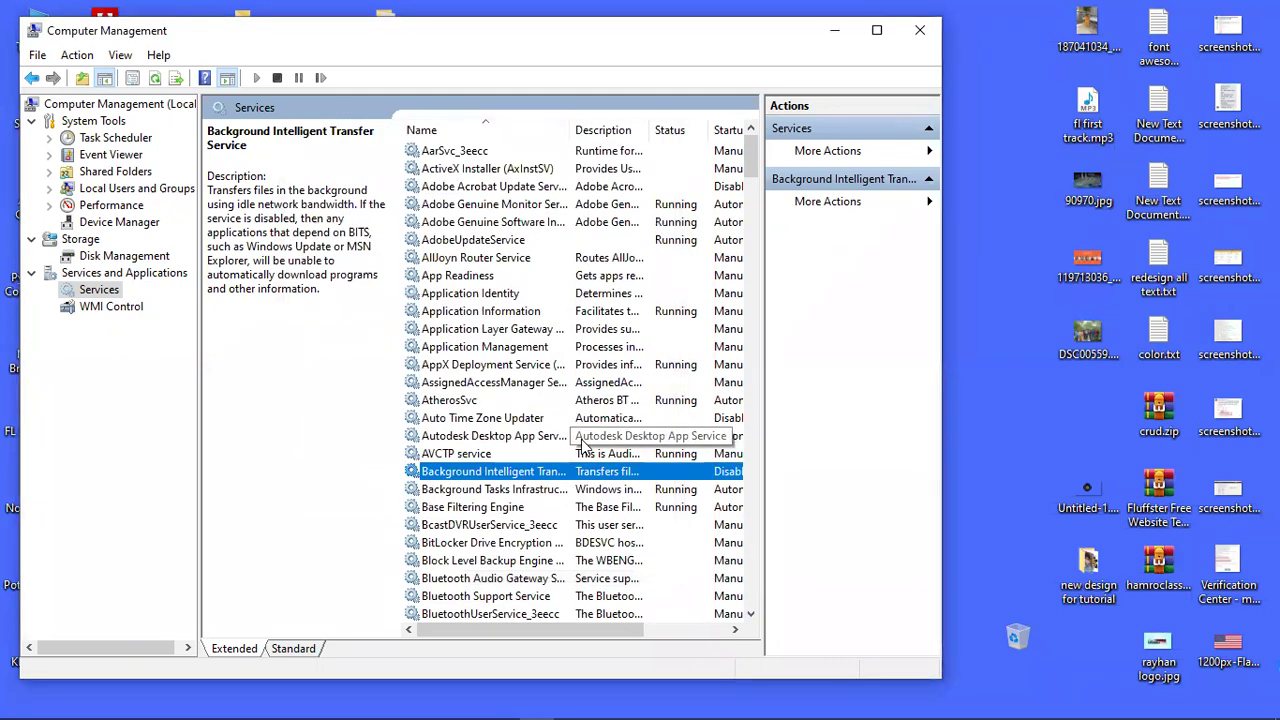
Examine the startup type options in the Delivery Optimization service's properties, closing them without a change.
scroll(585, 445, "down", 2)
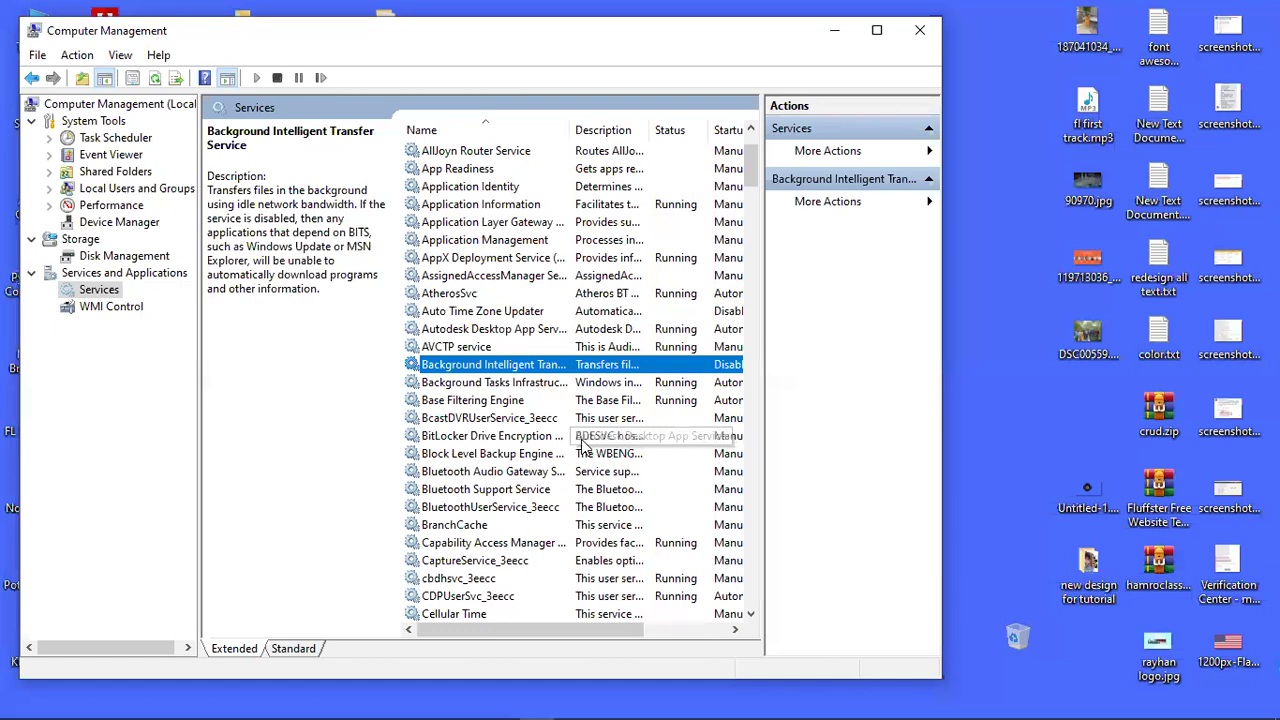
scroll(585, 445, "down", 5)
scroll(585, 440, "up", 2)
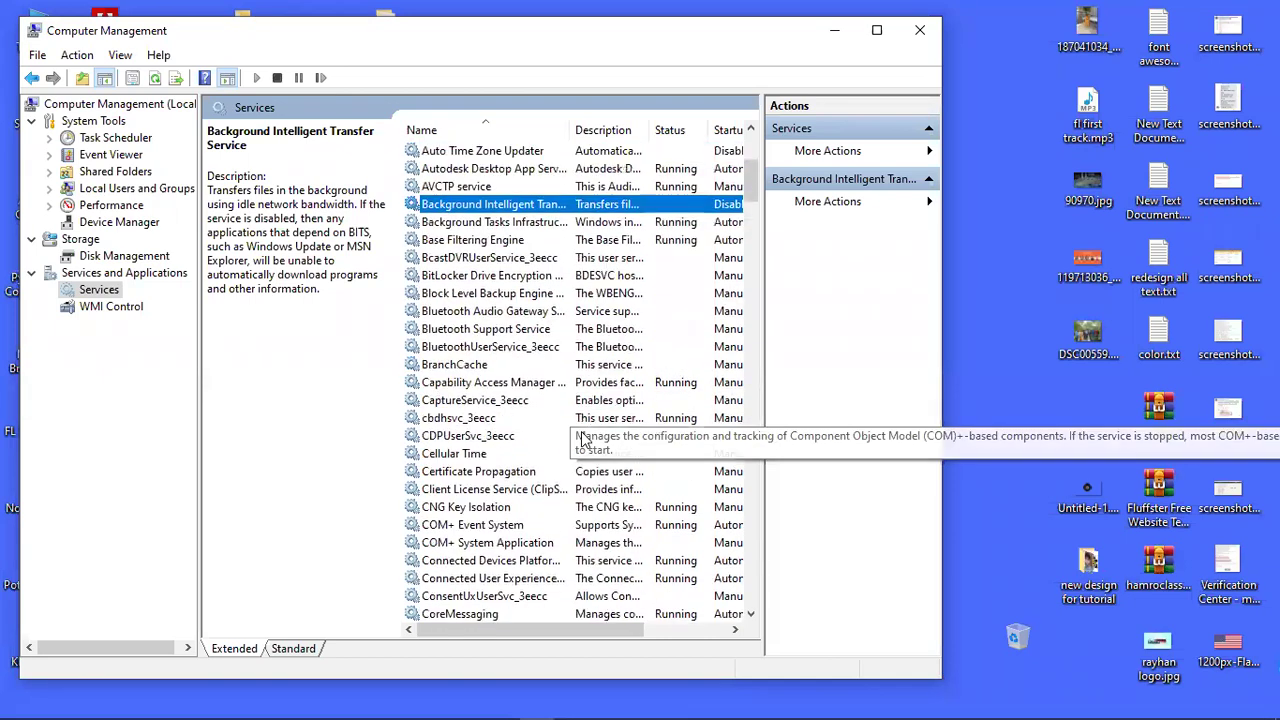
scroll(585, 440, "down", 3)
scroll(585, 440, "down", 1)
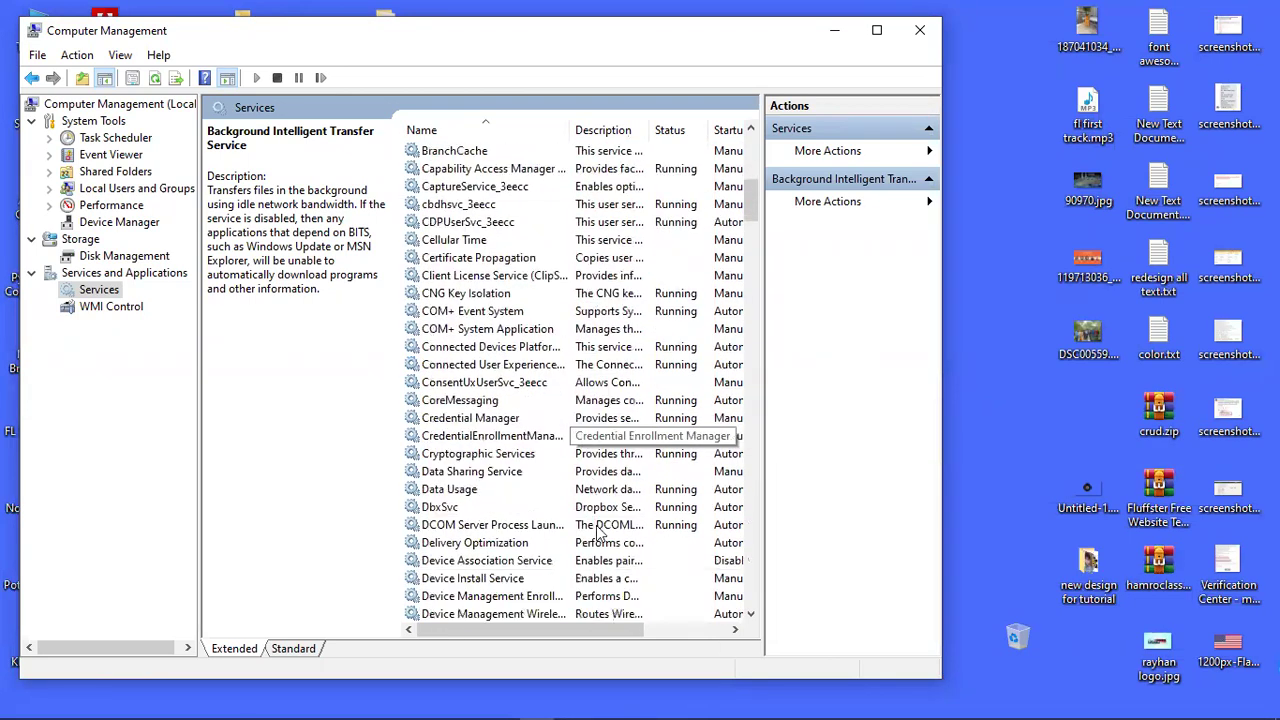
left_click(603, 544)
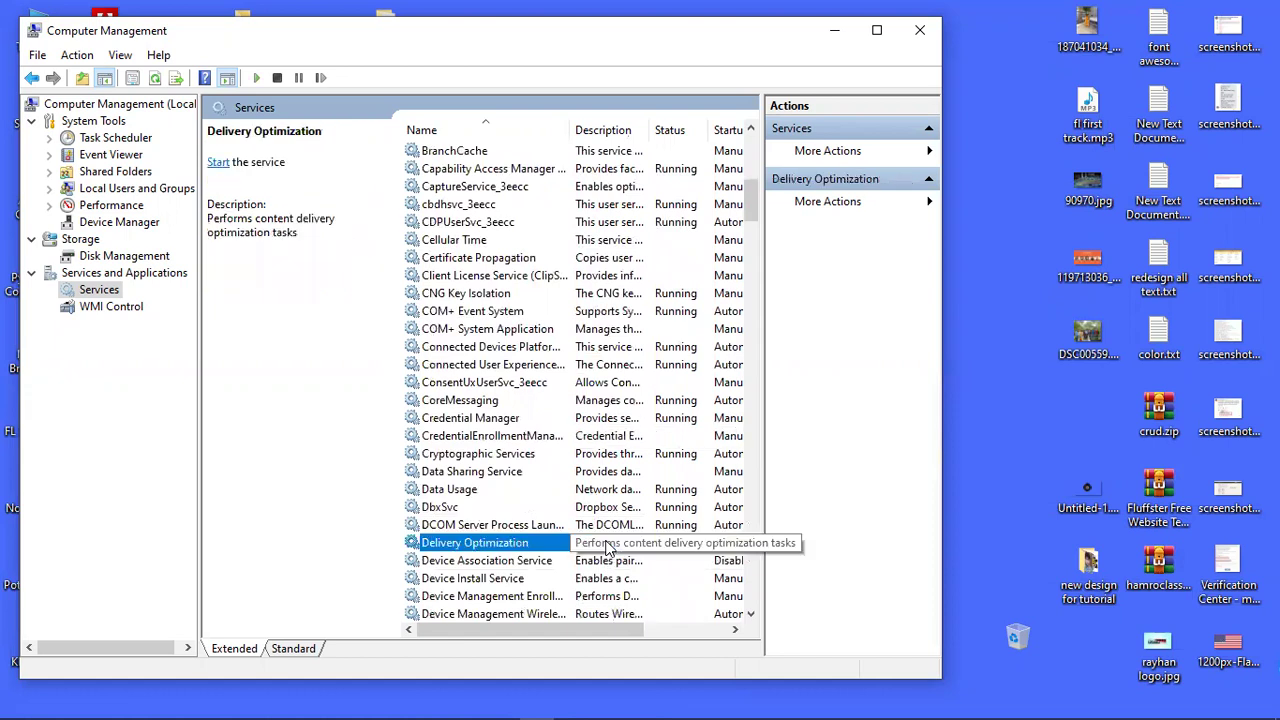
double_click(607, 548)
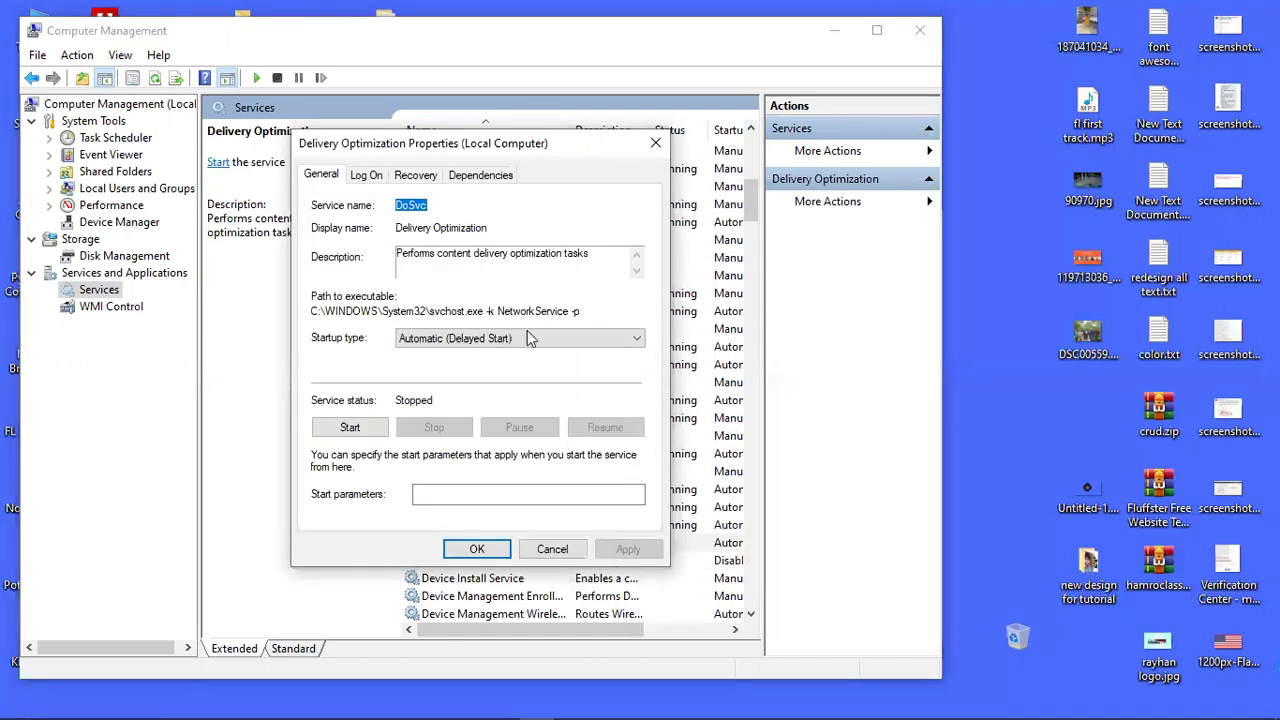
left_click(540, 340)
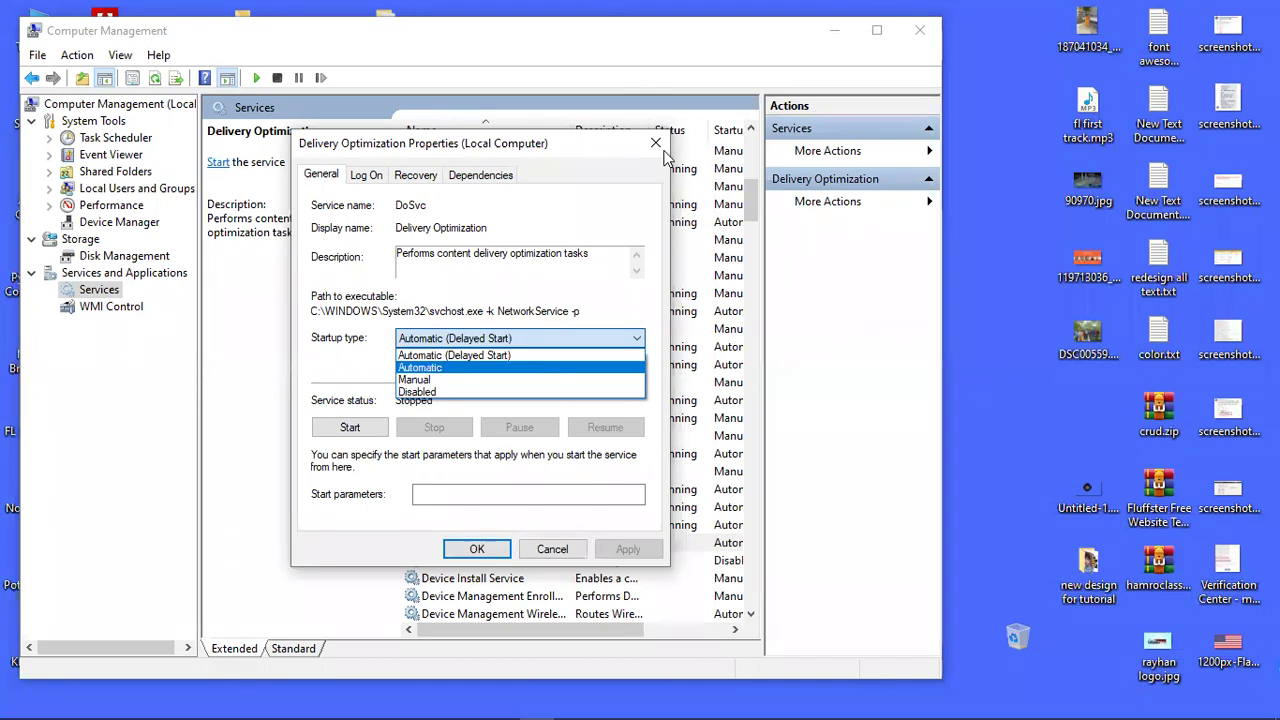
key("Escape")
key("Escape")
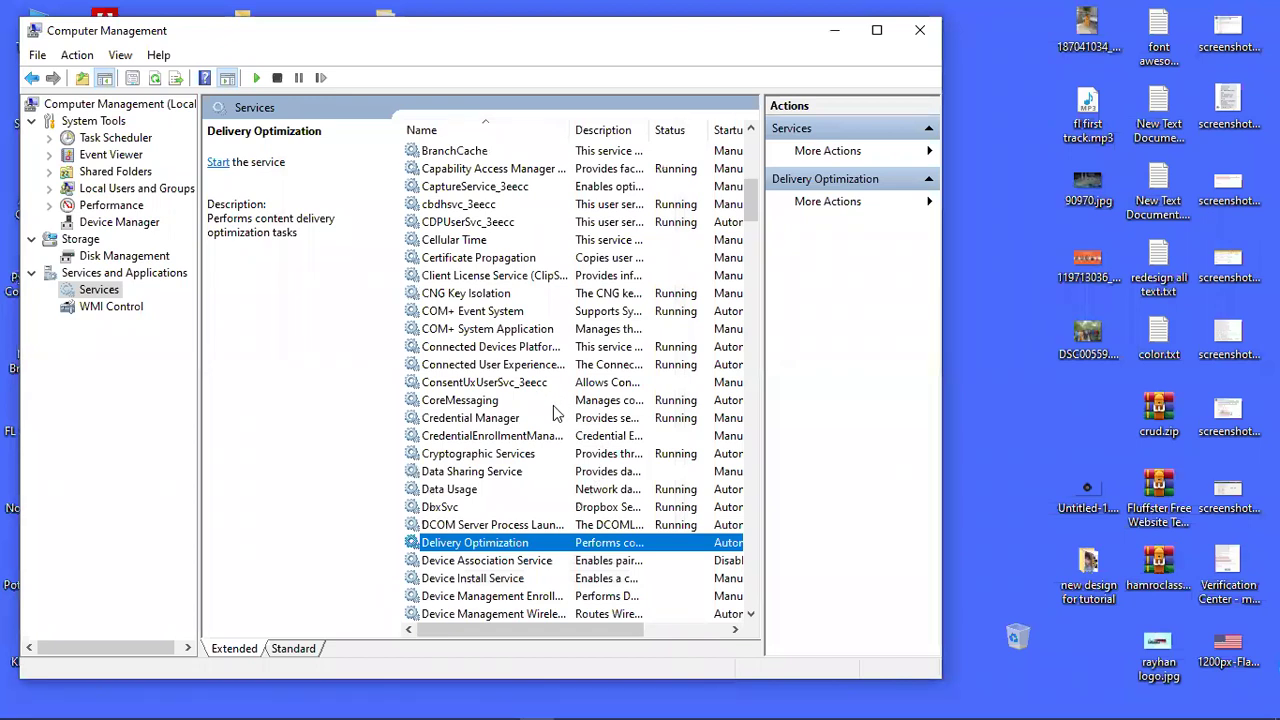
Set the Windows Update service's startup type to Disabled and apply the setting.
scroll(580, 420, "down", 20)
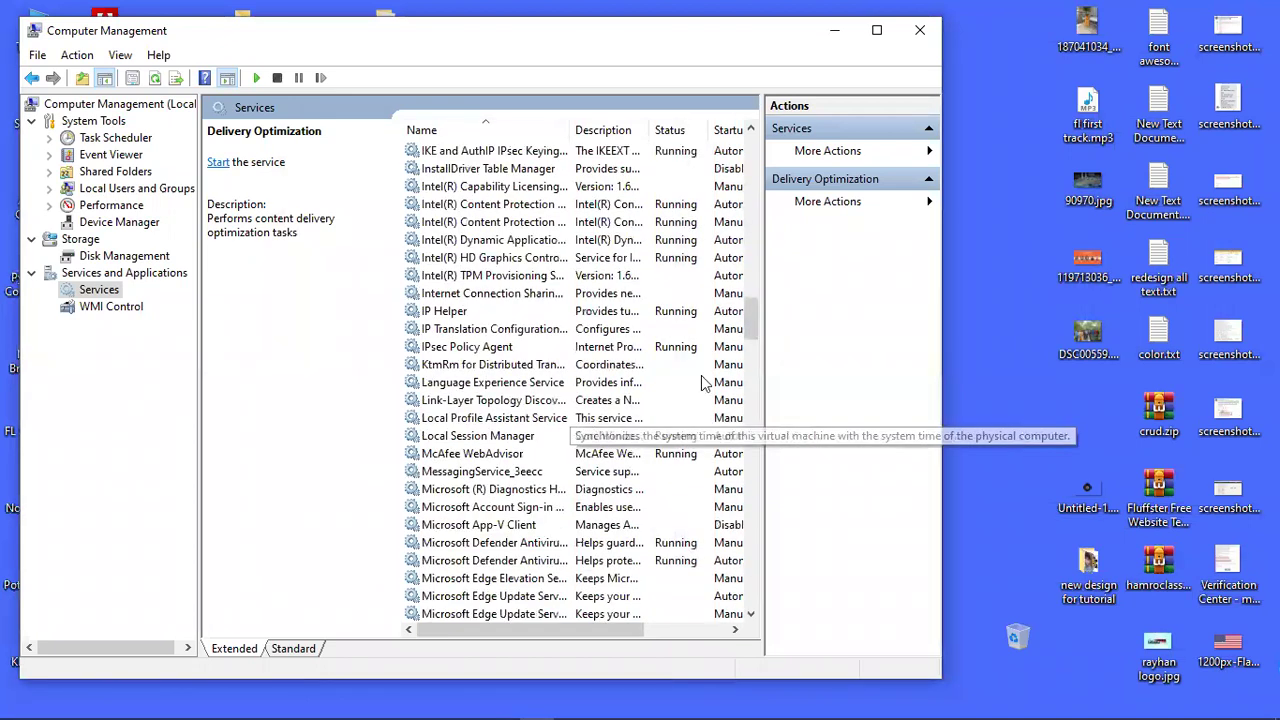
scroll(705, 390, "down", 8)
scroll(647, 540, "down", 20)
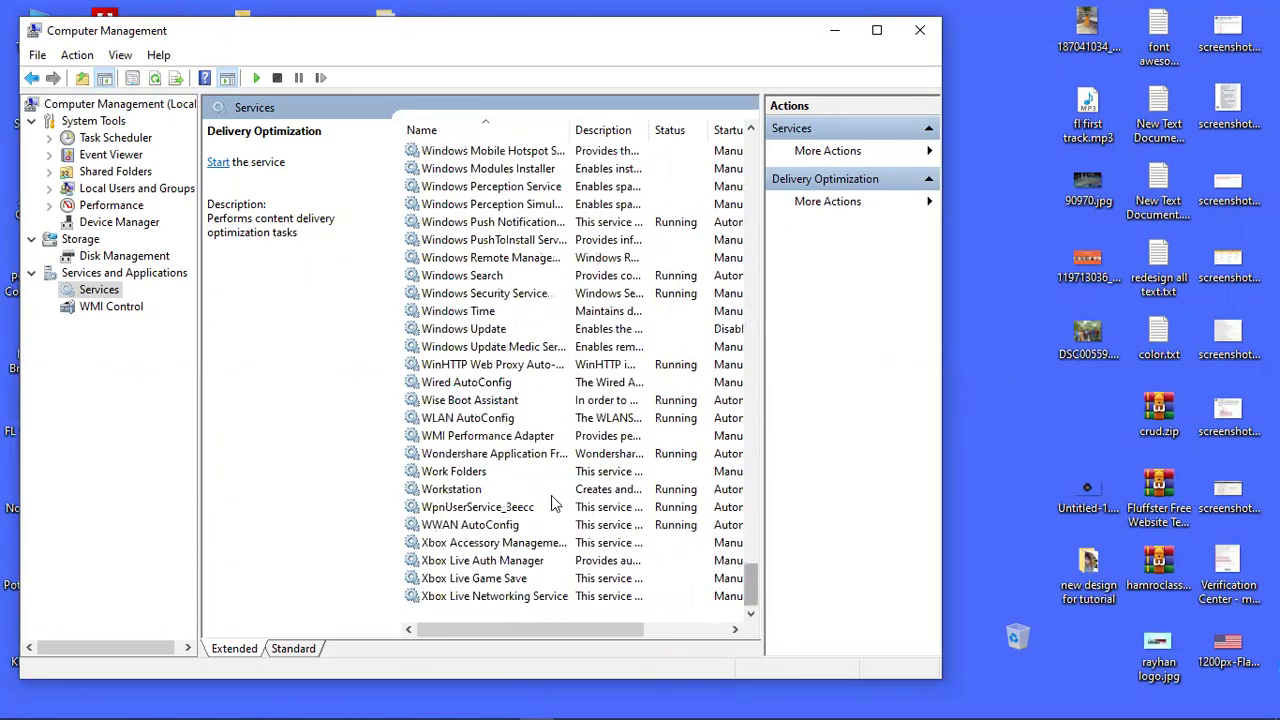
double_click(557, 330)
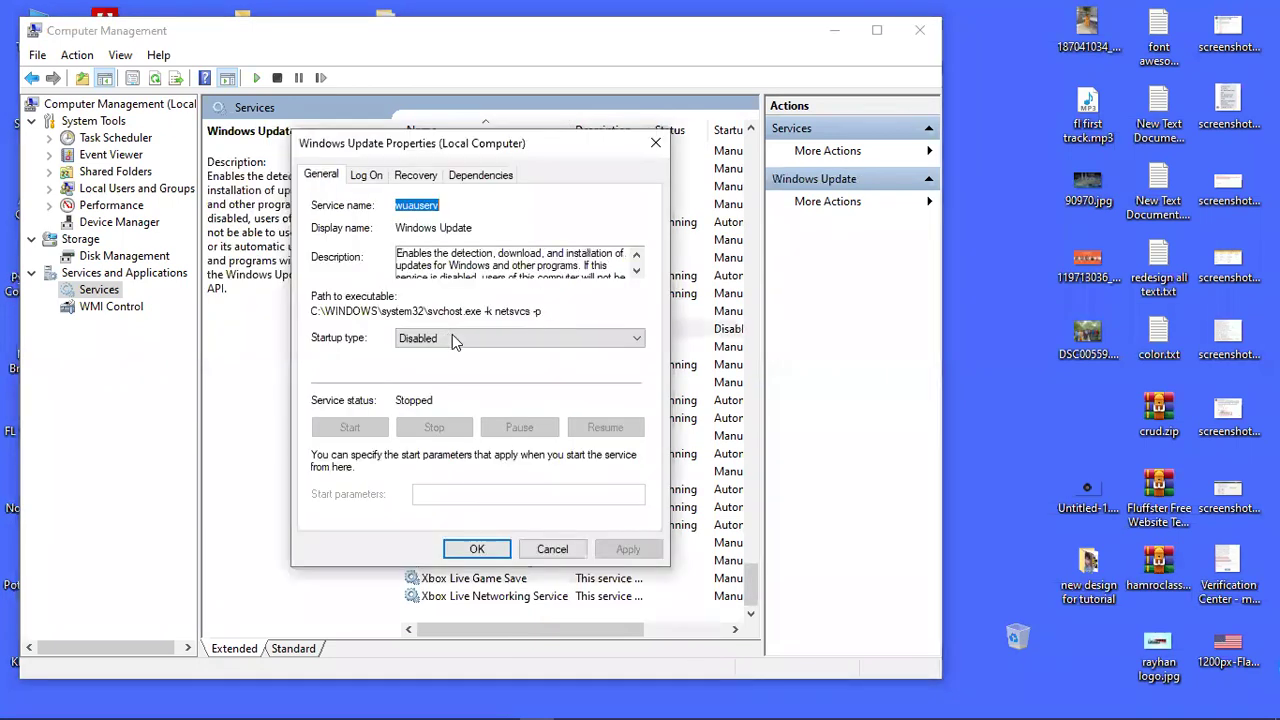
left_click(452, 341)
left_click(444, 392)
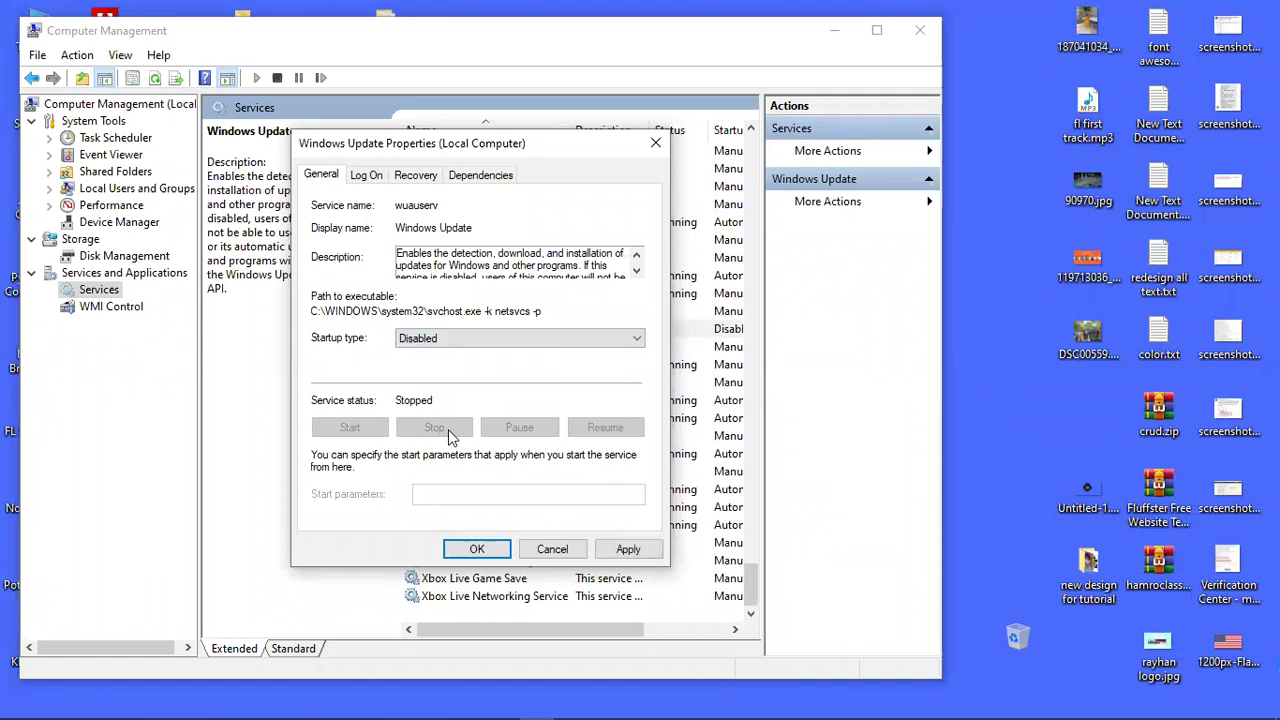
left_click(628, 549)
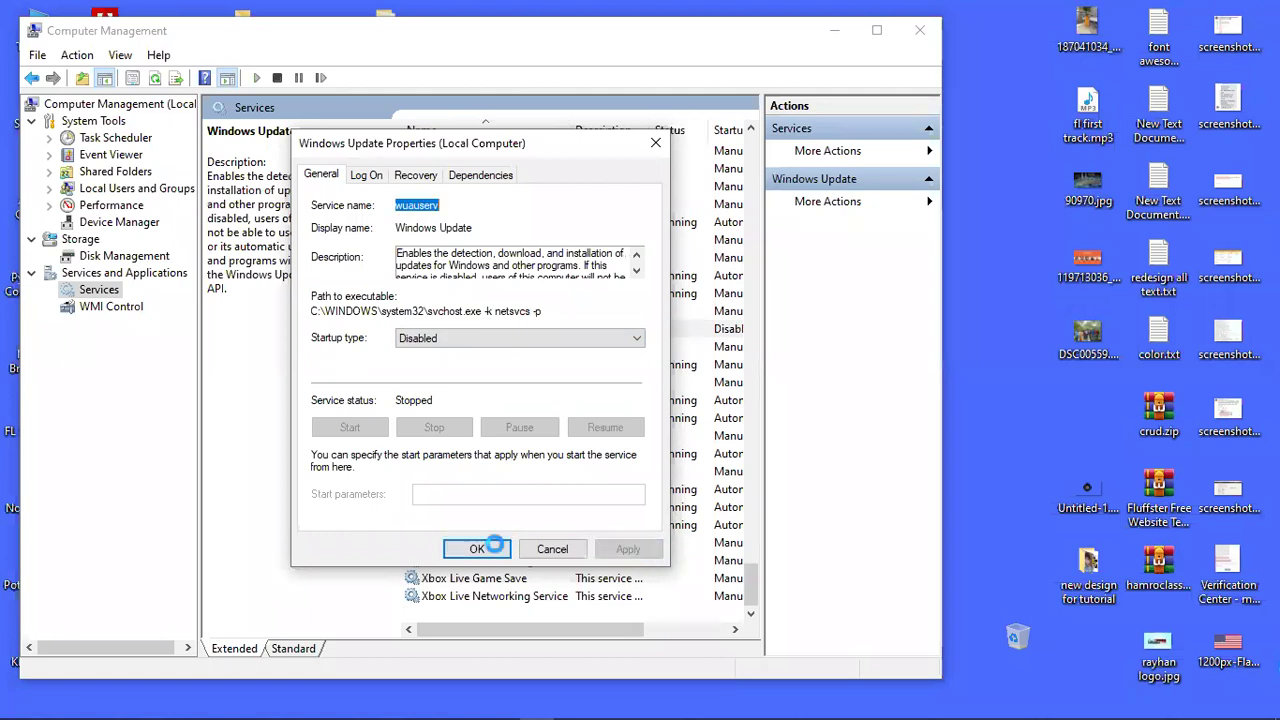
left_click(477, 549)
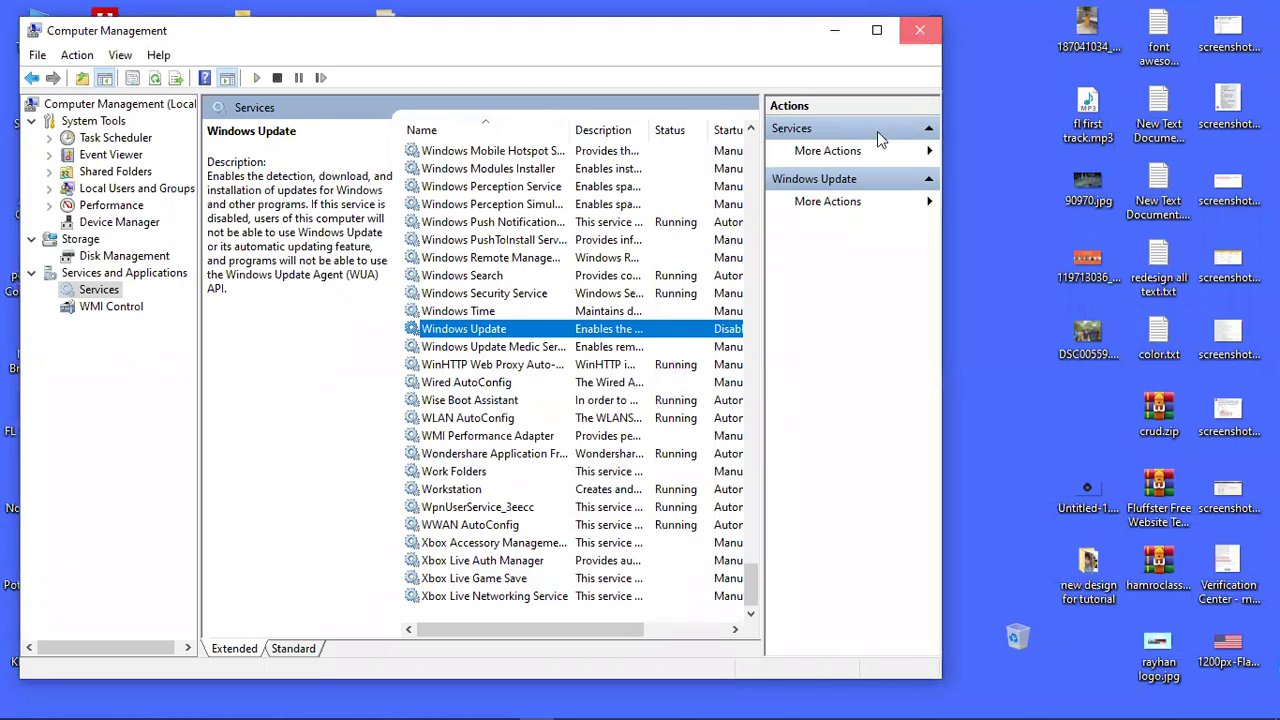
Close Computer Management and refresh the desktop.
left_click(918, 32)
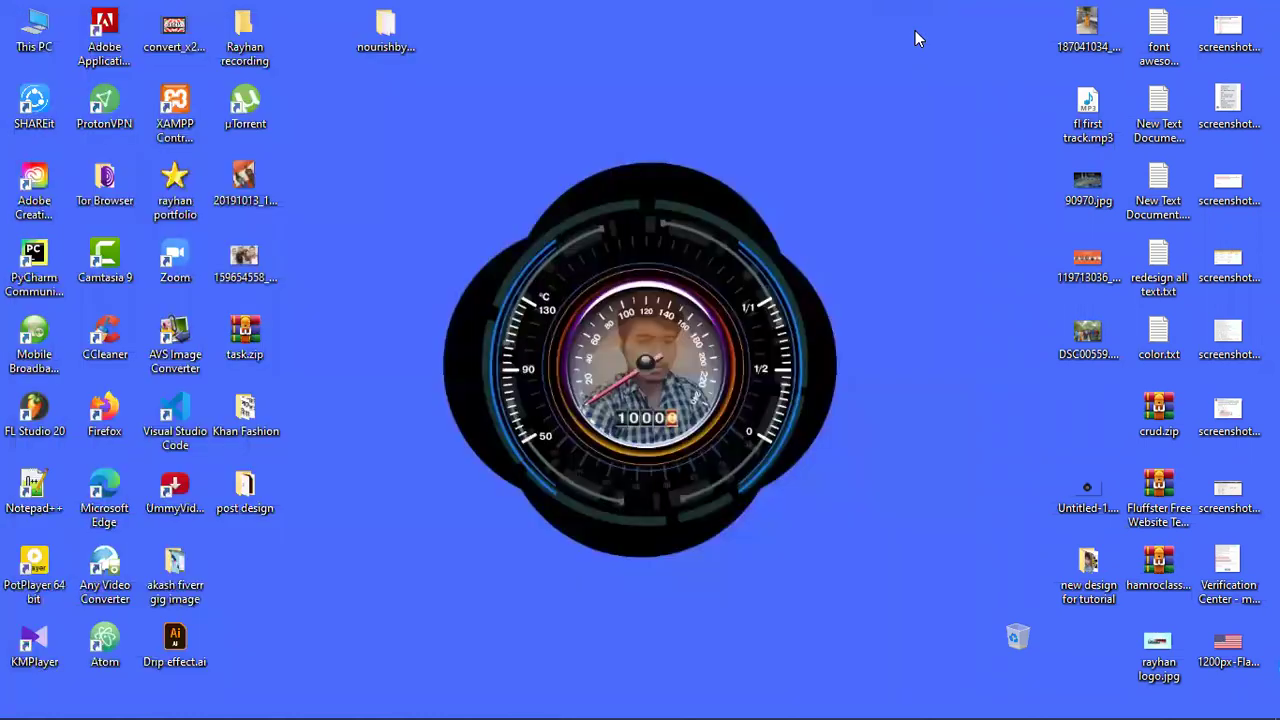
right_click(600, 126)
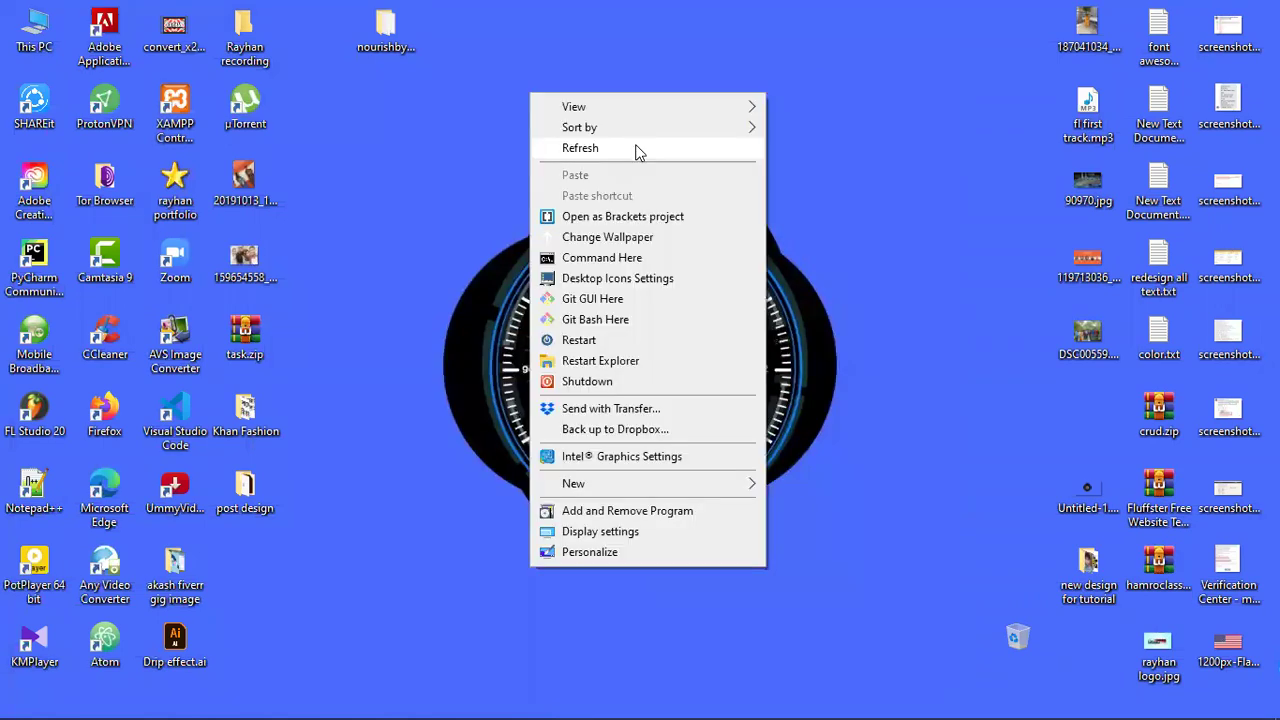
left_click(634, 149)
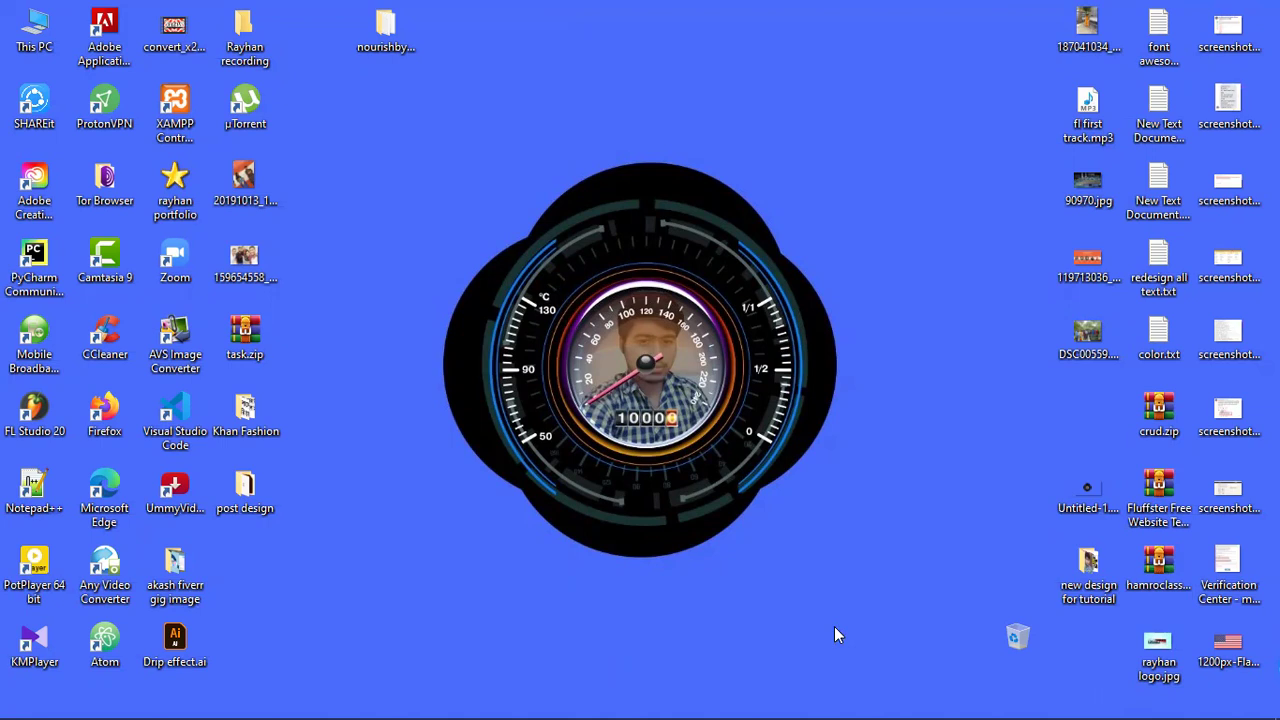
Open Task Manager, widen its window and examine the running apps and background processes.
mouse_move(943, 690)
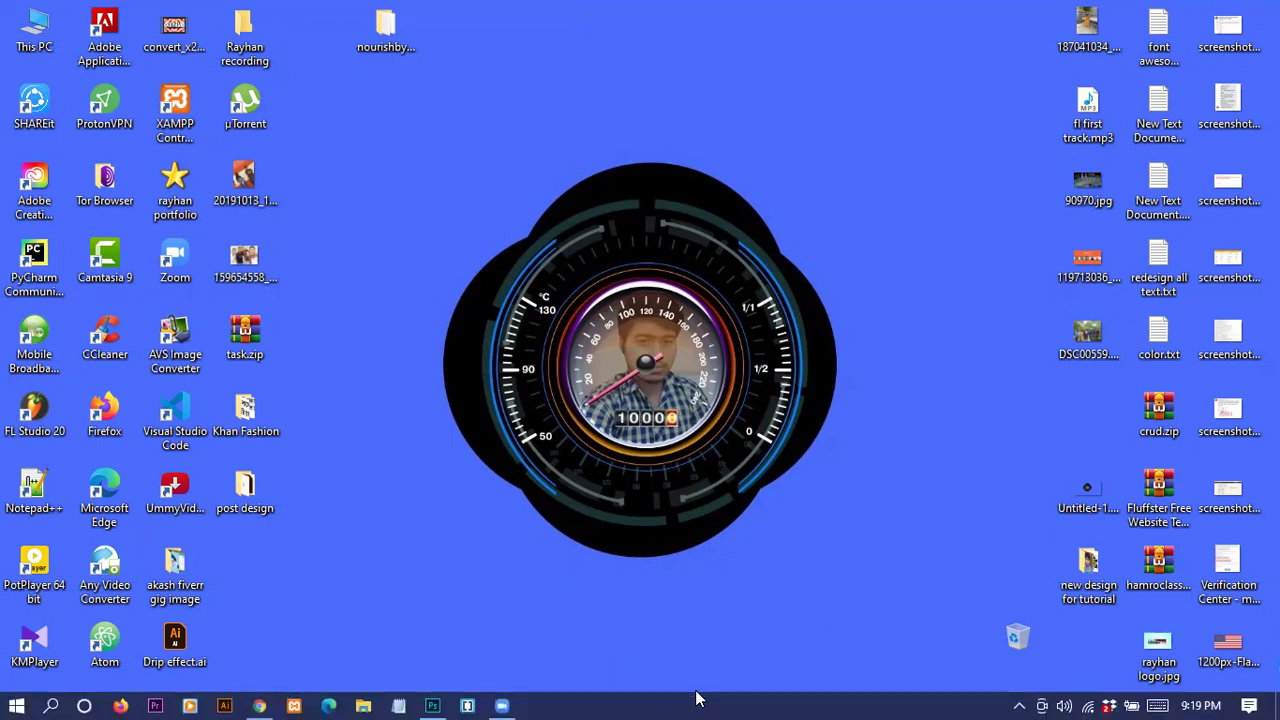
right_click(781, 702)
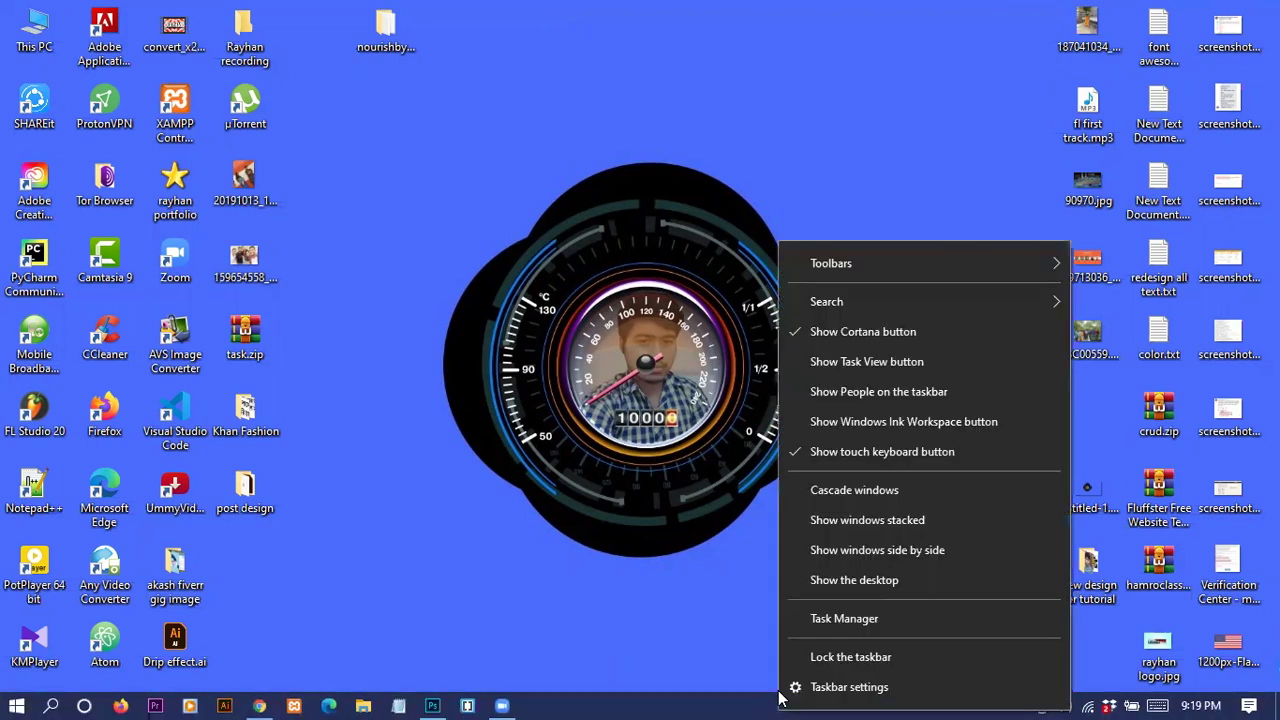
left_click(847, 620)
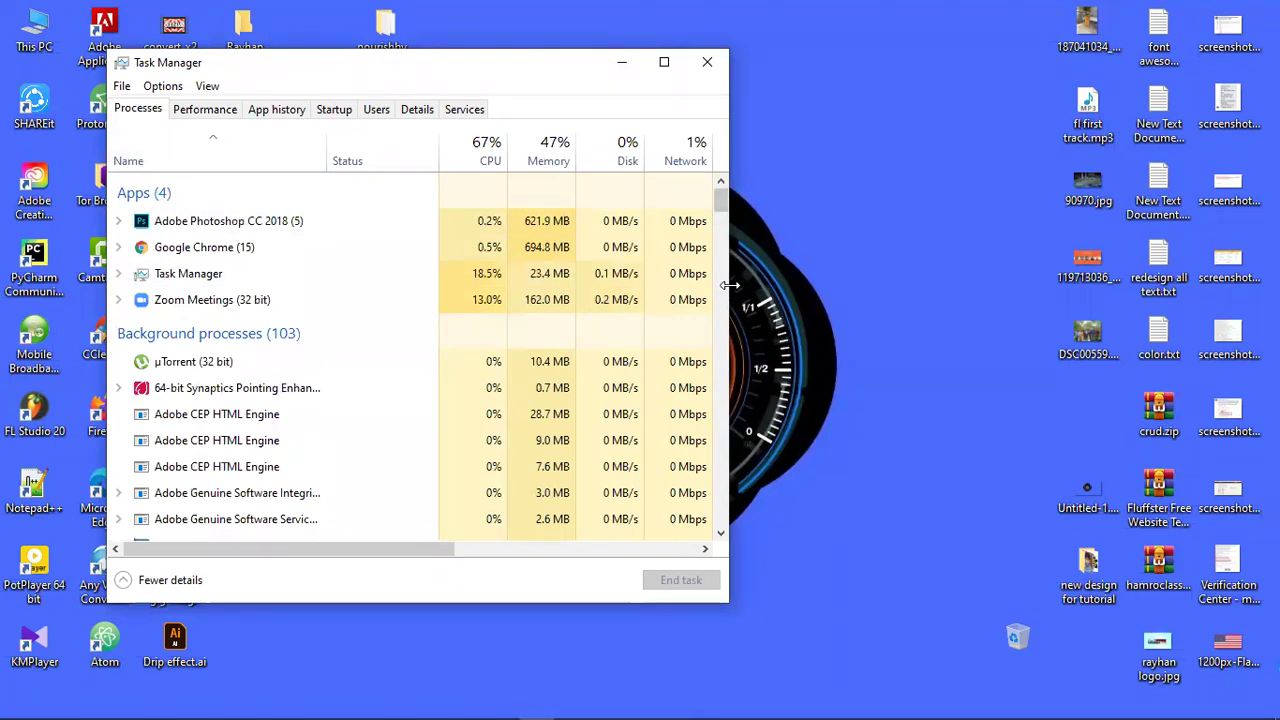
left_click_drag(730, 286, 874, 286)
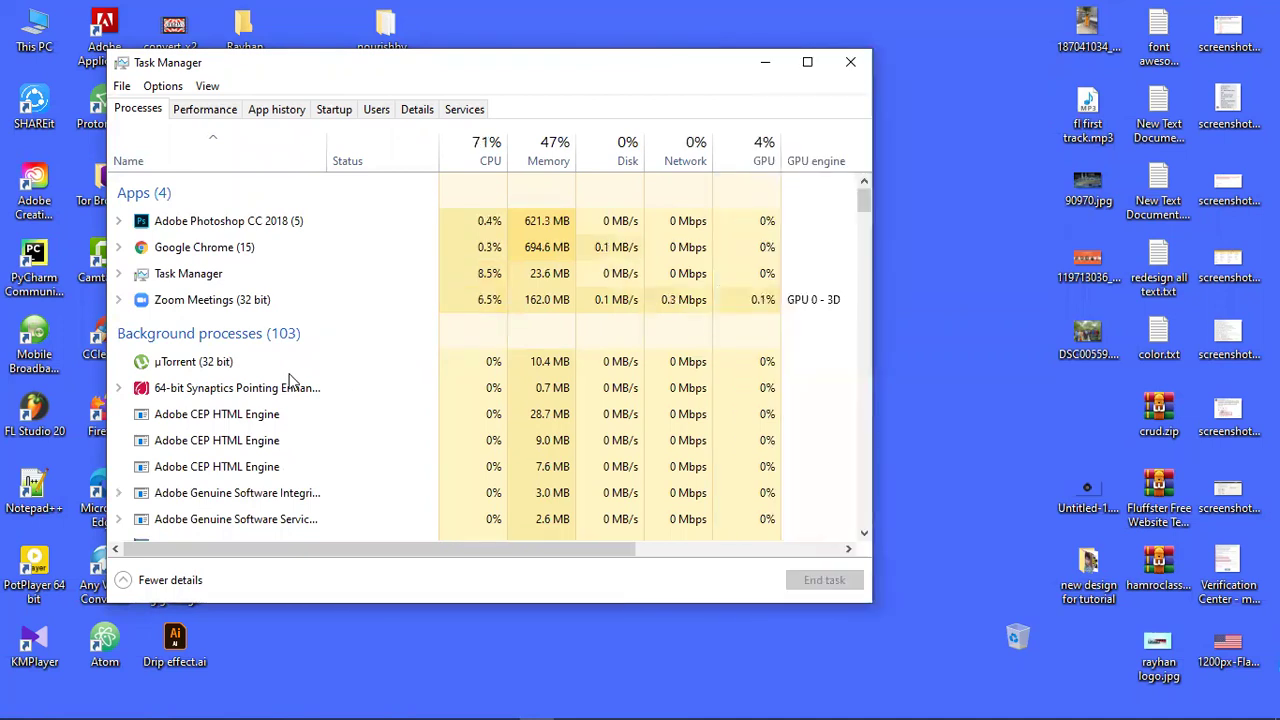
scroll(286, 380, "down", 3)
scroll(330, 247, "down", 7)
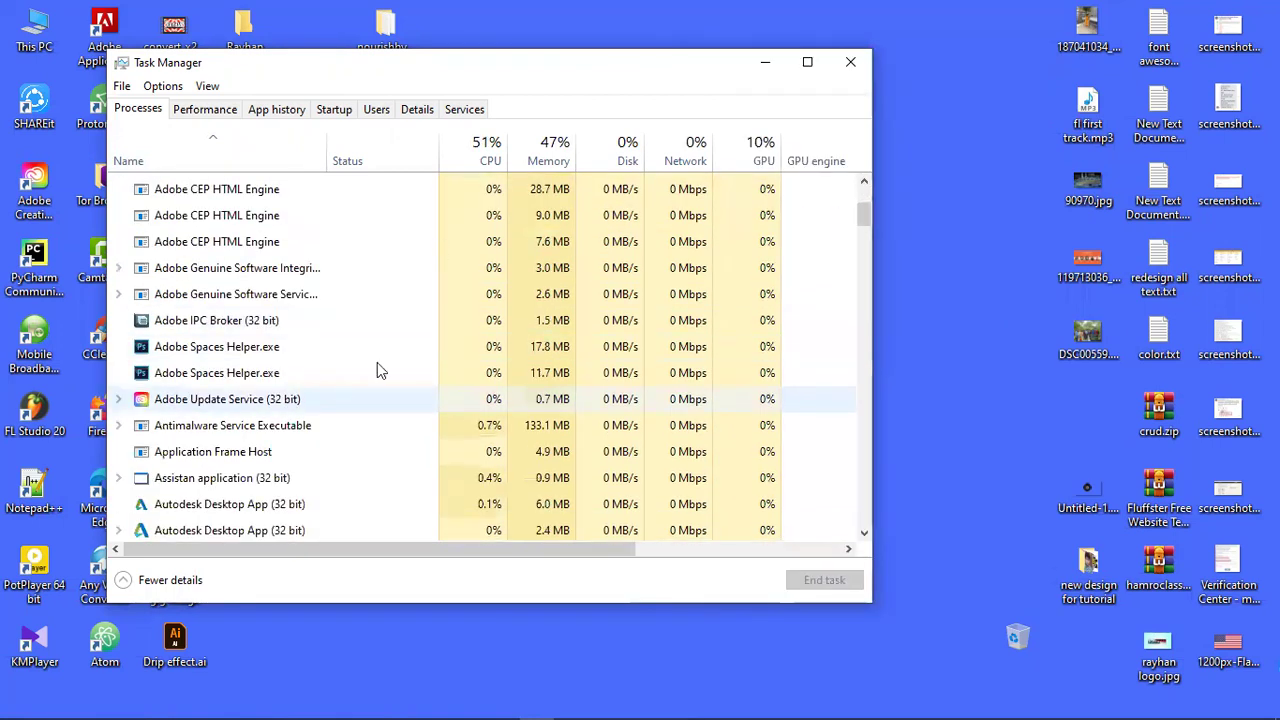
scroll(440, 380, "down", 8)
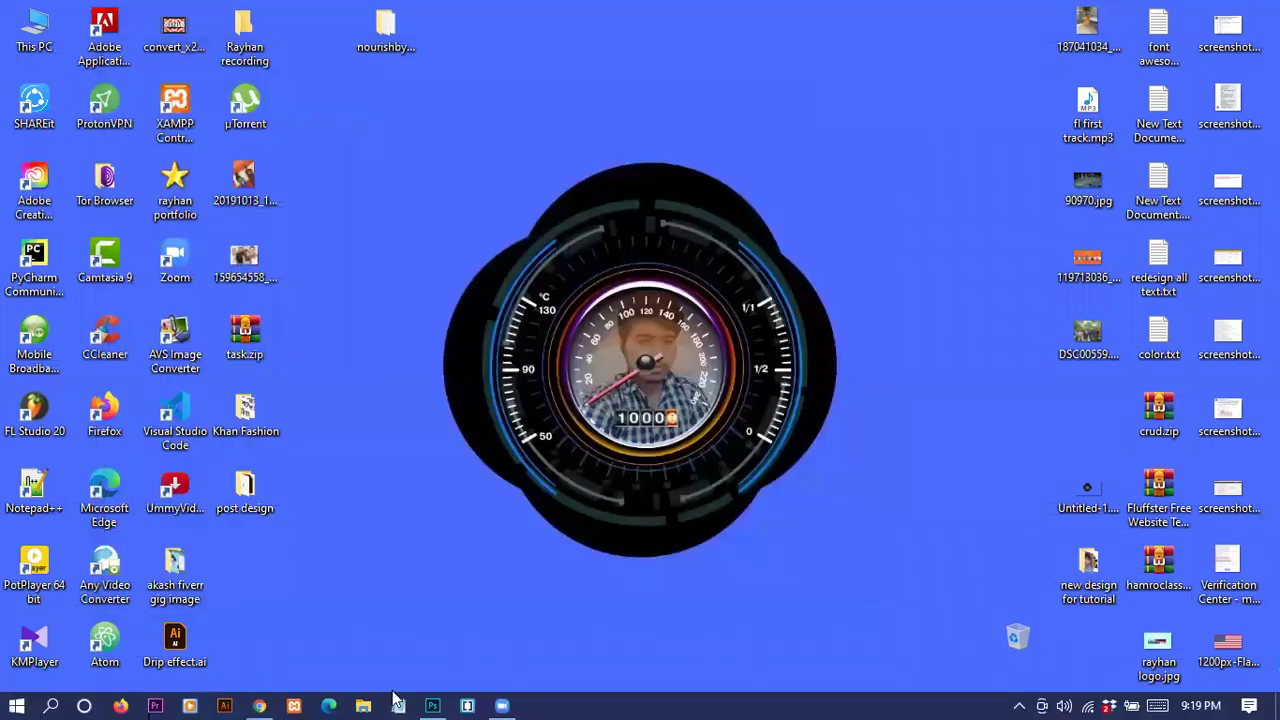
Switch to Photoshop, view the type tool variants and activate the Move tool.
mouse_move(433, 700)
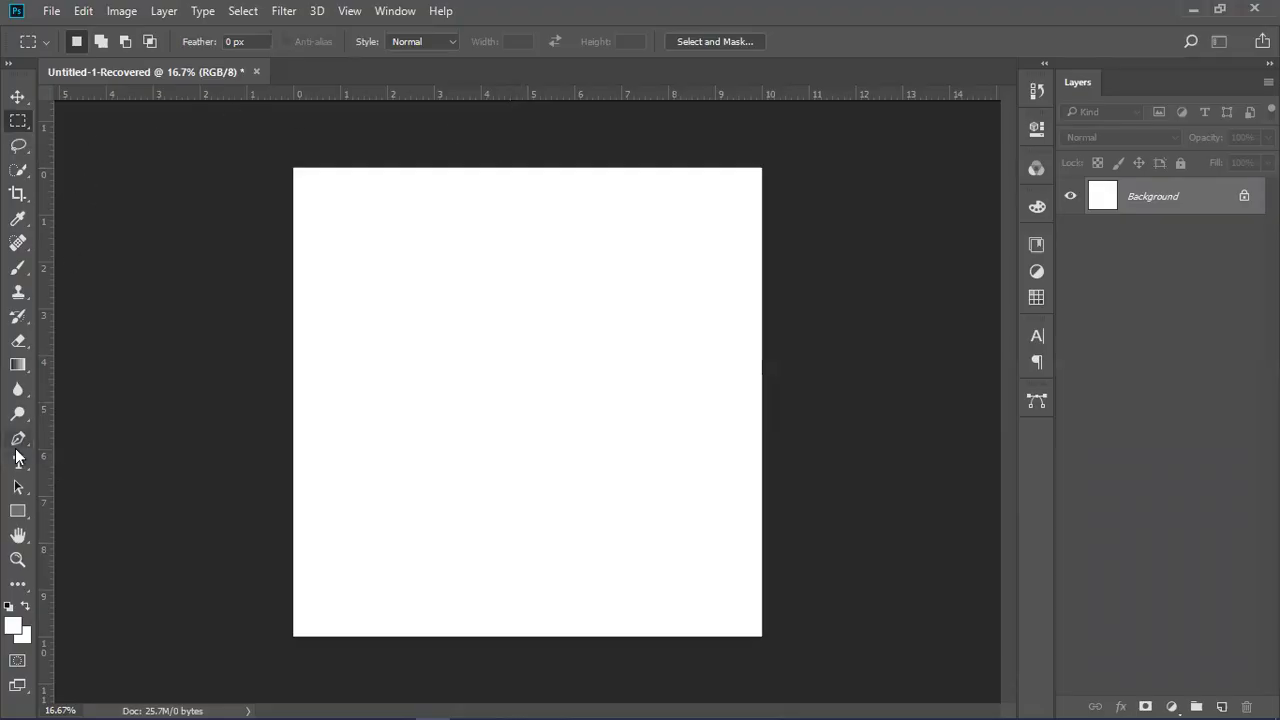
left_click(19, 463)
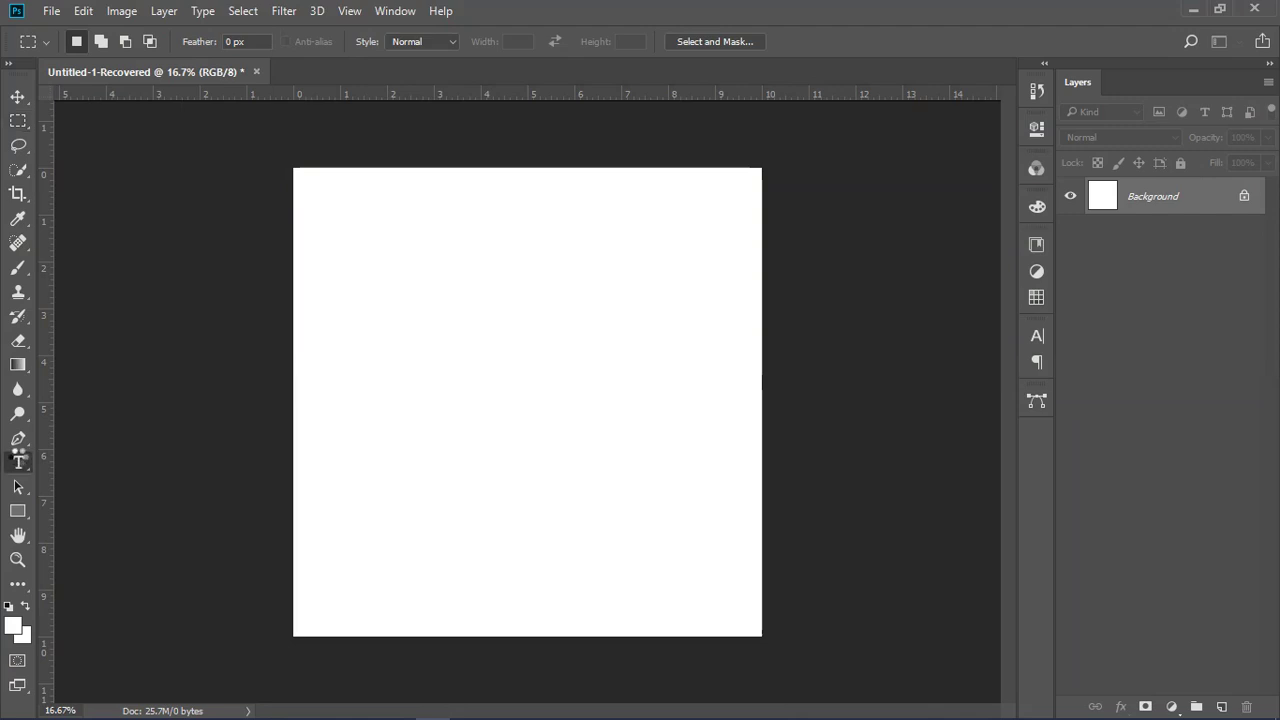
left_click(19, 462)
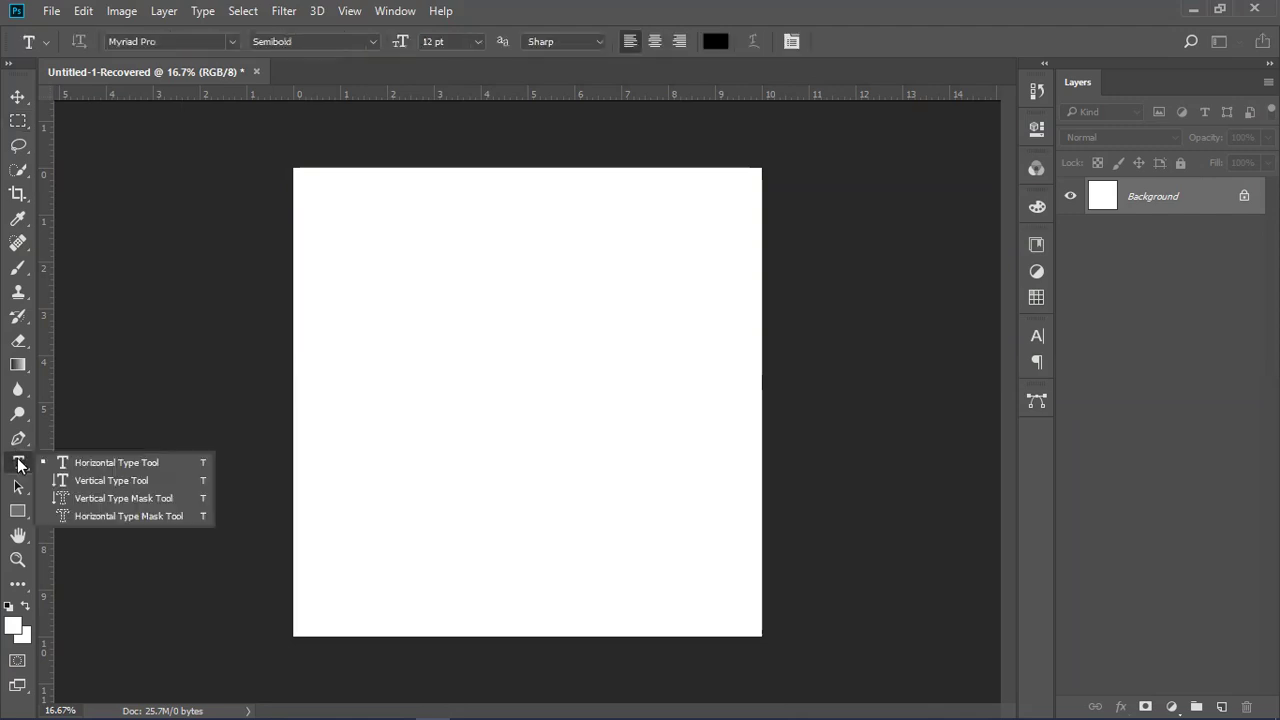
left_click(19, 94)
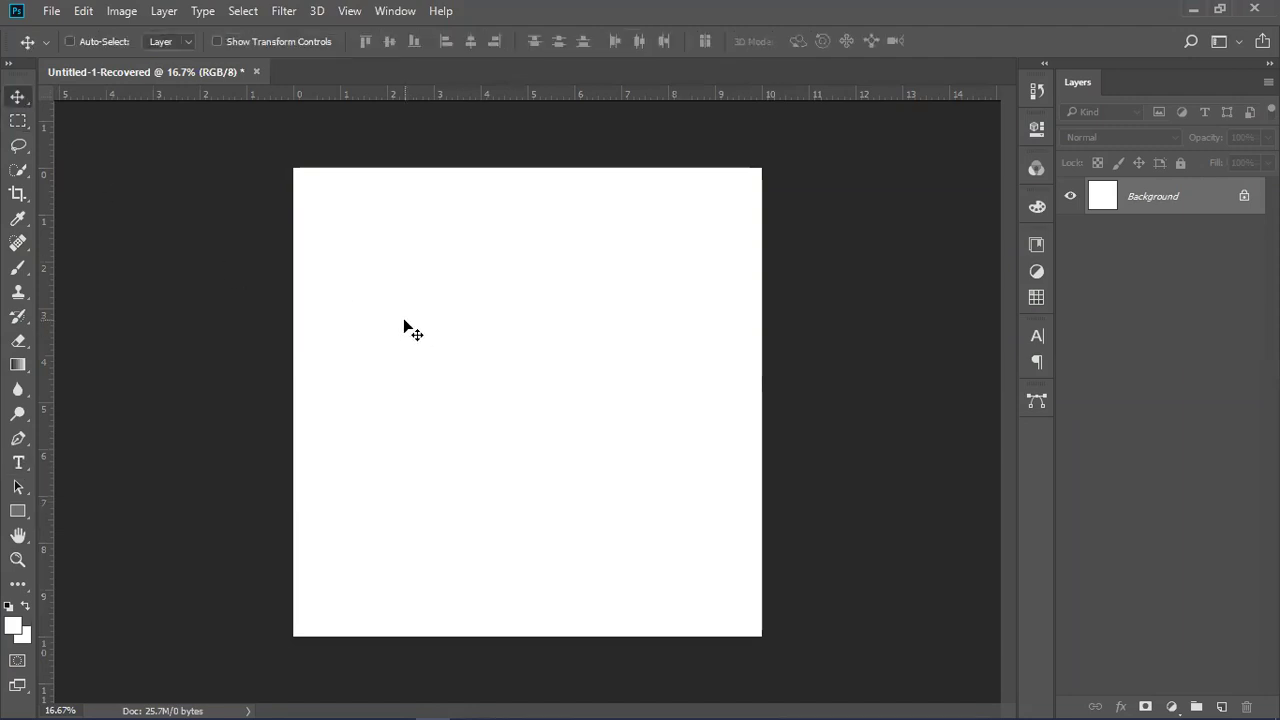
Open the Windows temporary files folder by running %temp%.
key("super+r")
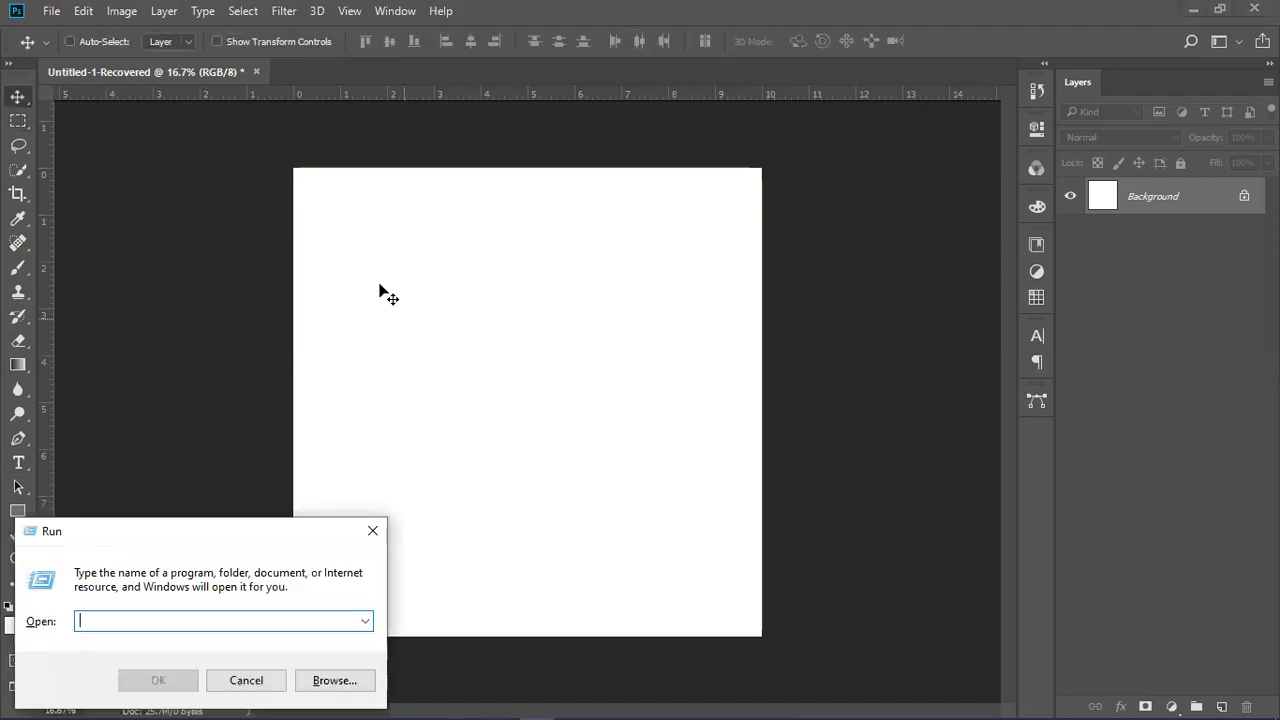
type("J%")
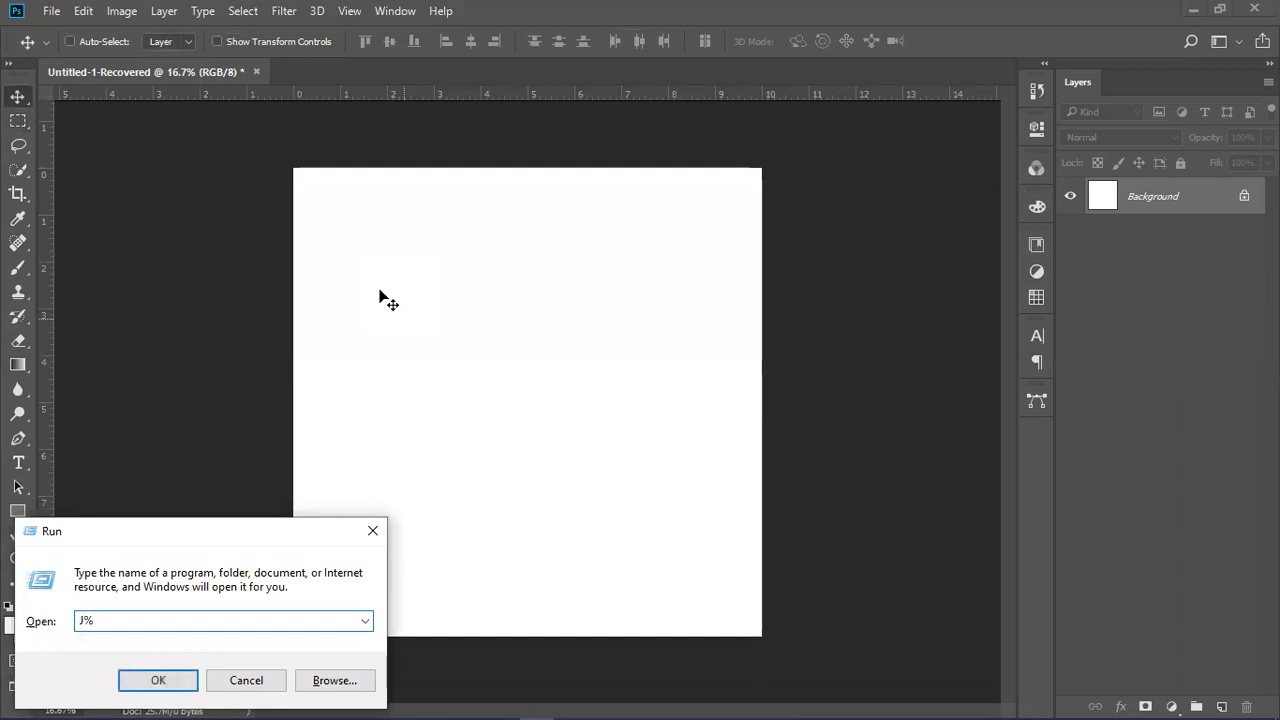
key("BackSpace")
key("BackSpace")
type("%temp%")
key("Return")
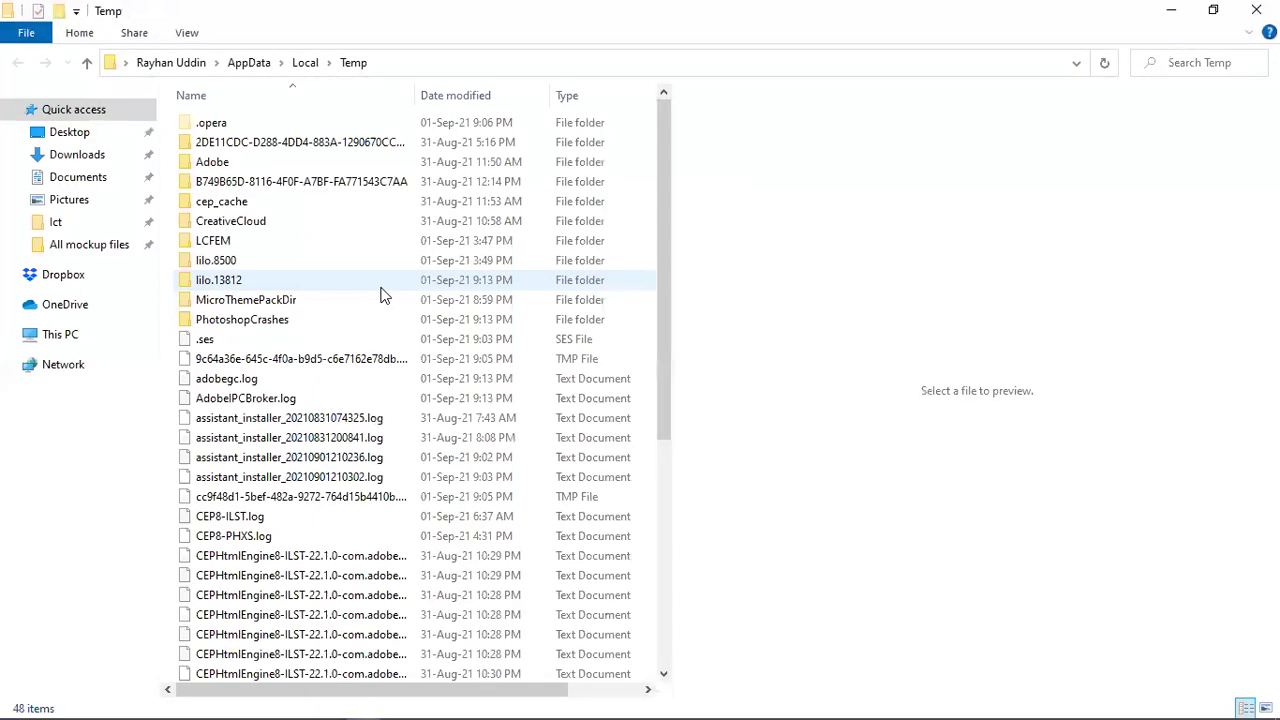
Permanently delete everything in the Temp folder, skipping files in use for all current items.
key("ctrl+a")
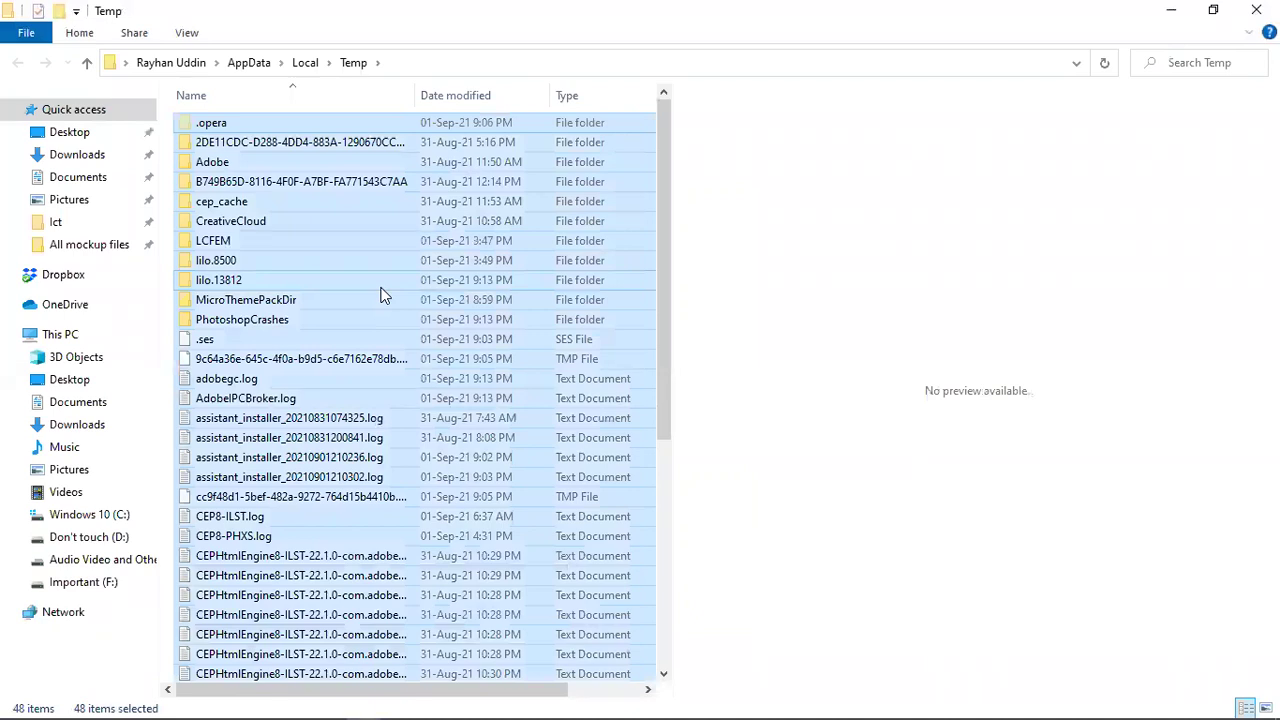
key("shift+Delete")
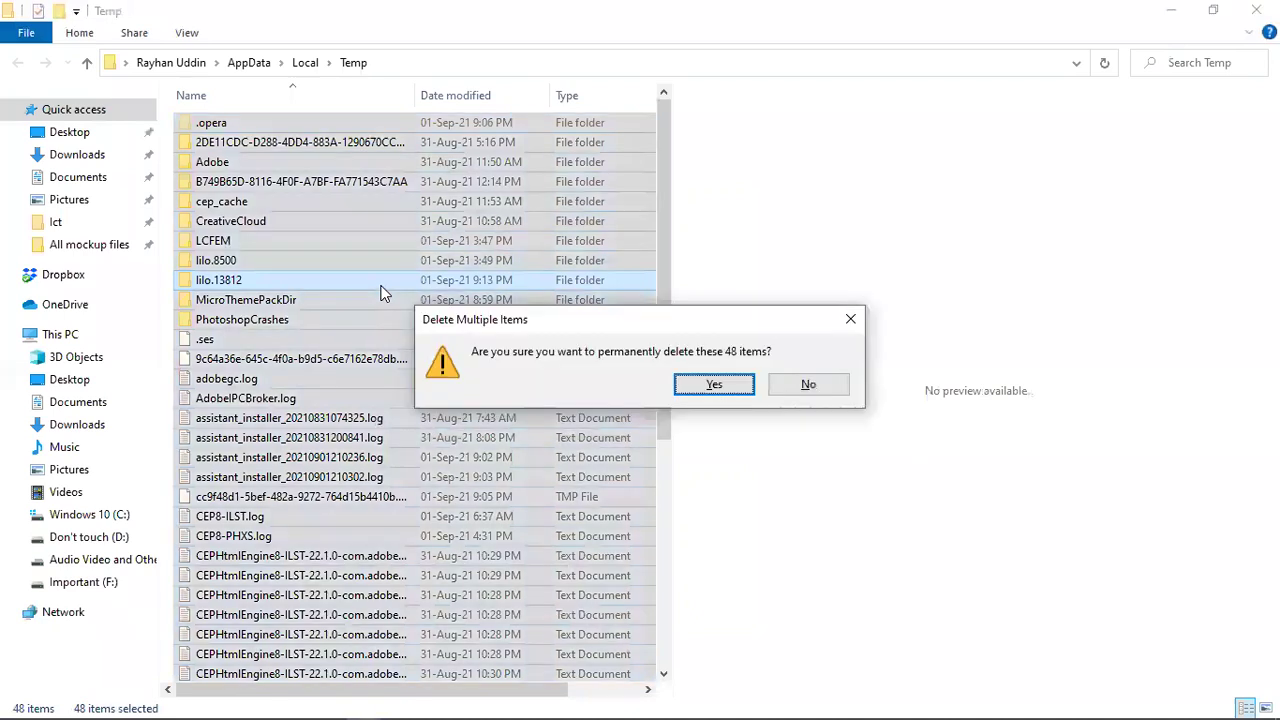
left_click(730, 392)
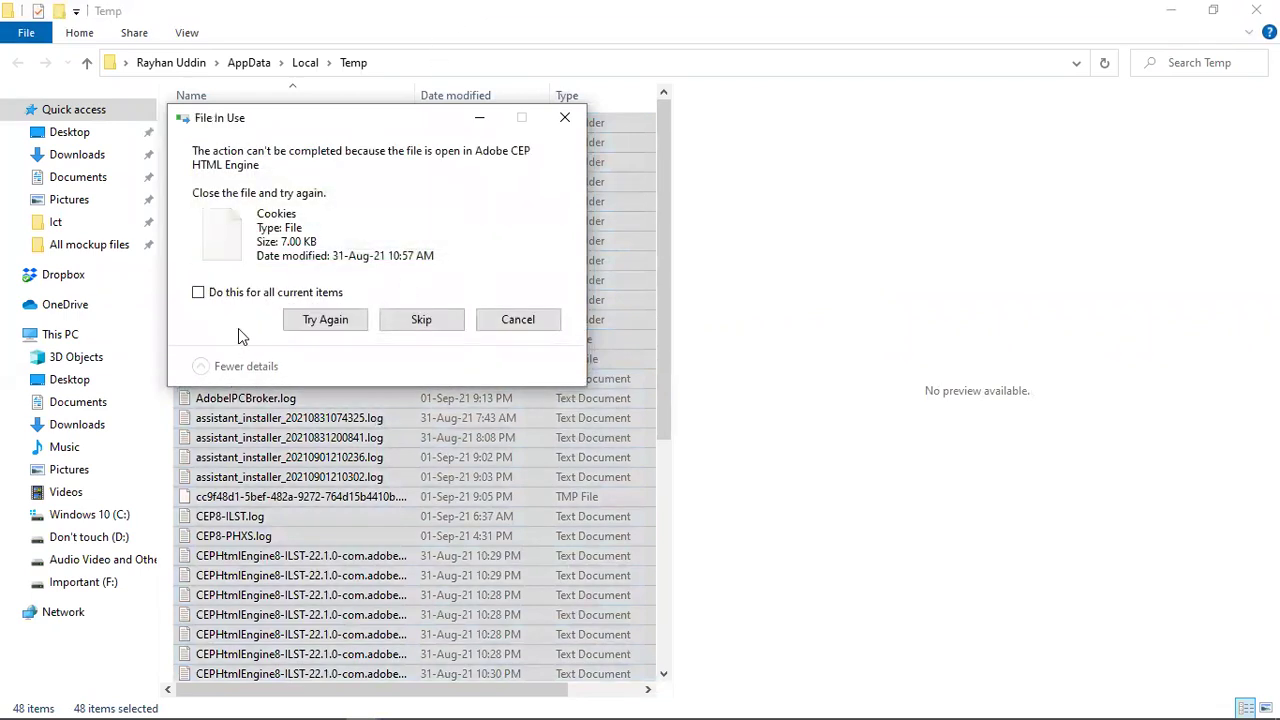
left_click(258, 292)
left_click(385, 320)
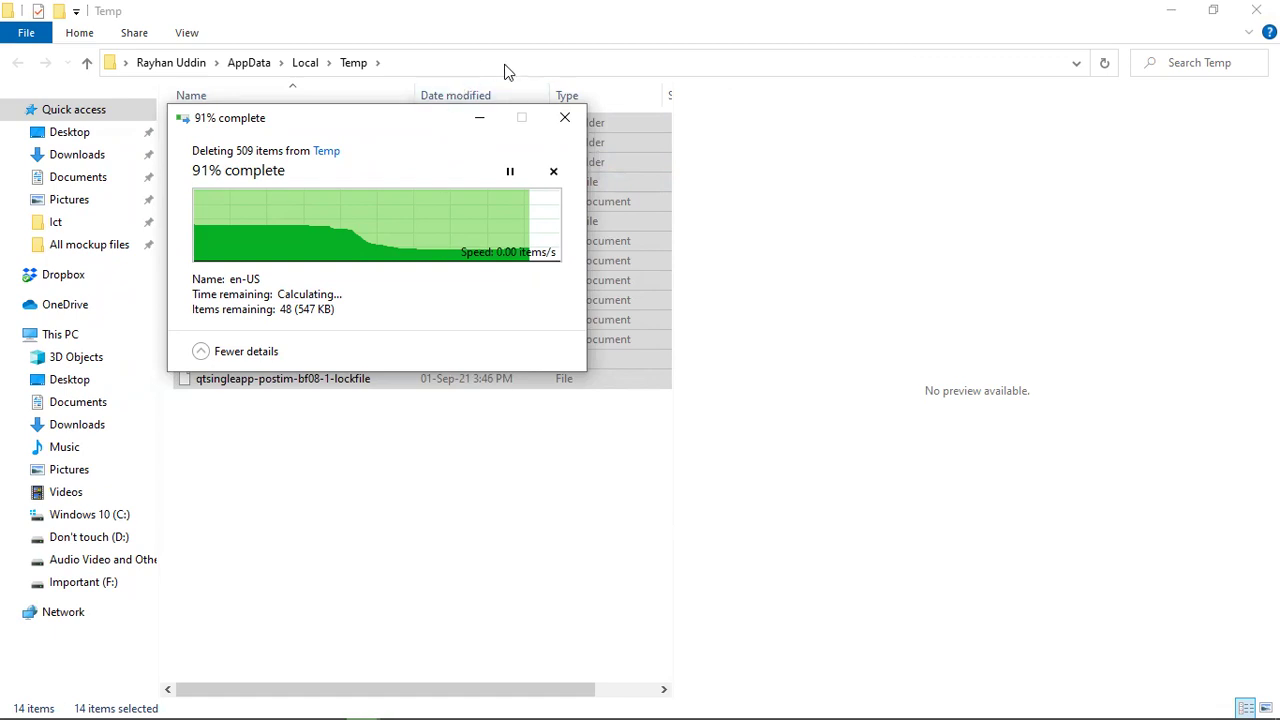
Cancel the remaining deletion, close the Temp folder window and minimize the progress dialog to return to Photoshop.
left_click(563, 121)
left_click(1256, 10)
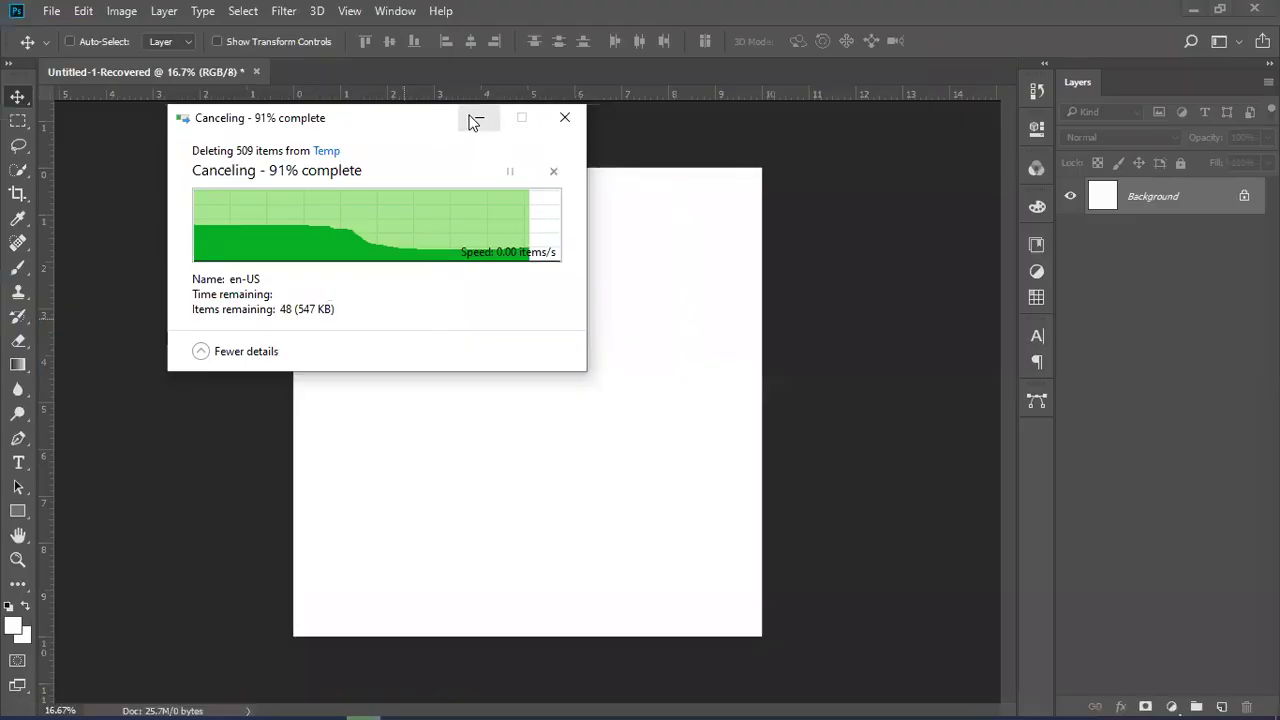
left_click(476, 119)
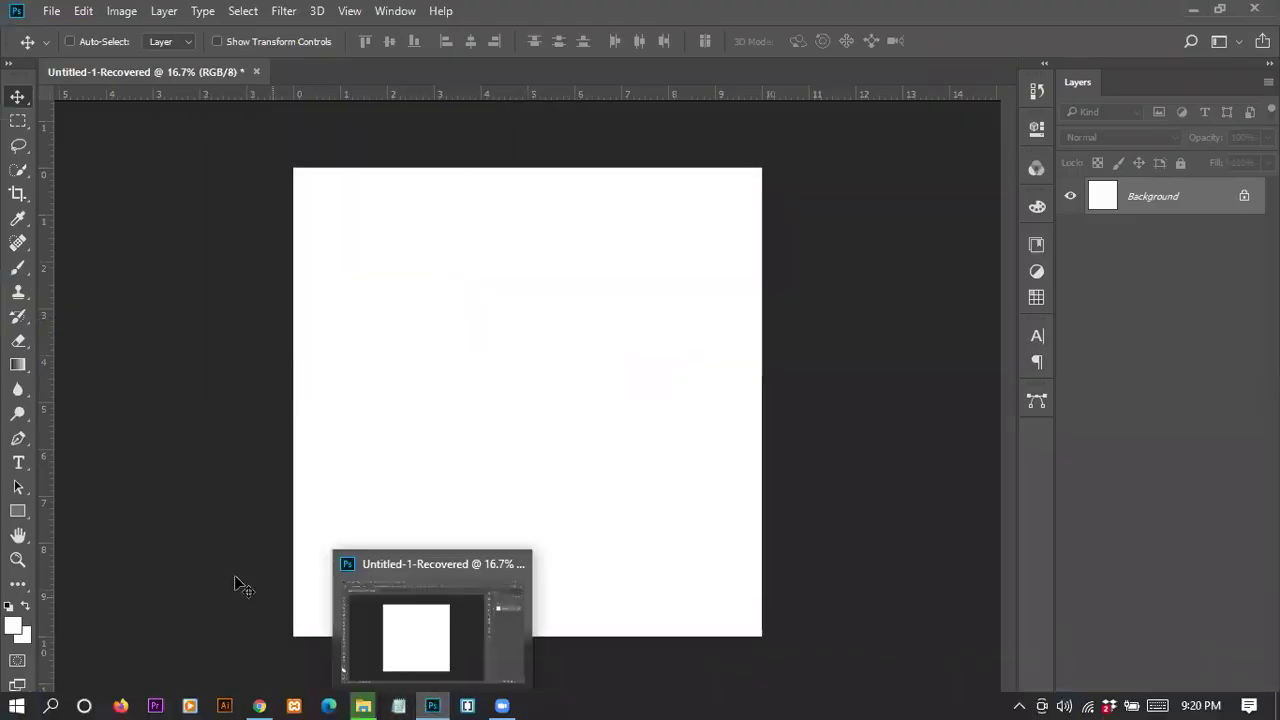
Add the horizontal text "codecarebd" in 12 pt Myriad Pro Semibold in the upper half of the canvas.
left_click(18, 465)
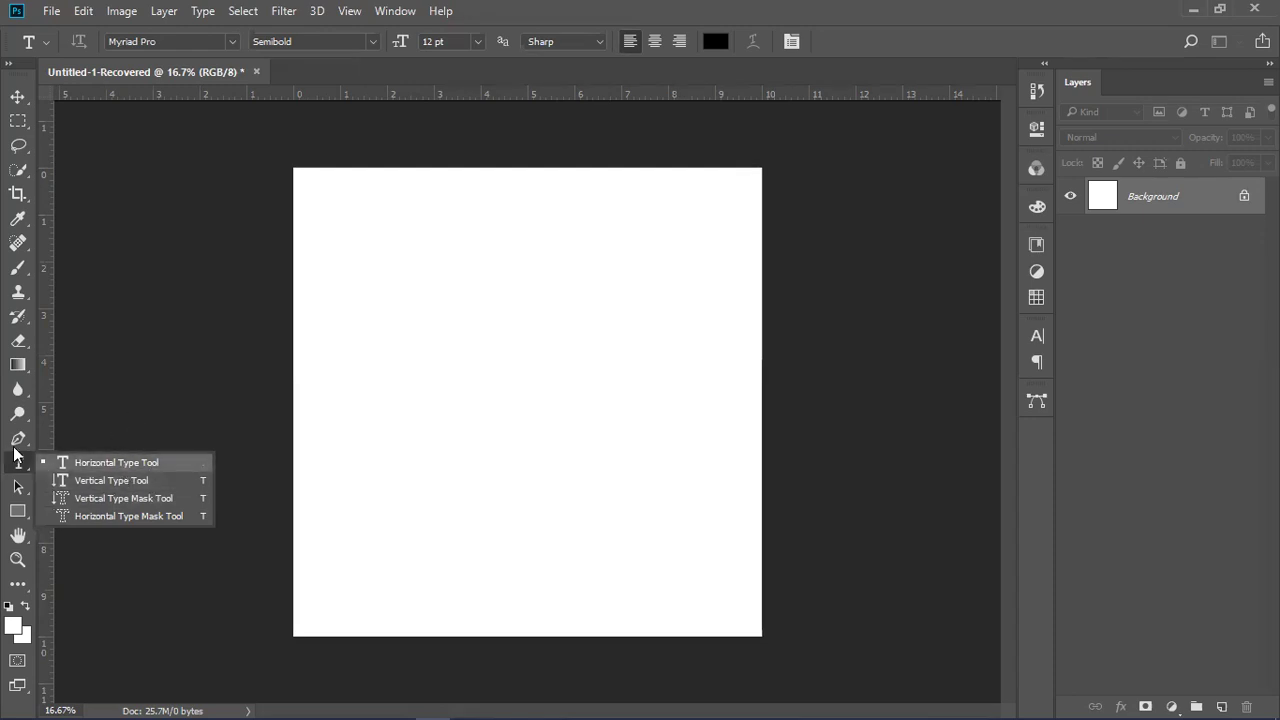
left_click(86, 467)
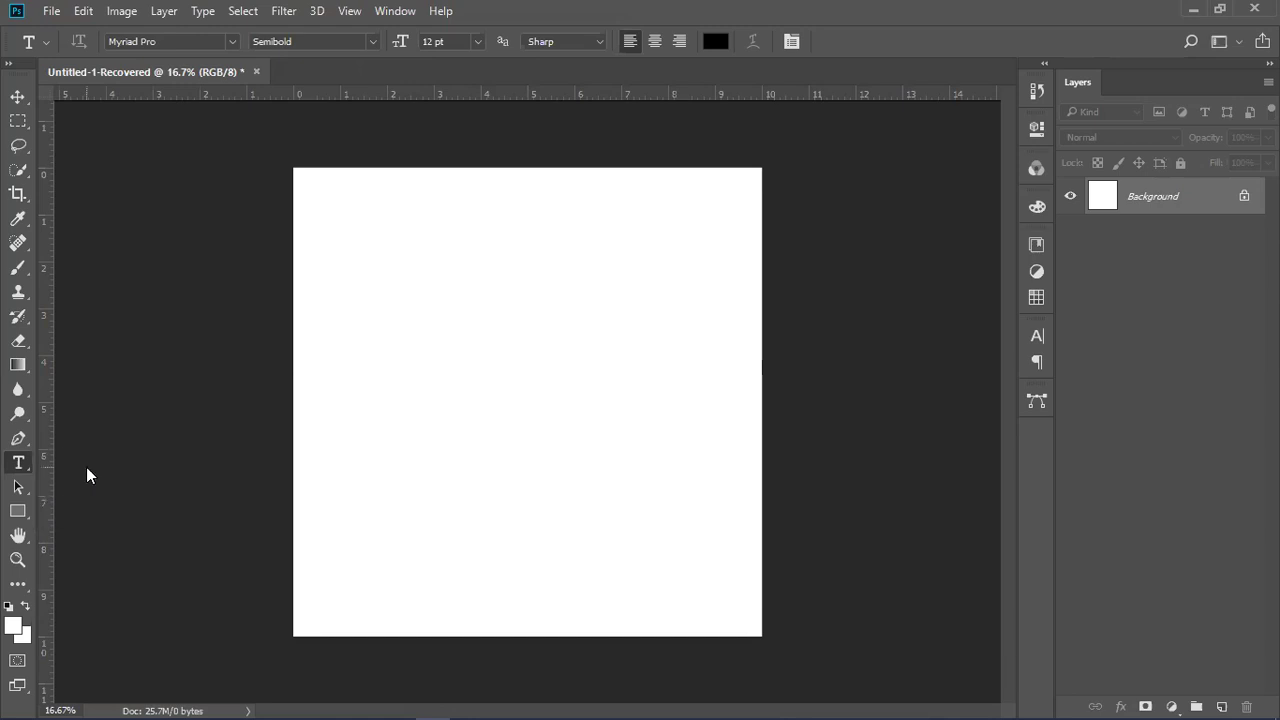
left_click(351, 246)
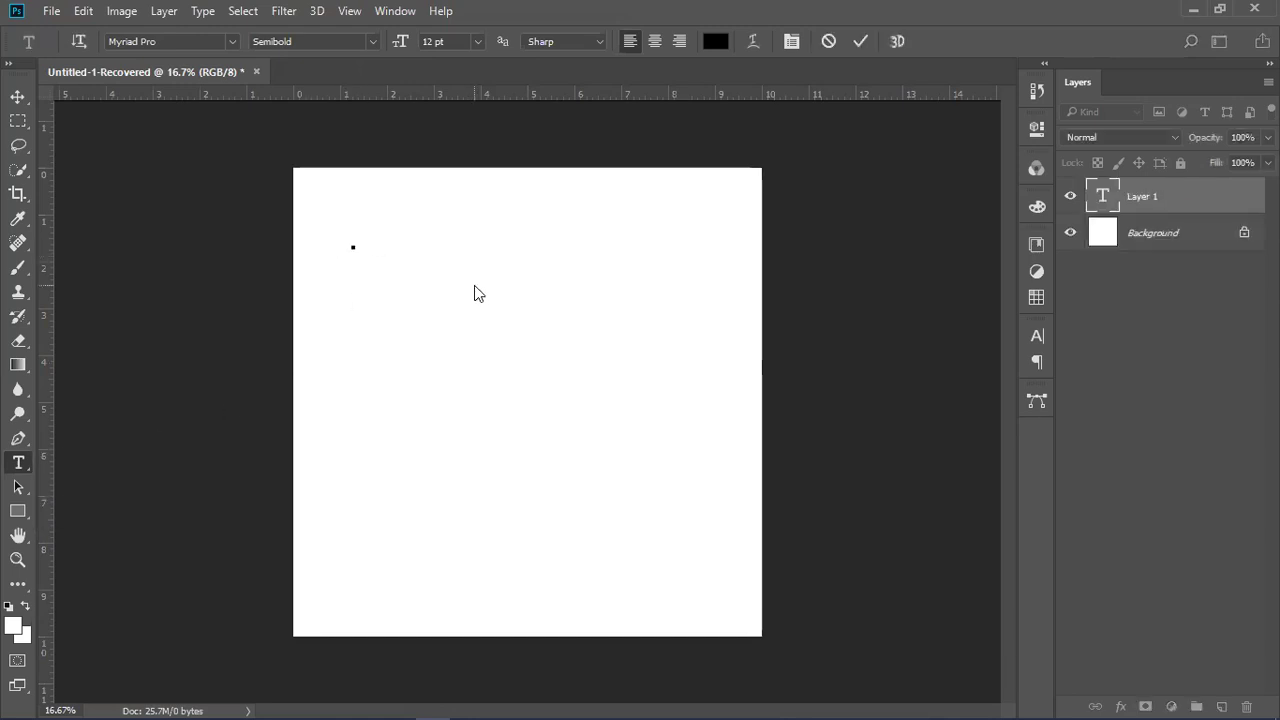
key("Escape")
left_click(407, 291)
left_click(860, 41)
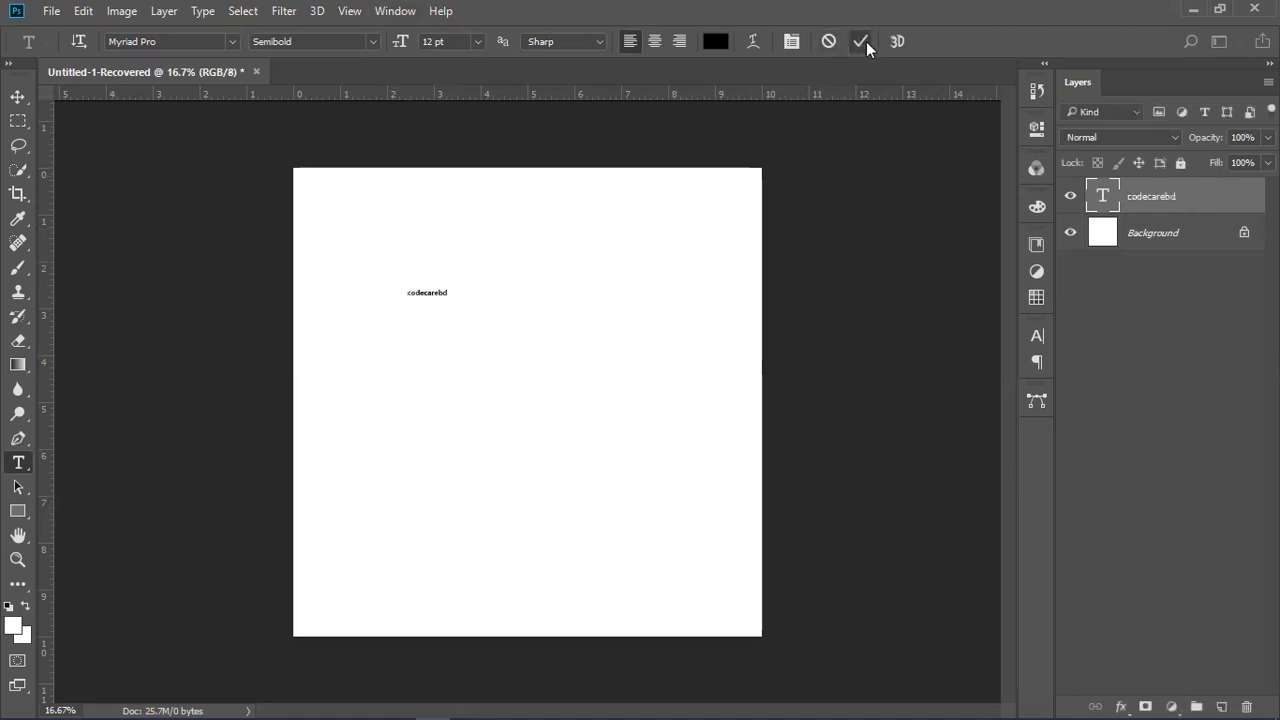
Enlarge the horizontal "codecarebd" text to about 795% with Free Transform and move it to the upper part of the canvas.
left_click(20, 102)
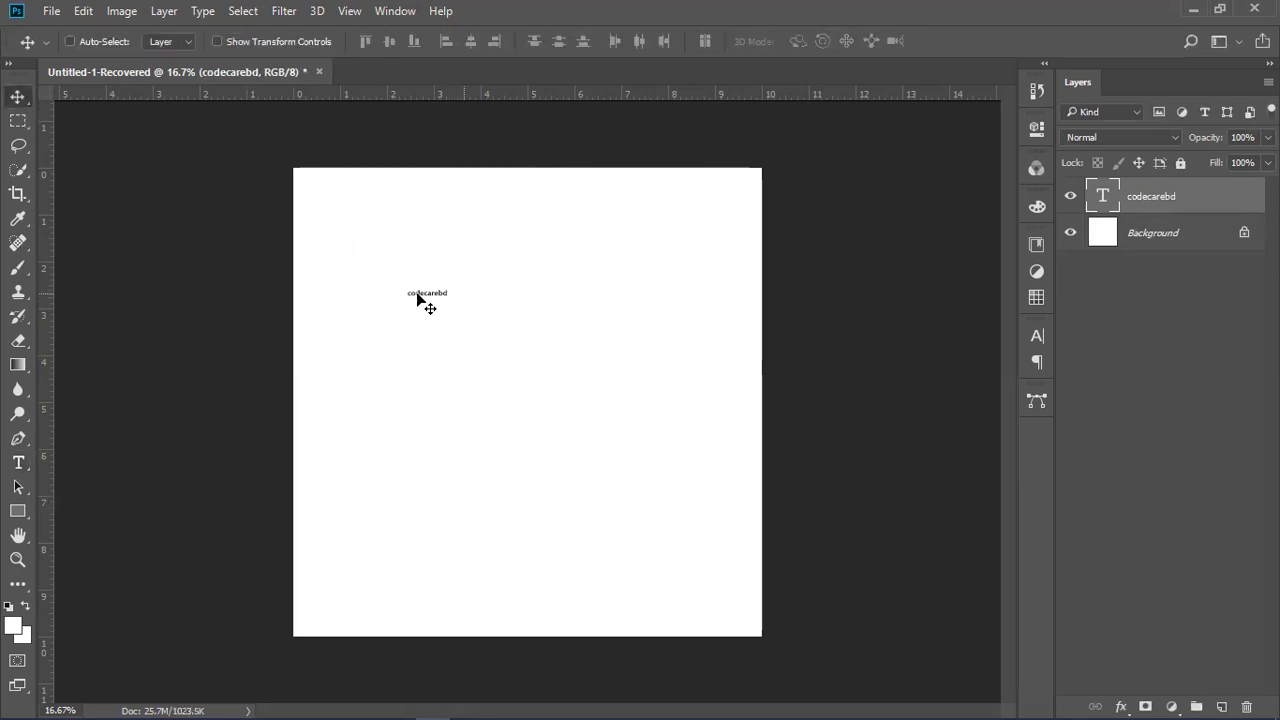
key("ctrl+t")
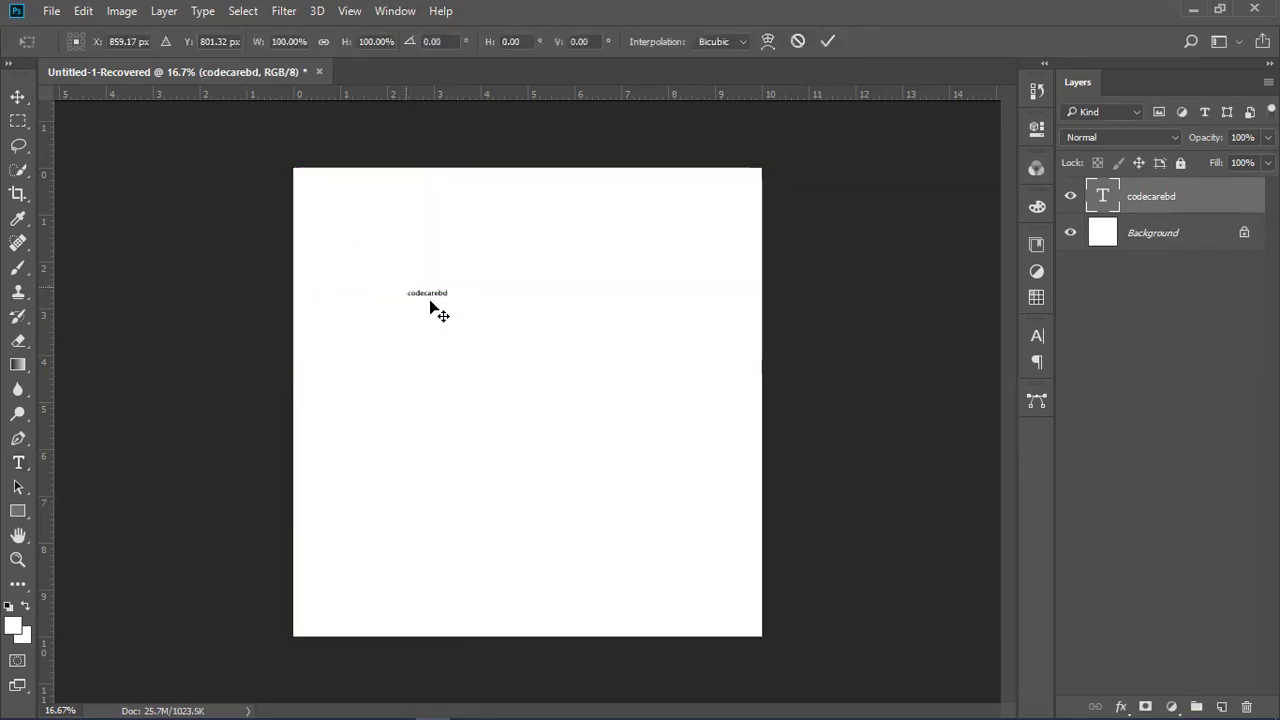
left_click_drag(449, 296, 569, 403)
left_click_drag(496, 304, 584, 354)
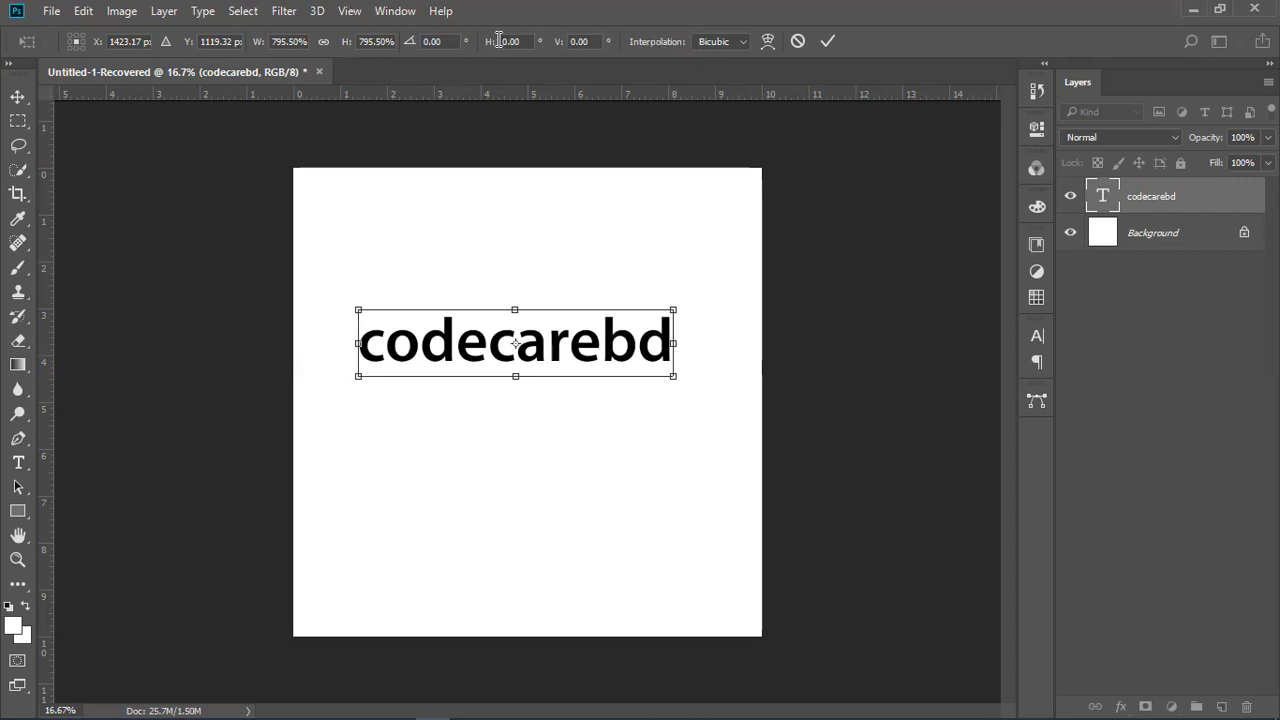
left_click(737, 41)
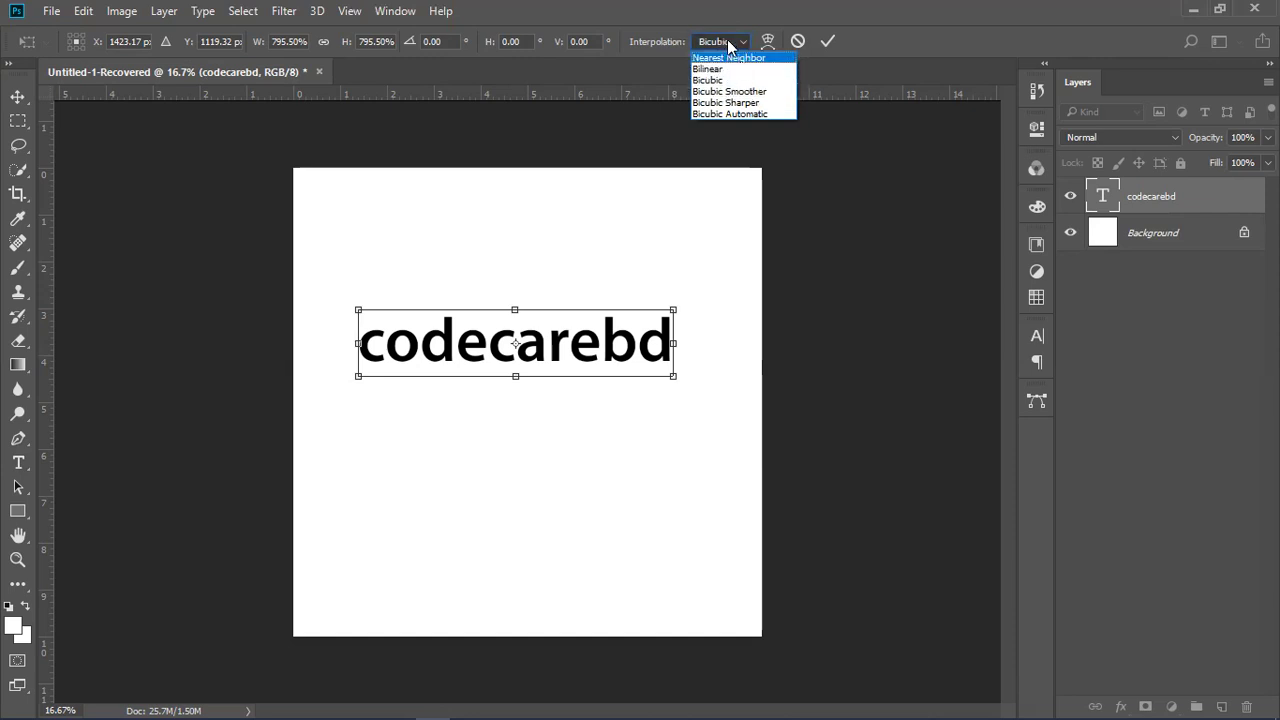
left_click(724, 40)
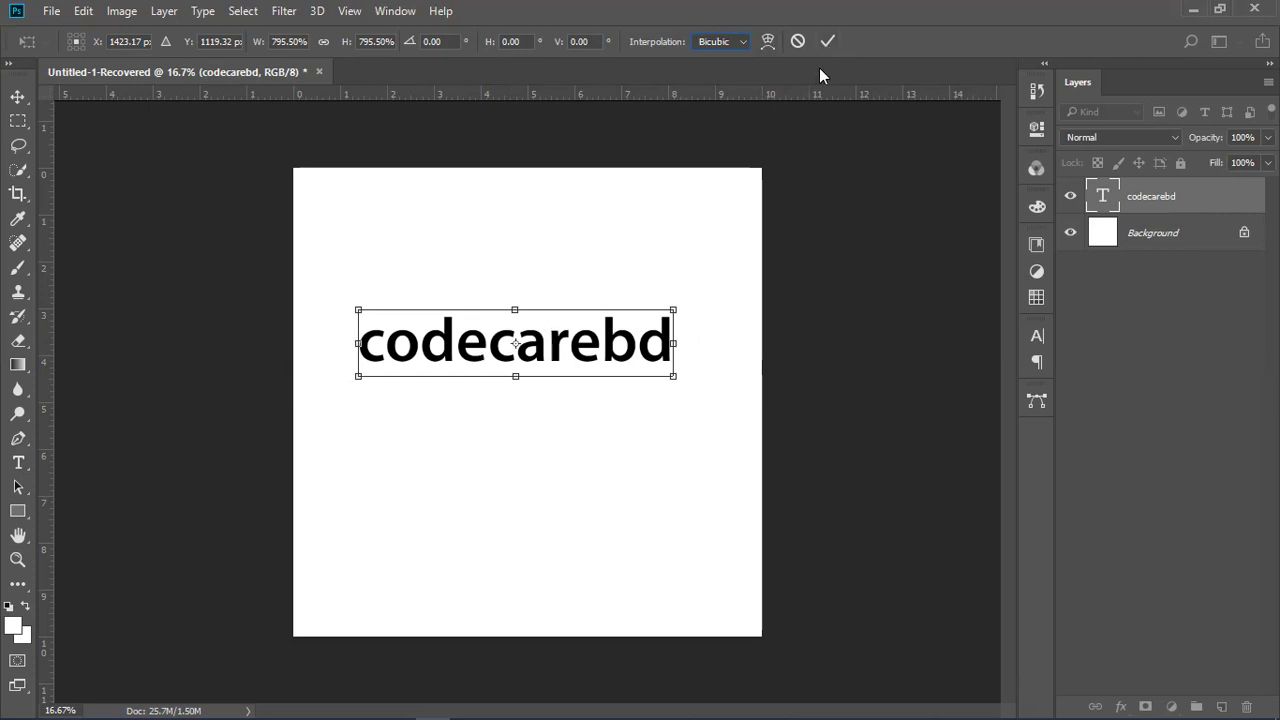
left_click(827, 41)
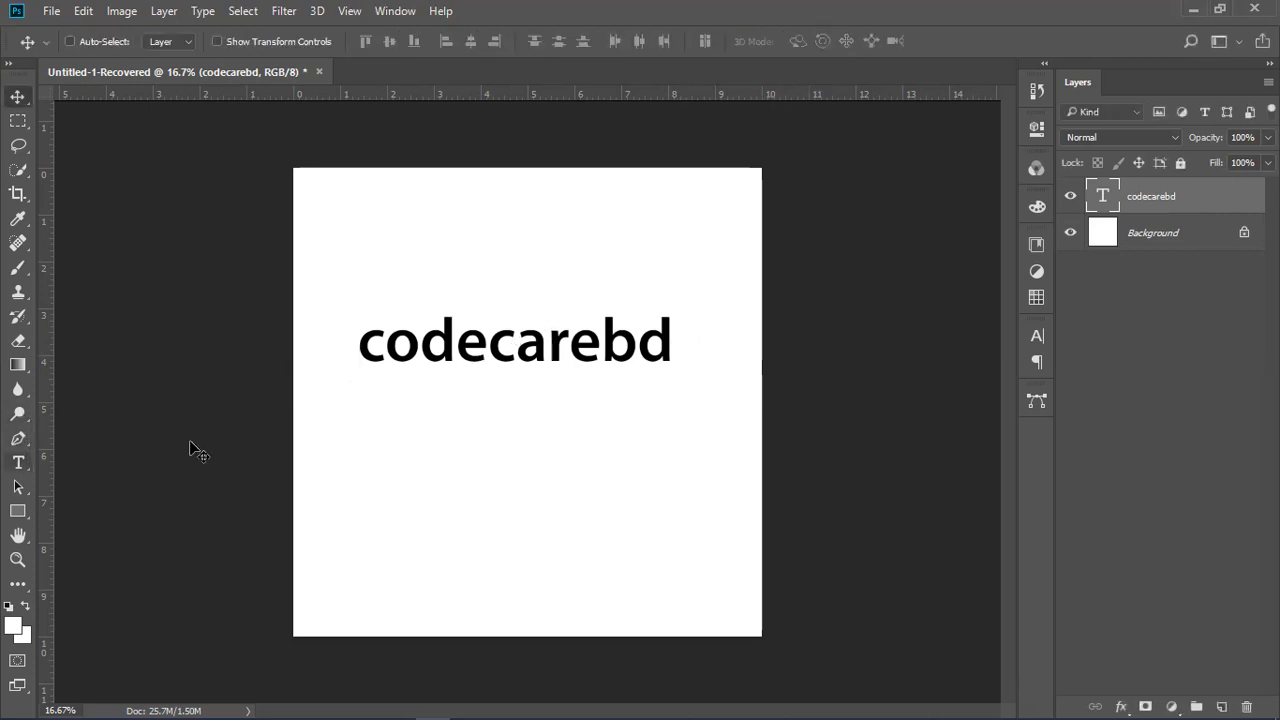
left_click_drag(495, 350, 470, 257)
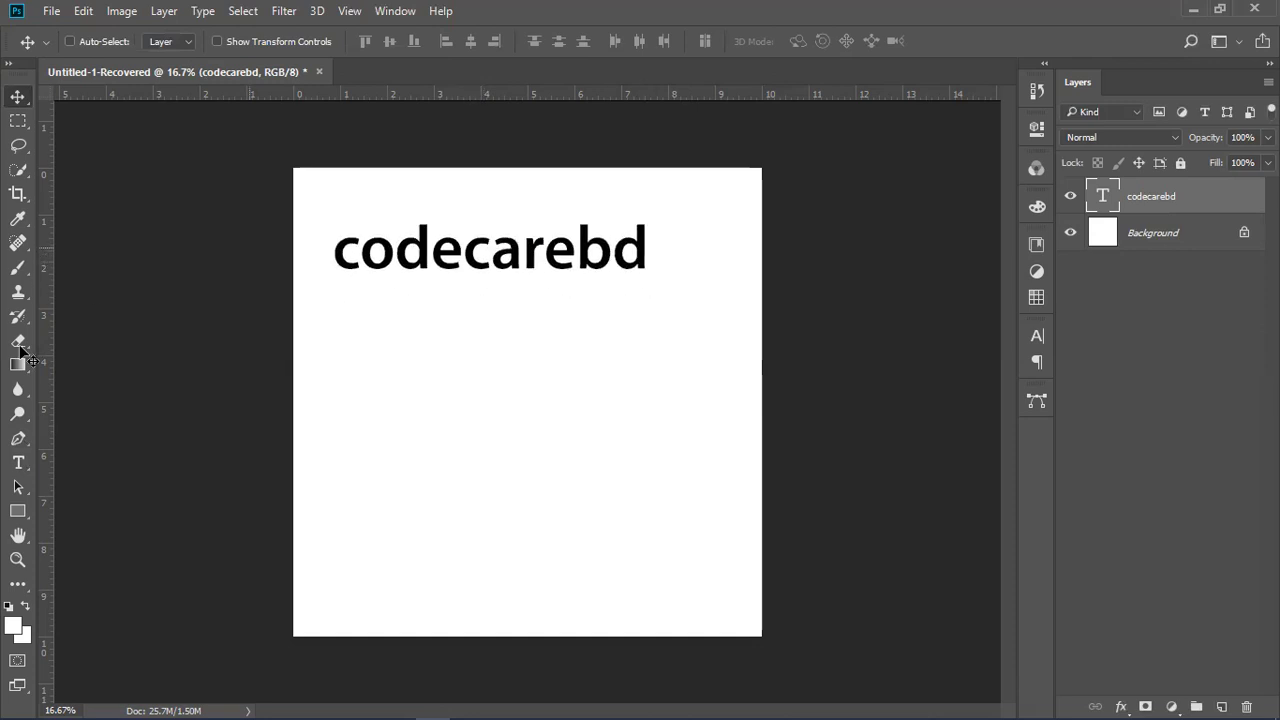
Add the vertical text "codecarebd" at 12 pt below the horizontal text with the Vertical Type Tool.
left_click(19, 463)
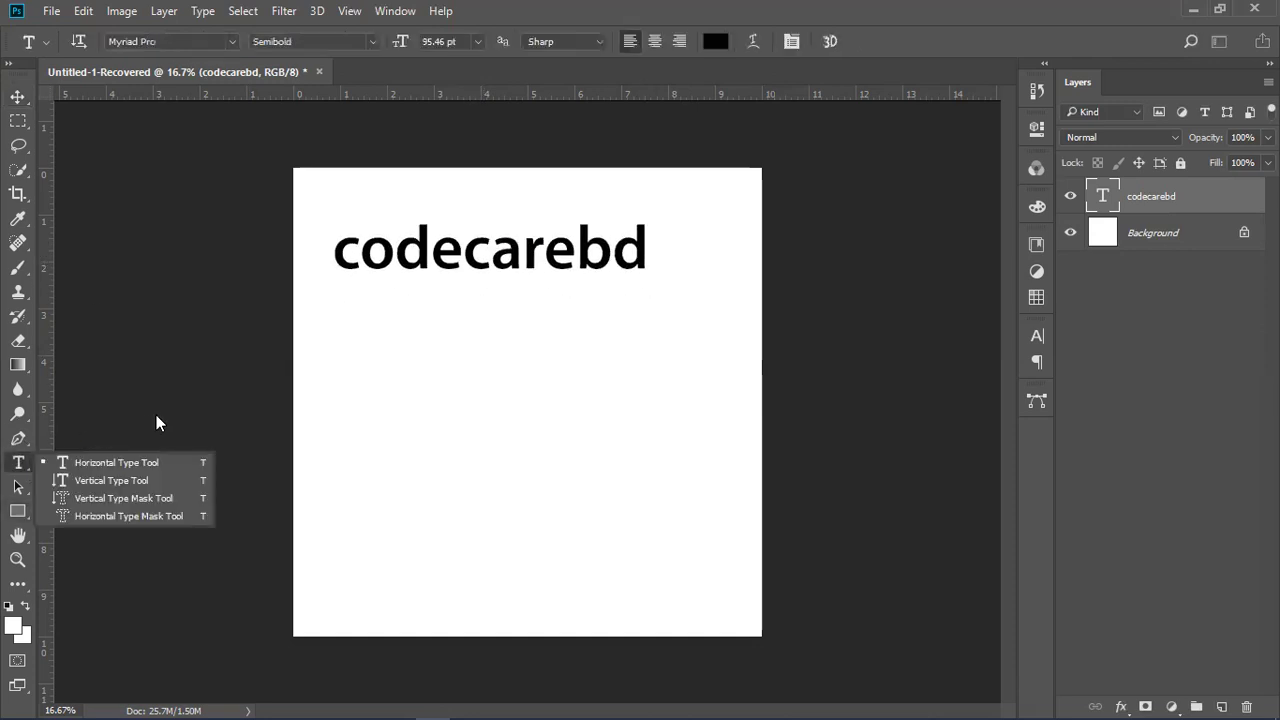
left_click(411, 410)
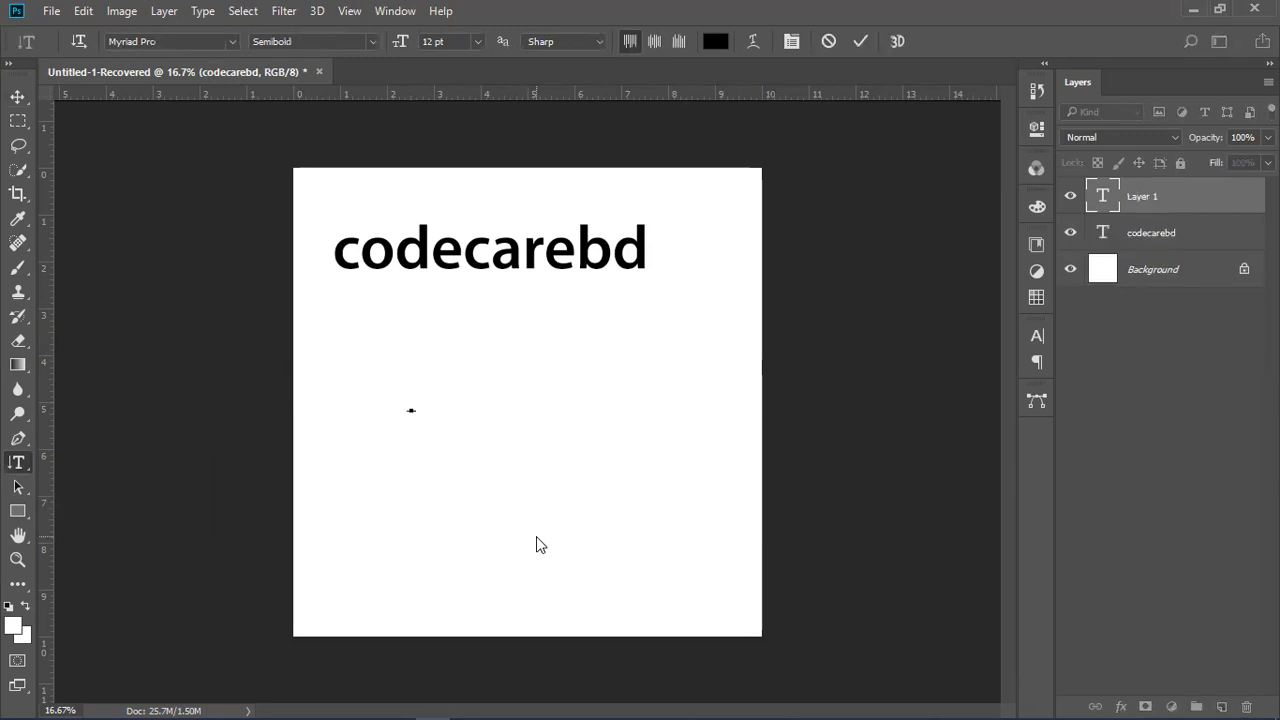
type("codecarebd")
key("ctrl+Return")
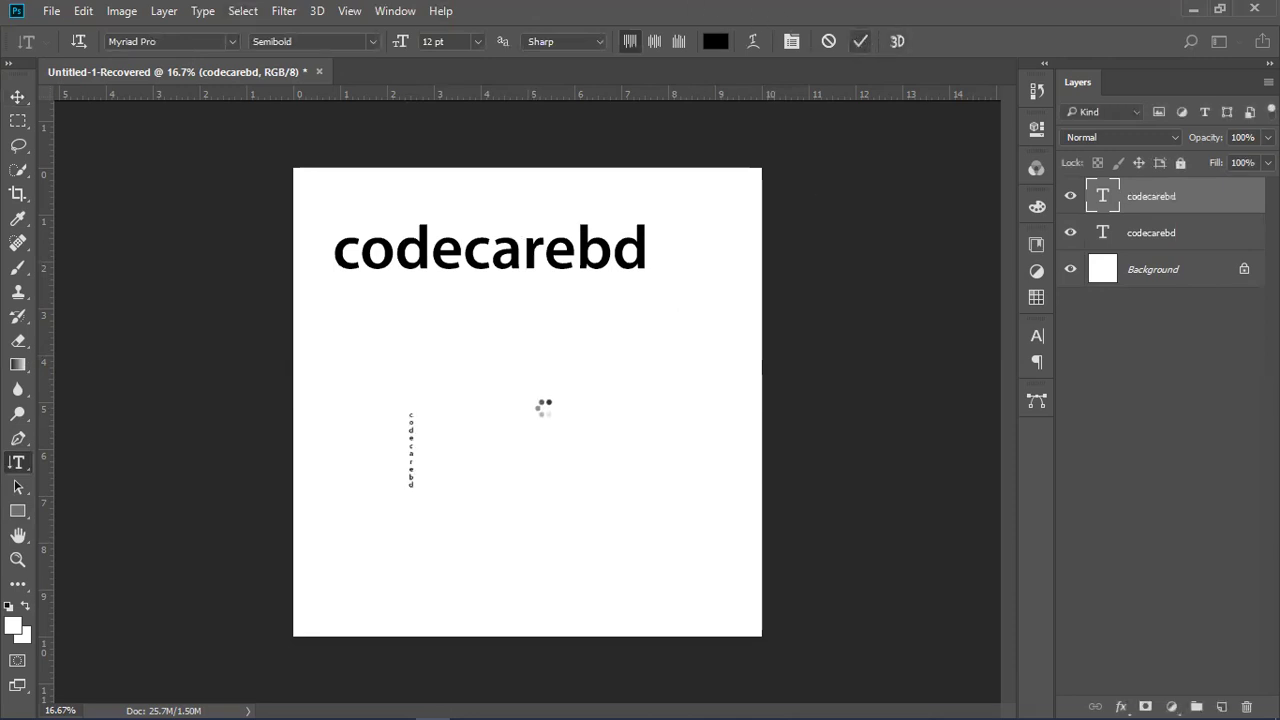
Scale the vertical "codecarebd" text to about 340% and place it beneath the first letter of the horizontal text.
key("ctrl+t")
left_click_drag(417, 491, 469, 540)
left_click_drag(411, 411, 341, 392)
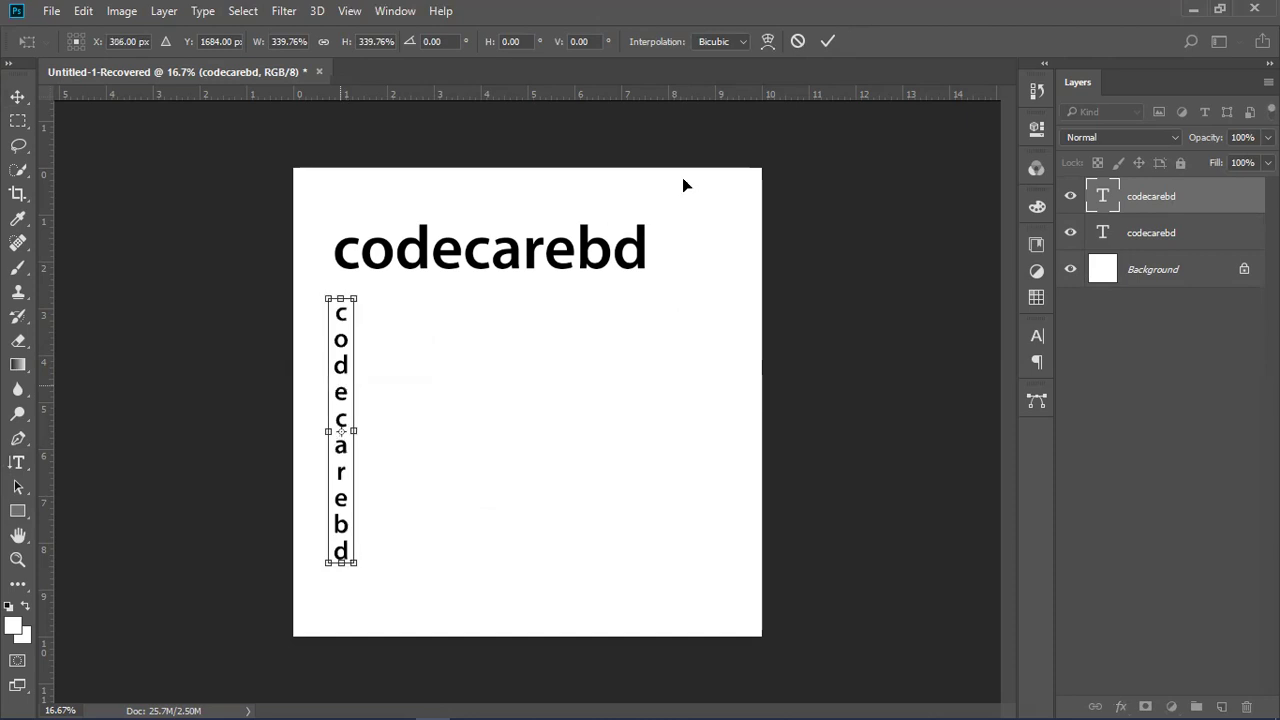
left_click(832, 40)
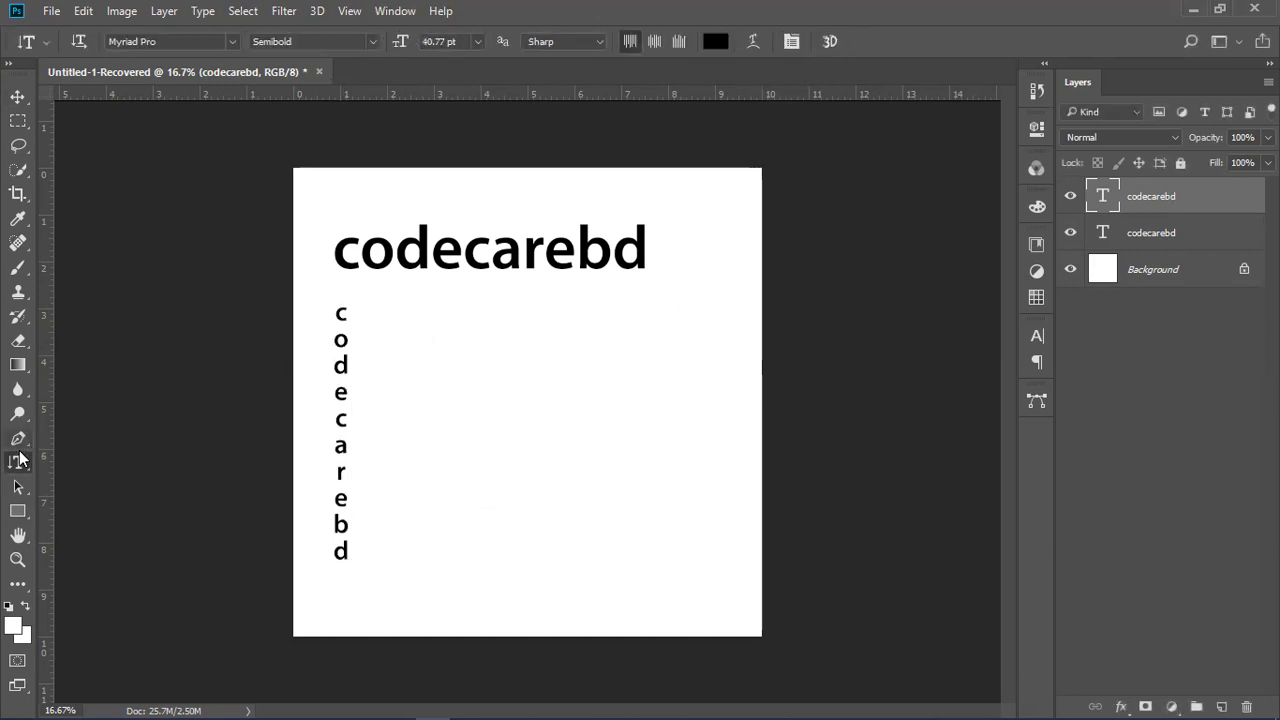
right_click(17, 462)
left_click(83, 492)
left_click(467, 405)
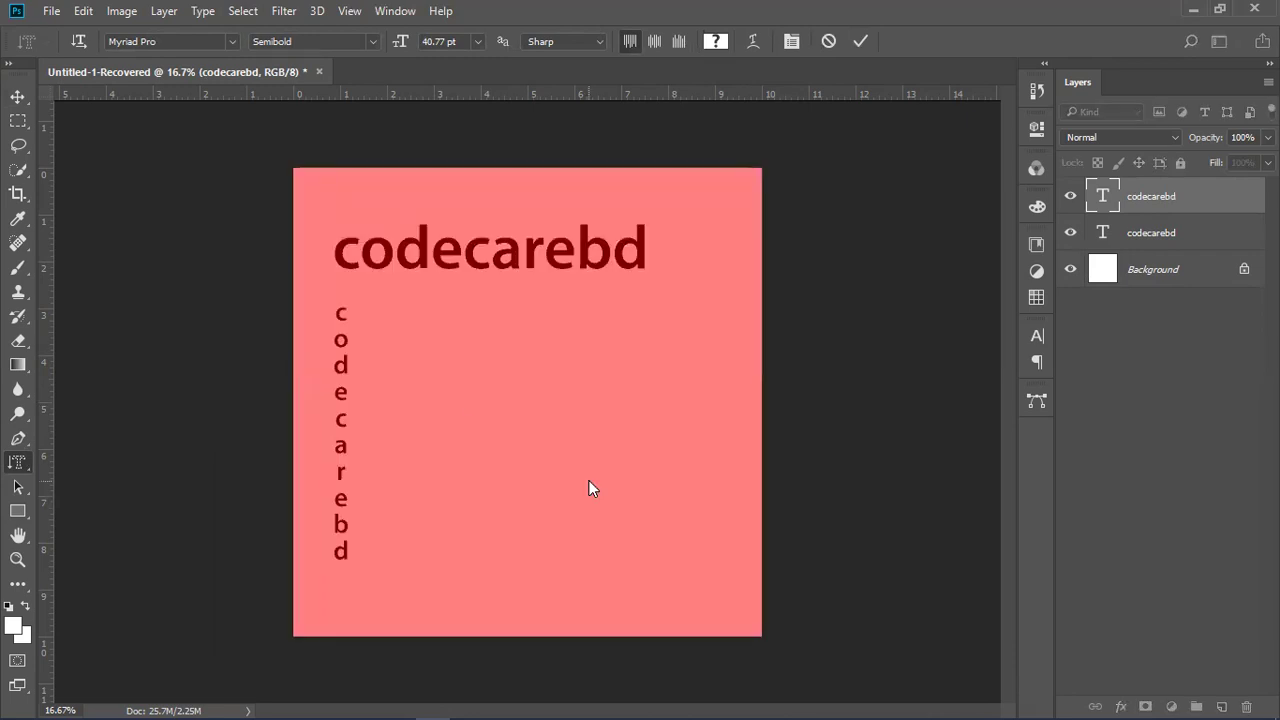
key("Escape")
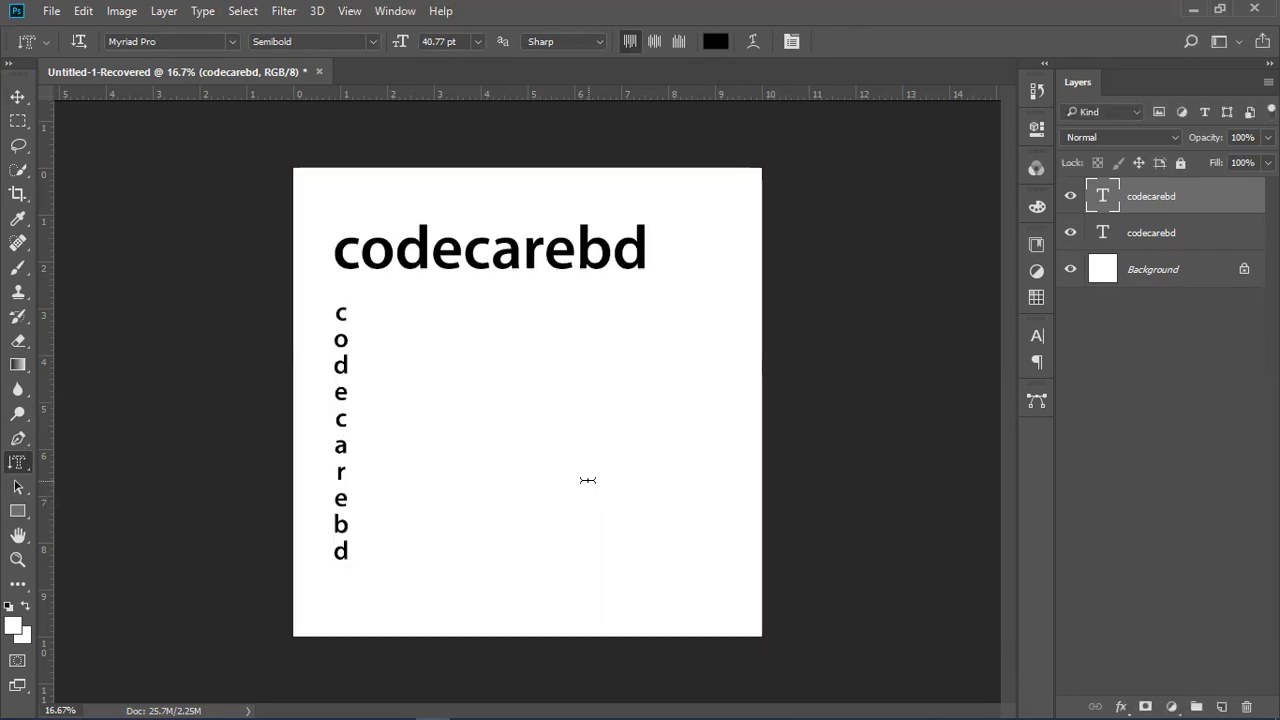
left_click(588, 477)
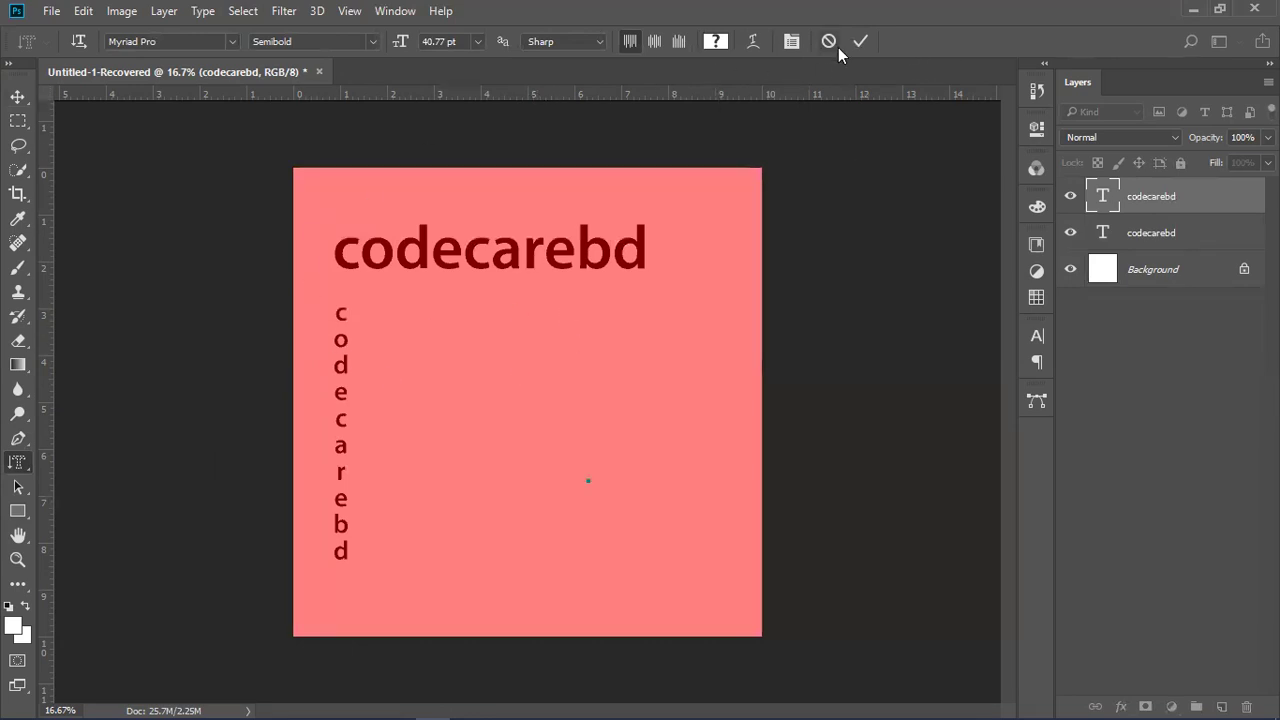
key("Escape")
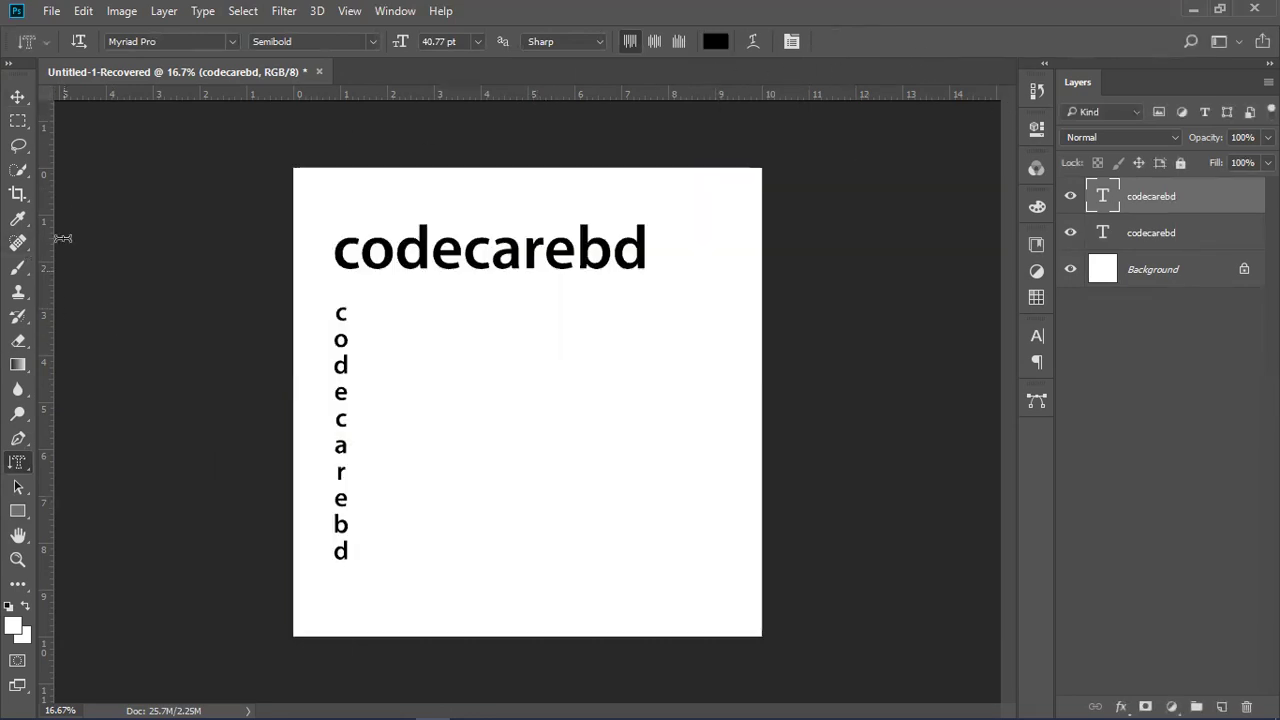
Delete the vertical "codecarebd" text layer and move the horizontal text slightly down on the canvas.
key("Delete")
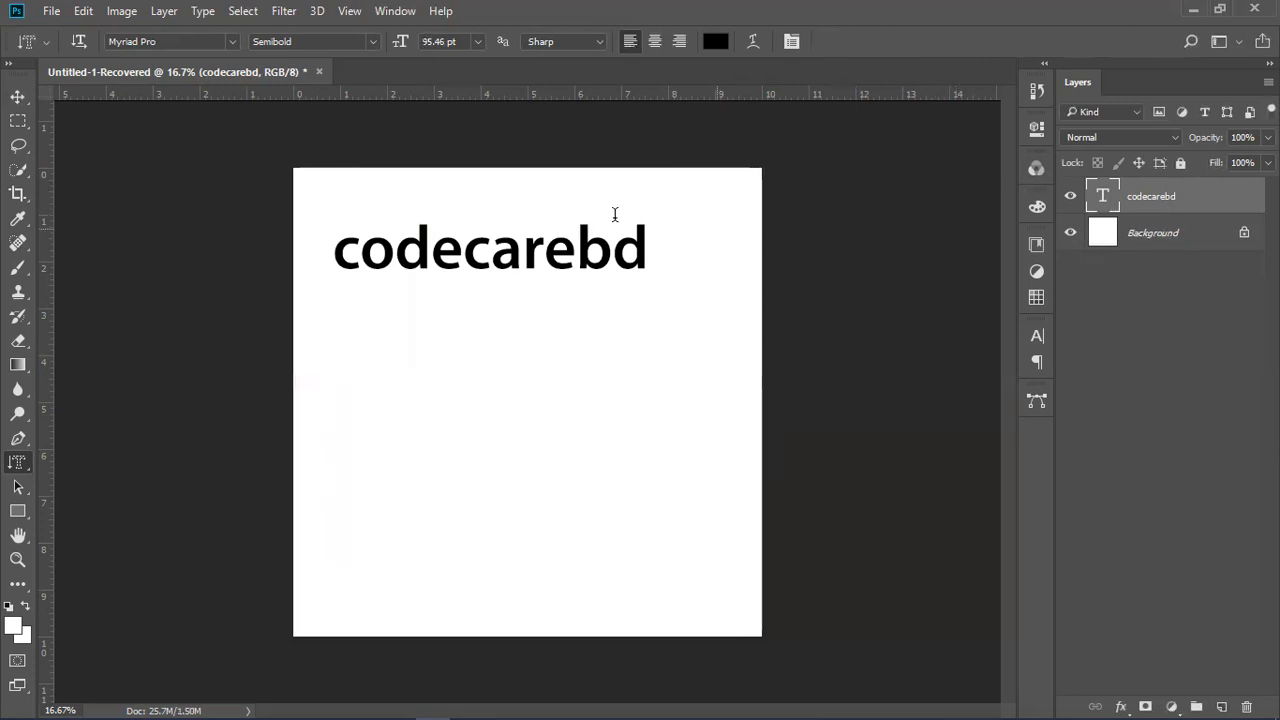
left_click(17, 96)
mouse_move(492, 256)
left_mouse_down()
mouse_move(534, 320)
mouse_move(560, 438)
mouse_move(528, 424)
mouse_move(512, 382)
mouse_move(538, 386)
mouse_move(484, 280)
left_mouse_up()
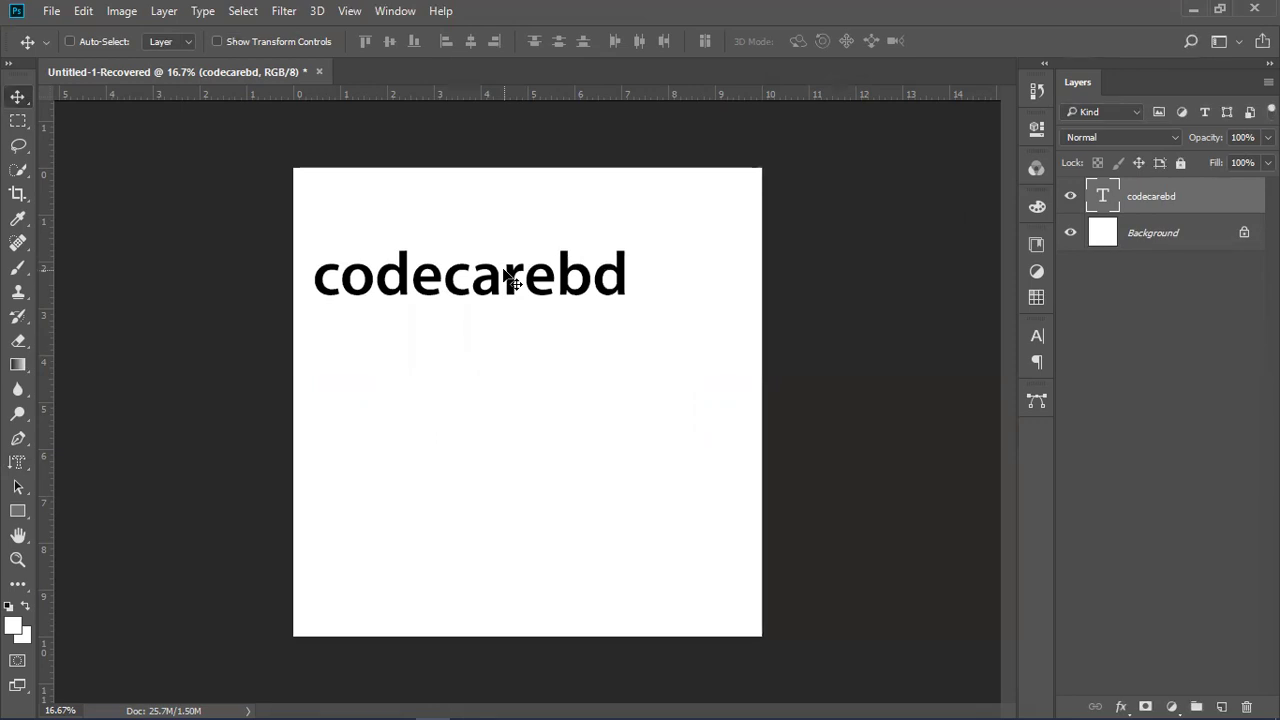
left_click_drag(505, 272, 546, 300)
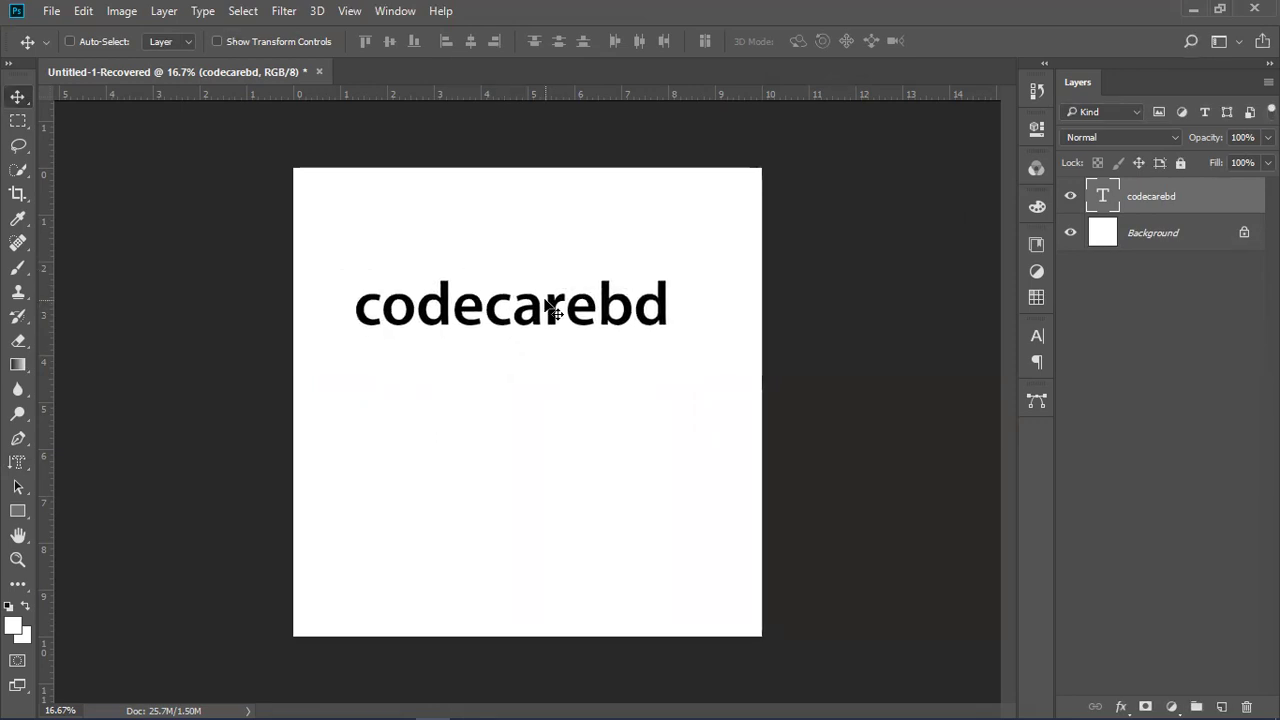
Scale the "codecarebd" text proportionally to about 98% and move it near the middle of the canvas.
key("ctrl+t")
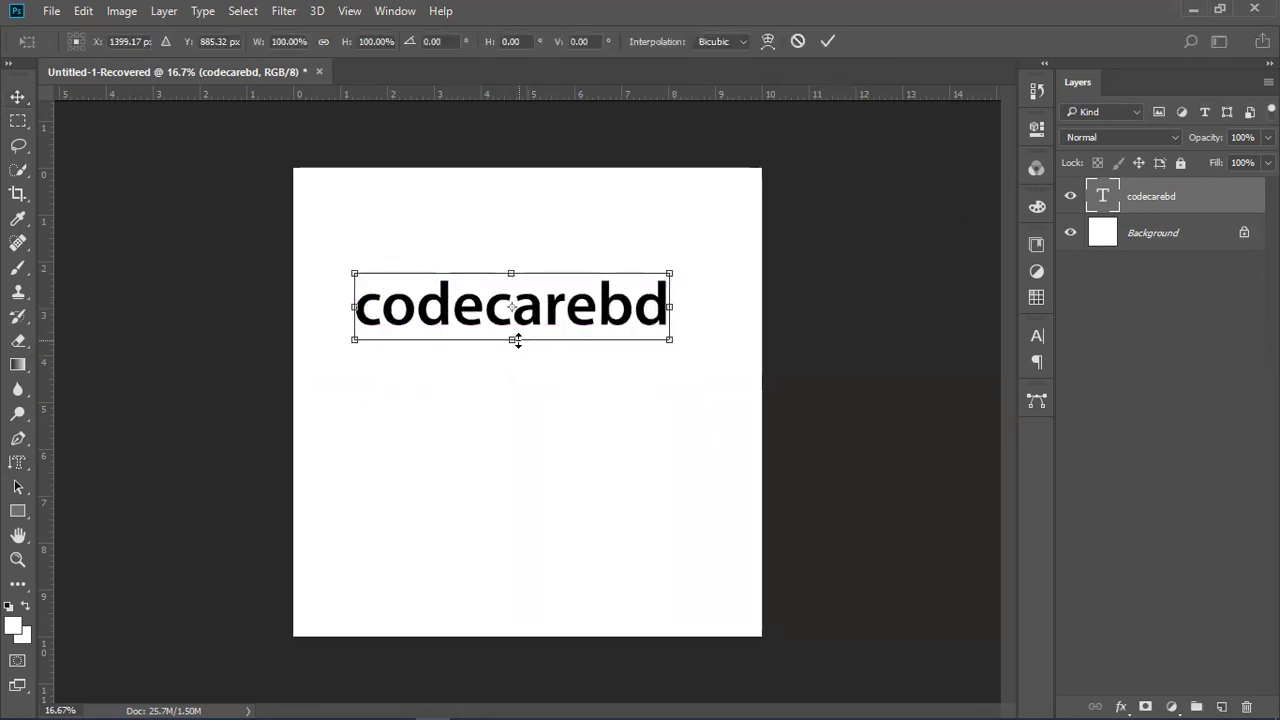
left_click_drag(522, 361, 531, 391)
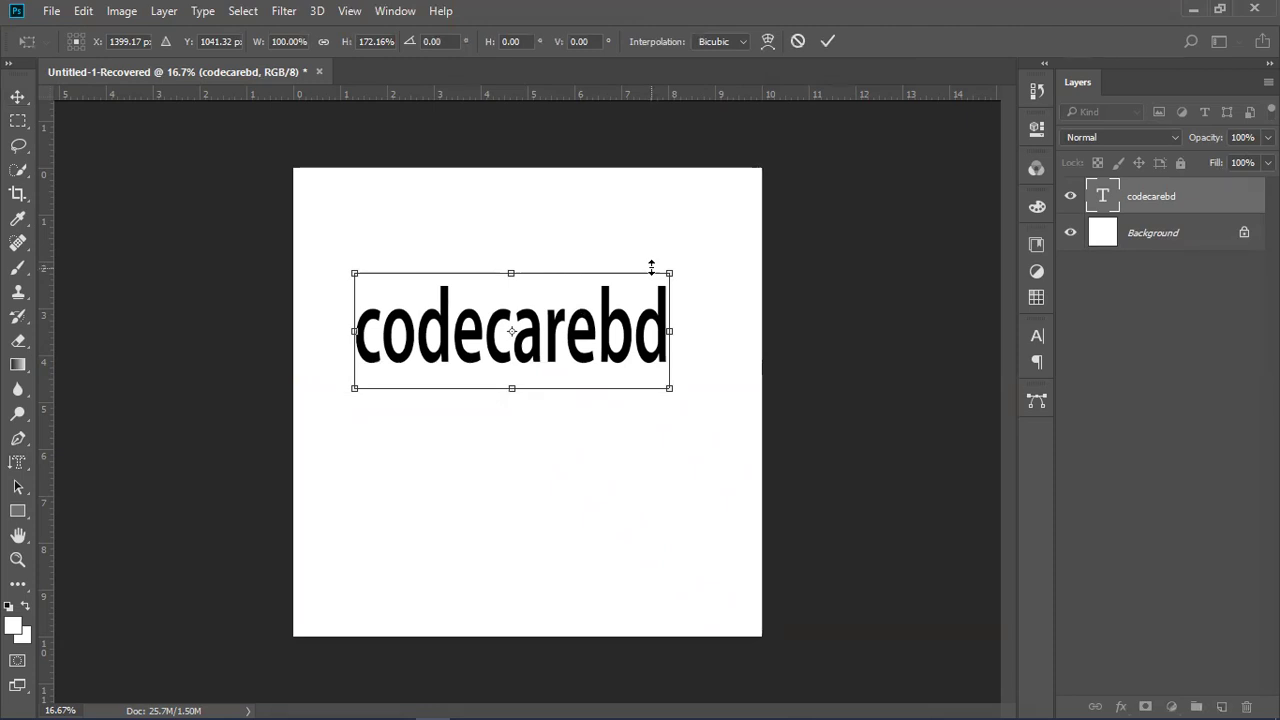
key("ctrl+z")
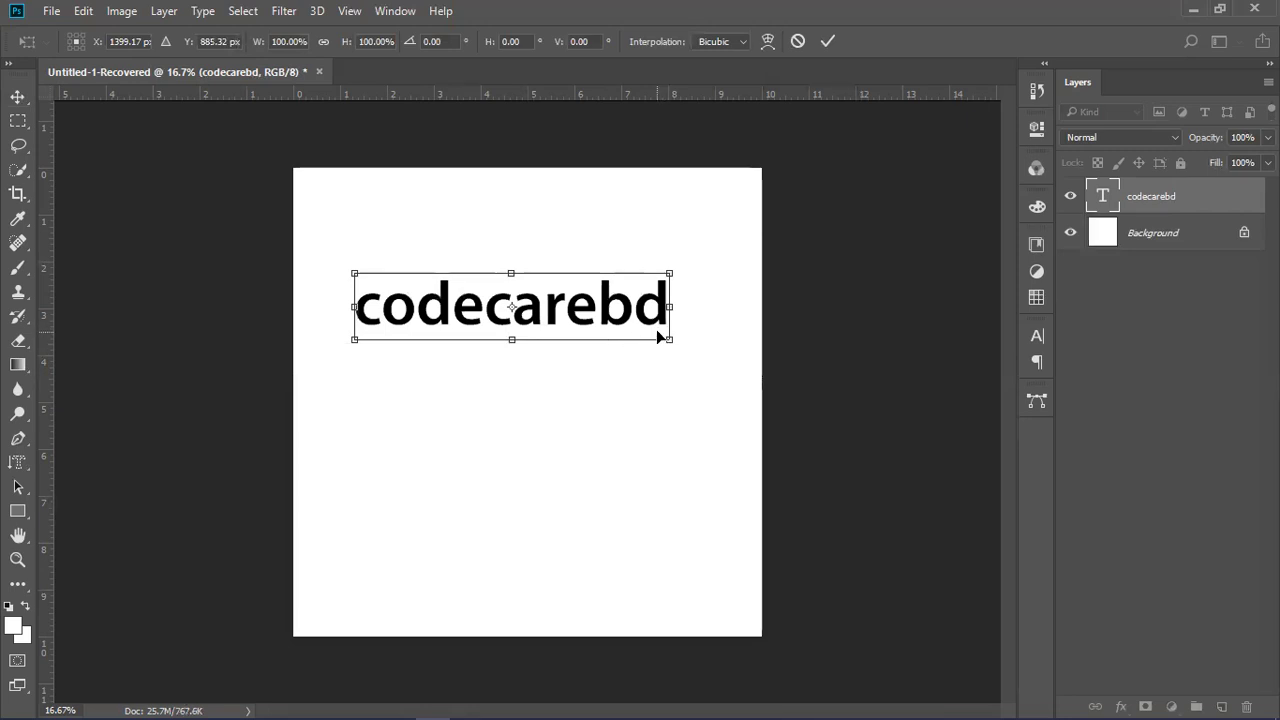
left_click_drag(663, 344, 649, 386)
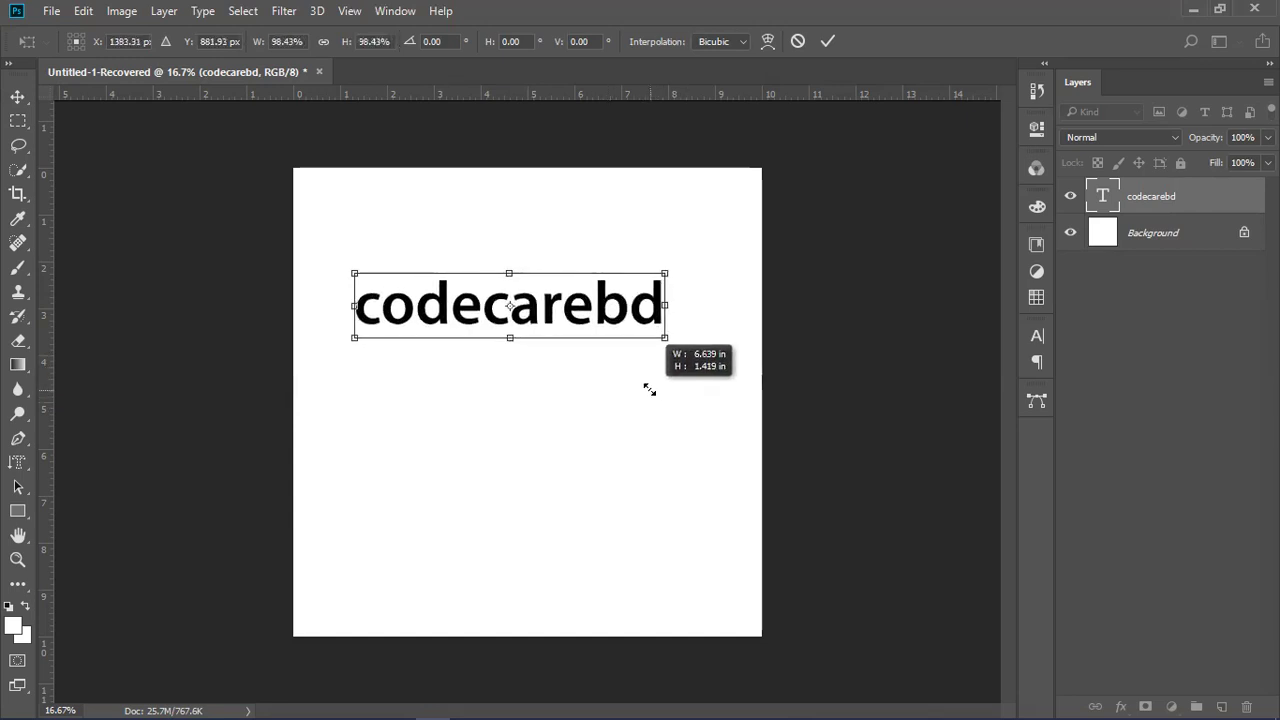
left_click(828, 41)
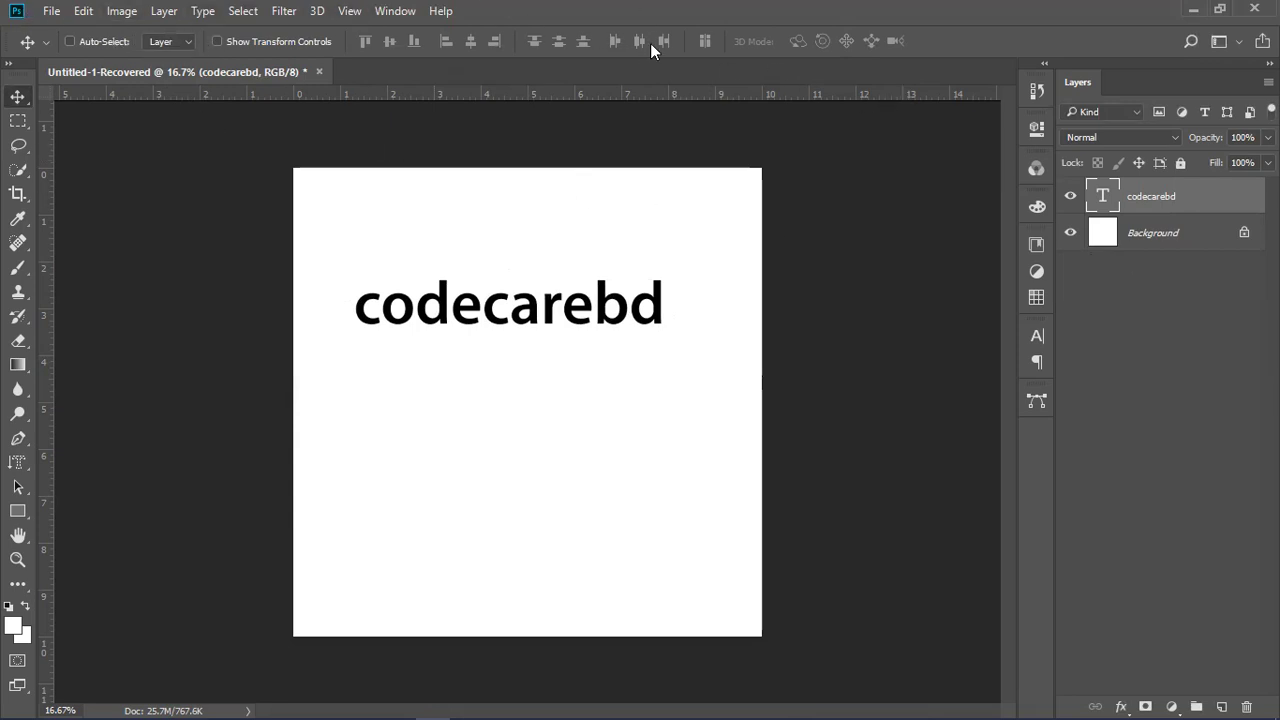
left_click_drag(613, 315, 621, 383)
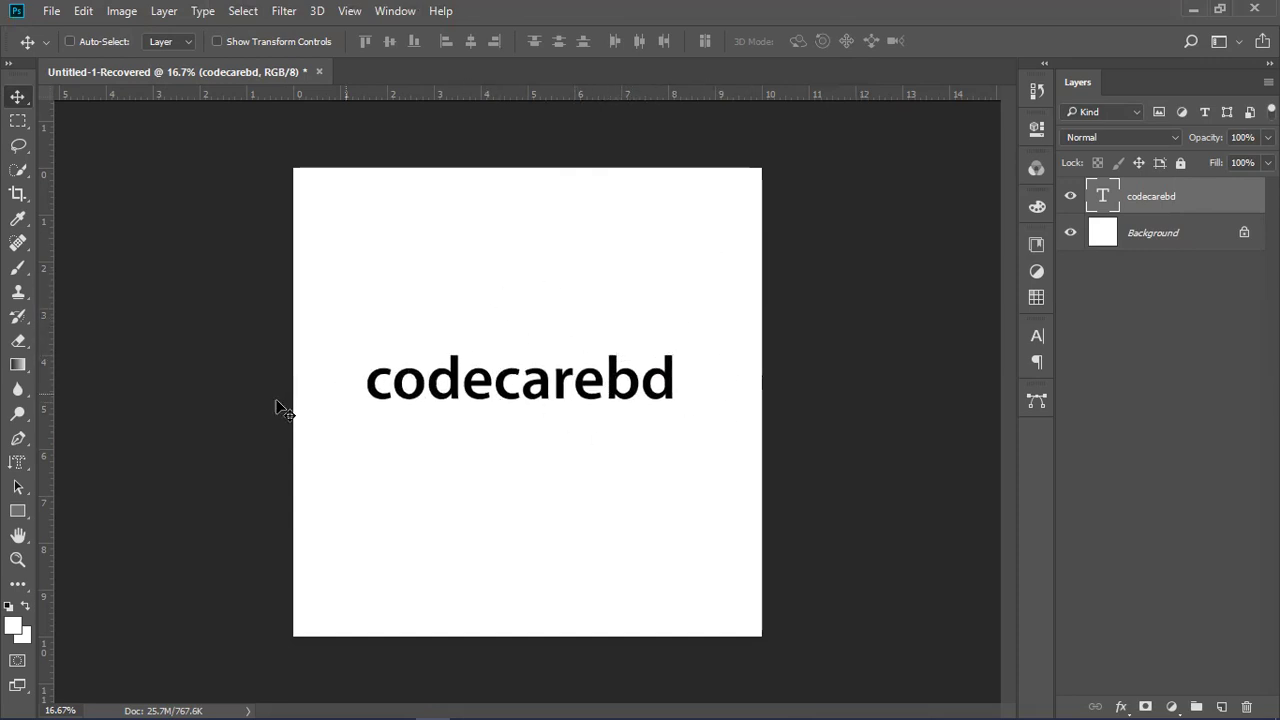
Highlight the whole "codecarebd" text with the Horizontal Type Tool and end the text editing without changes.
left_click(17, 462)
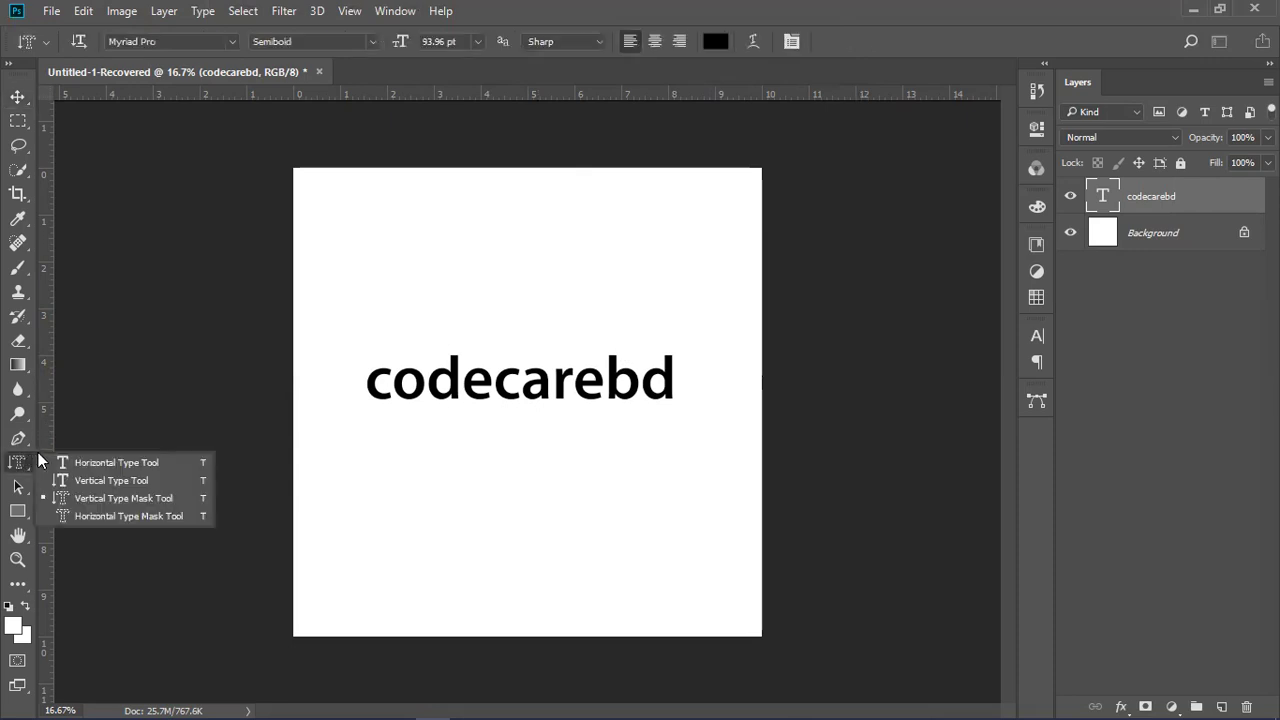
left_click(57, 464)
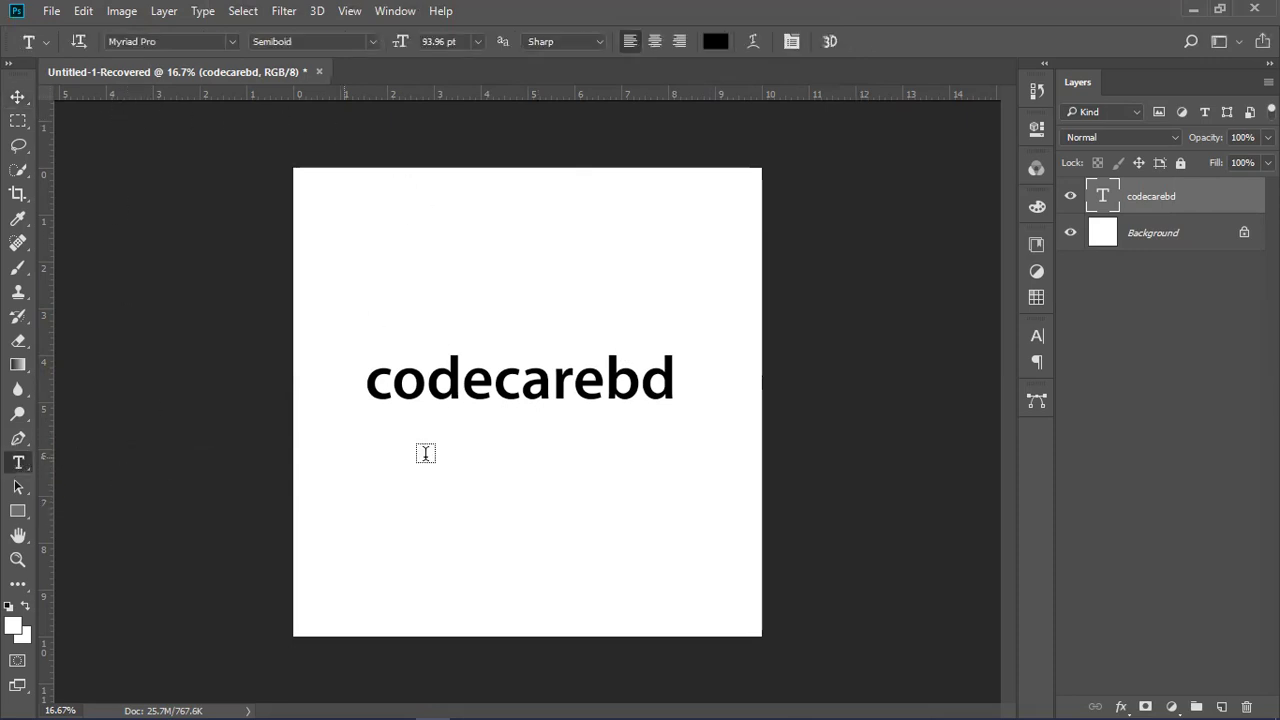
left_click_drag(397, 387, 703, 394)
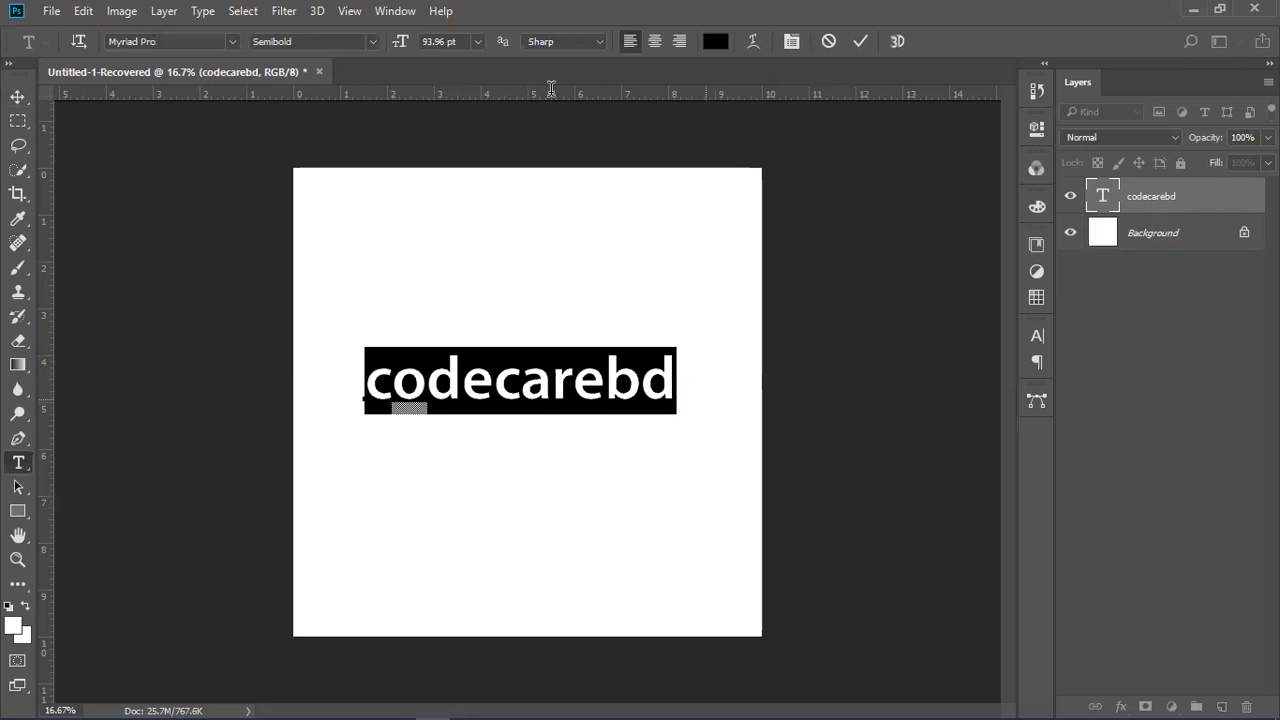
left_click(866, 40)
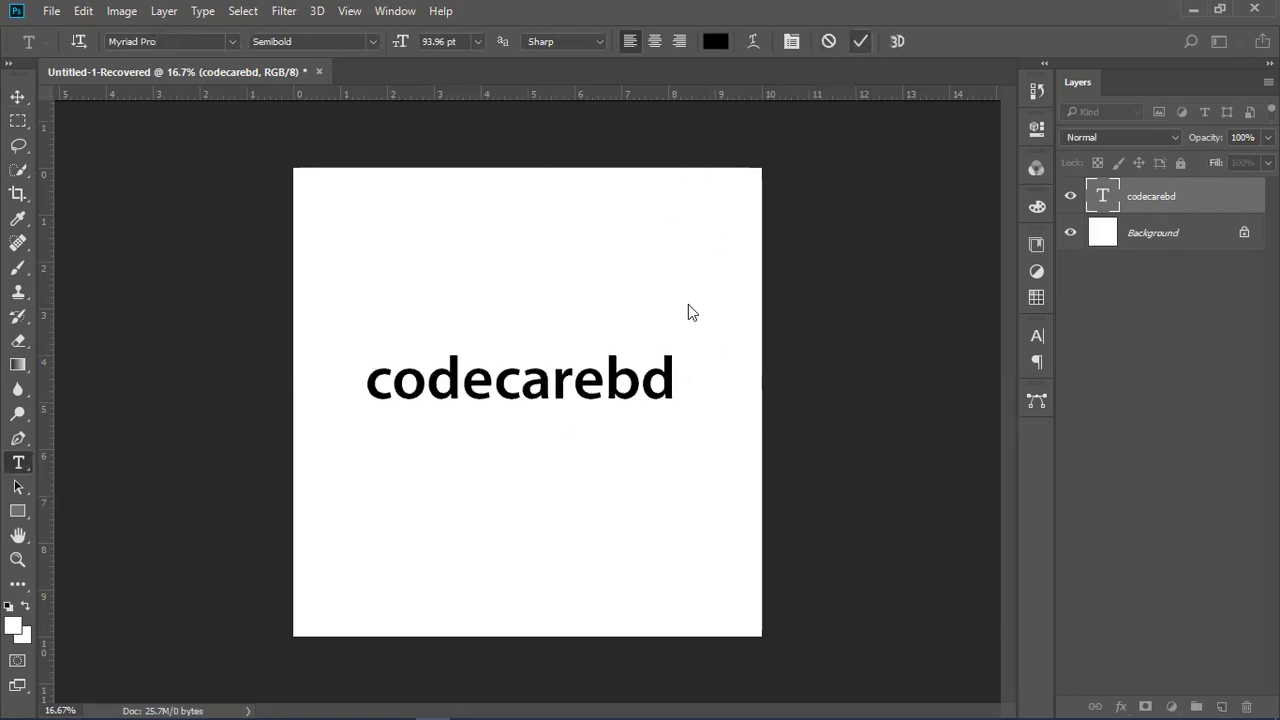
Set the font of the "codecarebd" text to Nautilus Pompilius Regular and commit the edit.
double_click(1104, 198)
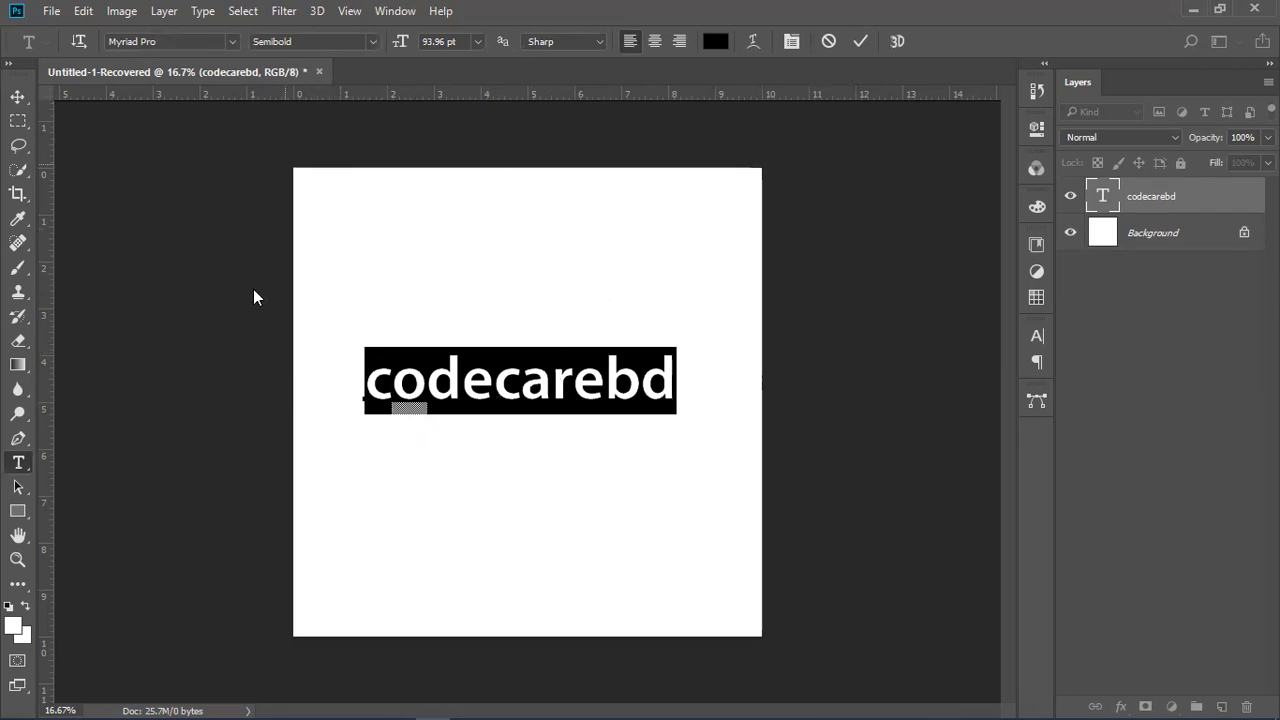
left_click(232, 42)
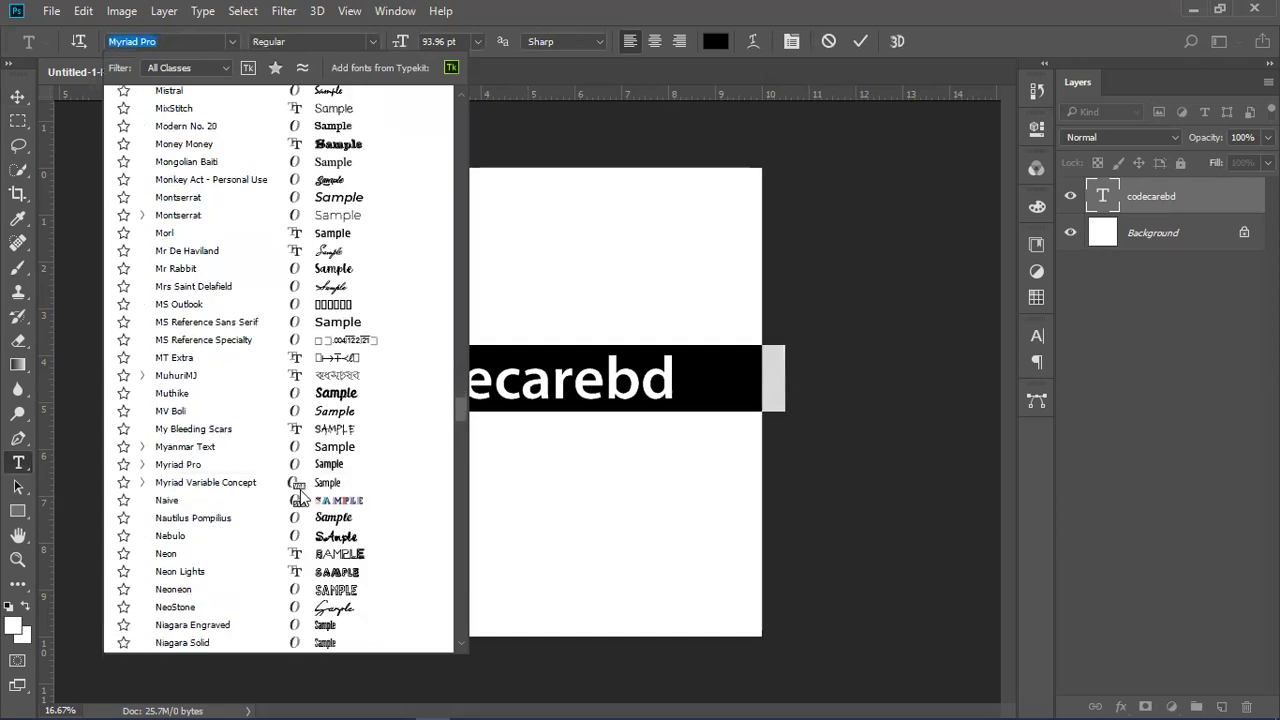
scroll(297, 465, "down", 3)
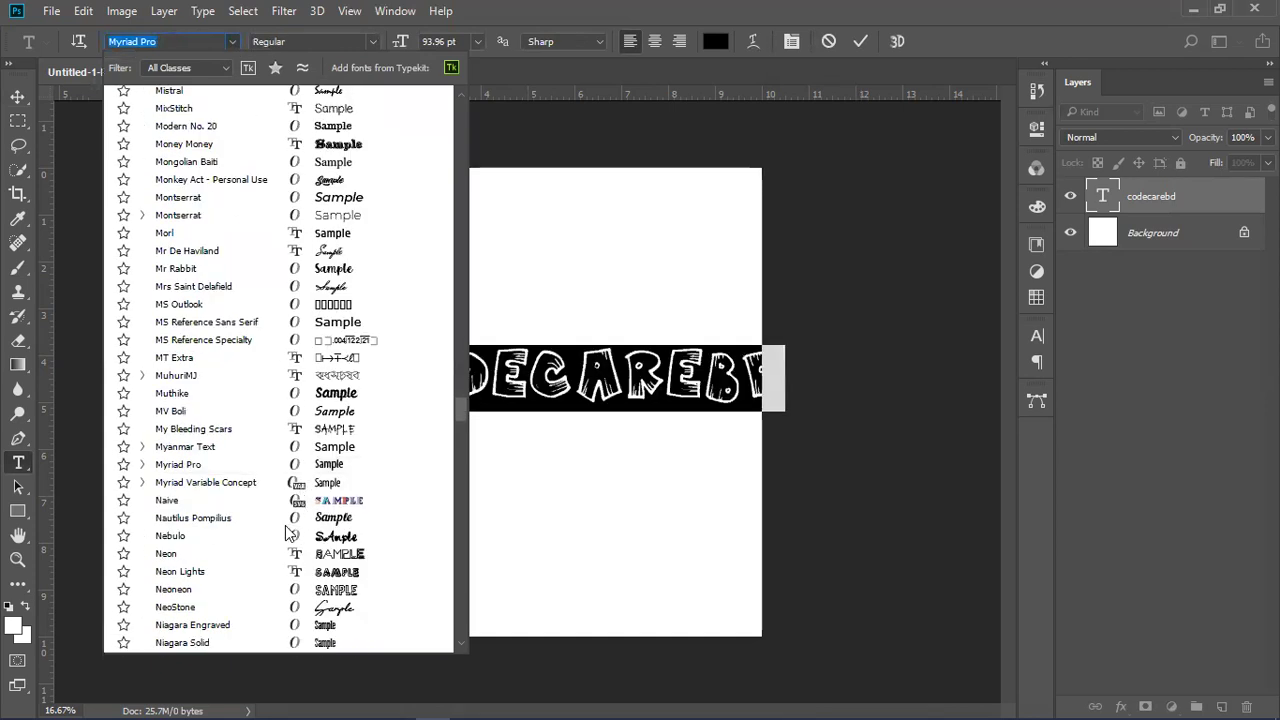
key("Up")
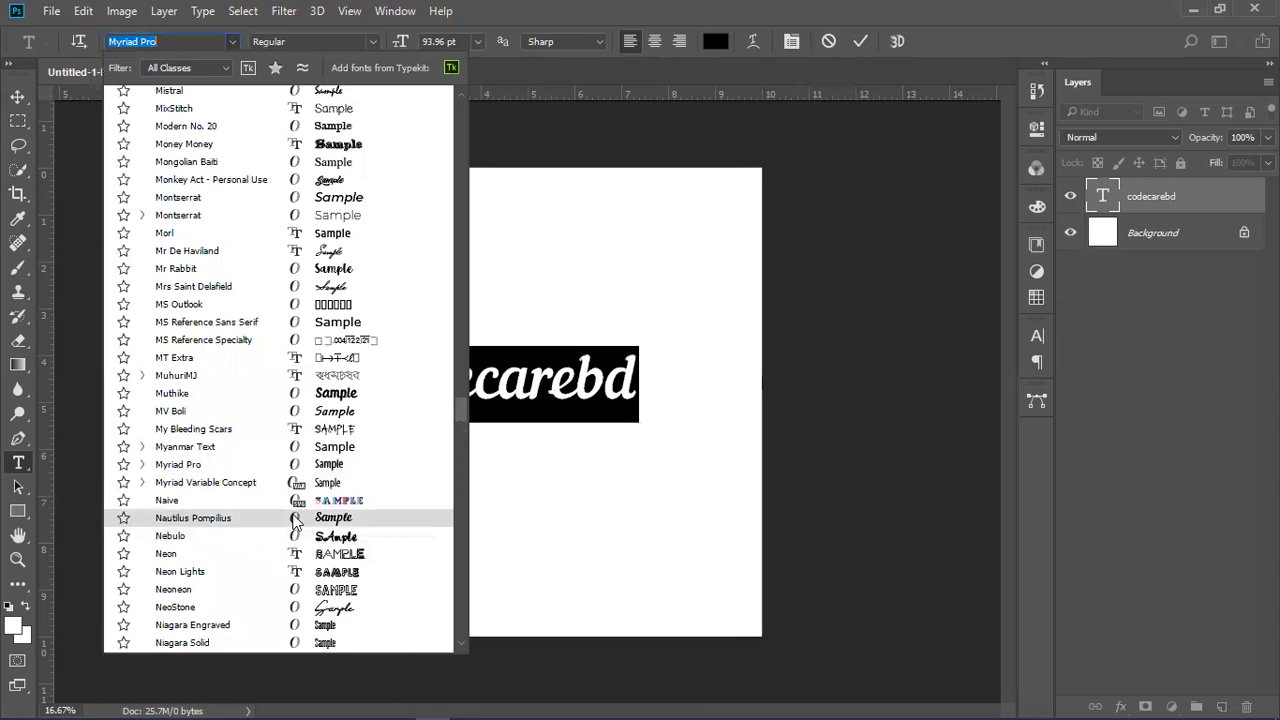
left_click(293, 520)
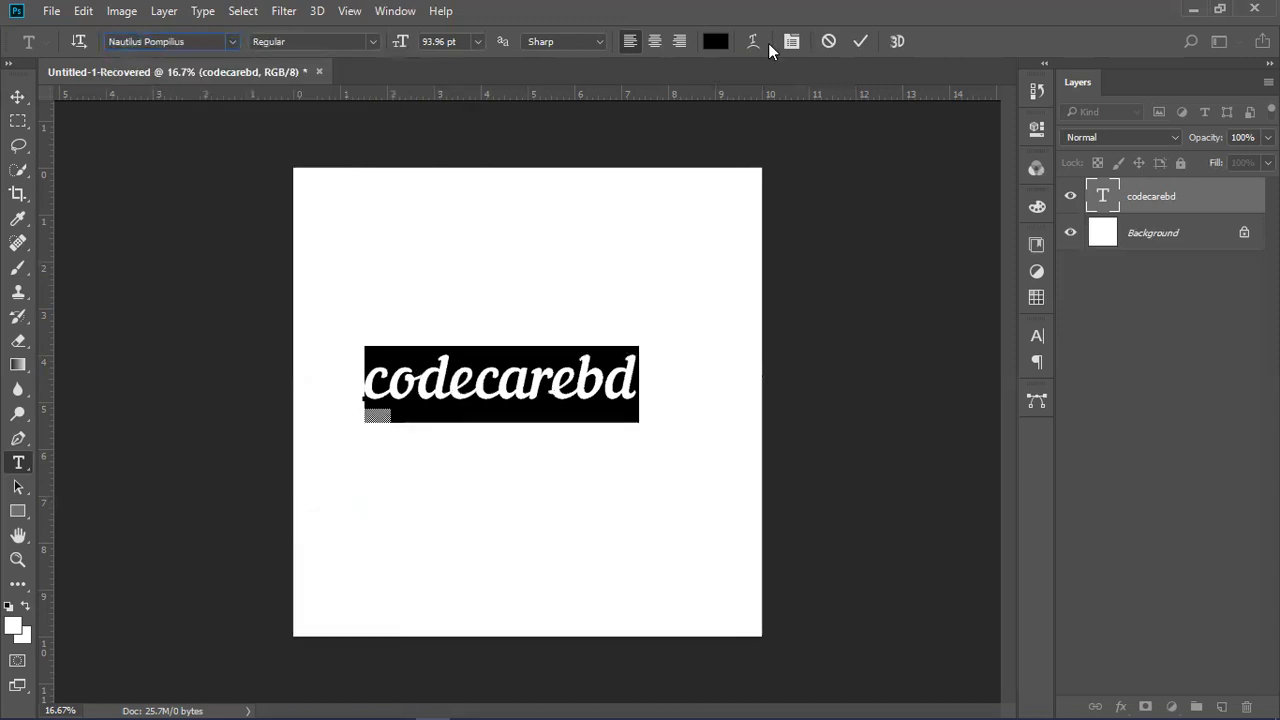
left_click(866, 45)
Scale the "codecarebd" text proportionally to about 127% and shift it slightly right and up on the canvas.
left_click(17, 97)
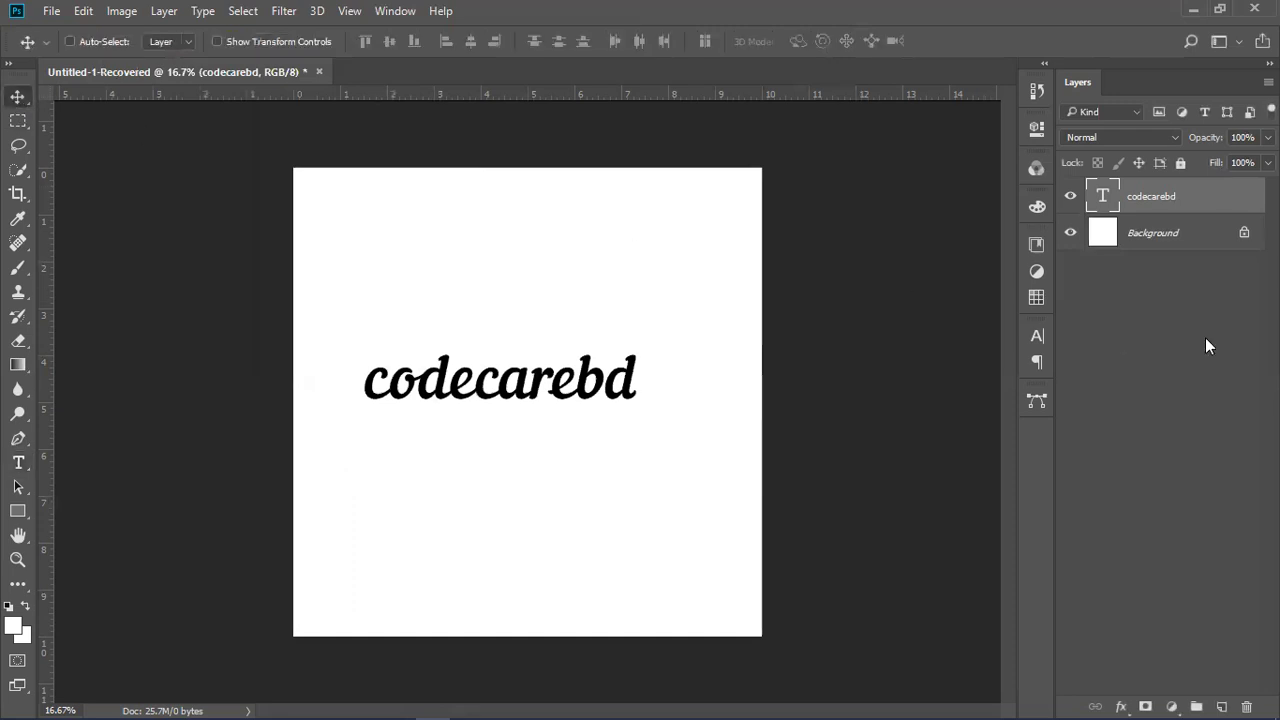
left_click_drag(487, 397, 507, 397)
key("ctrl")
key("ctrl+t")
left_click_drag(672, 344, 694, 337)
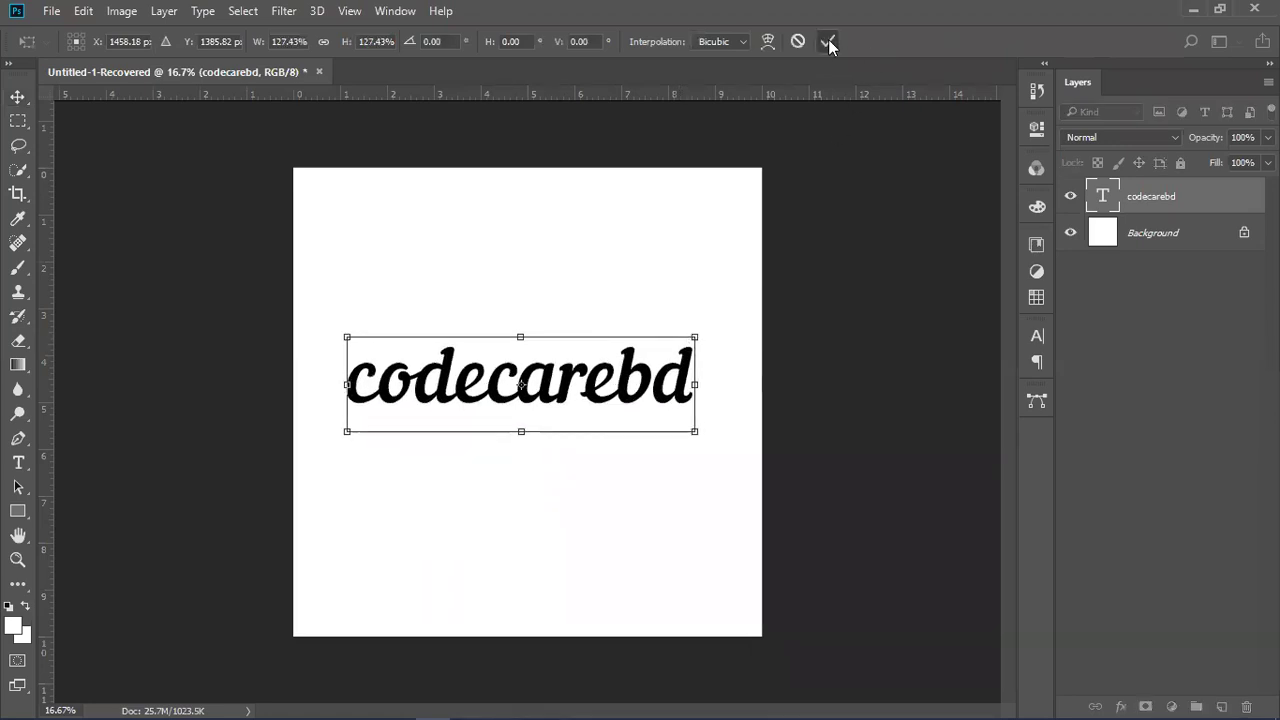
key("Return")
mouse_move(677, 373)
left_mouse_down()
mouse_move(680, 398)
mouse_move(683, 358)
mouse_move(691, 367)
left_mouse_up()
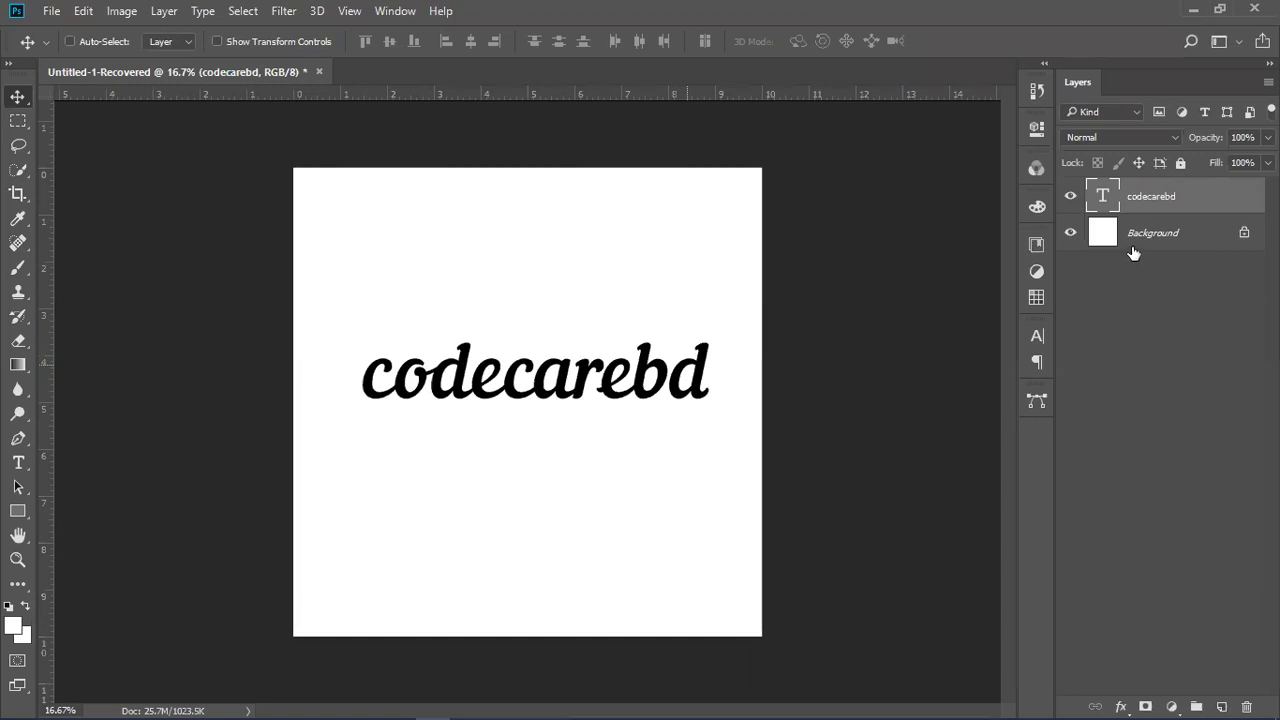
Change the "codecarebd" font to Arial Bold and move the text about 1.08 in left so it fits the canvas.
double_click(1100, 193)
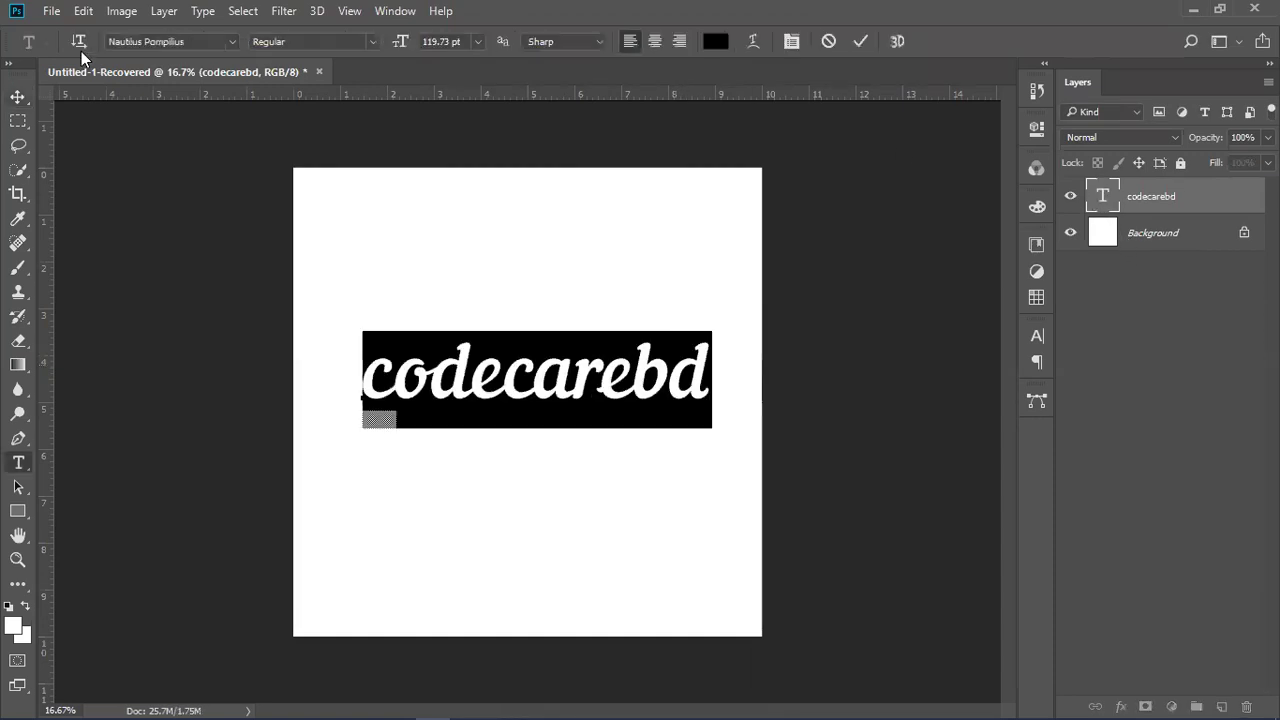
left_click(369, 37)
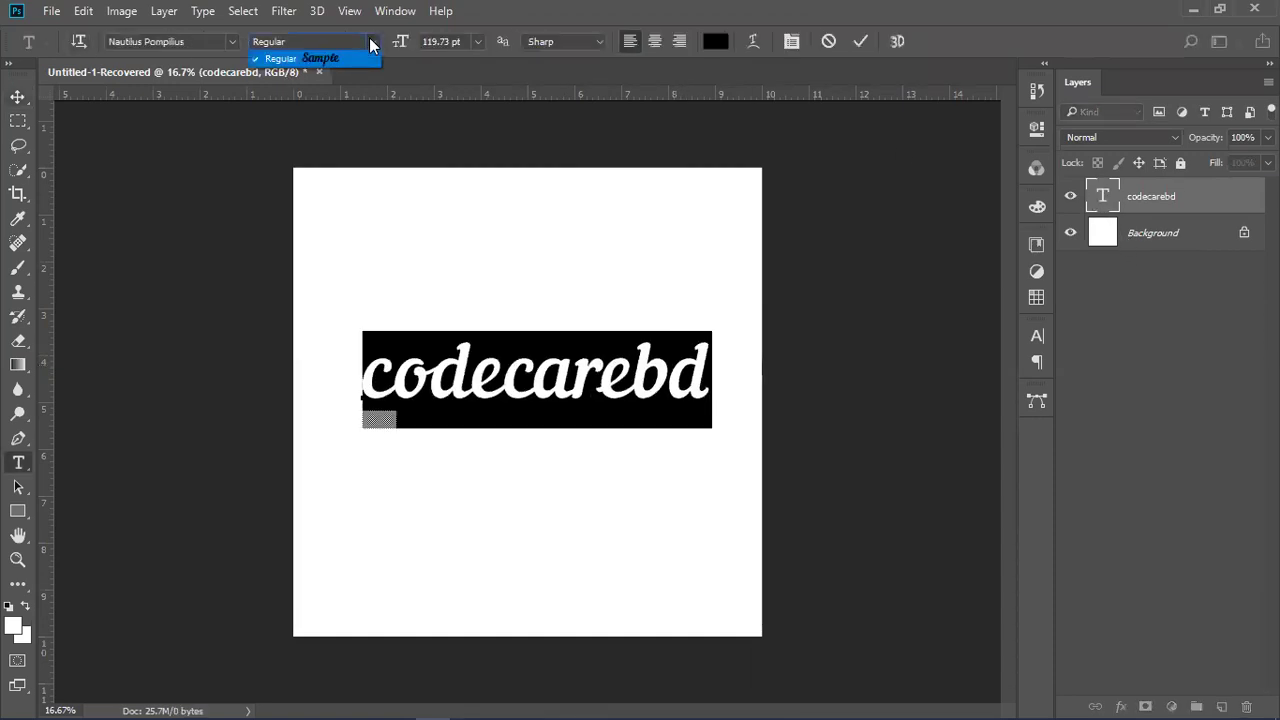
left_click(369, 37)
left_click(229, 43)
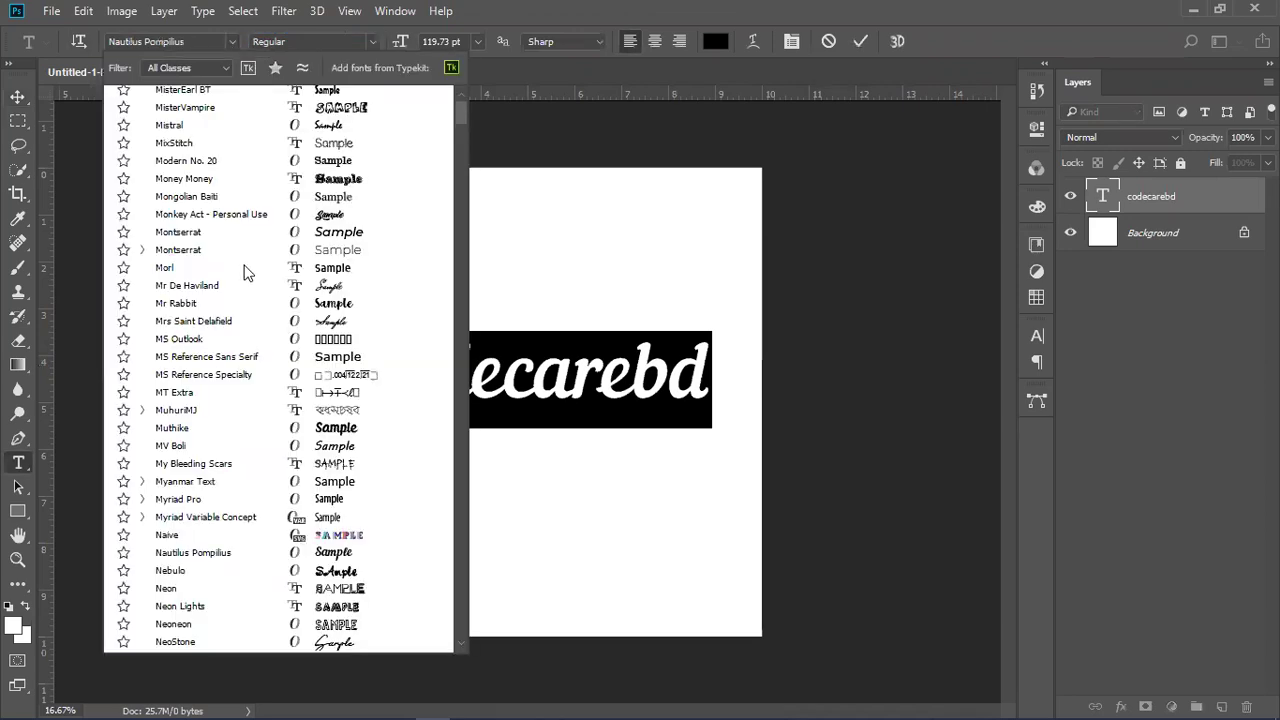
scroll(247, 272, "up", 15)
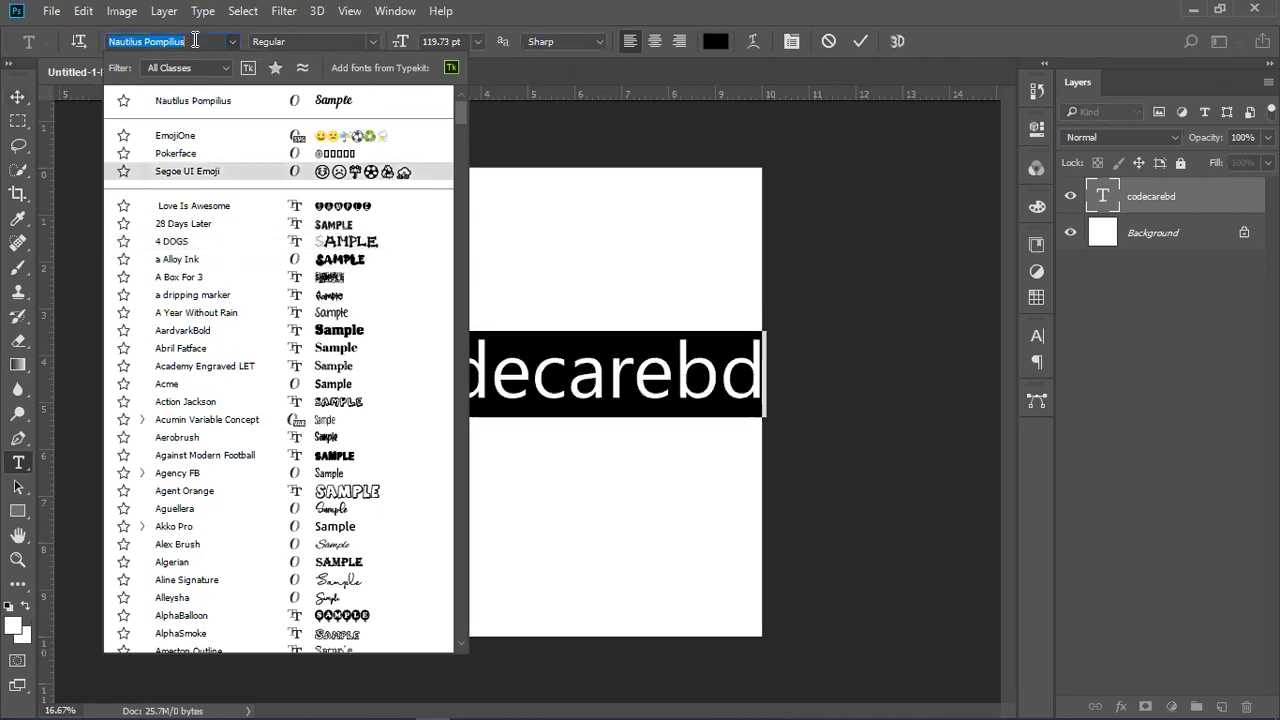
key("BackSpace")
type("ar")
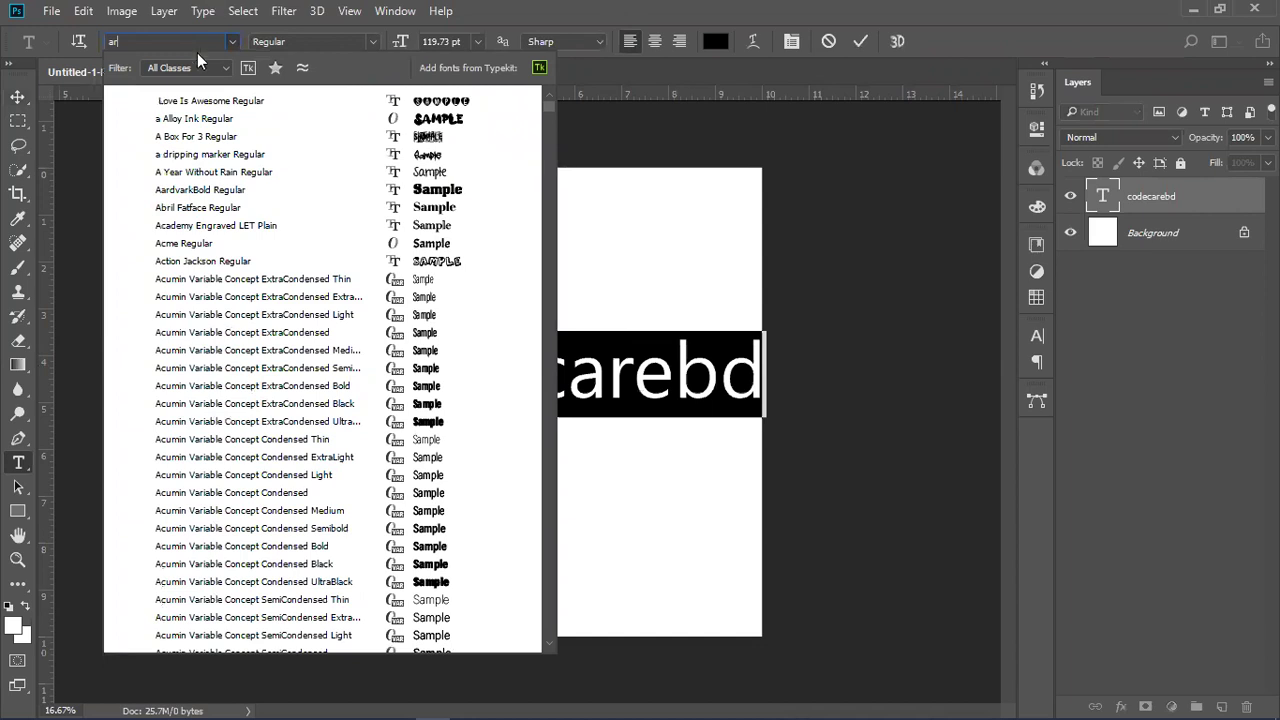
type("ial")
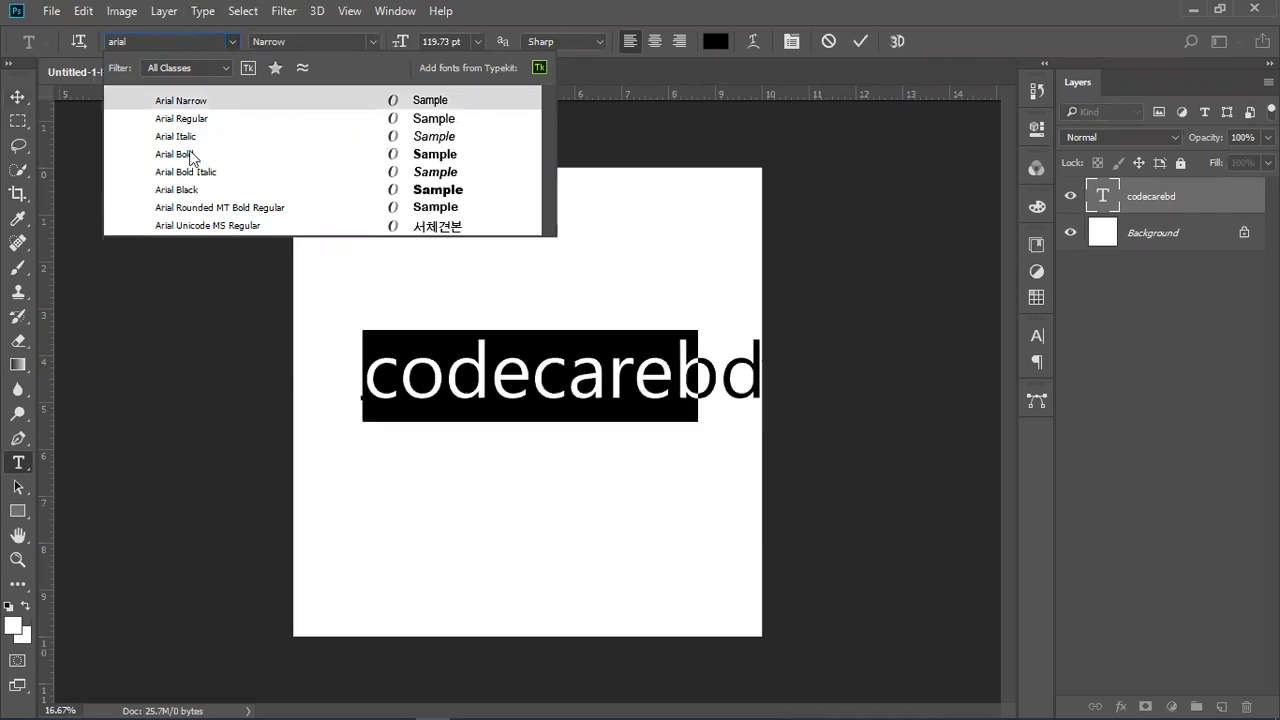
left_click(436, 13)
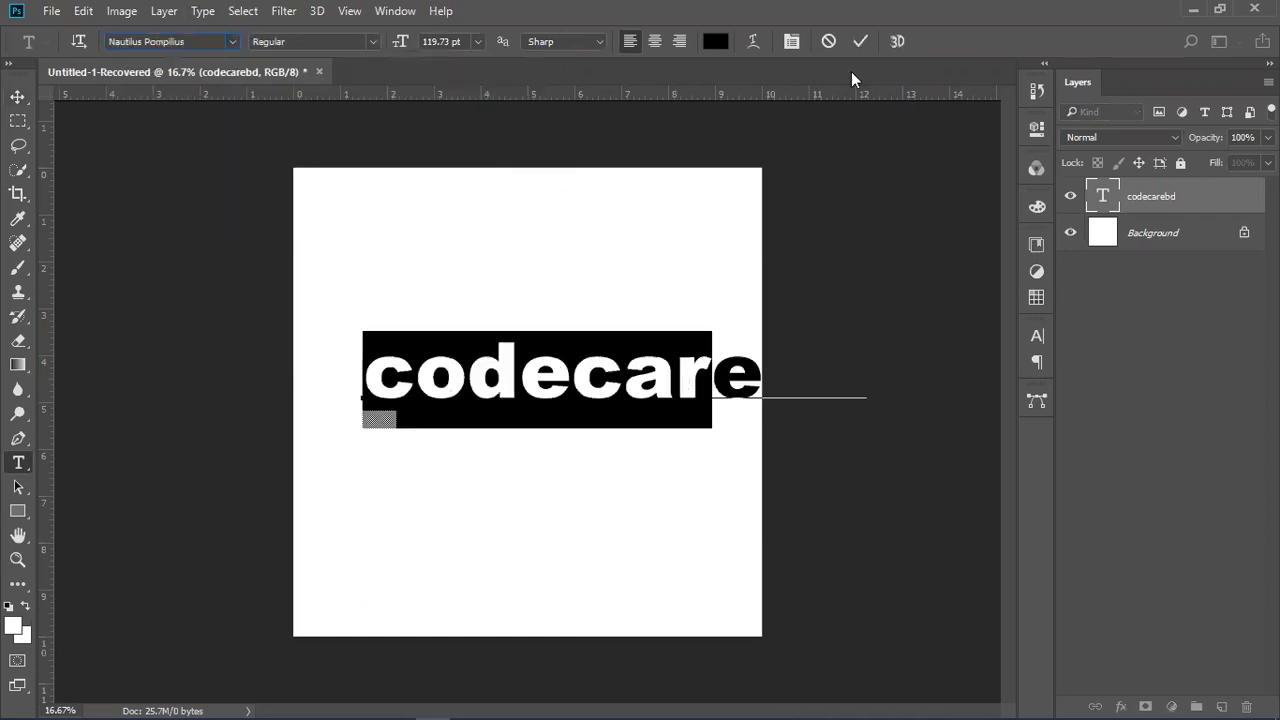
left_click(855, 42)
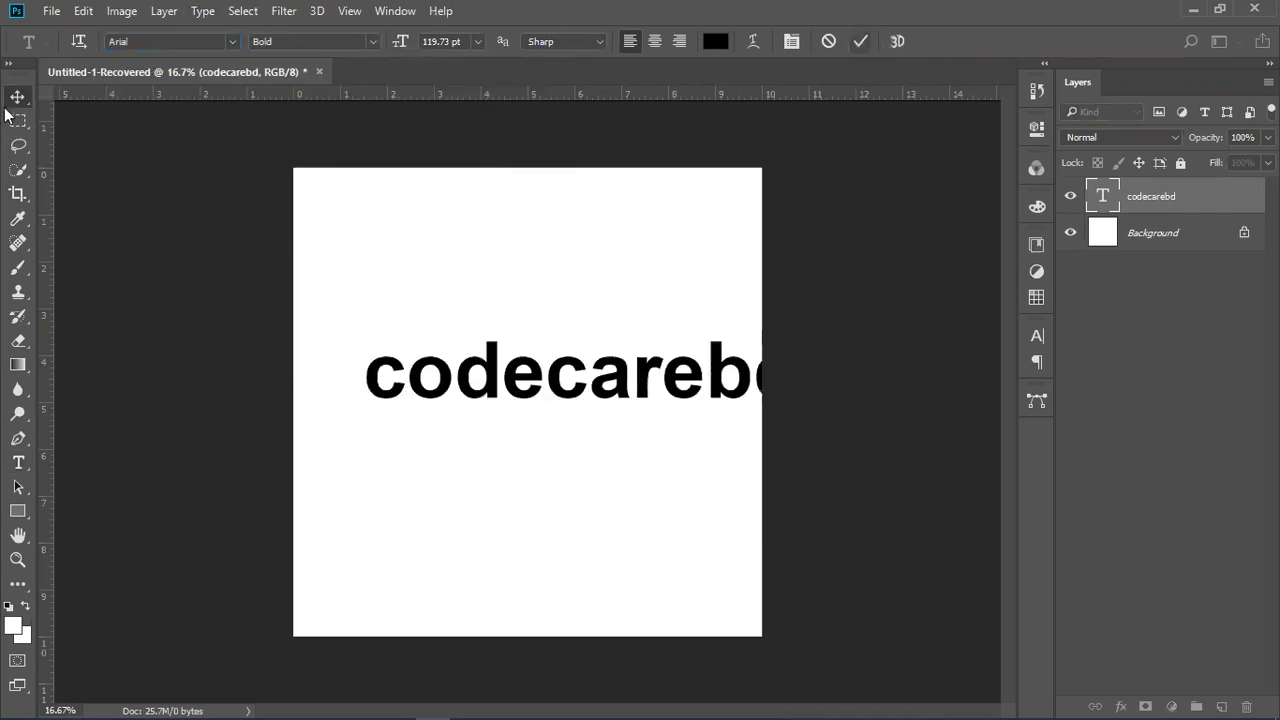
left_click(17, 96)
left_click_drag(467, 383, 466, 382)
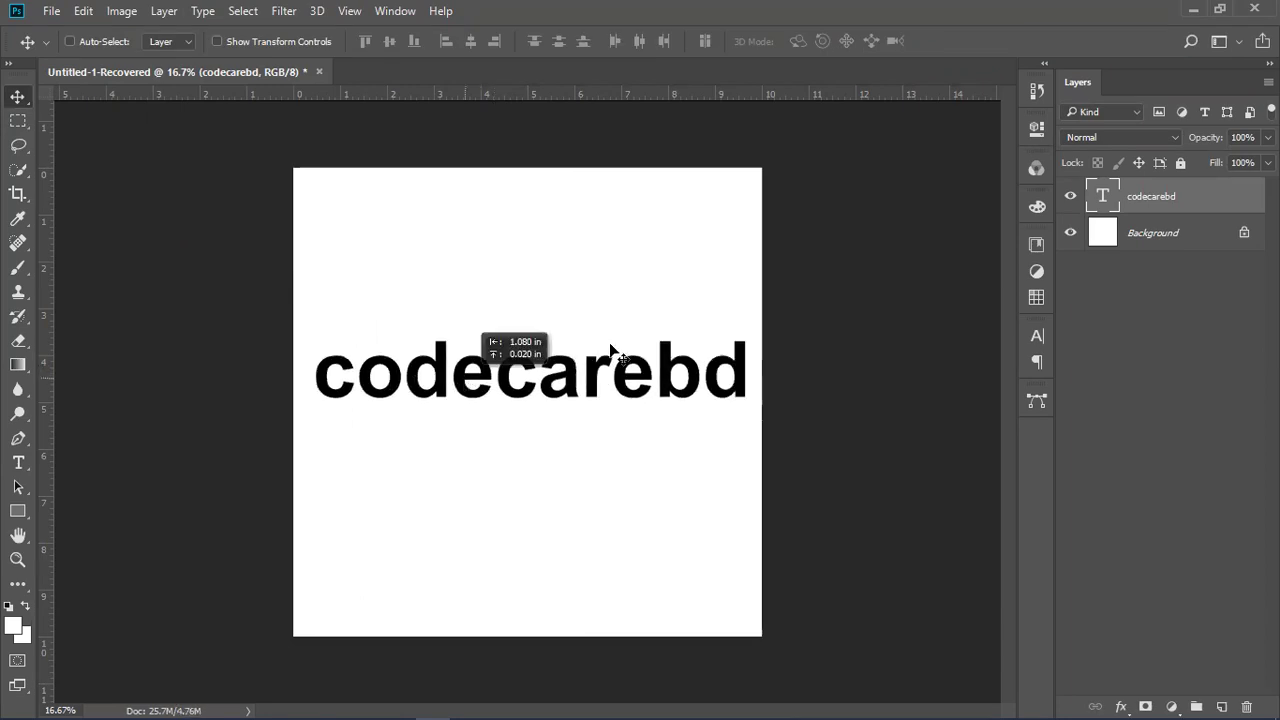
Try the Arial styles Narrow, Regular, Bold Italic and Black on the "codecarebd" text, and settle on Regular.
double_click(1105, 199)
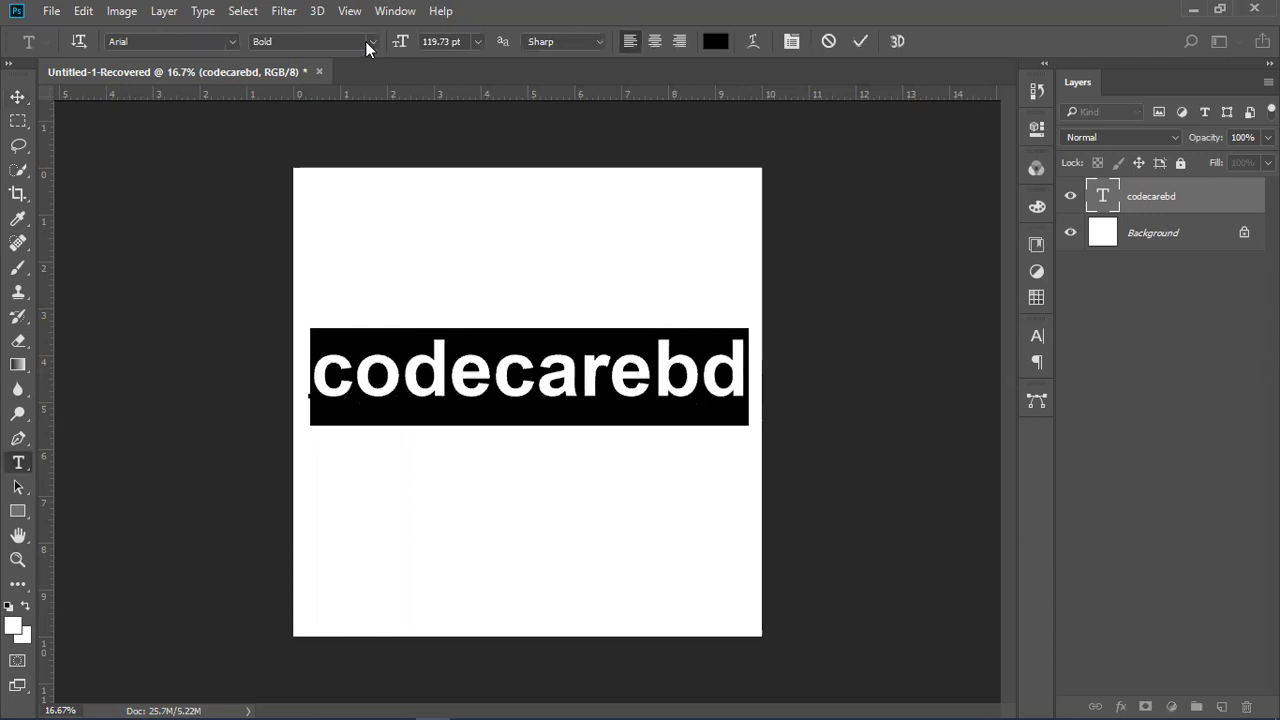
left_click(367, 41)
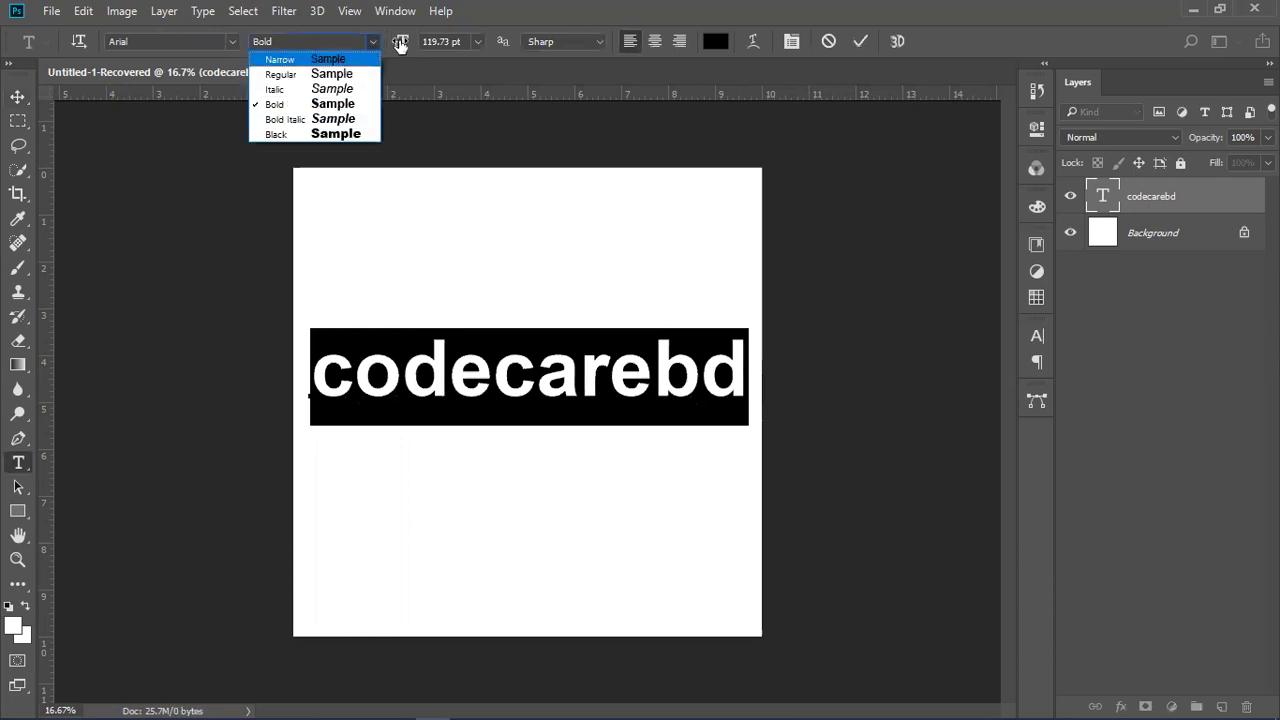
left_click(300, 60)
left_click(371, 39)
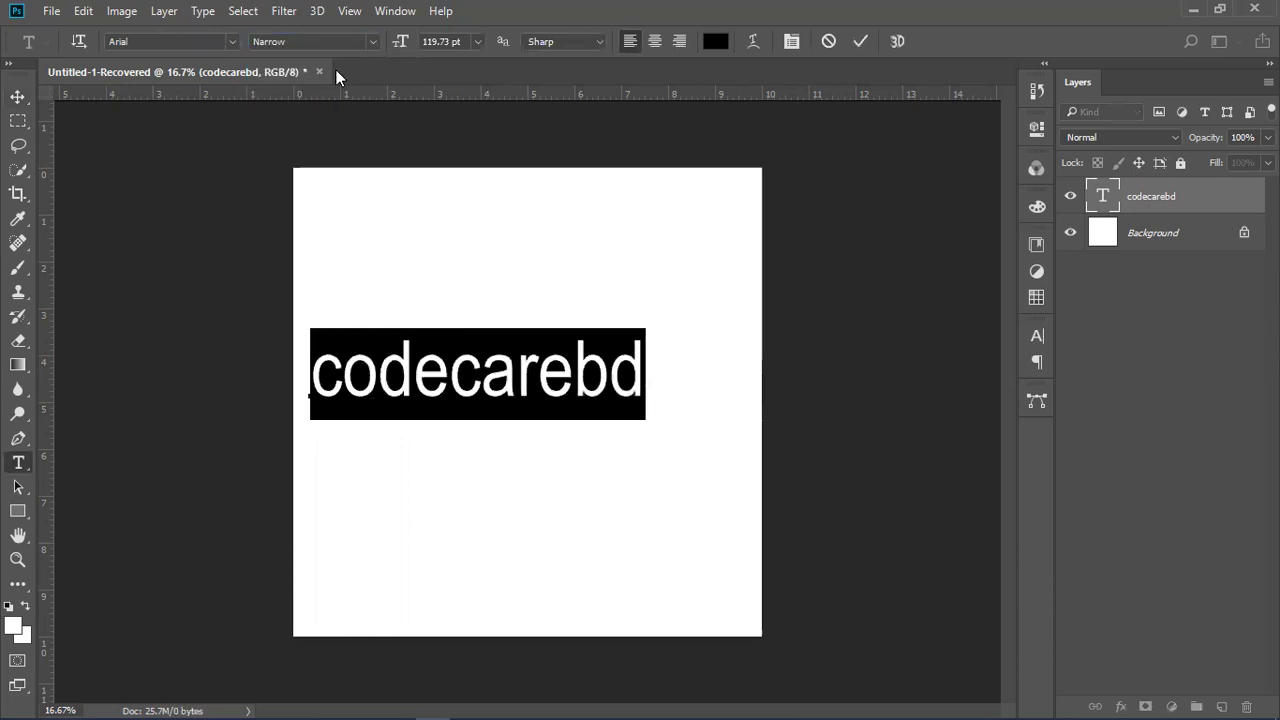
left_click(320, 72)
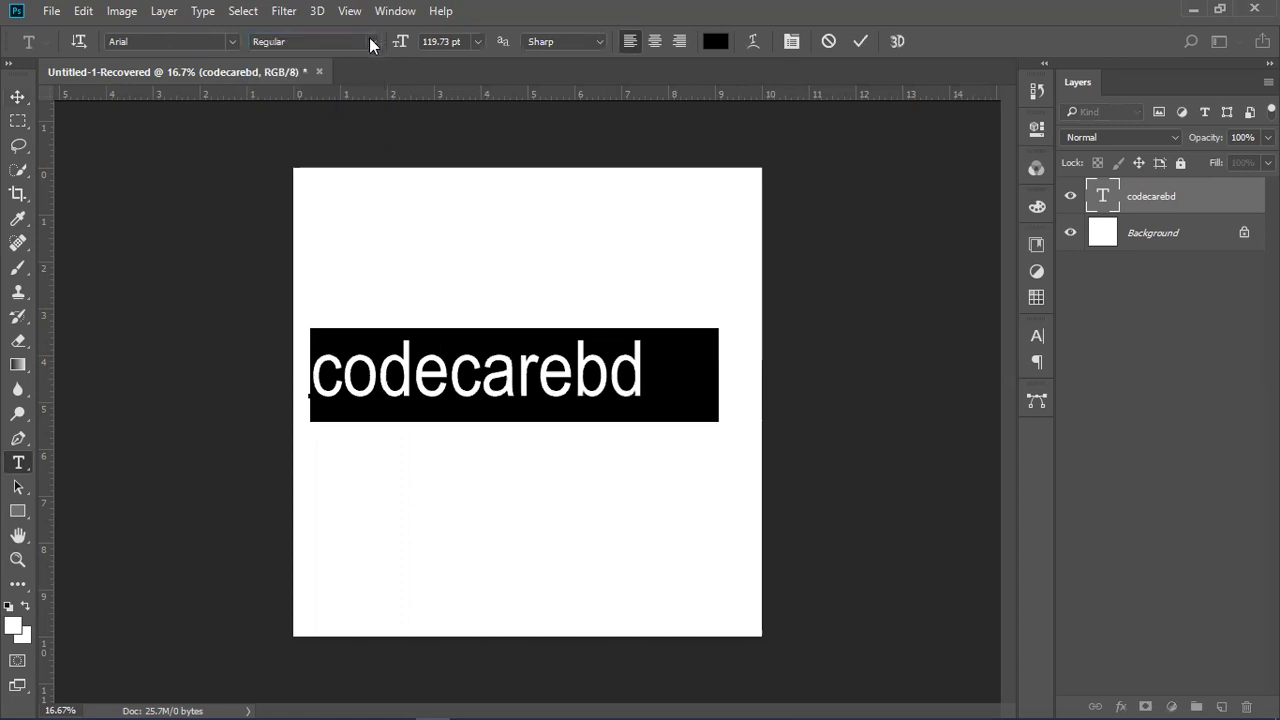
left_click(371, 41)
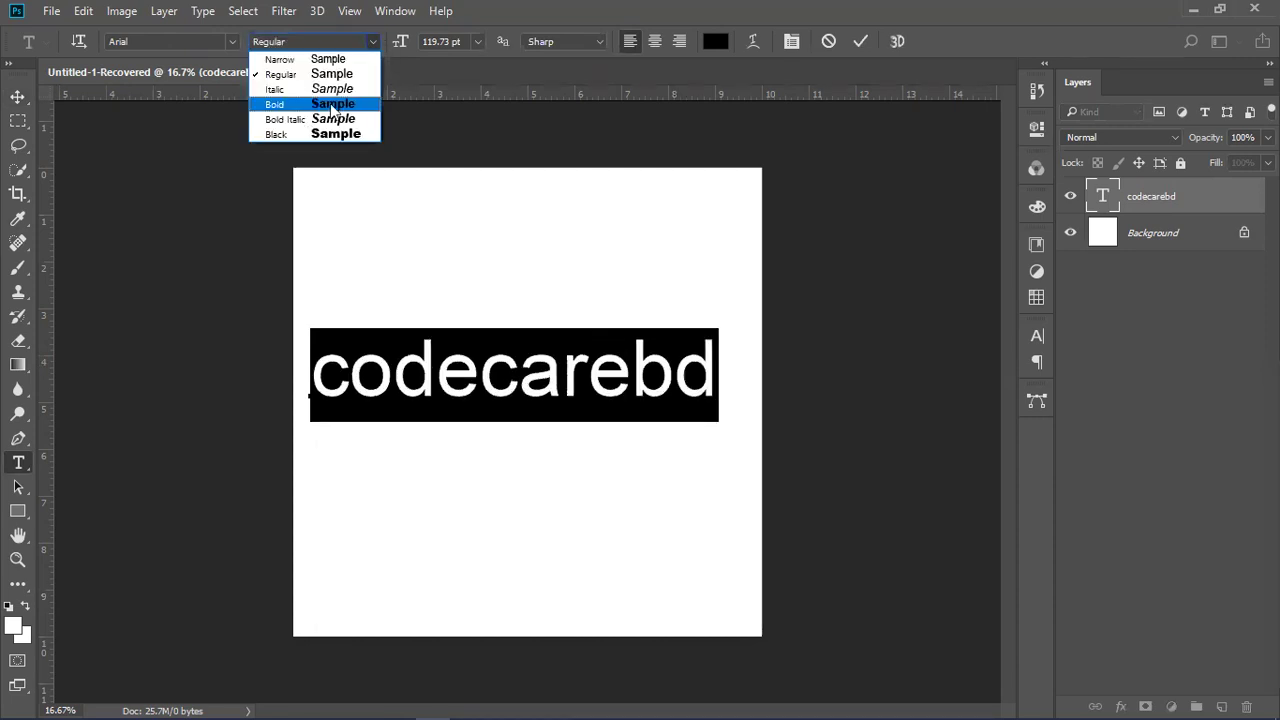
key("Return")
left_click(373, 41)
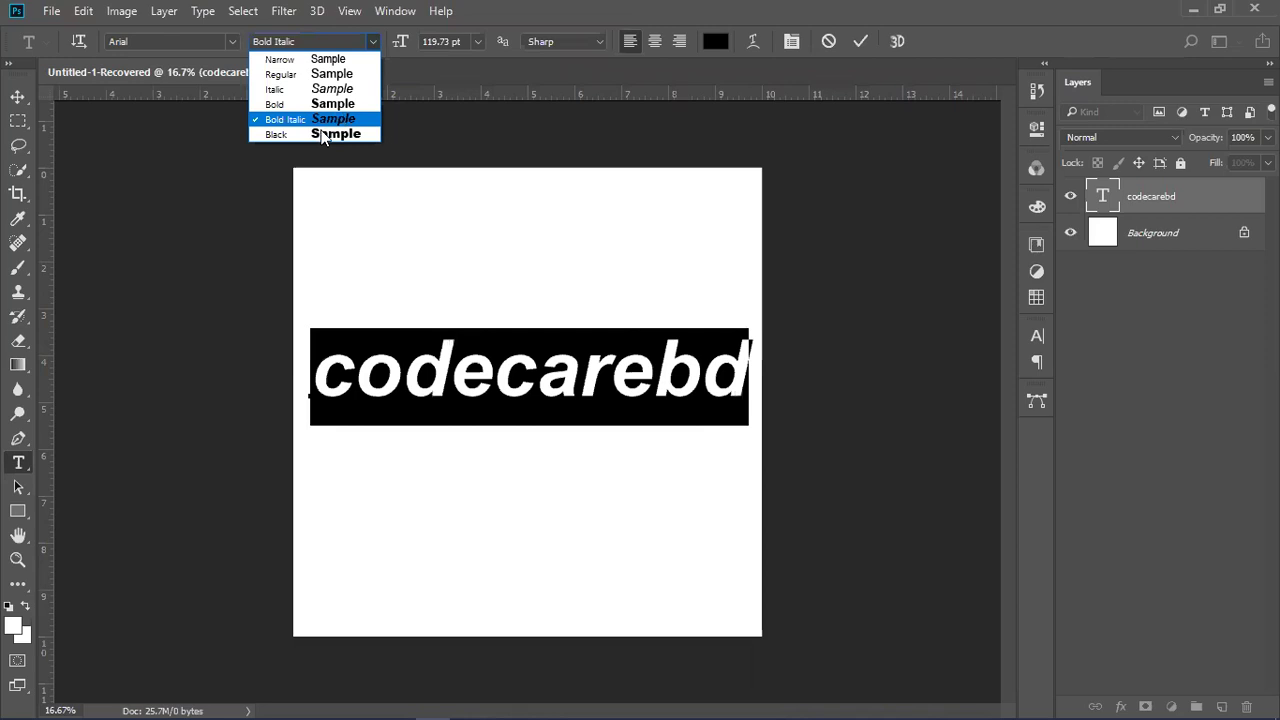
left_click(323, 136)
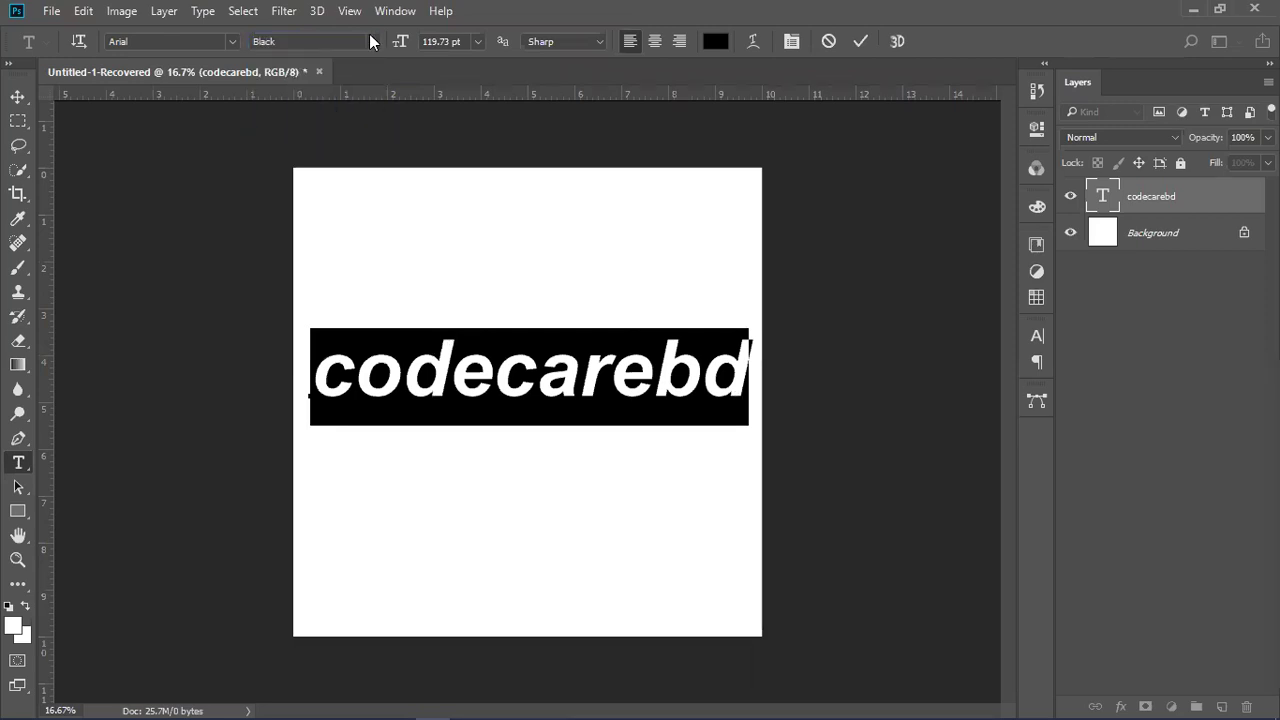
left_click(373, 41)
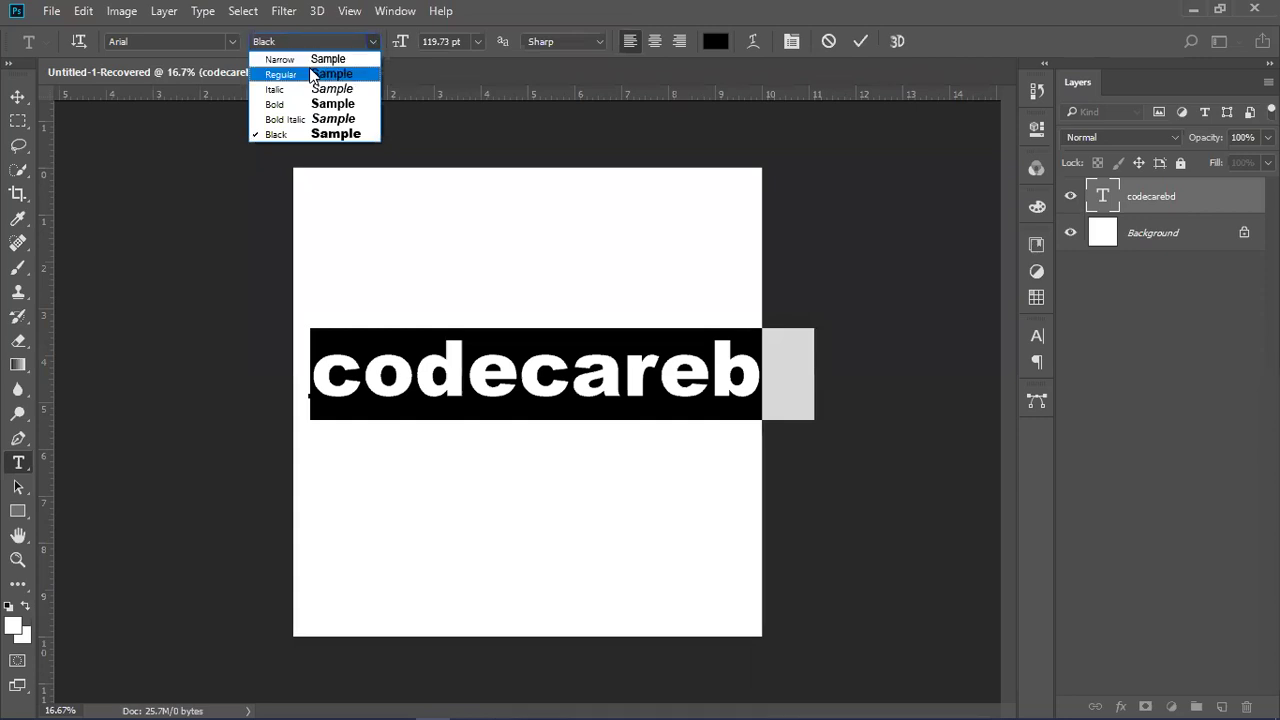
key("Return")
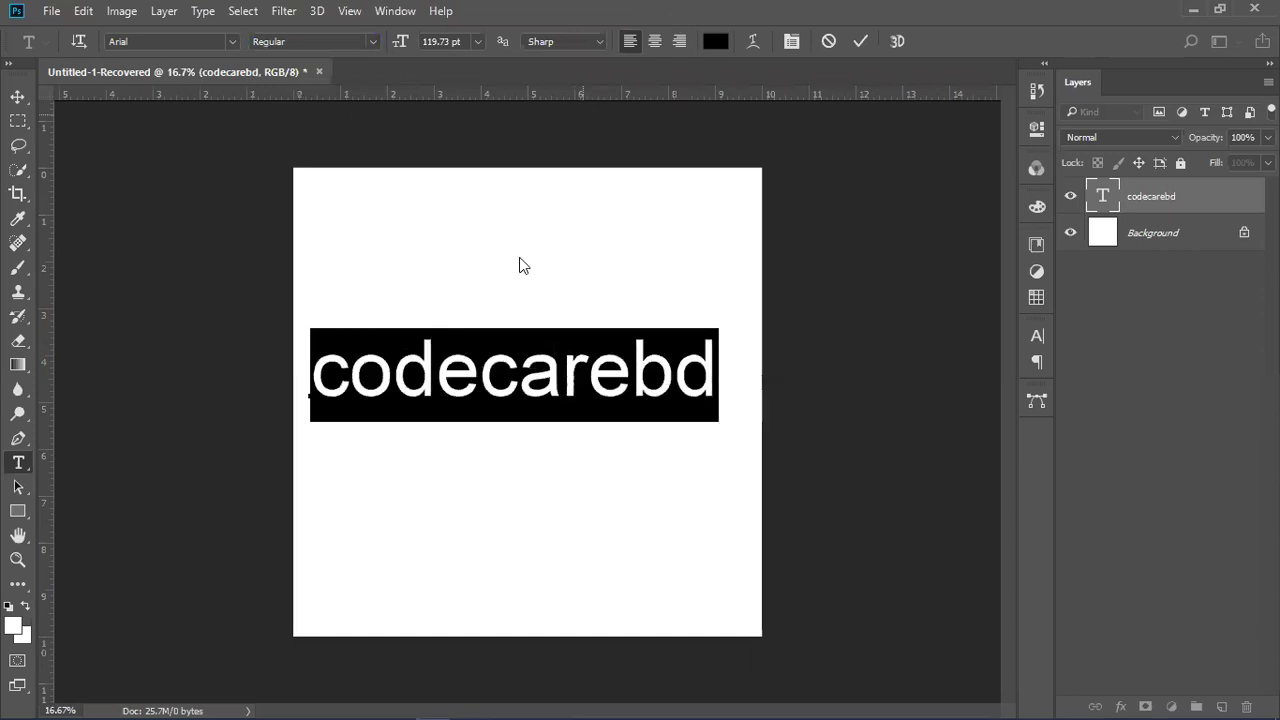
Check the anti-aliasing options while keeping Sharp, and set the "codecarebd" font size to 99.73 pt.
left_click(602, 41)
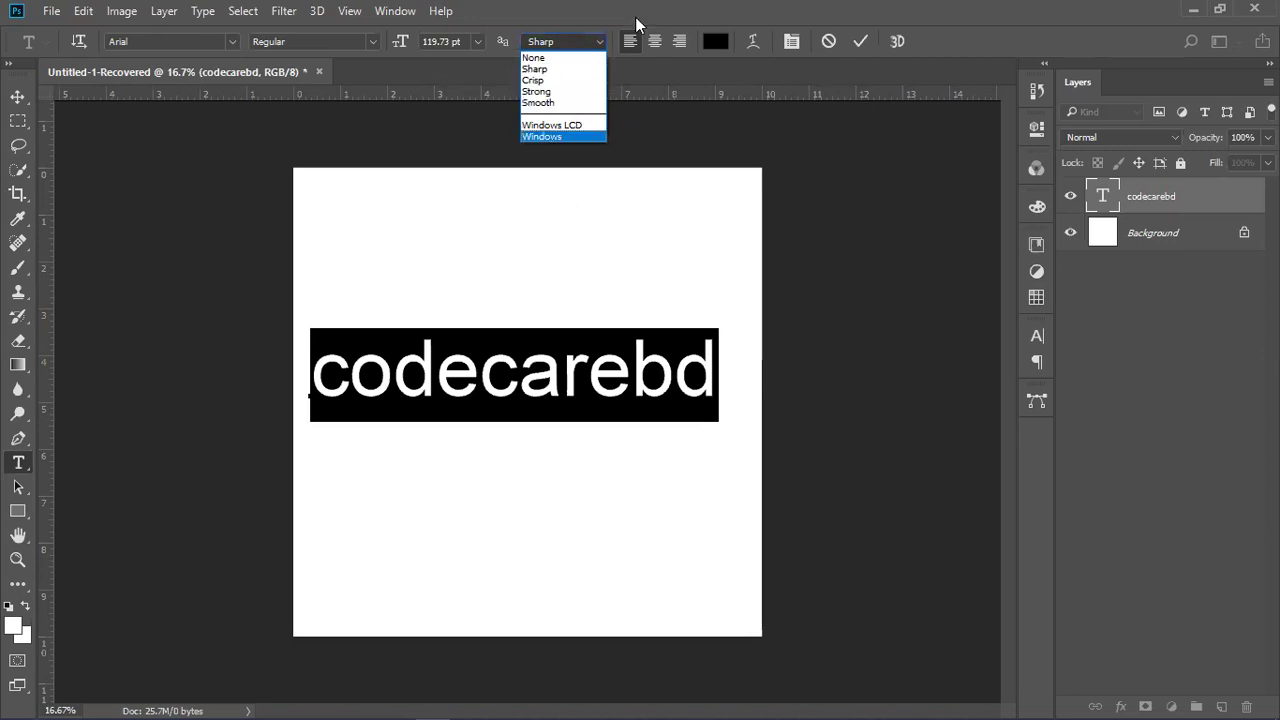
left_click(588, 40)
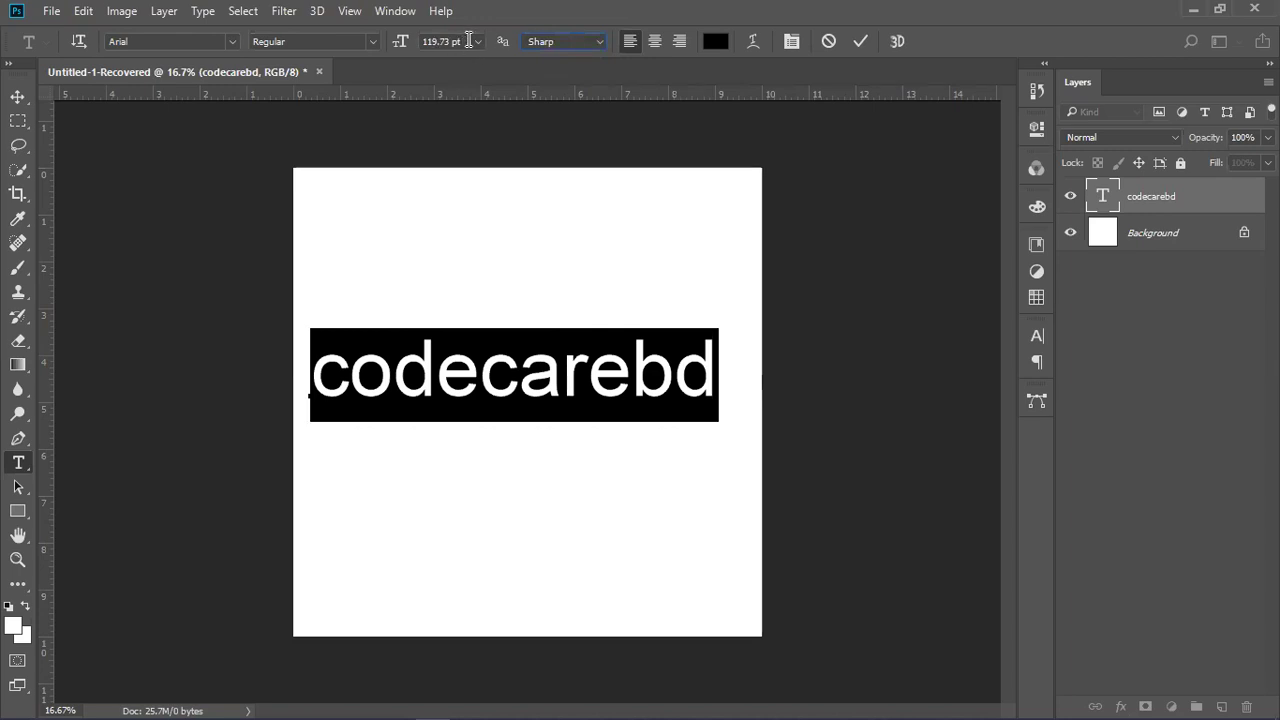
left_click(435, 42)
scroll(438, 44, "down", 4)
scroll(438, 44, "up", 4)
mouse_move(403, 43)
left_mouse_down()
mouse_move(430, 46)
mouse_move(386, 48)
left_mouse_up()
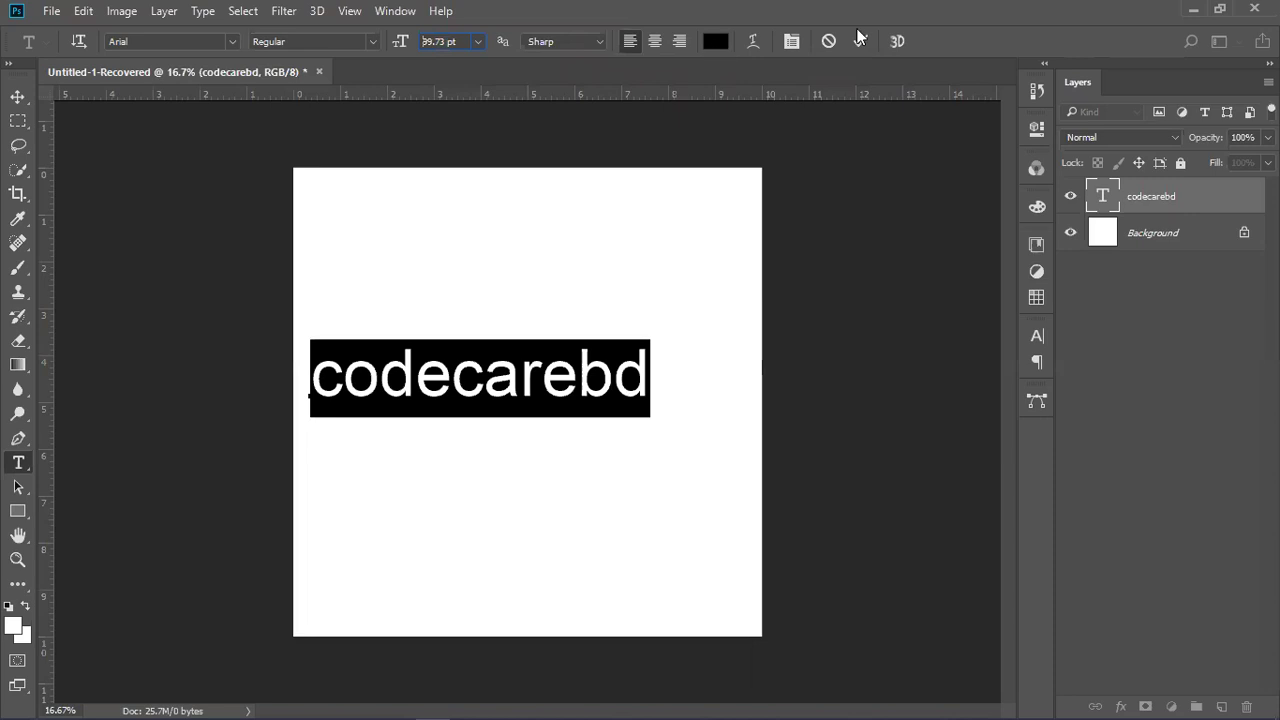
key("ctrl+Return")
Change the colour of the "codecarebd" text from the type options to bright red and move the text slightly right and down.
key("v")
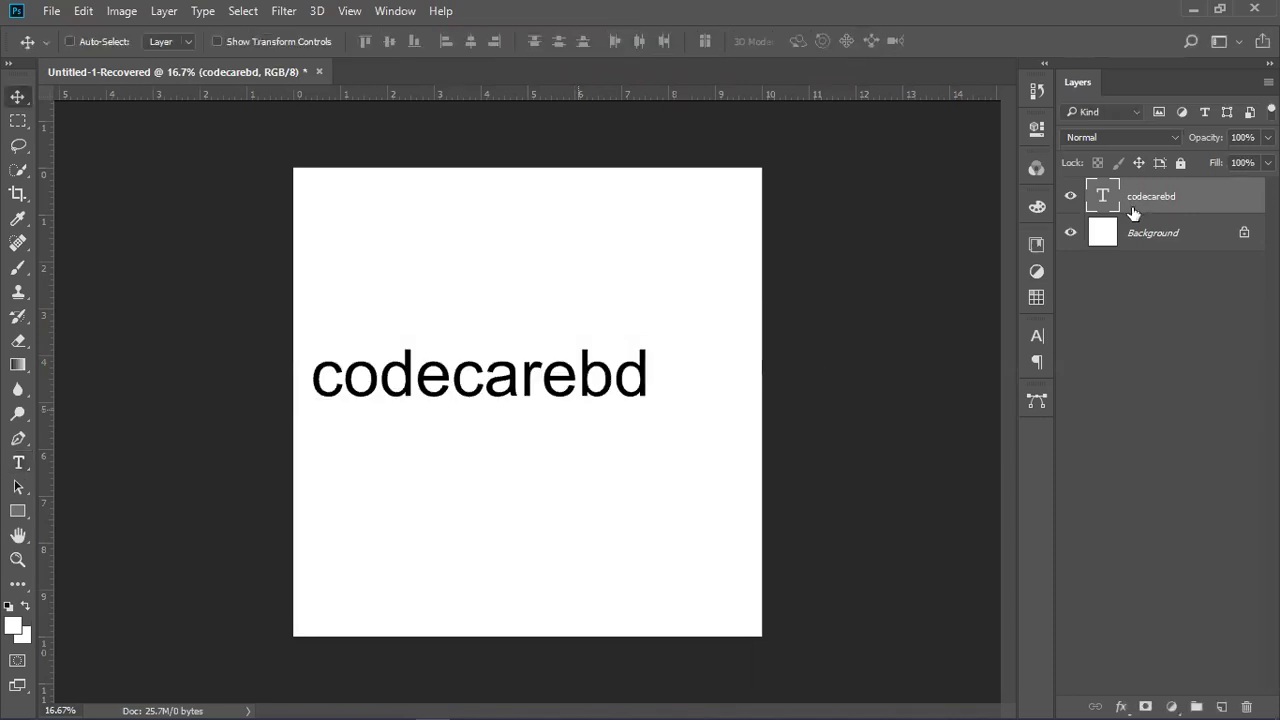
key("t")
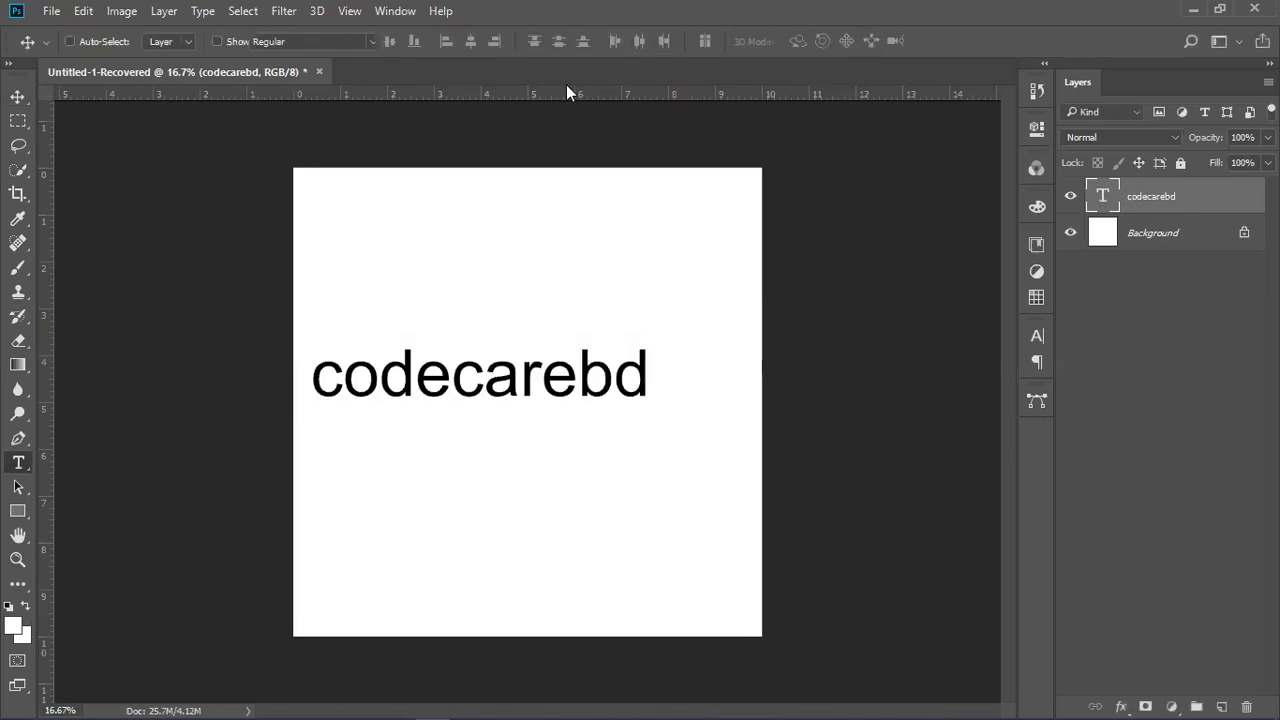
double_click(489, 430)
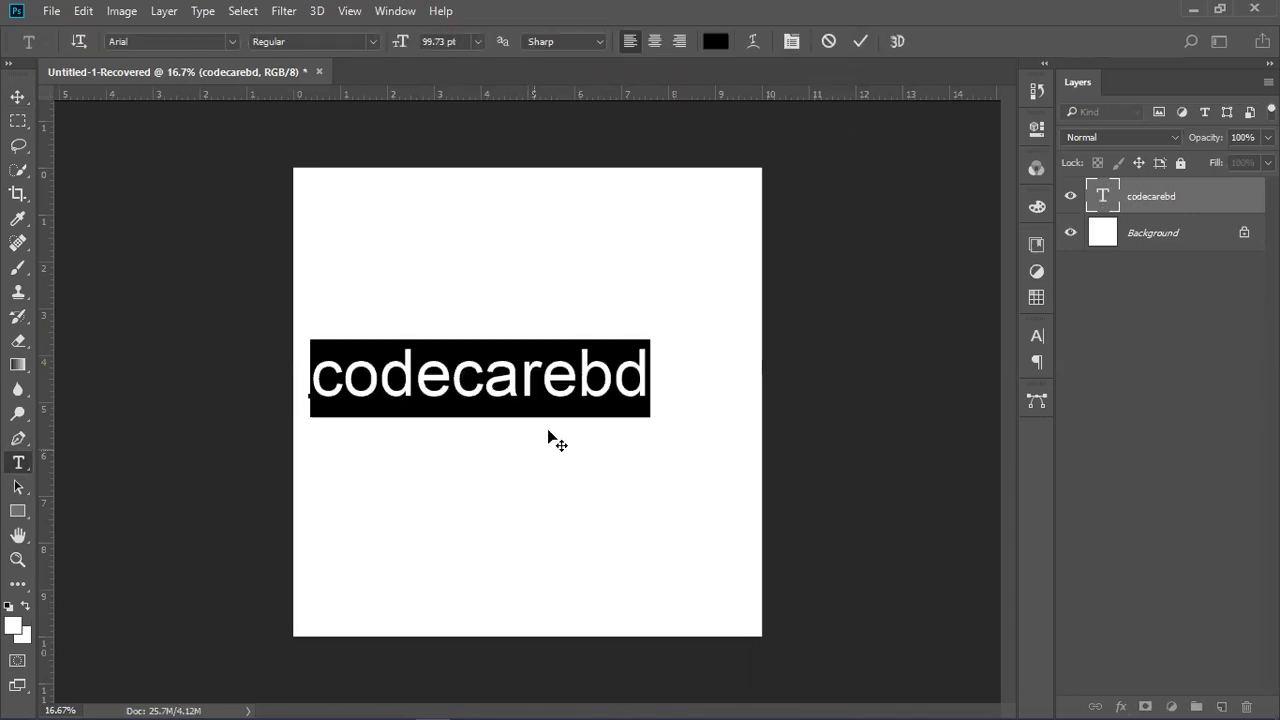
left_click(716, 45)
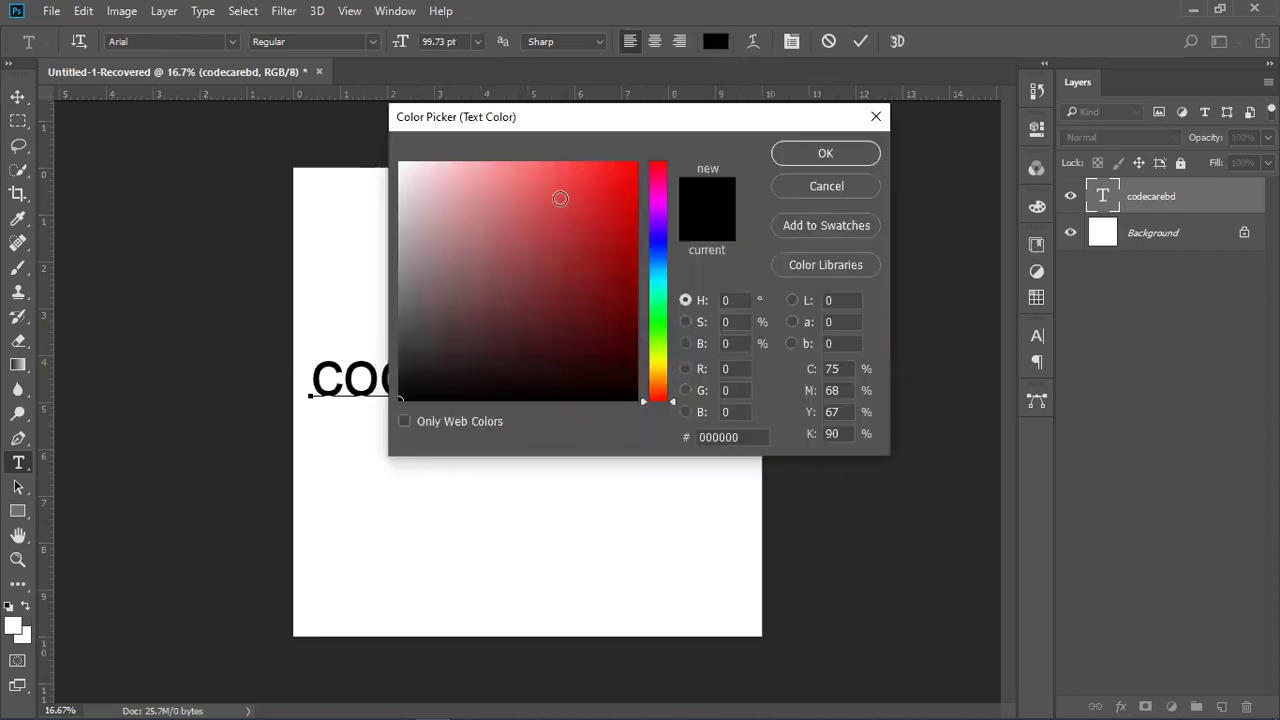
type("dd4545")
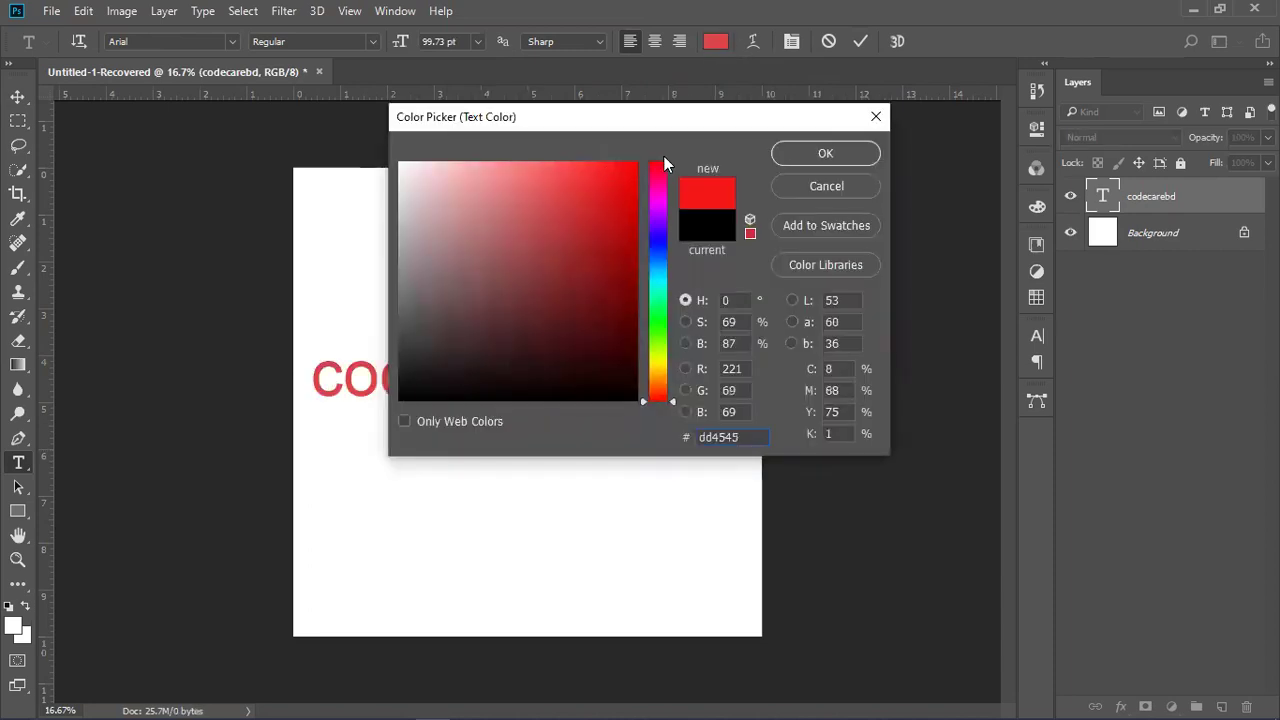
left_click(825, 154)
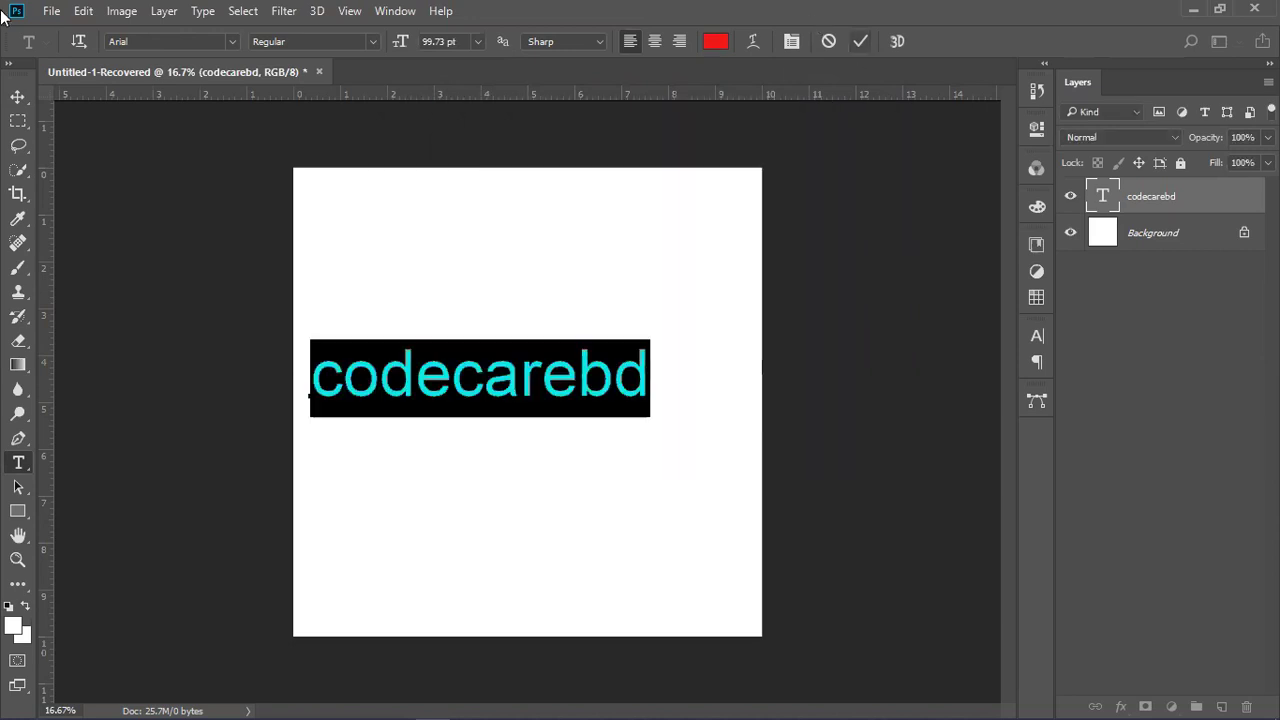
left_click(18, 96)
mouse_move(516, 392)
left_mouse_down()
mouse_move(520, 425)
mouse_move(510, 377)
left_mouse_up()
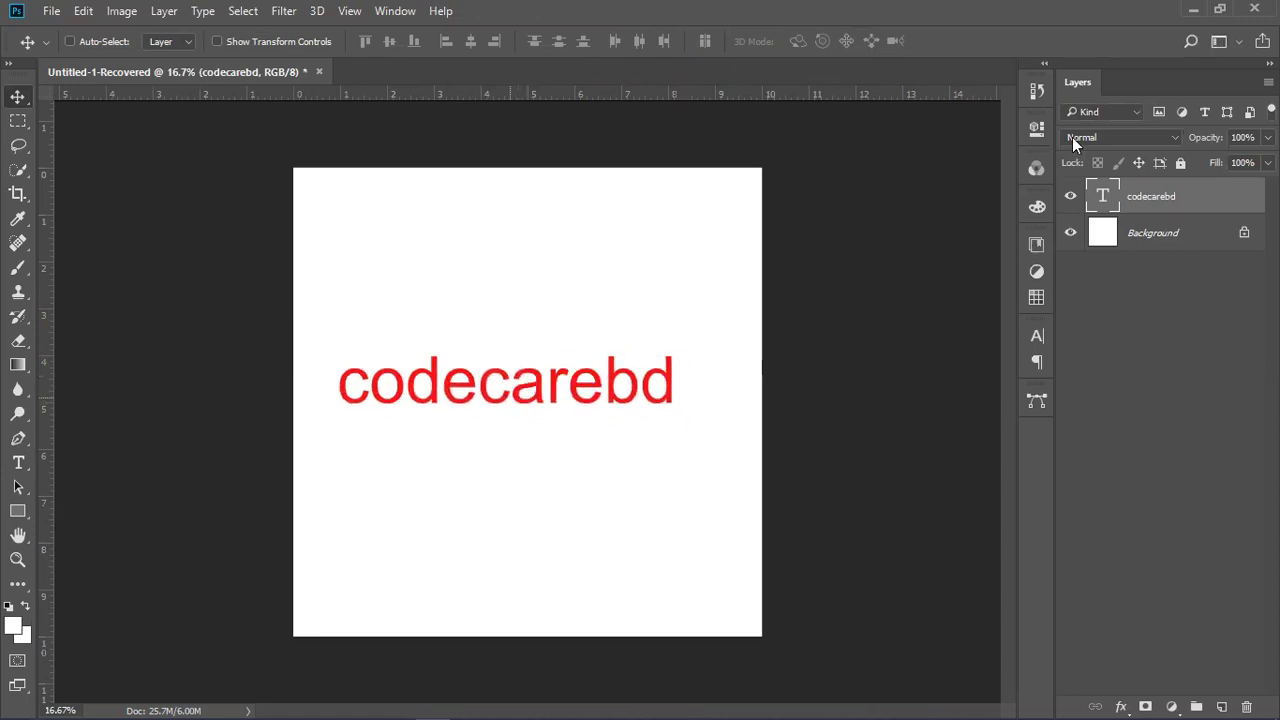
Add a second line "codecarebd" and a third line "code" below the existing "codecarebd" text.
key("t")
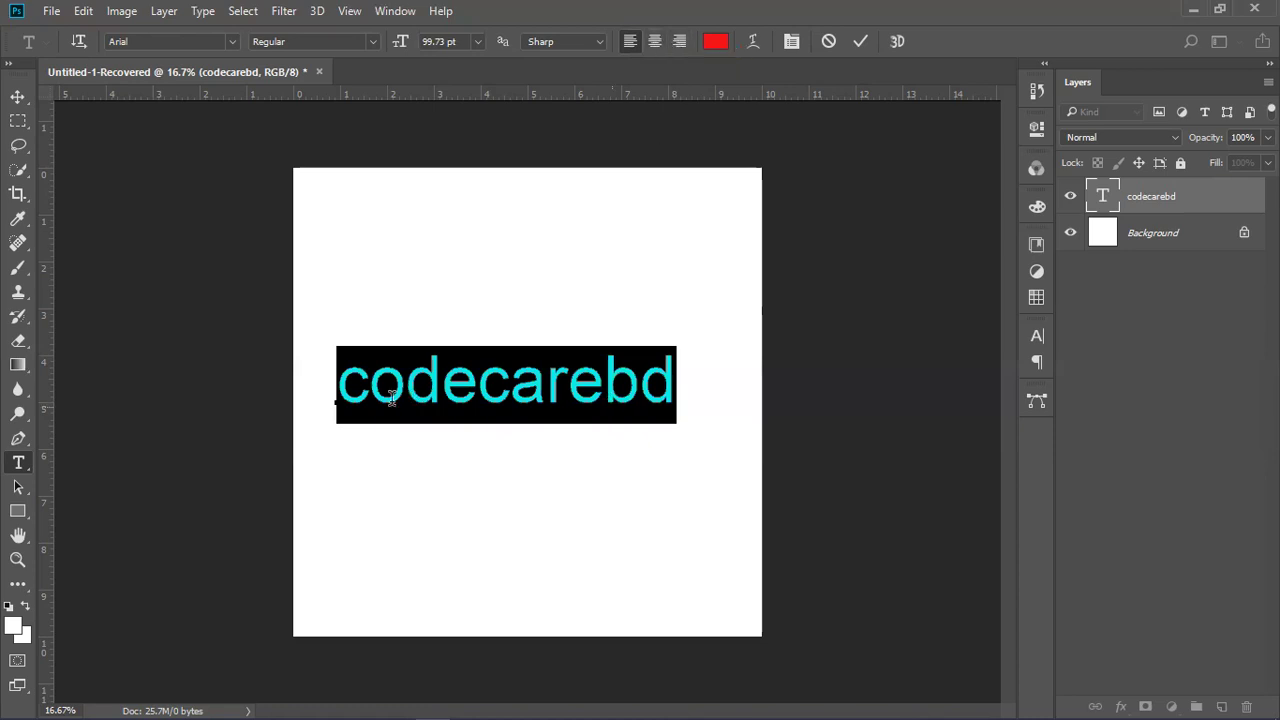
left_click(670, 389)
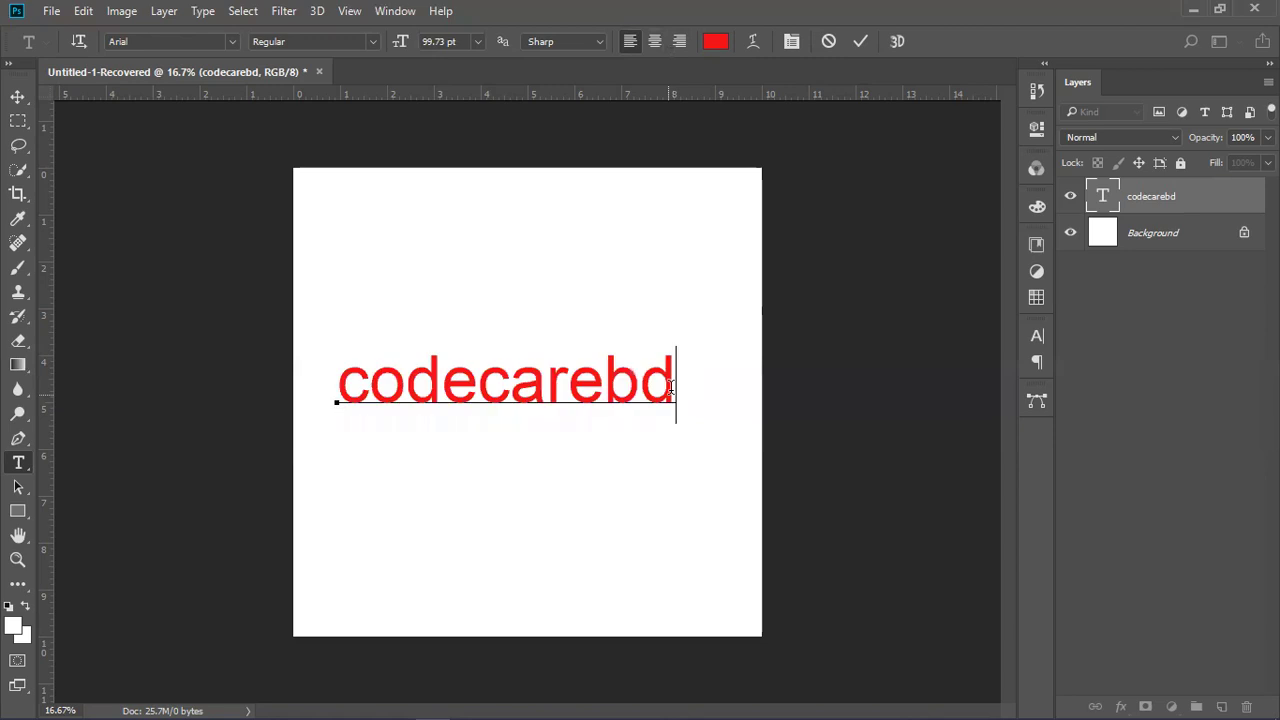
key("Return")
type("code")
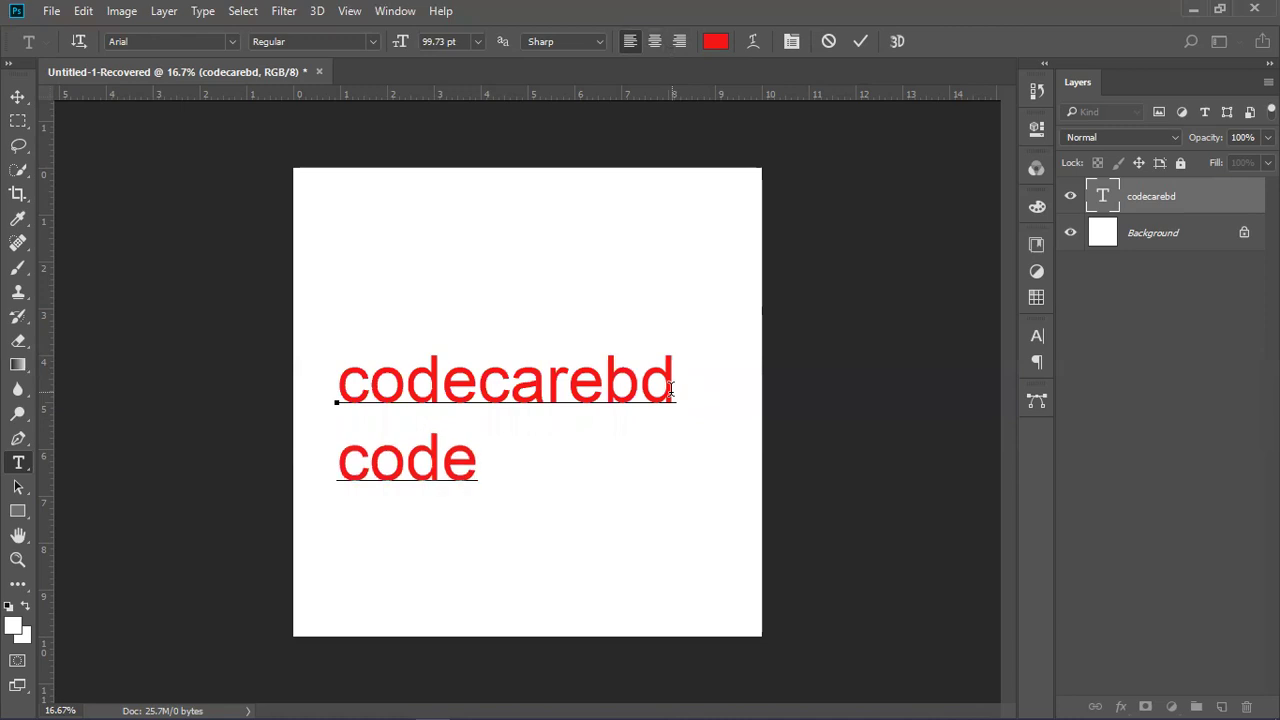
type("care")
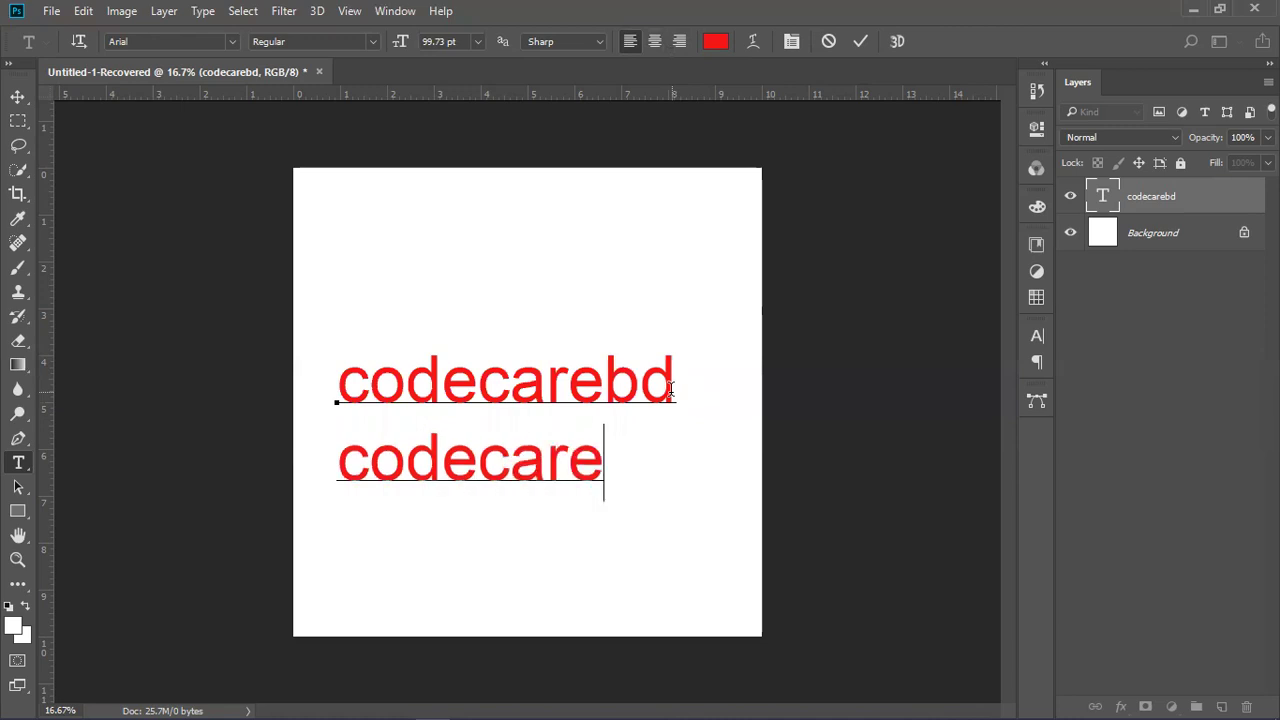
type("bd")
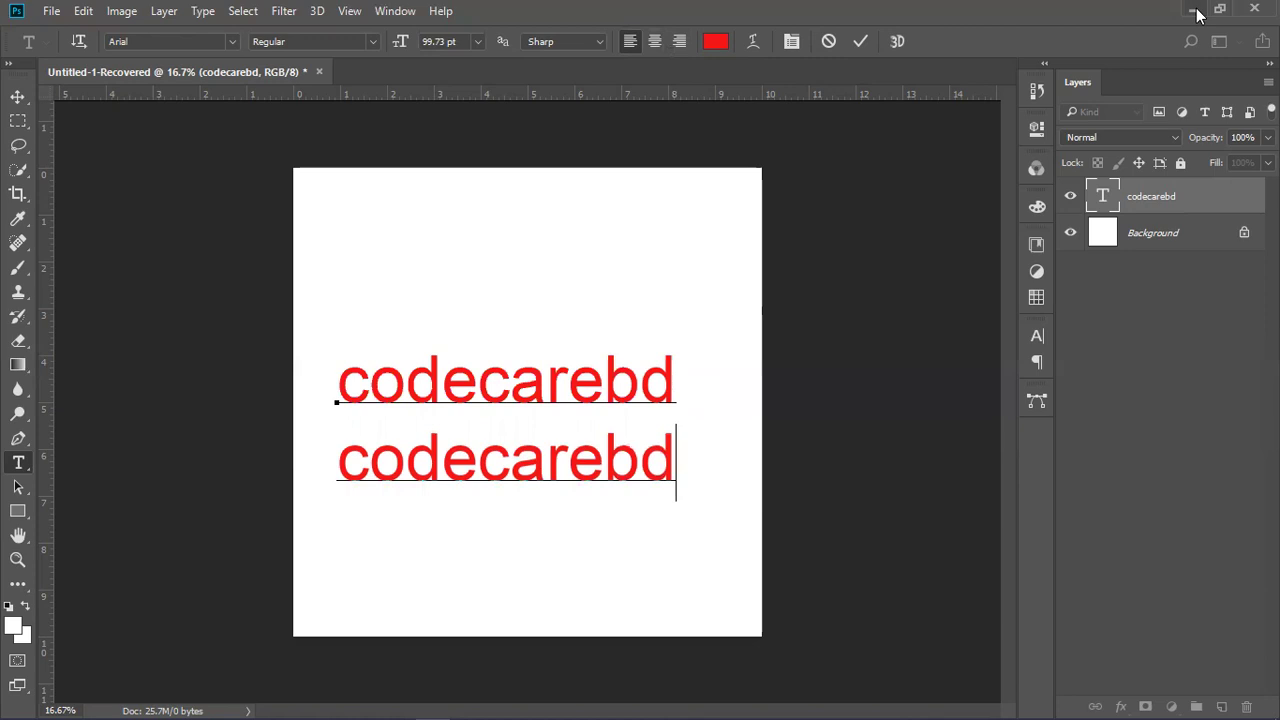
key("Return")
type("c")
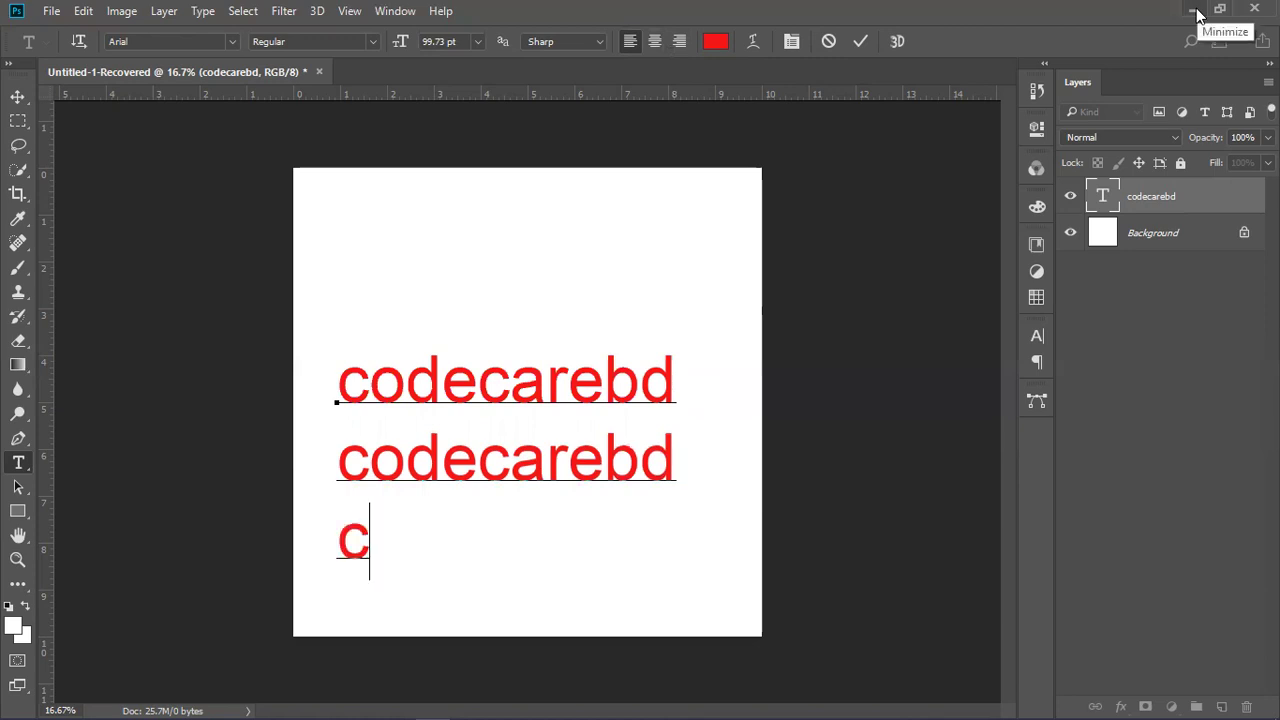
type("ode")
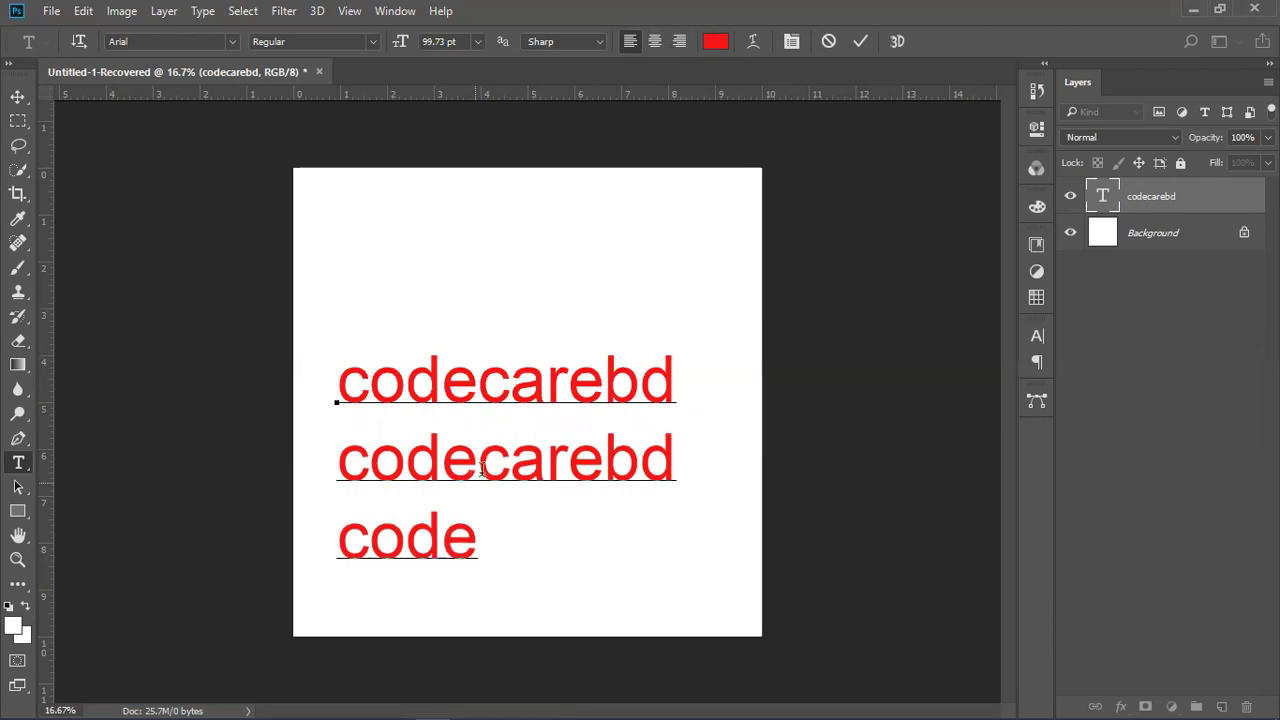
Delete "code" from the second line of text so that it reads "carebd".
key("Up")
key("shift+End")
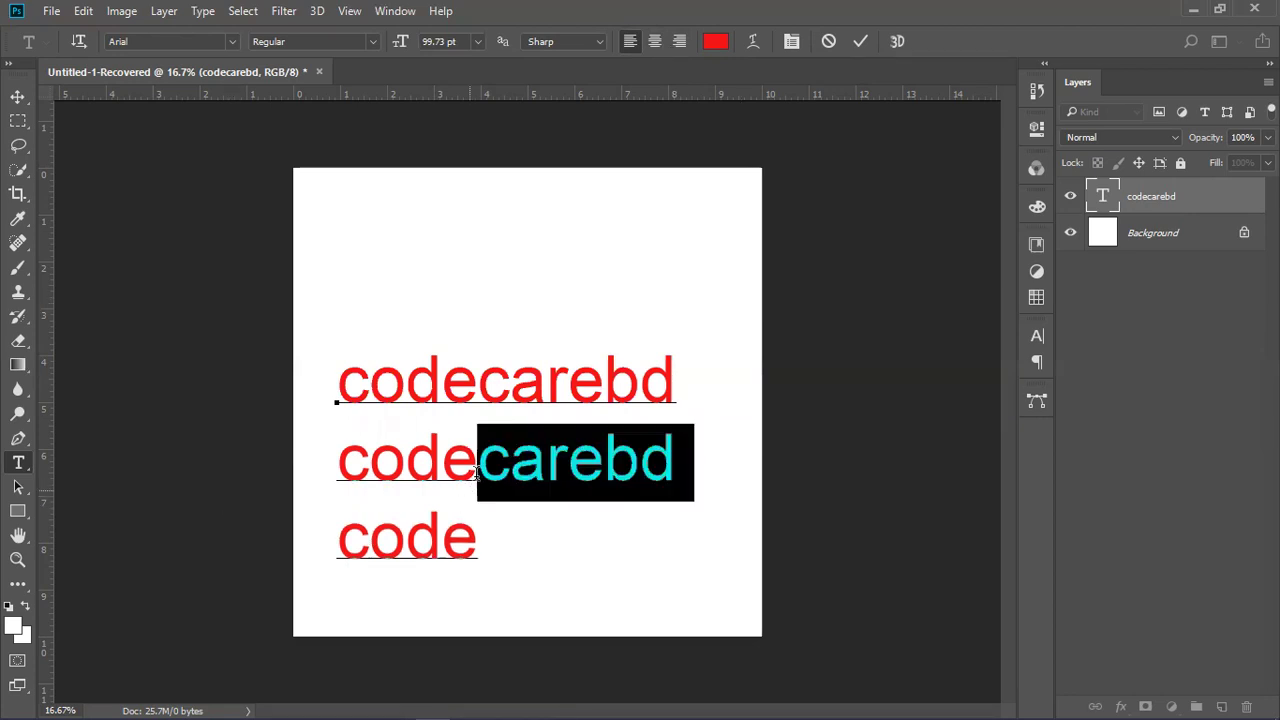
left_click(324, 477, "shift")
left_click(478, 470)
left_click(316, 475, "shift")
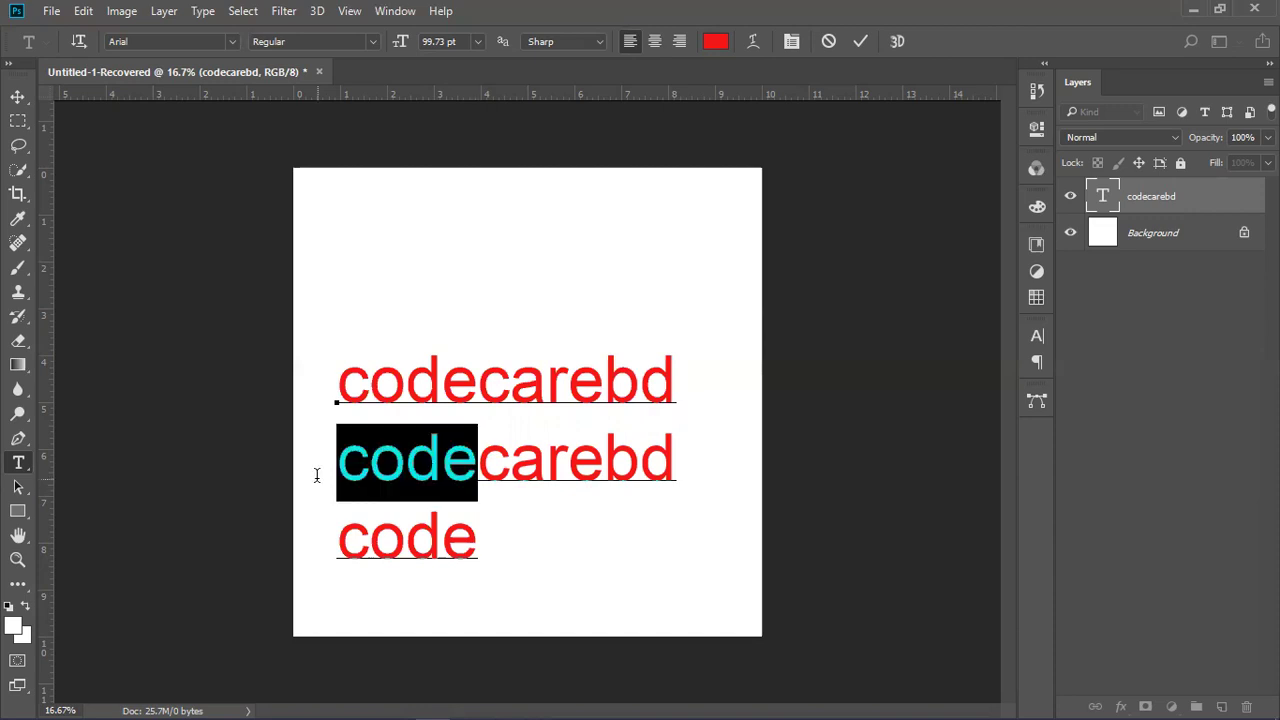
key("BackSpace")
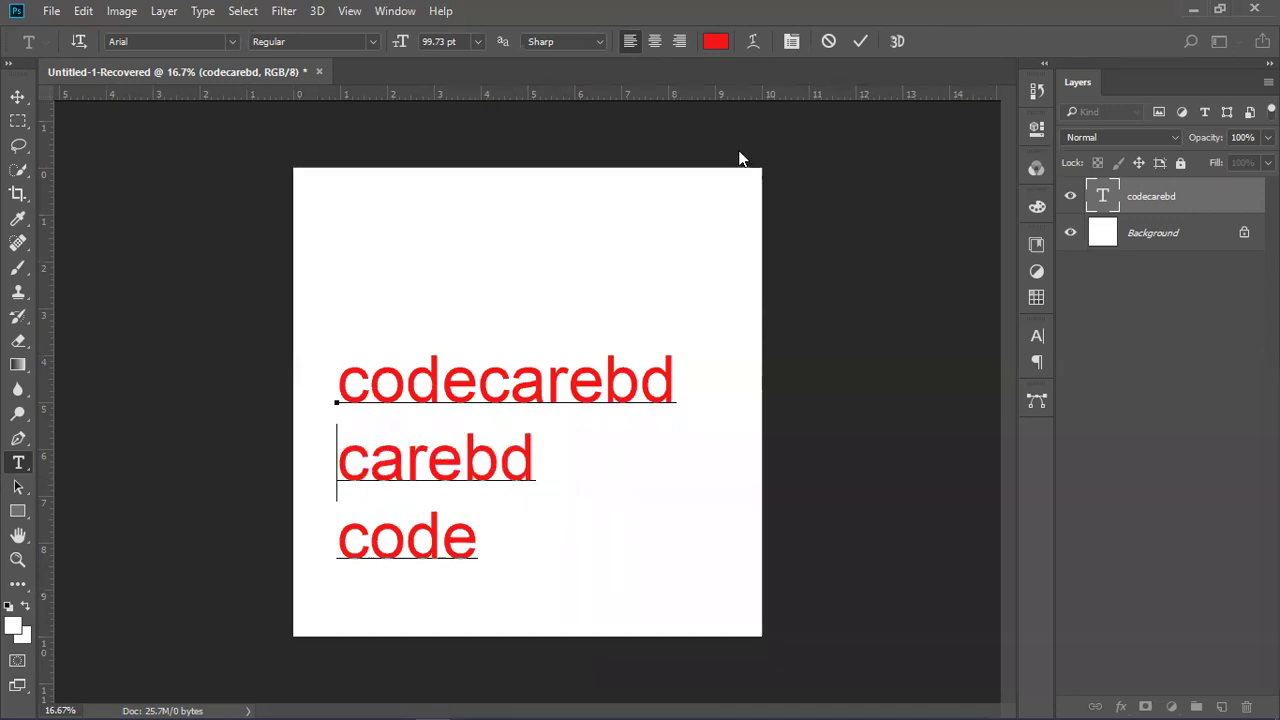
Commit the text edit and move the three-line text block up on the canvas.
left_click(18, 97)
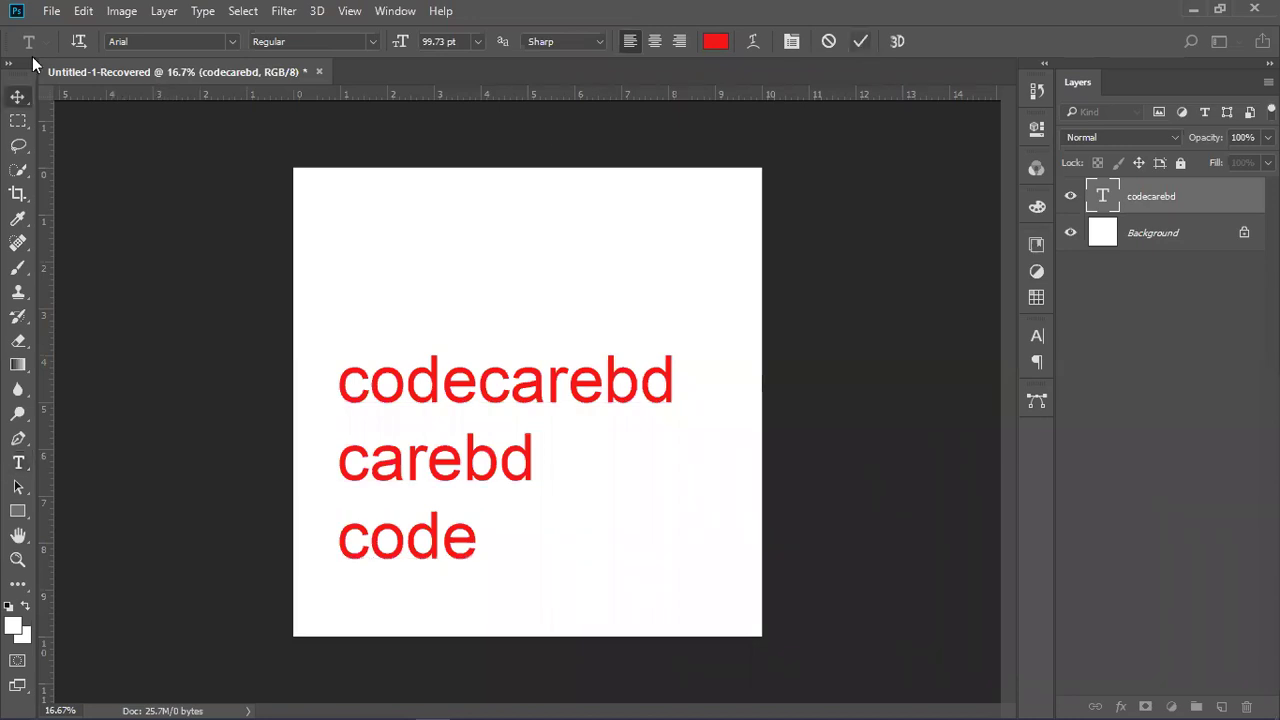
left_click_drag(428, 385, 444, 318)
left_click_drag(47, 366, 343, 484)
left_click_drag(38, 418, 42, 426)
Center-align the three text lines and move the block about 3.58 in right and 0.6 in down onto the canvas.
double_click(1104, 200)
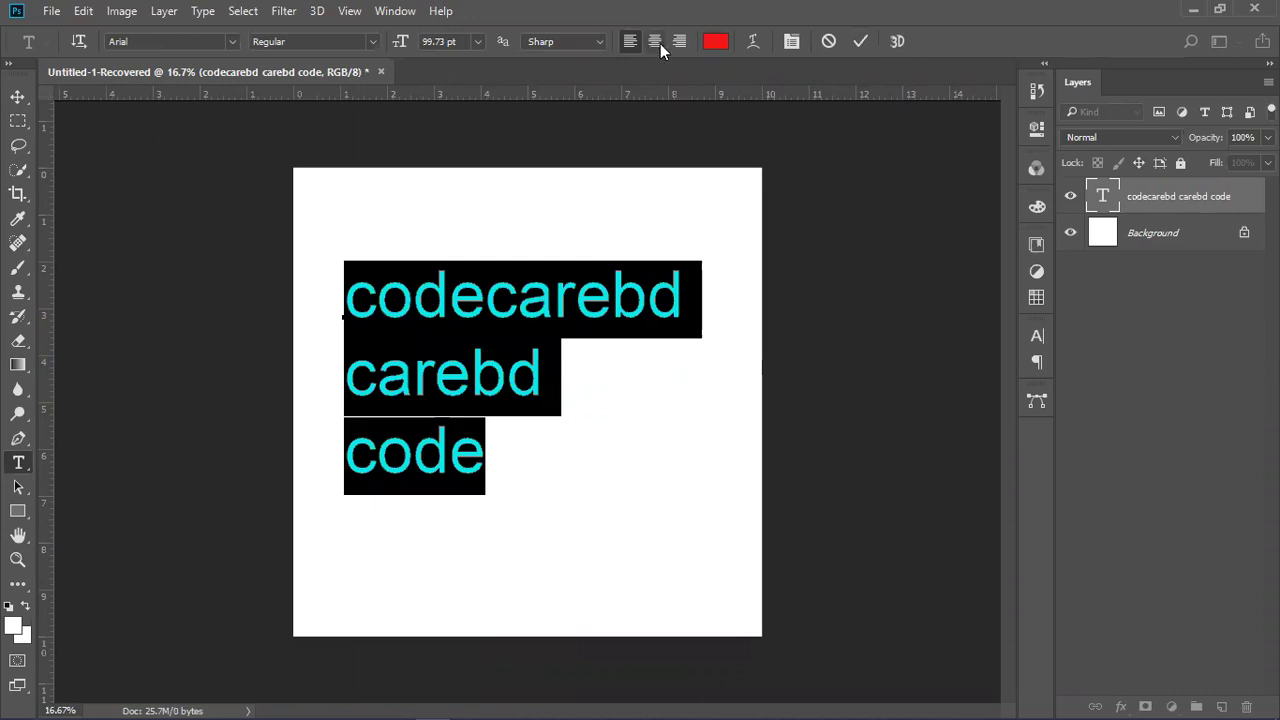
left_click(656, 42)
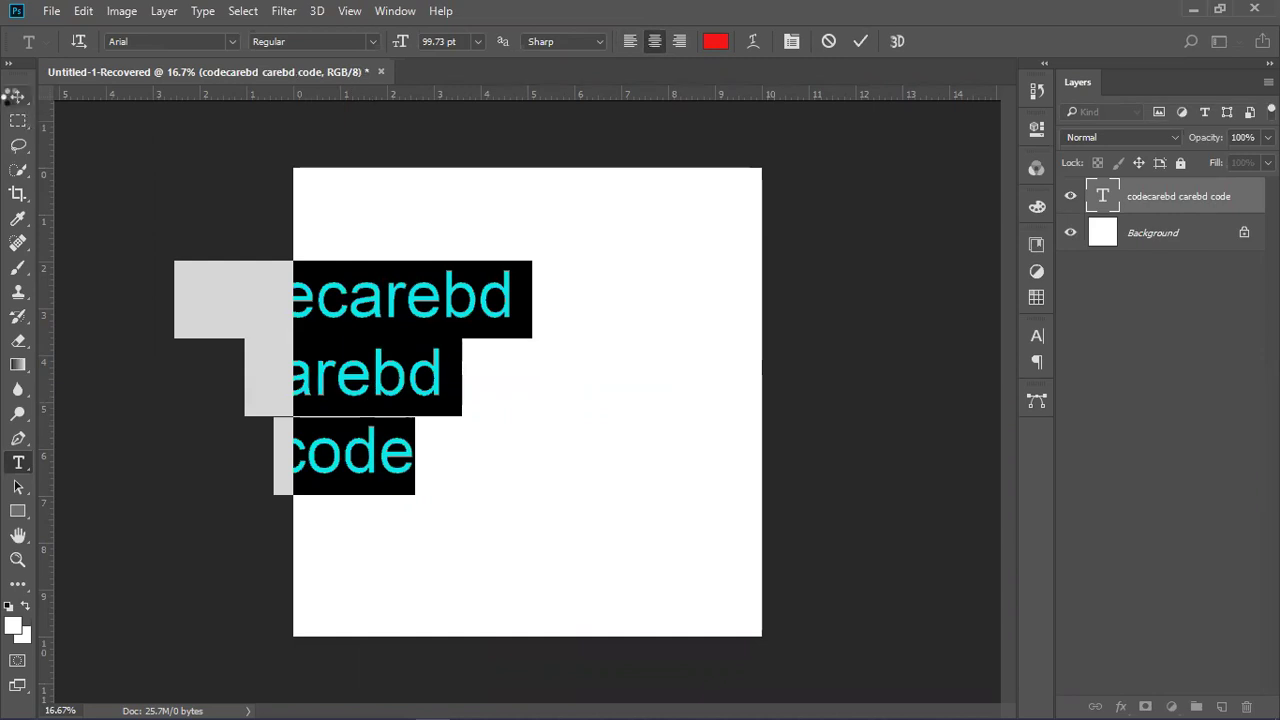
left_click(16, 97)
left_click_drag(420, 312, 641, 348)
left_click_drag(543, 297, 578, 376)
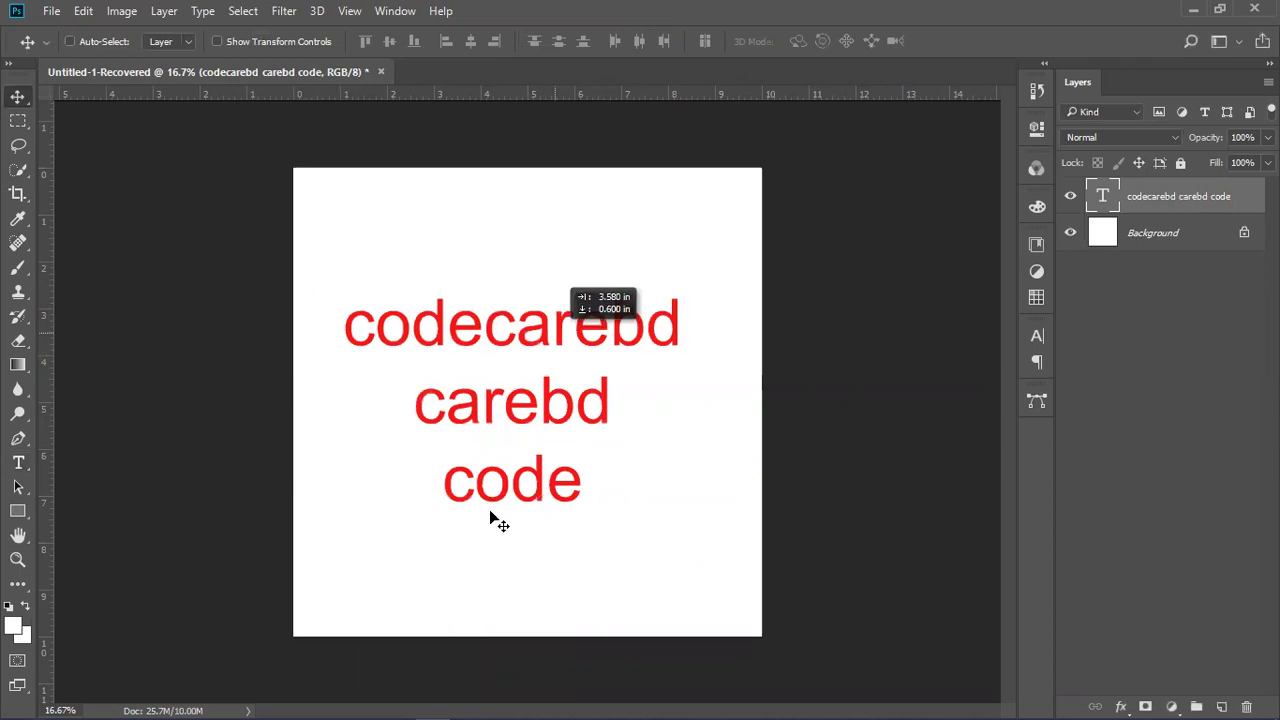
Right-align the three text lines and move the block right so it lies fully on the canvas.
double_click(1112, 203)
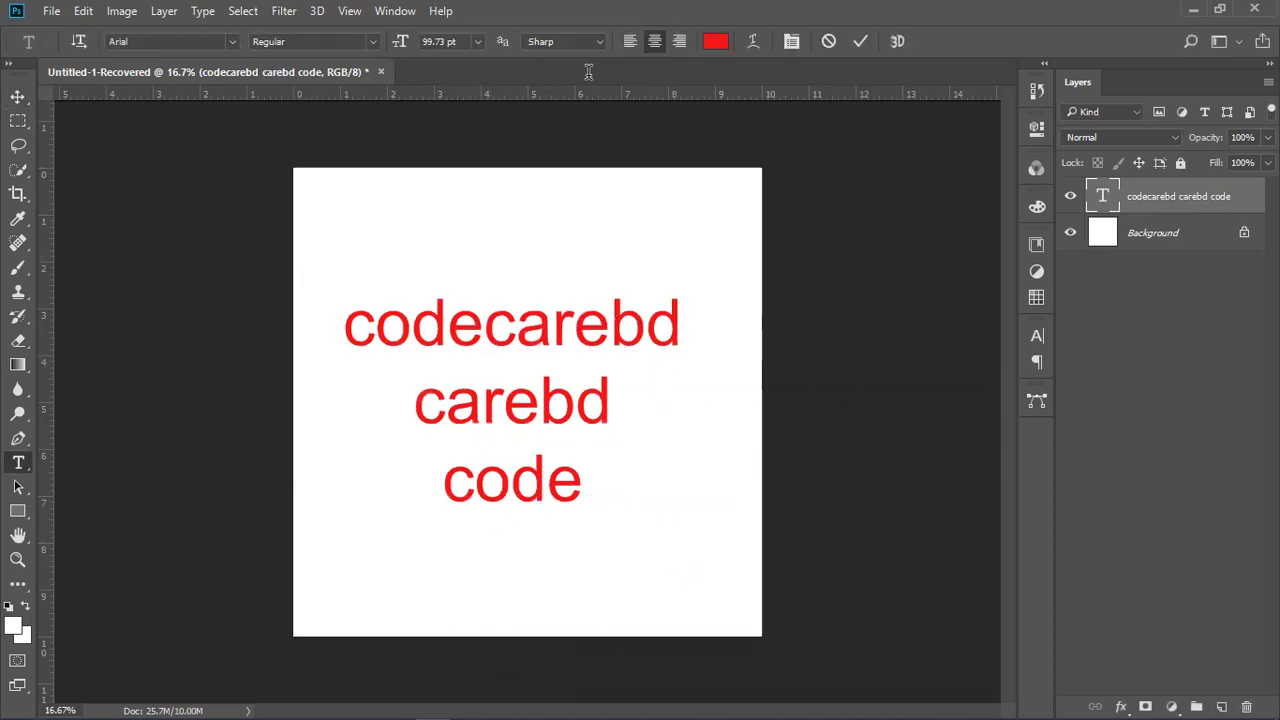
left_click(680, 41)
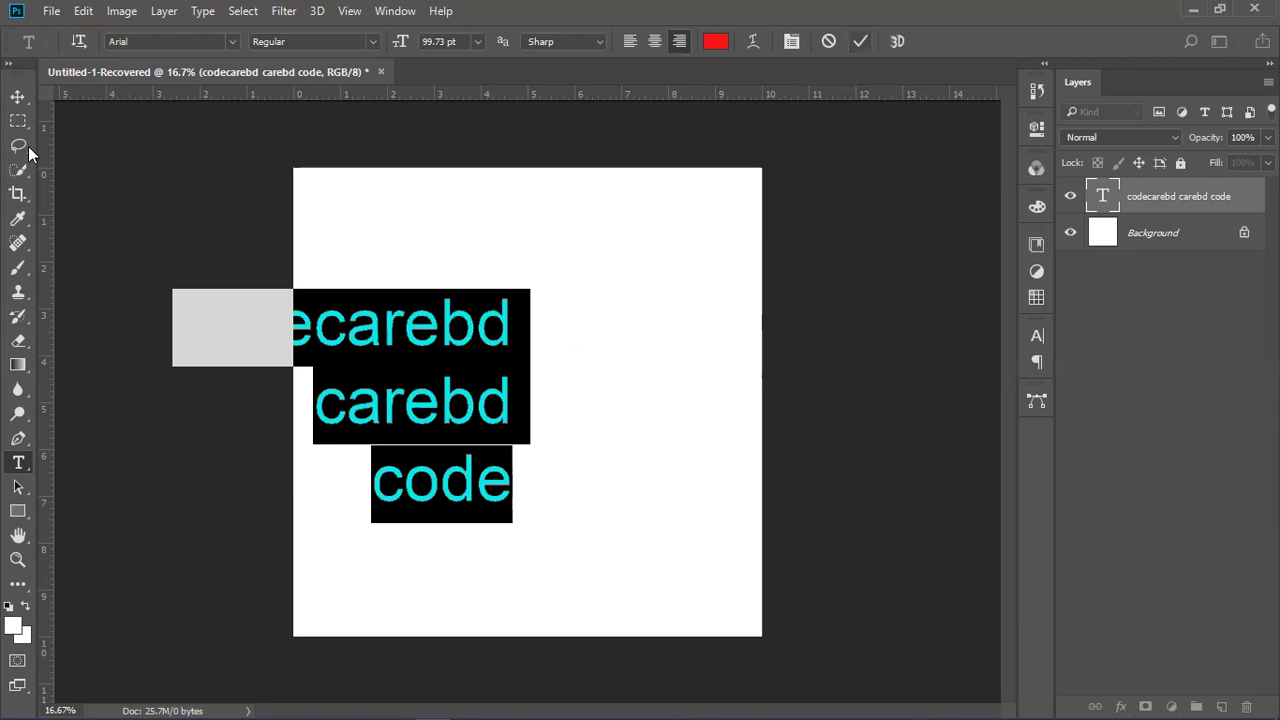
left_click(18, 97)
left_click_drag(560, 337, 618, 368)
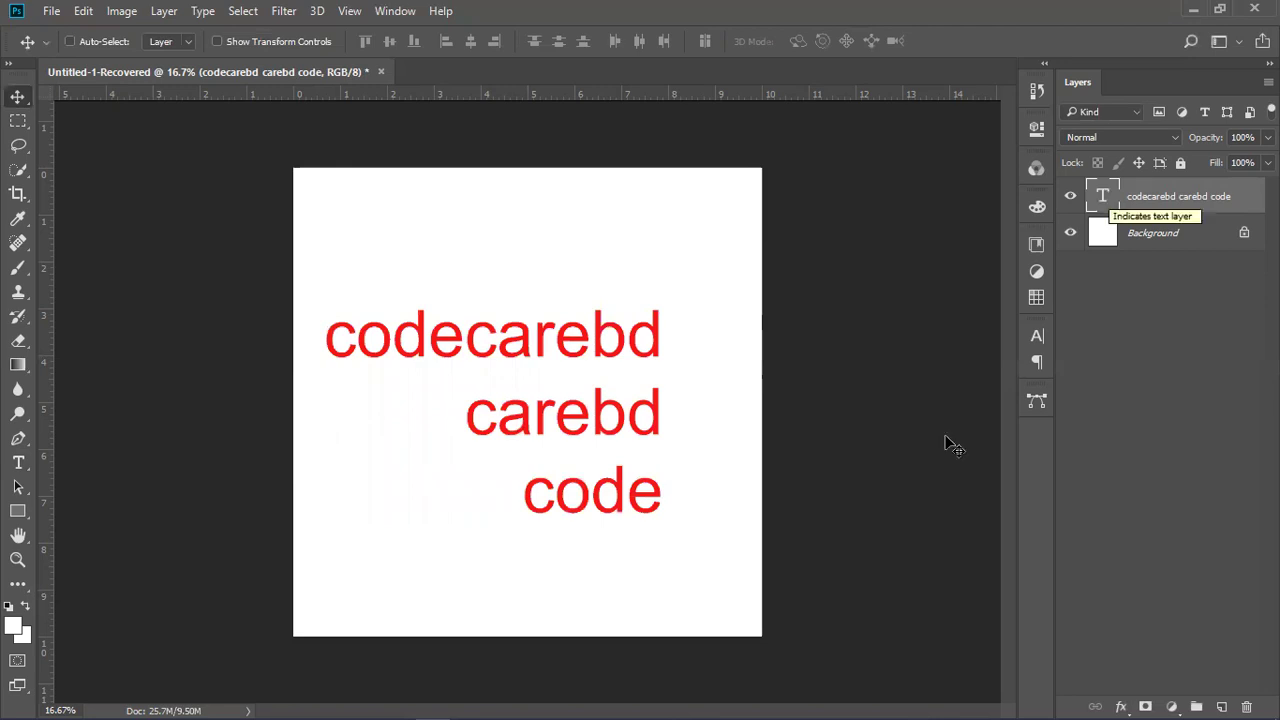
Display the Character panel for the text layer and collapse it again.
left_click(1036, 333)
left_click(1038, 333)
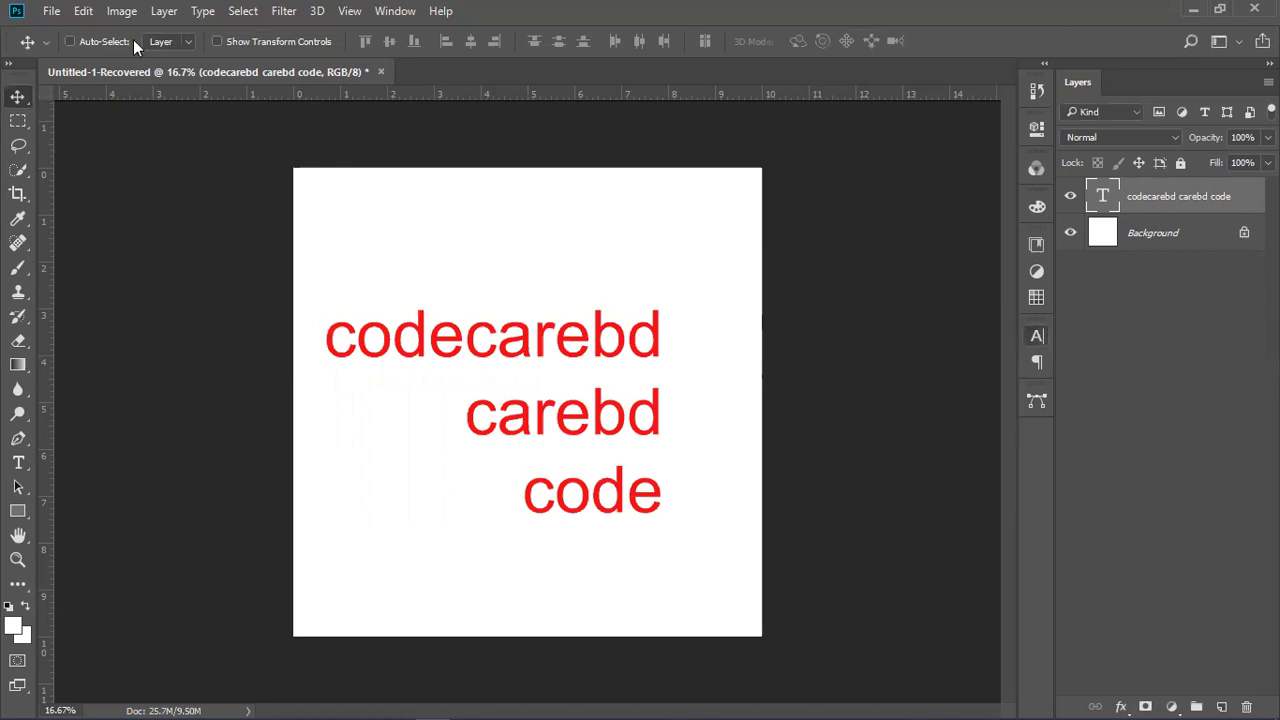
left_click(385, 10)
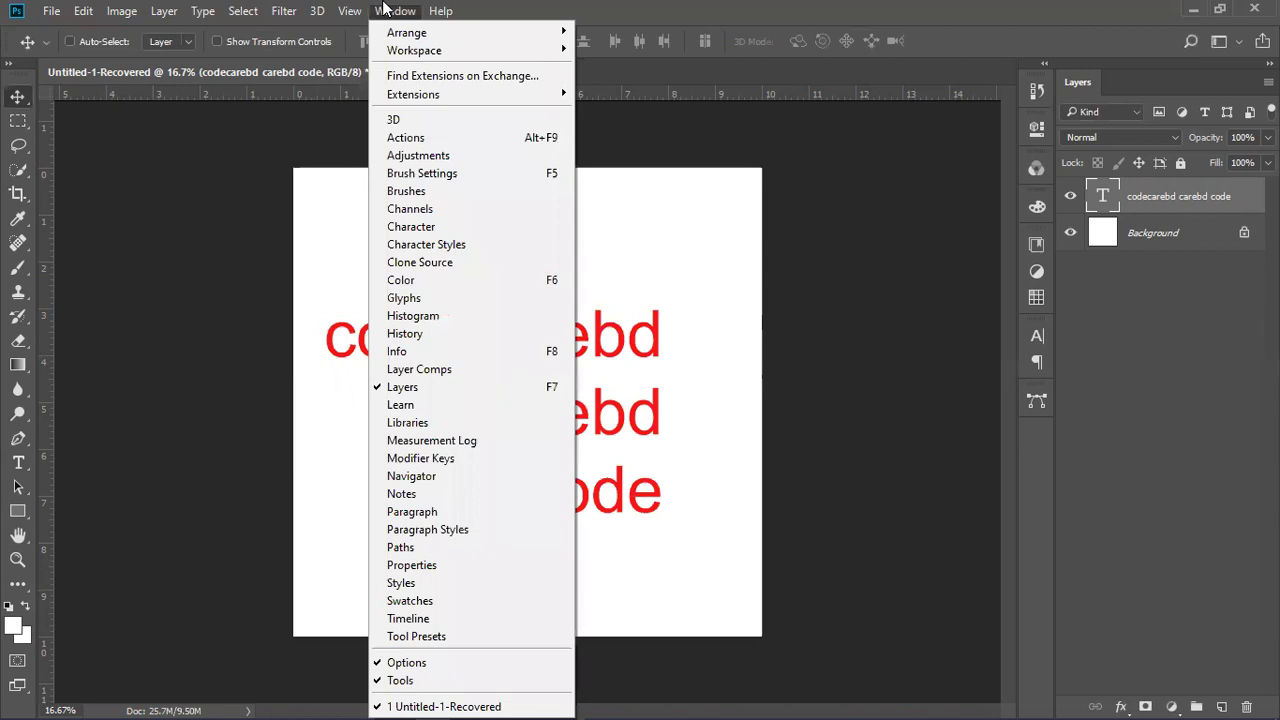
left_click(428, 230)
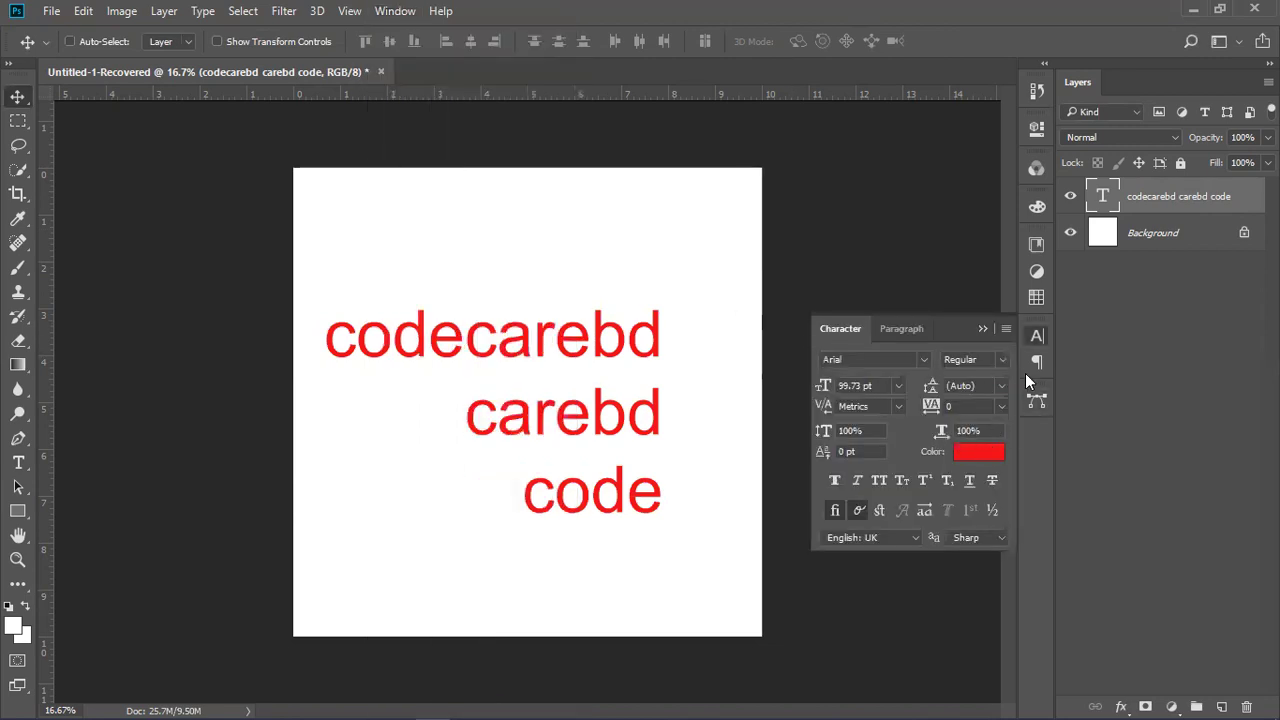
left_click(982, 329)
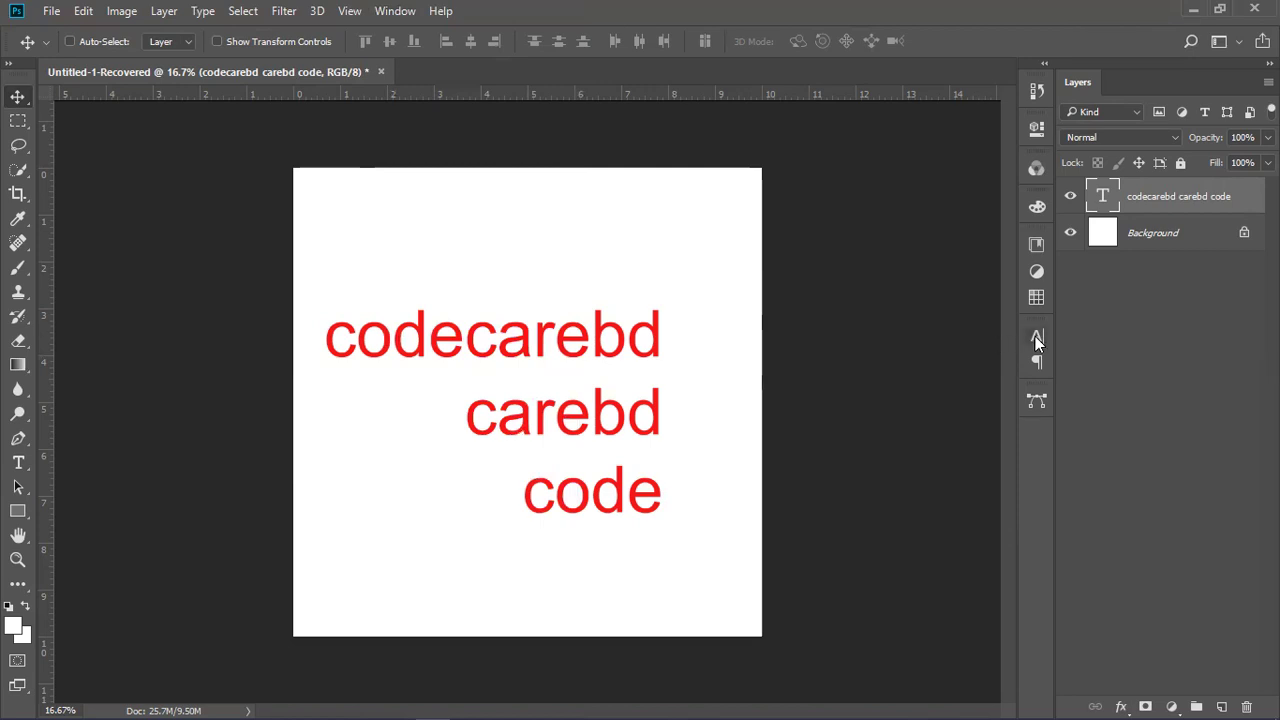
Reopen the Character panel and examine its additional type options, such as Faux Bold, All Caps, Superscript and Underline.
left_click(1036, 336)
left_click(1005, 330)
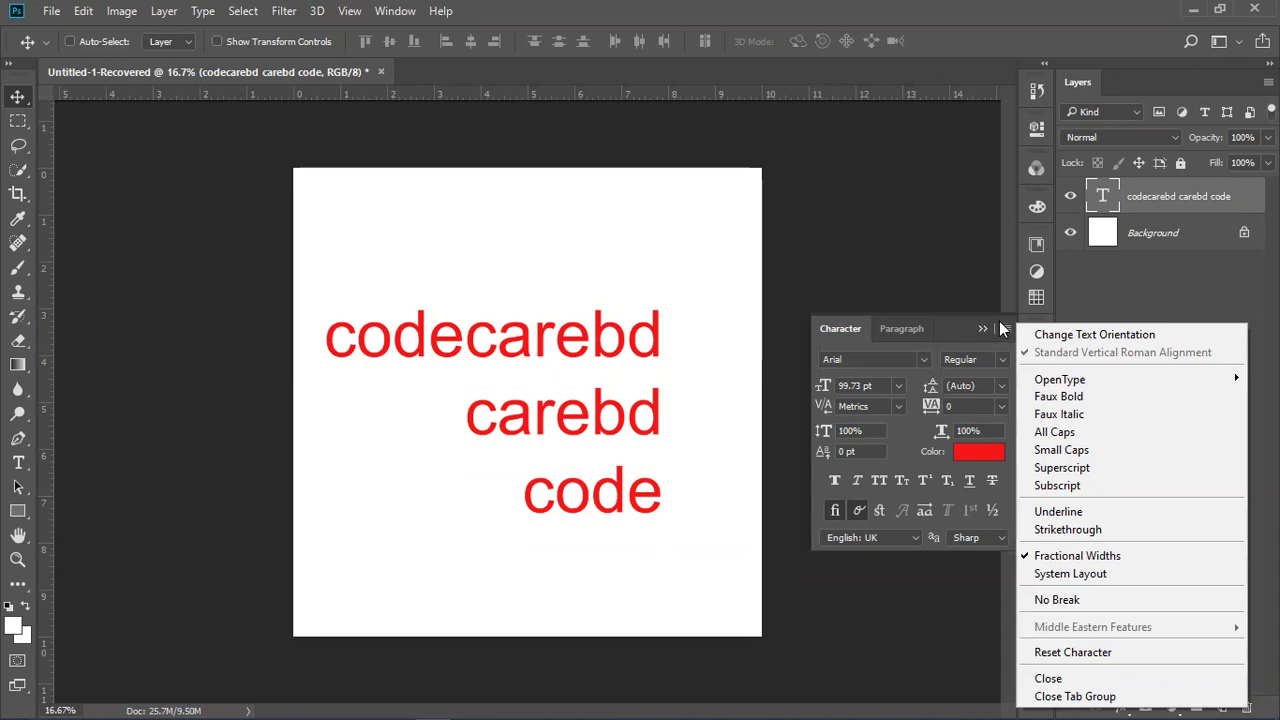
mouse_move(1220, 382)
left_click(982, 327)
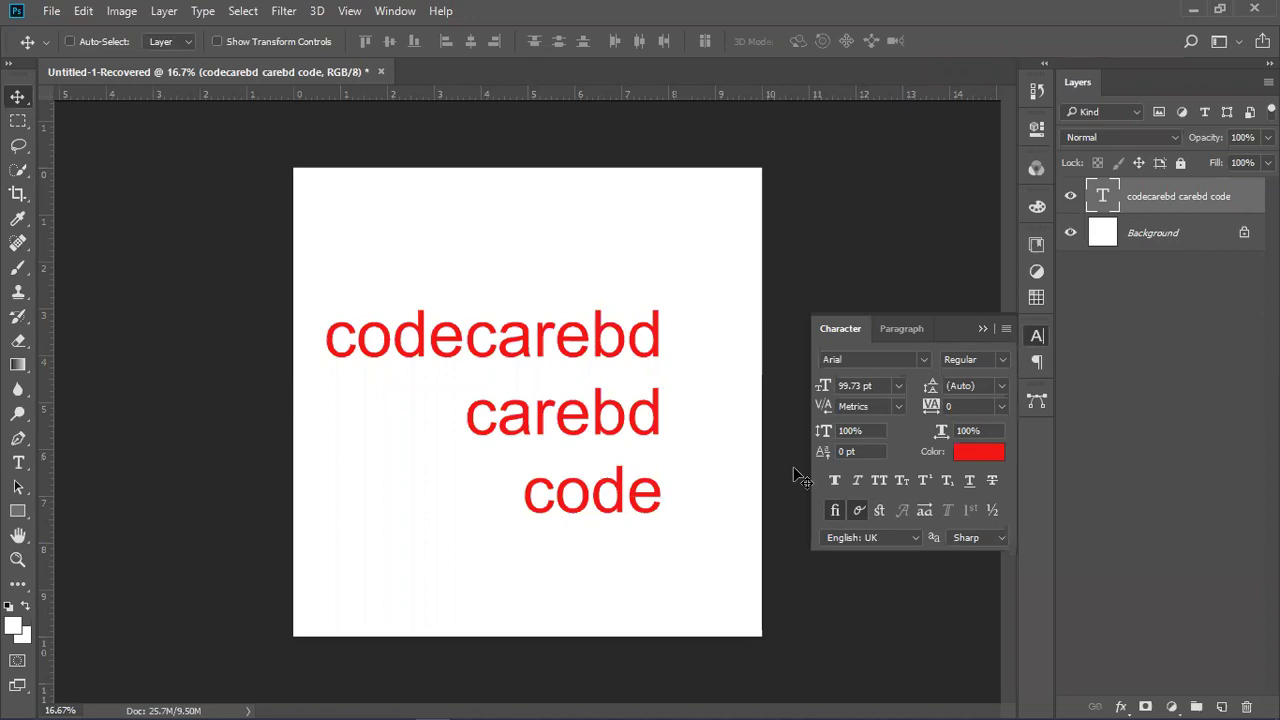
left_click(1007, 329)
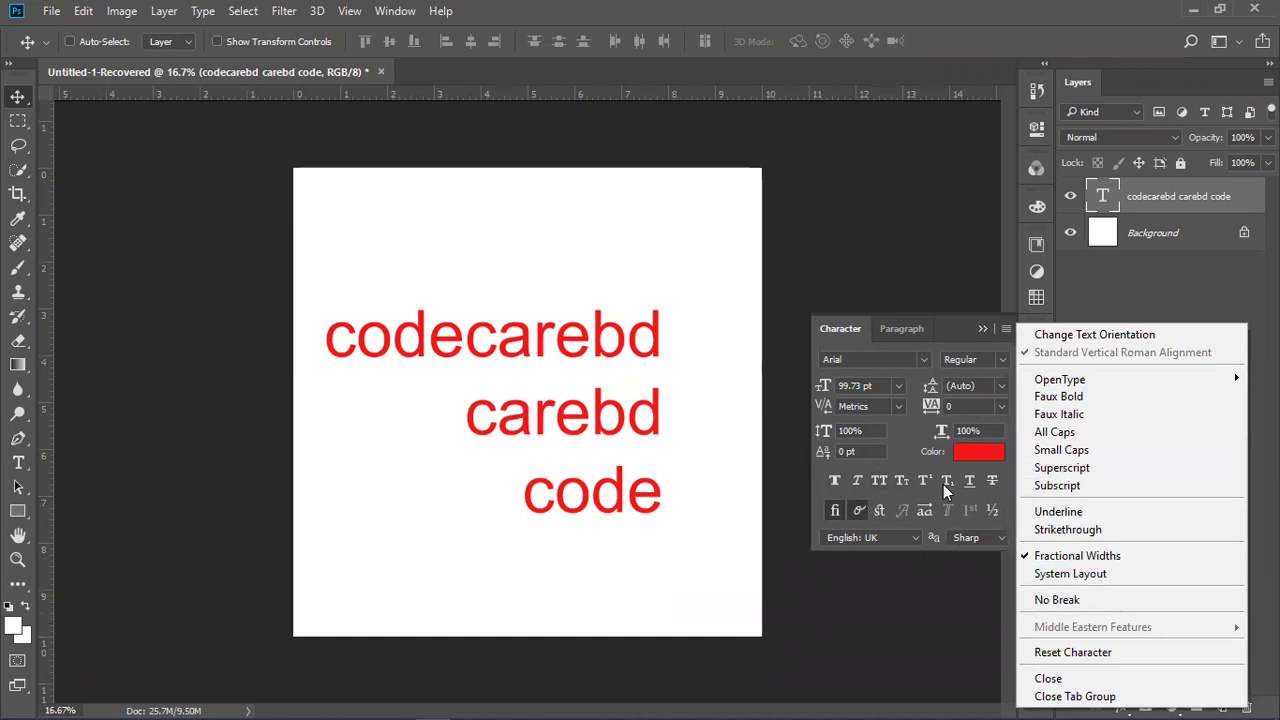
left_click(982, 330)
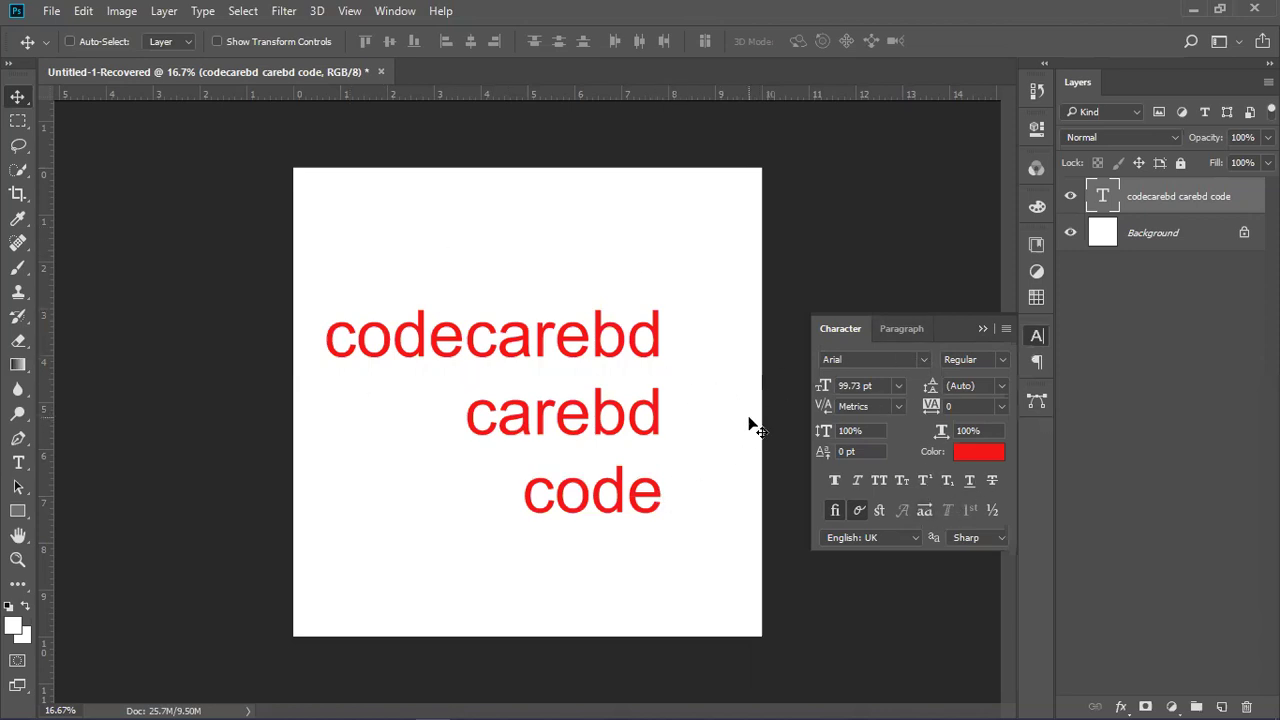
Undock the Character and Paragraph panel group, float it beside the canvas, show the Paragraph settings, and check the list of available panels.
left_click_drag(960, 330, 890, 174)
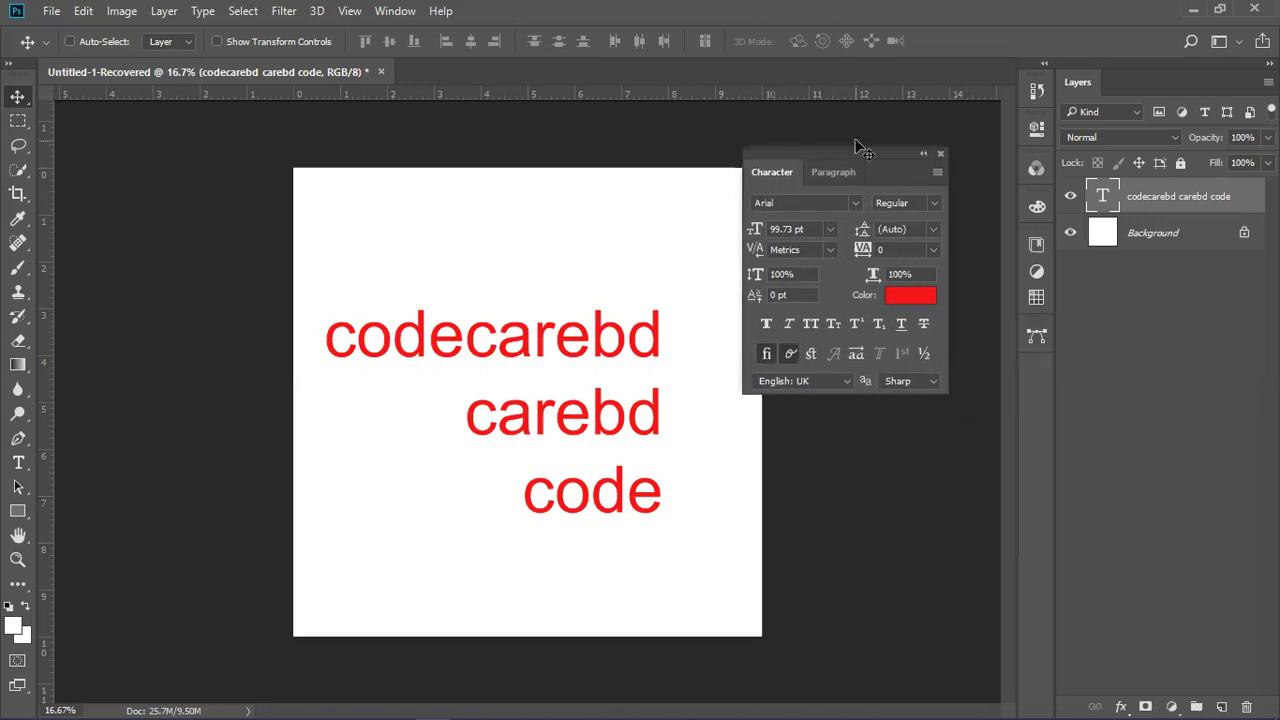
left_click_drag(883, 175, 887, 227)
left_click(880, 208)
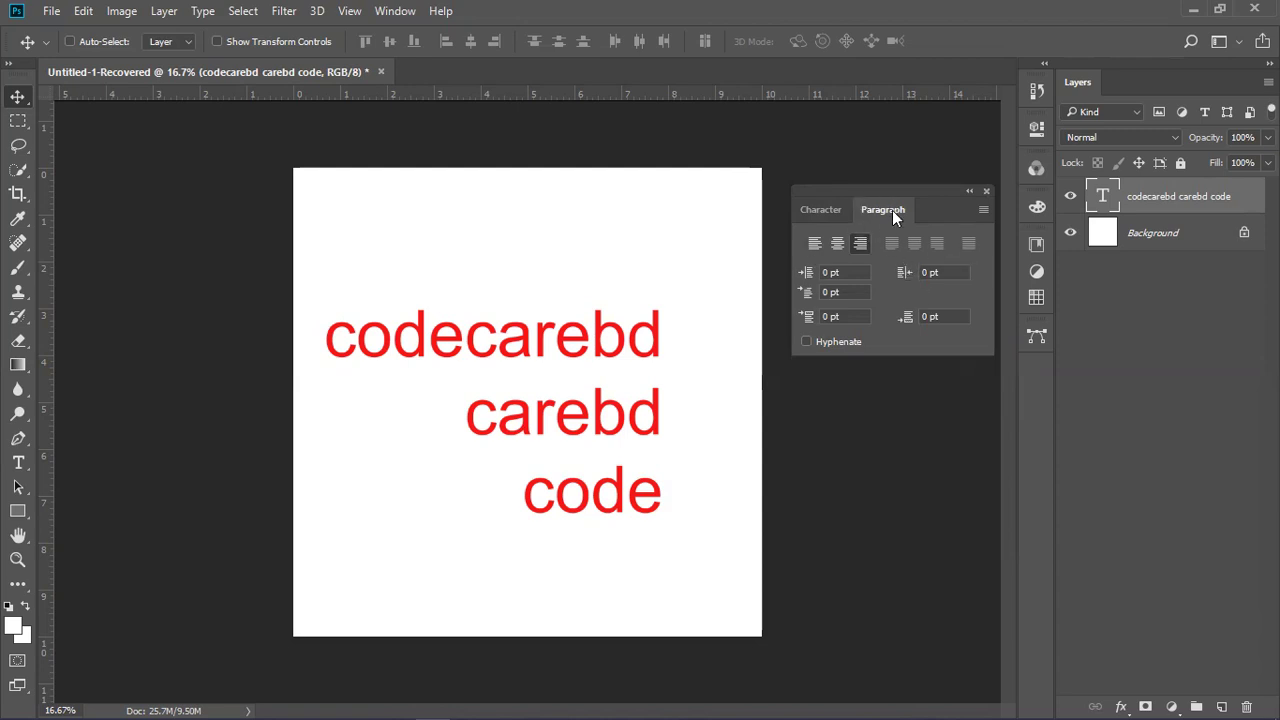
left_click(390, 14)
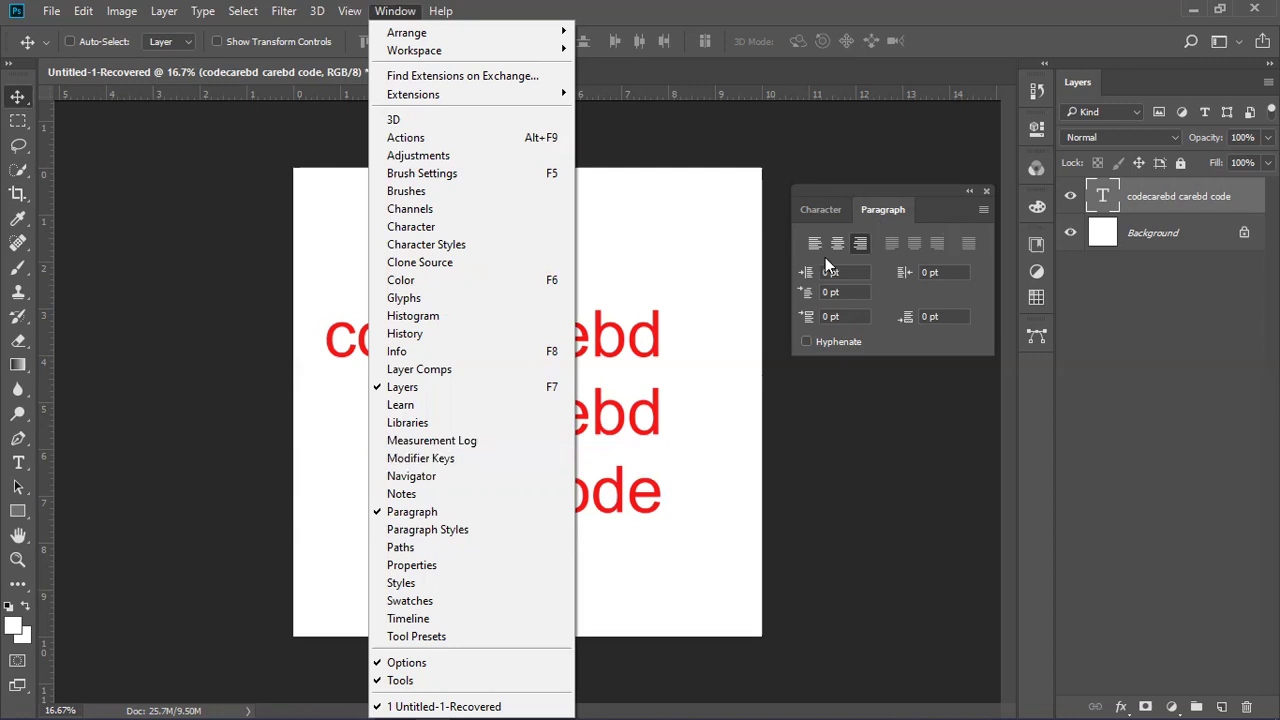
Bring up the Character settings, examine the font style and kerning options while keeping Regular and Metrics, and collapse the panel.
left_click(903, 208)
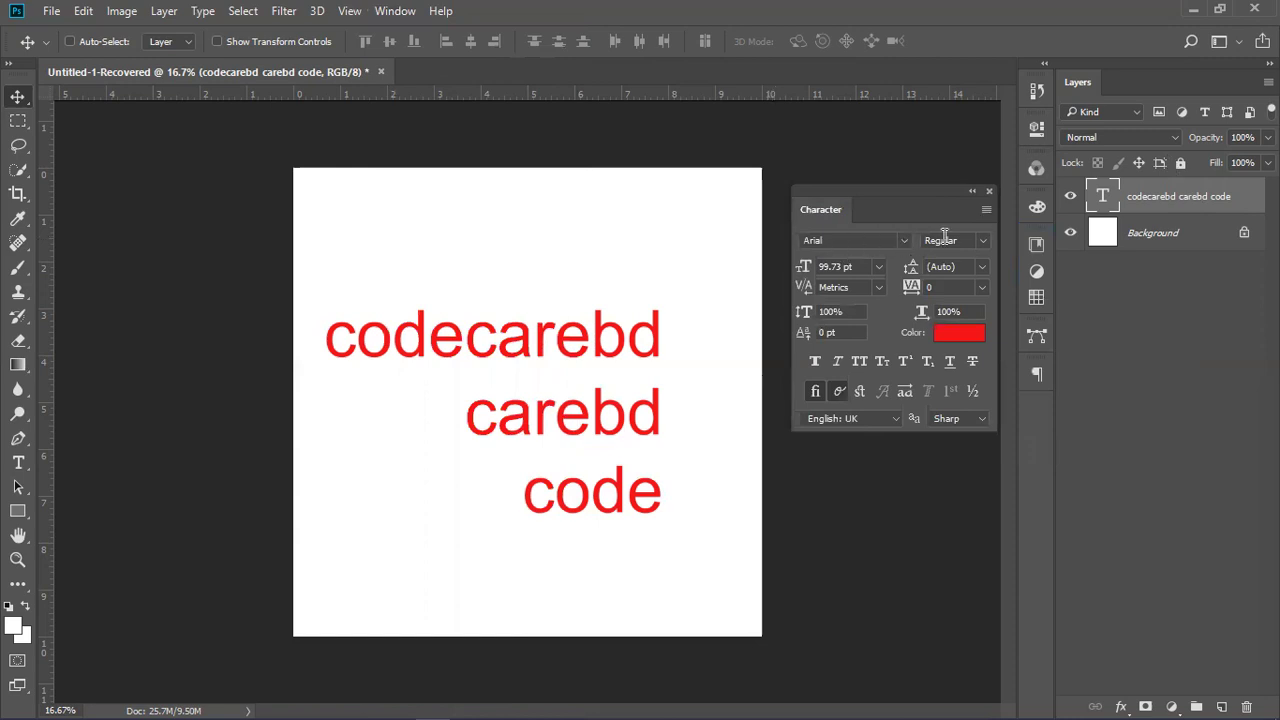
left_click(984, 240)
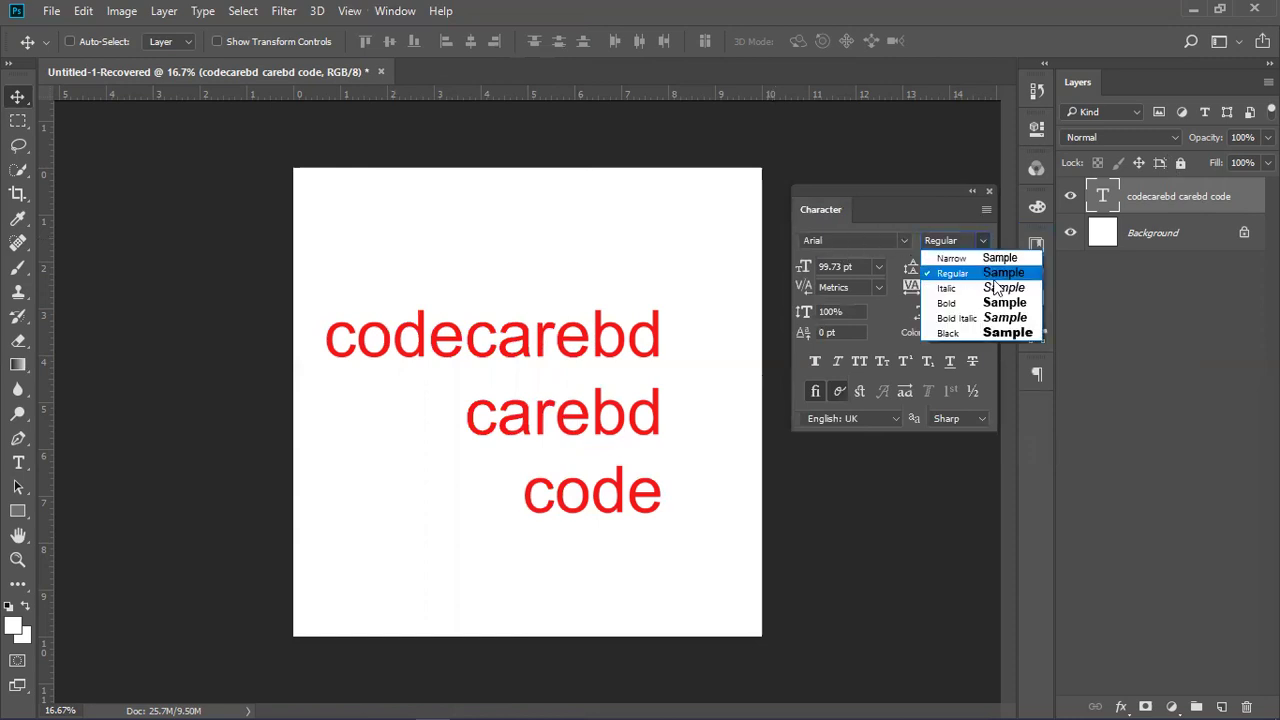
left_click(984, 240)
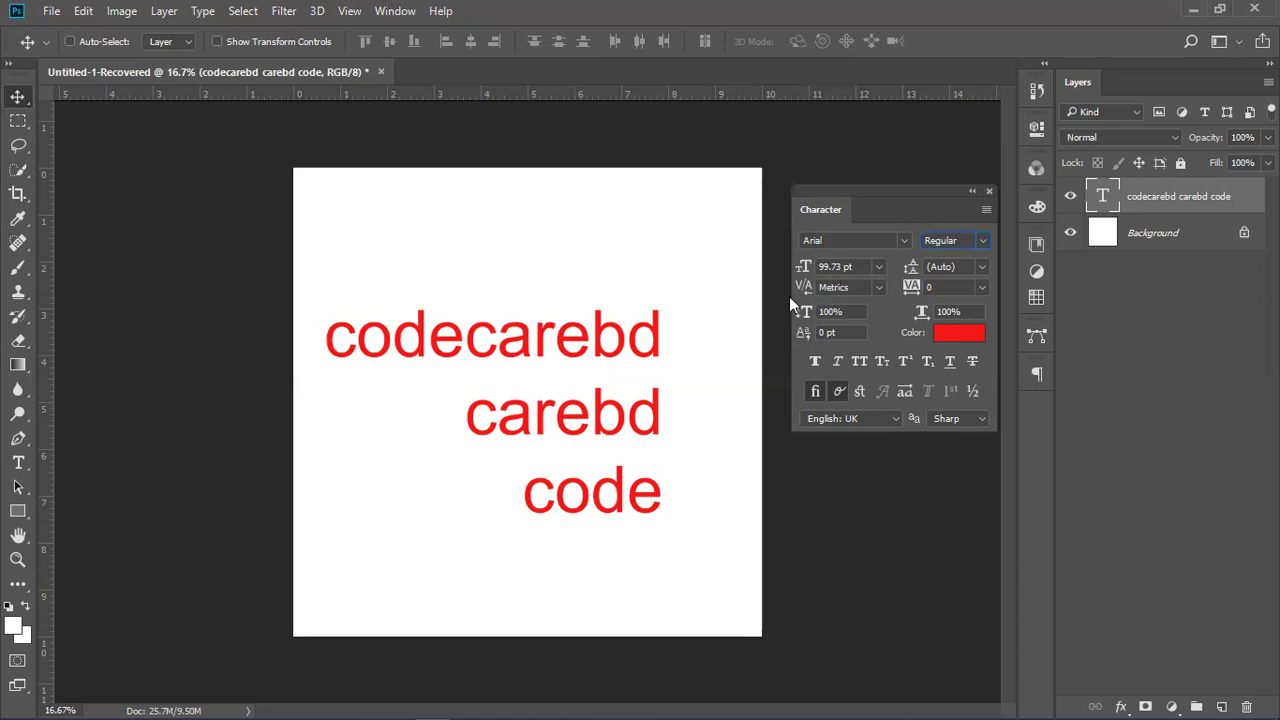
left_click(876, 287)
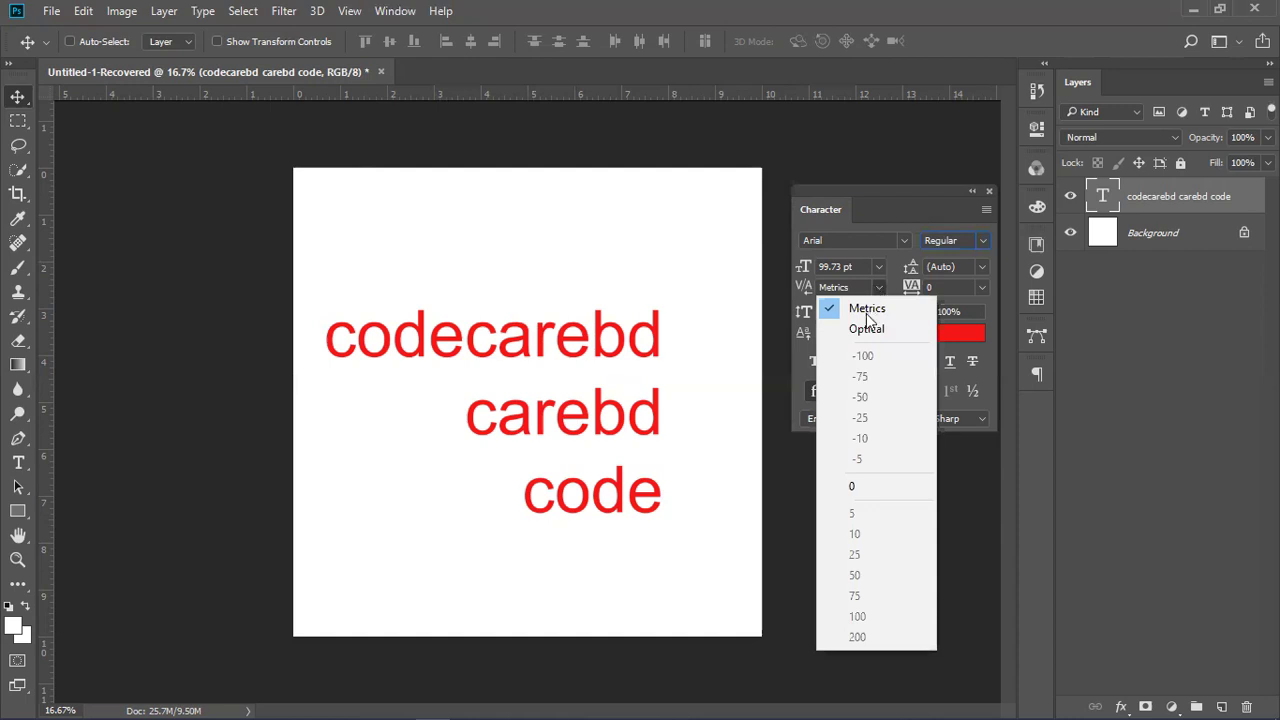
left_click(865, 311)
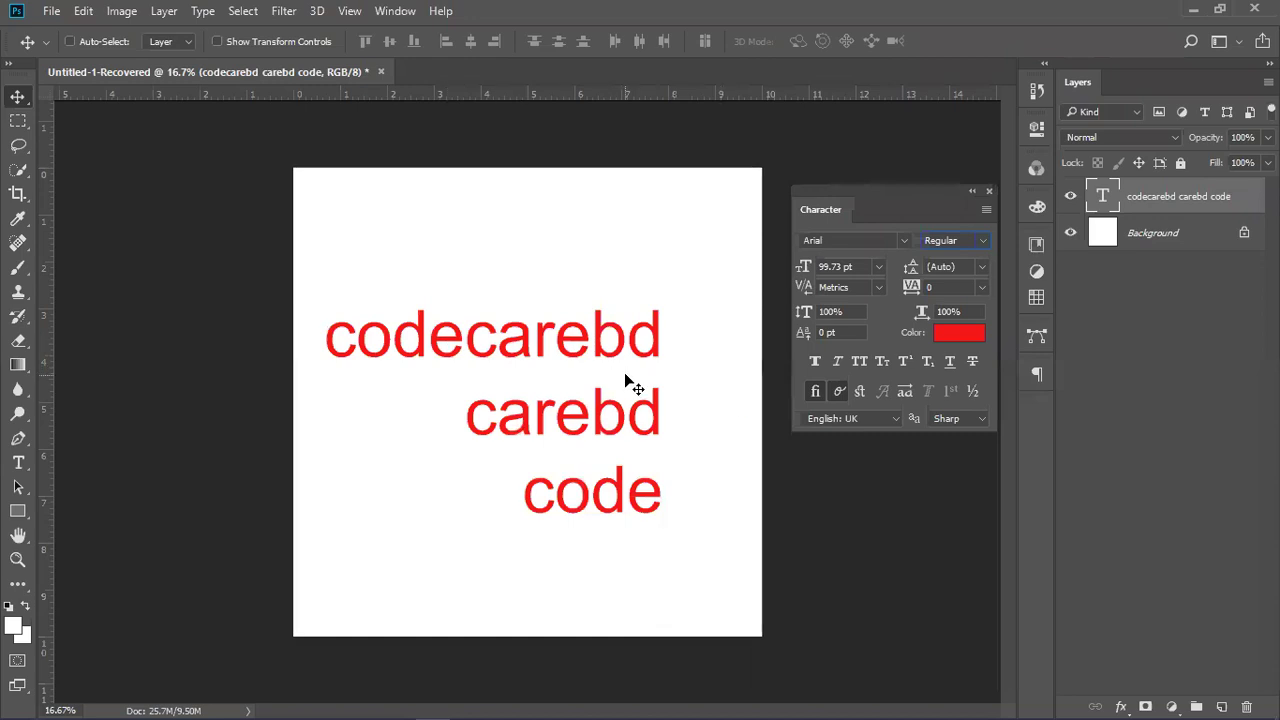
left_click(972, 193)
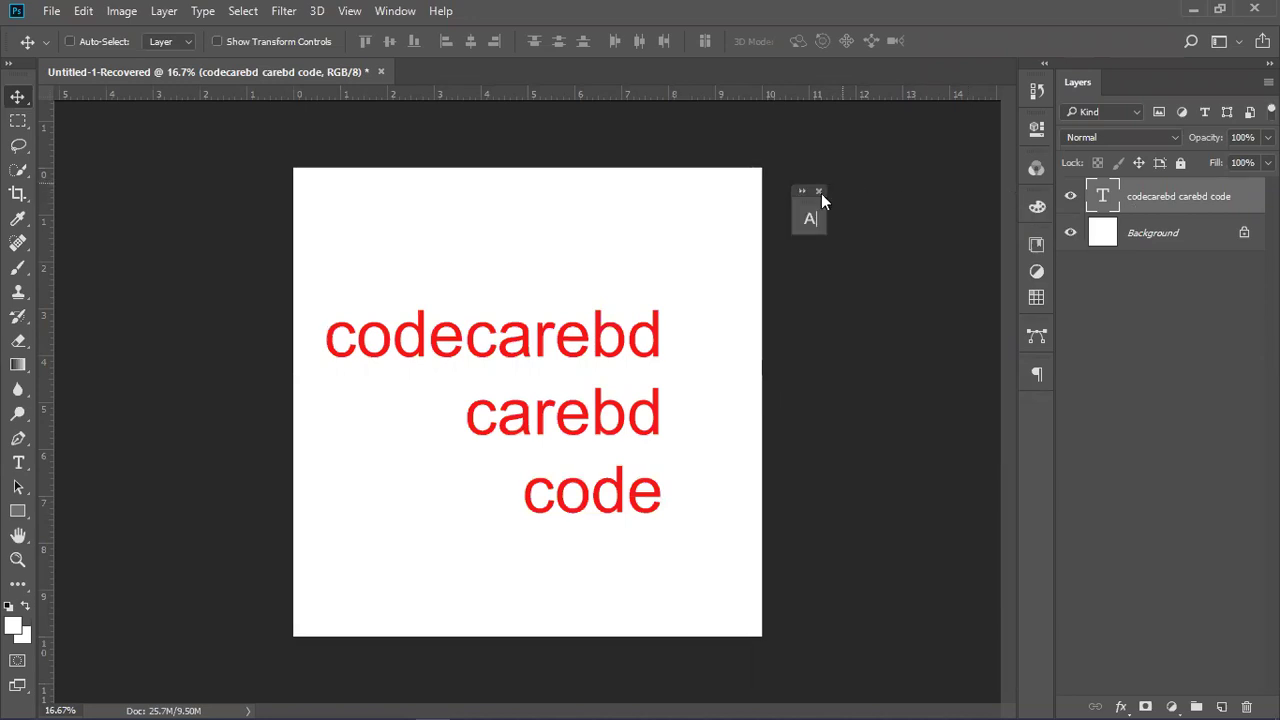
Open the text layer for editing with all its text selected, and float the expanded Character panel beside the canvas.
double_click(1101, 195)
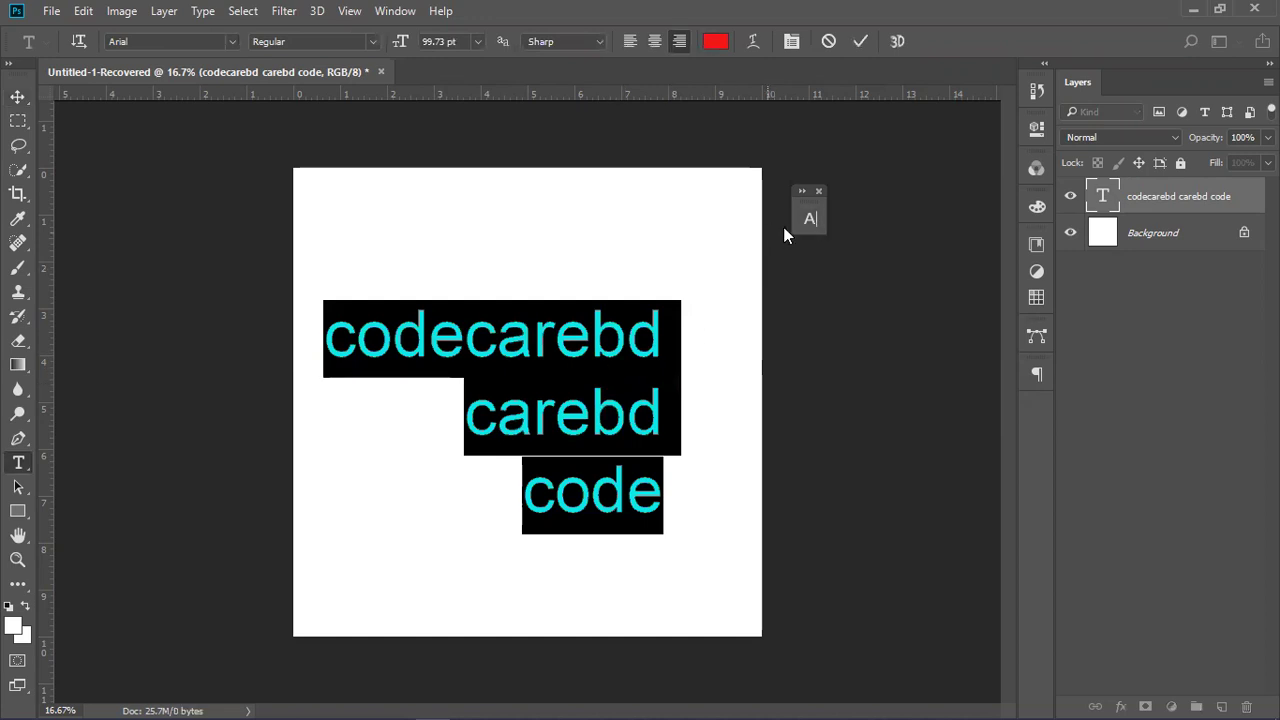
left_click(812, 220)
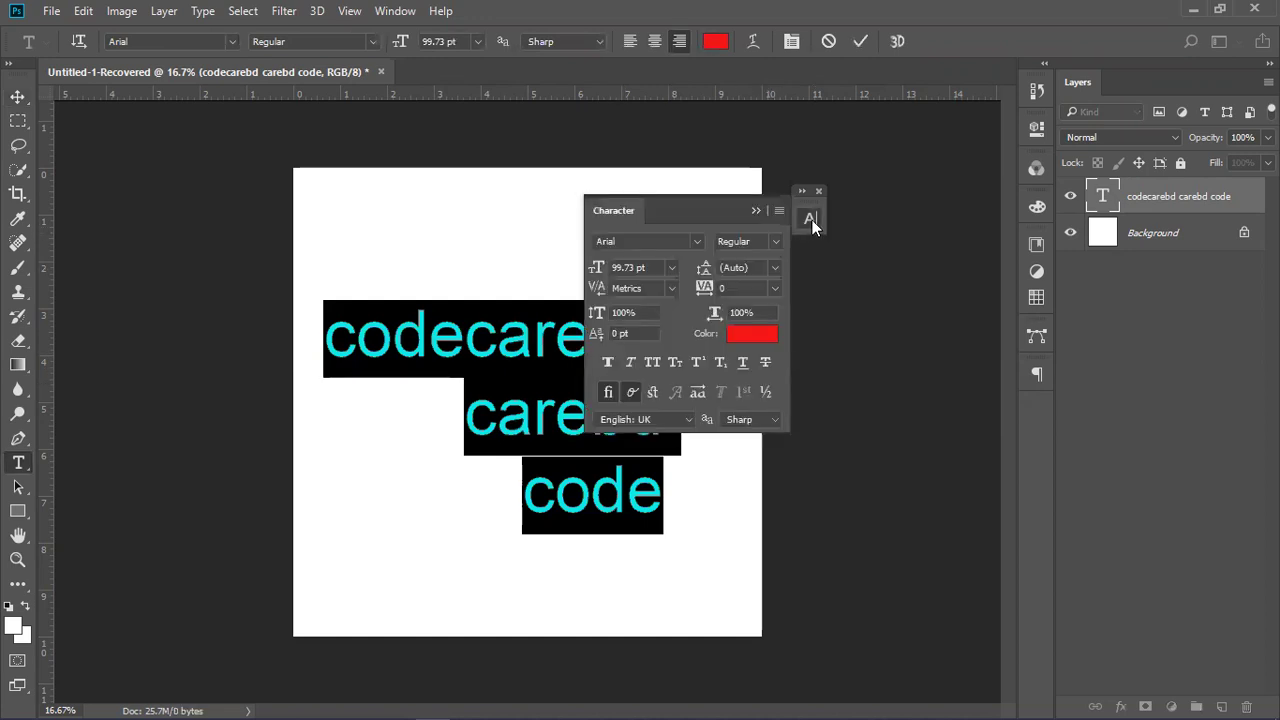
left_click_drag(731, 206, 903, 204)
Examine the installed font list and the styles available for Arial, leaving text editing without changing either.
left_click(883, 231)
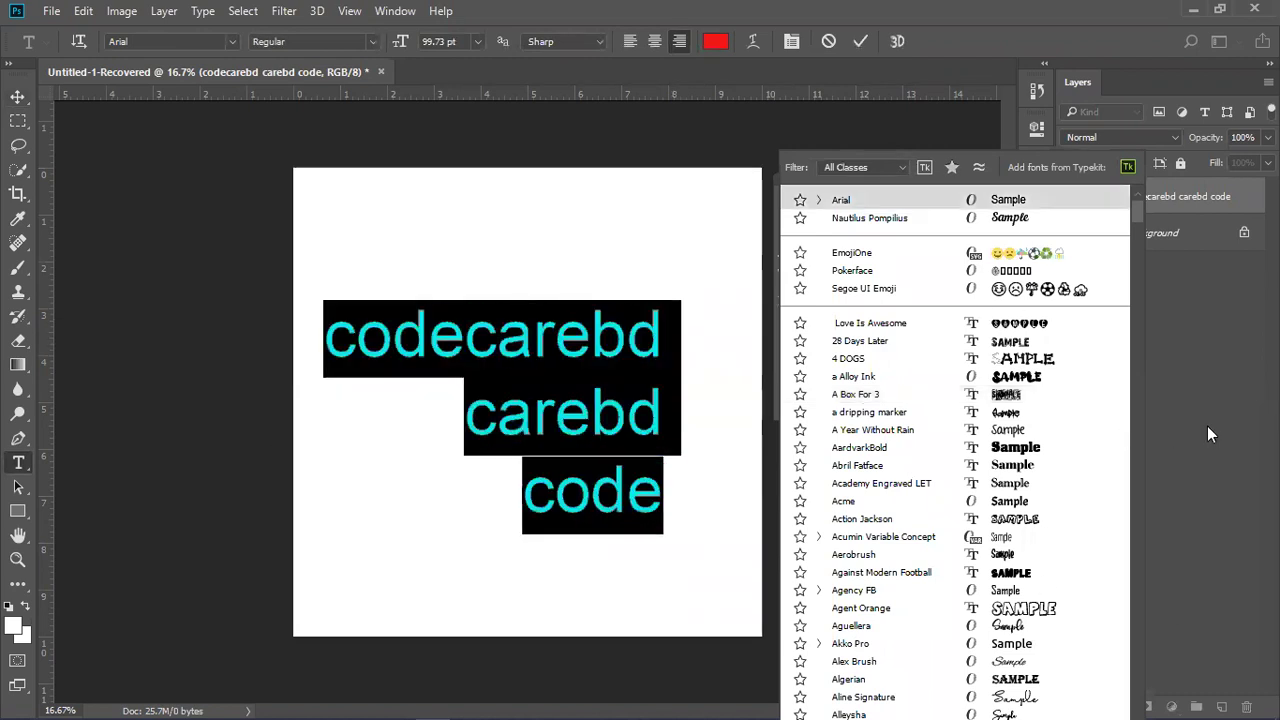
key("ctrl+Return")
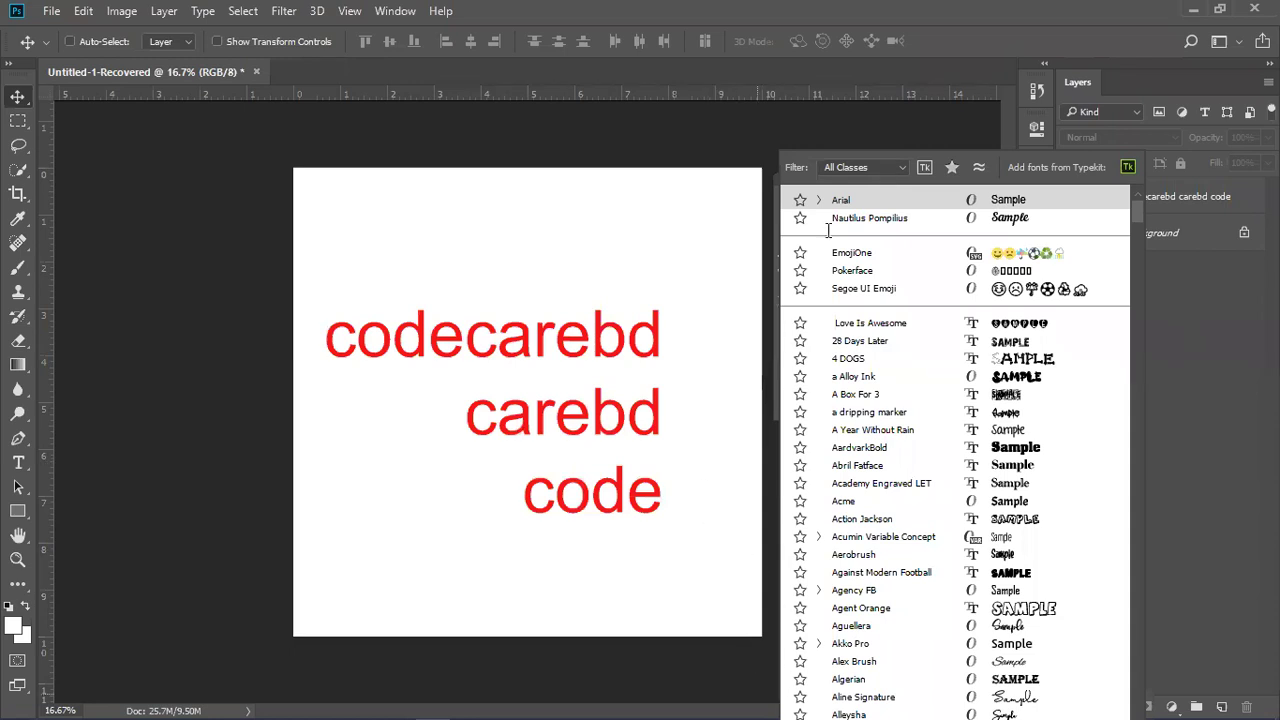
left_click(960, 238)
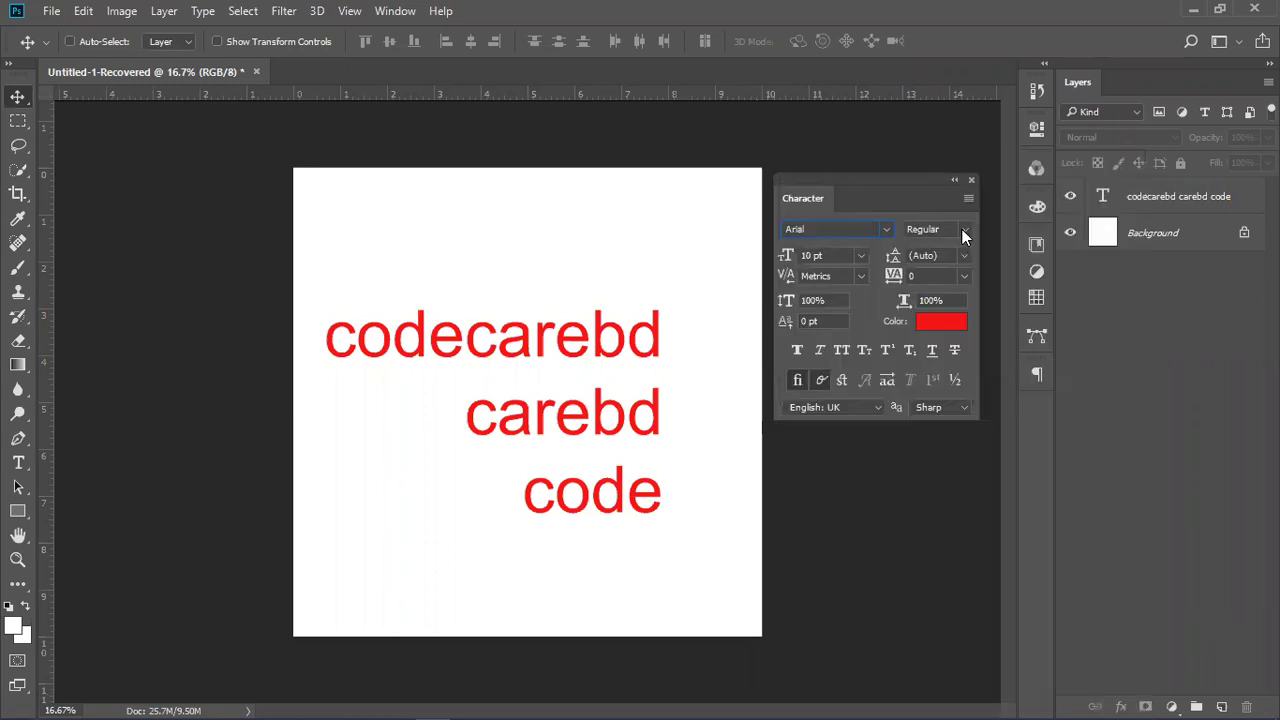
left_click(962, 229)
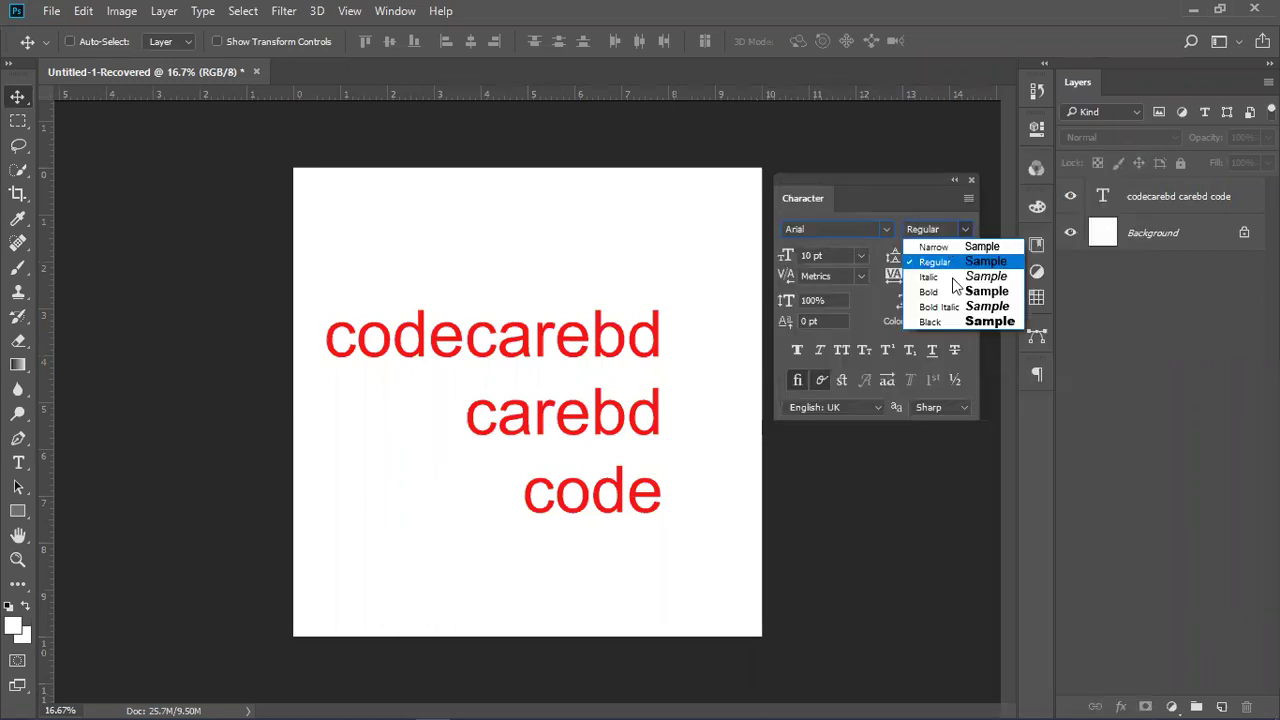
left_click(958, 223)
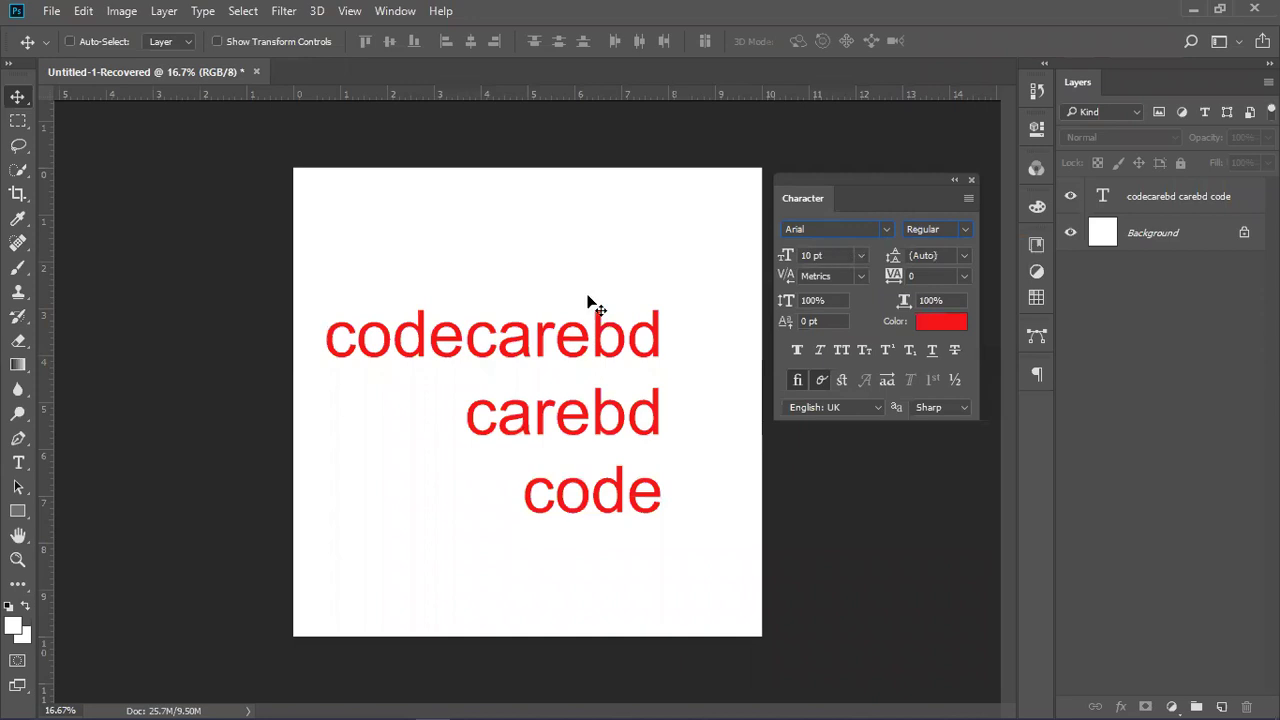
Select all the layer's text and try extreme leading values, from thousands of points down to 0.1 pt.
double_click(1105, 198)
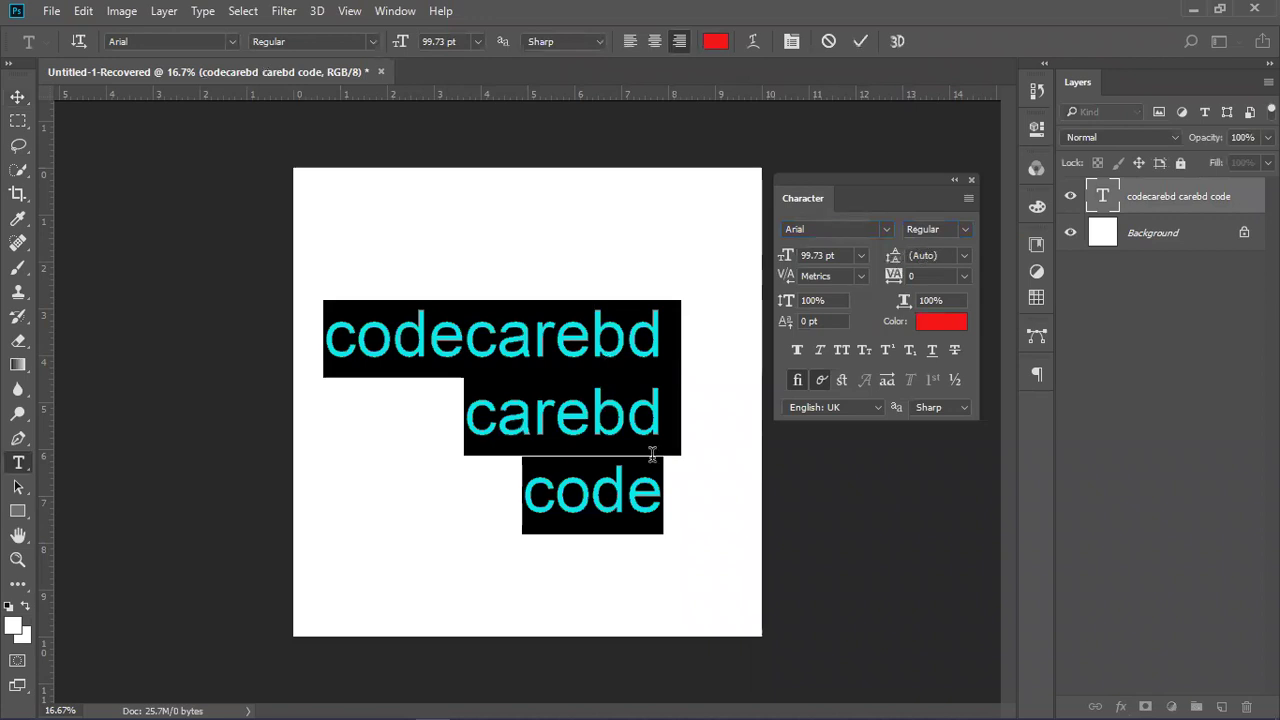
mouse_move(883, 251)
left_mouse_down()
mouse_move(928, 258)
mouse_move(888, 251)
left_mouse_up()
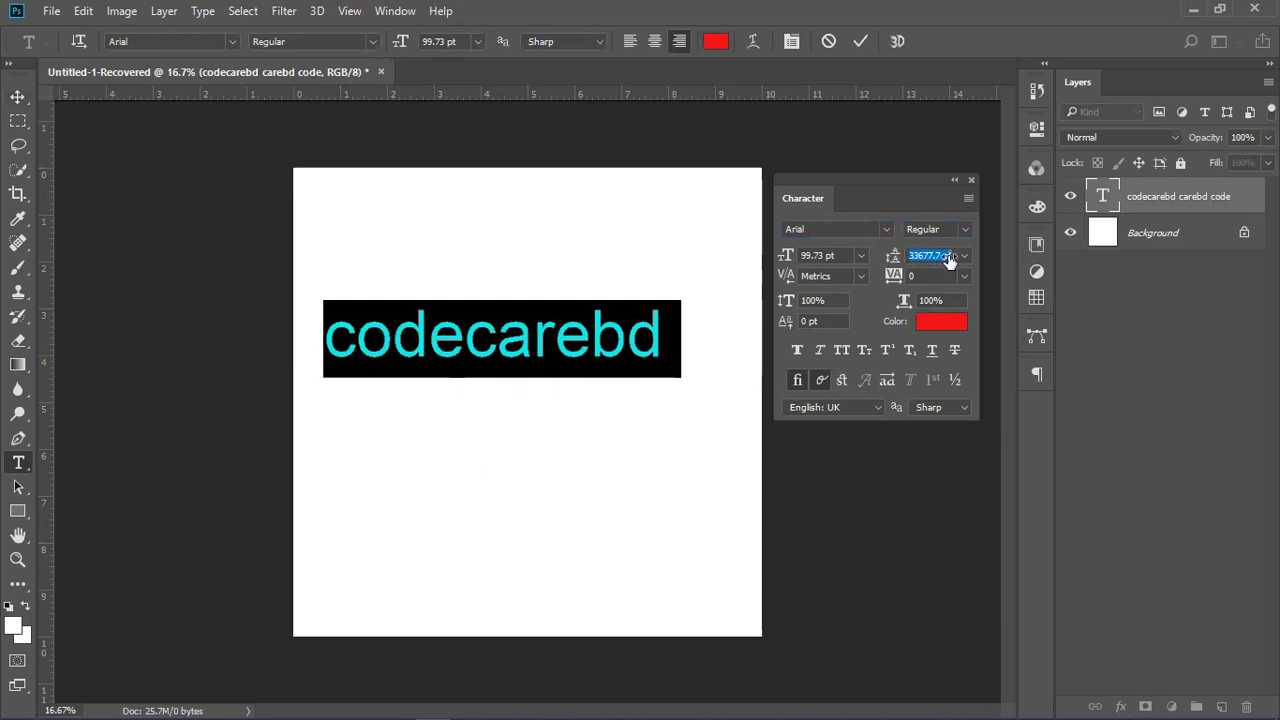
left_click(900, 251)
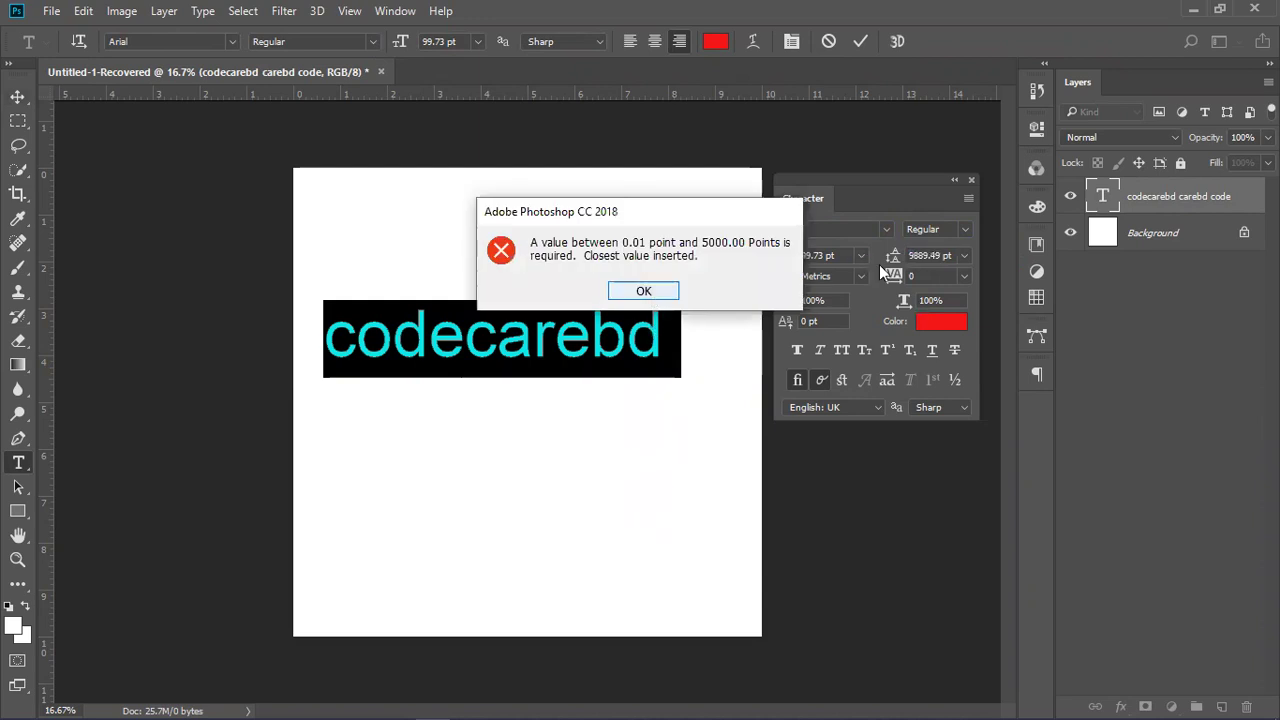
left_click(652, 290)
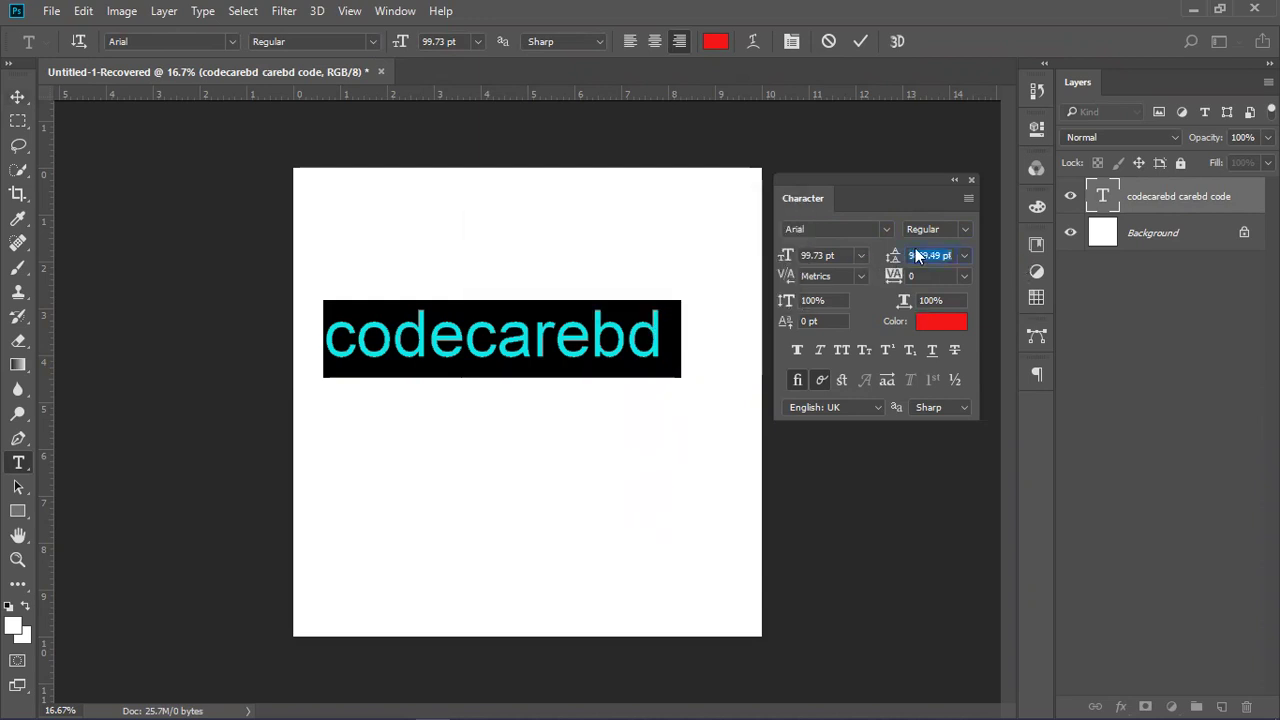
key("Return")
type("1")
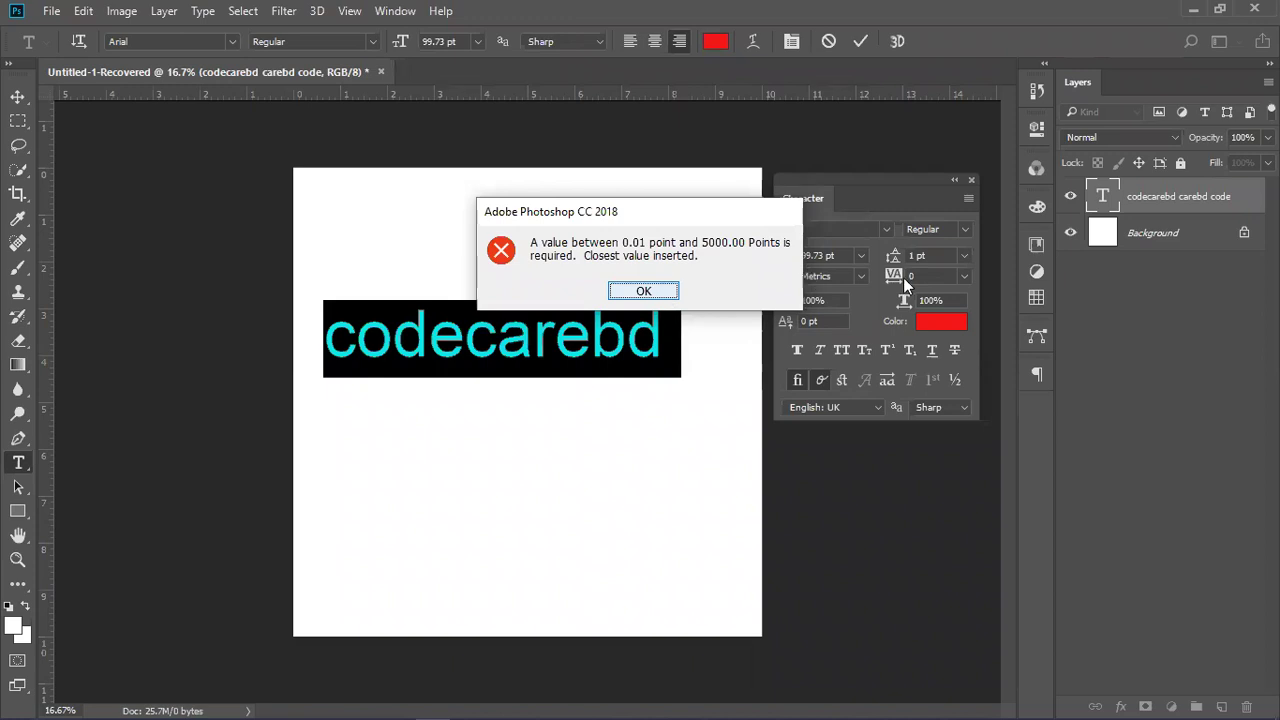
left_click(663, 294)
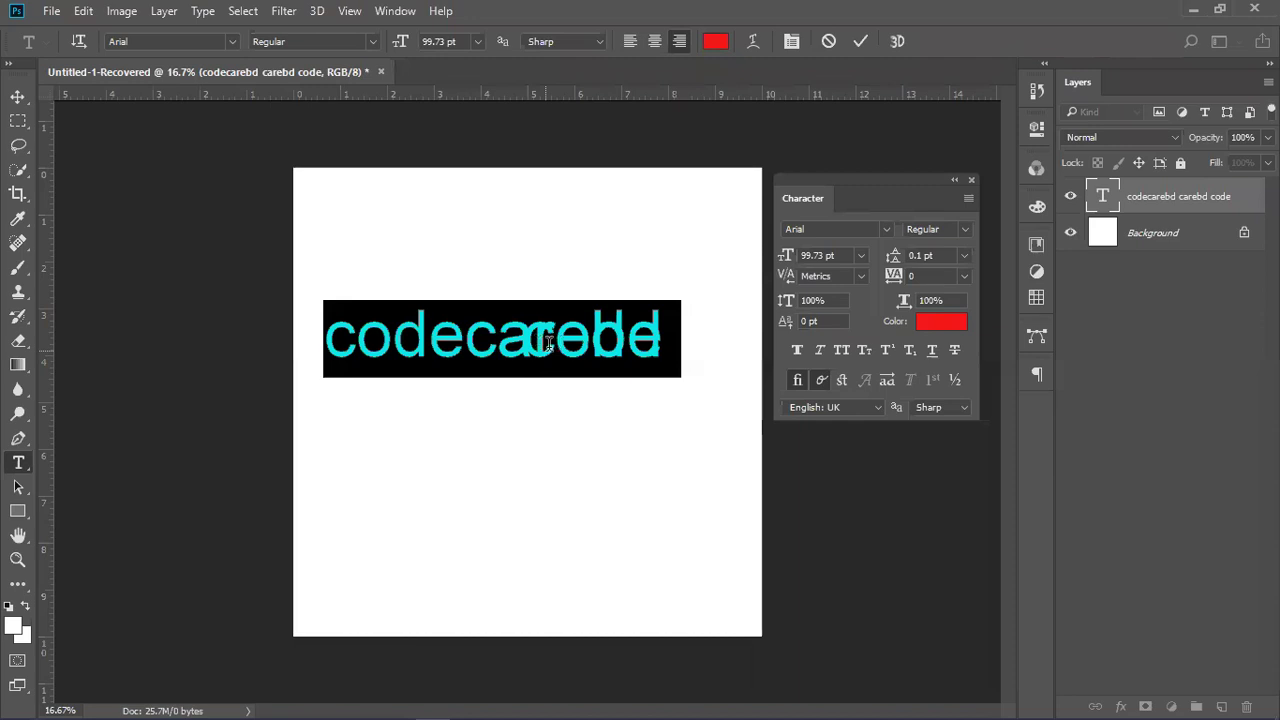
Try further leading values on the selected lines, including 1.1 pt, 2010.79 pt and 9.98 pt.
left_click_drag(940, 257, 851, 240)
type("119.54")
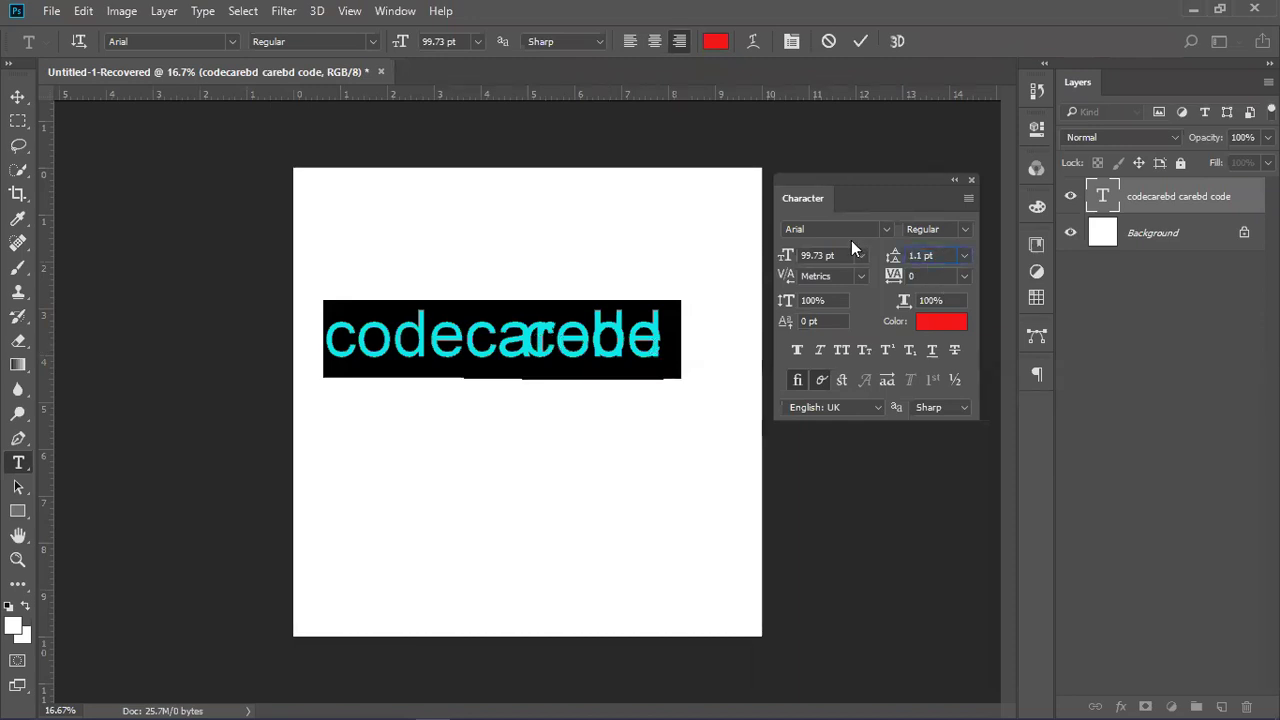
key("Return")
type("2010.79")
key("Return")
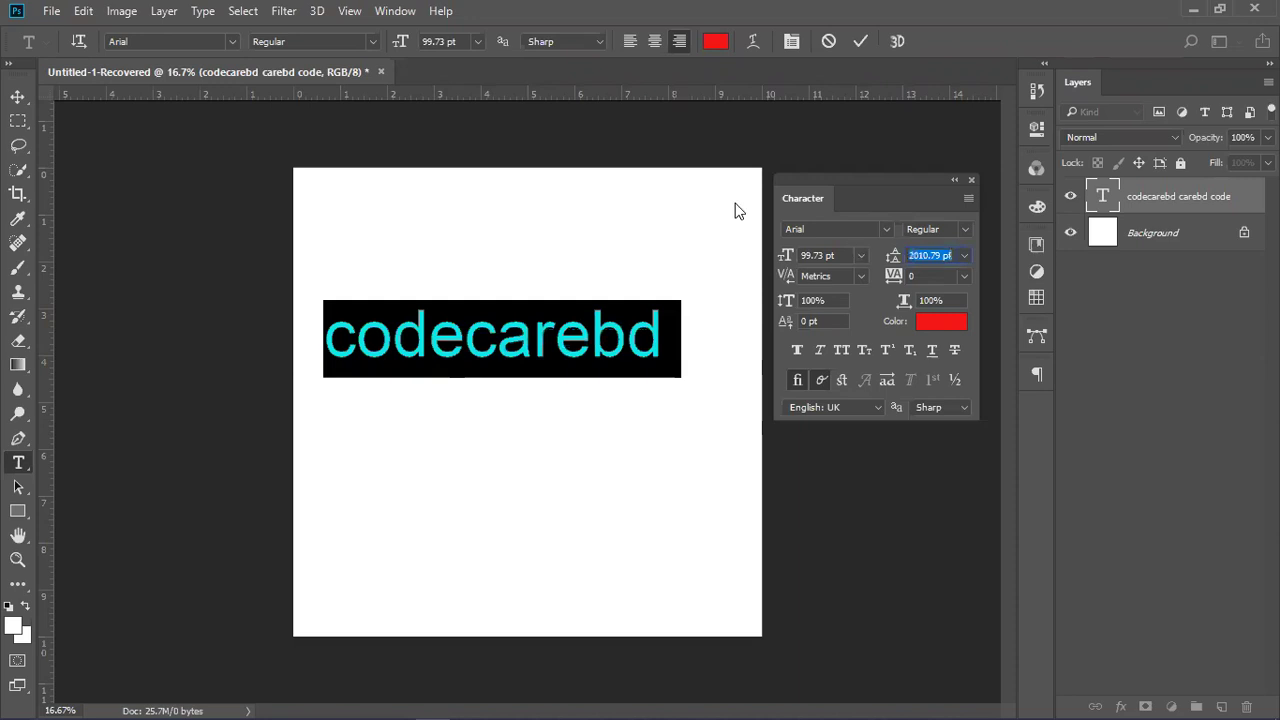
key("BackSpace")
type("9.98")
key("Return")
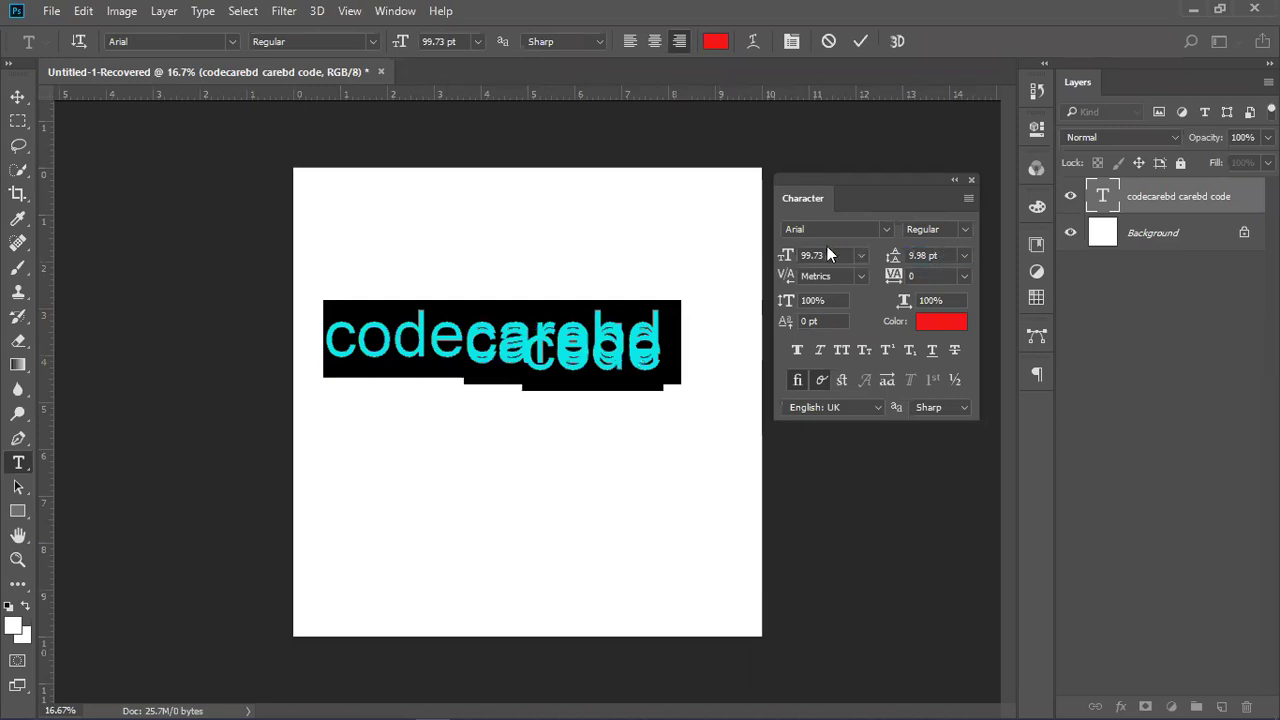
Compare the preset leadings of 72 pt and 16 pt on the selected lines, and restore the leading to Auto.
left_click(964, 255)
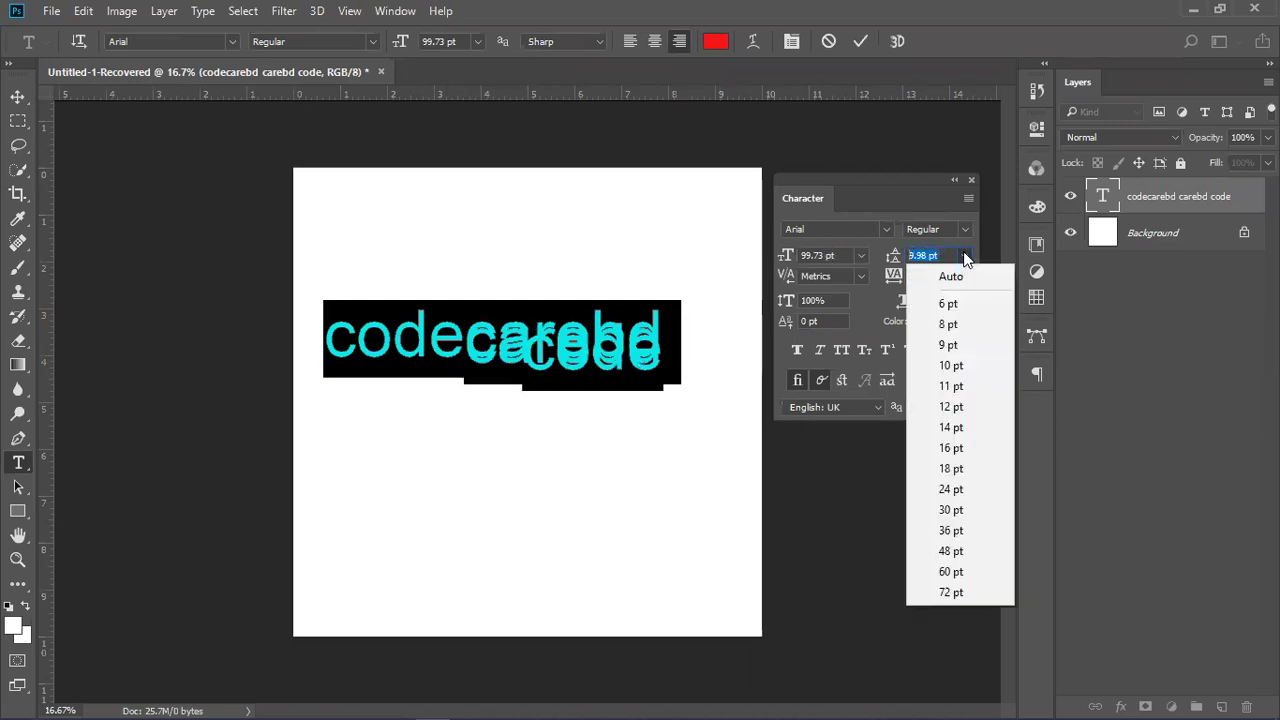
left_click(951, 592)
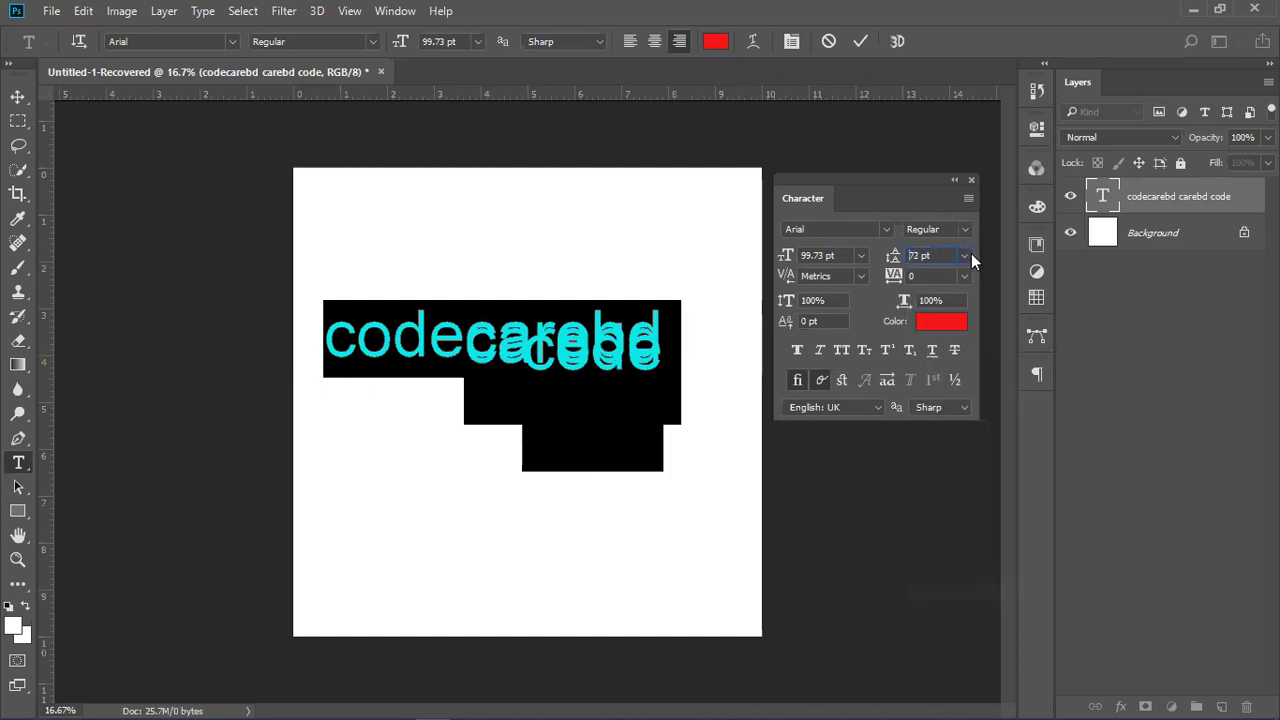
left_click(964, 255)
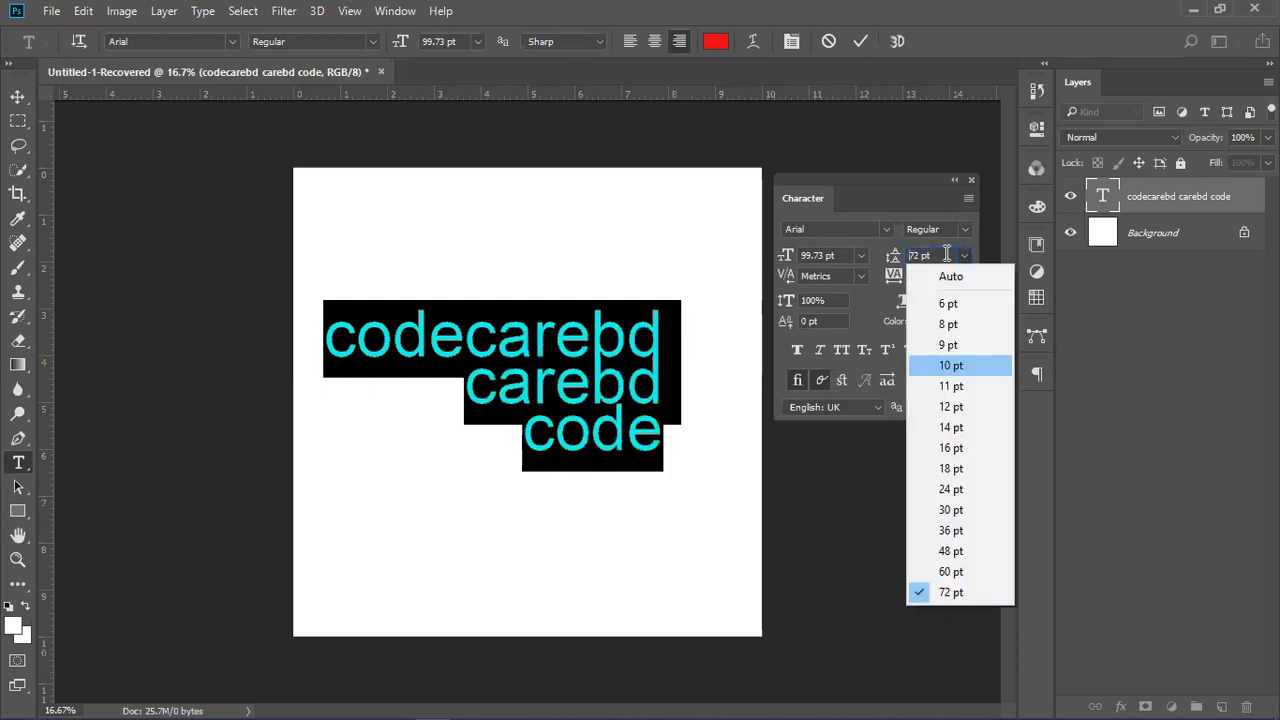
left_click(943, 363)
left_click(964, 255)
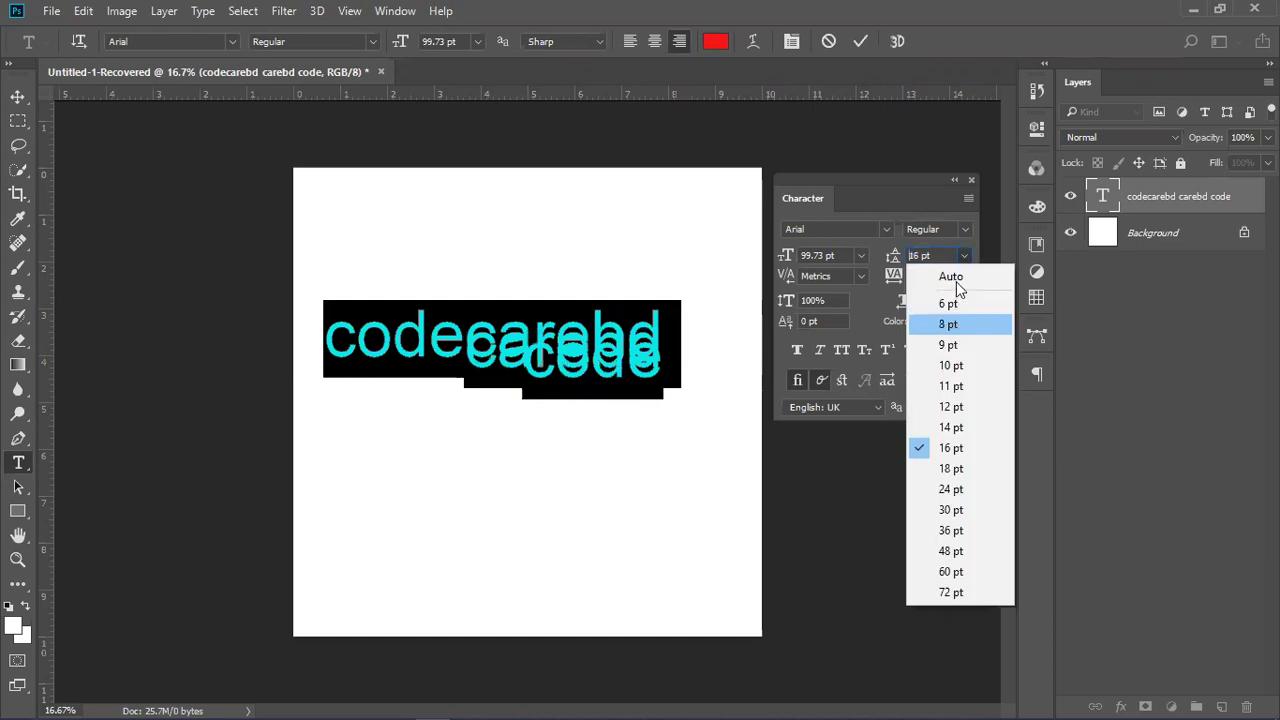
left_click(955, 278)
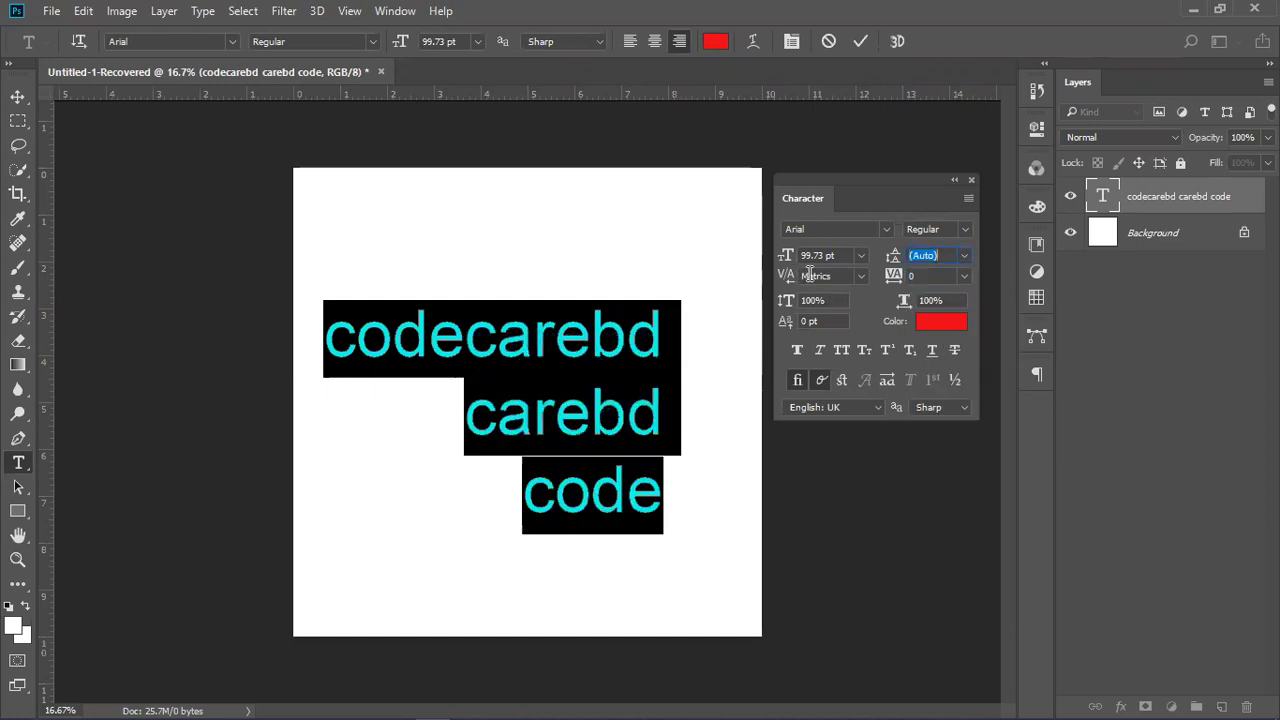
Try different kerning values on the selected text, including 780, and leave the kerning at 0.
left_click(818, 278)
type("0")
key("Return")
left_click_drag(786, 276, 831, 280)
left_click(806, 277)
type("780")
key("Return")
left_click_drag(788, 278, 680, 270)
left_click_drag(790, 276, 851, 287)
Try a 9 pt leading on the selected lines and return it to Auto.
left_click(962, 256)
key("Return")
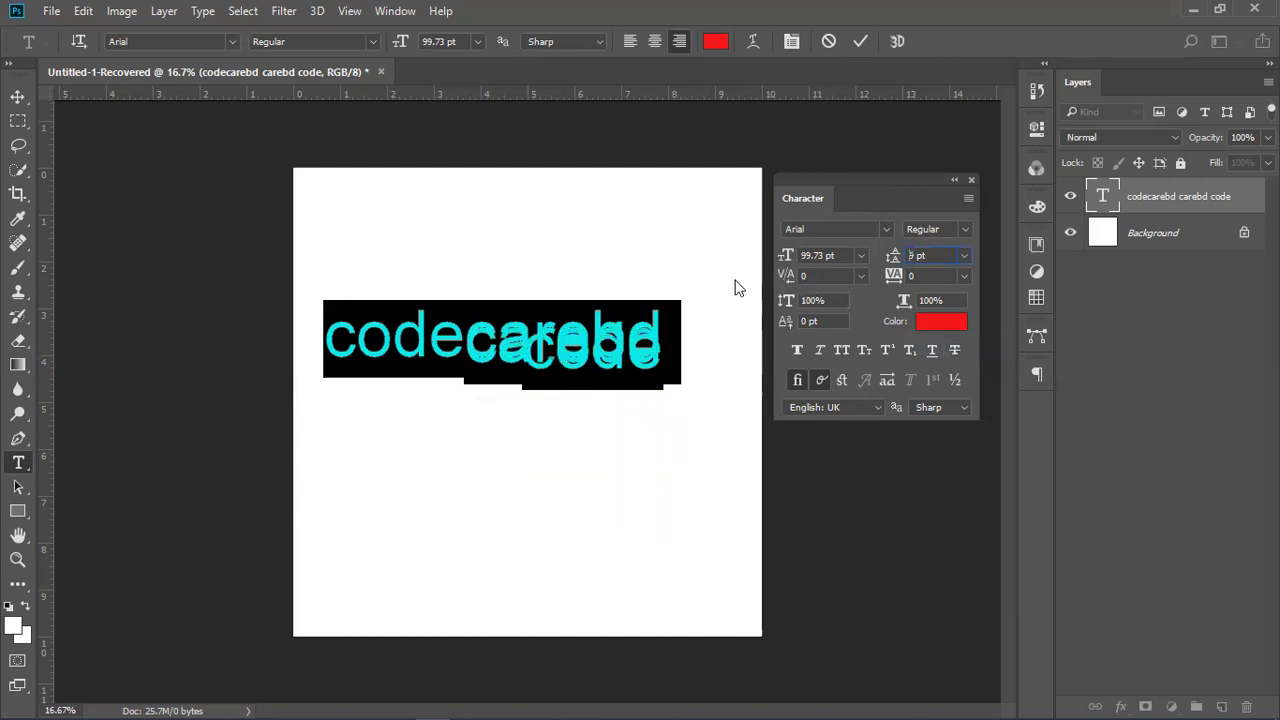
left_click(964, 256)
left_click(948, 274)
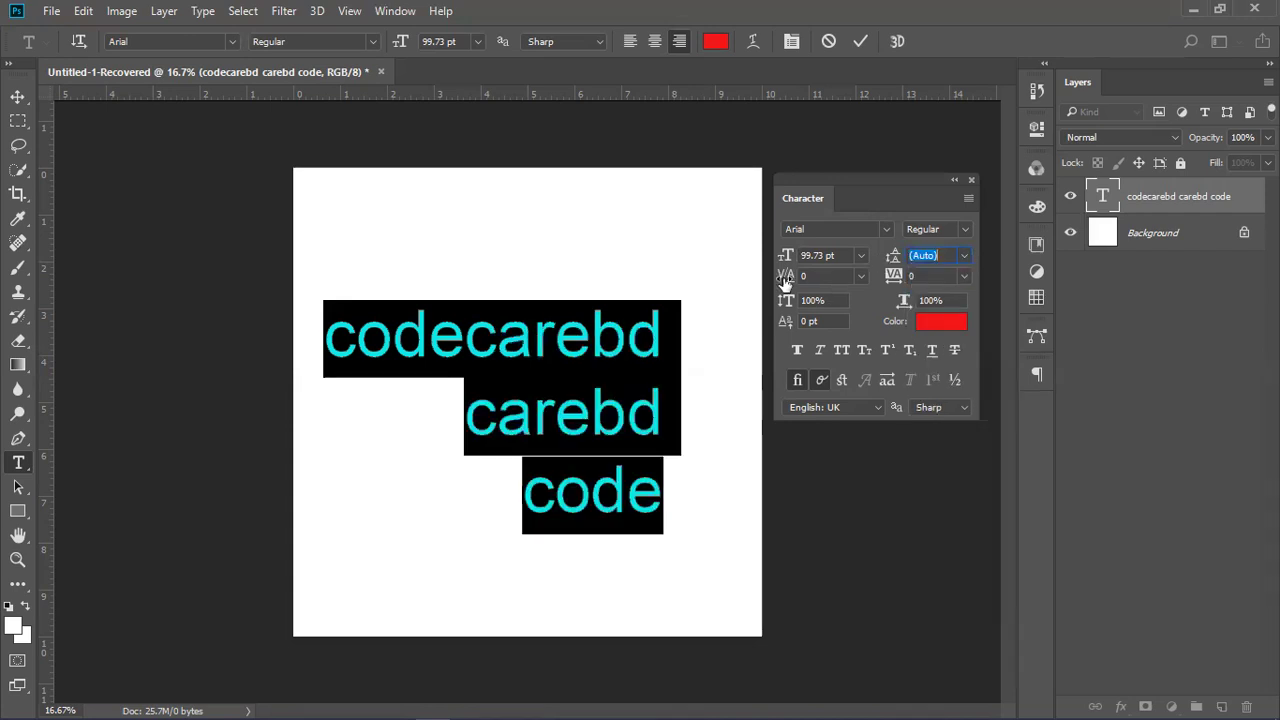
Keep the selected text's kerning at 0 and set its tracking to 100.
left_click_drag(787, 279, 747, 277)
type("0")
mouse_move(906, 275)
left_mouse_down()
mouse_move(935, 277)
mouse_move(863, 277)
mouse_move(896, 279)
left_mouse_up()
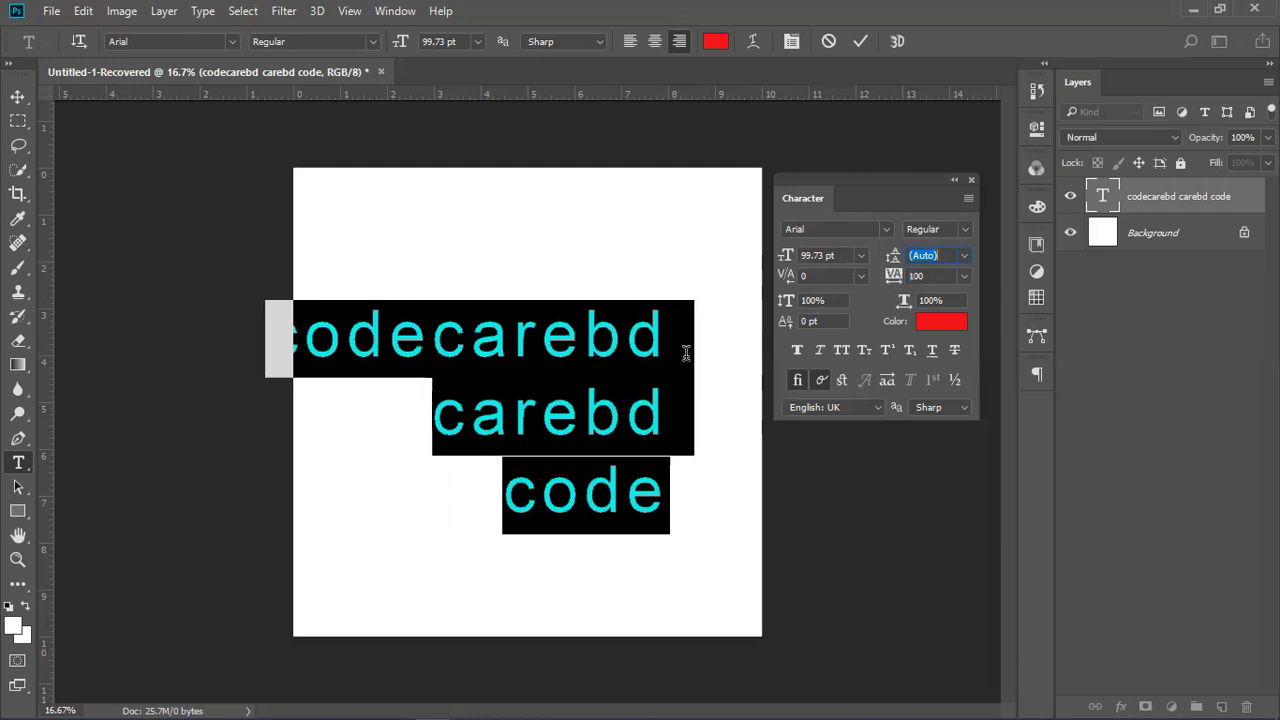
Centre-align the three text lines and move the block about 3.04 in left and 0.12 in up, onto the canvas.
left_click(648, 39)
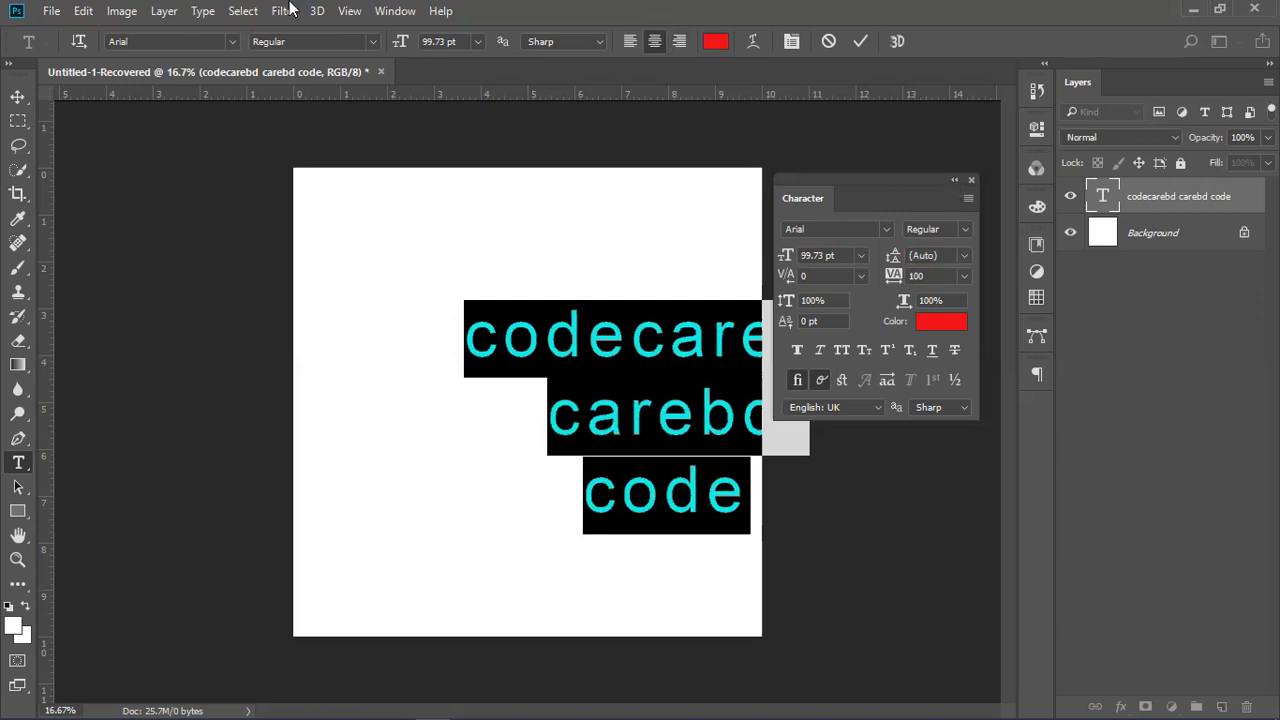
left_click(954, 183)
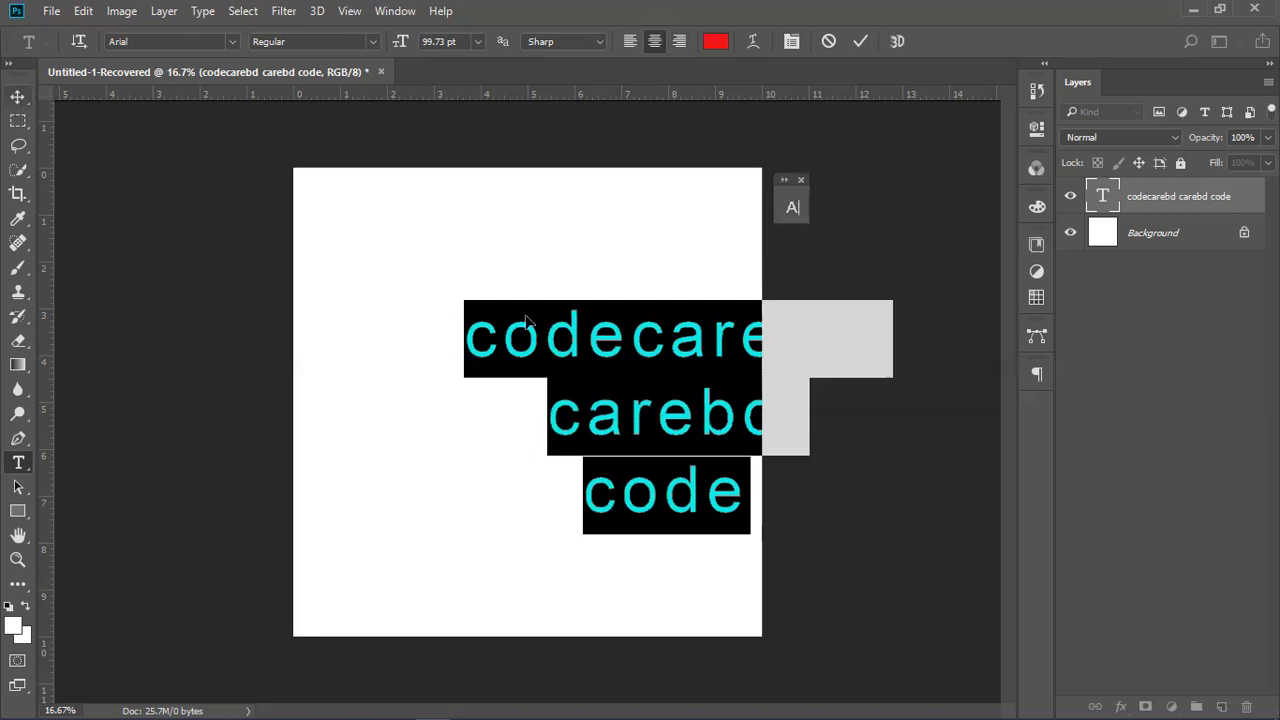
key("ctrl+Return")
key("v")
left_click_drag(490, 346, 347, 340)
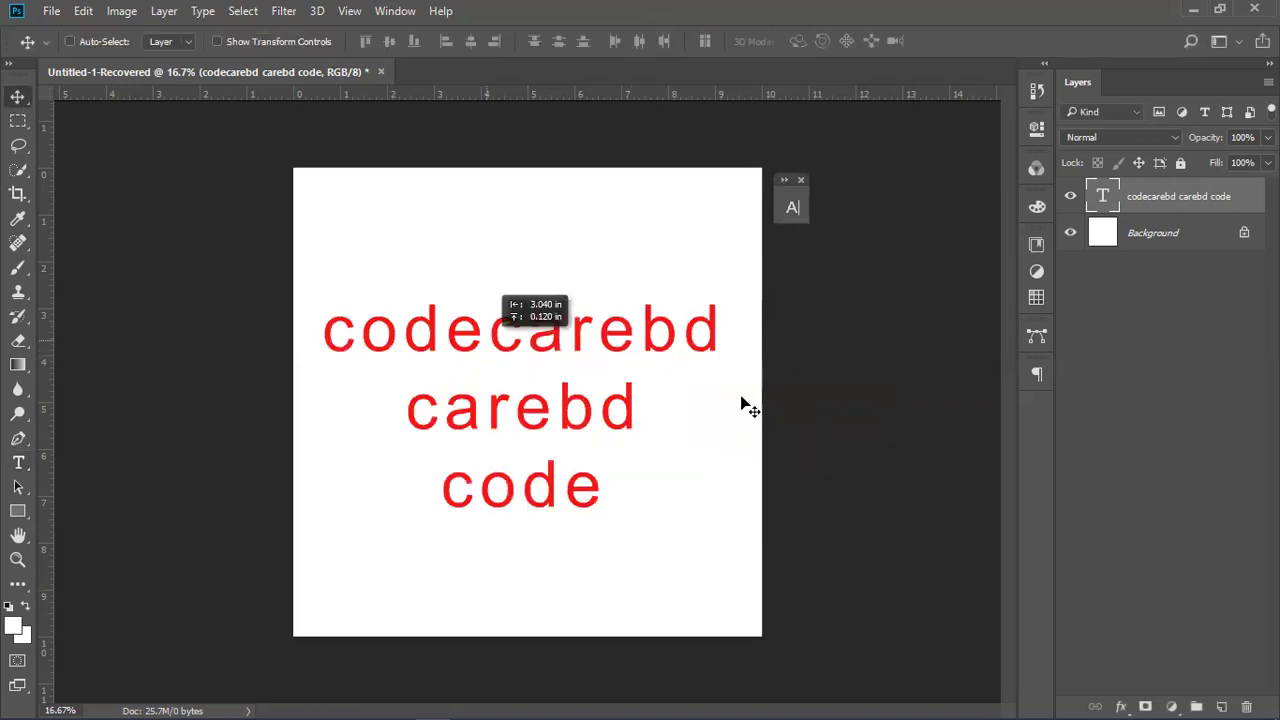
Scale the text block down proportionally to about 81.6% around its centre.
key("ctrl+t")
left_click_drag(720, 520, 606, 408)
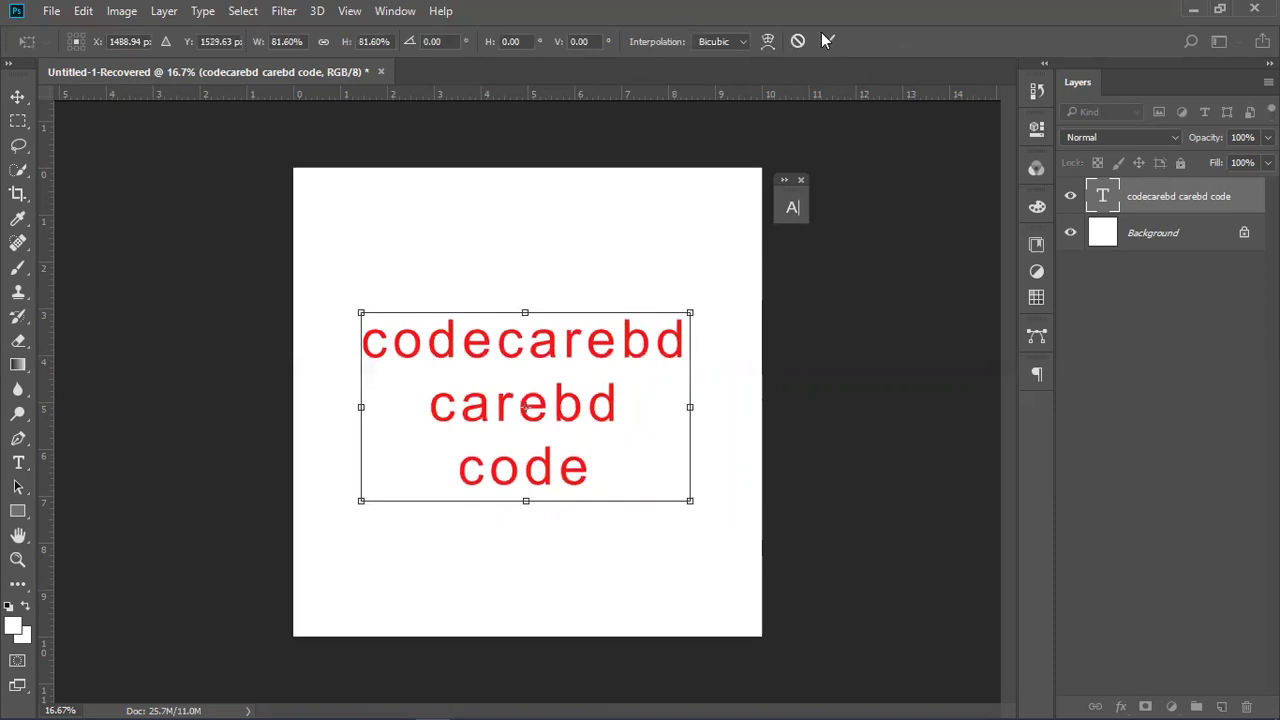
key("Return")
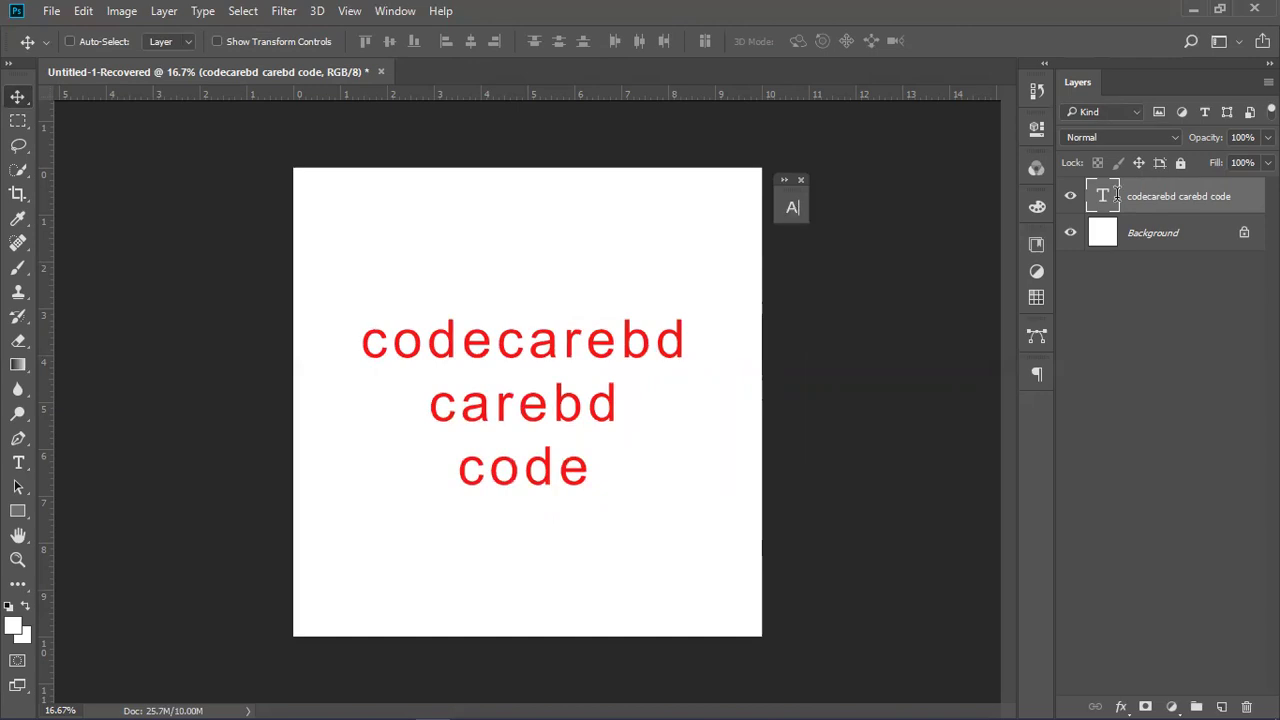
Select all the text in the text layer, try a tracking of 160 and set it to 0.
double_click(1104, 196)
left_click(797, 206)
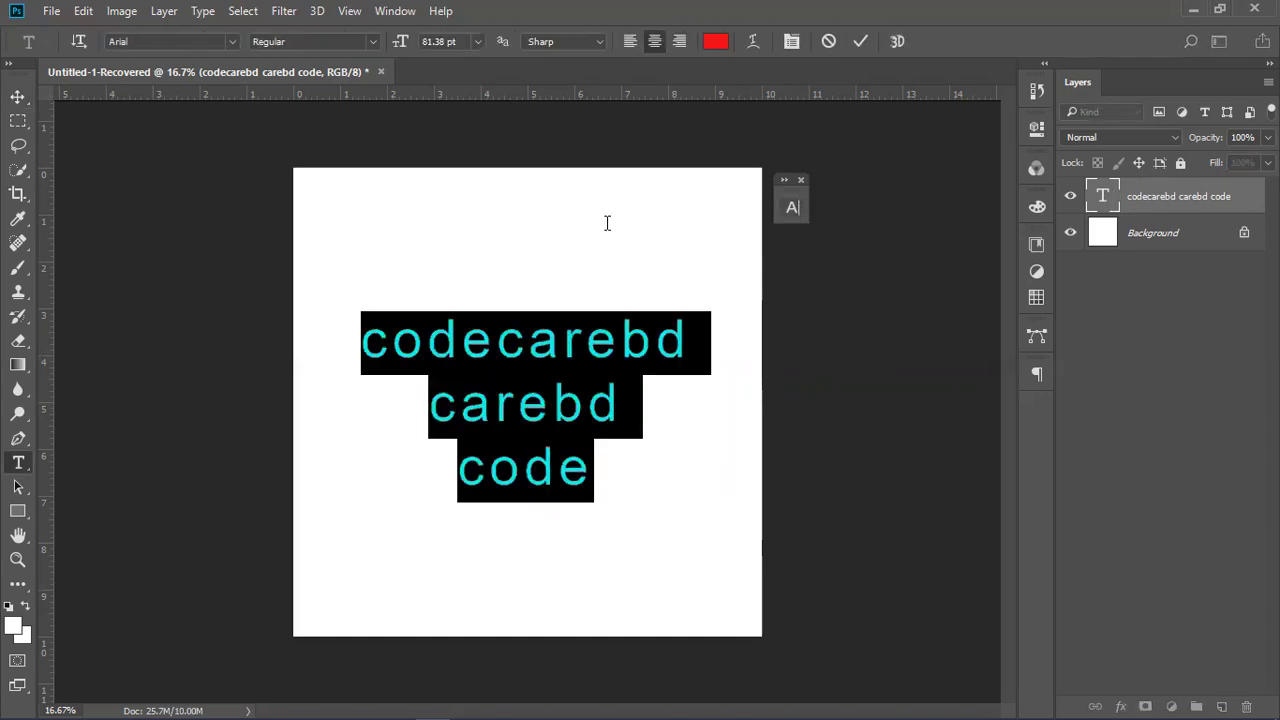
left_click_drag(600, 199, 818, 250)
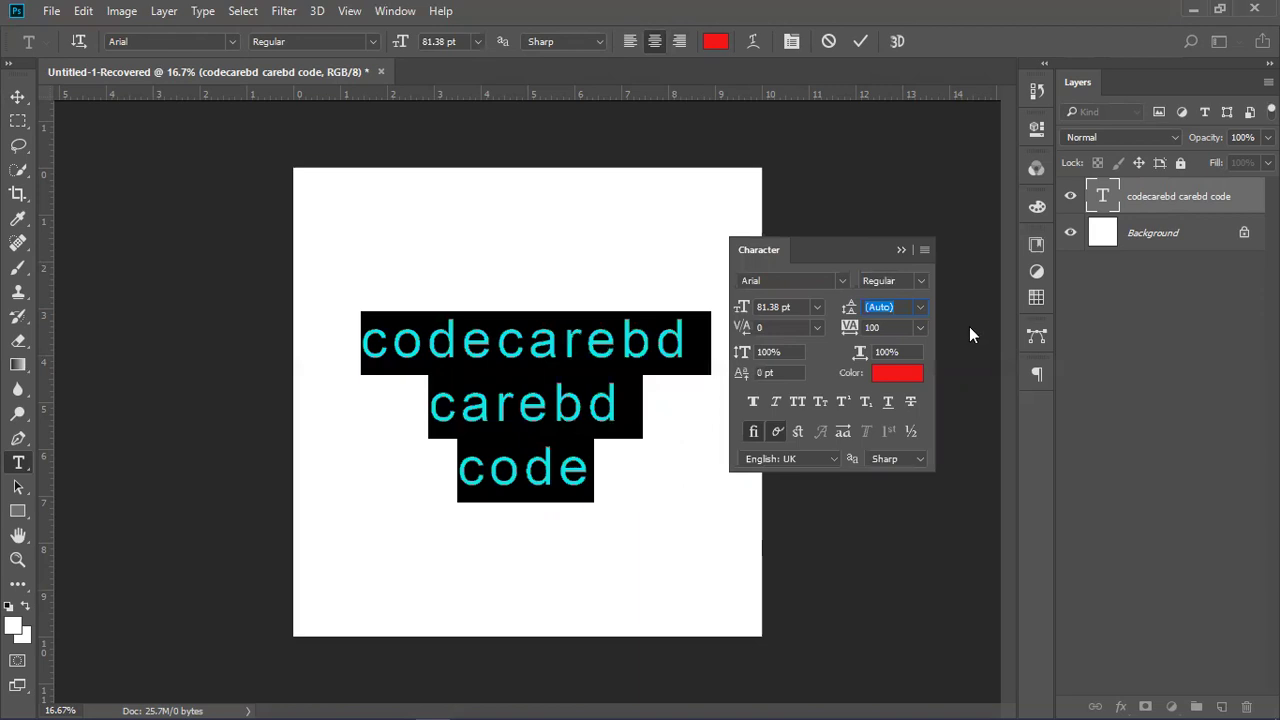
mouse_move(928, 336)
left_mouse_down()
mouse_move(947, 333)
mouse_move(885, 334)
mouse_move(950, 325)
left_mouse_up()
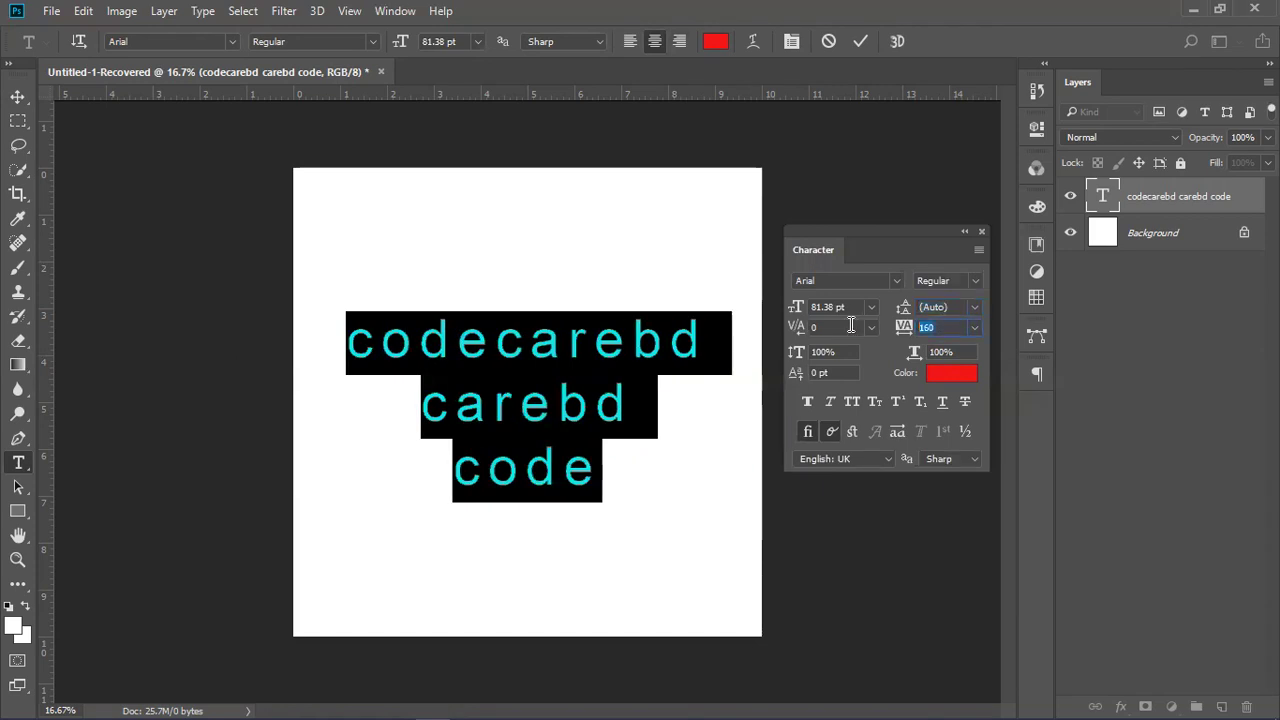
type("0")
key("Return")
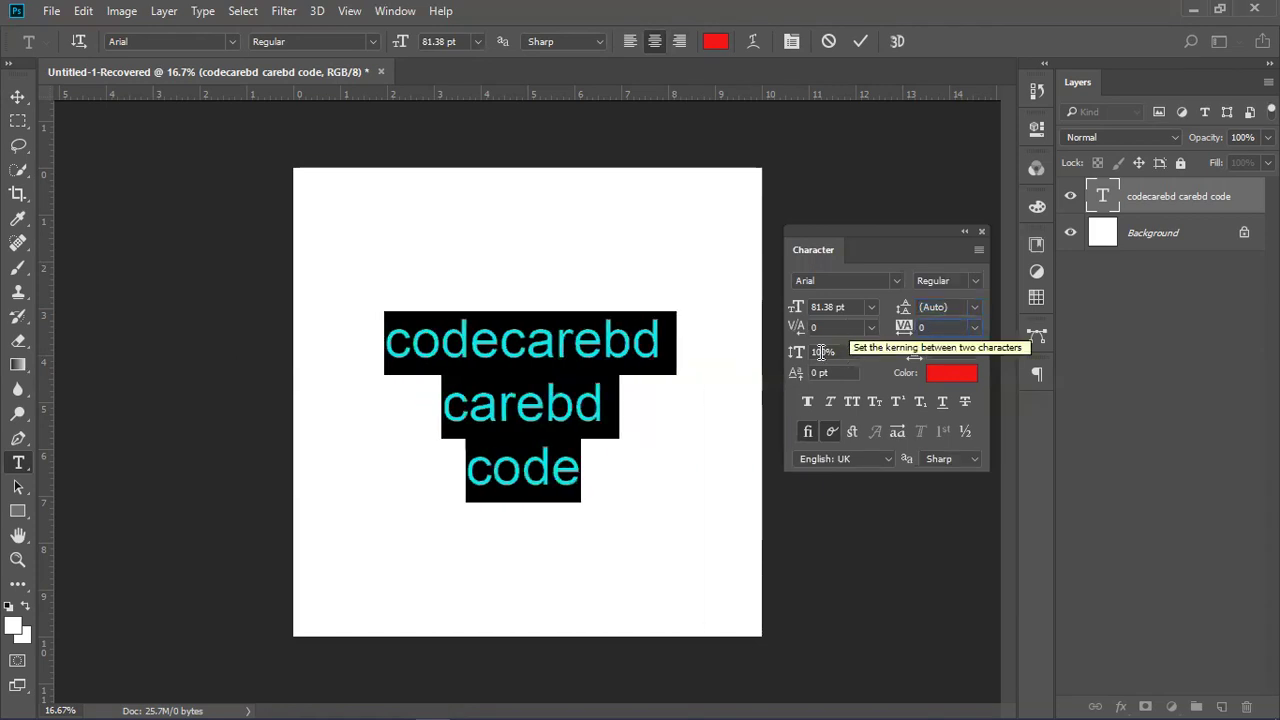
Try a vertical scale of 184% on the selected text and return it to 100%.
left_click_drag(793, 354, 860, 368)
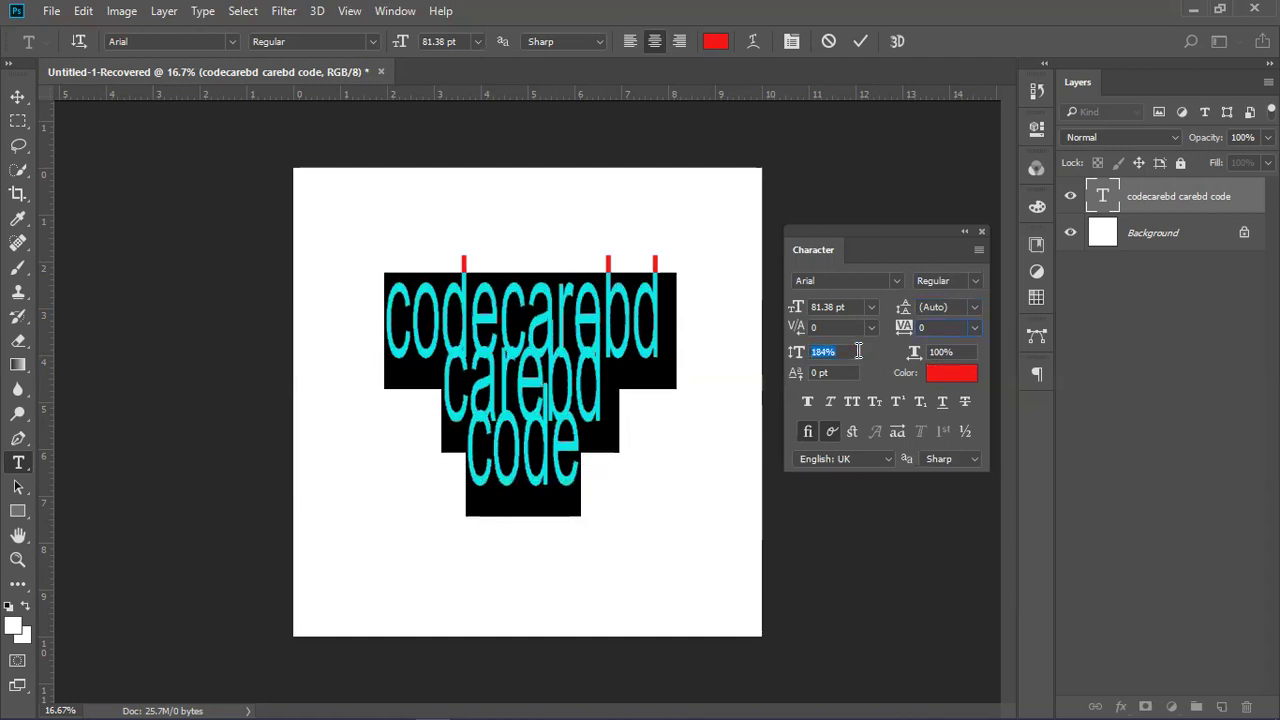
key("shift+Tab")
key("shift+Tab")
type("1")
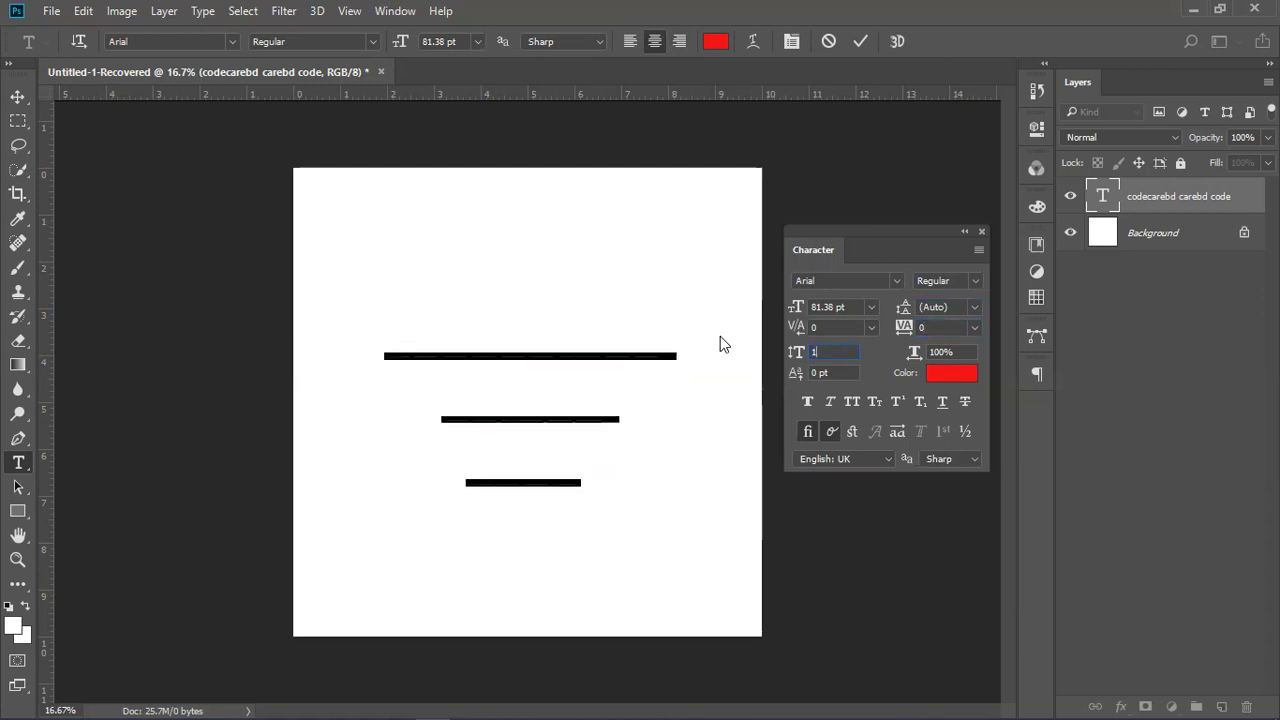
type("00")
key("Return")
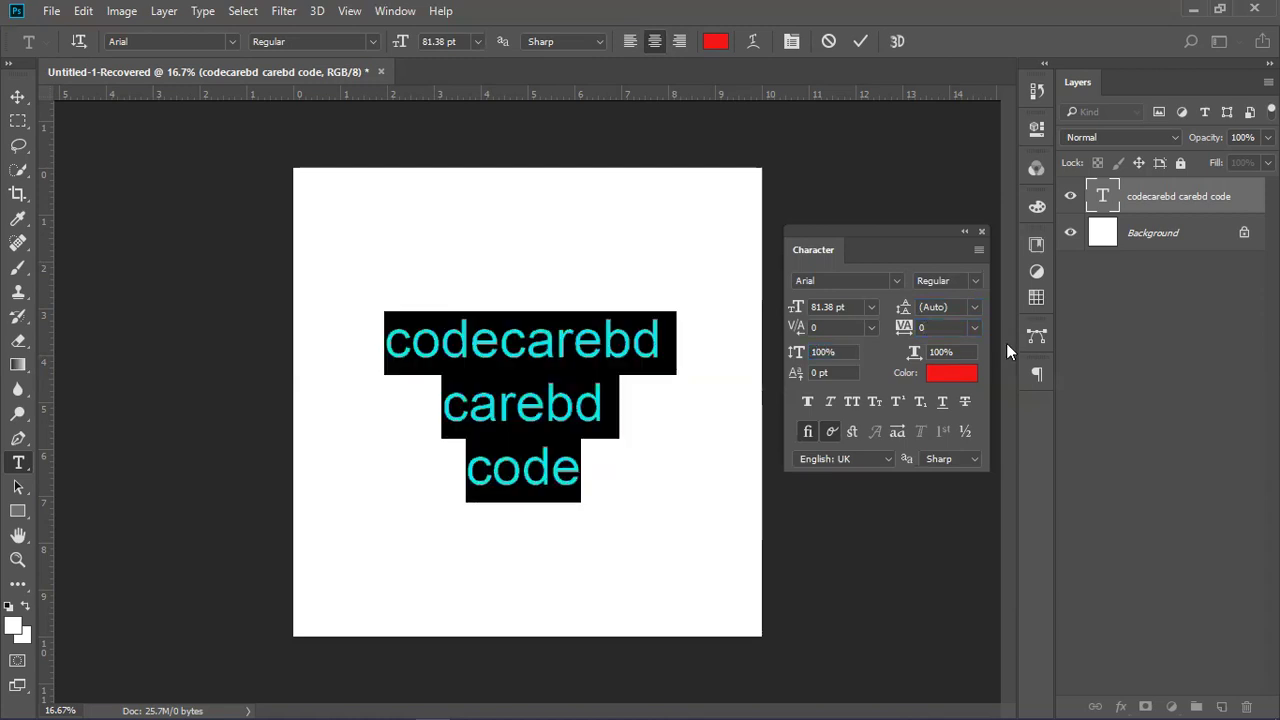
Try a horizontal scale of 118% on the selected text and return it to 100%.
left_click_drag(916, 360, 940, 349)
type("118")
key("Return")
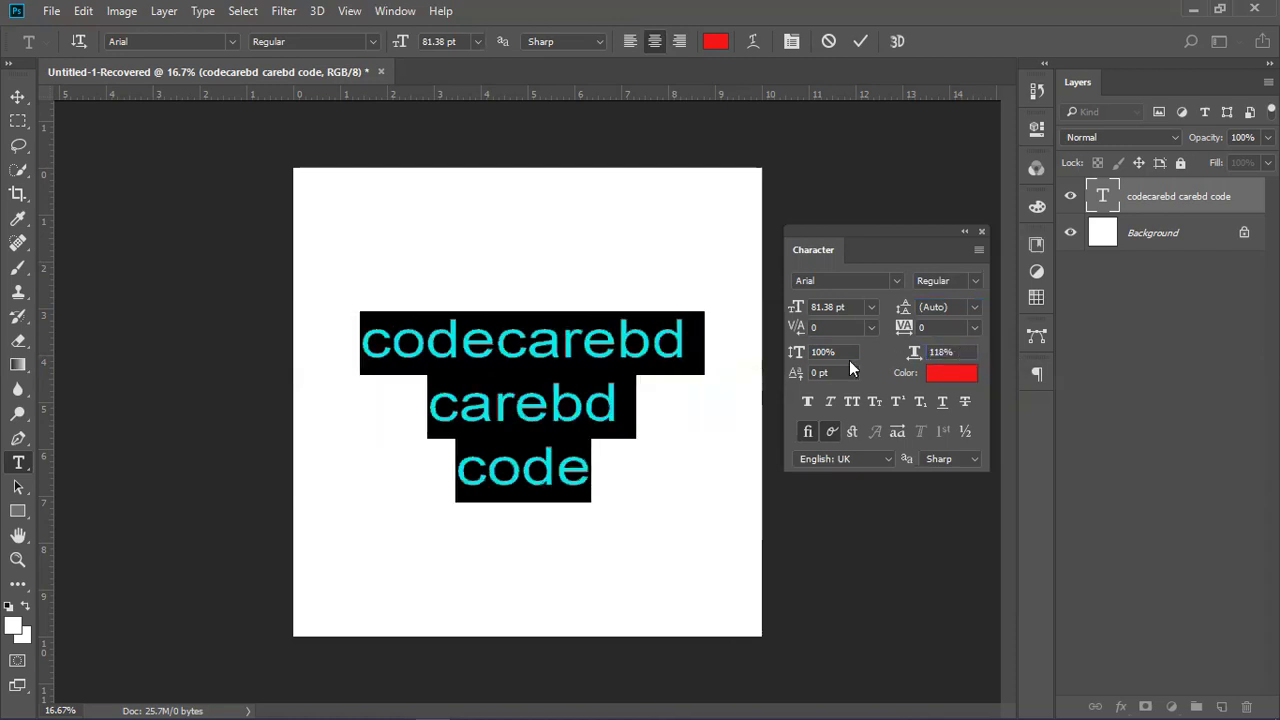
type("10")
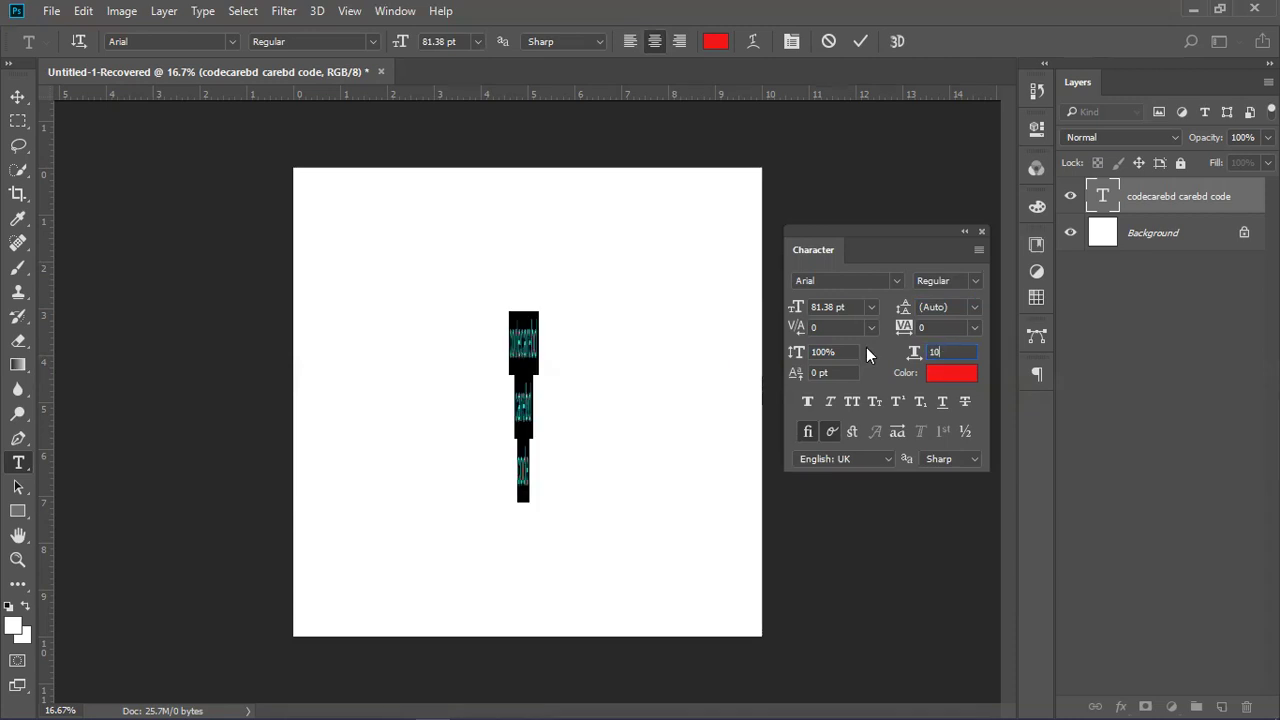
type("0")
key("Return")
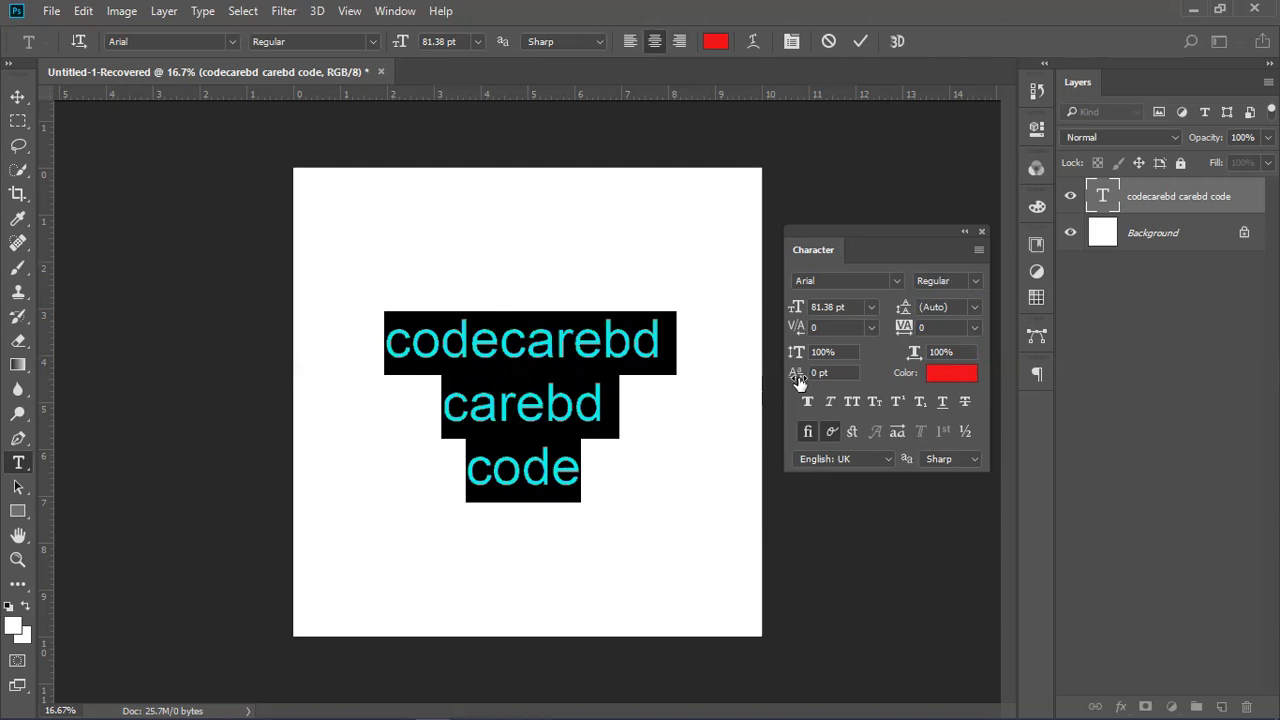
Try baseline shifts of 99 pt and 127 pt on the selected text and return it to 0 pt.
left_click_drag(824, 380, 854, 374)
type("99")
key("Return")
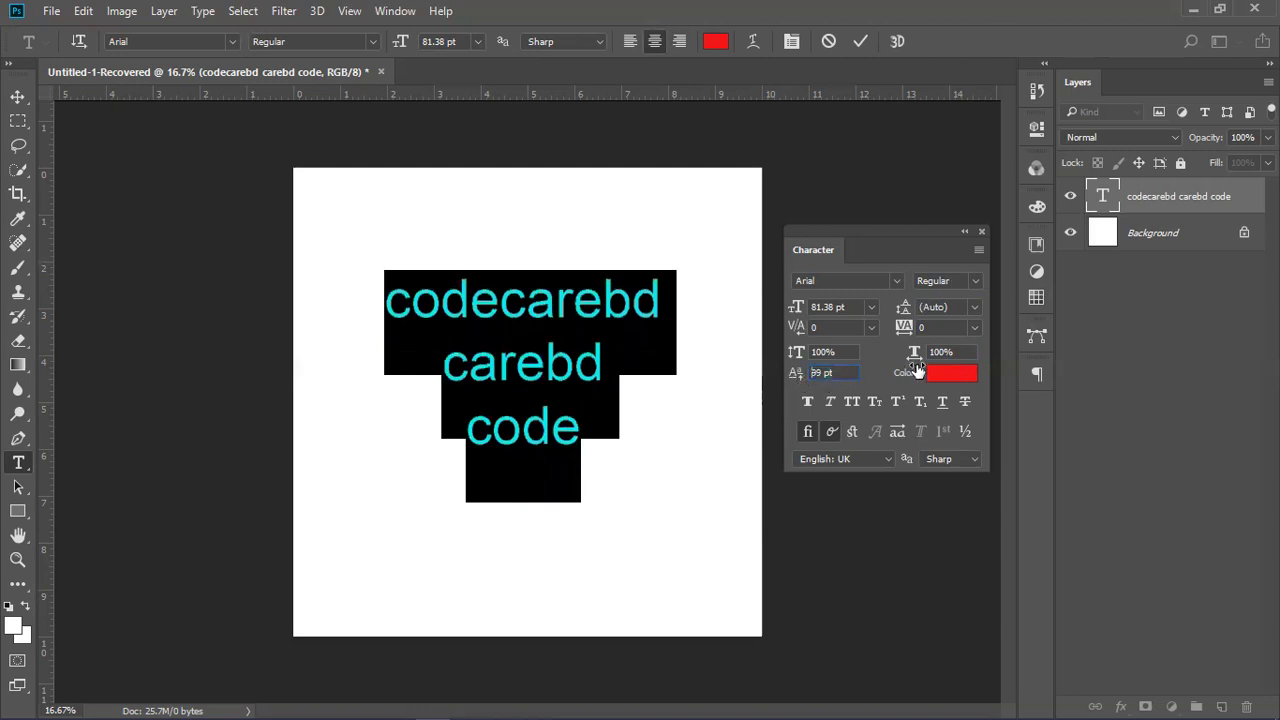
type("127")
key("Return")
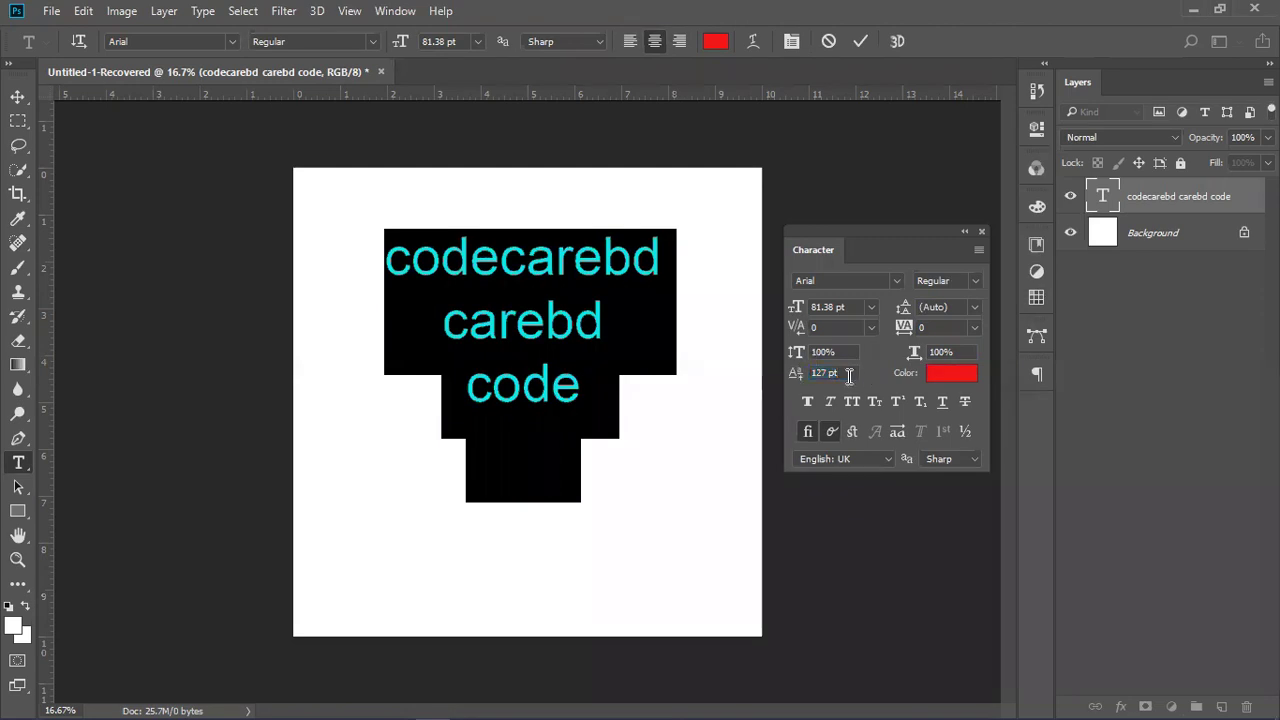
key("Return")
type("0")
key("Return")
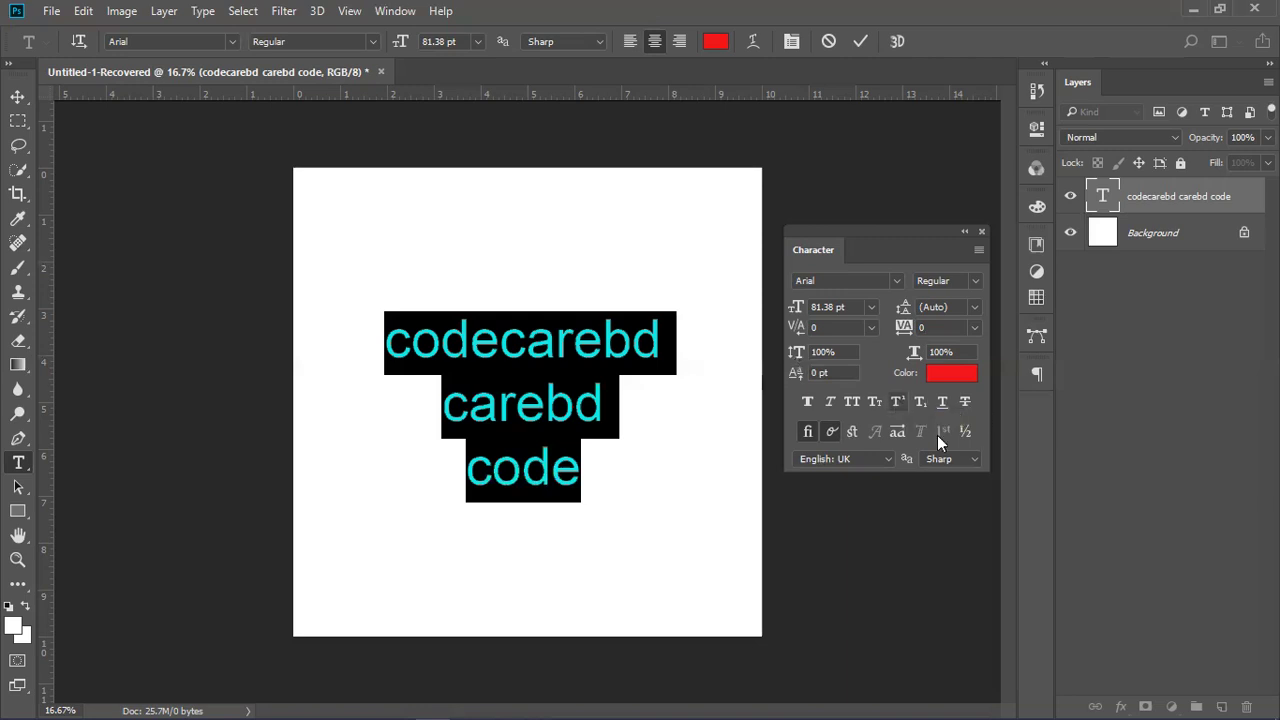
Select the final "d" of the first line and try the Underline style on it.
left_click(632, 330)
left_click(659, 342, "shift")
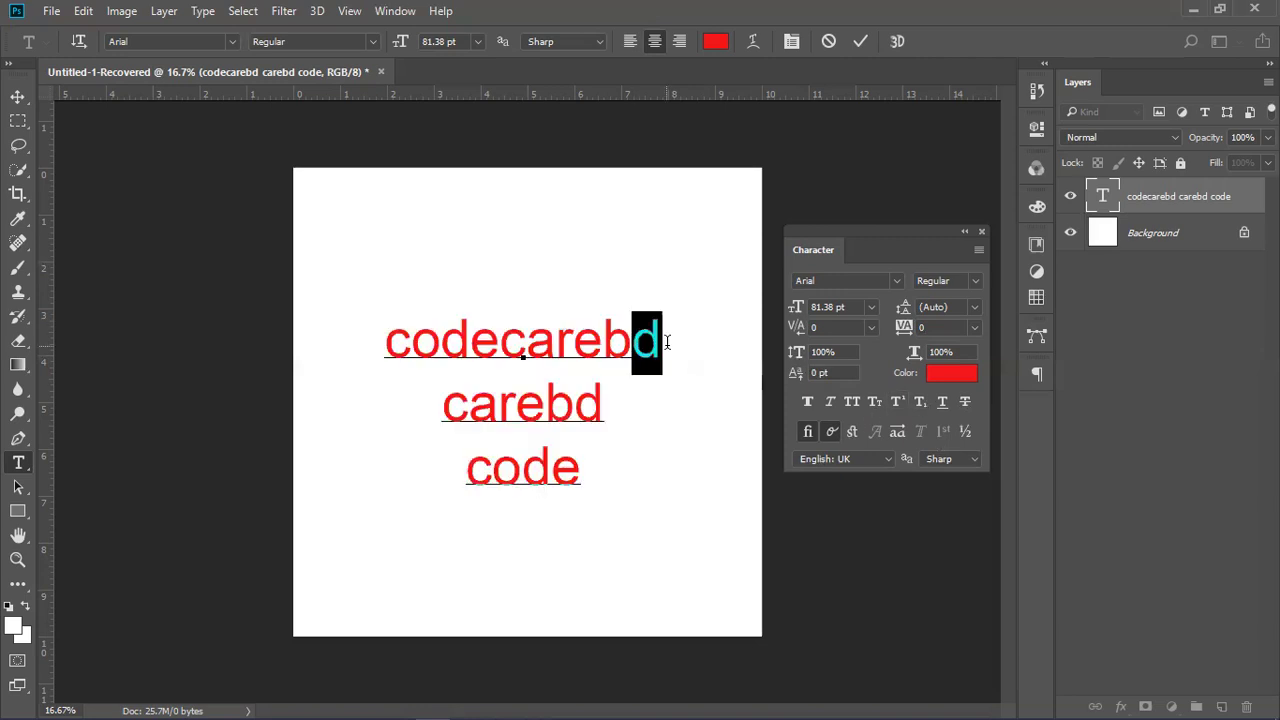
left_click(942, 403)
Select all three lines and try Faux Bold and Faux Italic in turn, switching each one off again.
key("ctrl+a")
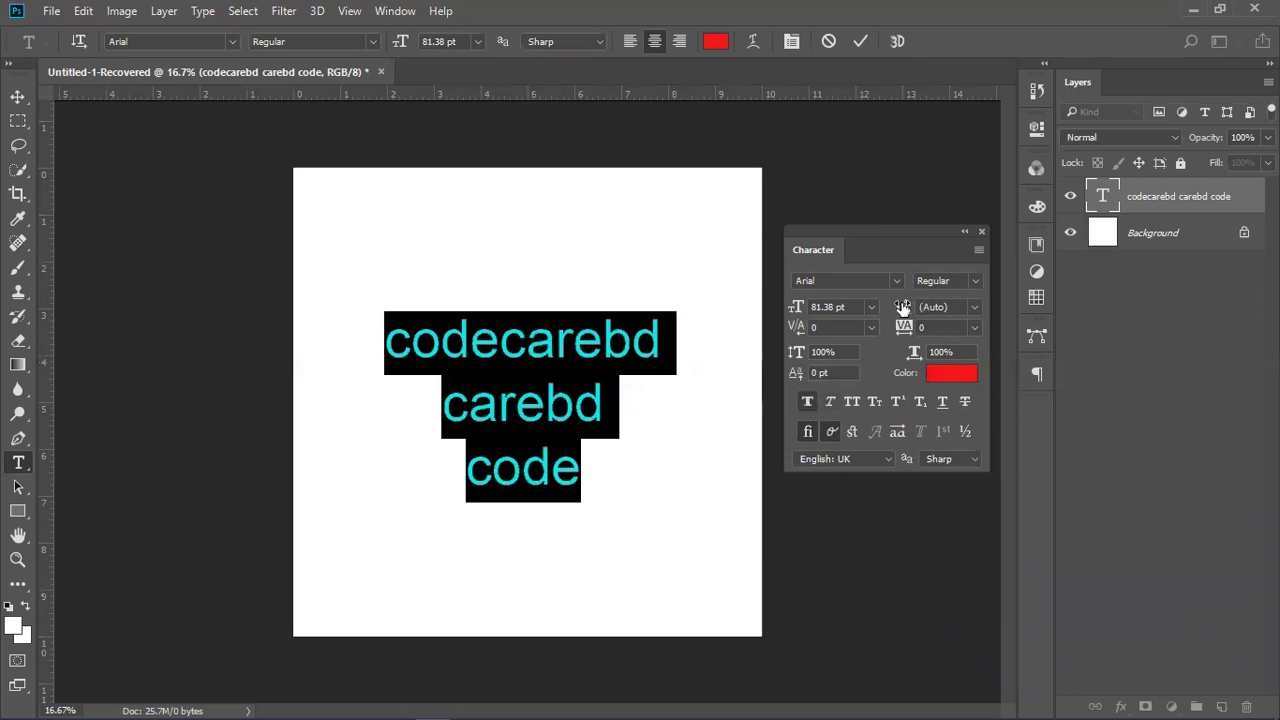
left_click(807, 401)
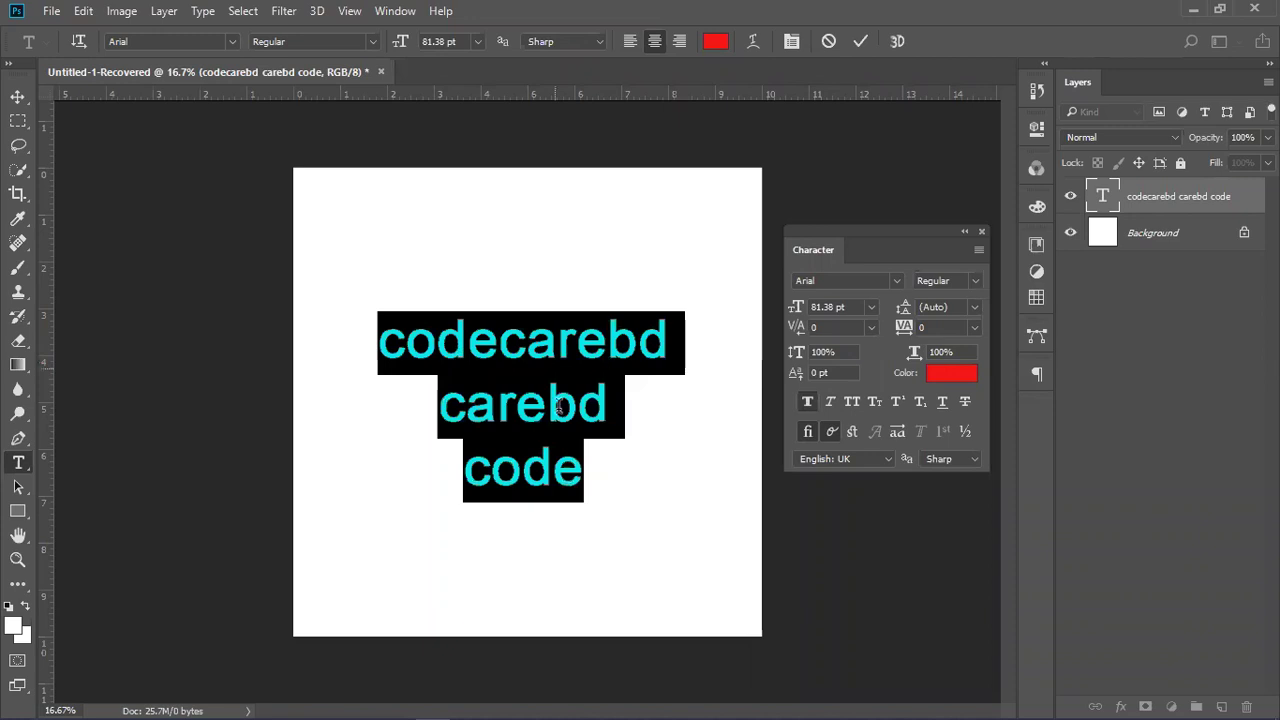
left_click(807, 401)
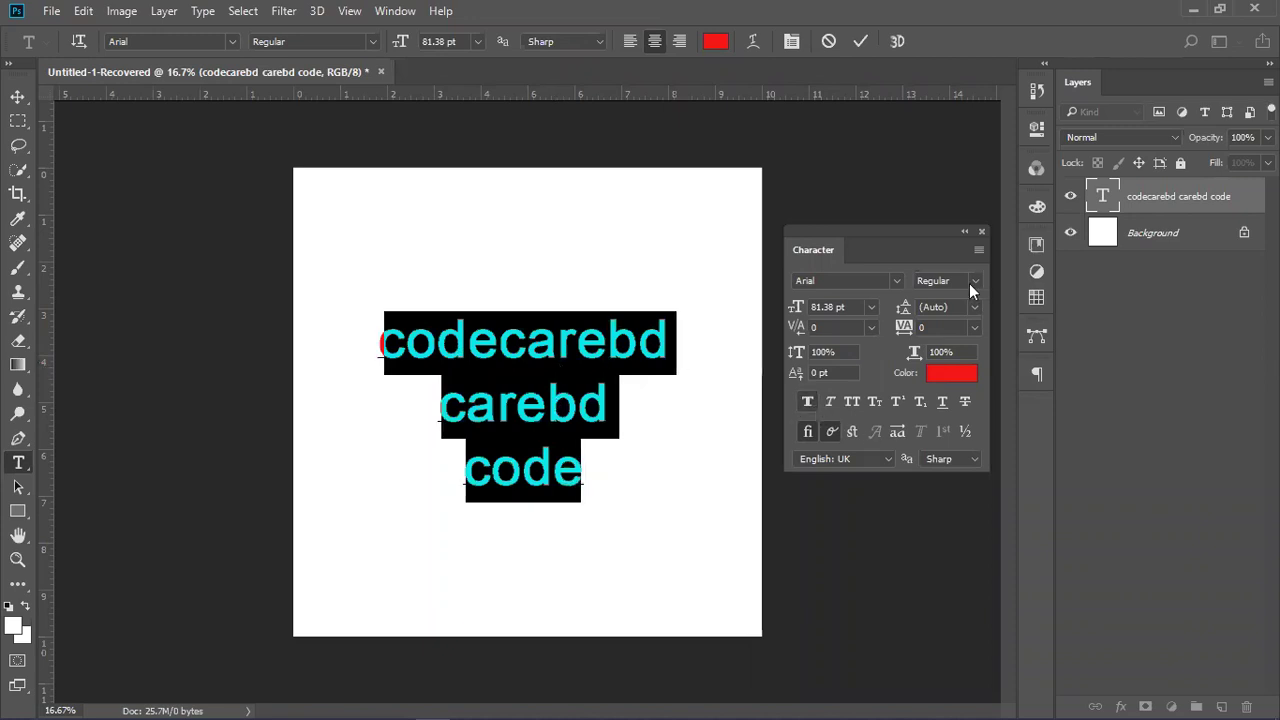
left_click(832, 401)
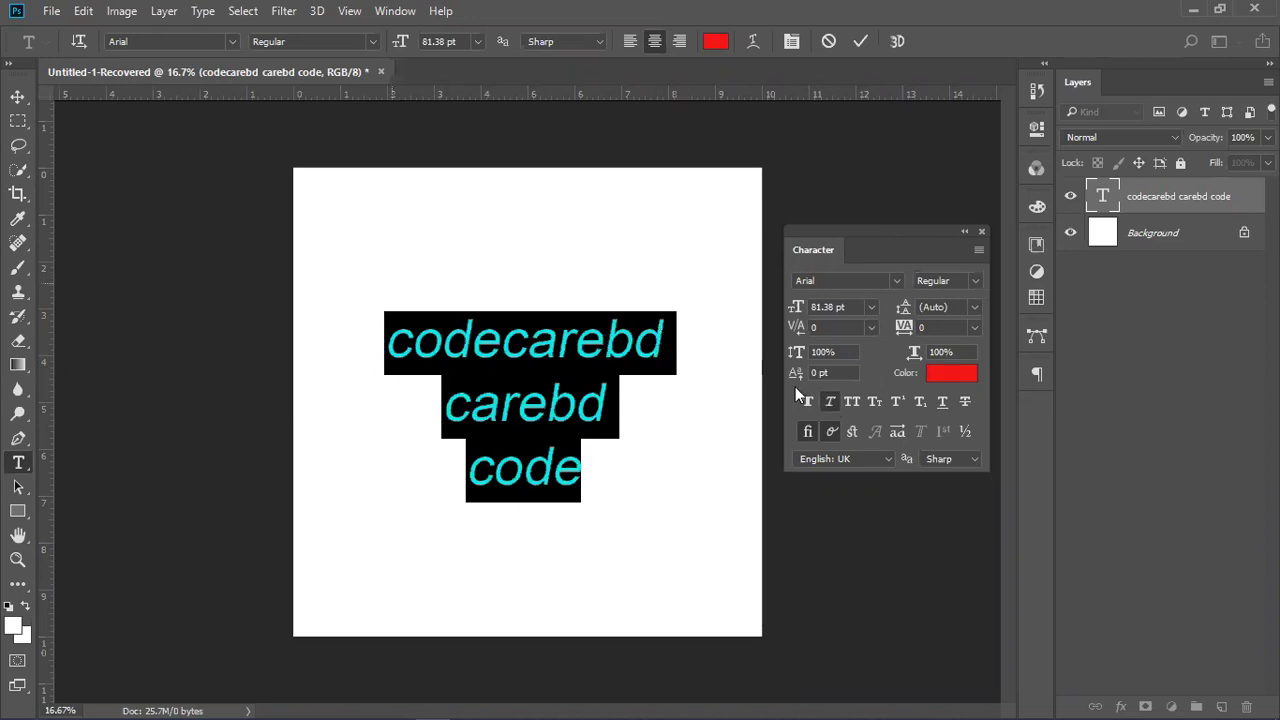
left_click(832, 400)
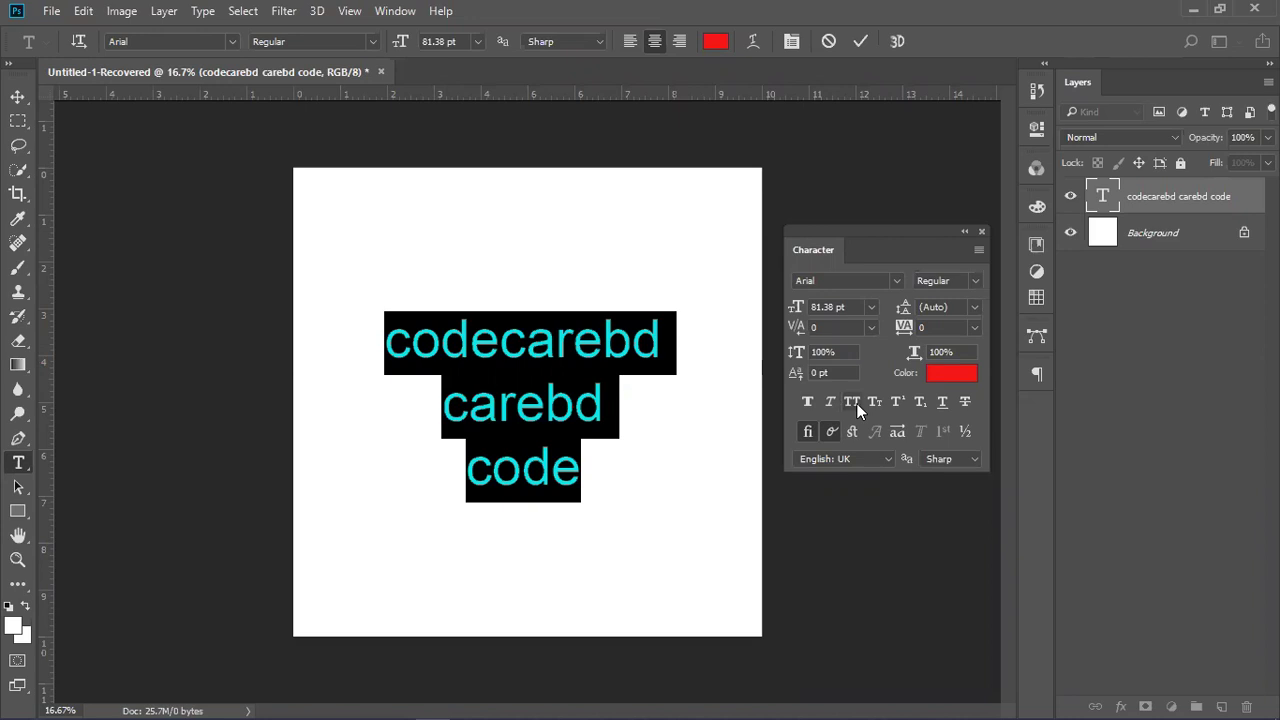
Try All Caps and Small Caps on the three selected lines, reverting each to normal lowercase.
left_click(853, 403)
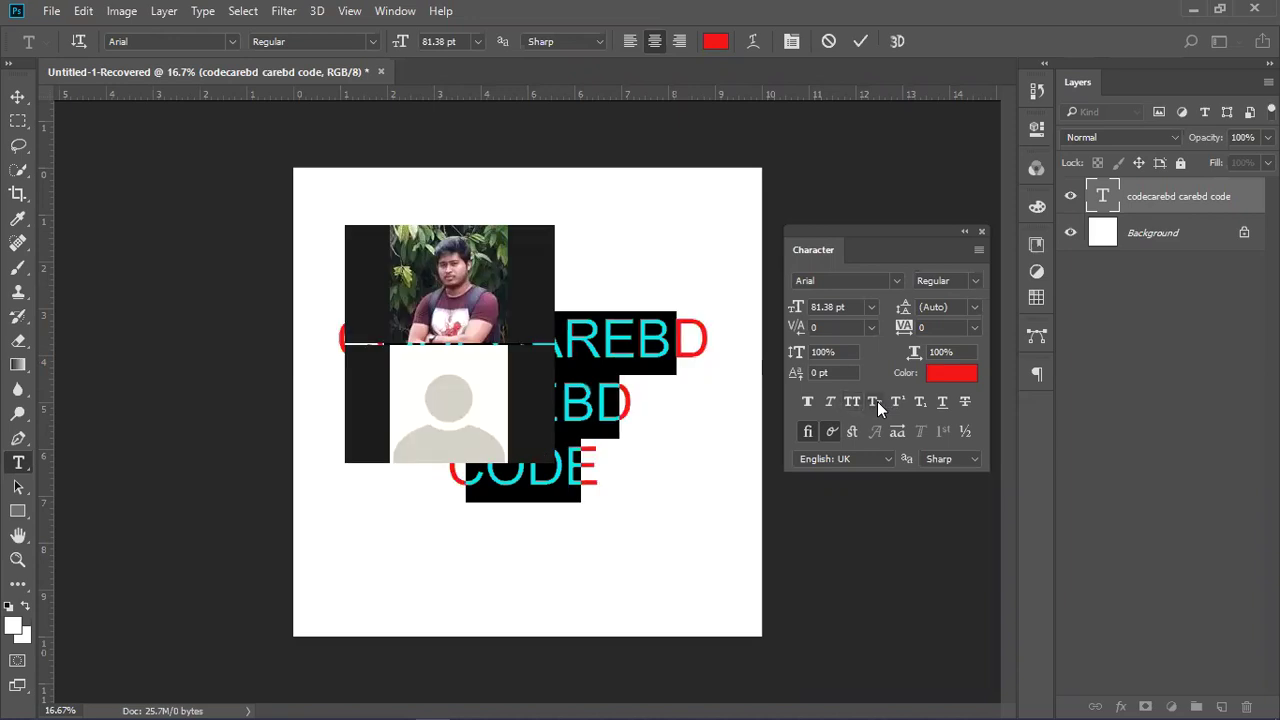
key("ctrl+z")
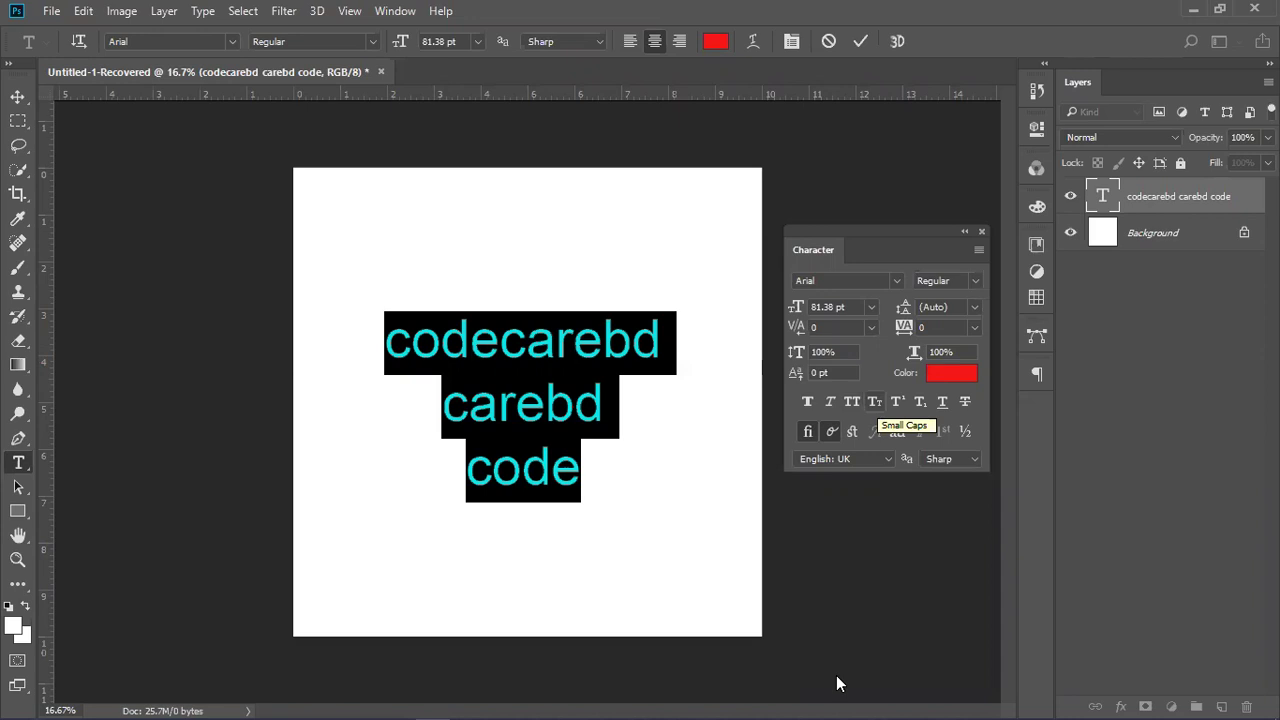
left_click(879, 400)
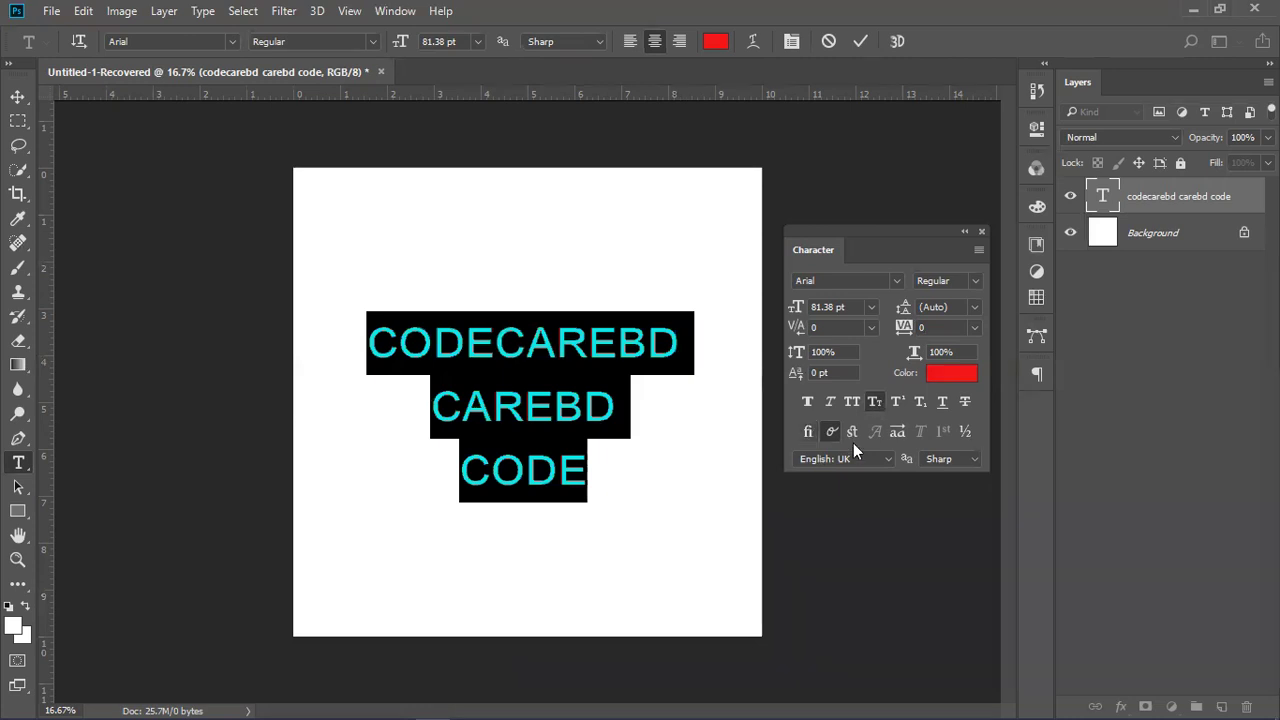
left_click(812, 430)
left_click(875, 405)
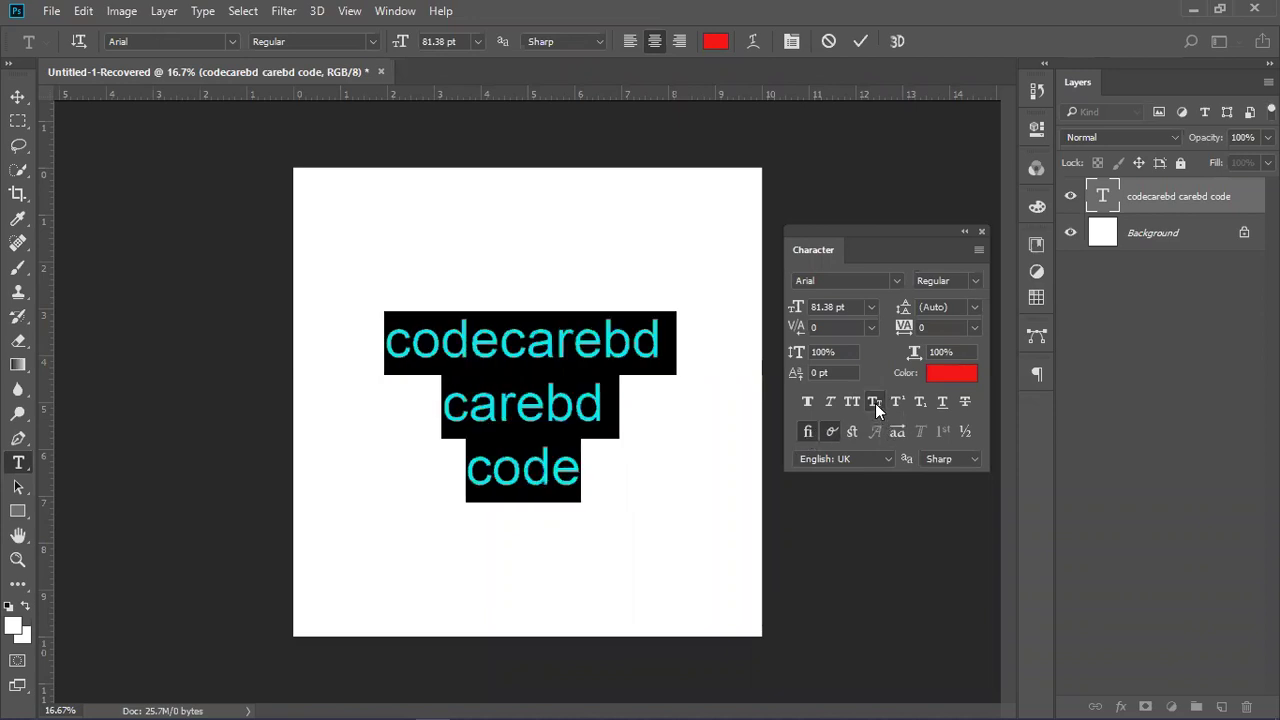
left_click(875, 403)
left_click(875, 403)
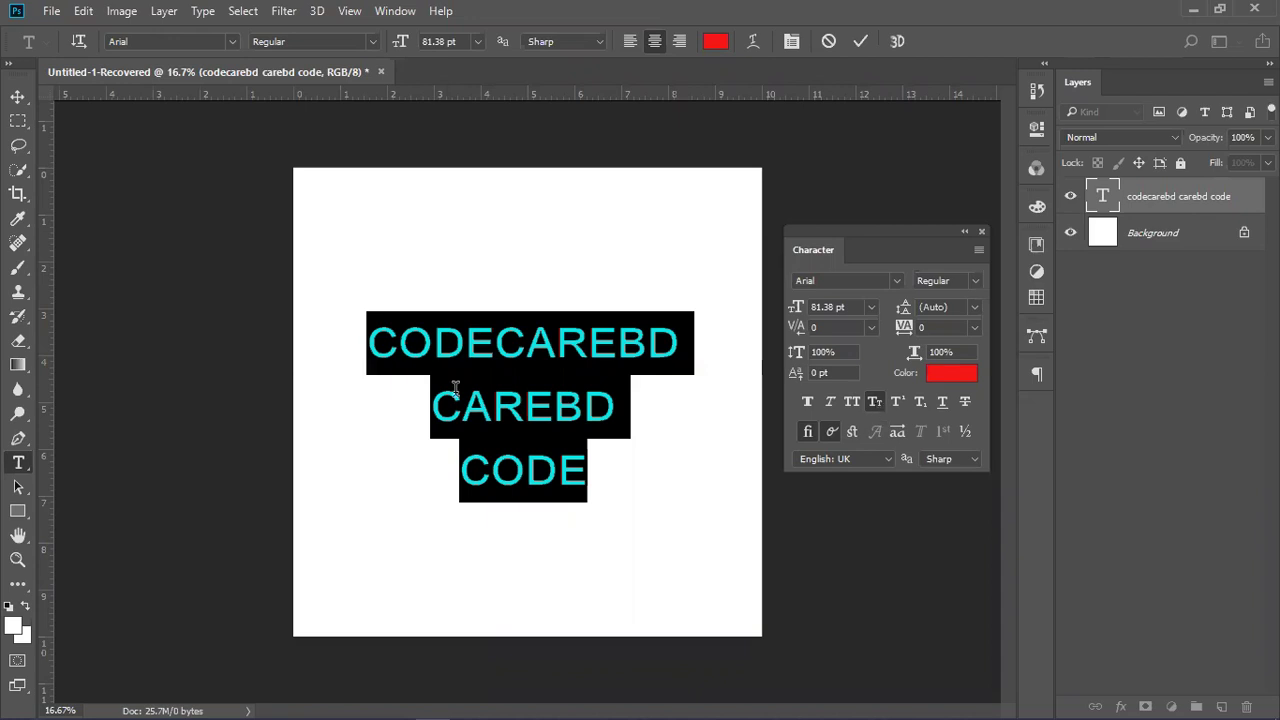
Replace everything after the first letter of the top line with "CODE" and commit the text edit.
left_click(419, 343)
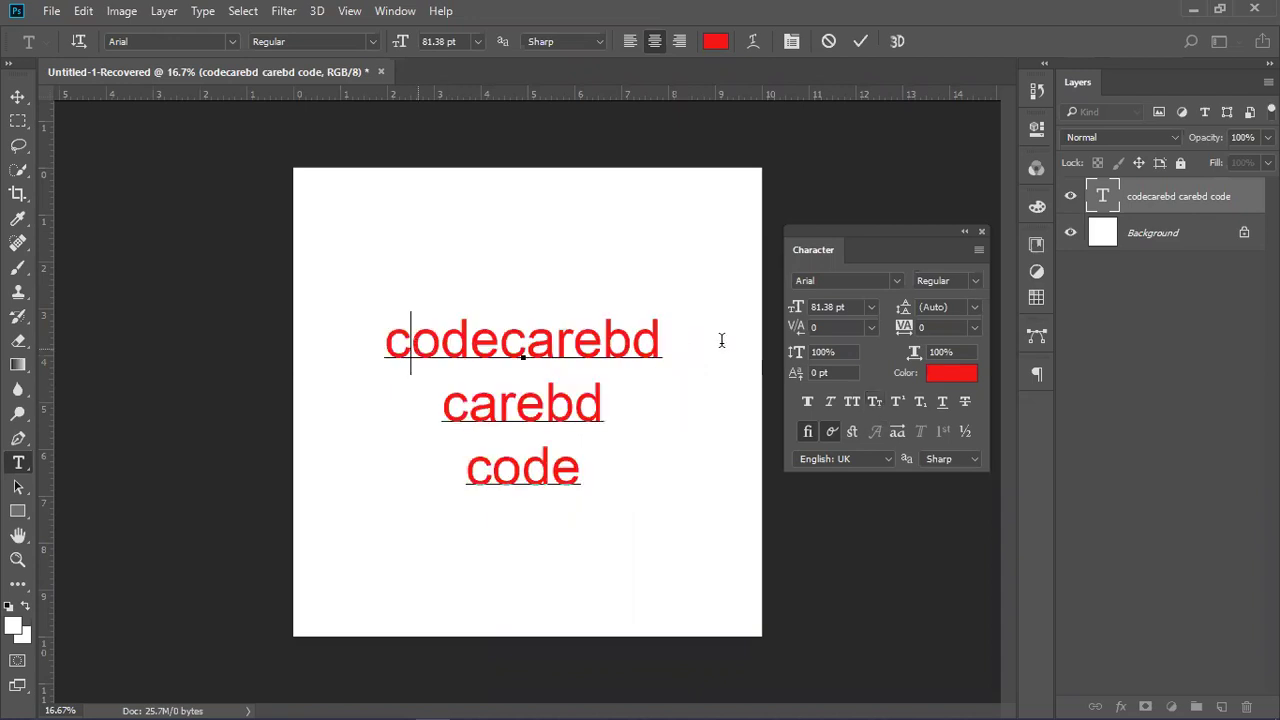
left_click(722, 349, "shift")
key("BackSpace")
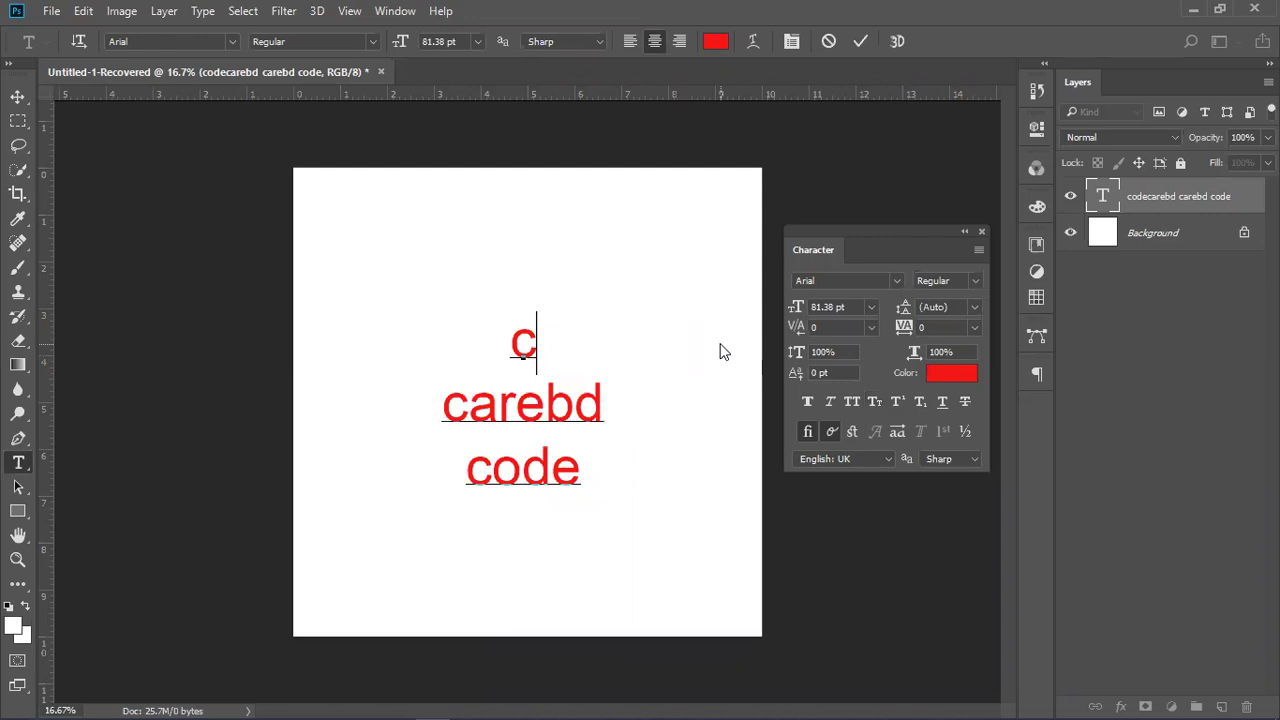
type("C")
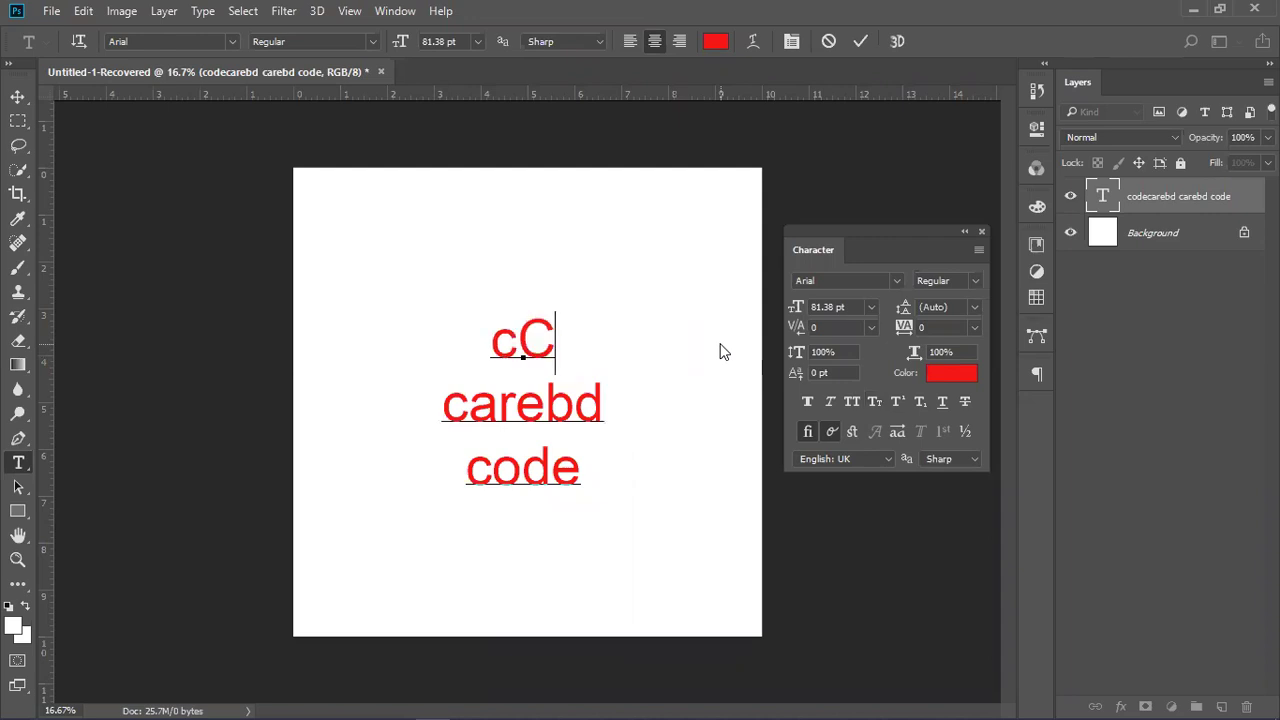
type("OSW")
key("BackSpace")
key("BackSpace")
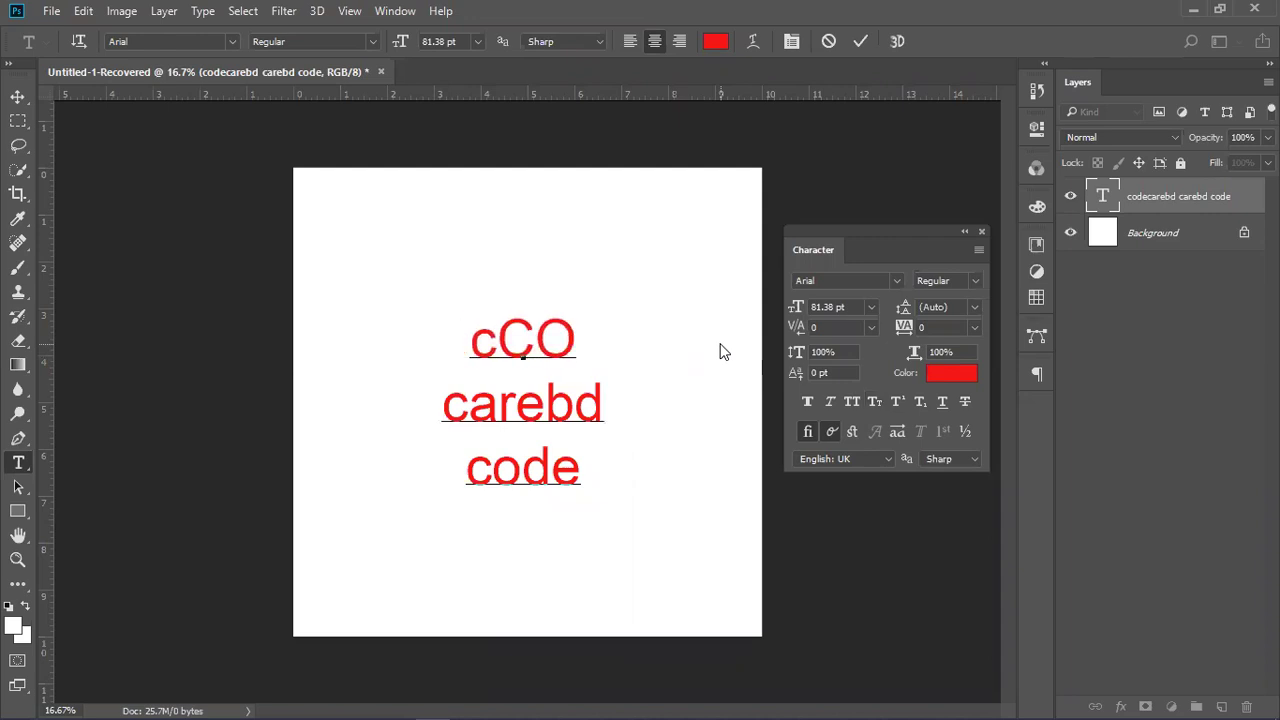
key("ctrl+z")
key("BackSpace")
key("Delete")
type("DE")
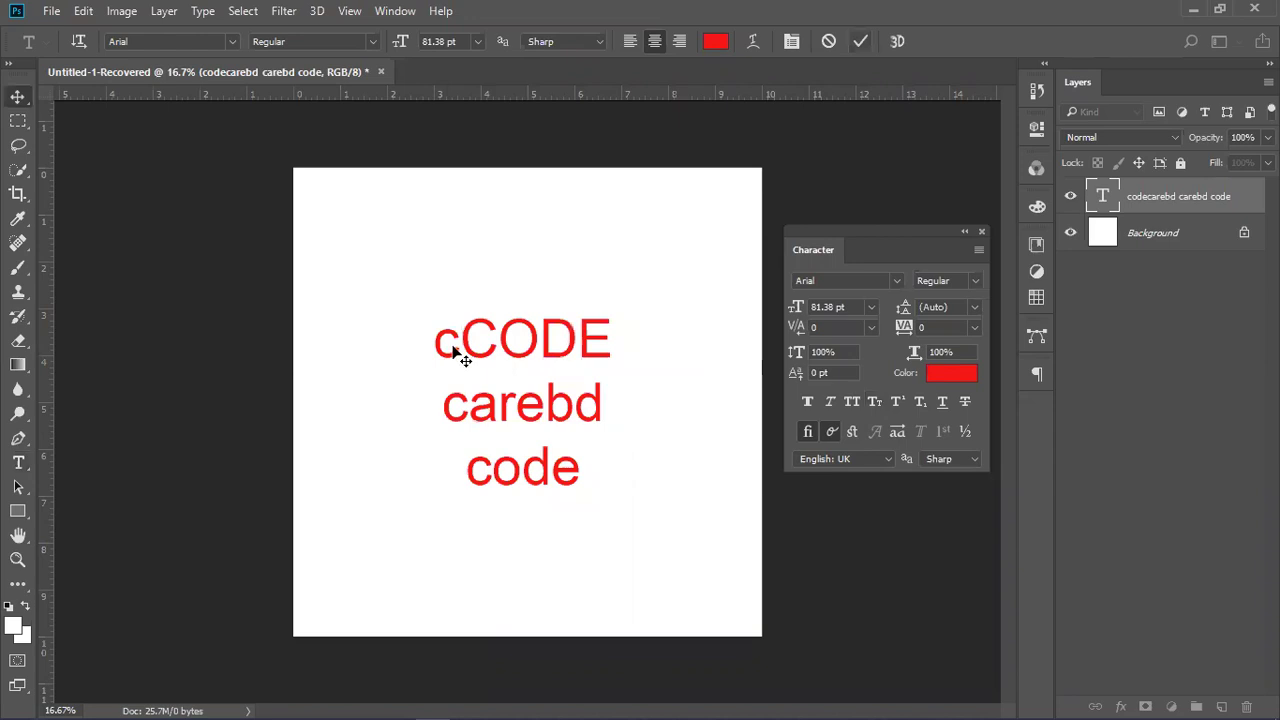
left_click(18, 96)
Select the word "cCODE" in the first line and apply Small Caps to it.
left_click(18, 462)
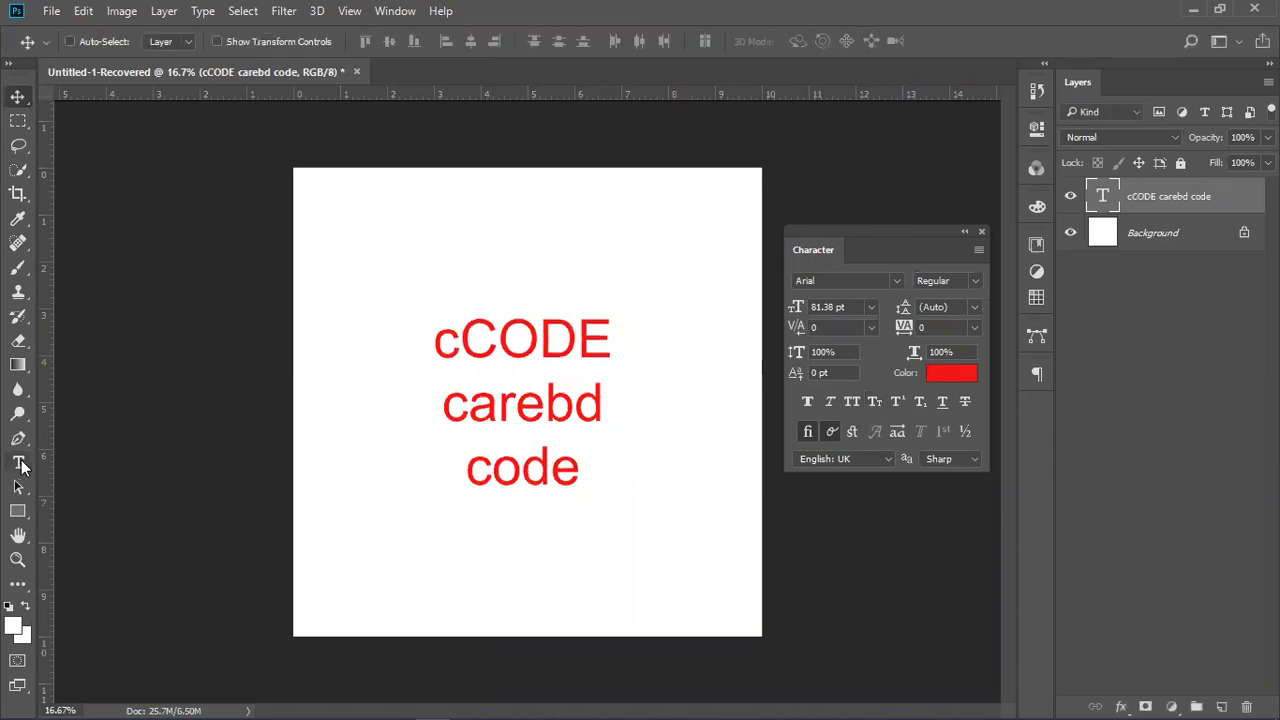
double_click(641, 316)
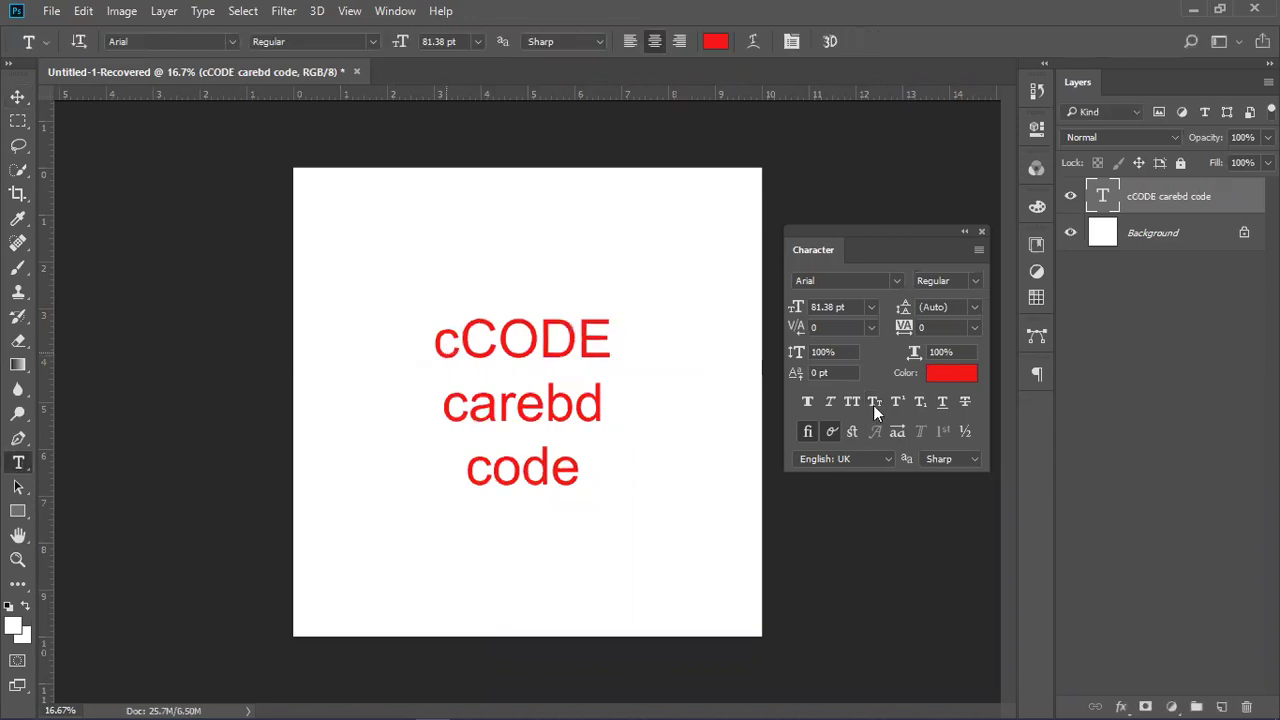
left_click(898, 401)
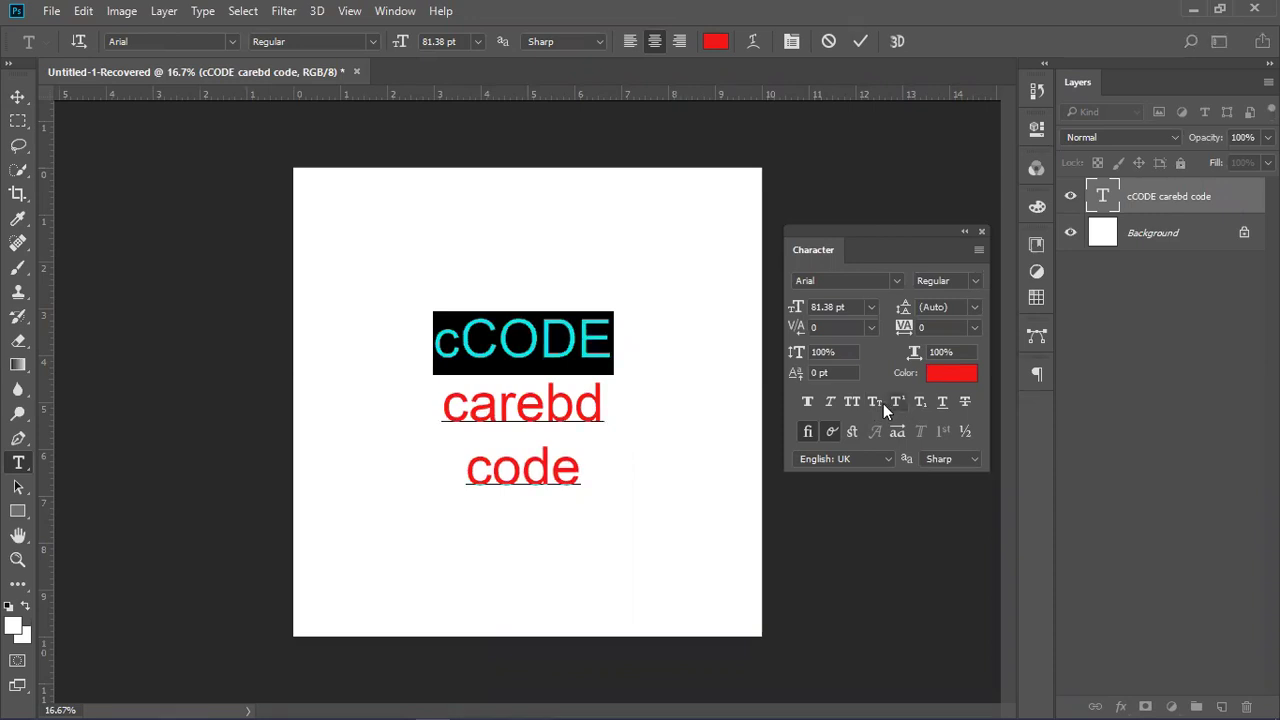
left_click(883, 403)
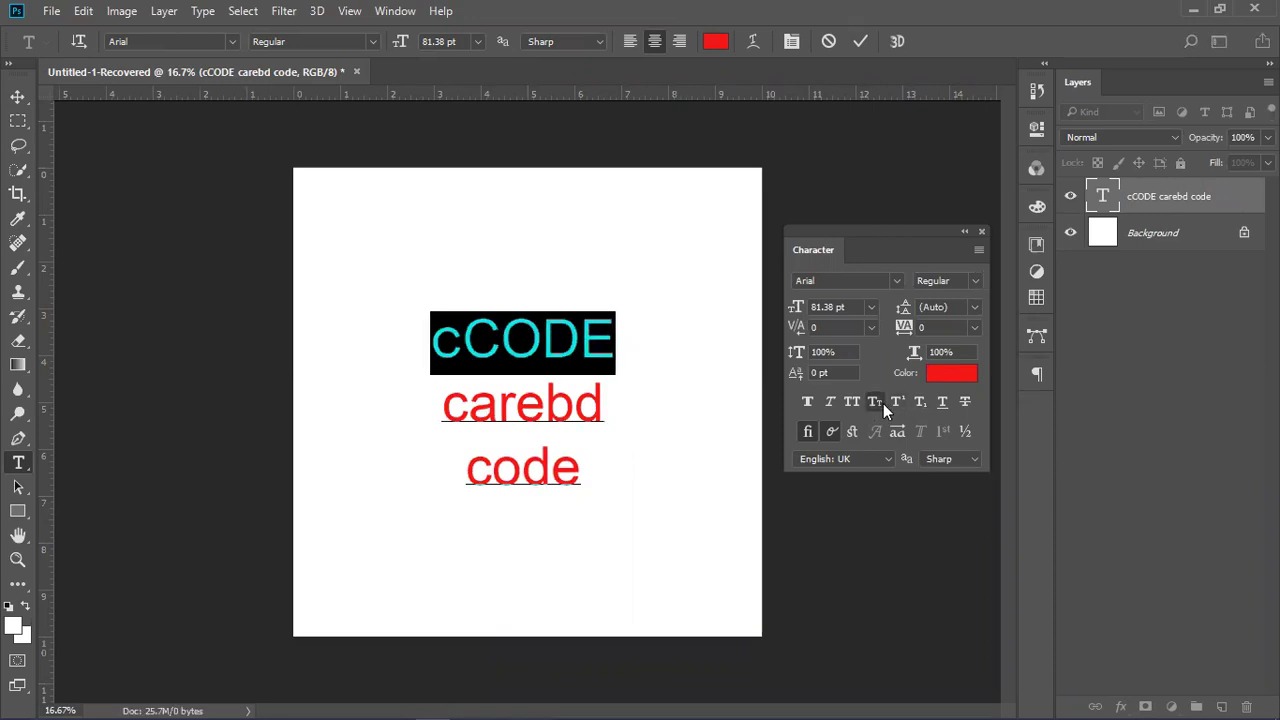
Delete everything after the first letter of the top line and retype it as "CODE".
left_click(459, 345)
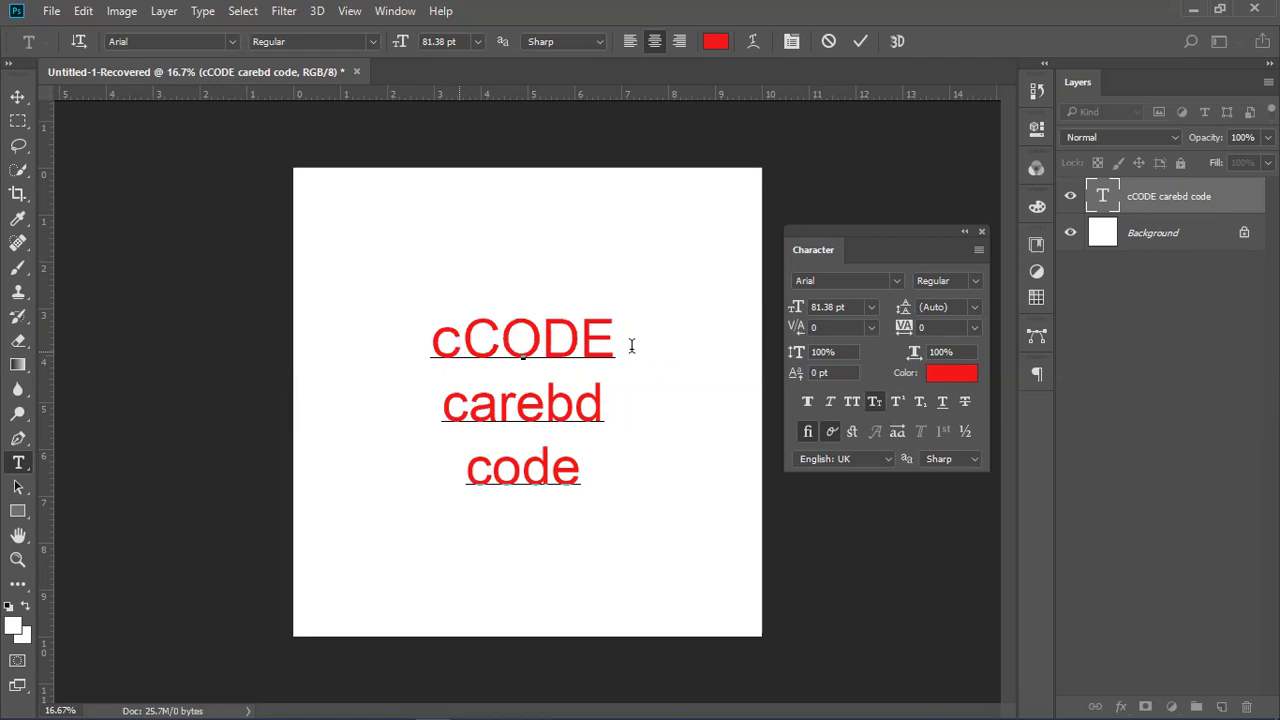
left_click(629, 346, "shift")
key("BackSpace")
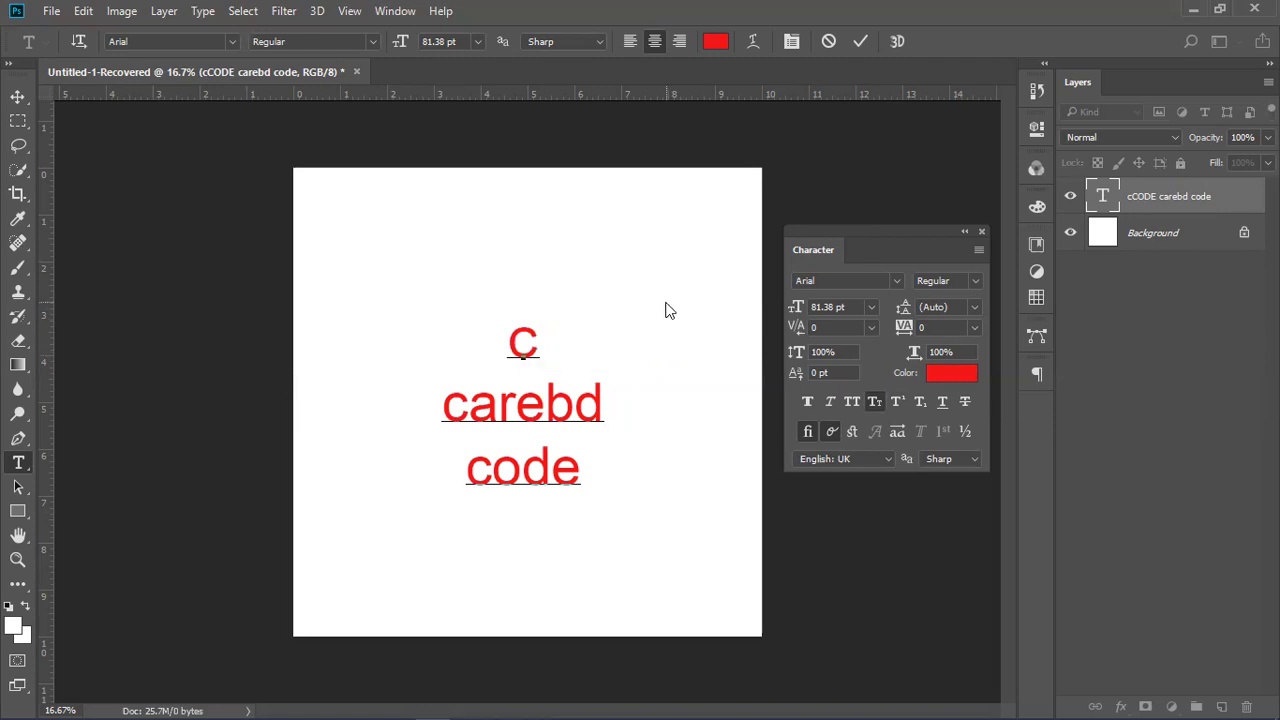
type("C")
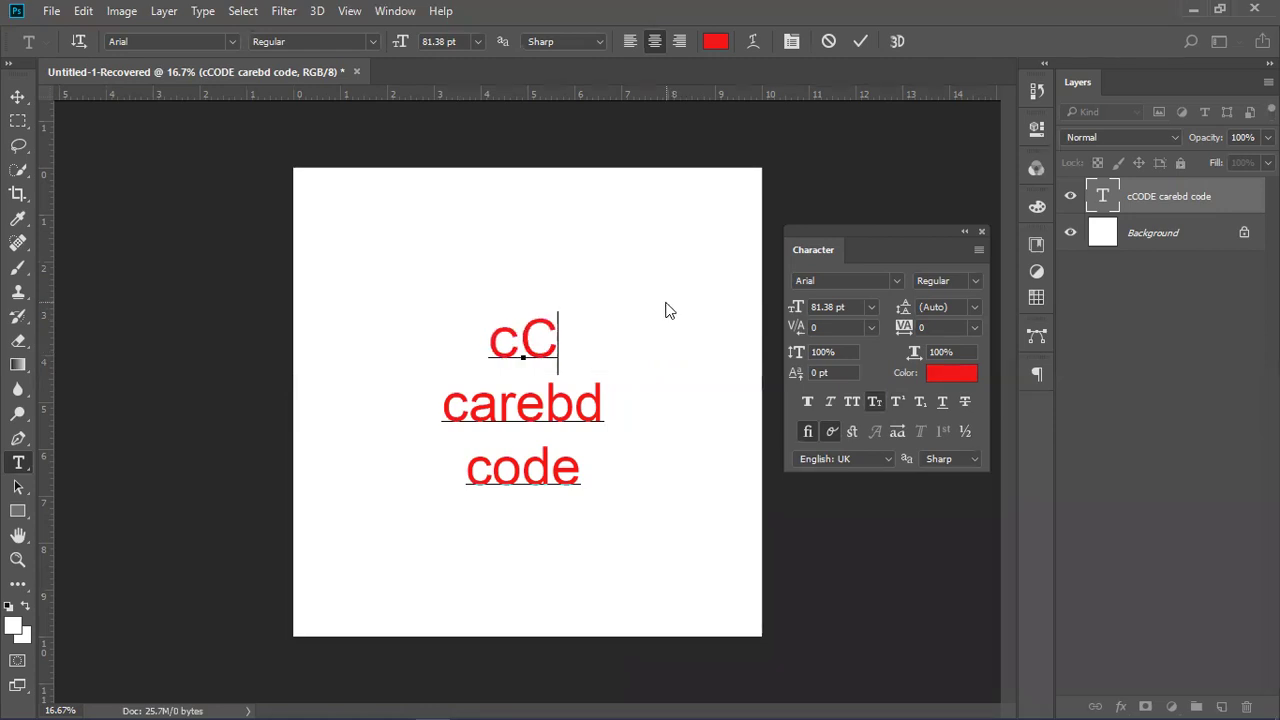
type("ODE")
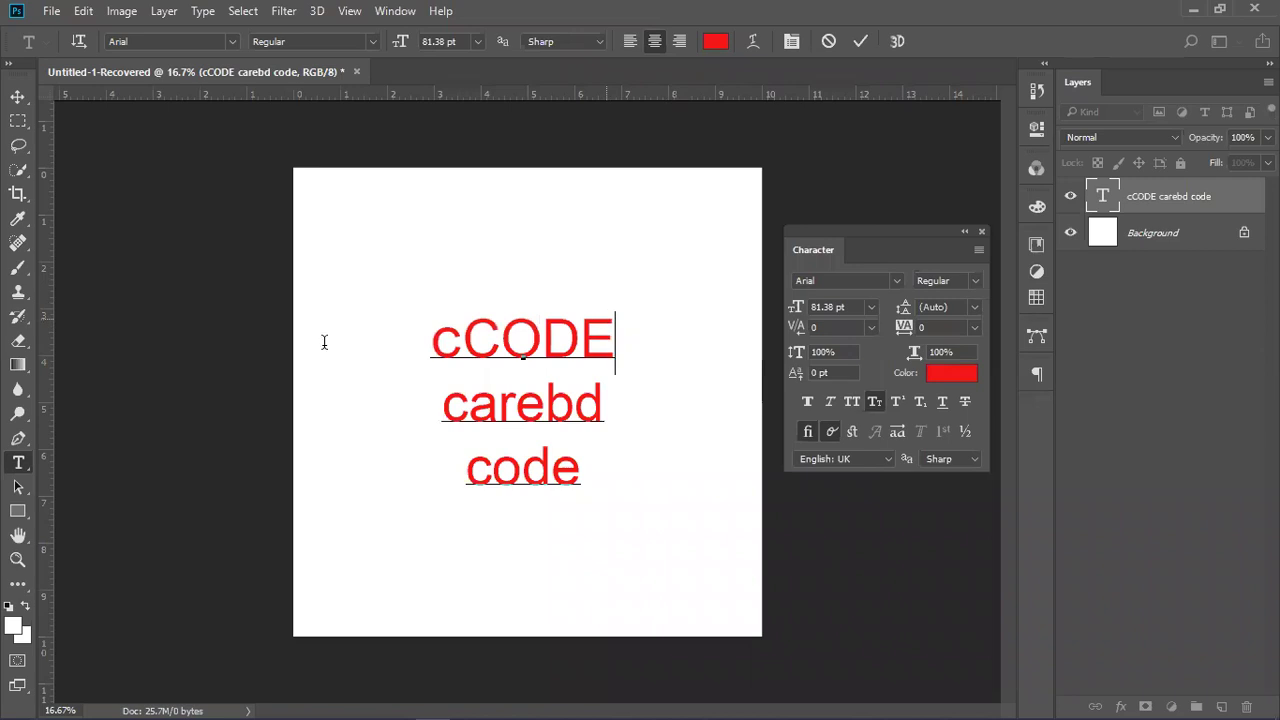
Clear the top line and replace its text with lowercase "codecarebd", without Small Caps.
key("shift+Home")
key("BackSpace")
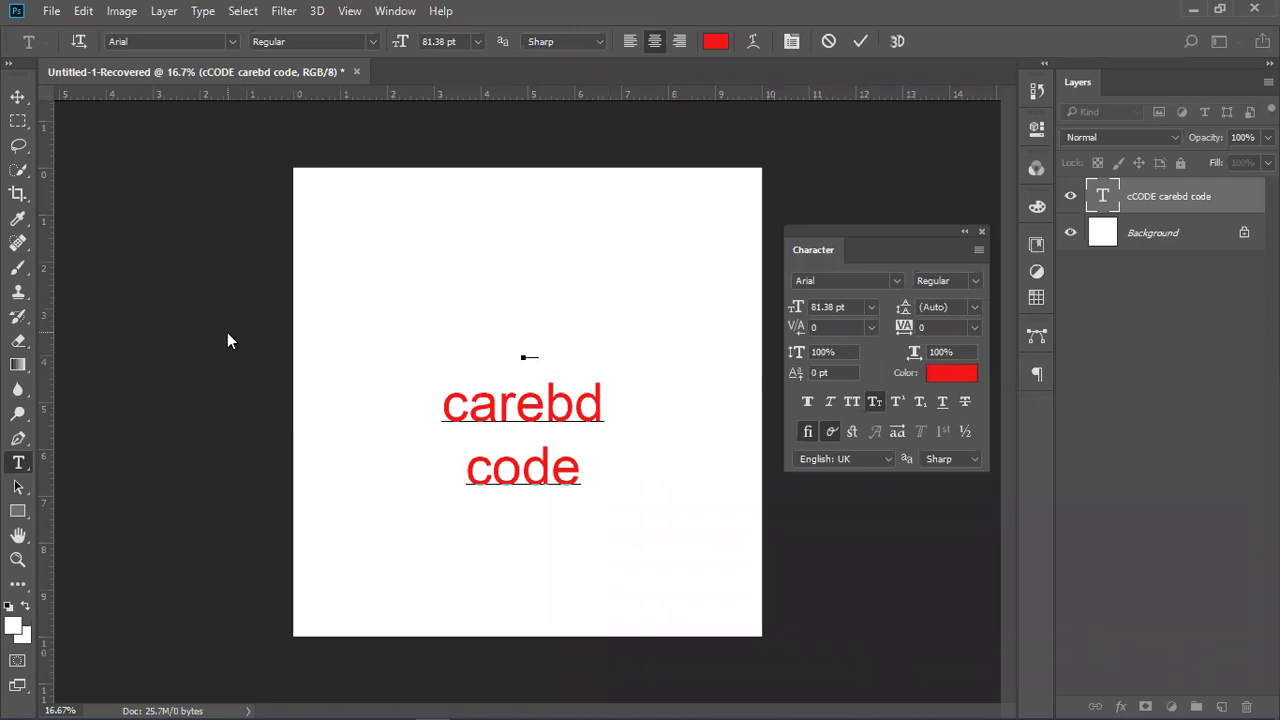
type("cODE")
key("Left")
key("Left")
key("BackSpace")
key("BackSpace")
key("Delete")
key("Delete")
type("cod")
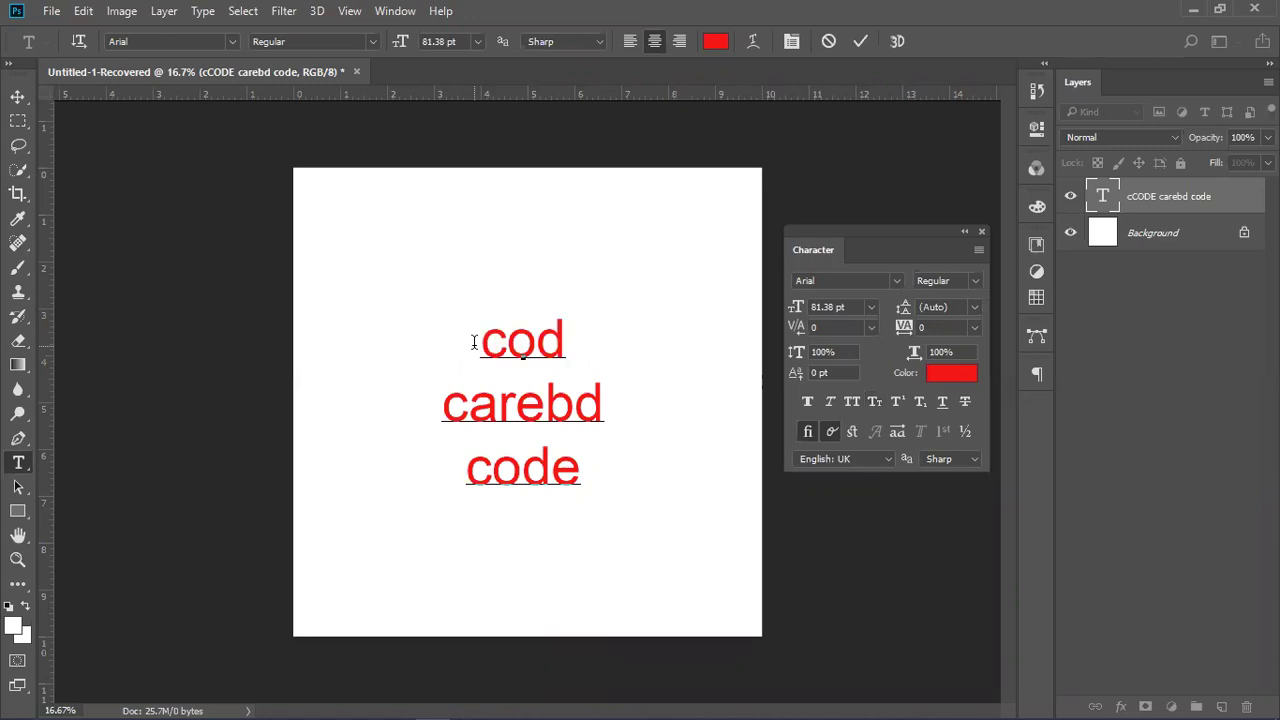
type("ecarebd")
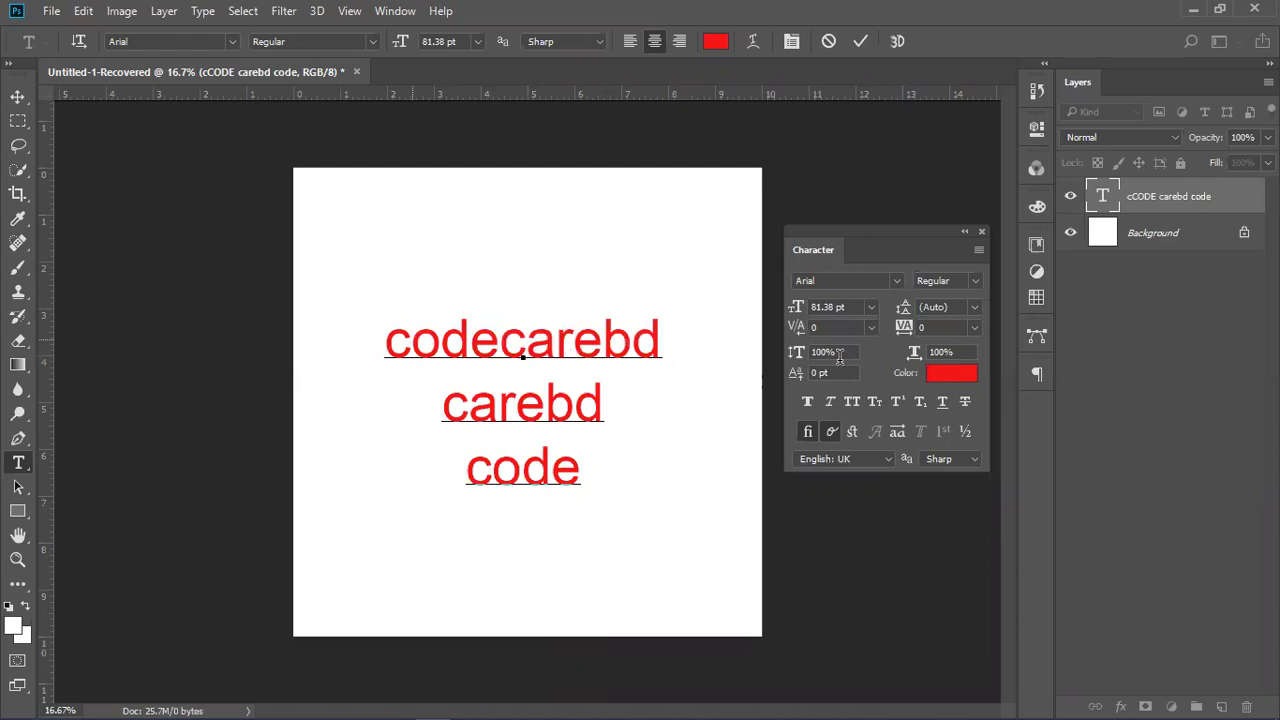
Apply Small Caps to the whole top line, and try Superscript on it before switching Superscript off again.
key("shift+Home")
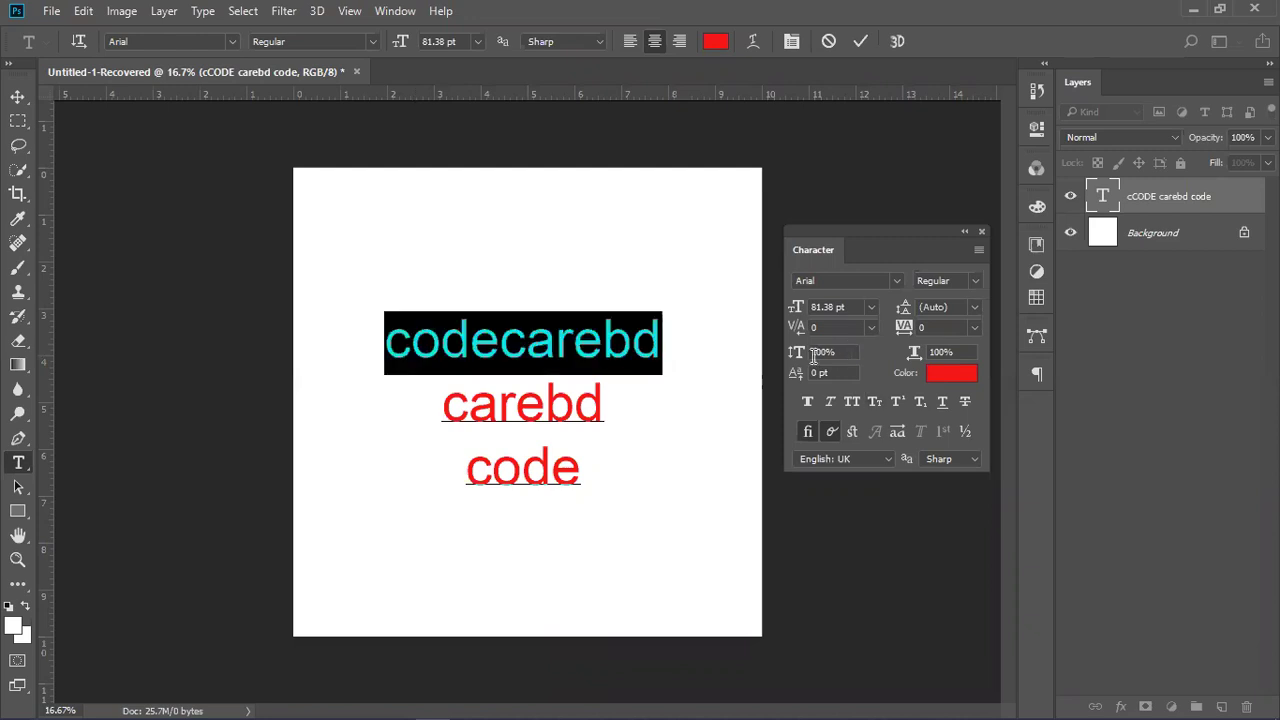
left_click(873, 405)
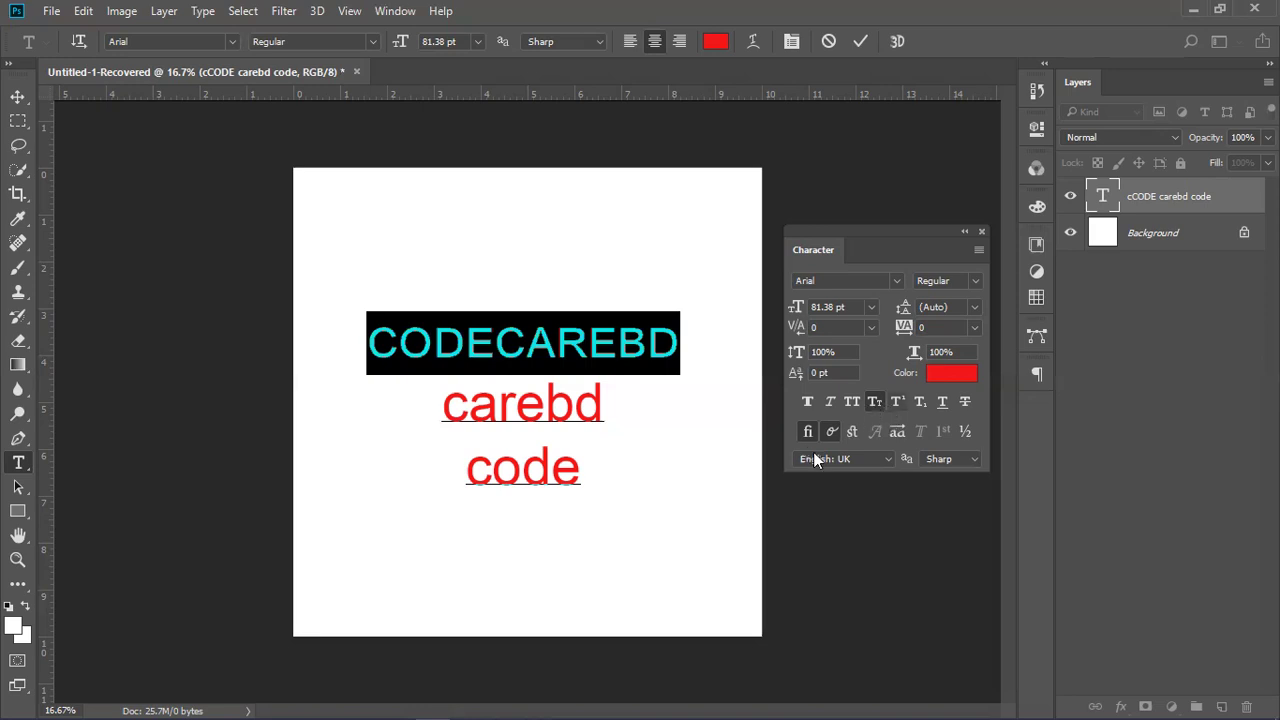
left_click(1037, 372)
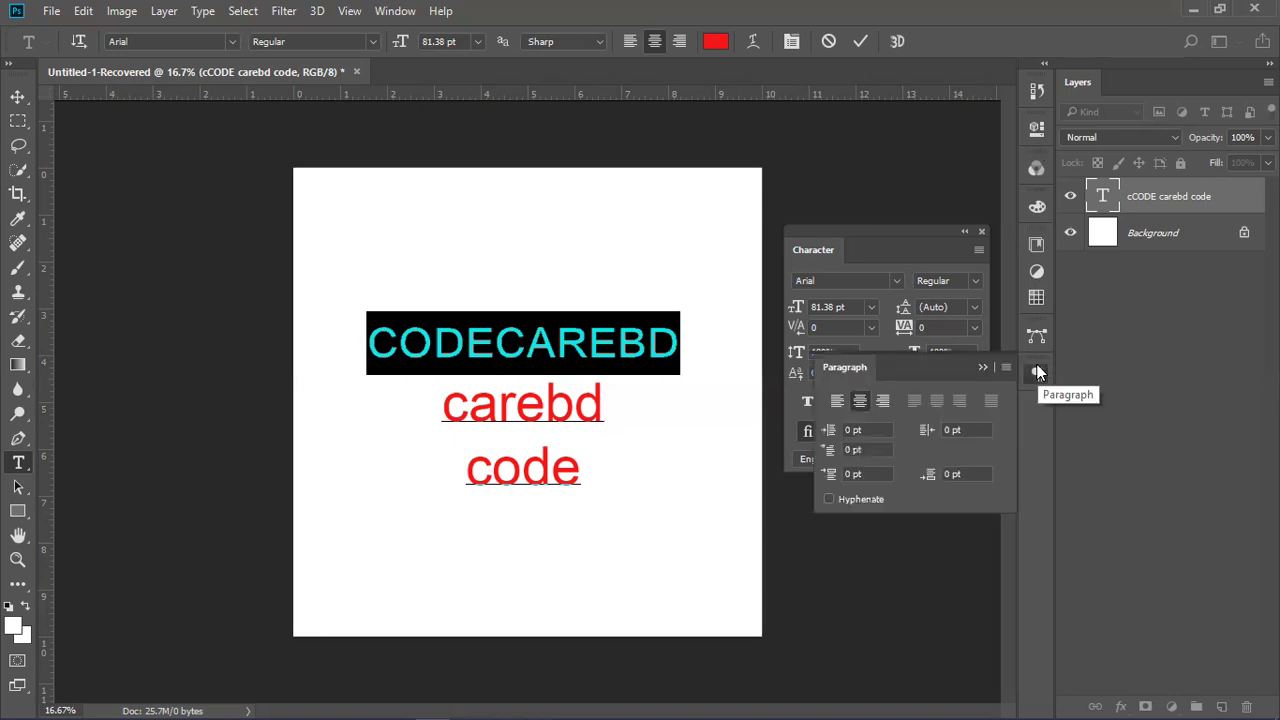
left_click(908, 360)
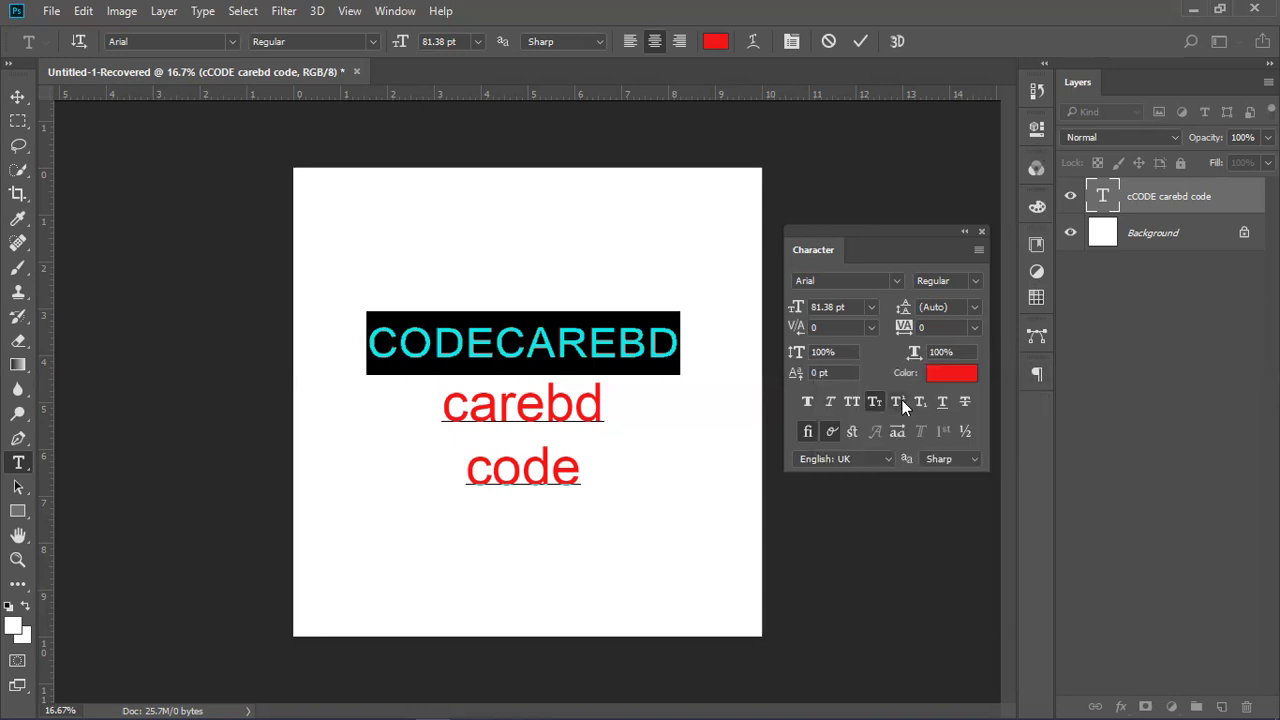
left_click(897, 401)
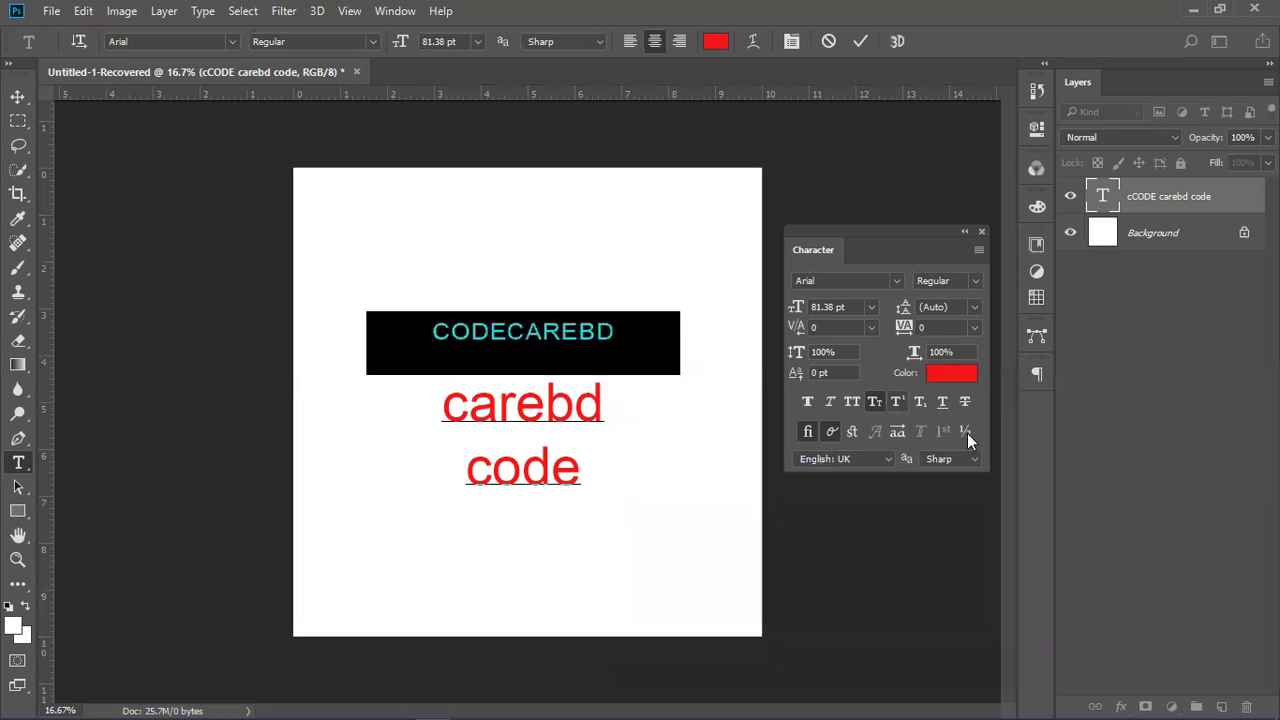
left_click(898, 403)
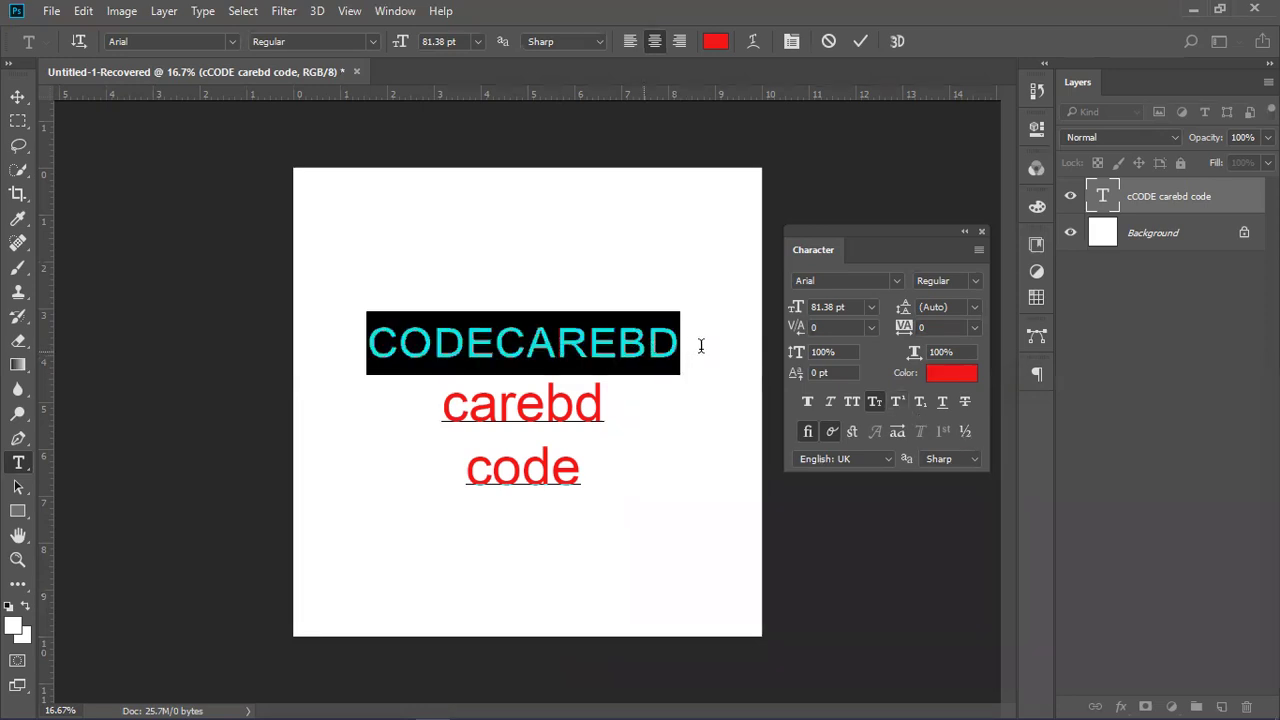
Select the last letter of the top line, remove its Small Caps, and try Superscript and Subscript on it, leaving both off.
left_click_drag(701, 346, 648, 346)
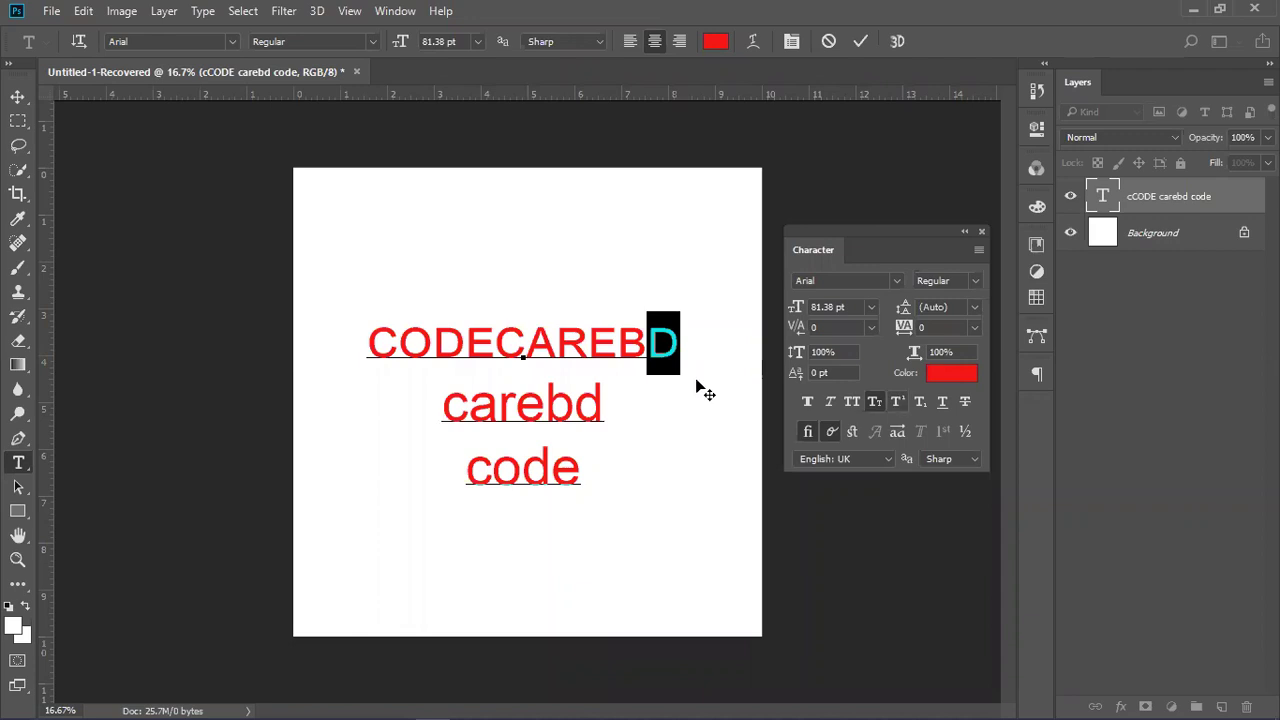
key("ctrl+shift+plus")
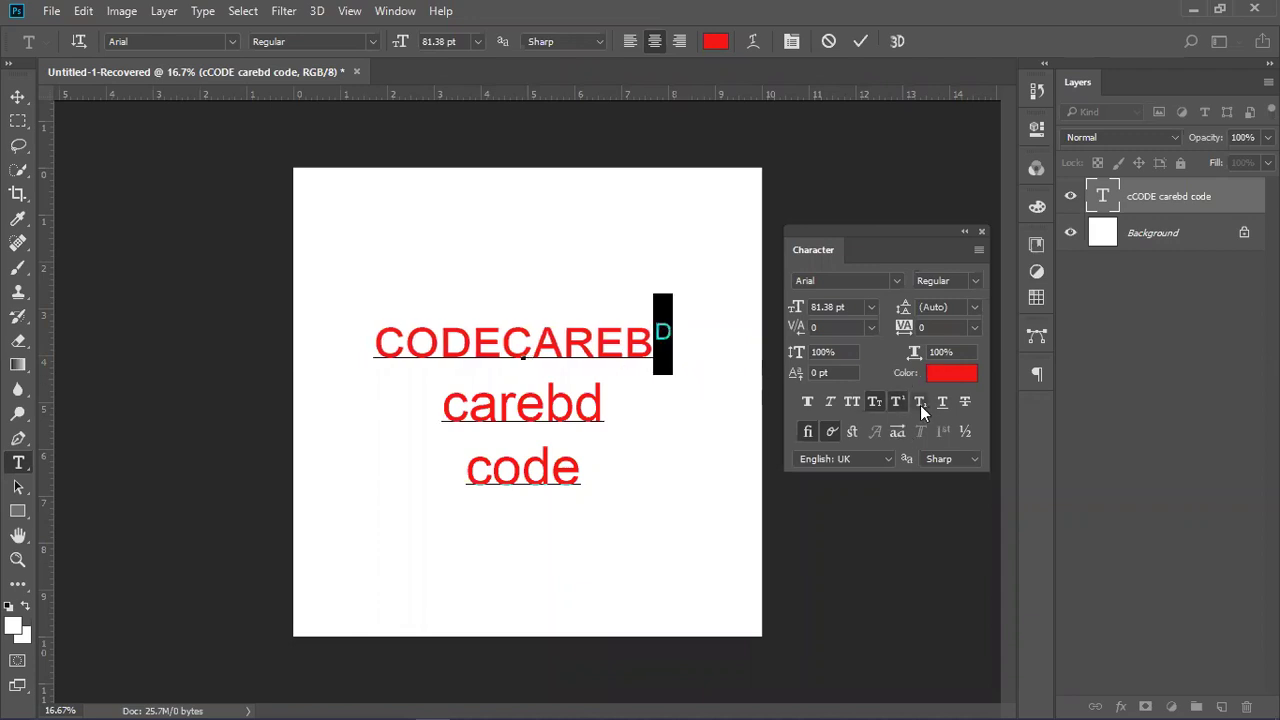
left_click(874, 401)
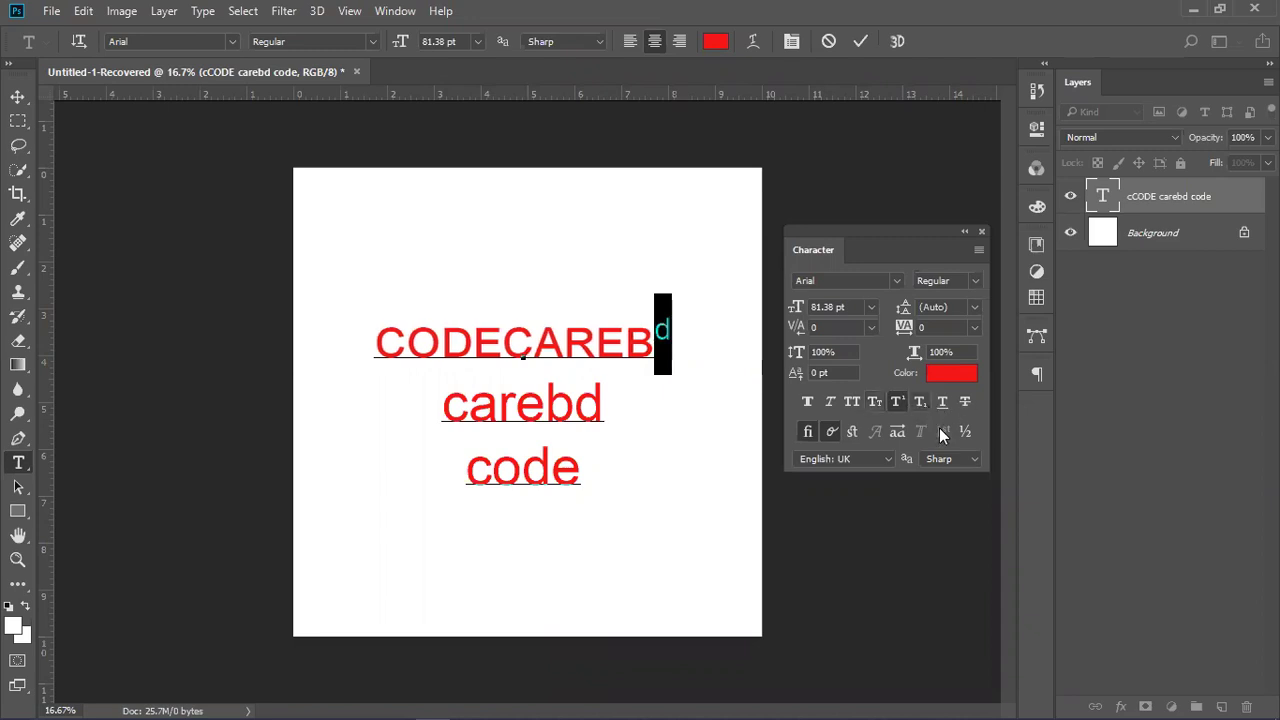
left_click(920, 401)
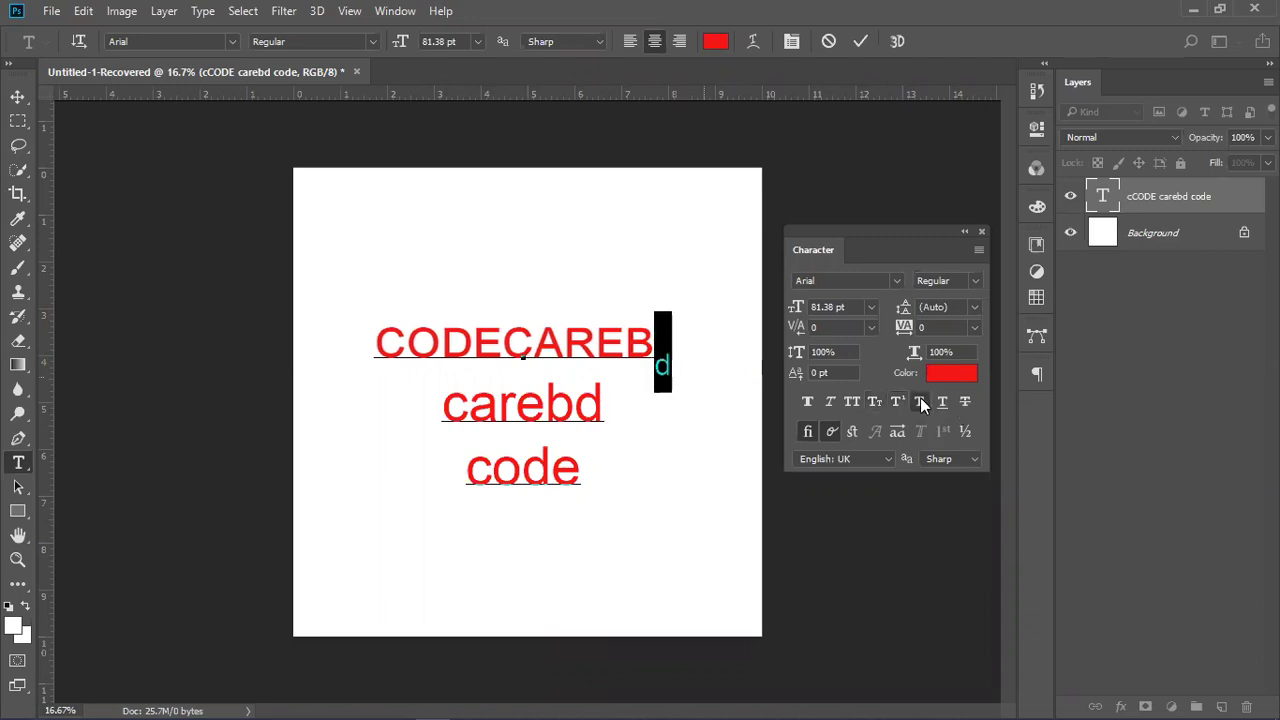
key("ctrl+alt+shift+equal")
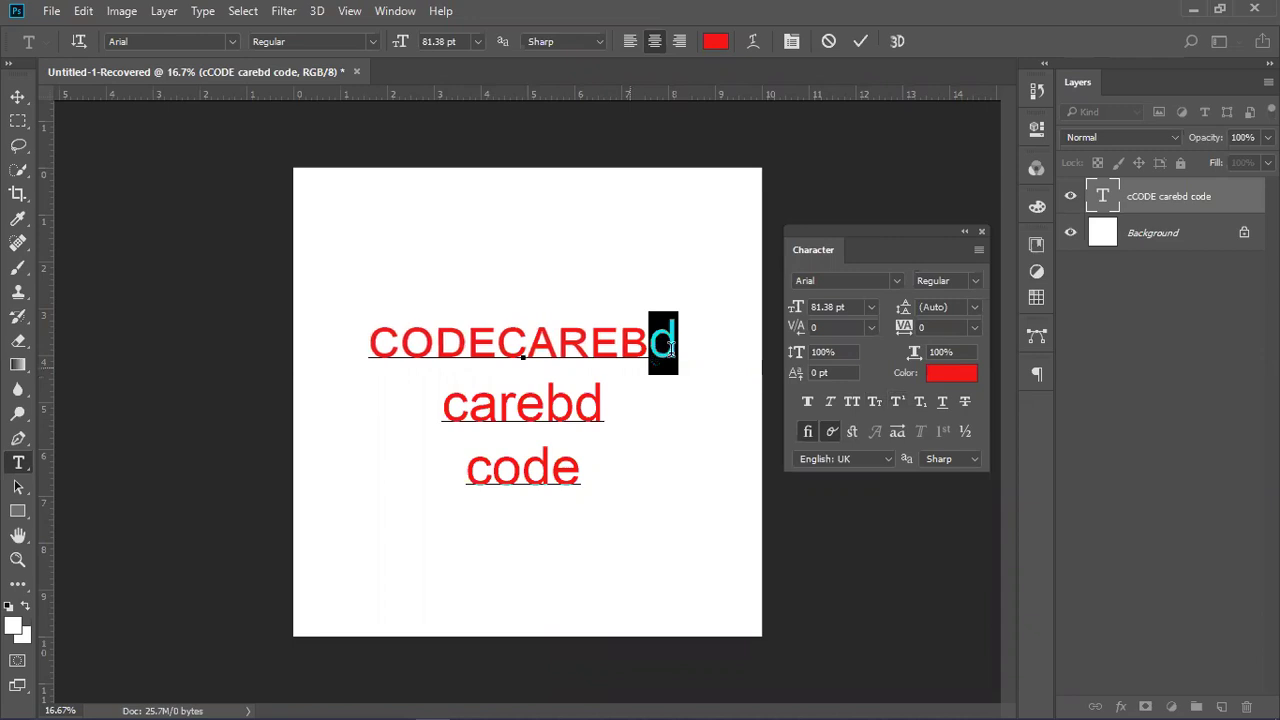
Select the whole top line and try Underline and Strikethrough on it, removing both again.
left_click_drag(315, 303, 688, 345)
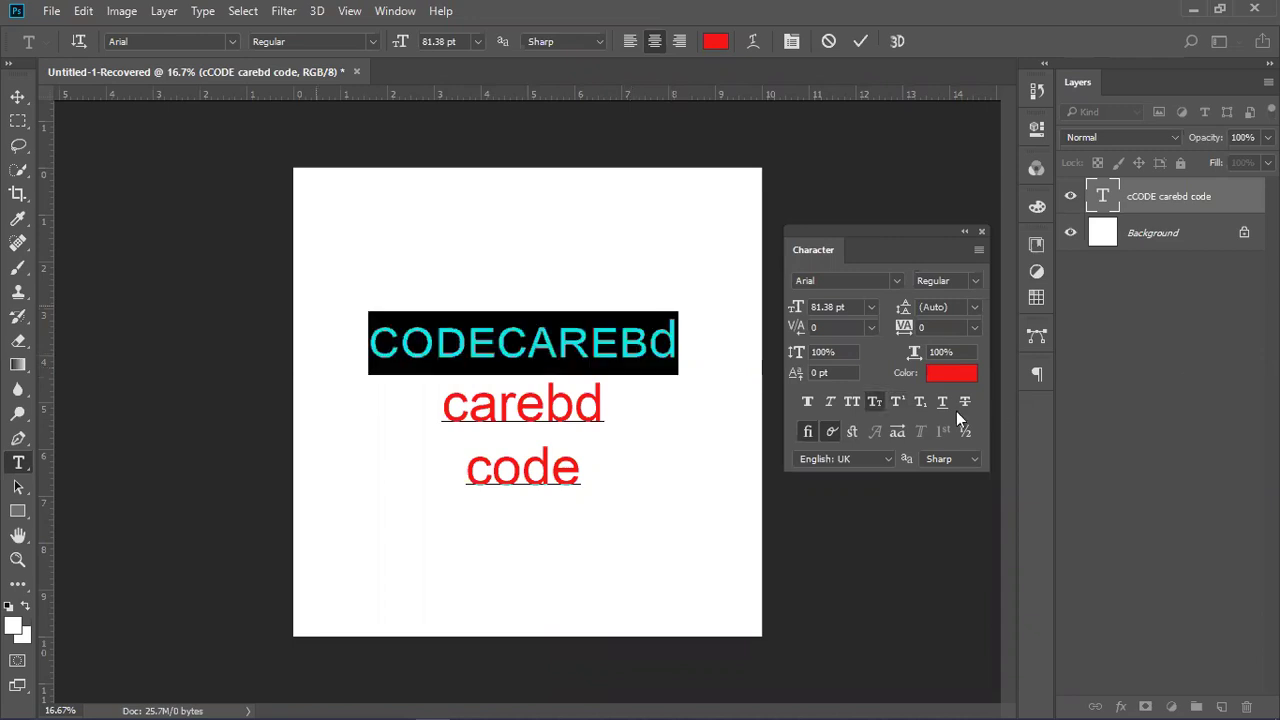
left_click(950, 410)
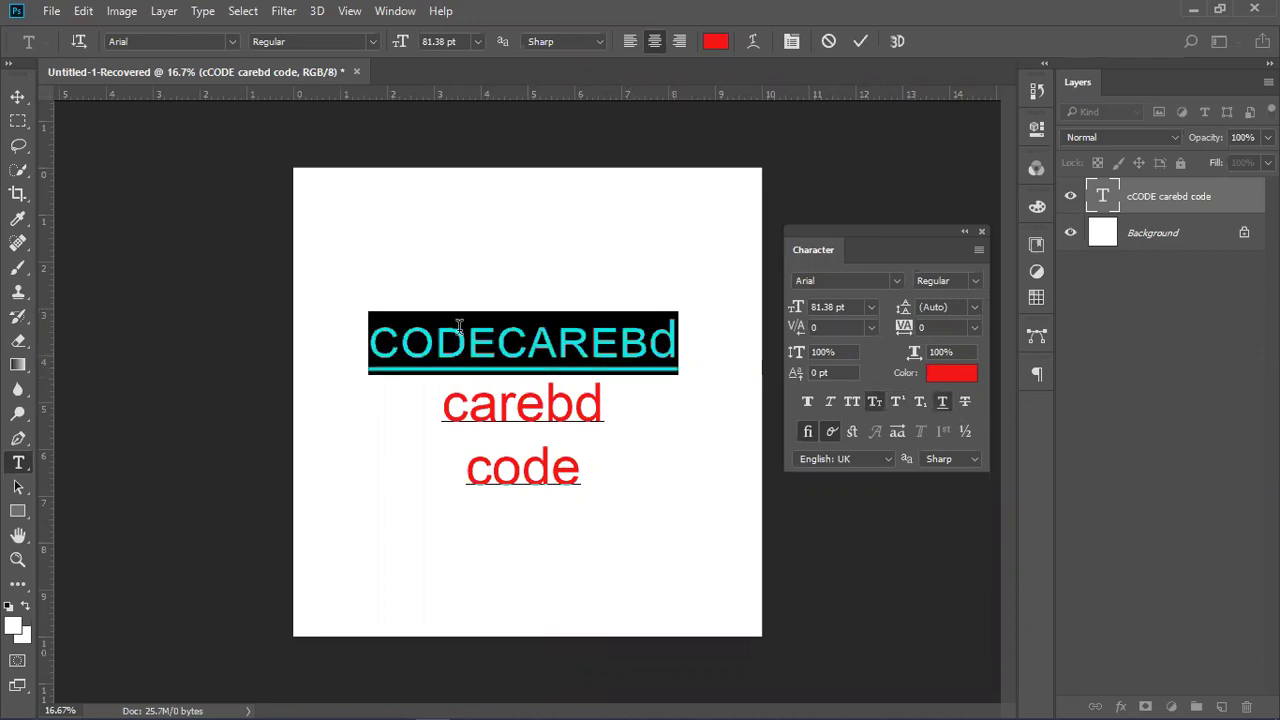
left_click(963, 404)
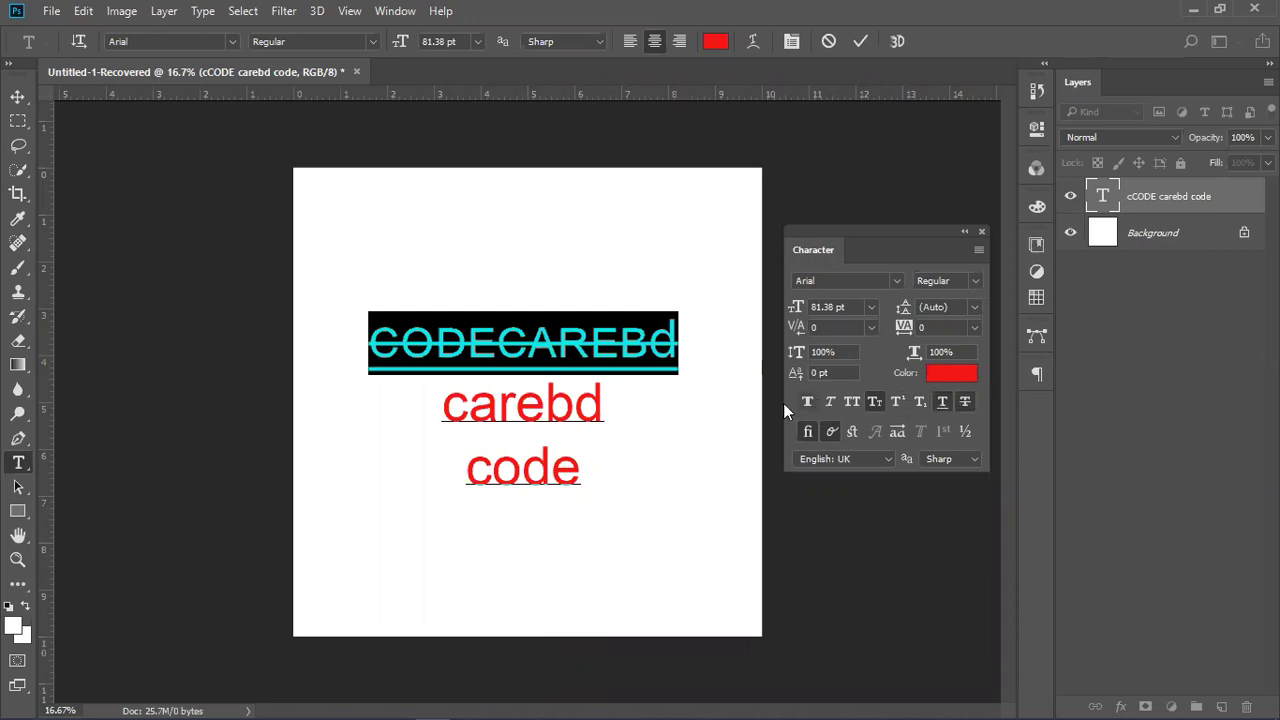
left_click(940, 403)
key("ctrl+z")
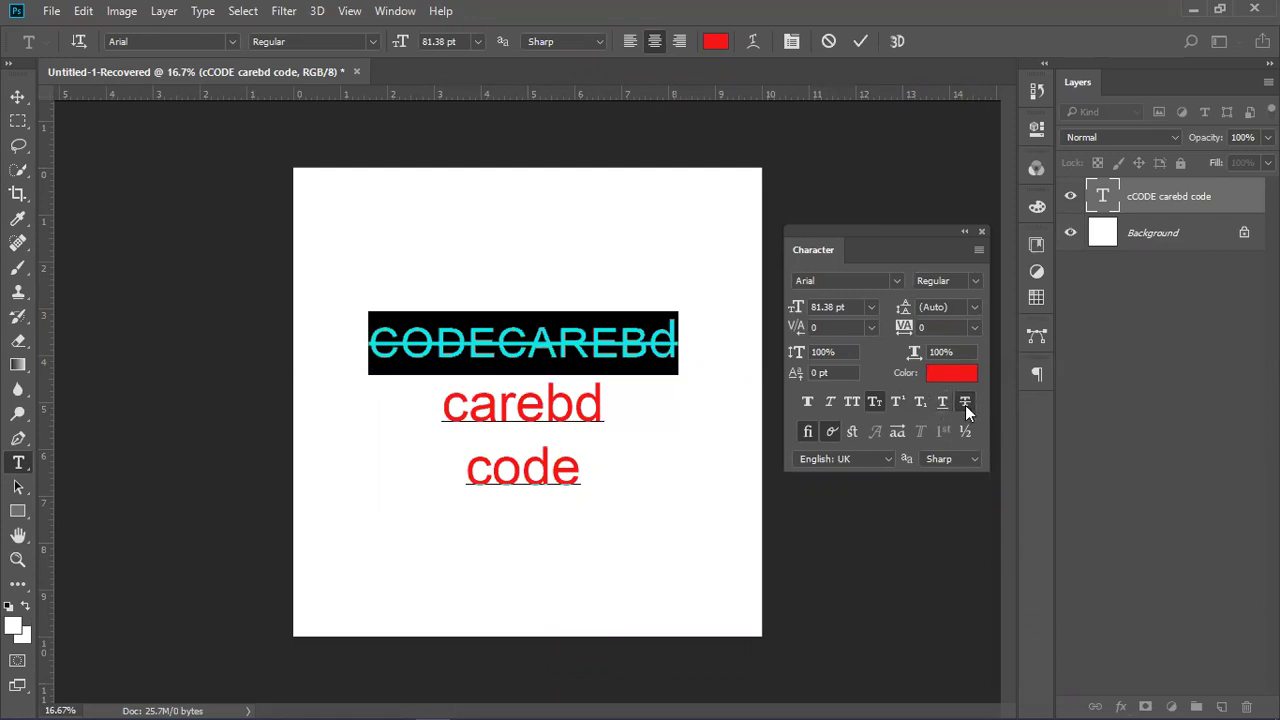
key("ctrl+shift+slash")
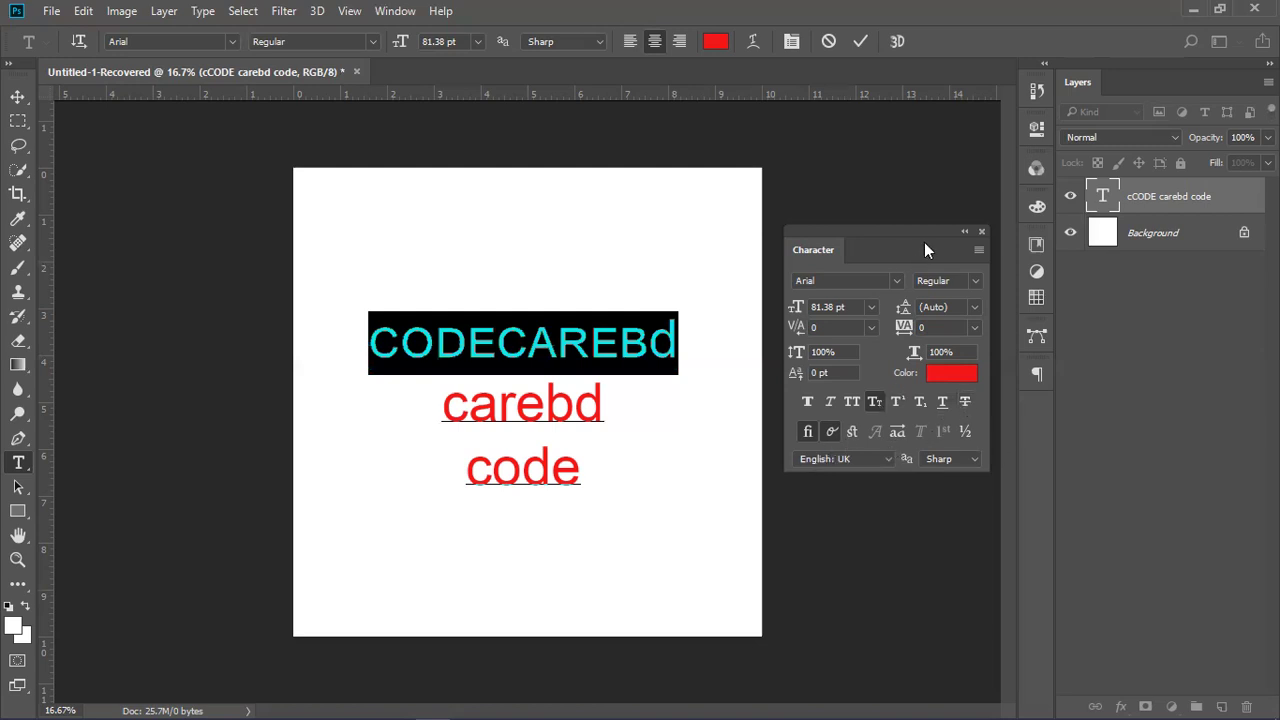
Turn Small Caps off for the top line, toggling it on and off to compare, and reselect the line.
left_click(874, 402)
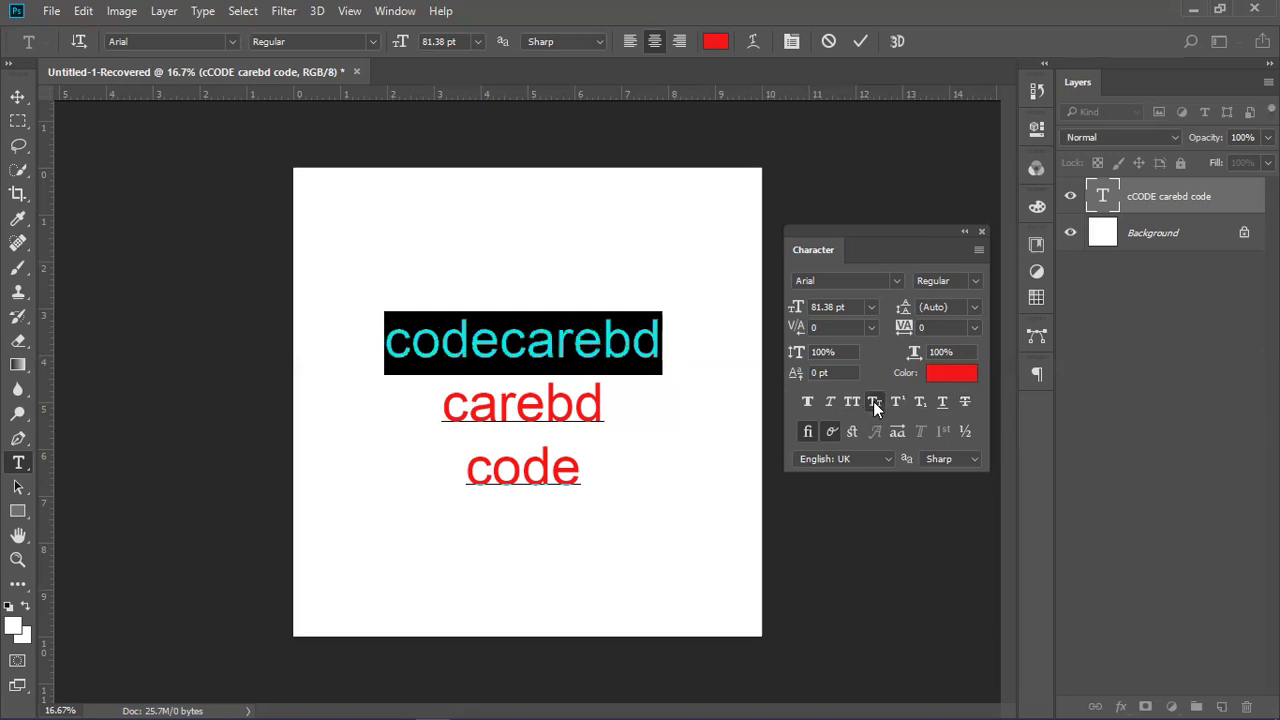
left_click(873, 401)
left_click(873, 401)
left_click(873, 401)
left_click(873, 401)
left_click(396, 343)
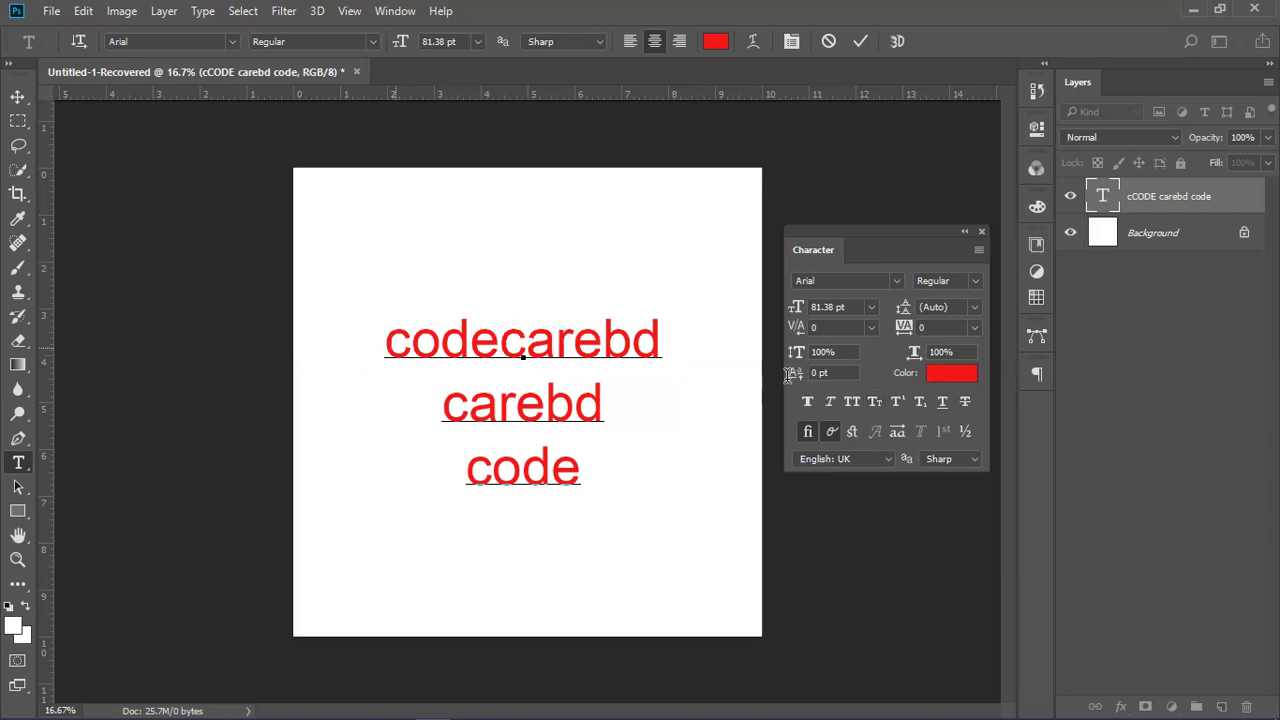
key("shift+Down")
key("shift+End")
key("shift+Up")
key("shift+End")
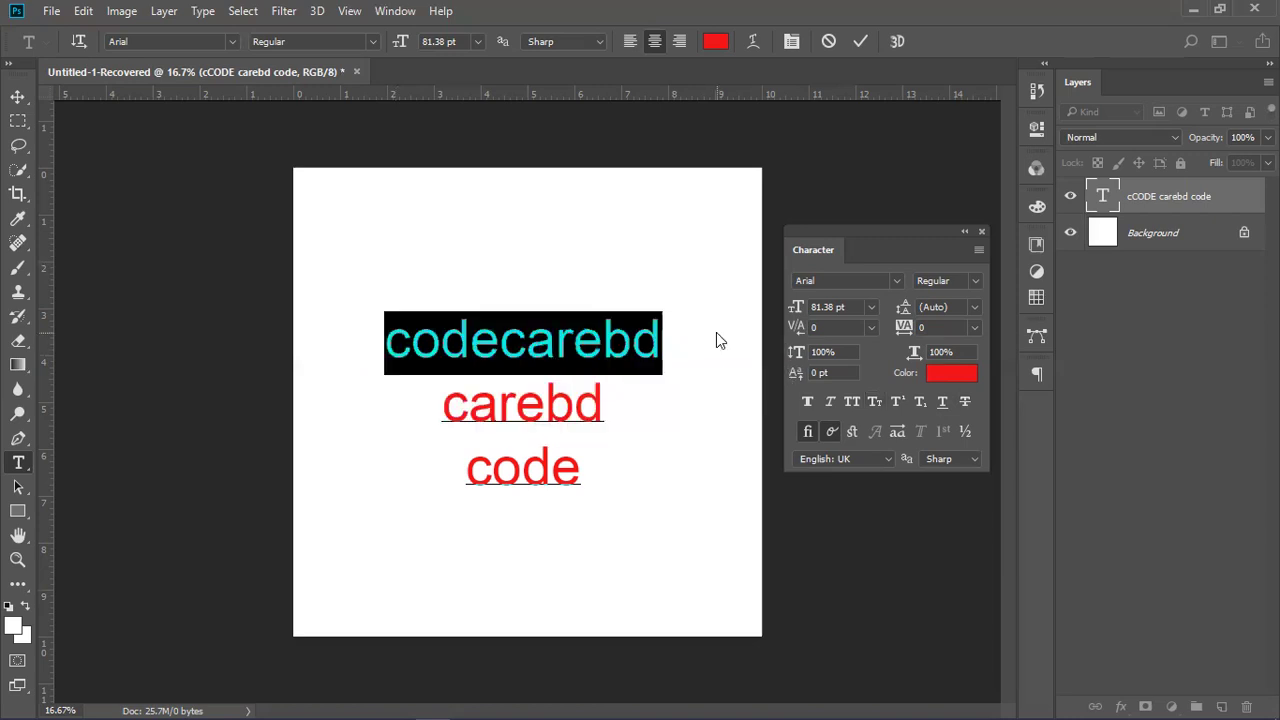
Select "odecarebd" after the first letter of the top line and toggle Small Caps on it repeatedly, ending with it off.
left_click(437, 345)
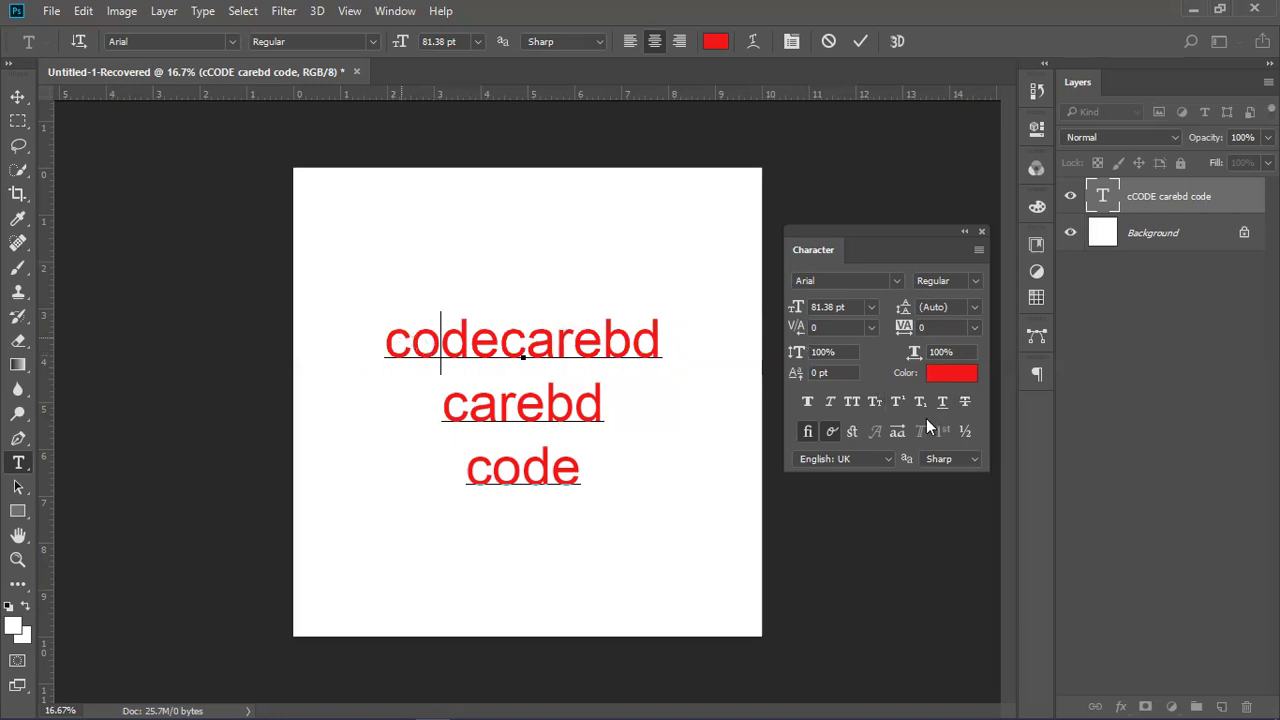
key("Left")
key("shift+End")
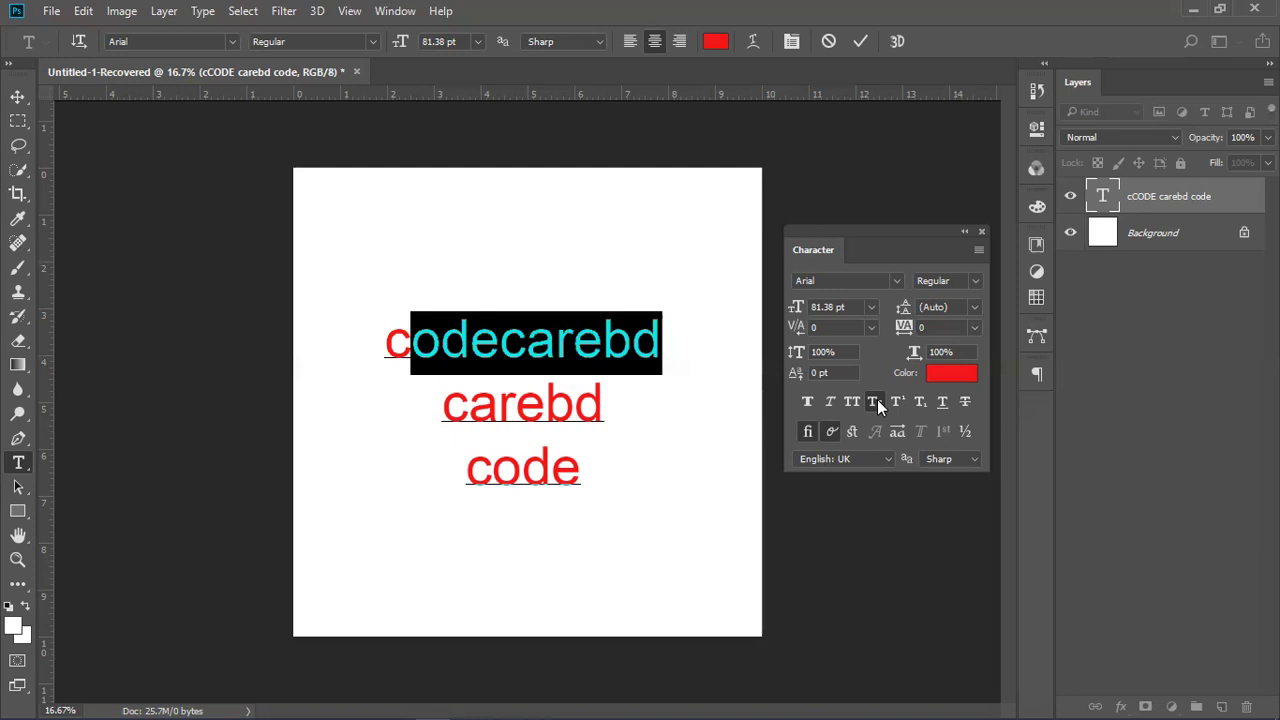
left_click(877, 399)
left_click(877, 399)
left_click(877, 399)
left_click(877, 399)
left_click(879, 399)
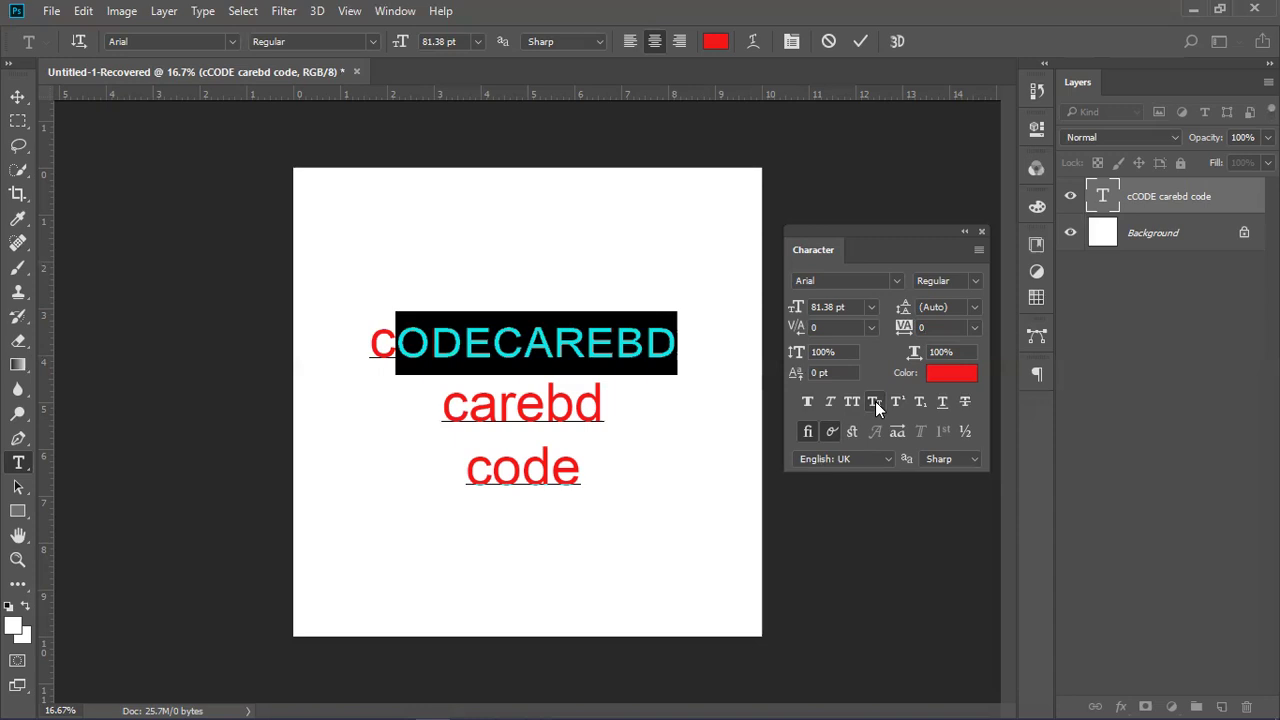
left_click(875, 401)
left_click(875, 401)
left_click(875, 401)
left_click(875, 401)
left_click(875, 401)
Select the entire word "codecarebd" and switch Small Caps on and off for it, ending with it off.
left_click(372, 343)
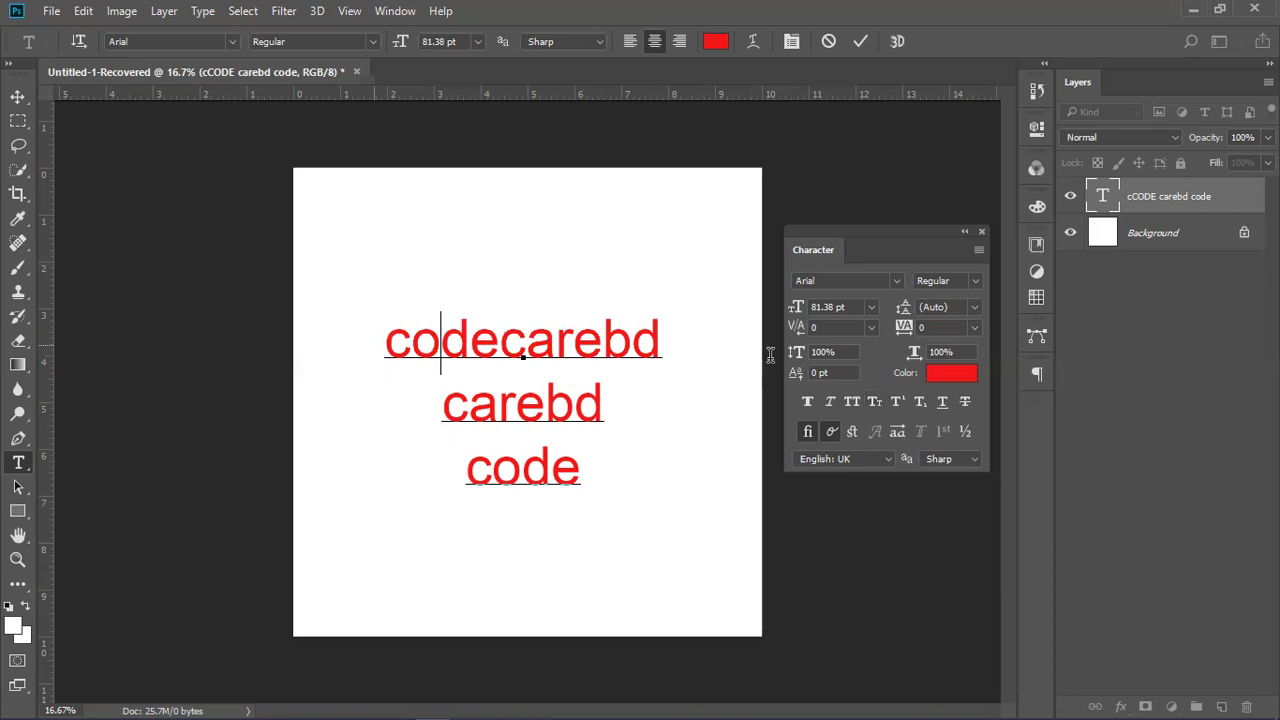
key("shift+End")
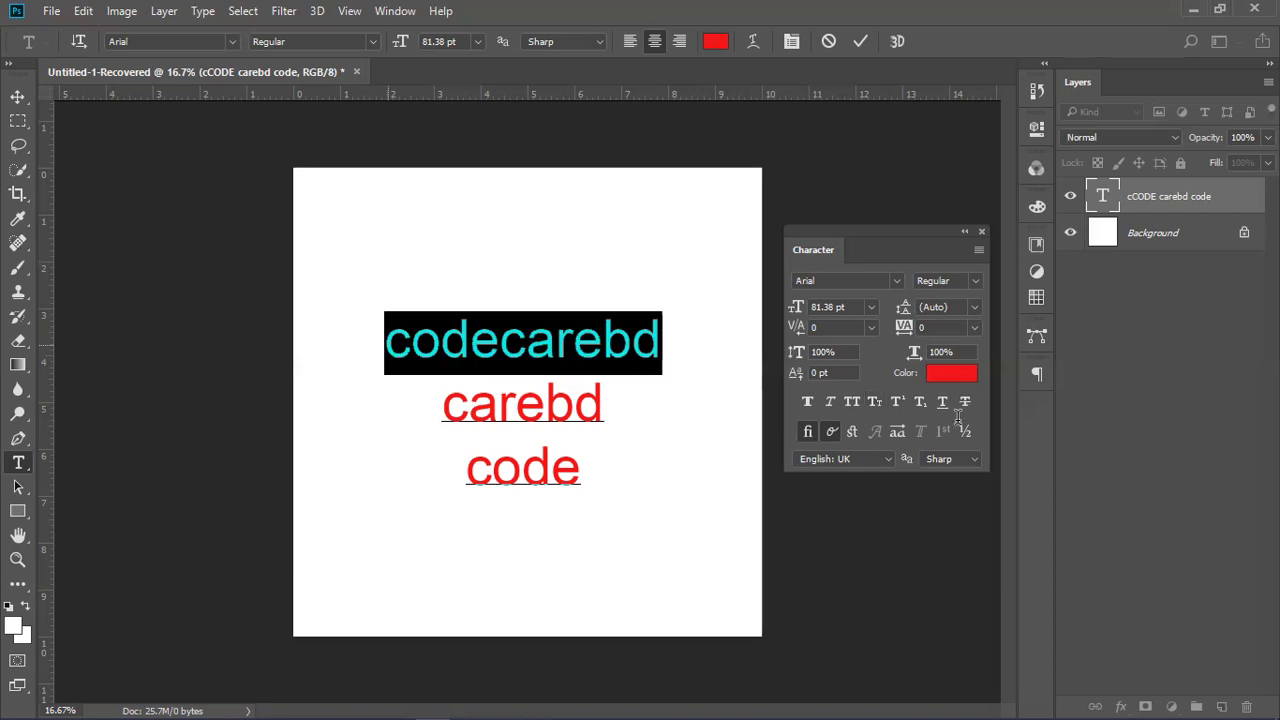
left_click(872, 401)
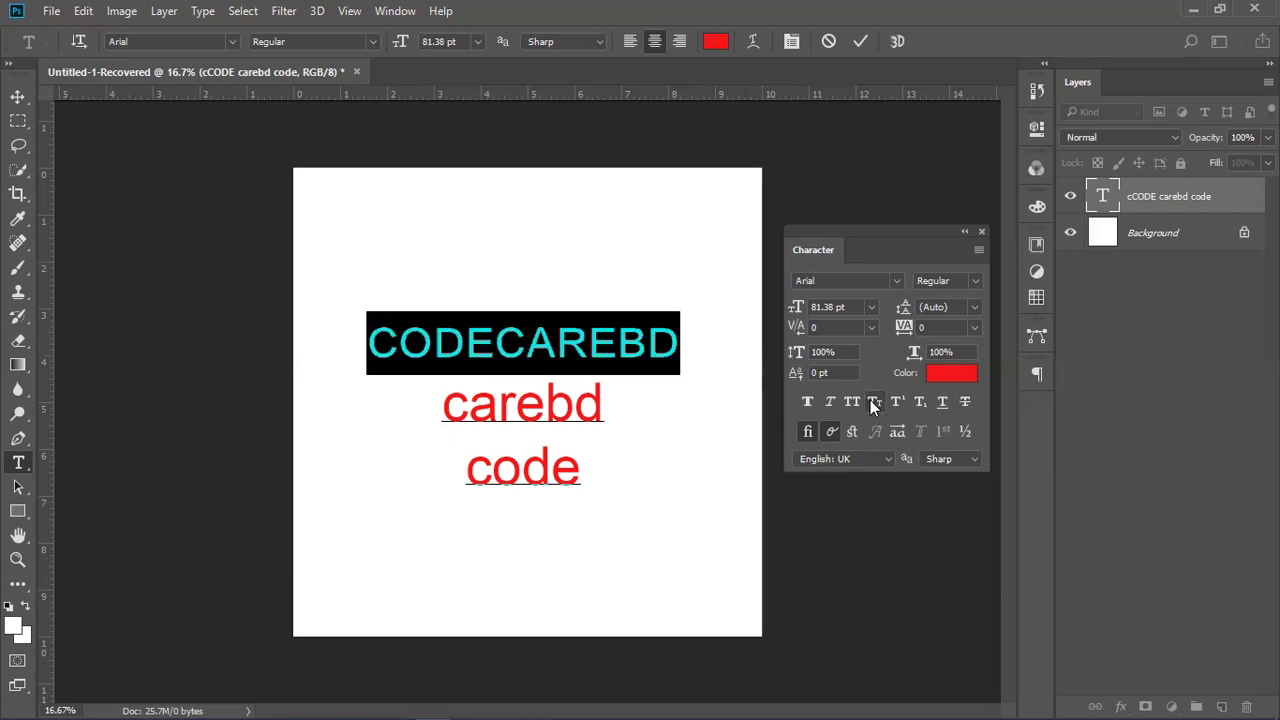
left_click(870, 400)
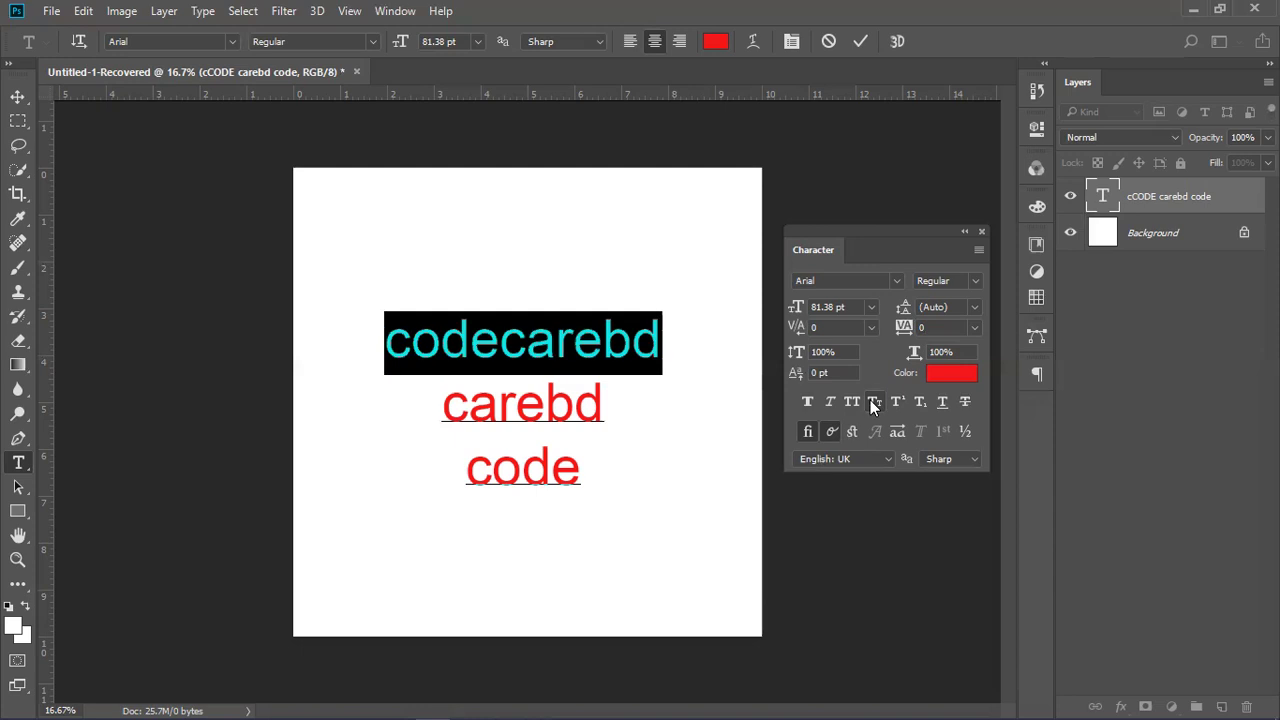
left_click(870, 400)
left_click(870, 400)
Select only the first letter "c" of the top line and try Small Caps on it, switching it off again.
left_click_drag(287, 312, 411, 345)
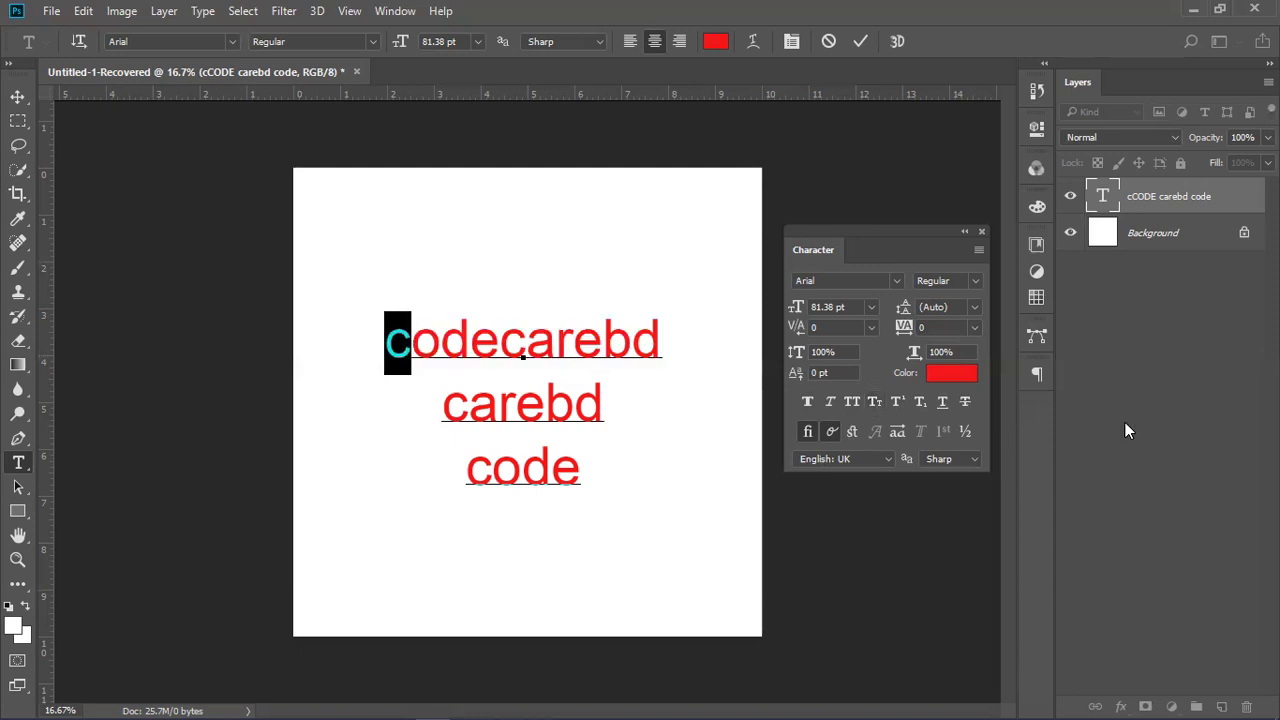
left_click(870, 405)
left_click(870, 405)
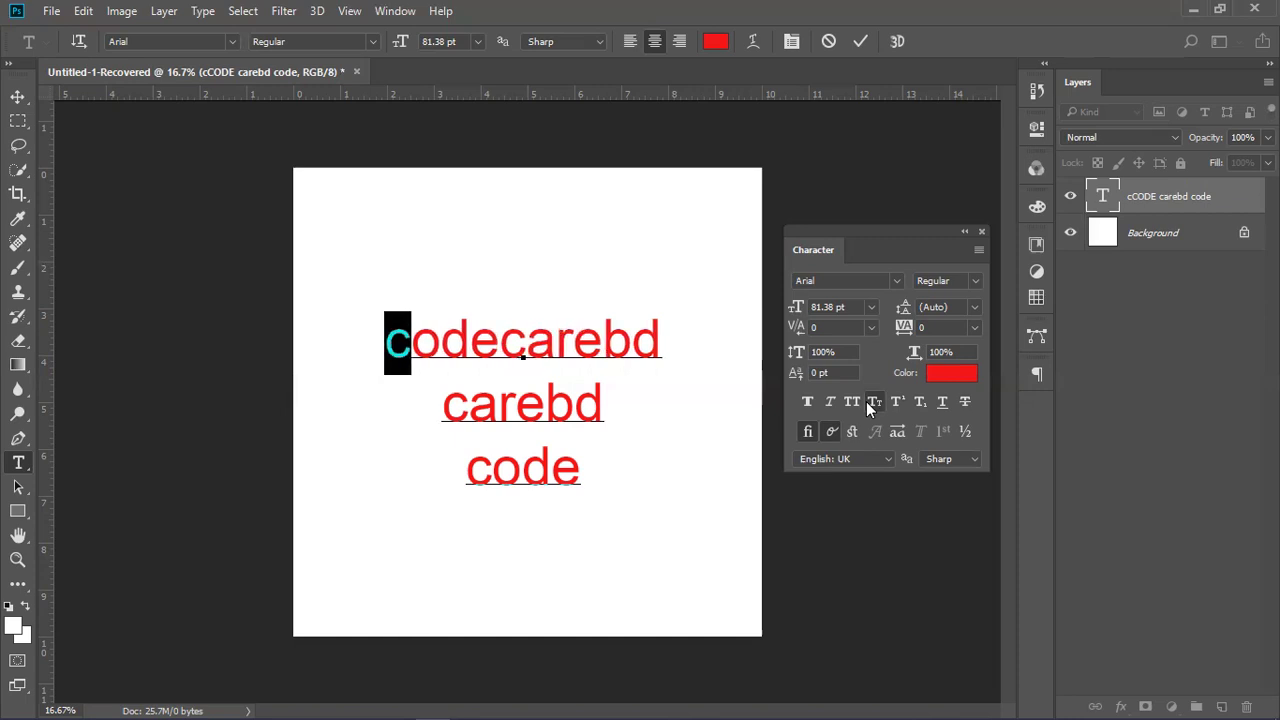
Try Small Caps on the first "c" and on the second "c" of the top line, leaving both off.
left_click(870, 406)
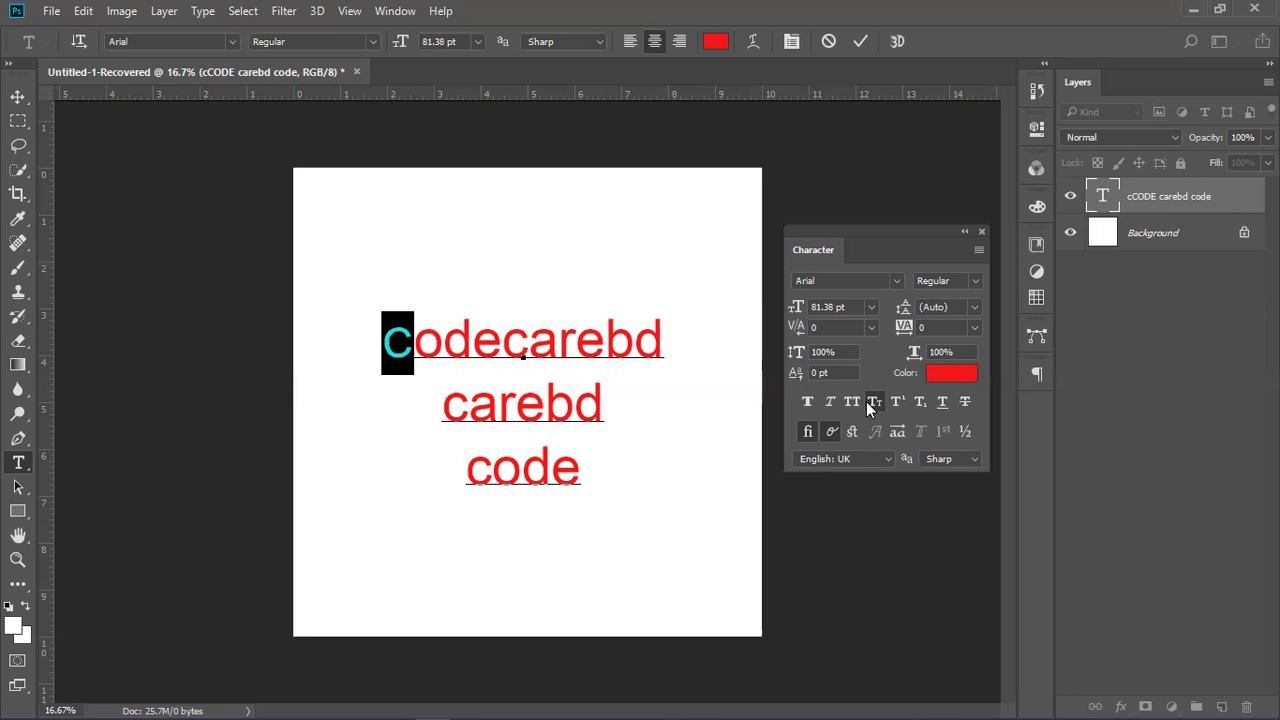
left_click(870, 406)
left_click(501, 345)
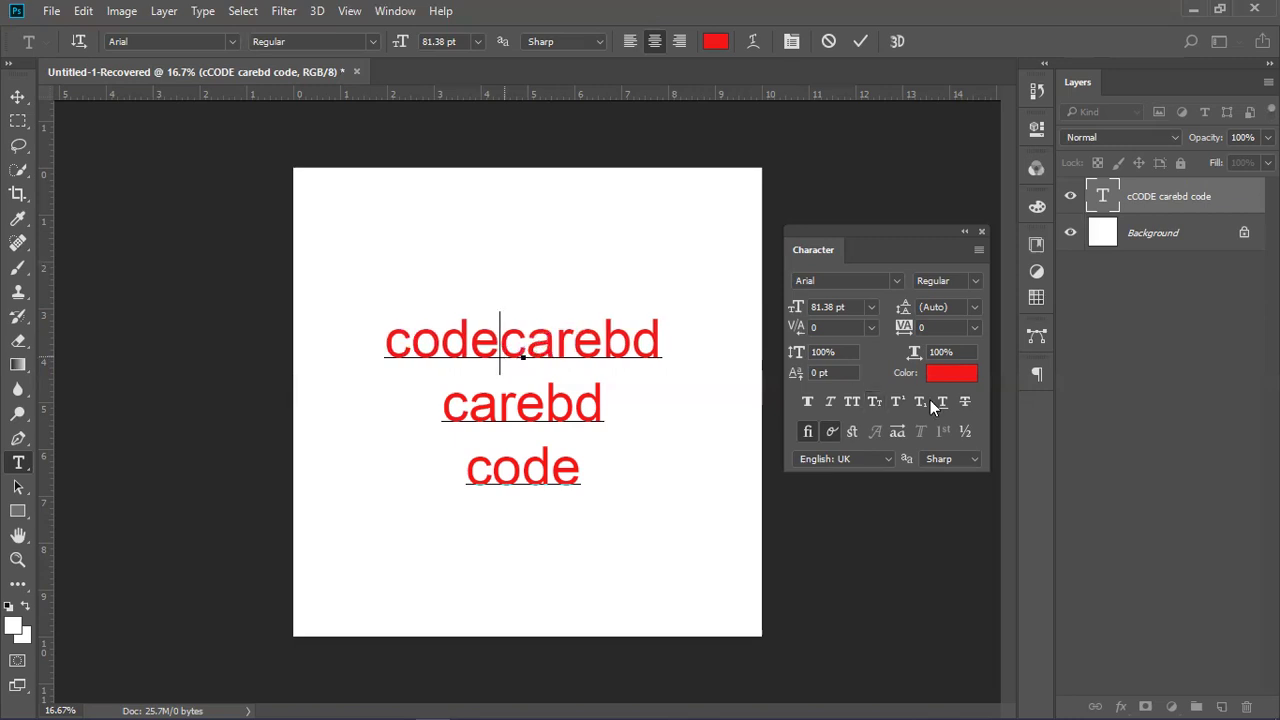
key("shift+Right")
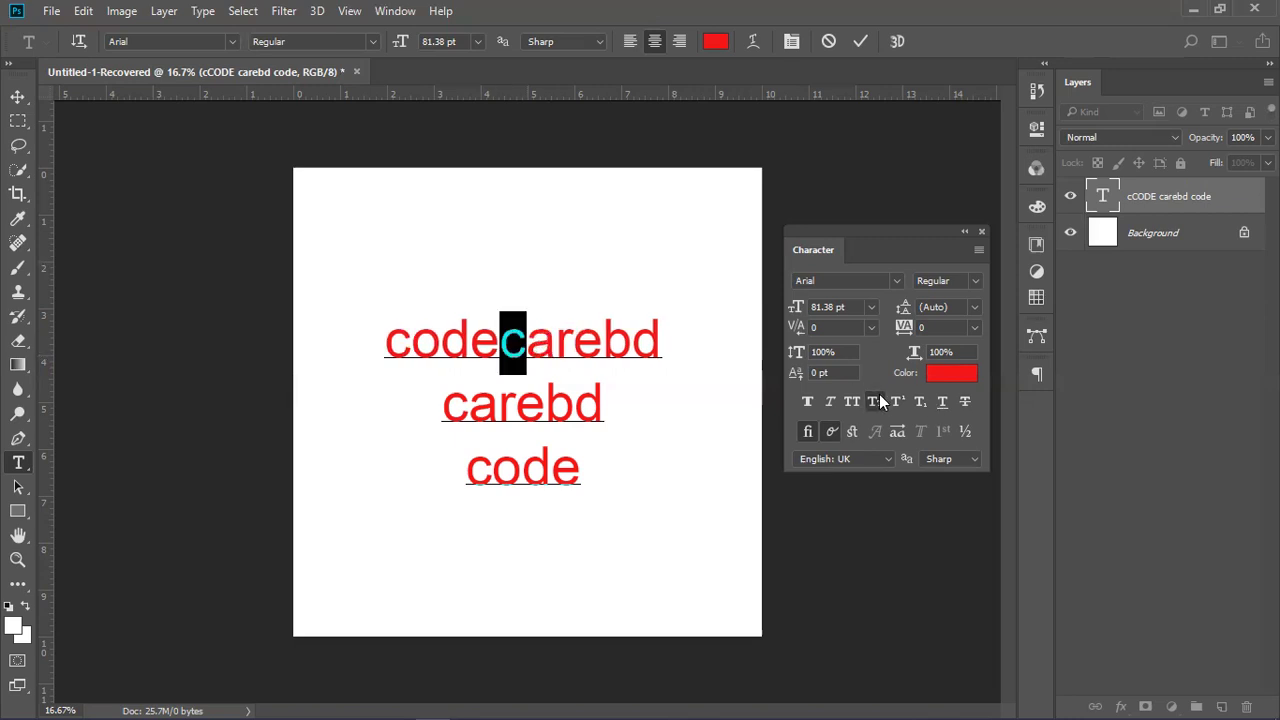
left_click(879, 396)
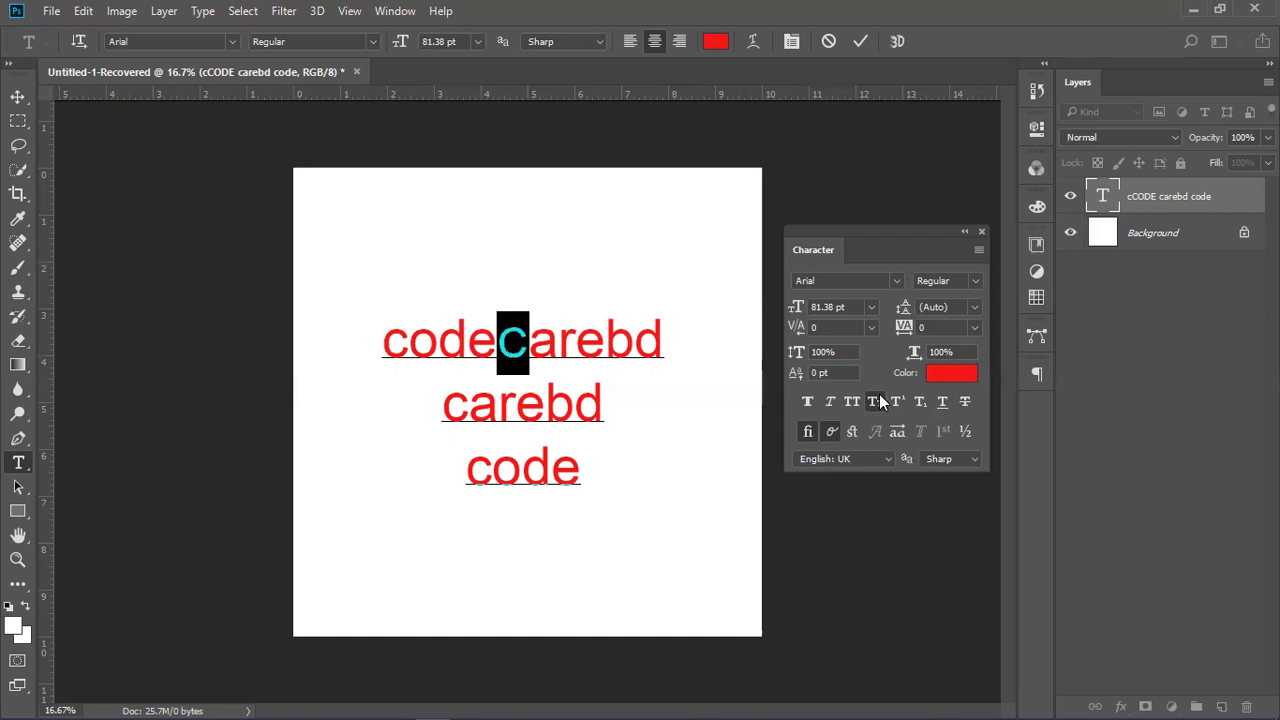
left_click(440, 345)
Select the entire top line and look over the Character panel's additional options without applying any.
left_click(397, 345)
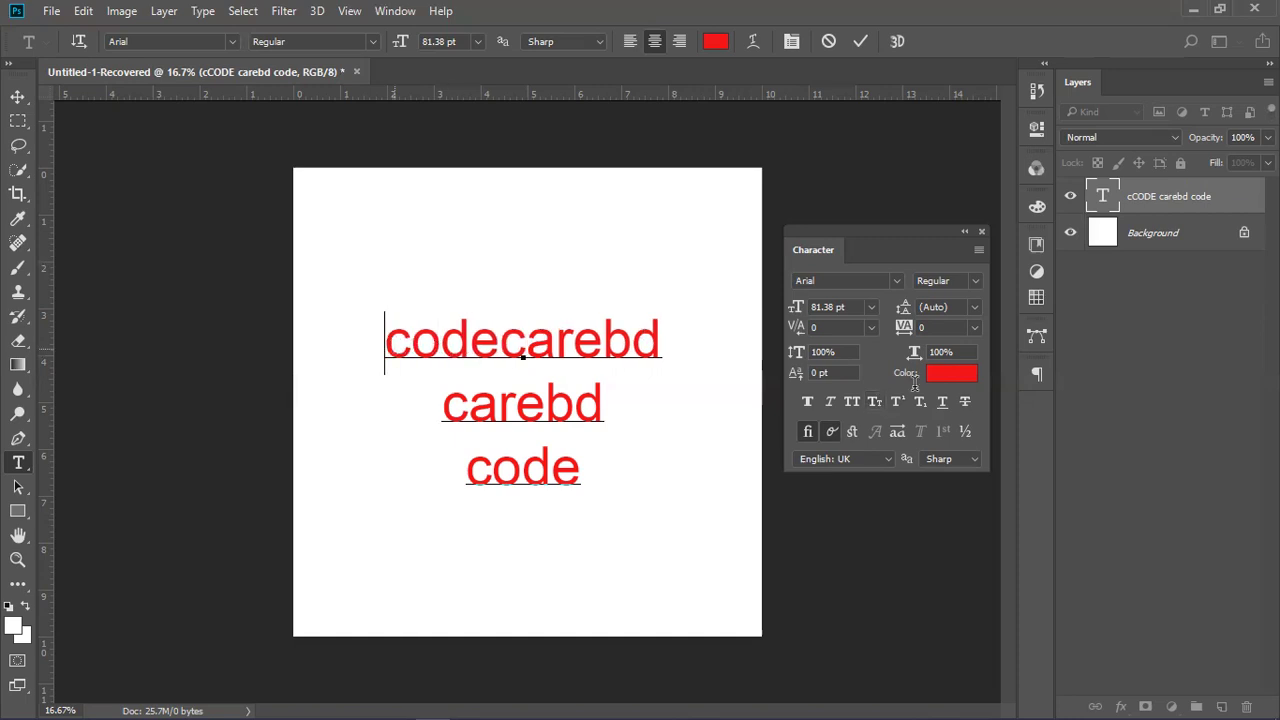
key("shift+End")
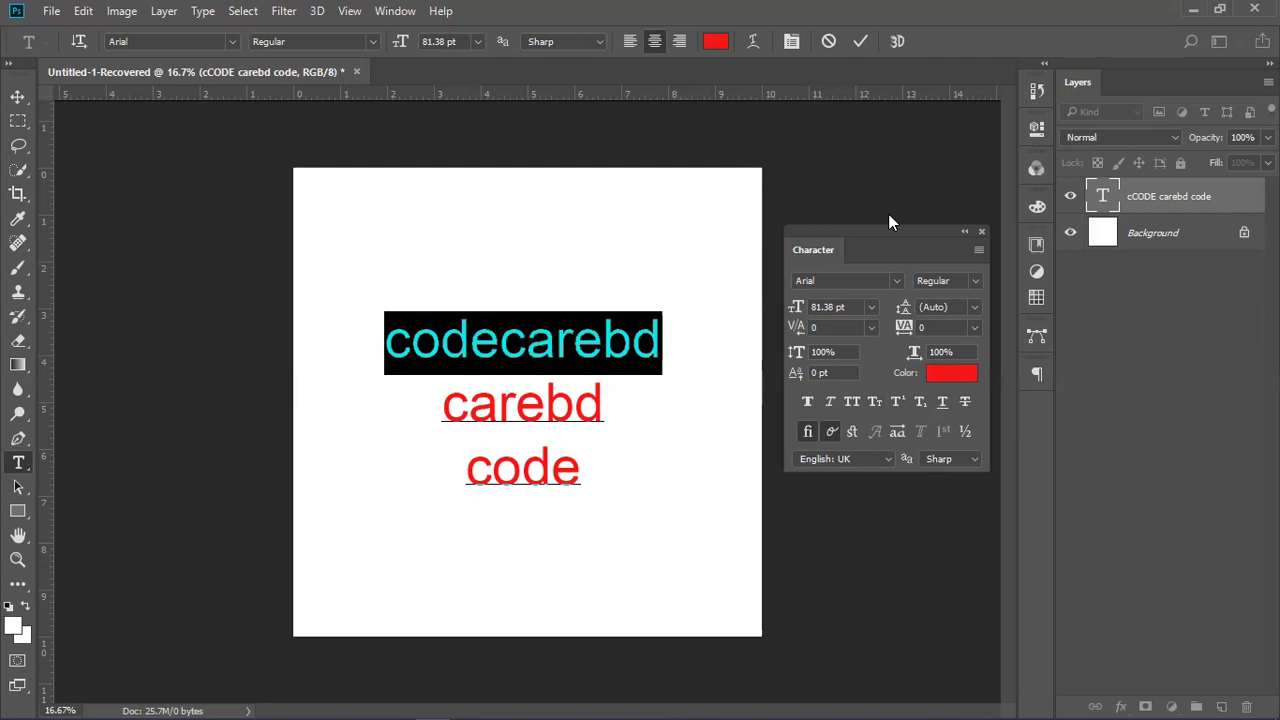
left_click(977, 250)
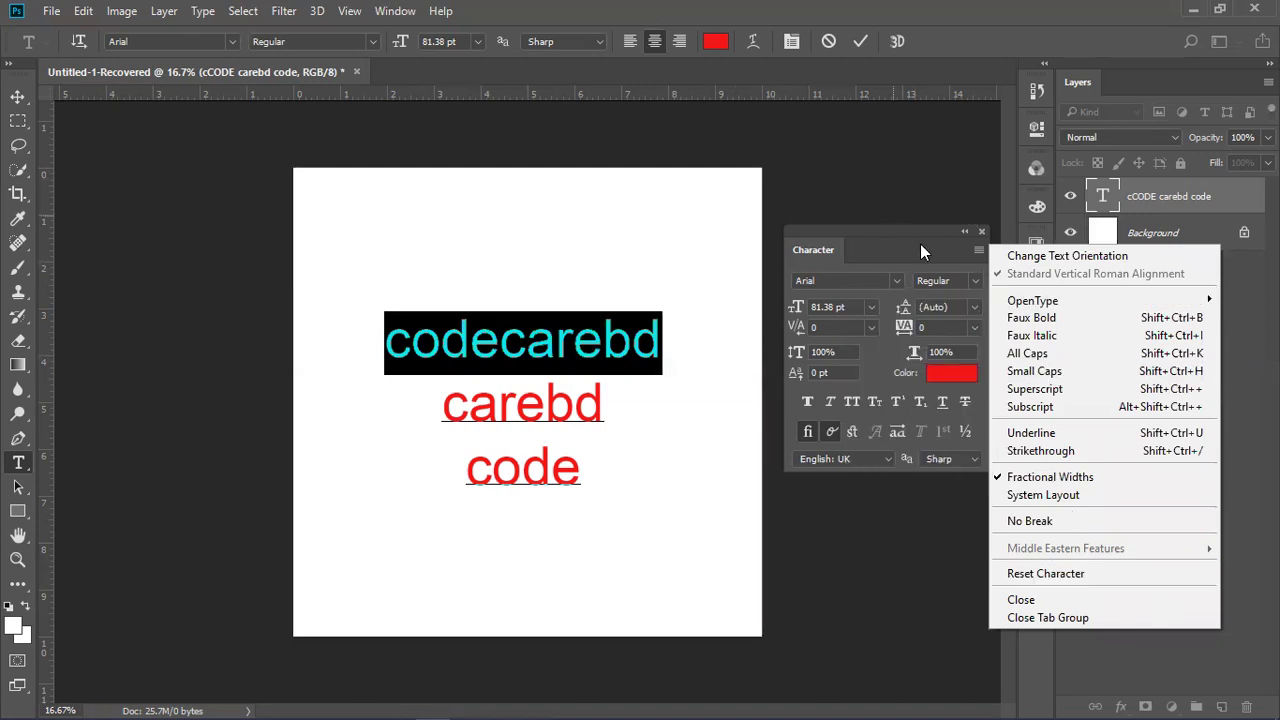
left_click(976, 240)
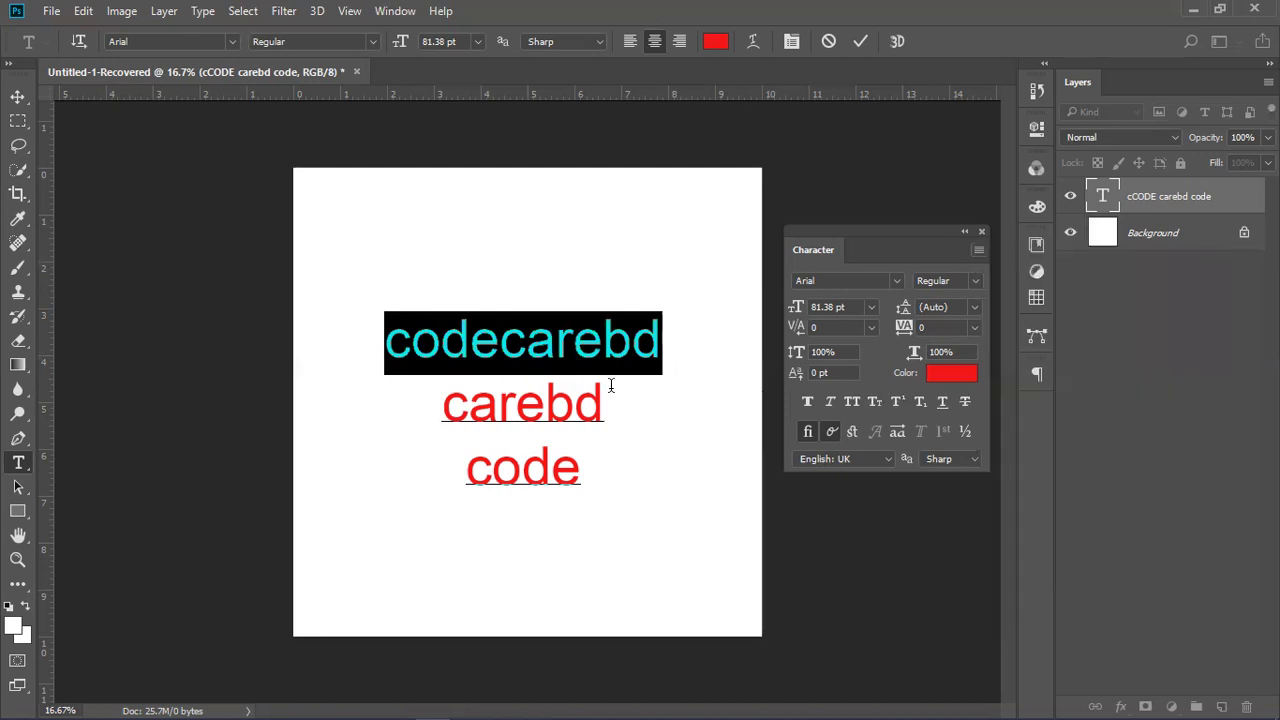
Select all three text lines and try the right and centre paragraph alignments, ending with left alignment.
left_click(594, 474)
left_click_drag(594, 474, 375, 321)
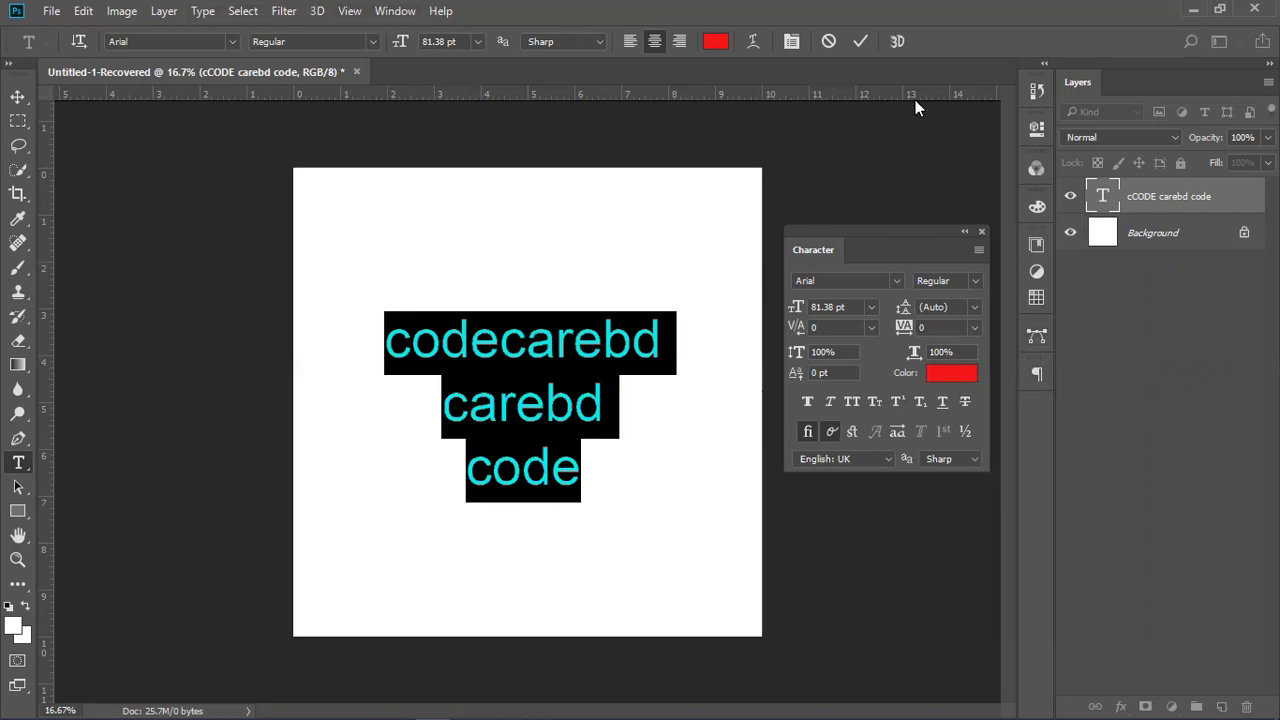
left_click(1035, 373)
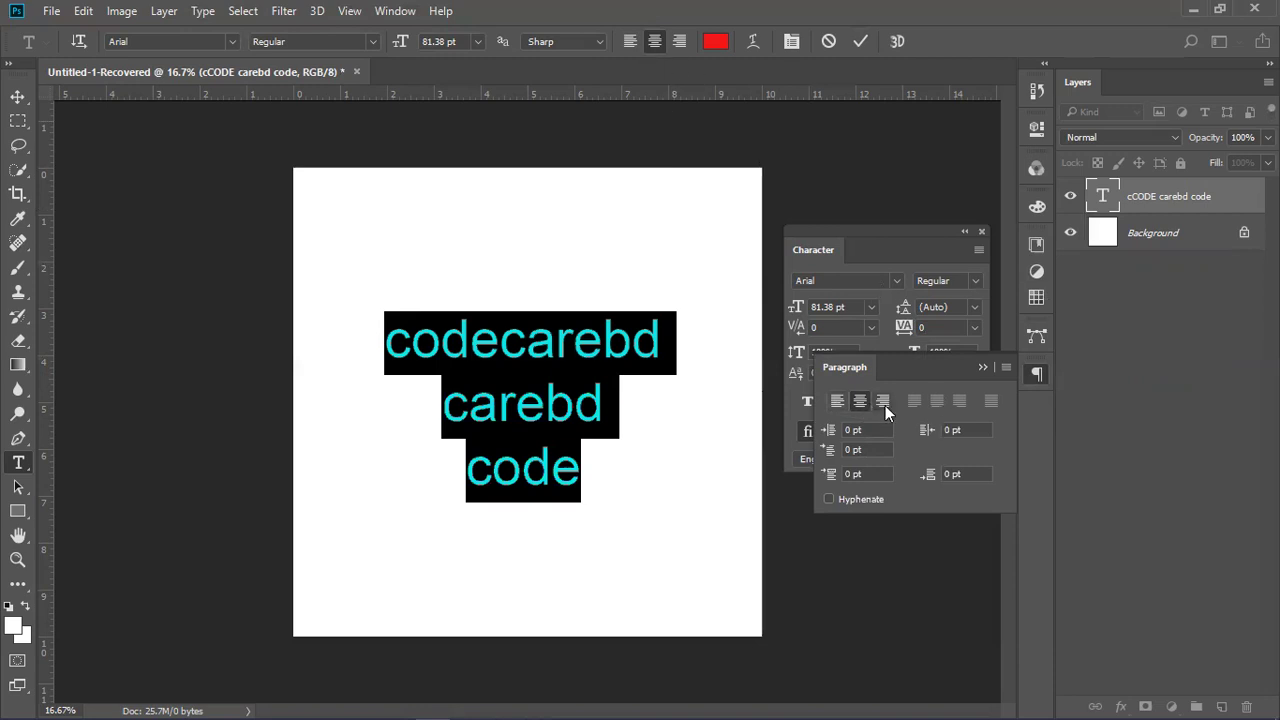
key("ctrl+shift+r")
left_click(859, 401)
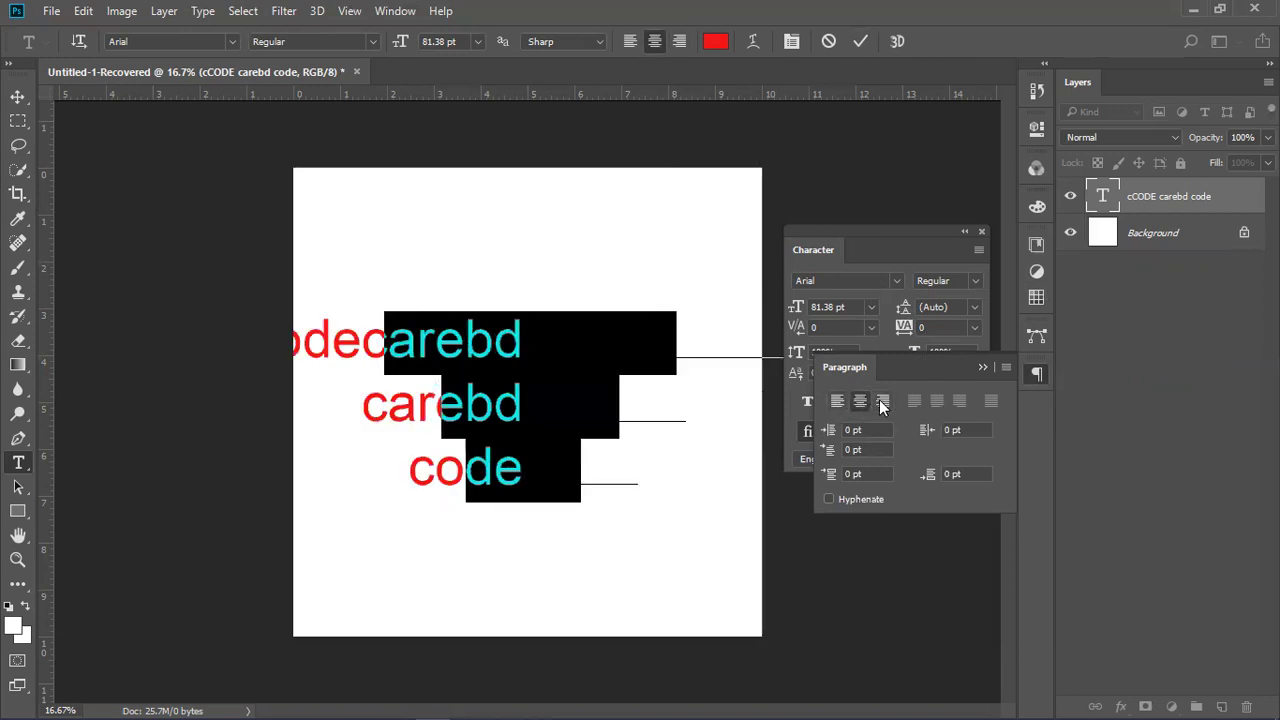
left_click(881, 403)
left_click(843, 399)
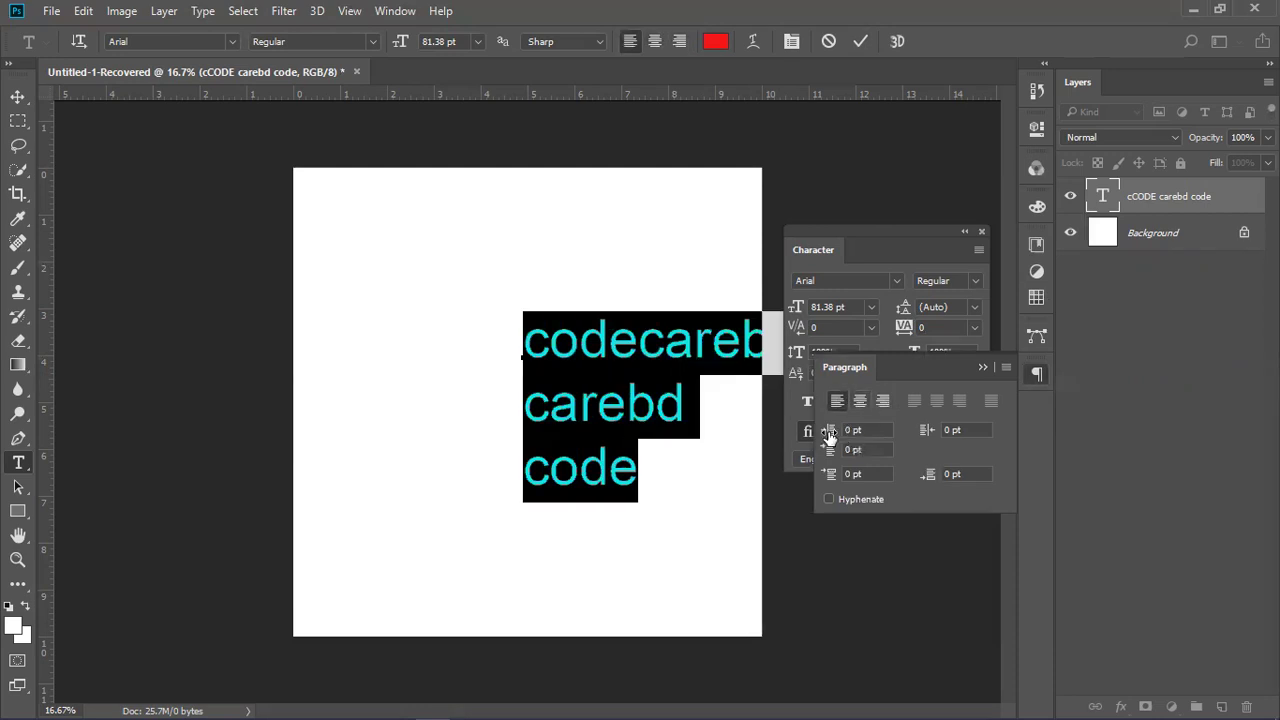
Try a left indent of about 10.85 pt on the selected lines and reset it to 0 pt.
left_click_drag(833, 432, 1045, 449)
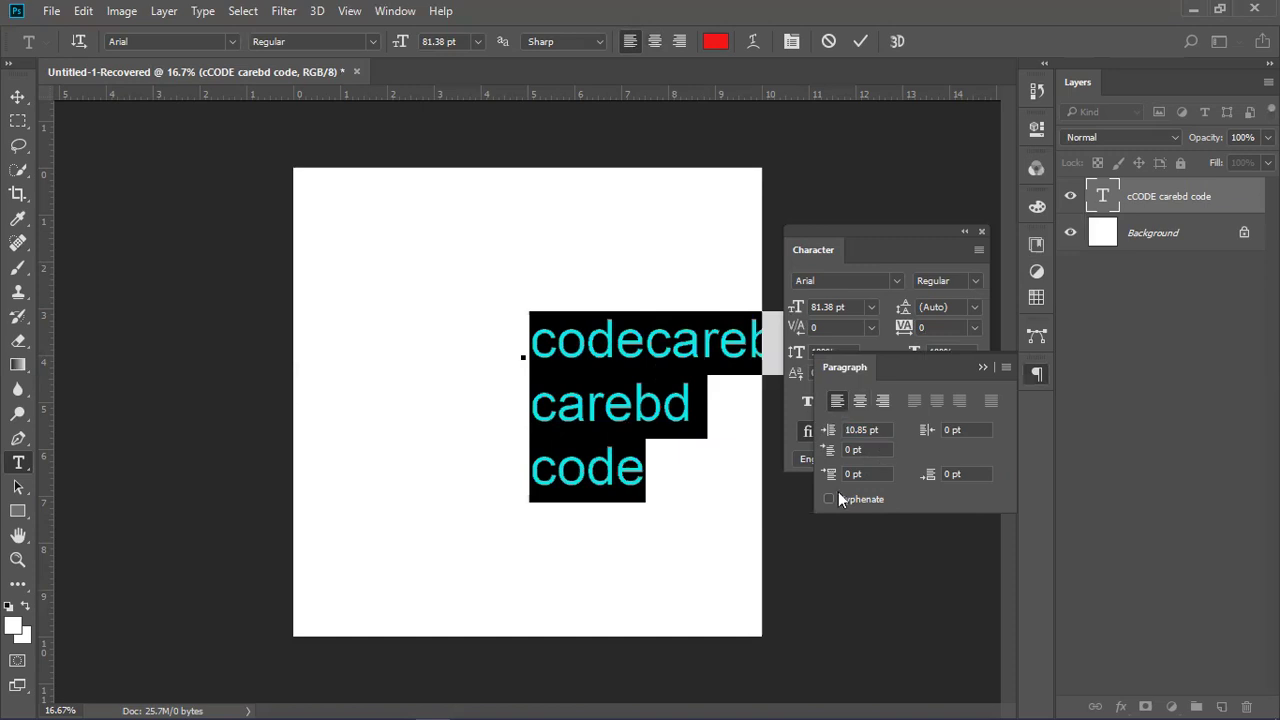
left_click(889, 434)
type("0")
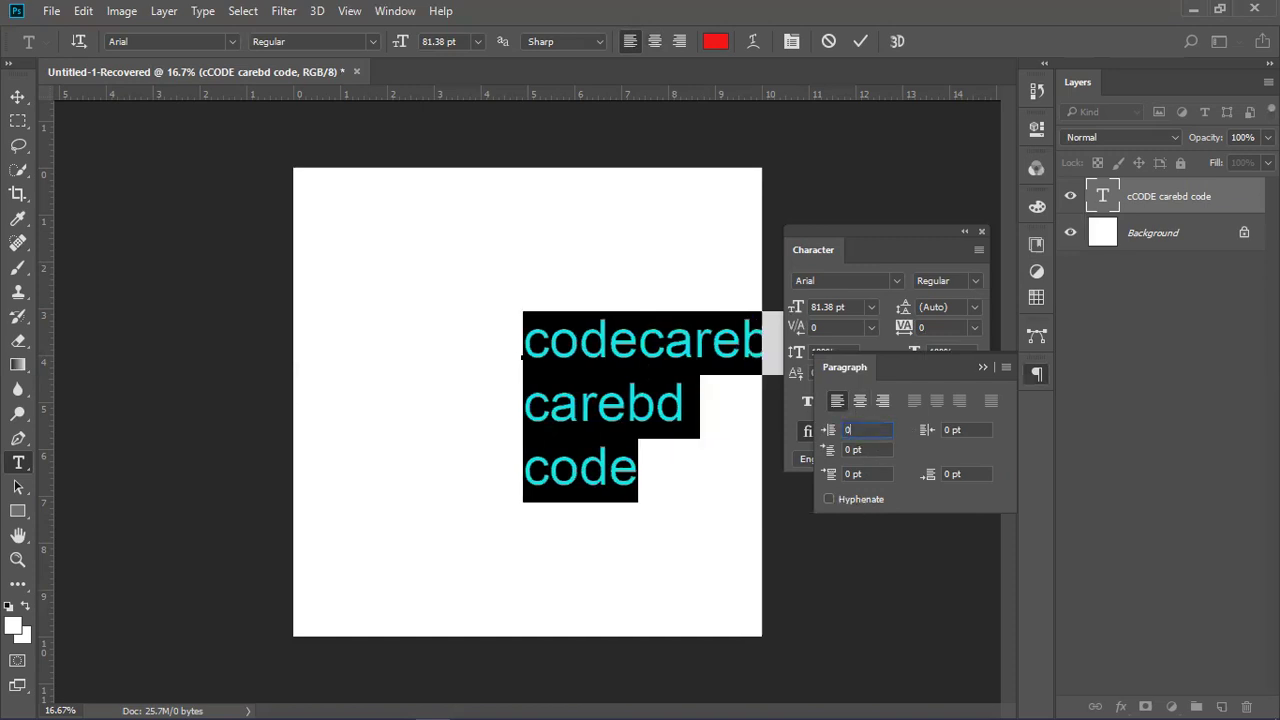
key("Return")
Collapse the Character panel and dock it below the Paragraph panel, then move the text block up and left, fully inside the canvas.
left_click(963, 250)
left_click(964, 231)
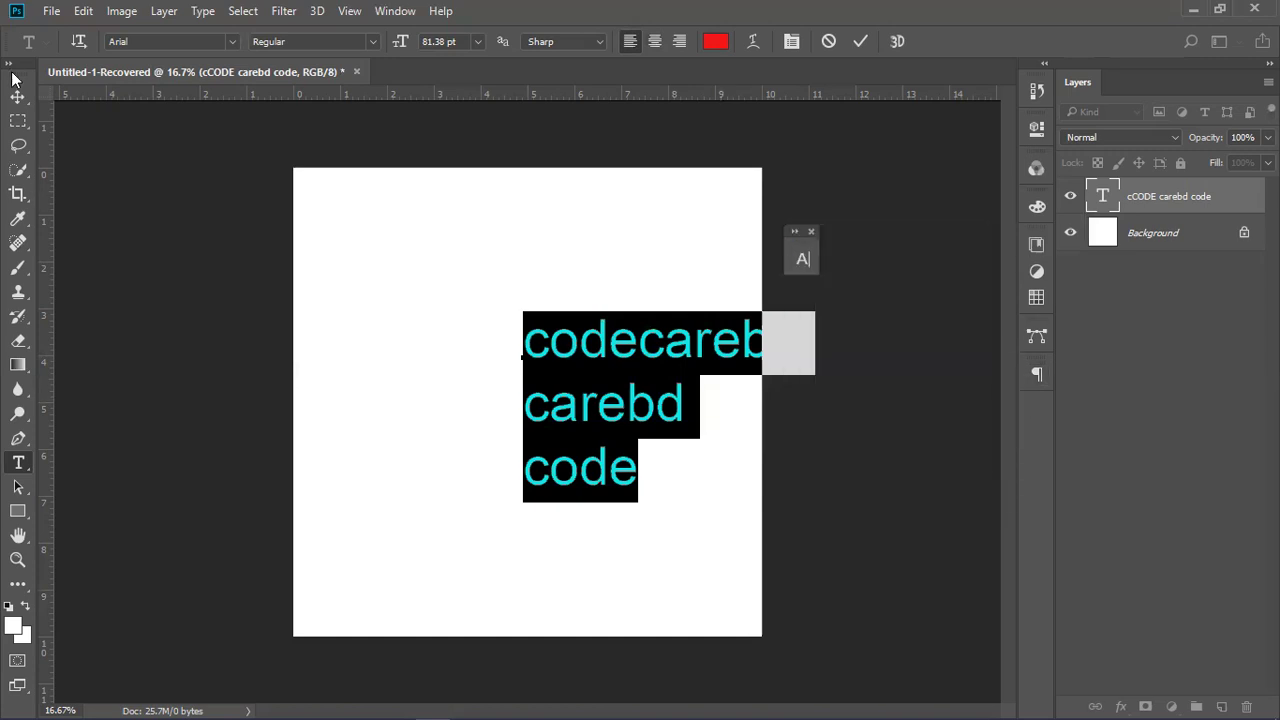
left_click(17, 97)
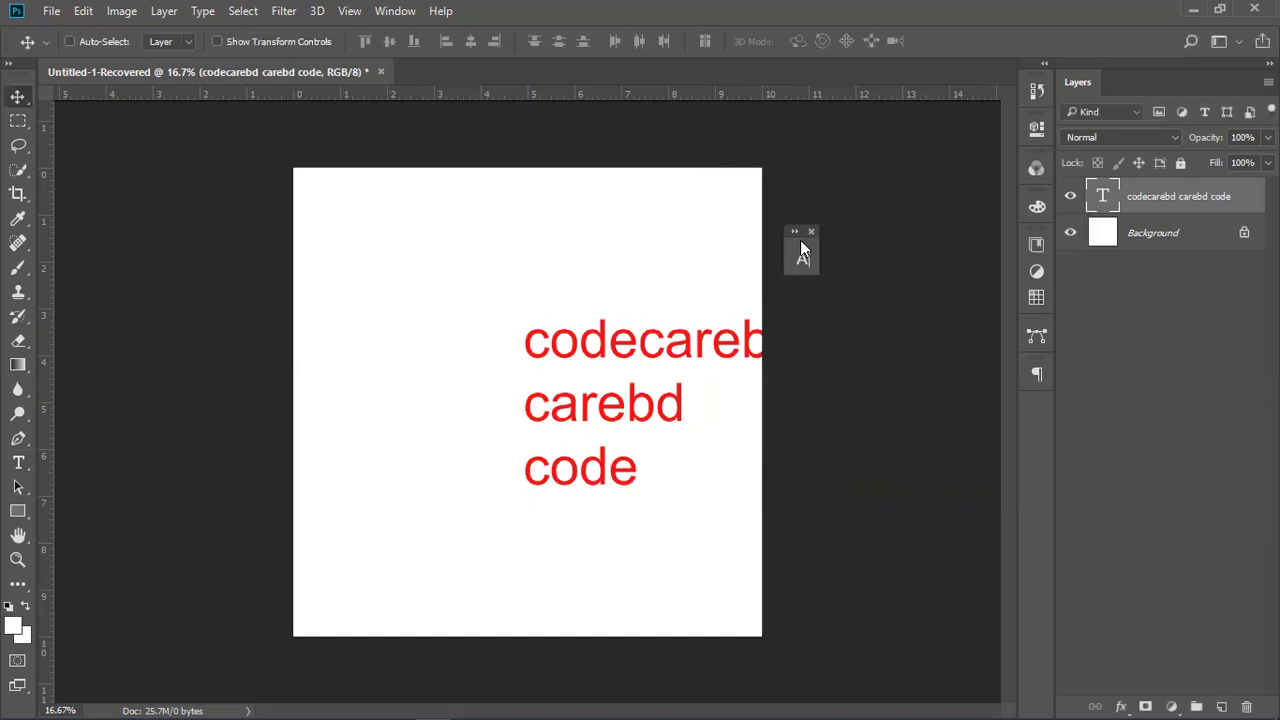
left_click_drag(1068, 398, 1038, 405)
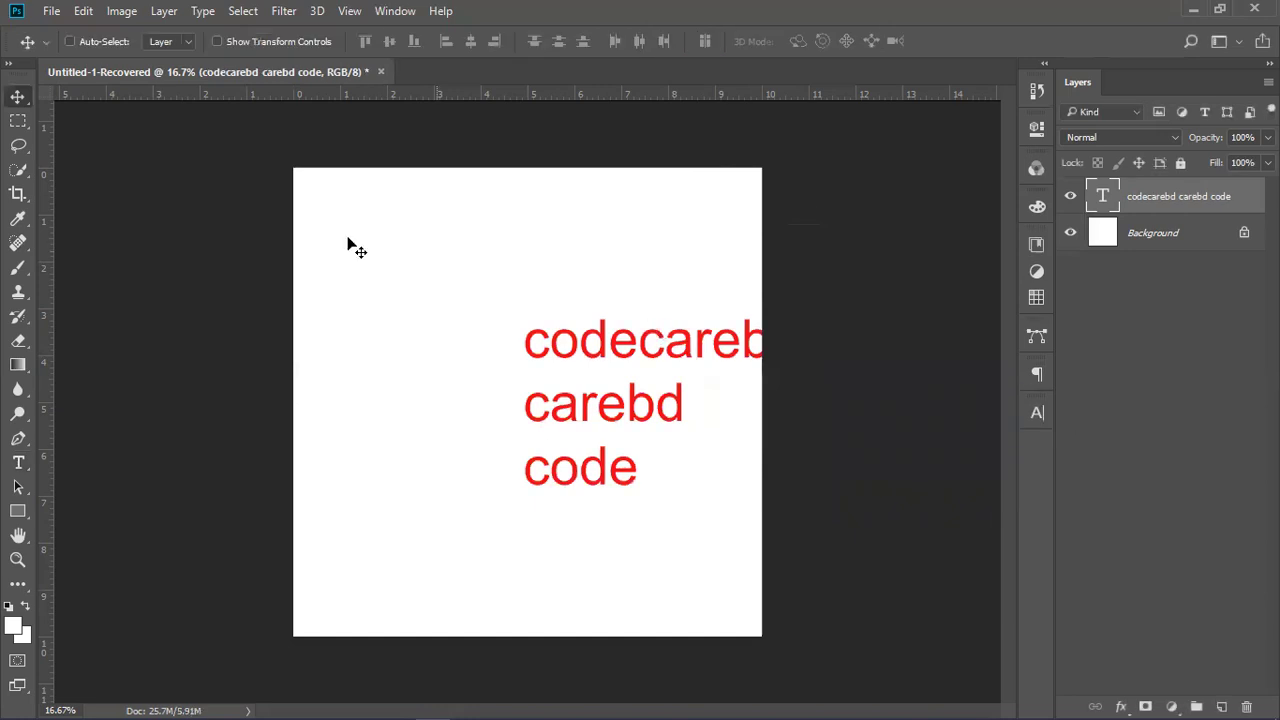
left_click_drag(522, 314, 395, 261)
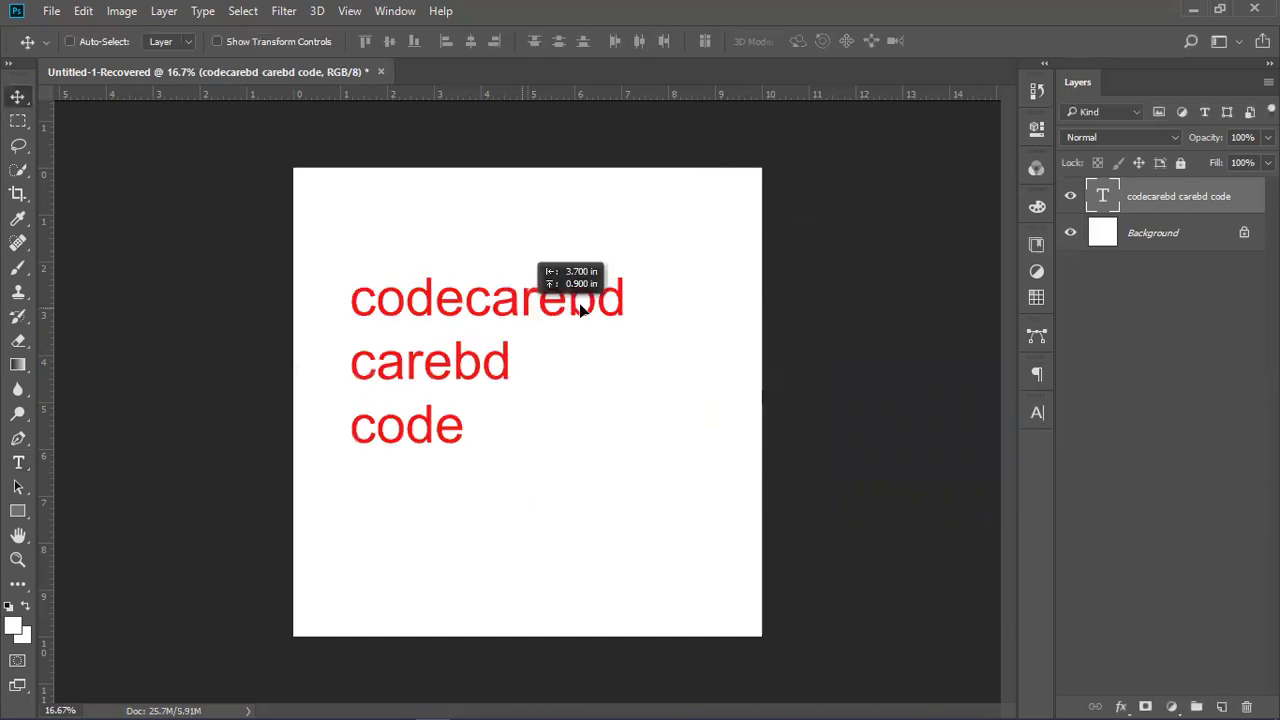
Select the whole text layer's content for editing, review the Character and Paragraph panels with the paragraph options, and return to the Move tool.
double_click(1108, 200)
left_click(1036, 414)
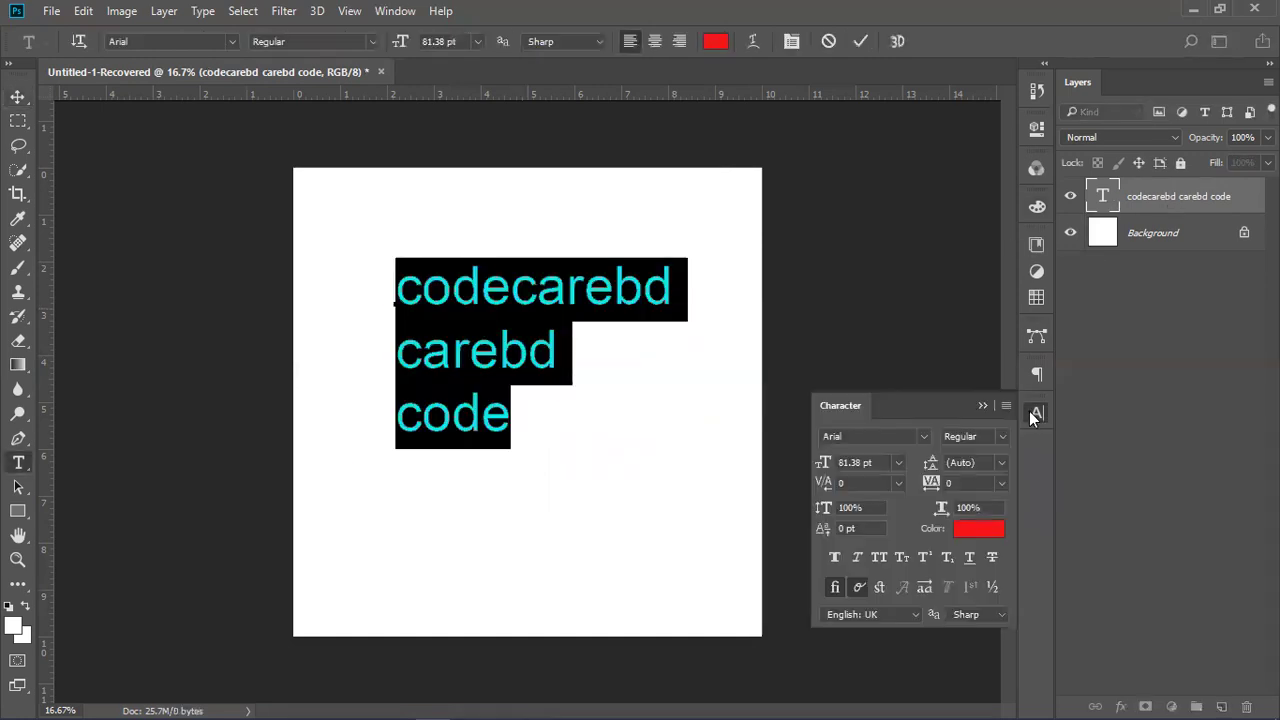
left_click(1036, 373)
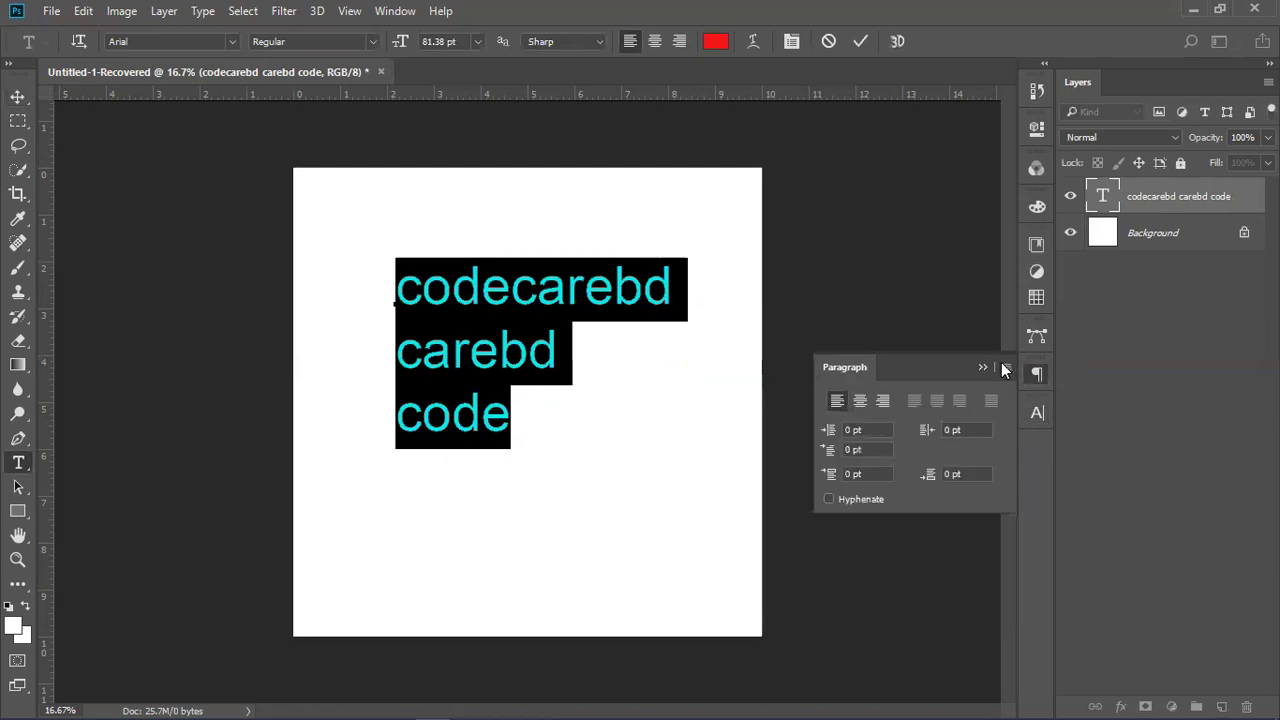
left_click(1004, 368)
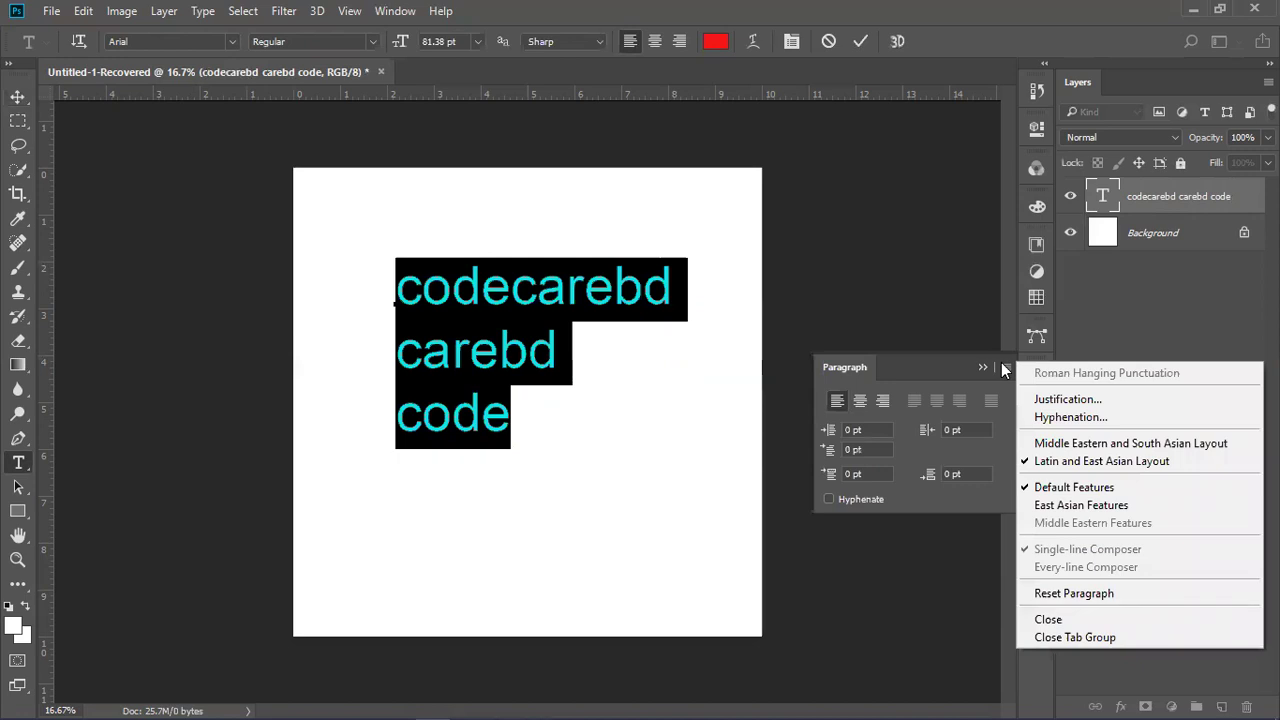
left_click(1036, 368)
left_click(1036, 375)
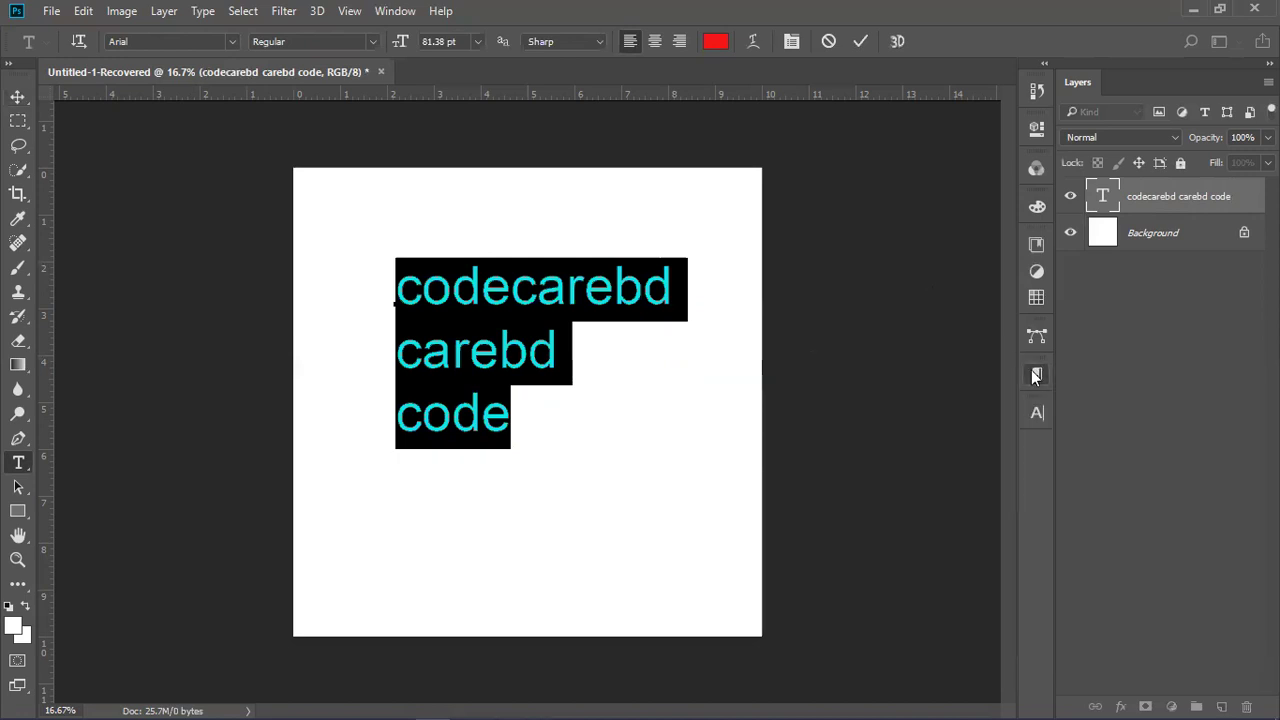
key("ctrl+Return")
key("v")
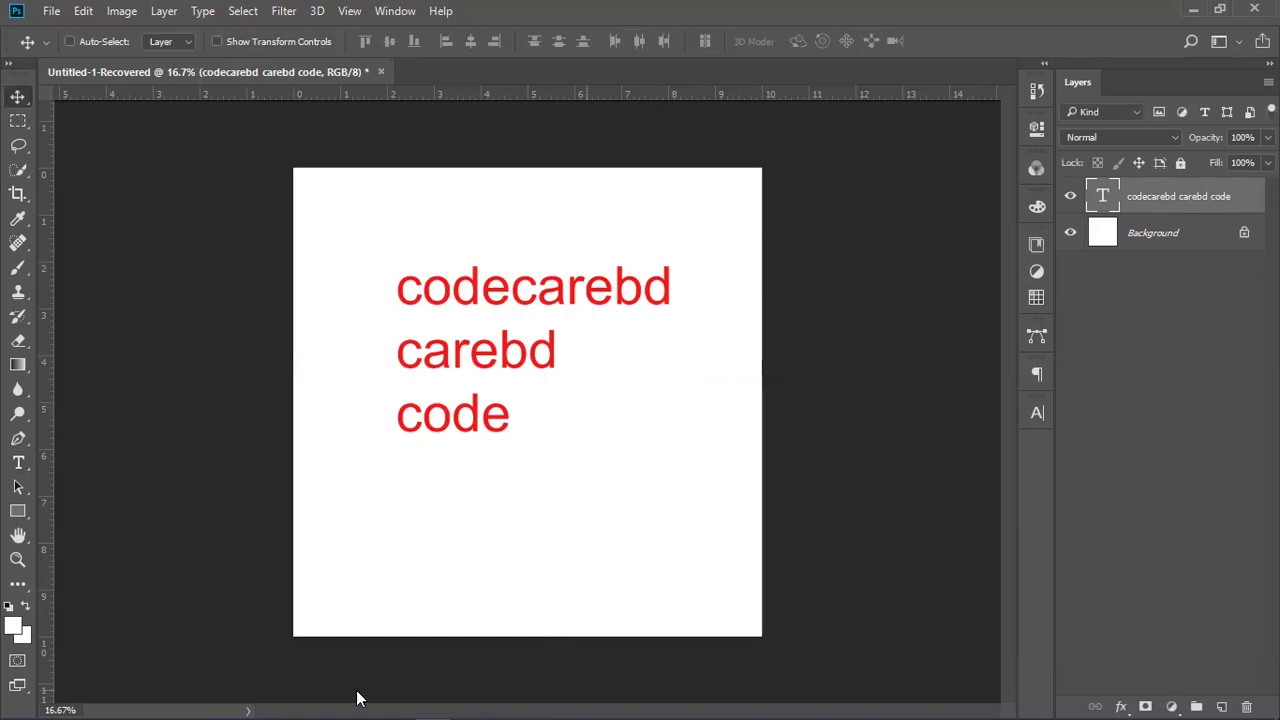
Minimize Photoshop, switch to the Chrome browser and search Google for "lorem ipsum" in a new tab.
left_click(1198, 8)
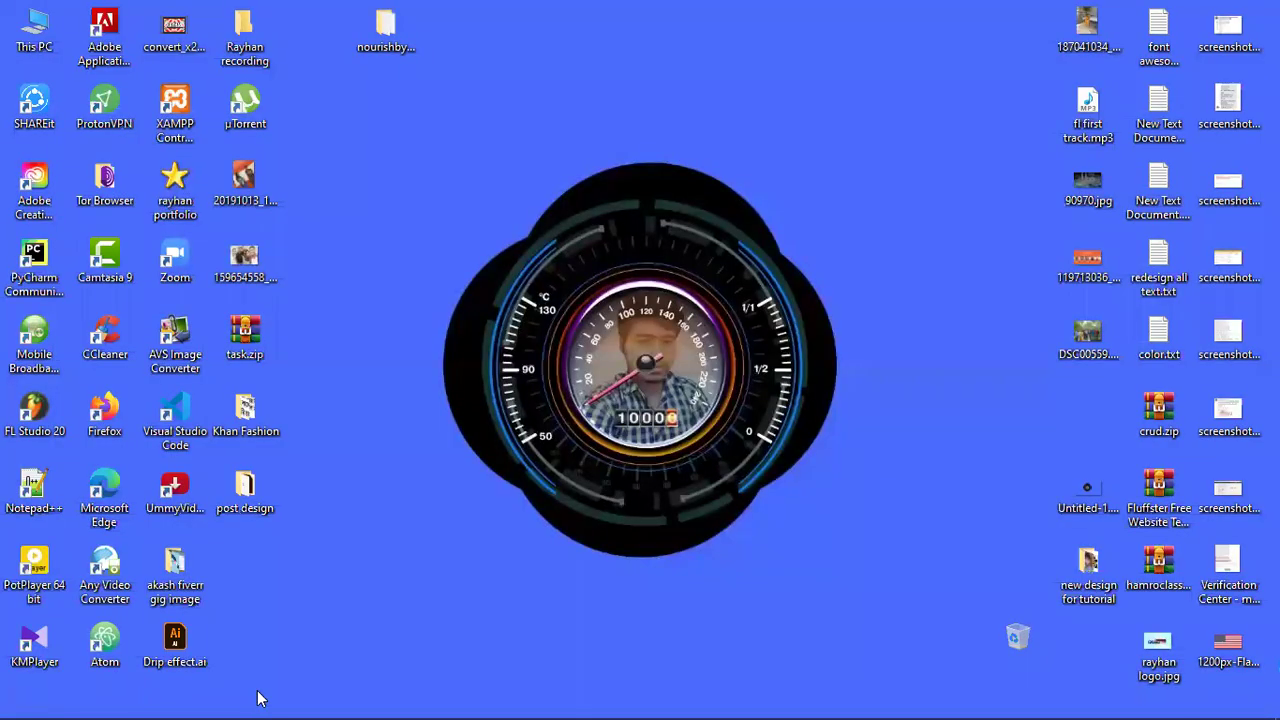
key("alt+Tab")
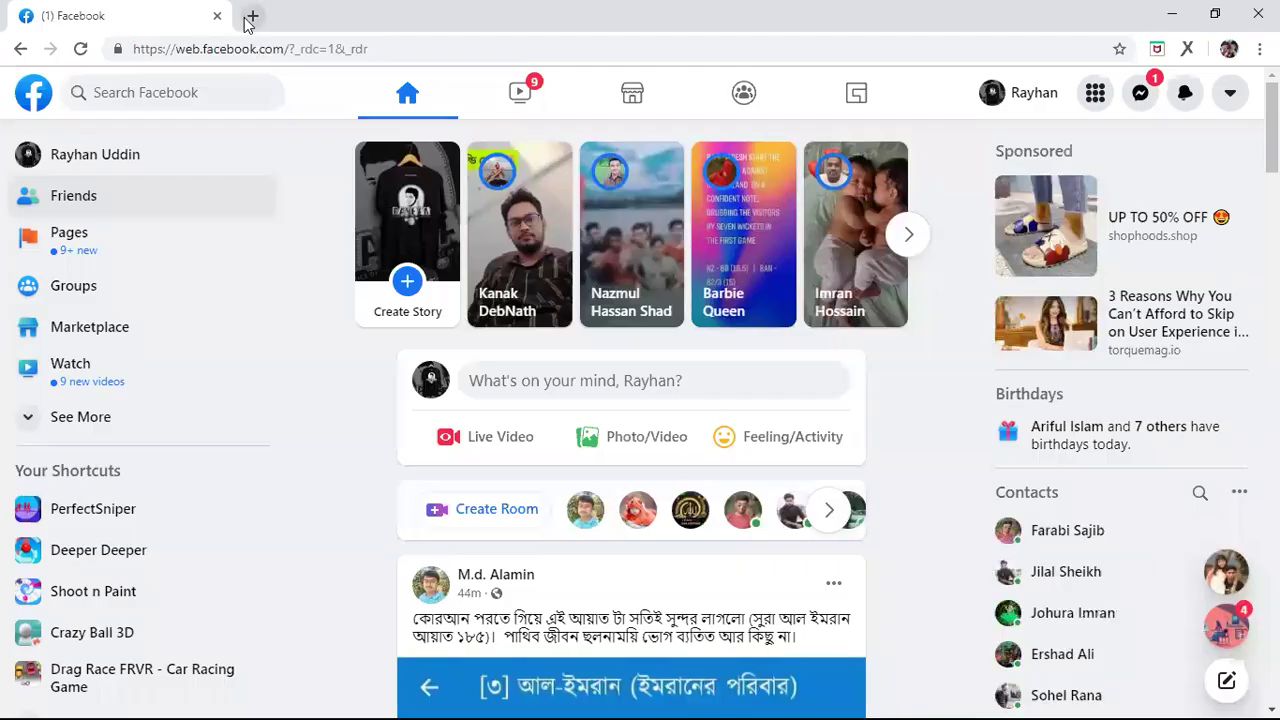
key("ctrl+t")
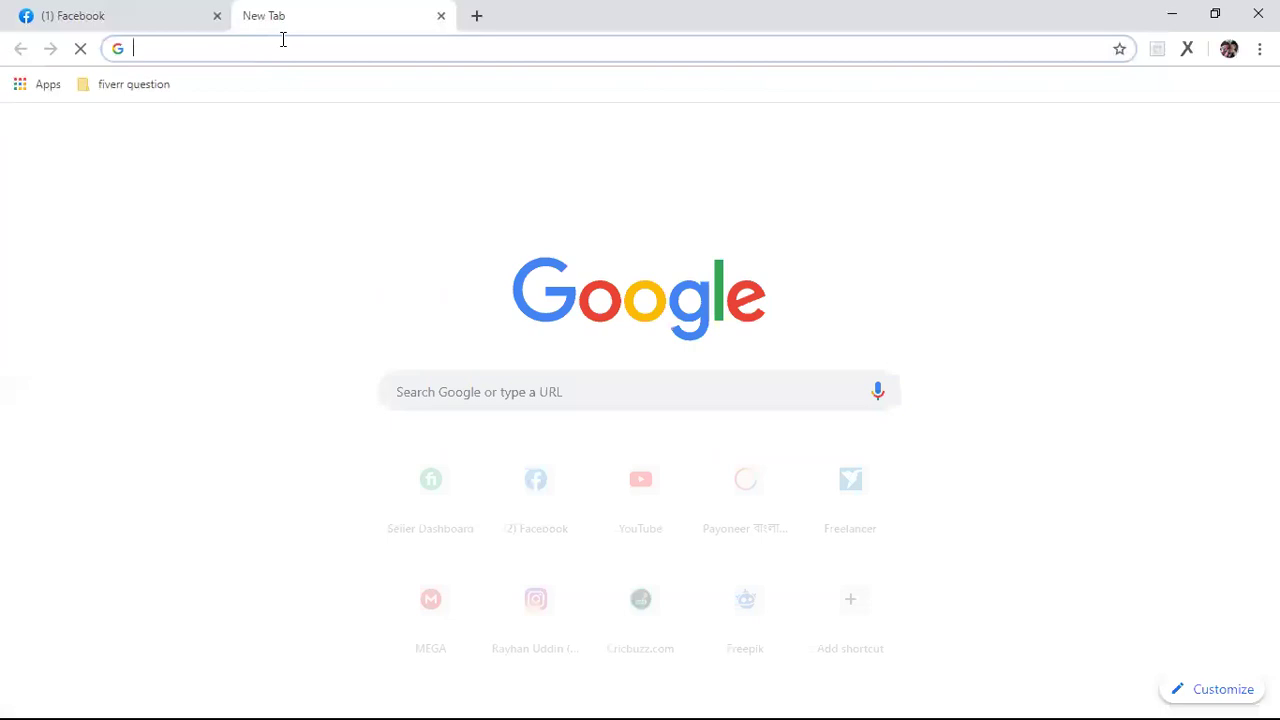
type("lore")
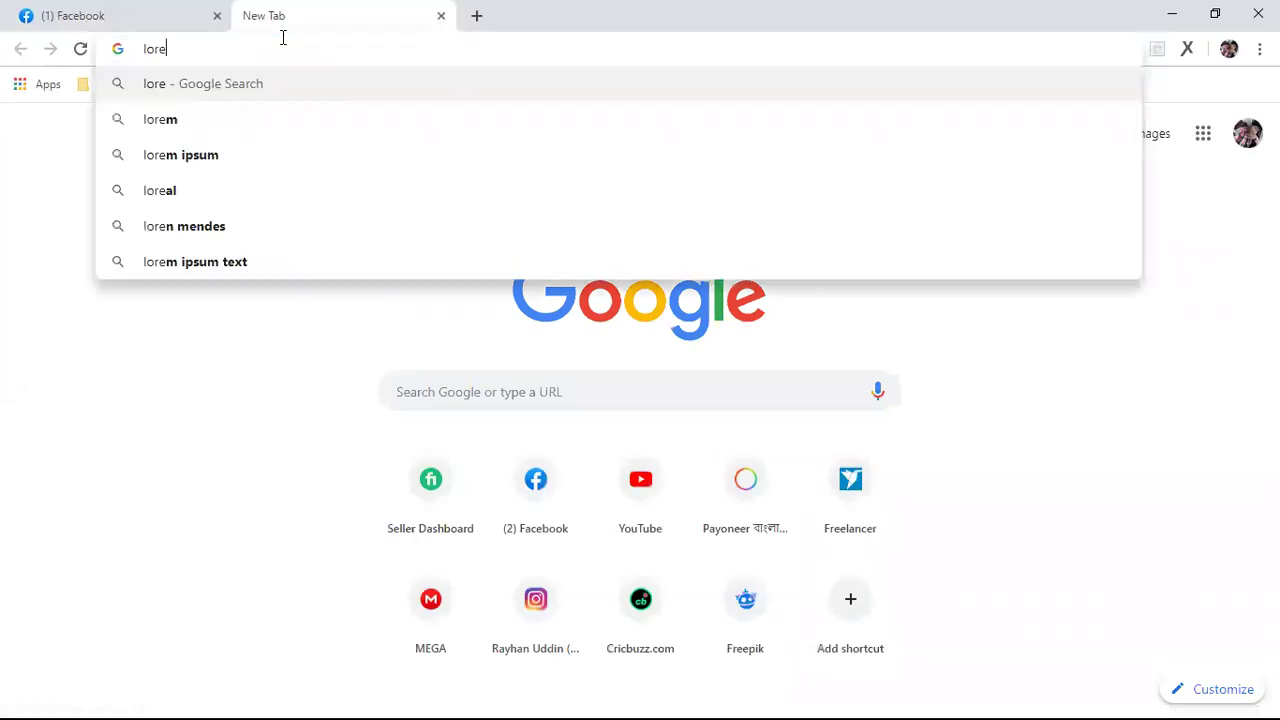
type("m i")
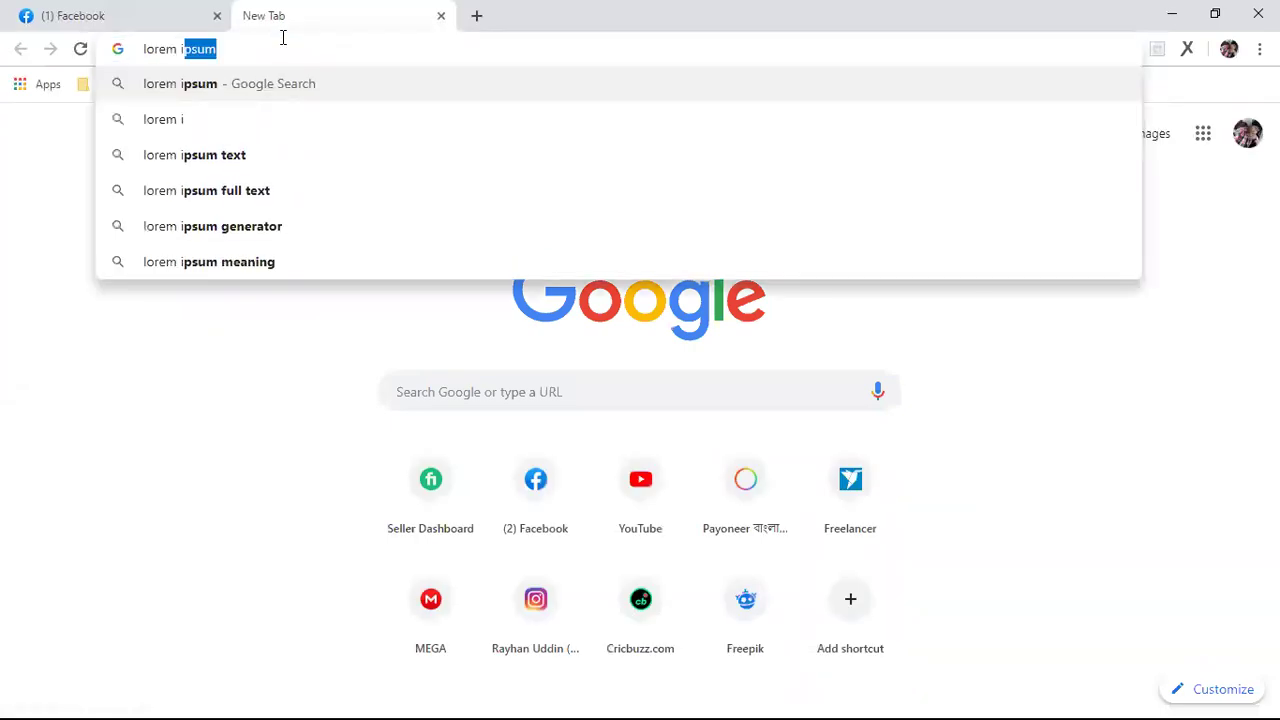
key("Return")
Return to the lorem ipsum search results and open the Lipsum generator site (lipsum.com).
left_click(104, 10)
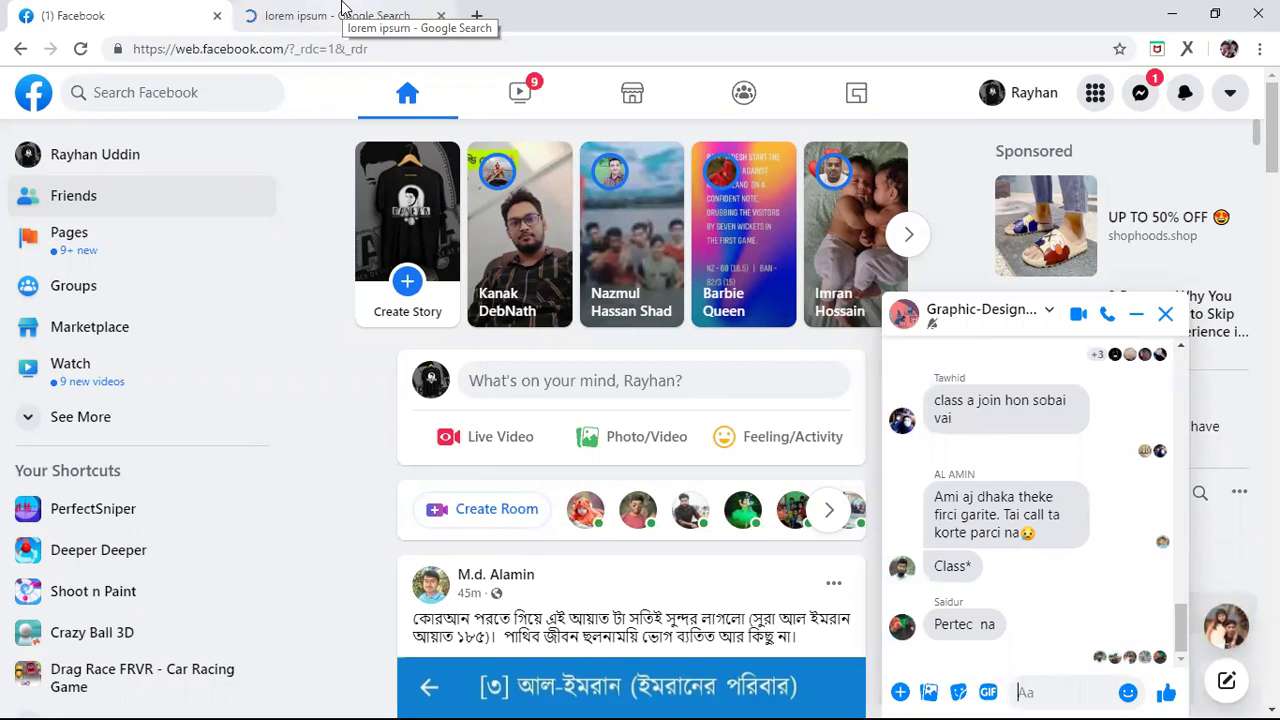
left_click(375, 16)
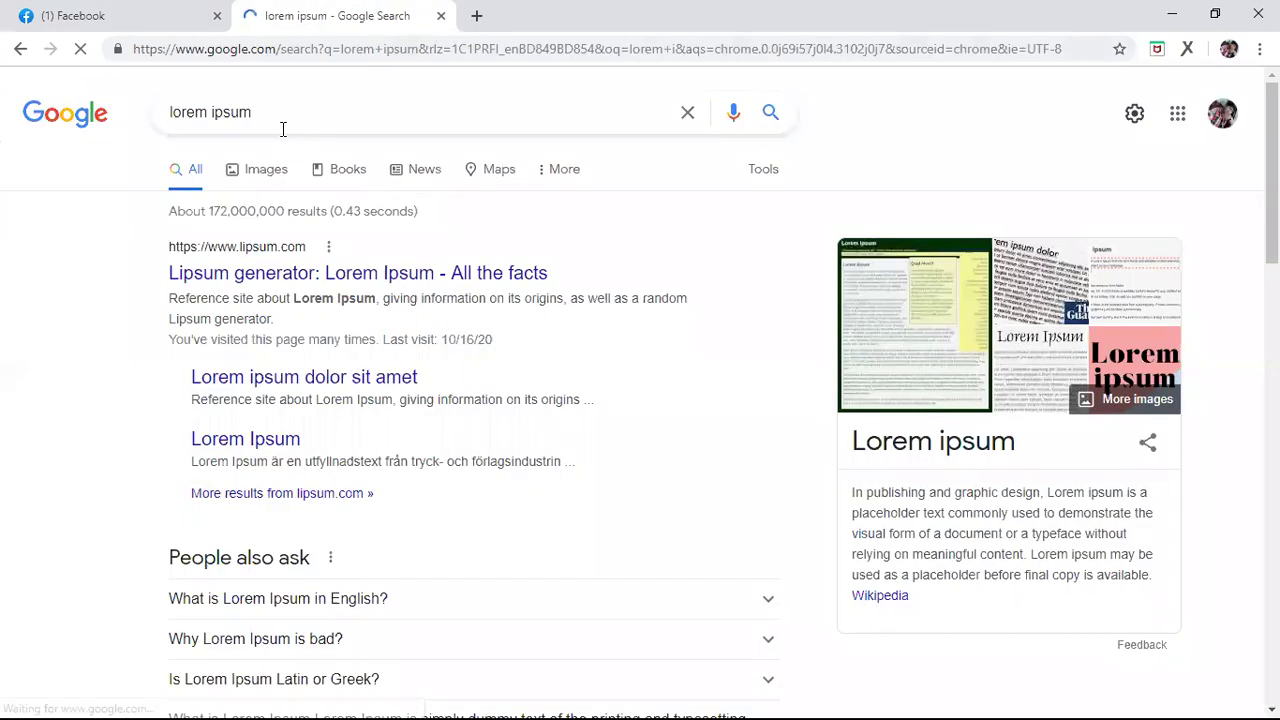
left_click(258, 283)
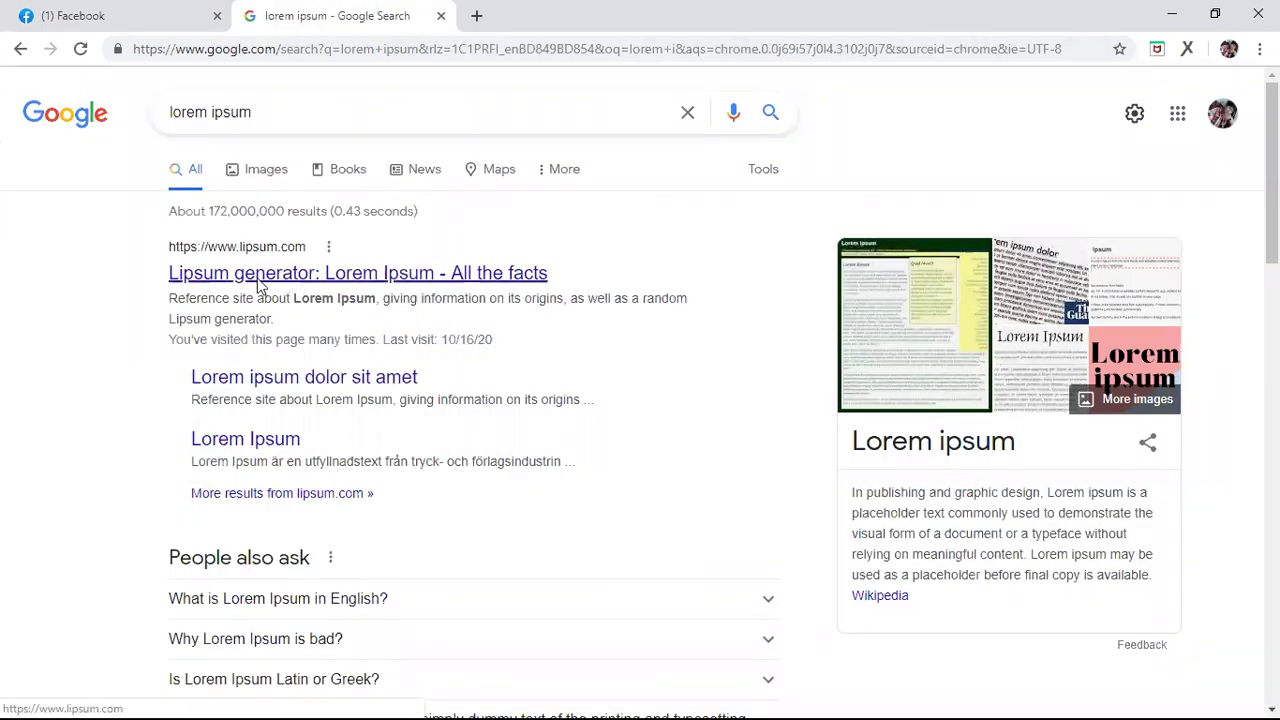
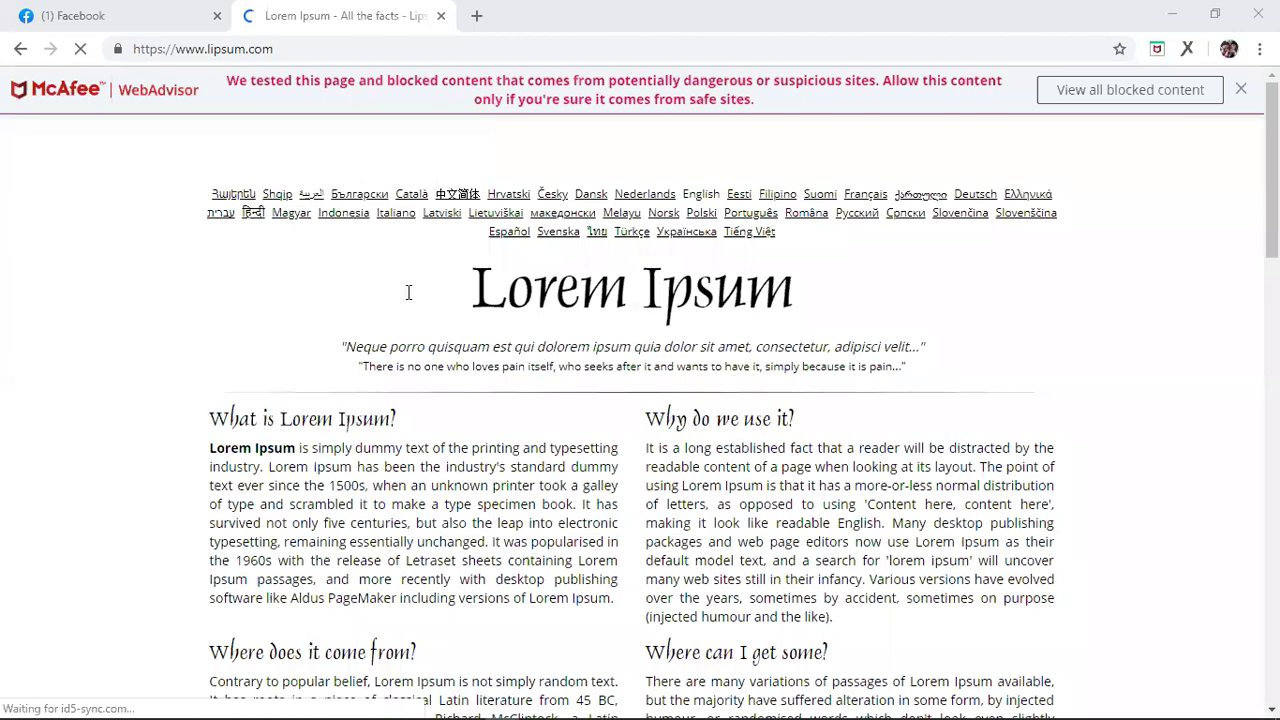
Select the beginning of the "Where does it come from?" paragraph, from "Contrary to popular belief" through "consectetur,".
scroll(217, 210, "down", 5)
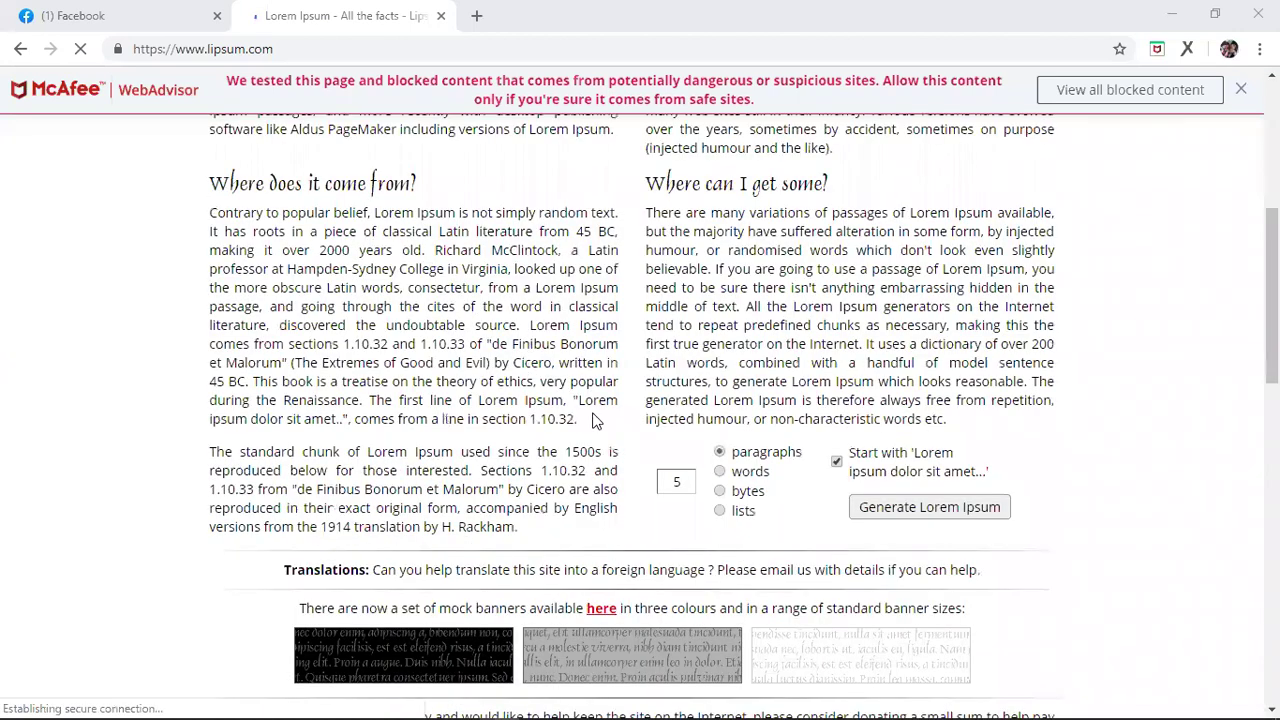
left_click_drag(209, 212, 577, 401)
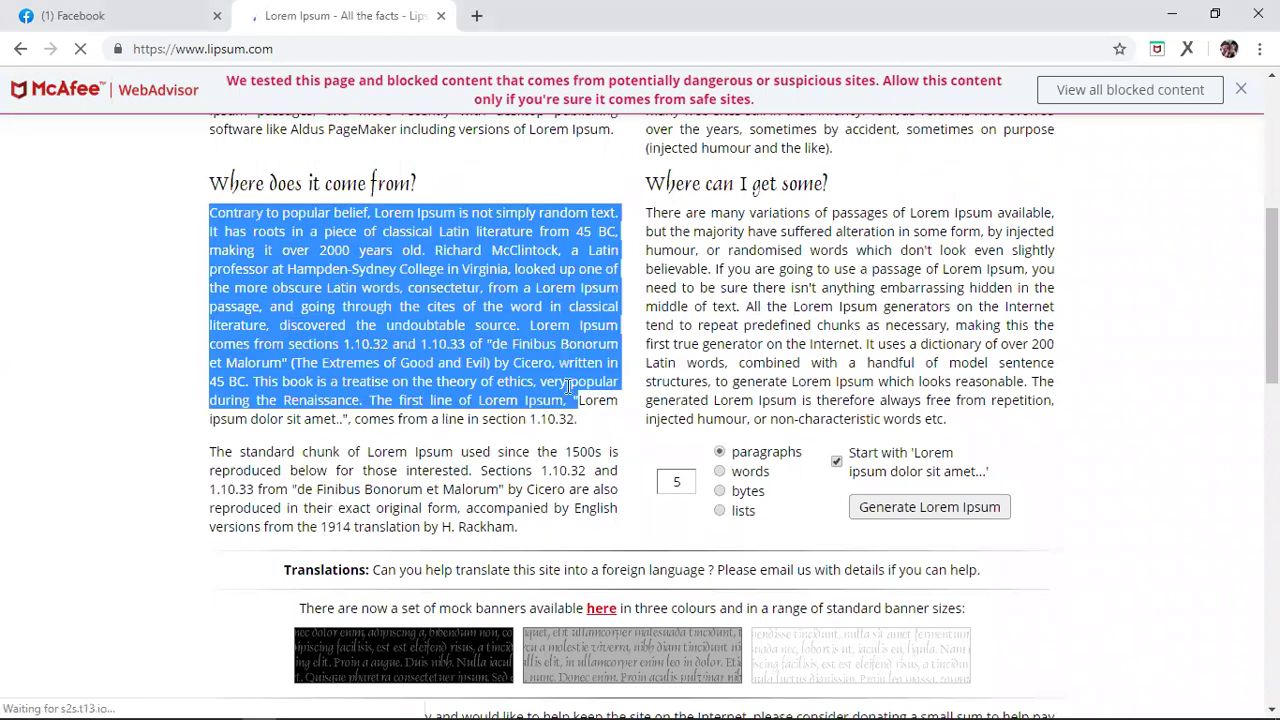
left_click(485, 287, "shift")
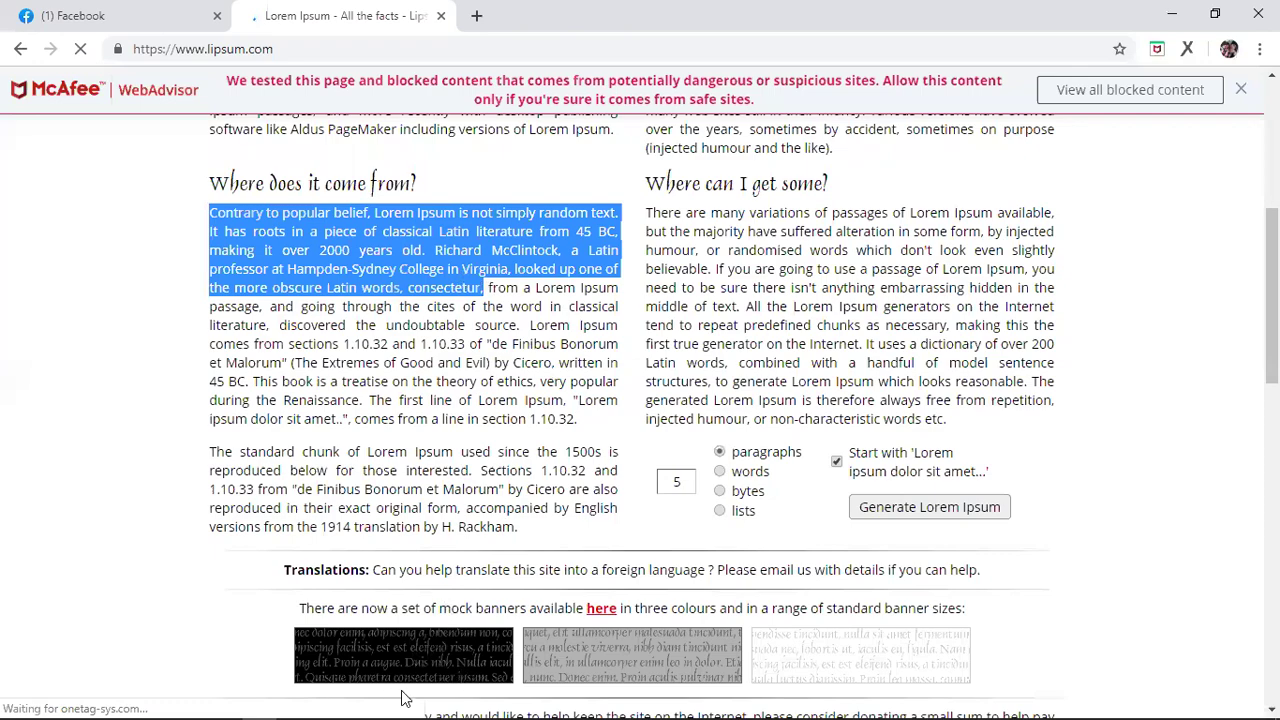
Switch to Photoshop, replace the text layer's entire content with the copied "Contrary to popular belief" passage, and return to the Move tool.
left_click(466, 688)
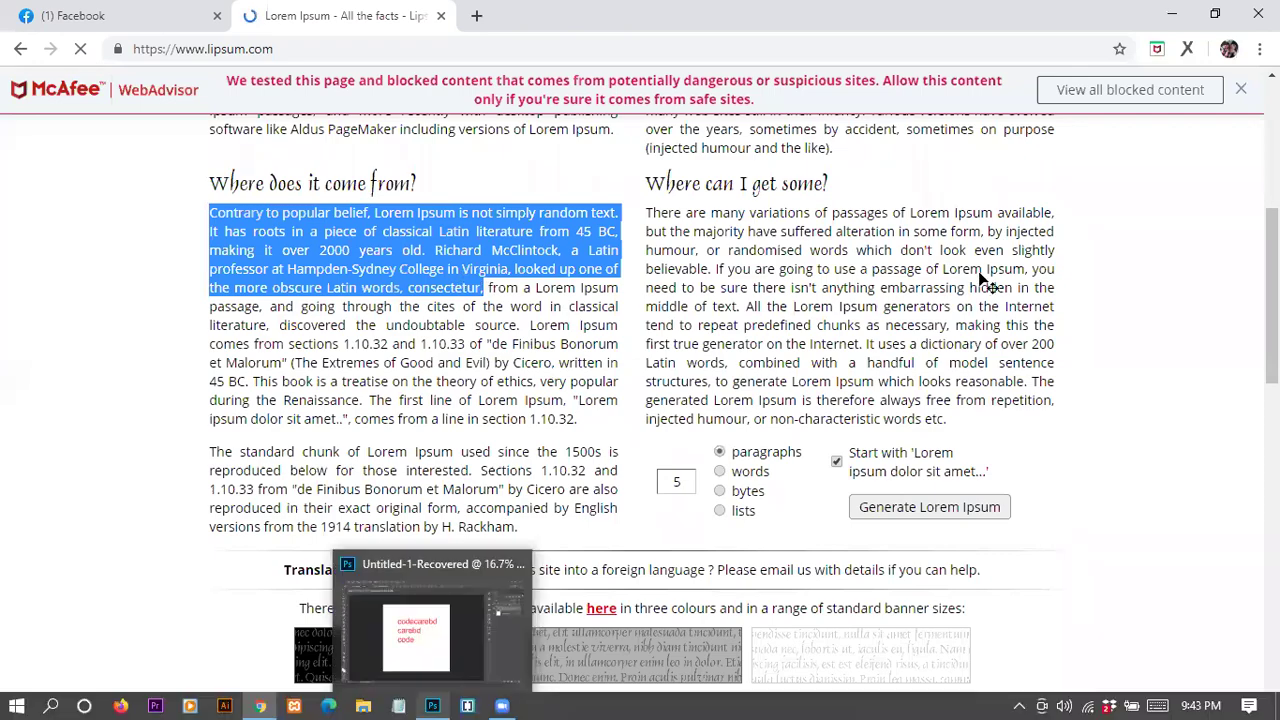
double_click(1103, 195)
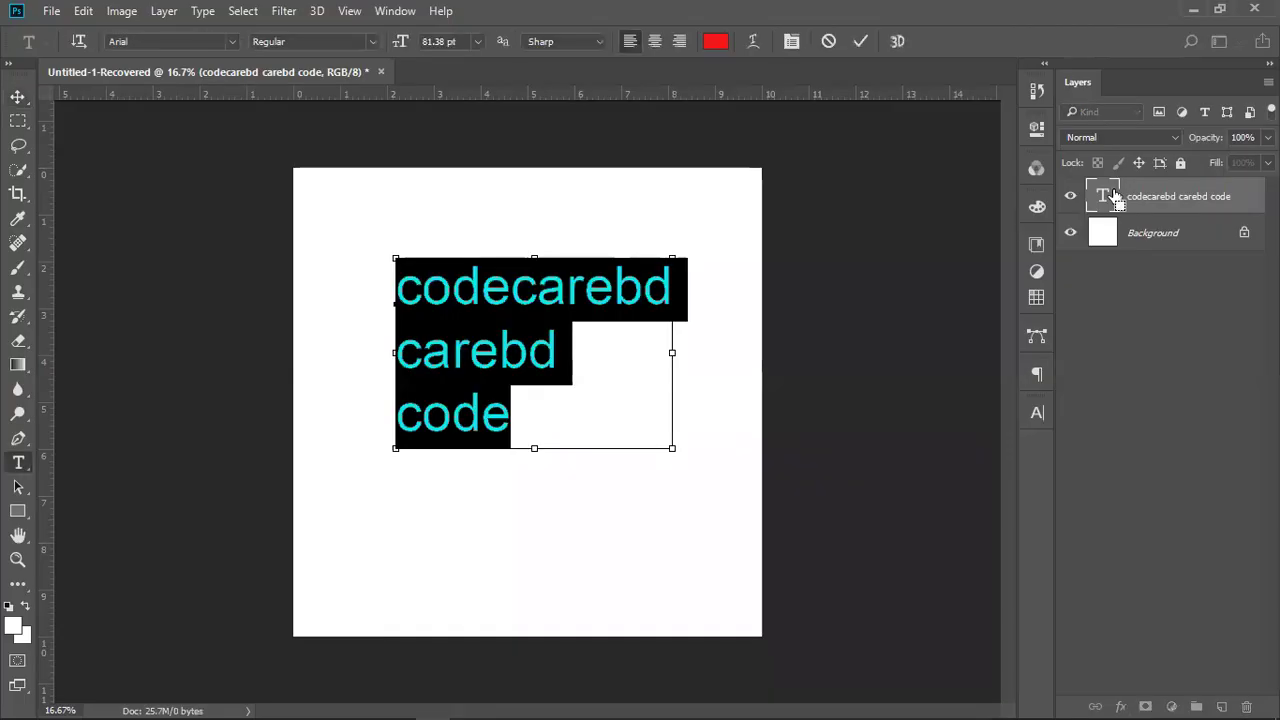
key("ctrl+v")
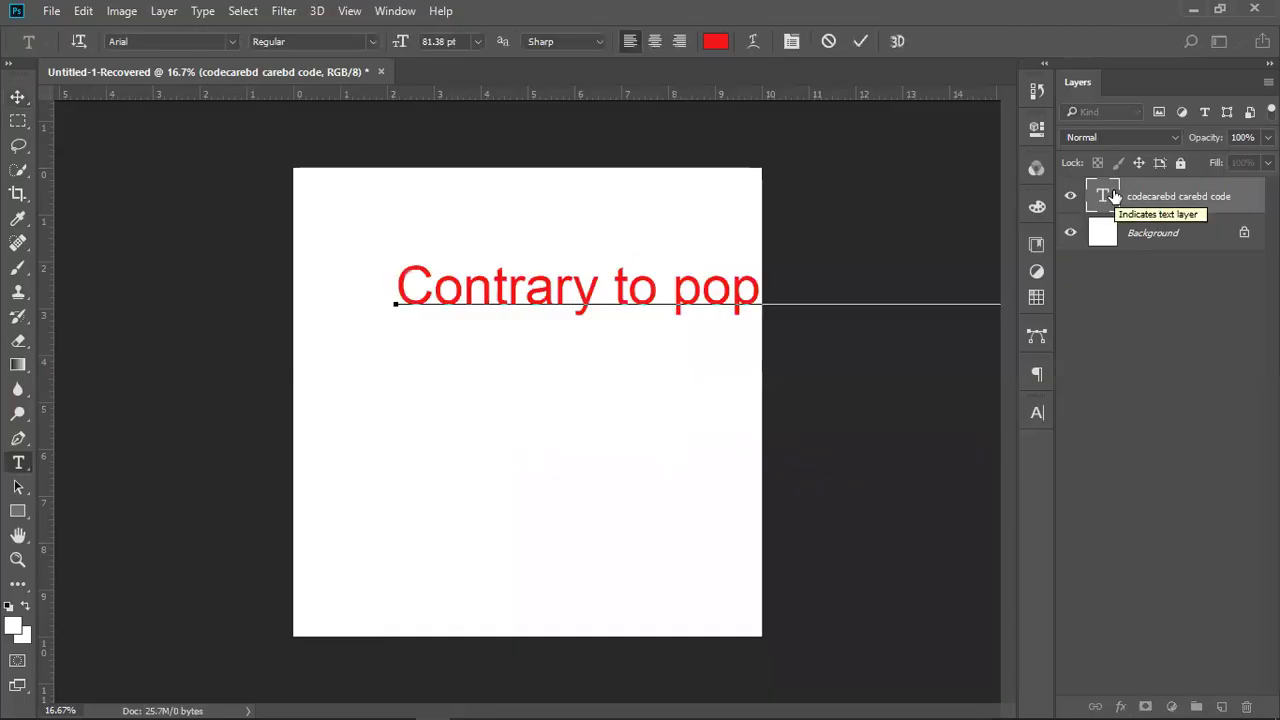
left_click(853, 45)
key("v")
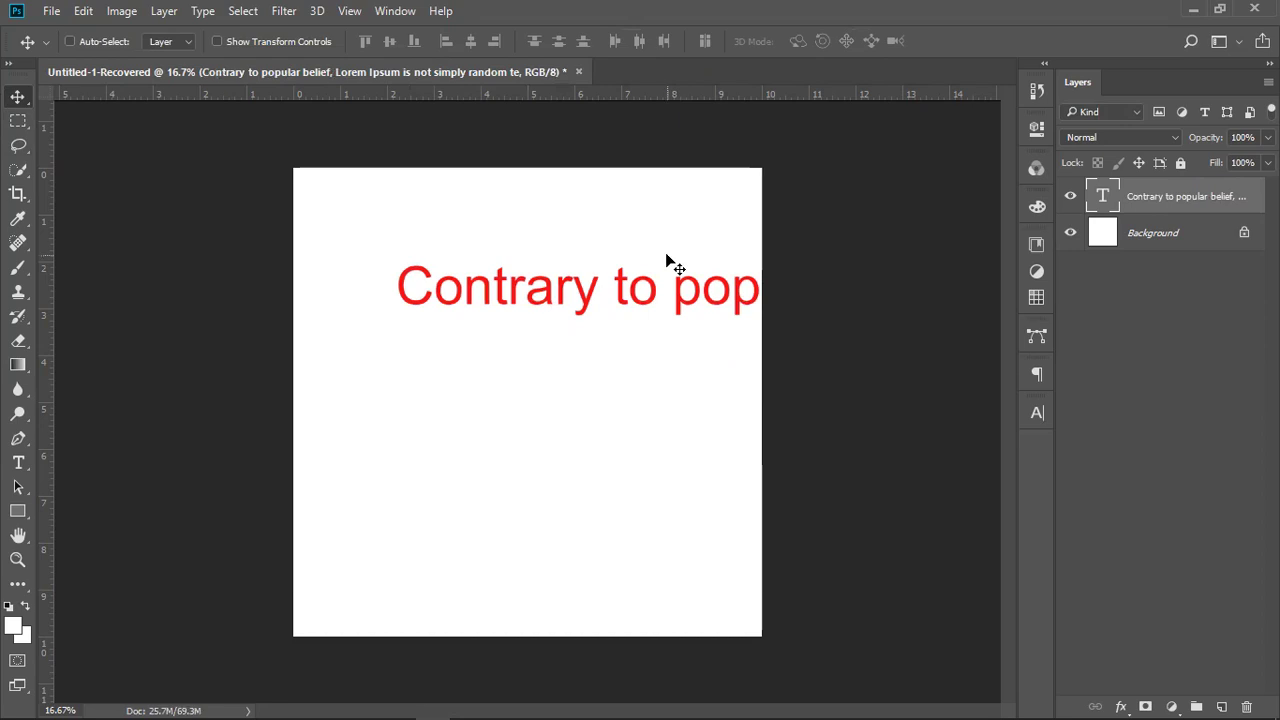
Free-transform the pasted text layer, scaling its width and height proportionally to 87%.
key("ctrl+t")
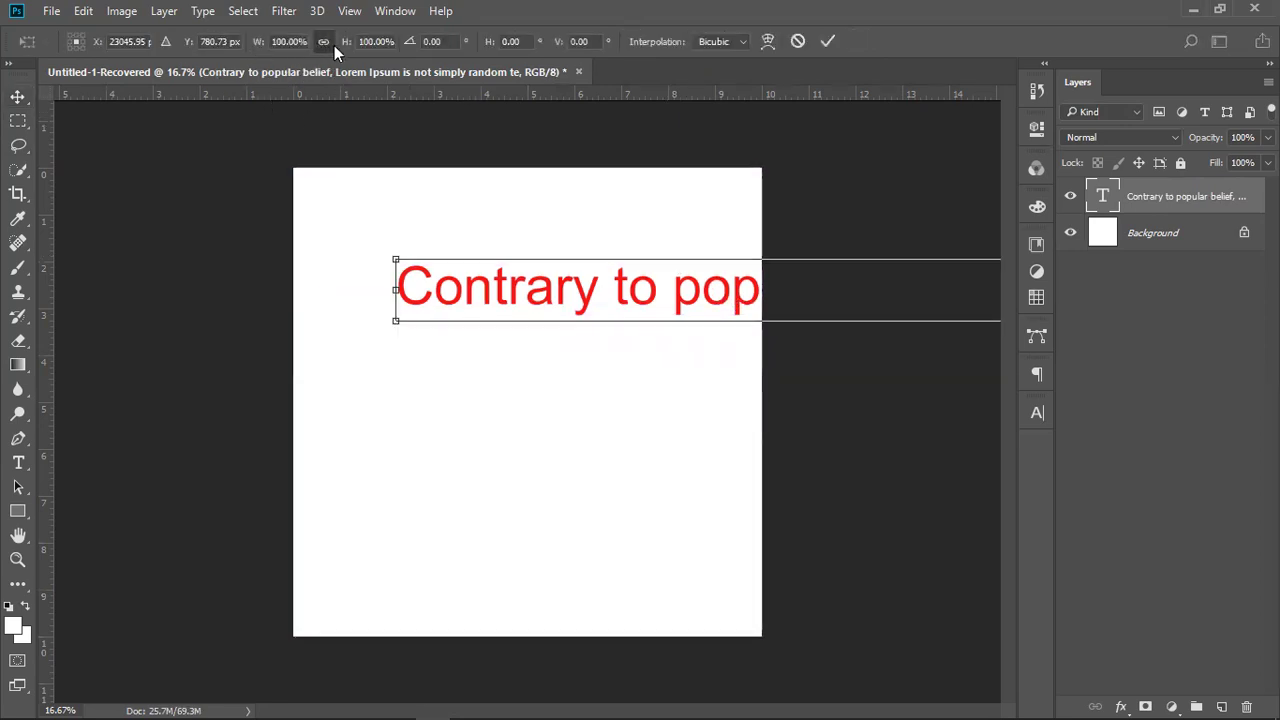
left_click_drag(343, 43, 332, 42)
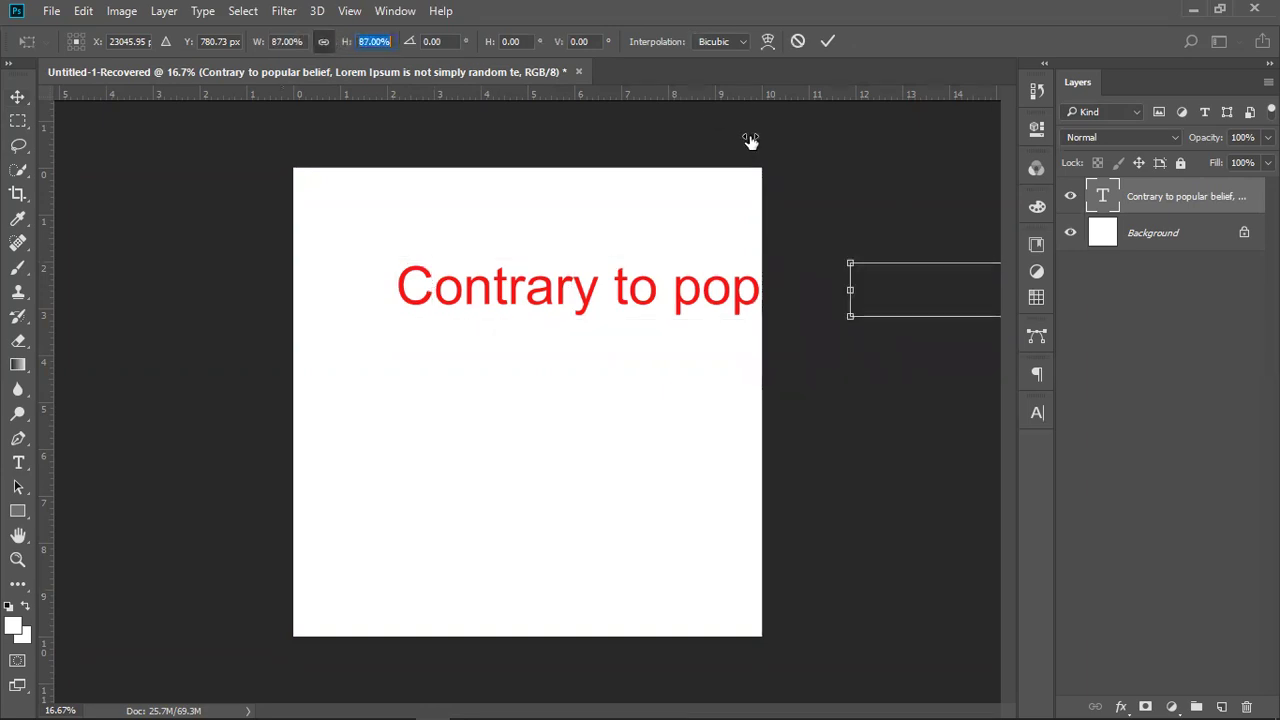
Apply the 87% scaling to the text line and move it toward the canvas's left edge.
left_click(825, 41)
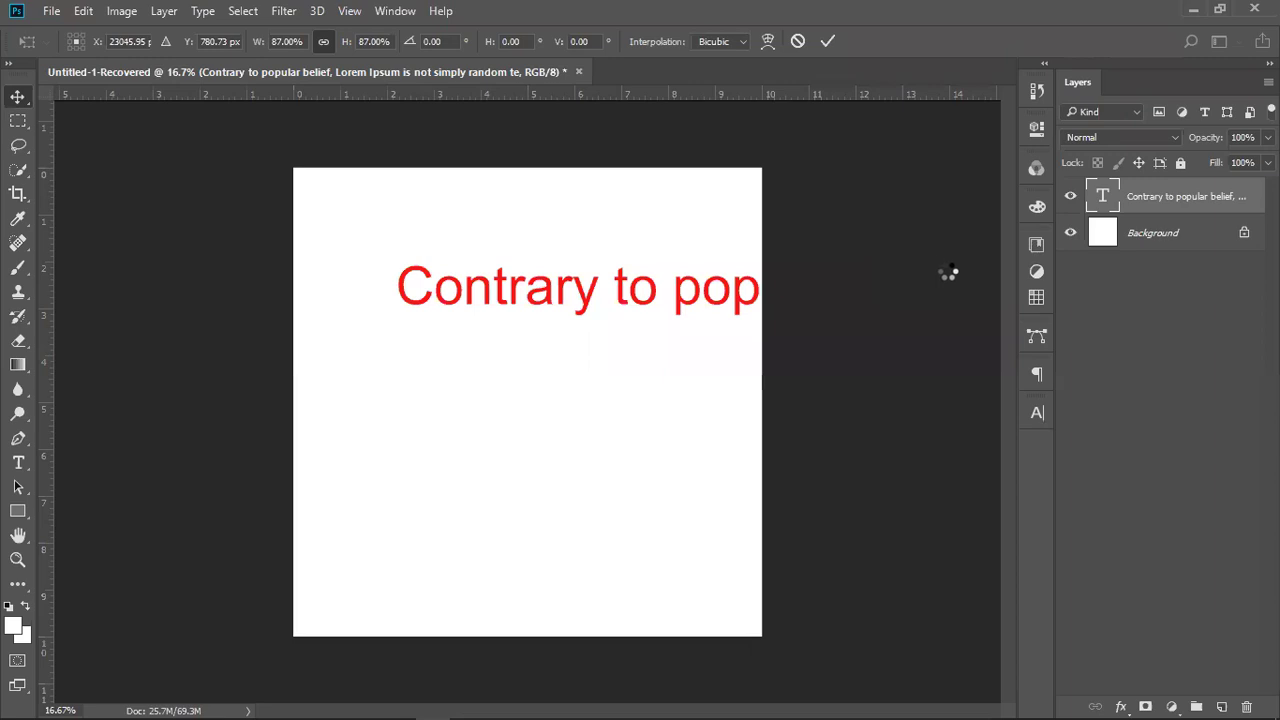
left_click_drag(491, 280, 416, 269)
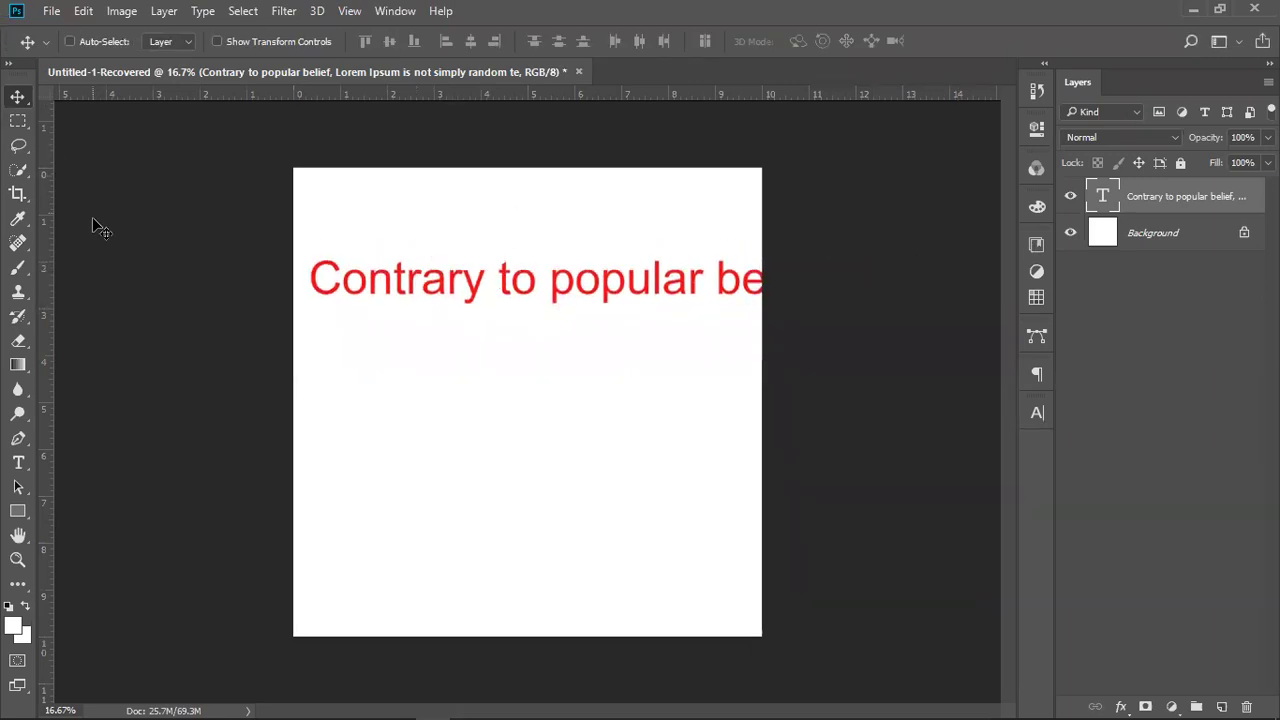
Set the font size of the whole red text layer to 30 pt.
double_click(1102, 197)
left_click(453, 41)
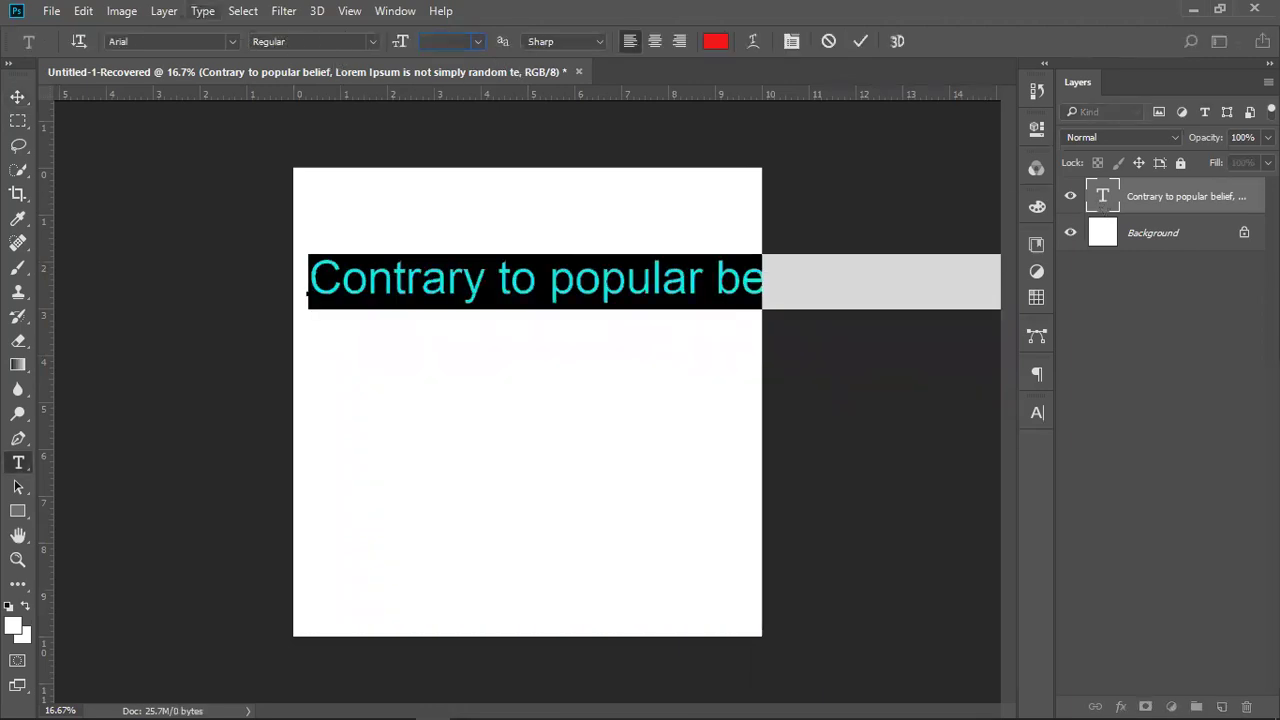
type("14")
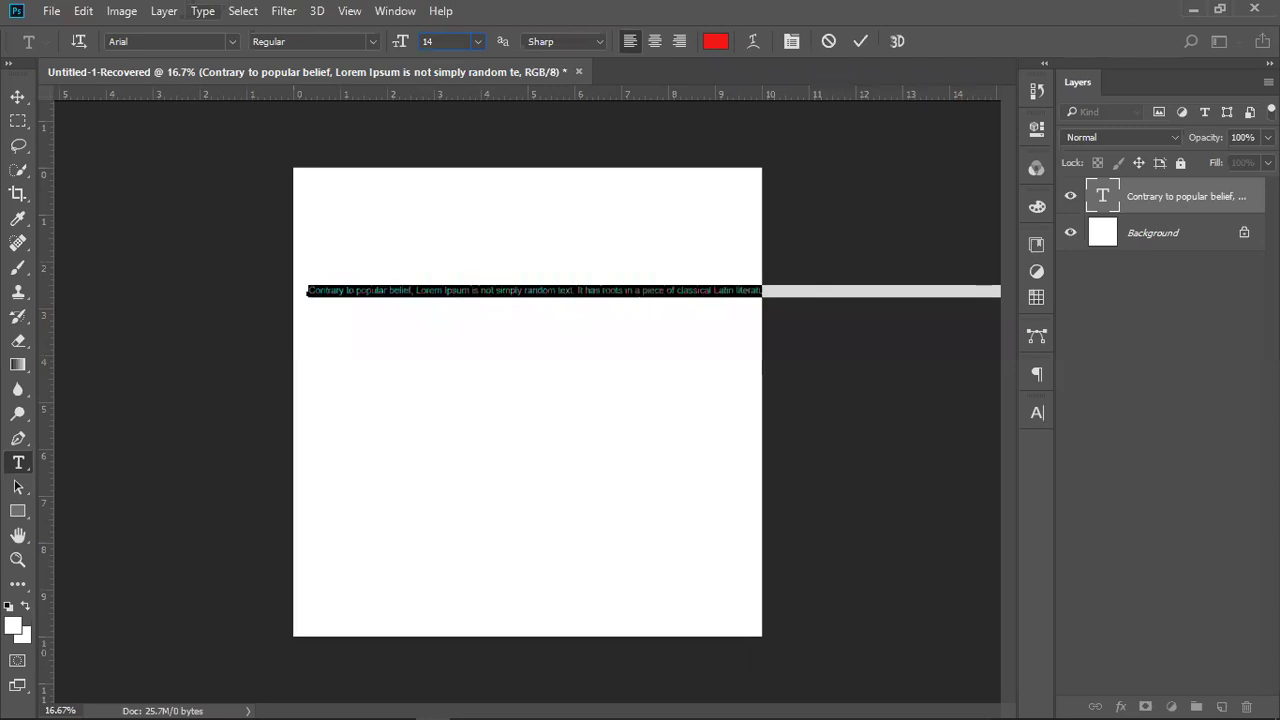
key("BackSpace")
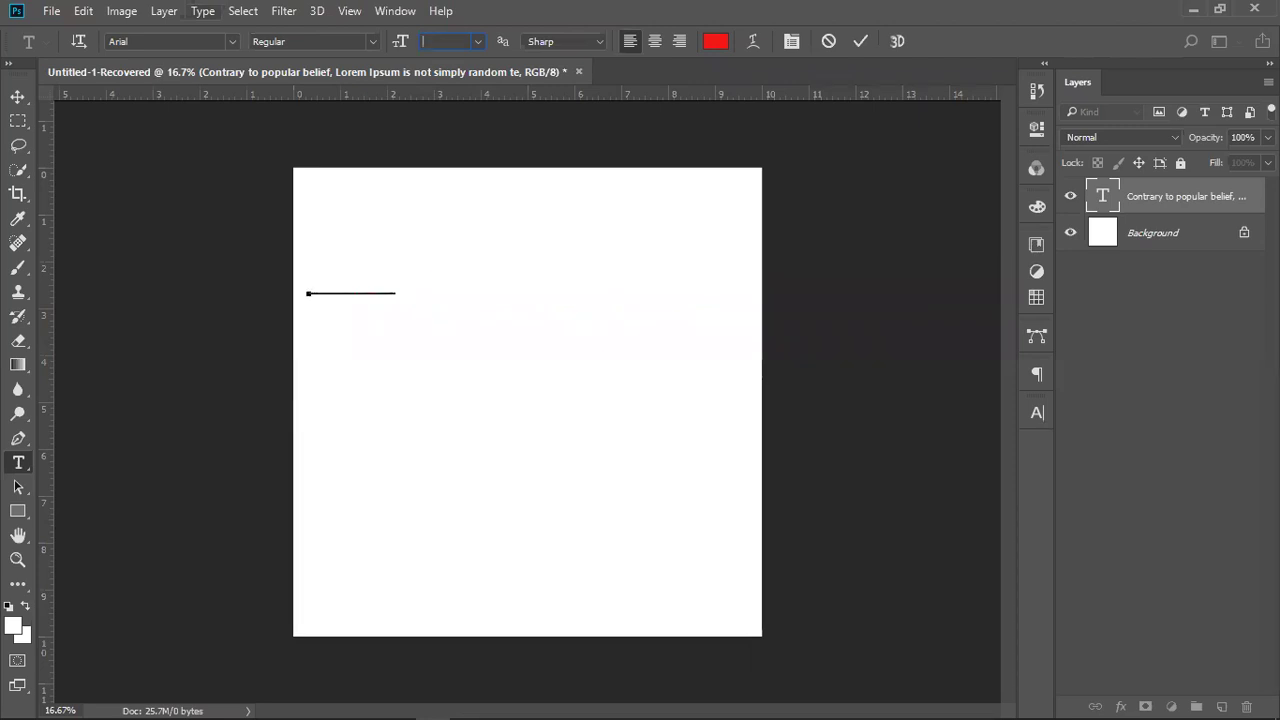
type("30")
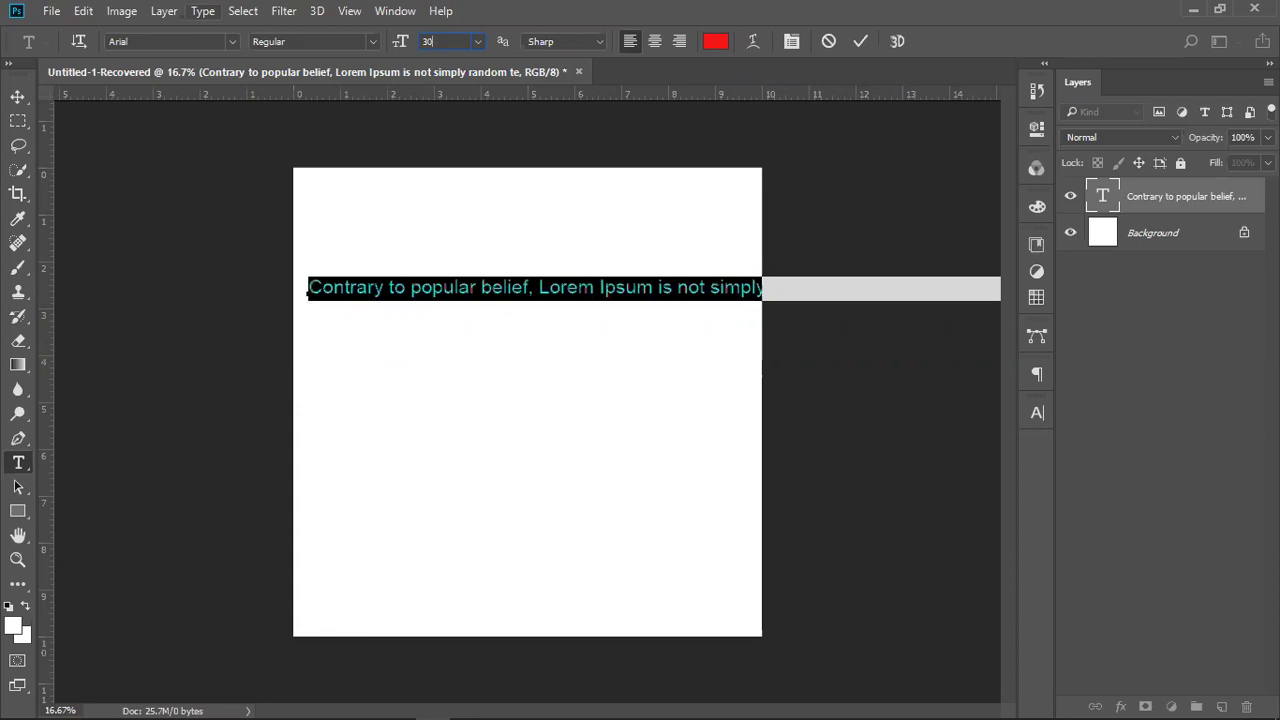
key("Return")
left_click(859, 41)
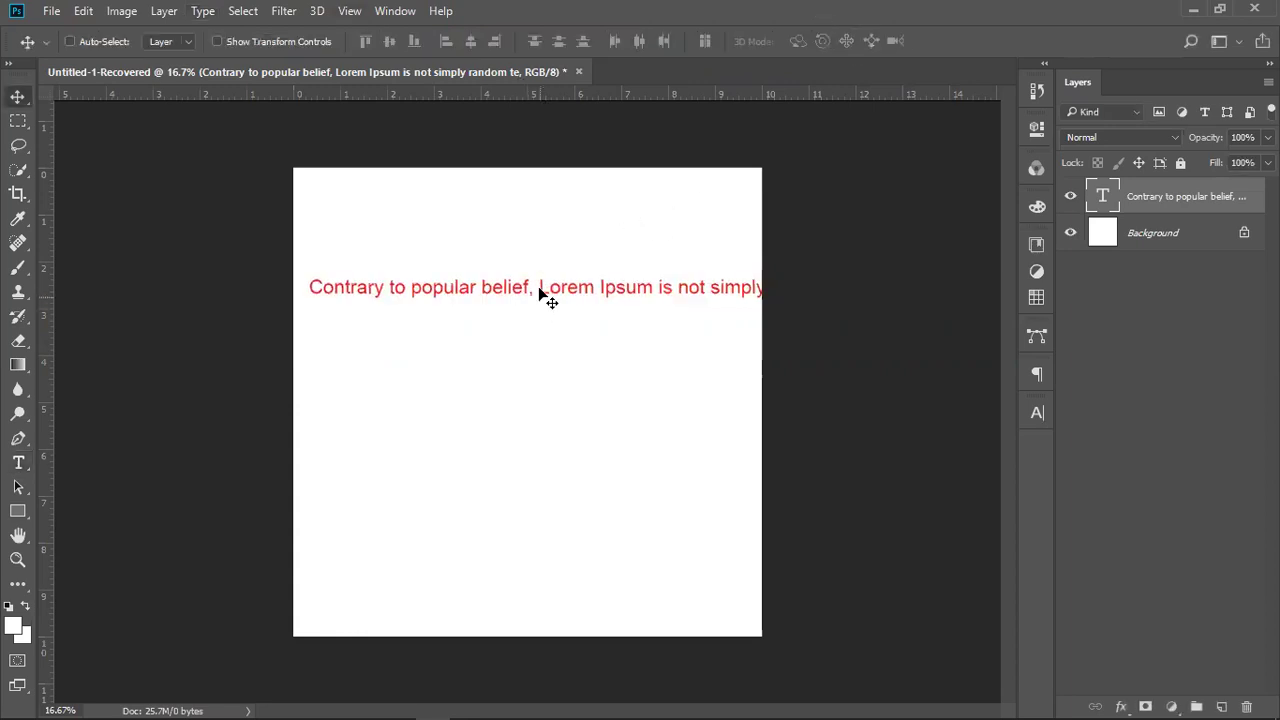
Insert line breaks in the text after "belief,", "random", "piece" and "from".
double_click(1105, 205)
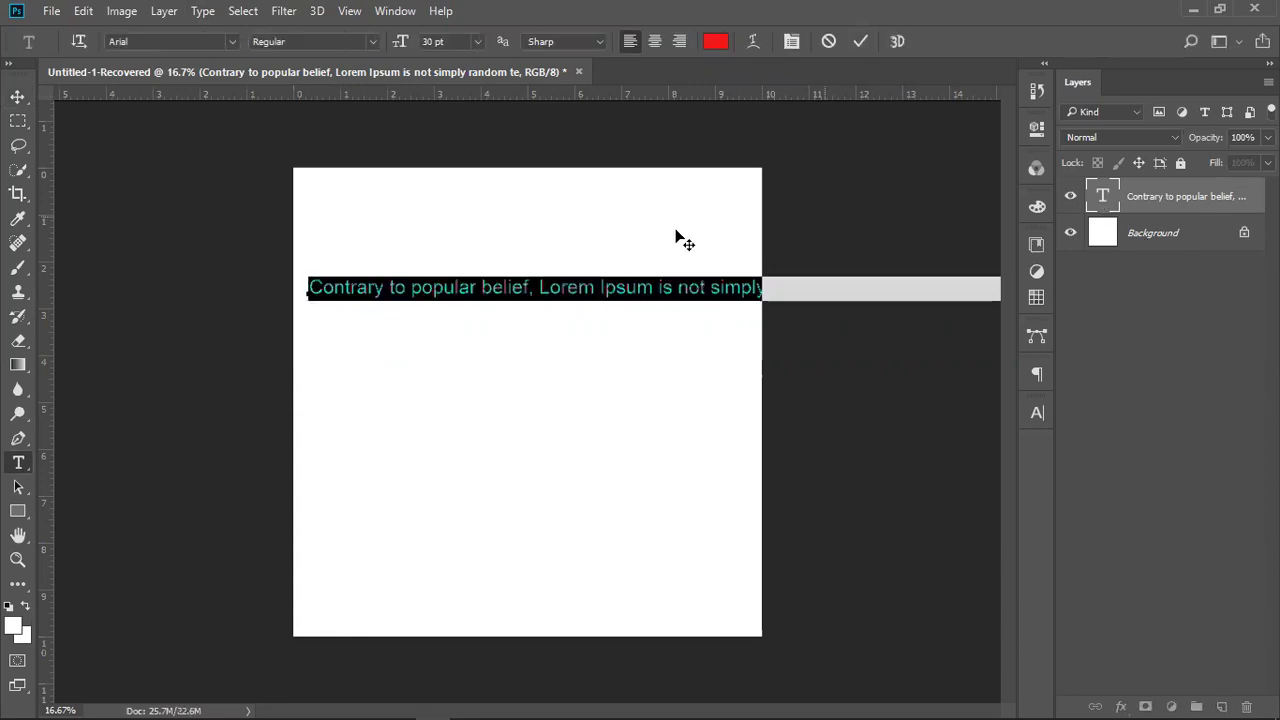
left_click(540, 286)
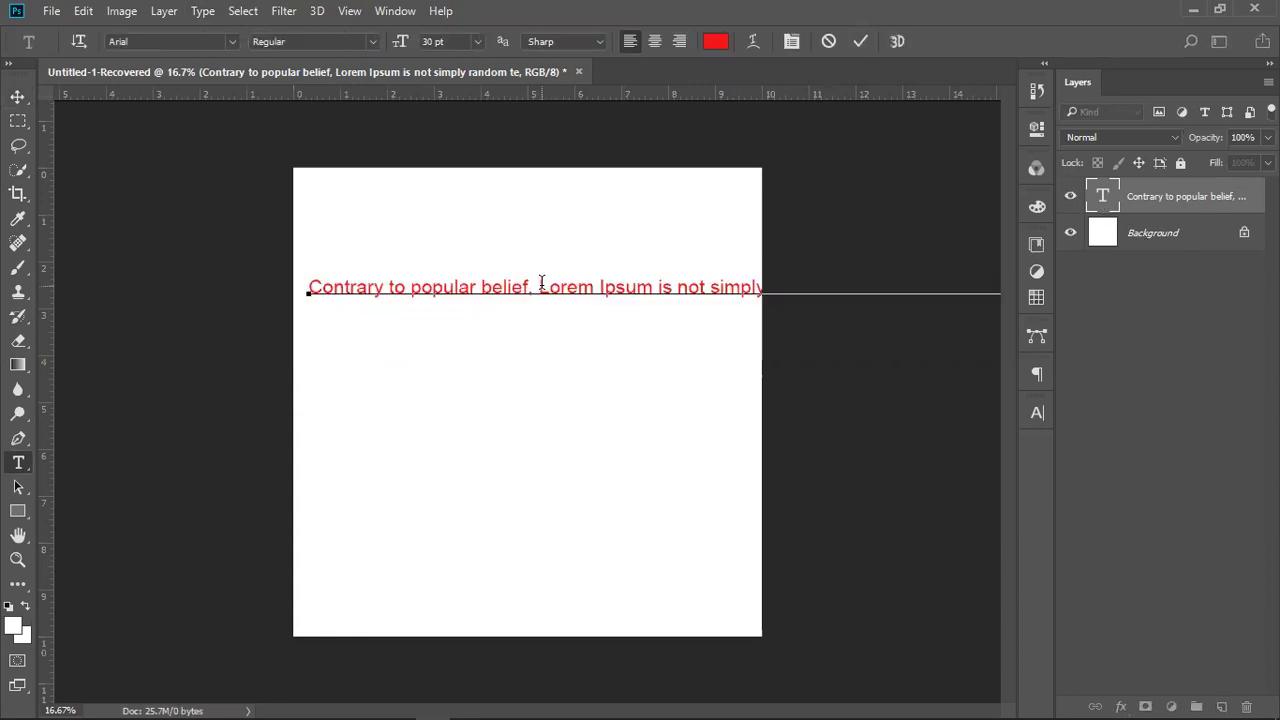
key("Return")
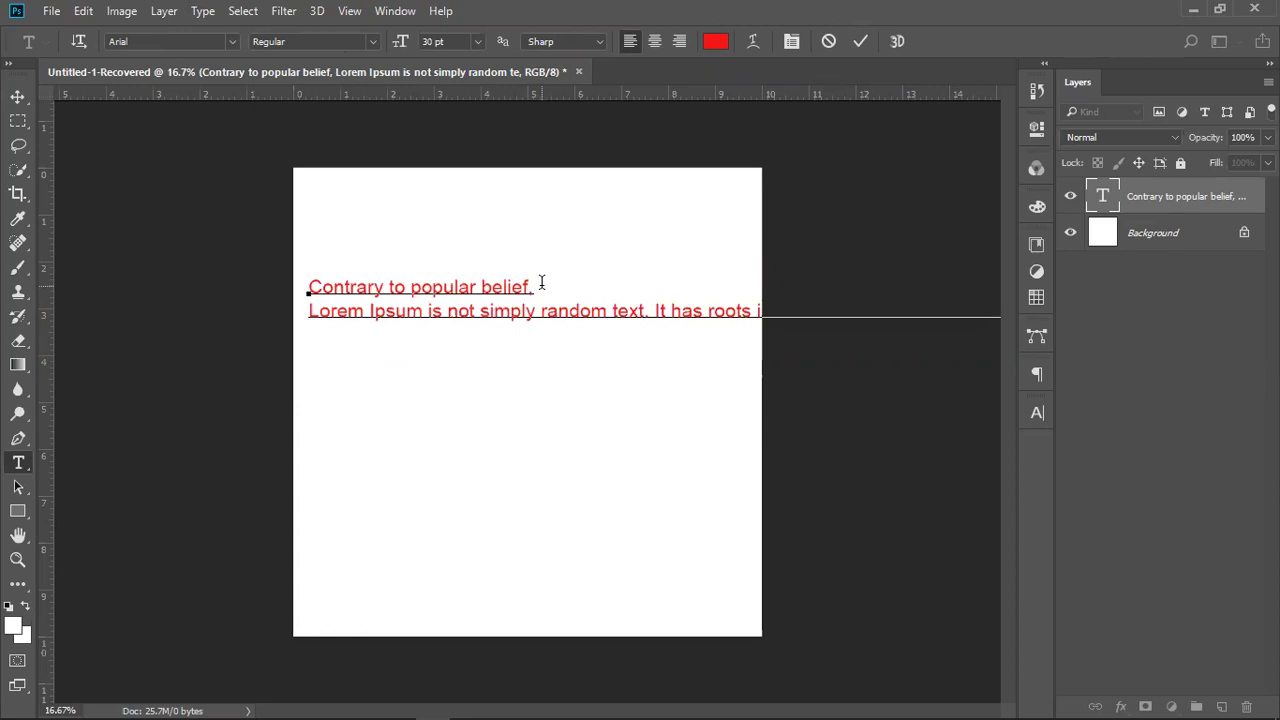
left_click(541, 312)
key("Left")
key("Return")
key("Delete")
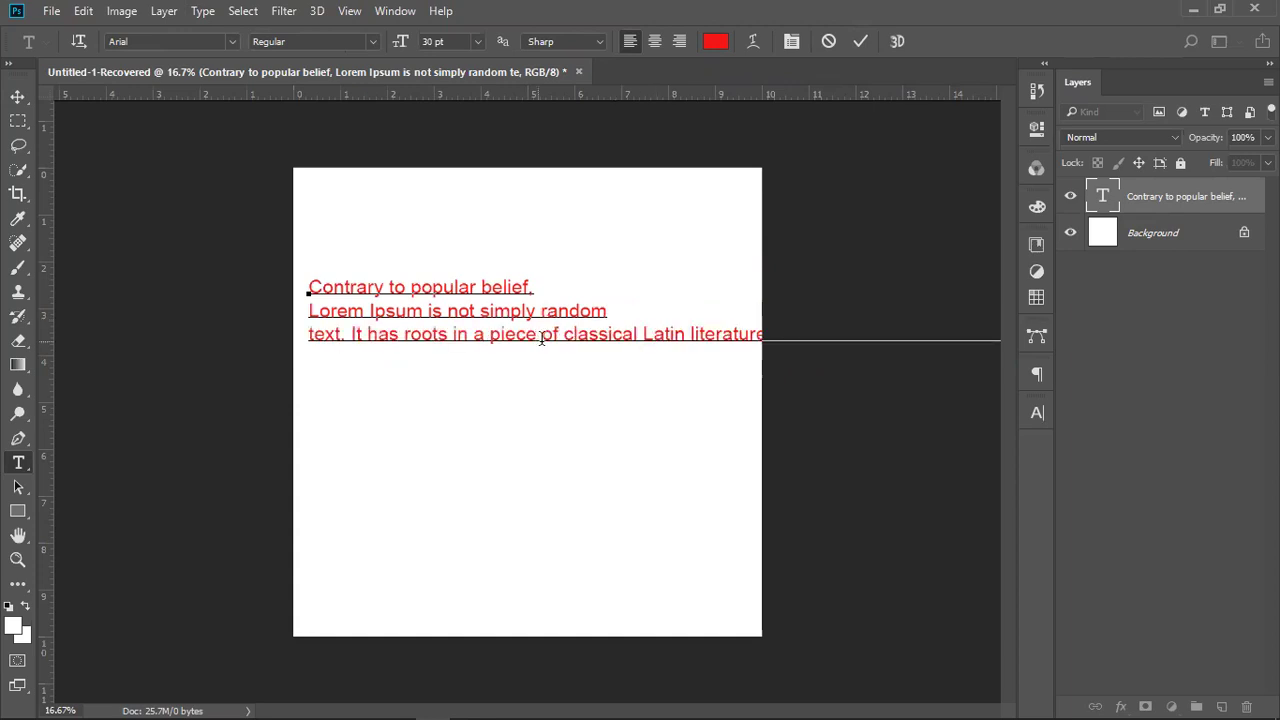
left_click(542, 336)
key("Return")
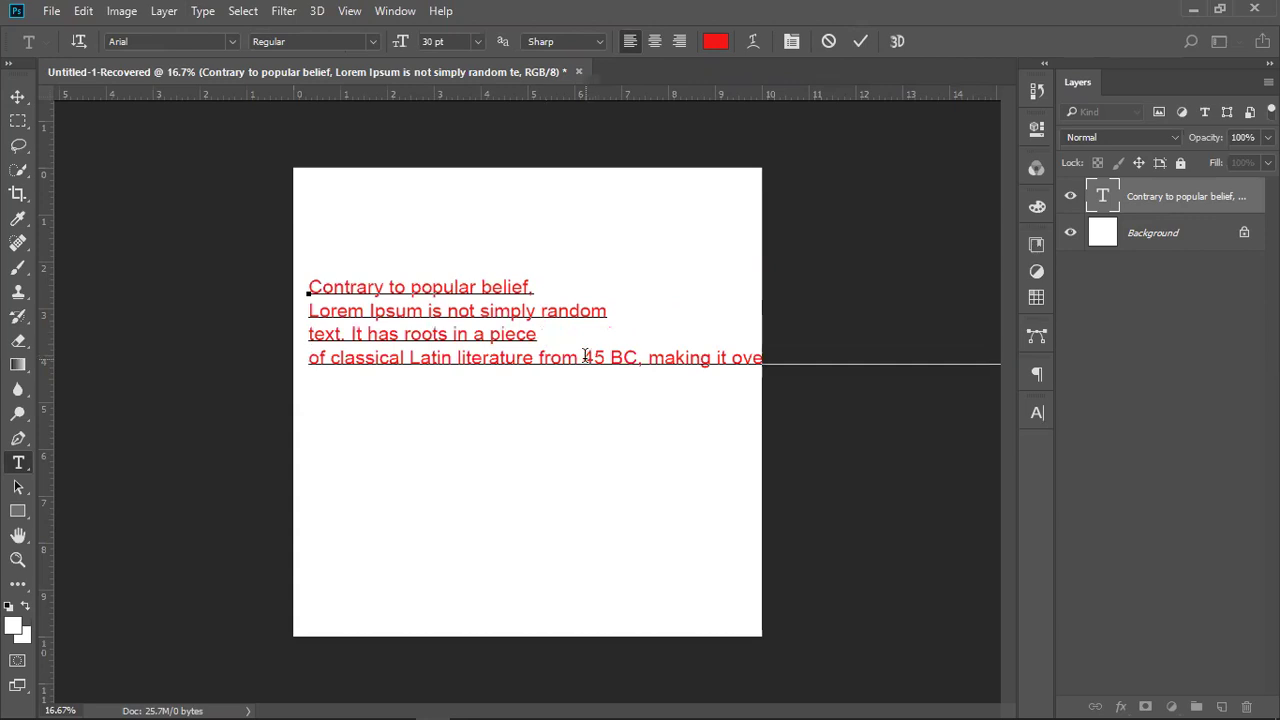
left_click(584, 357)
key("Return")
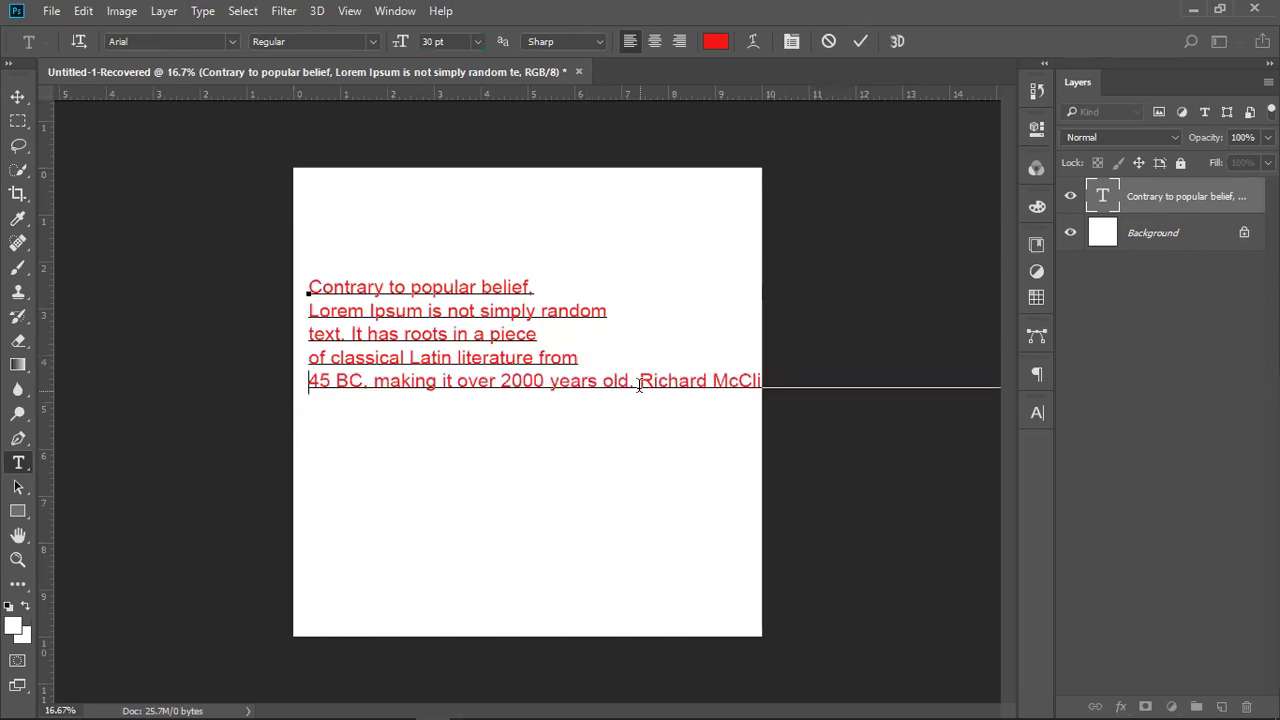
Break the remaining text after "years old.", "professor at", "Virginia," and "obscure Latin", and commit the edit.
left_click(637, 382)
key("Return")
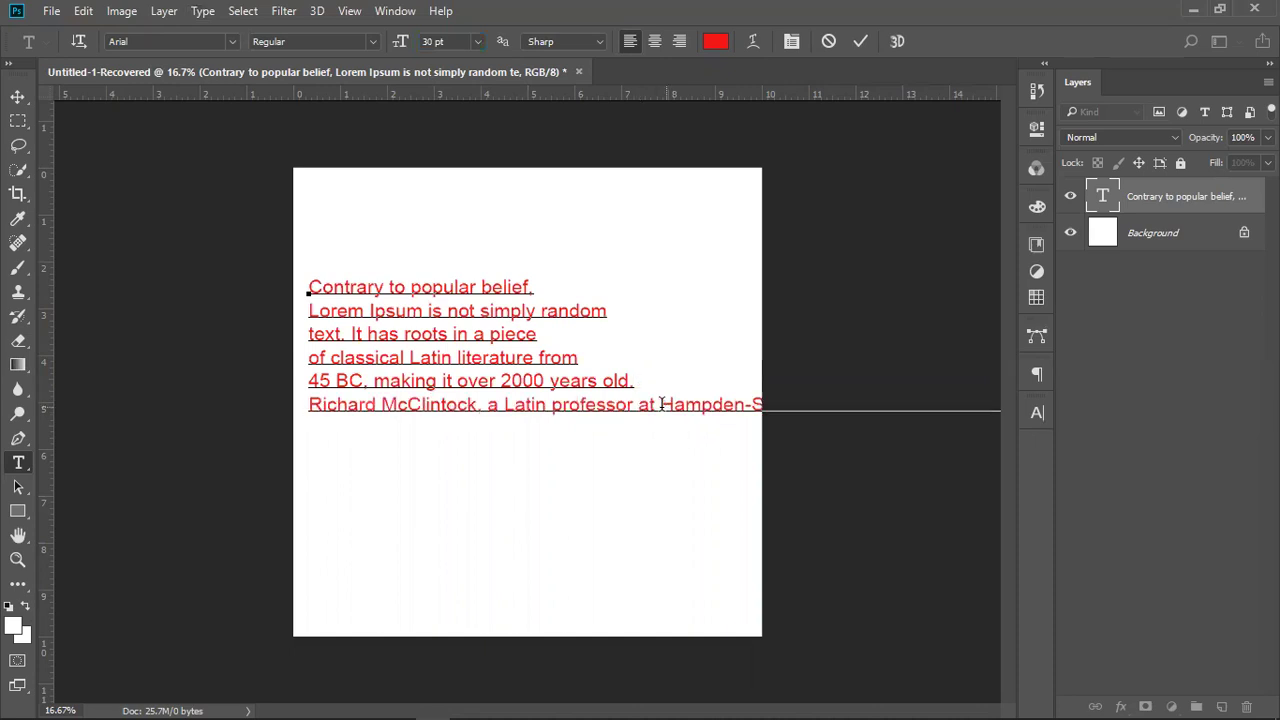
left_click(660, 404)
key("Return")
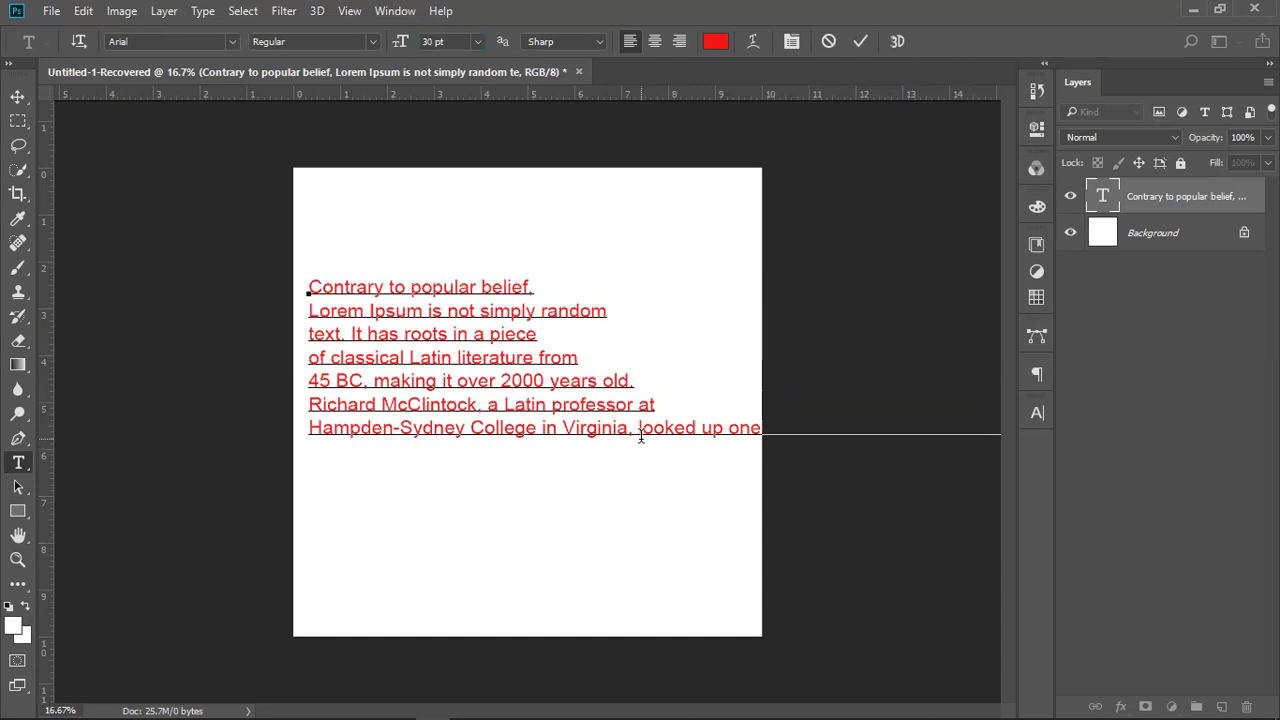
left_click(641, 436)
key("Return")
left_click(664, 452)
key("Return")
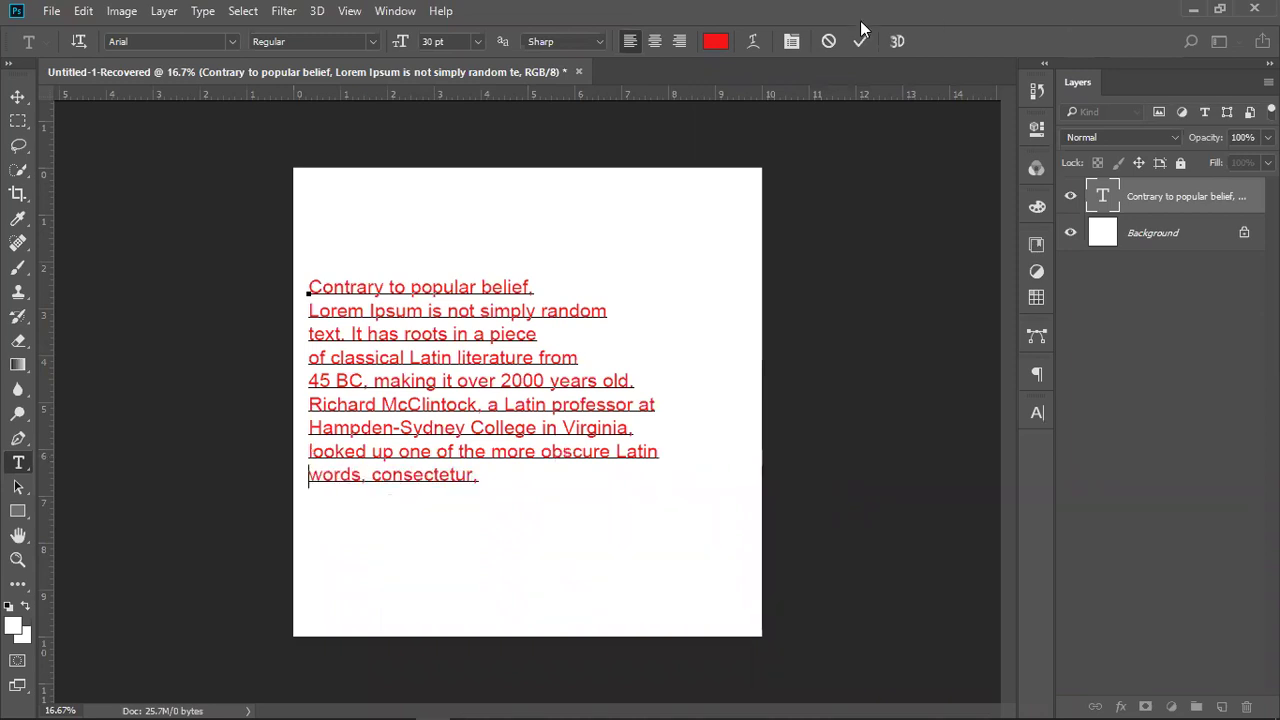
key("ctrl+Return")
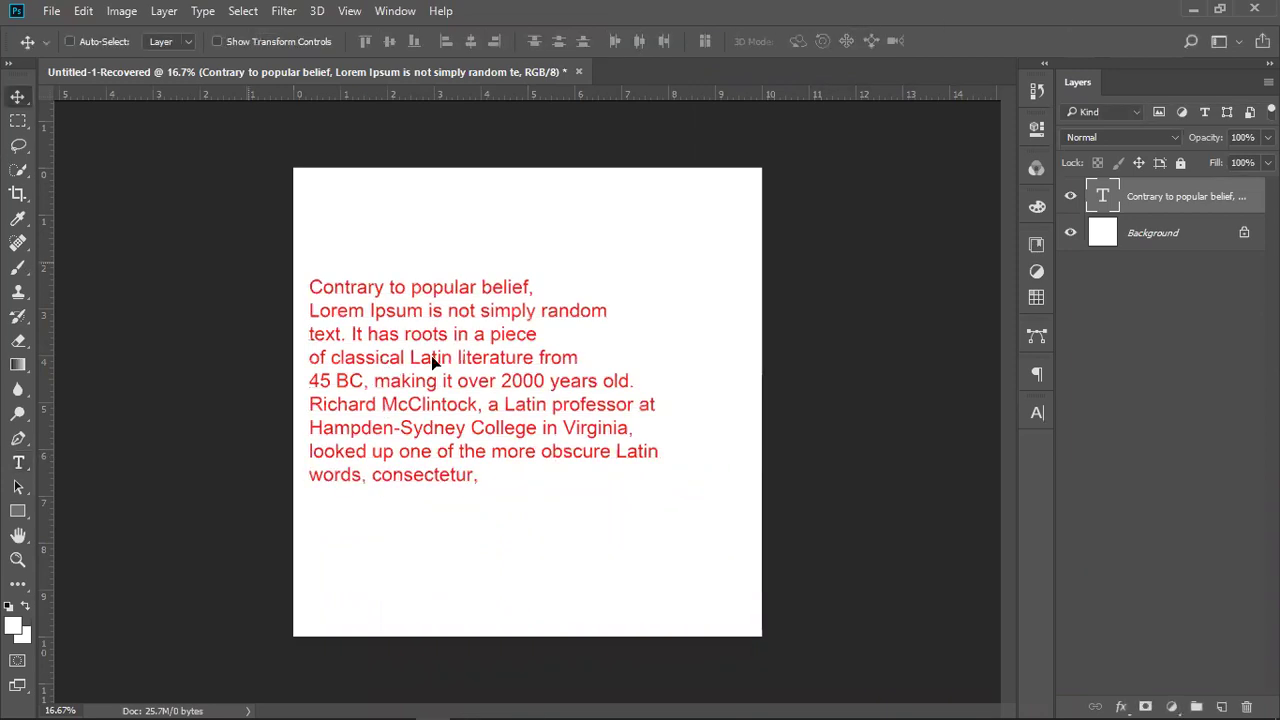
Move the nine-line text block to the lower half of the canvas.
left_click_drag(435, 308, 491, 294)
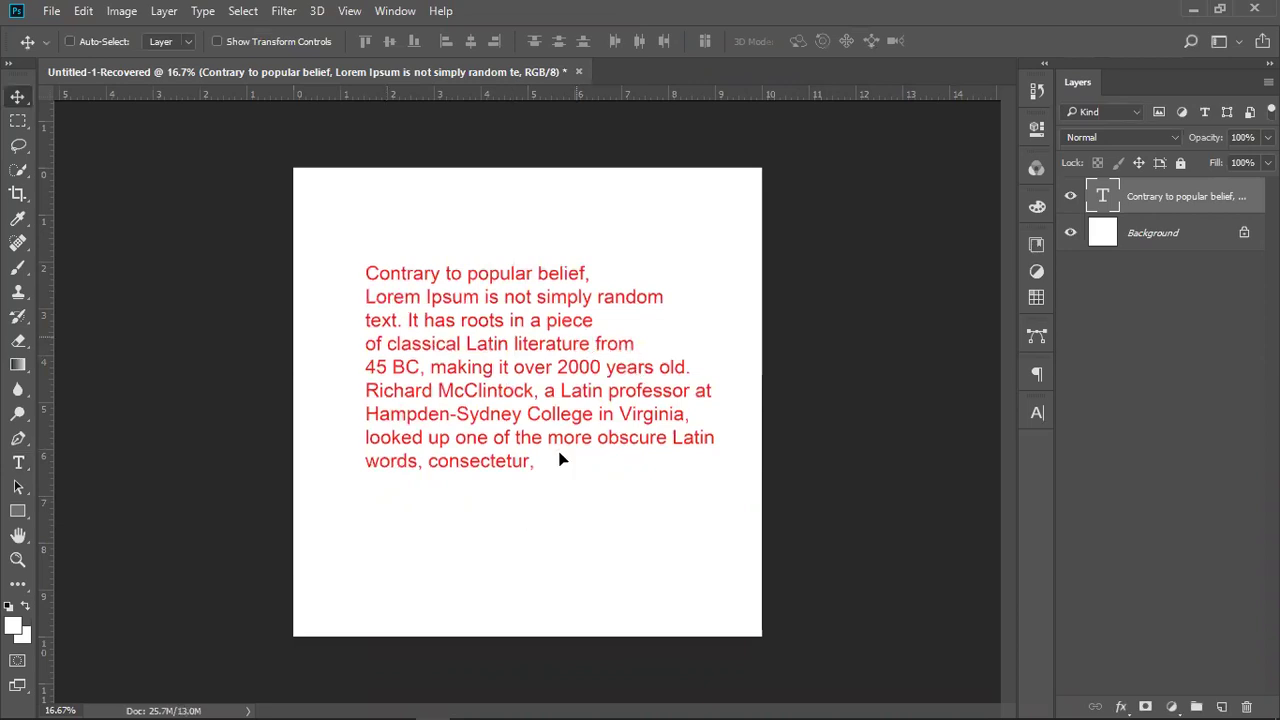
left_click_drag(576, 335, 561, 452)
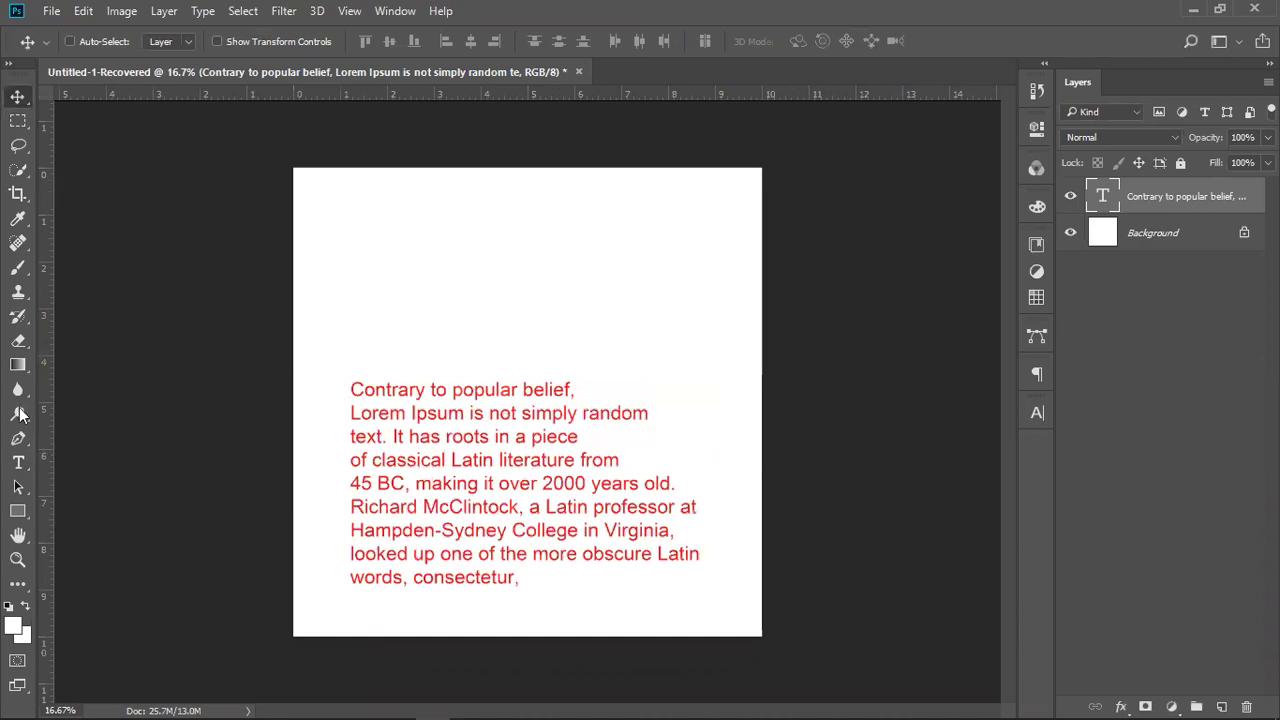
Add a separate text line above the paragraph reading "I am" followed by a first name.
left_click(17, 464)
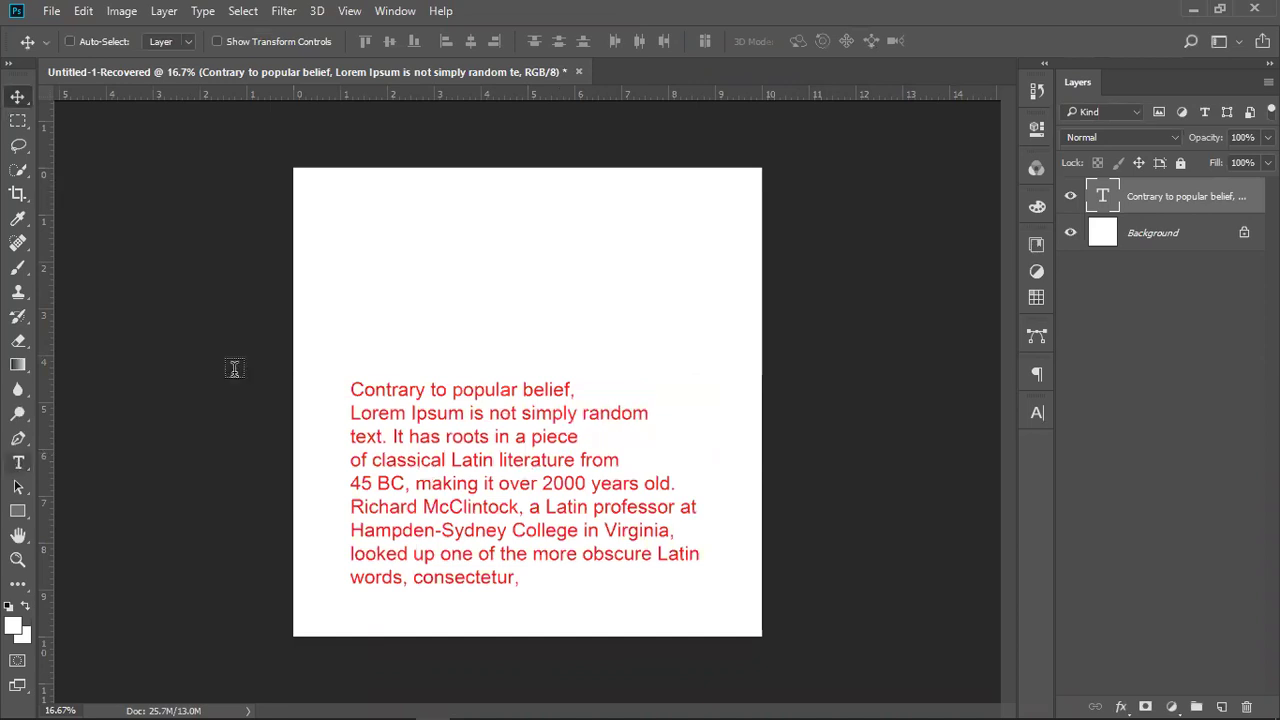
left_click(394, 263)
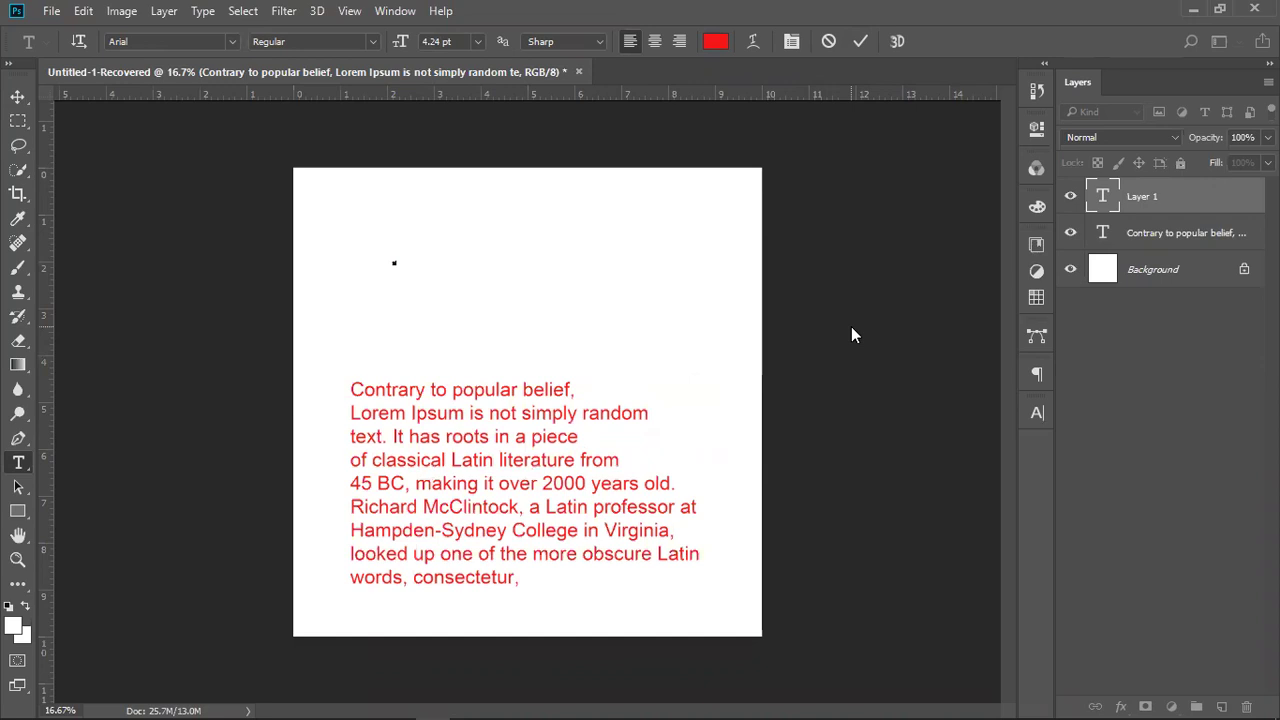
key("ctrl+v")
left_click(853, 46)
Scale the new heading text to about 2705% so it spans the area above the paragraph.
left_click(18, 97)
key("ctrl+t")
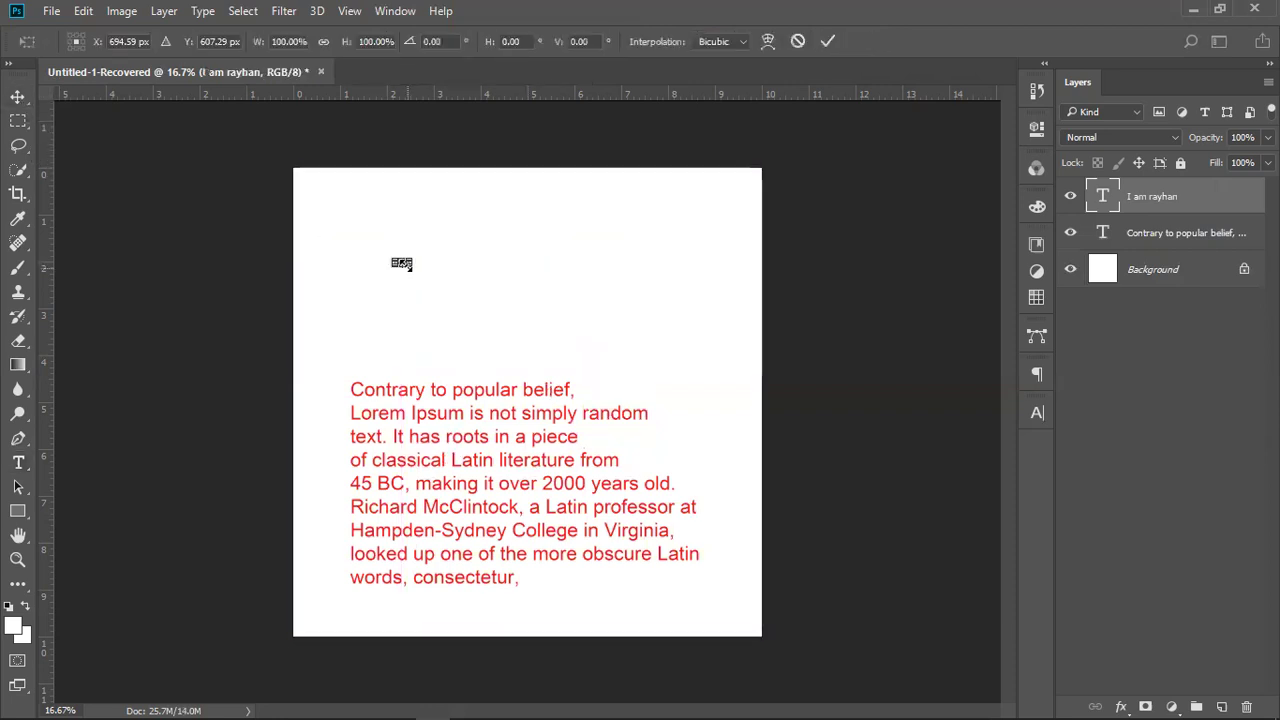
left_click_drag(493, 268, 791, 295)
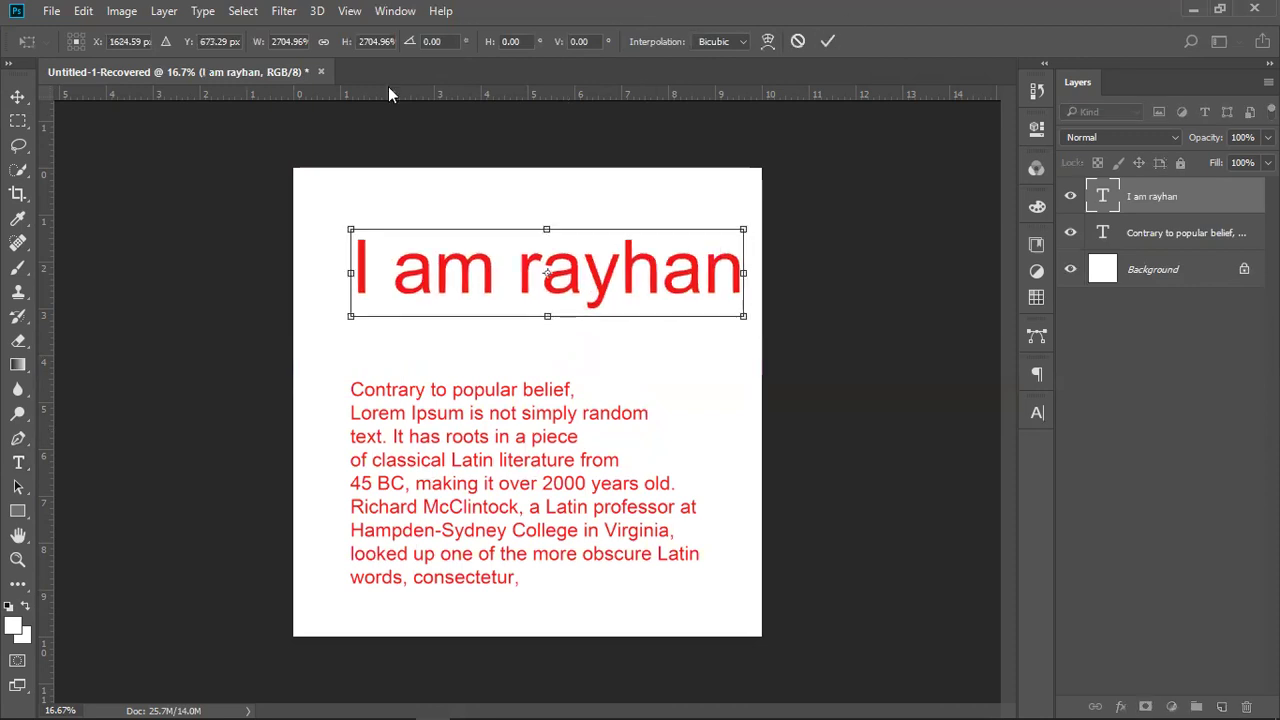
key("Return")
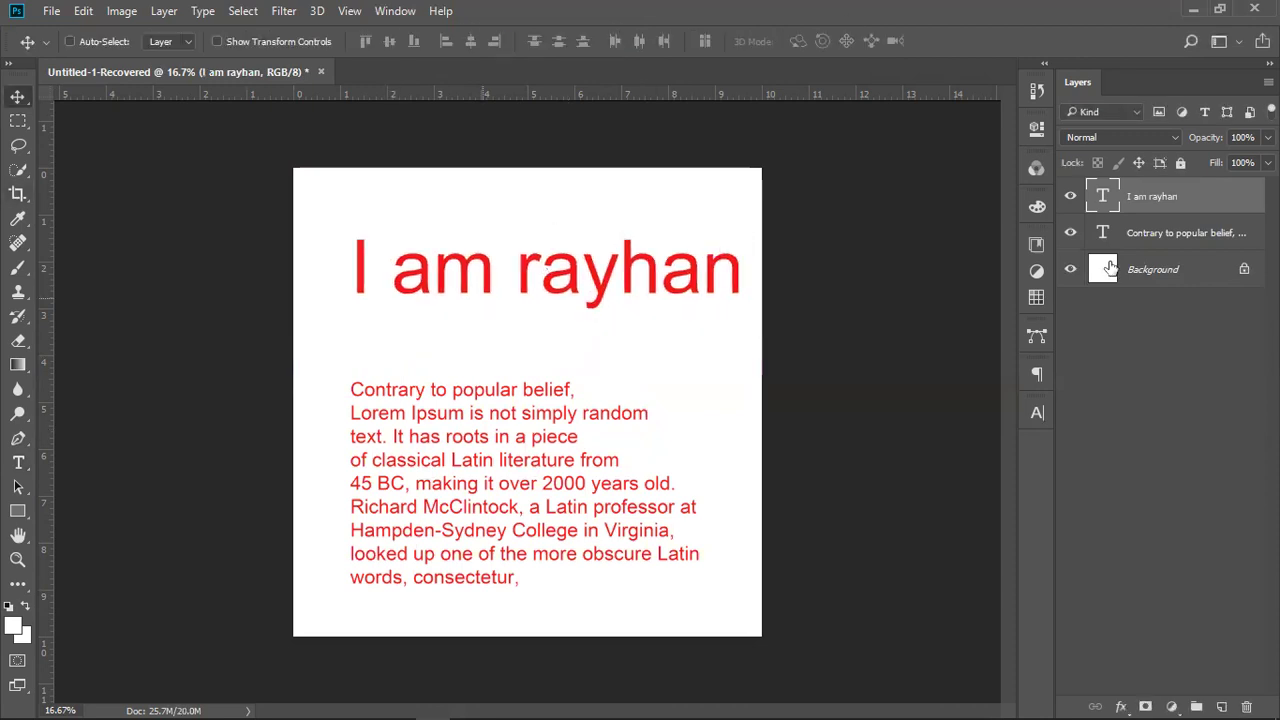
Try a lowercase first letter, a closing period and Small Caps on the heading text.
double_click(1103, 197)
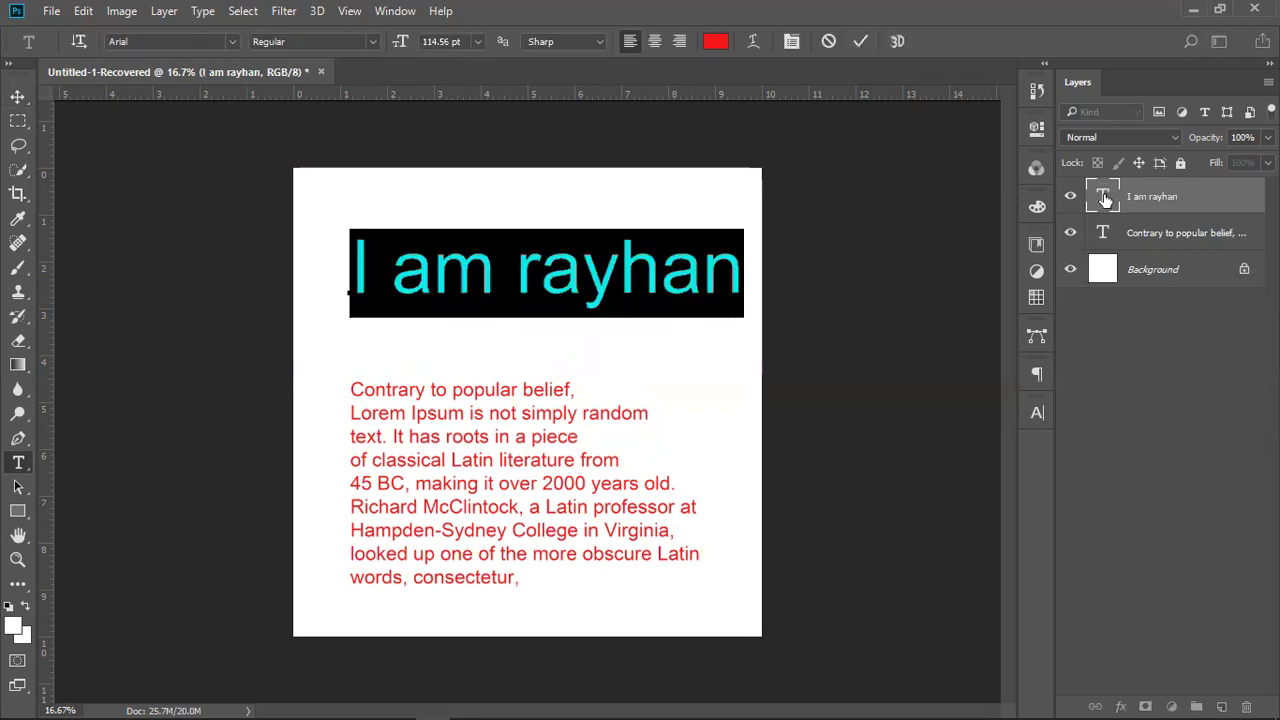
type(".")
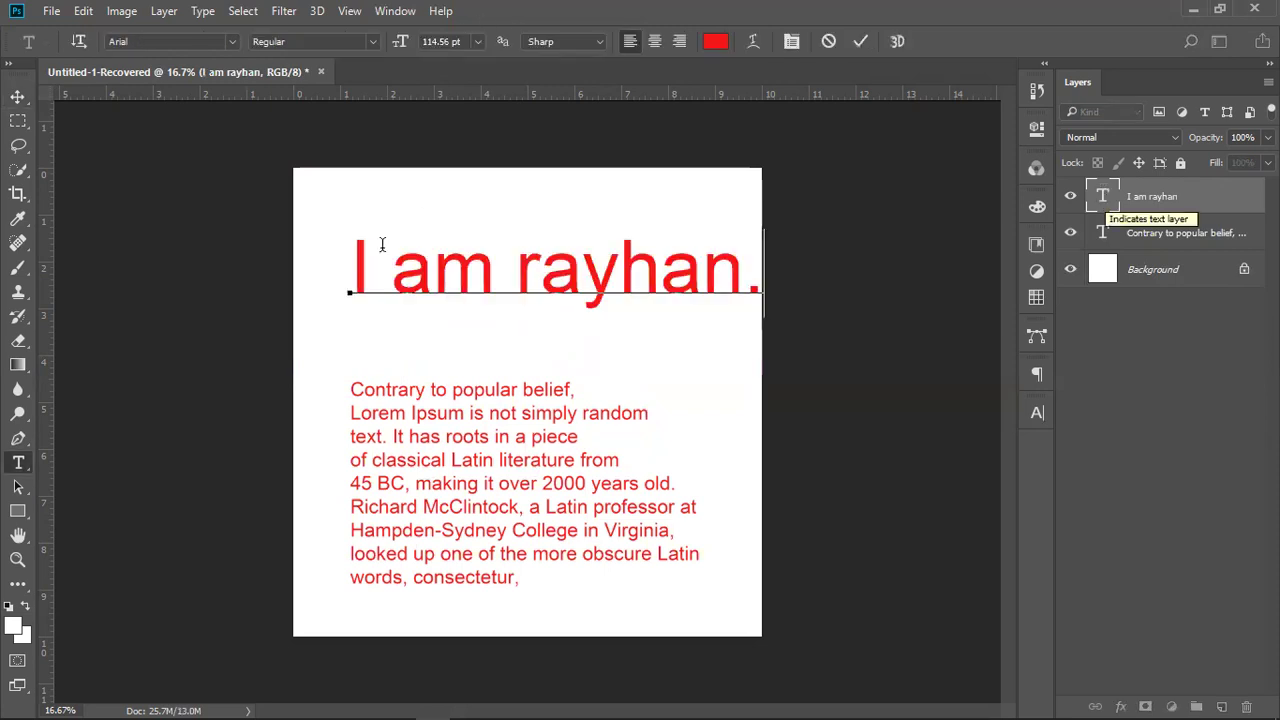
double_click(331, 250)
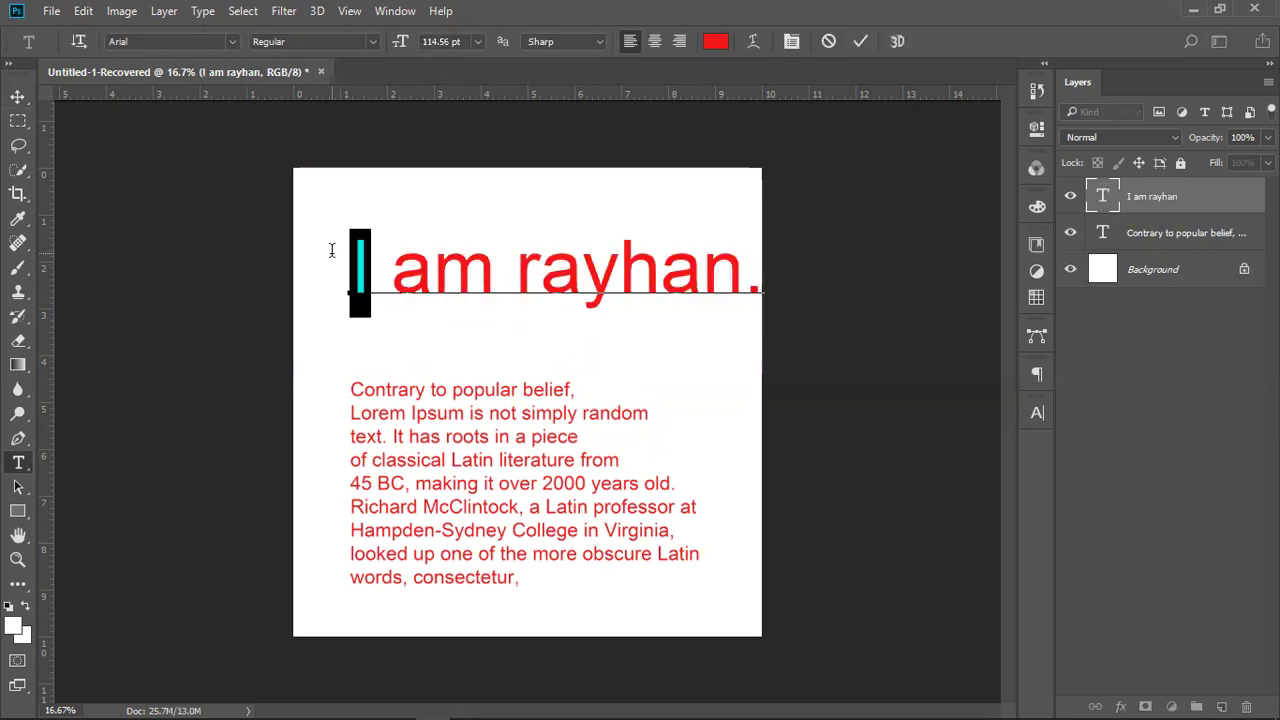
type("i")
key("ctrl+a")
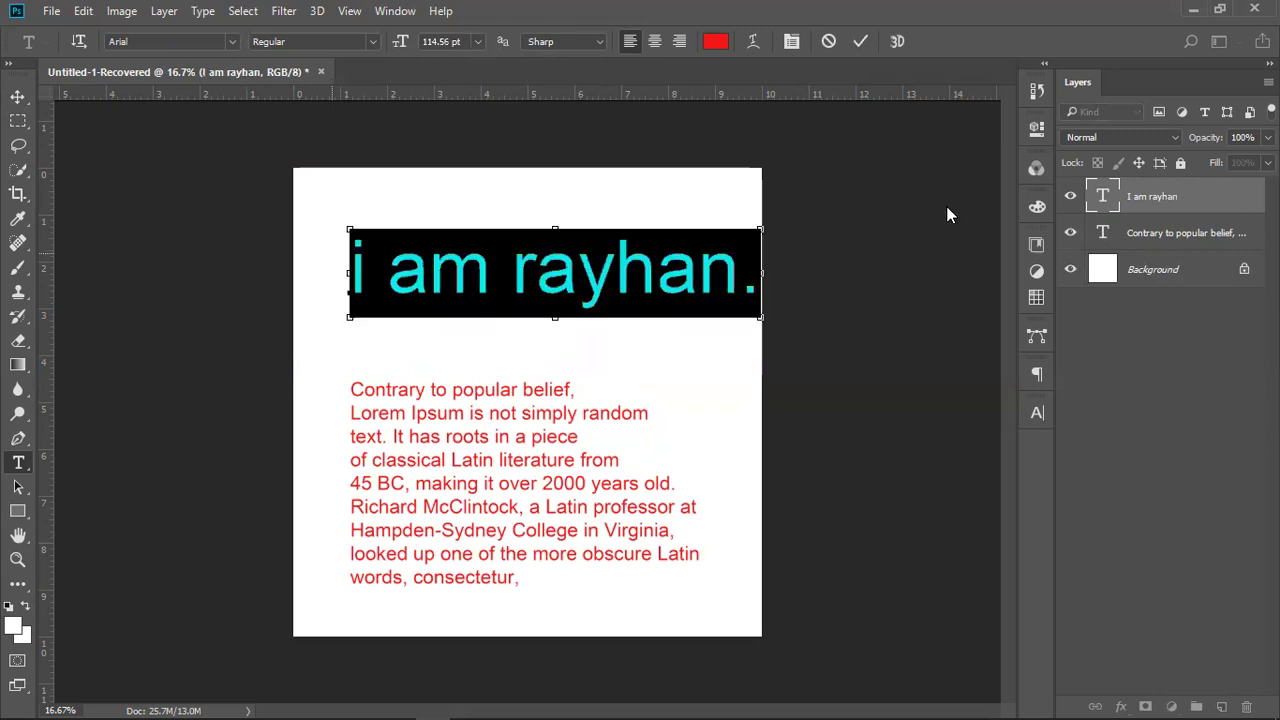
left_click(1036, 412)
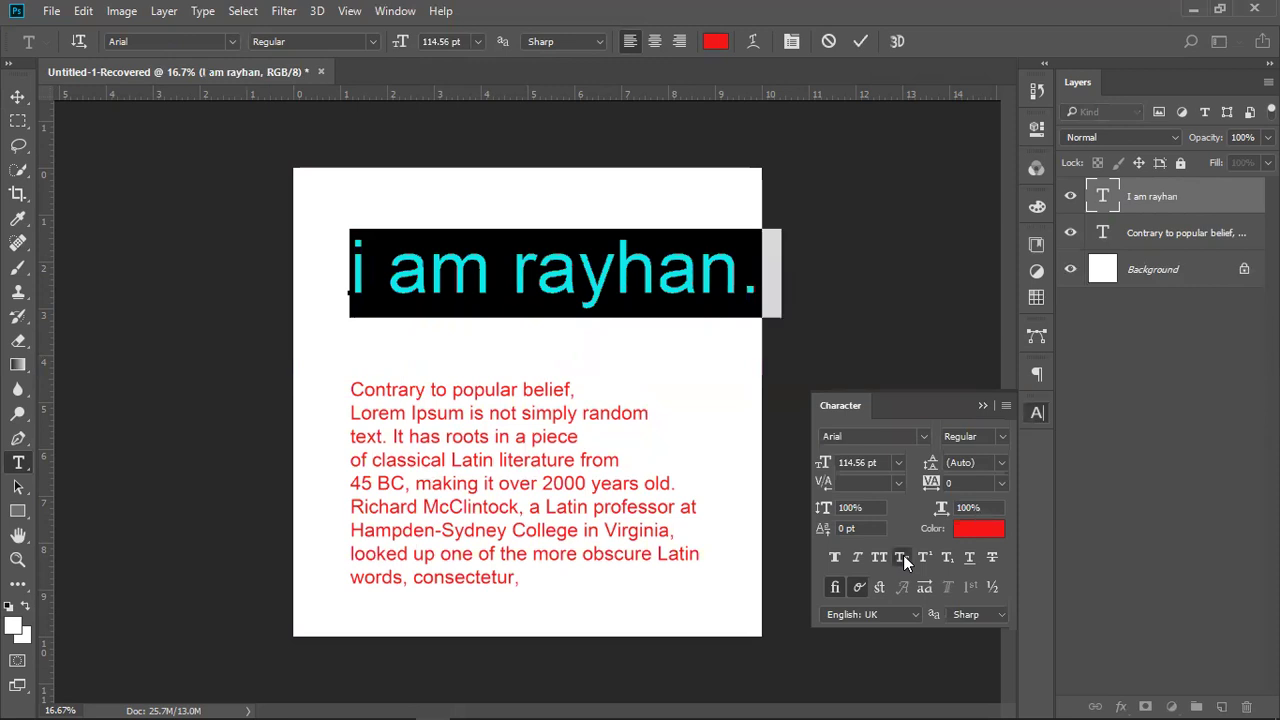
left_click(903, 555)
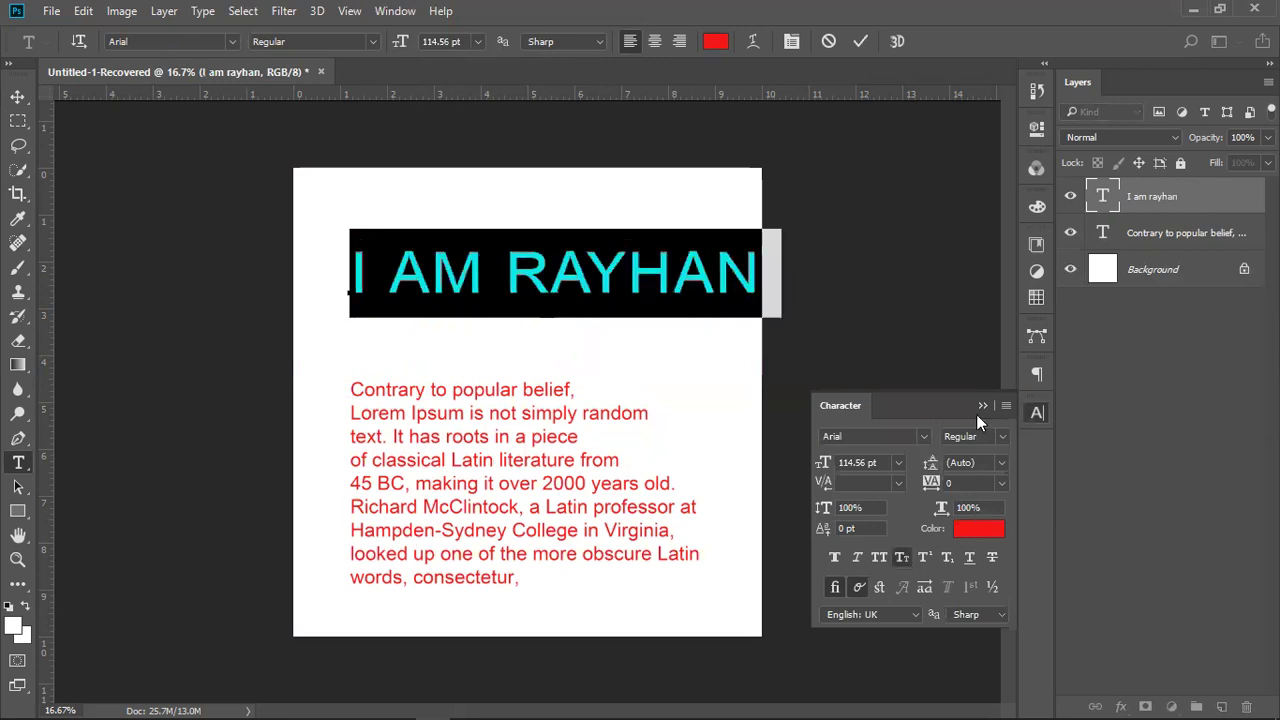
left_click(800, 82)
key("Escape")
key("v")
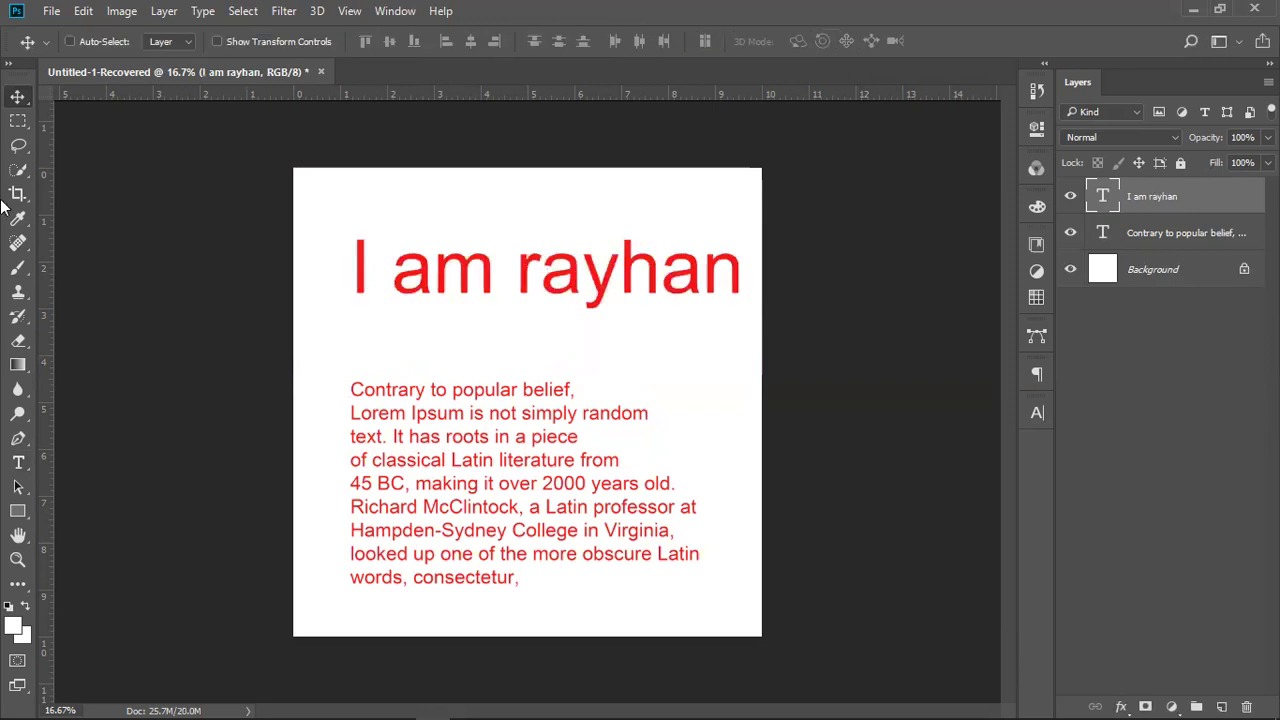
Delete the heading layer and move the paragraph up into the upper part of the canvas.
key("Delete")
left_click_drag(510, 377, 509, 245)
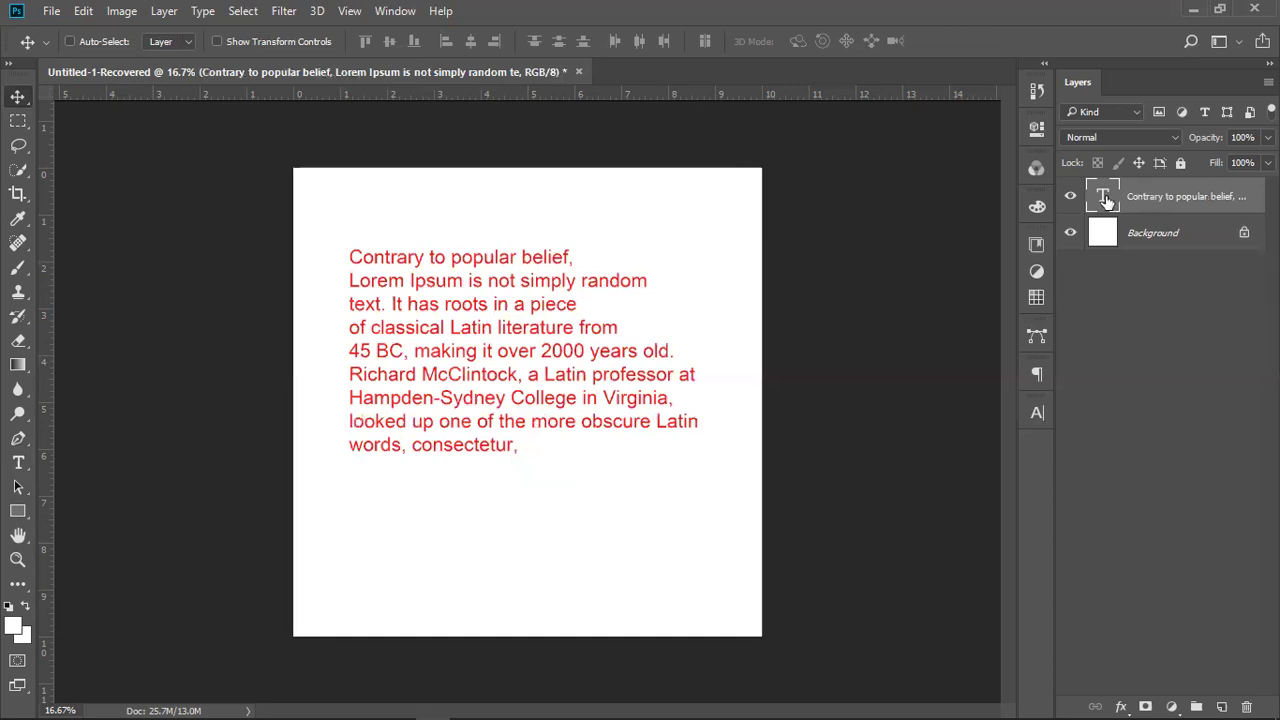
Select all of the paragraph's text and center-align it.
key("t")
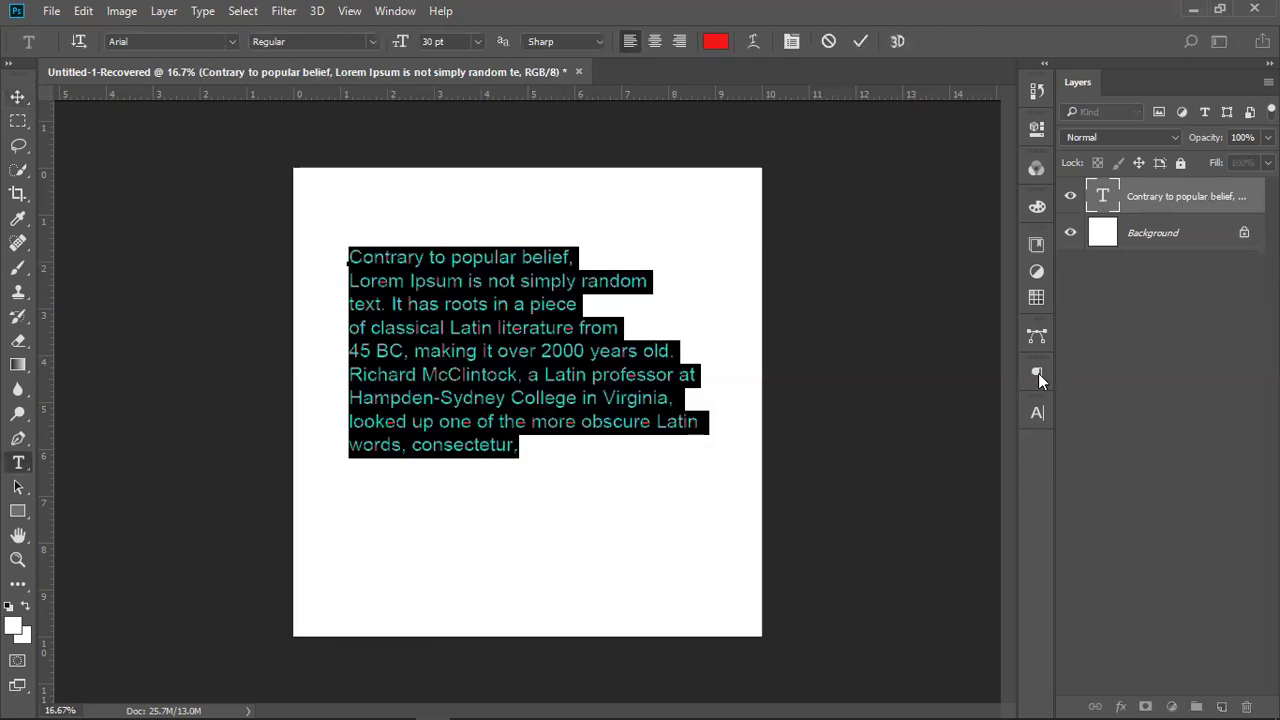
left_click(1038, 373)
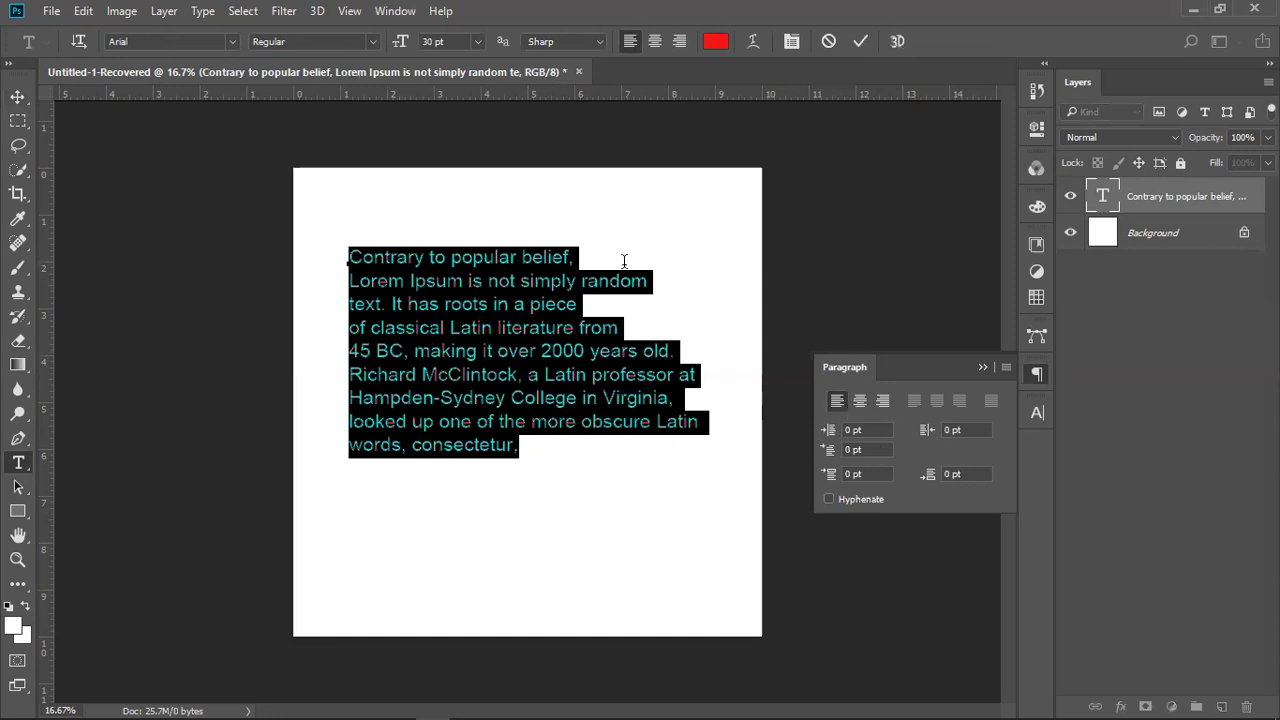
left_click(864, 399)
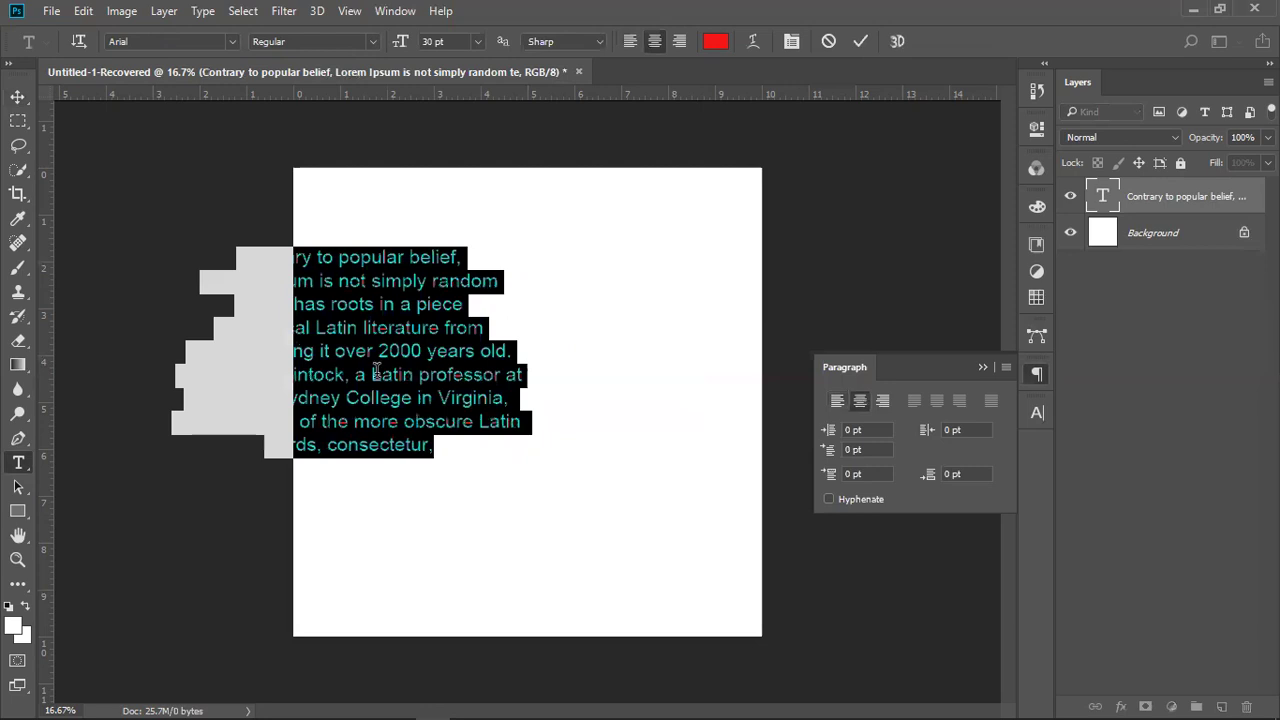
Right-align the paragraph's text and move the paragraph back so it lies fully within the upper part of the canvas.
left_click(884, 399)
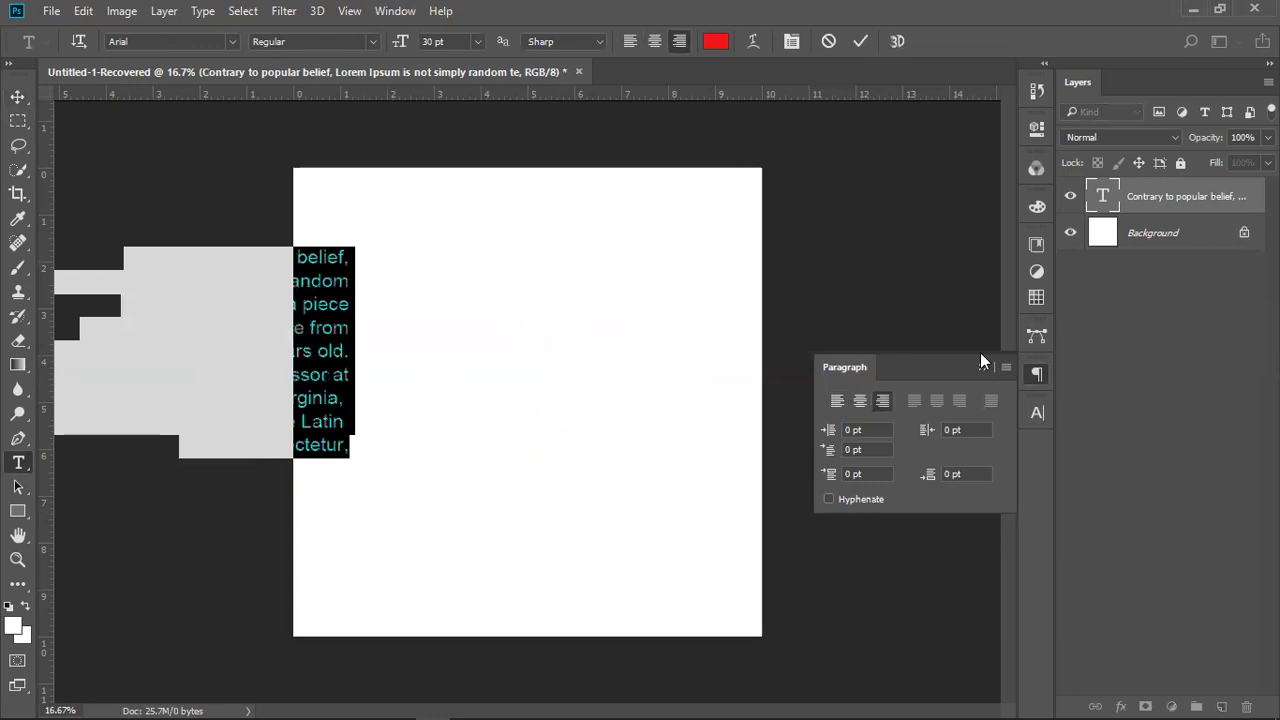
left_click(18, 96)
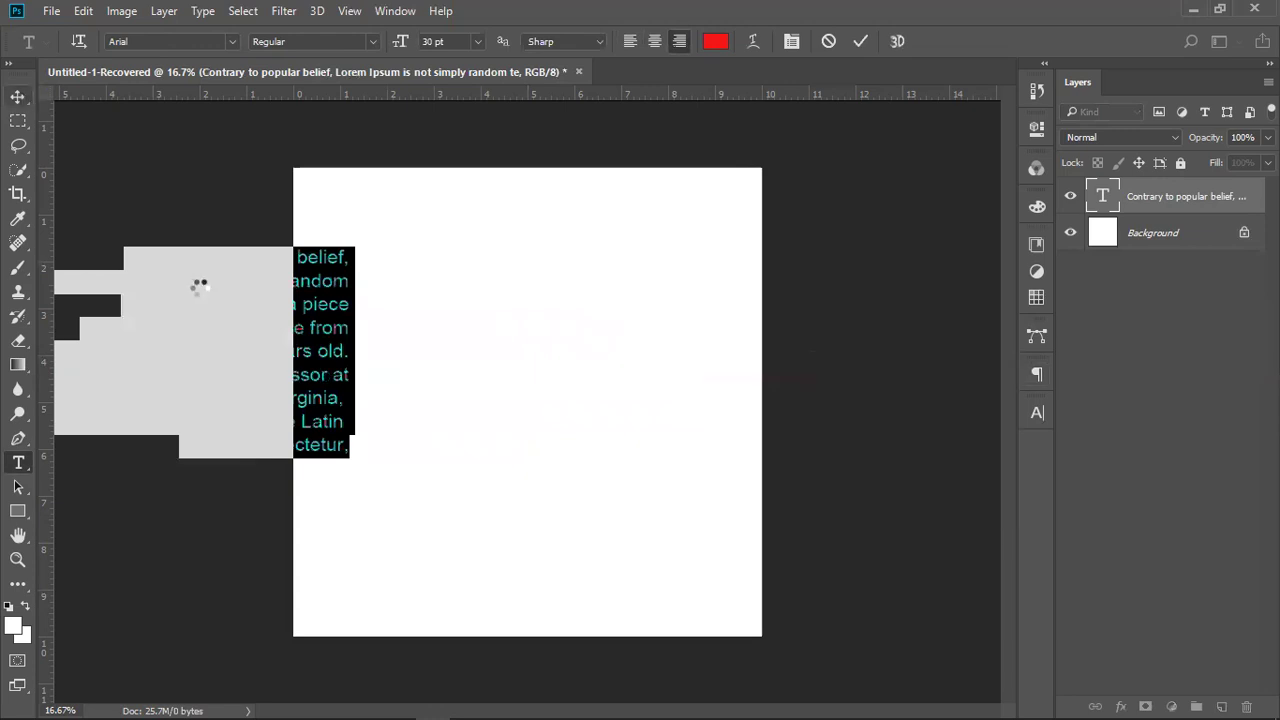
left_click_drag(604, 353, 641, 322)
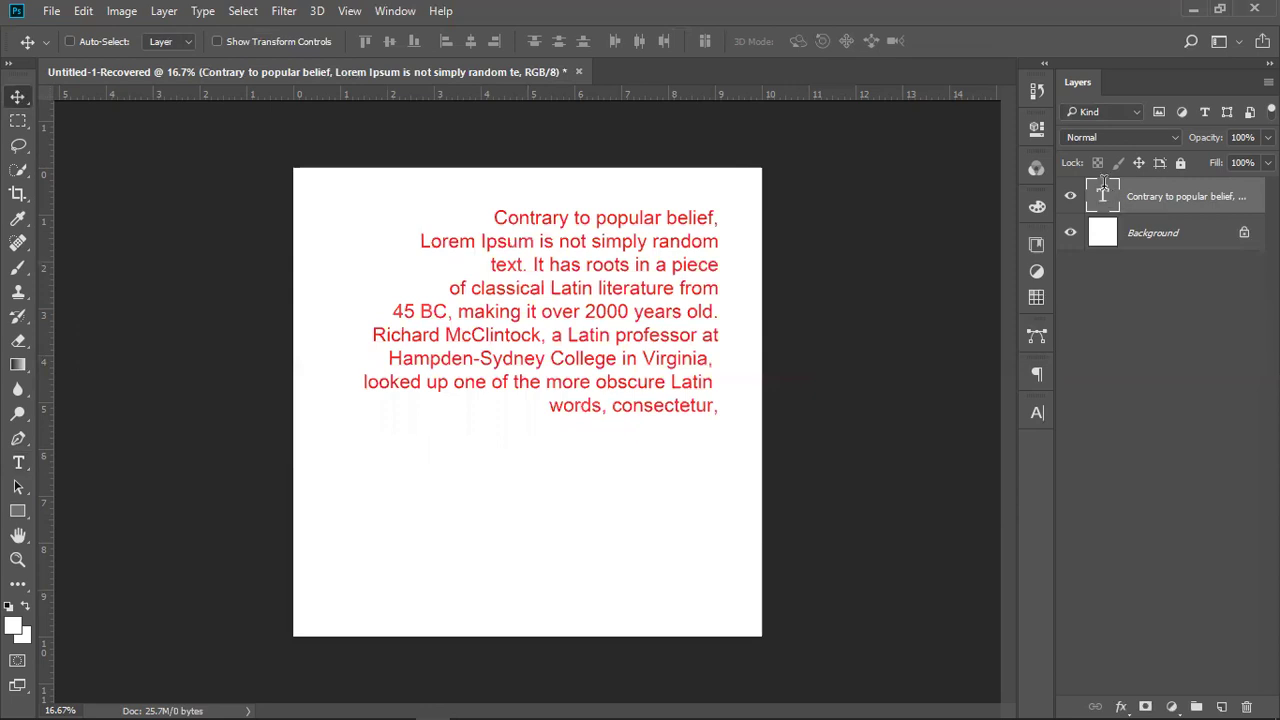
Open the paragraph's text for editing and show the Character and Paragraph settings for it.
key("Return")
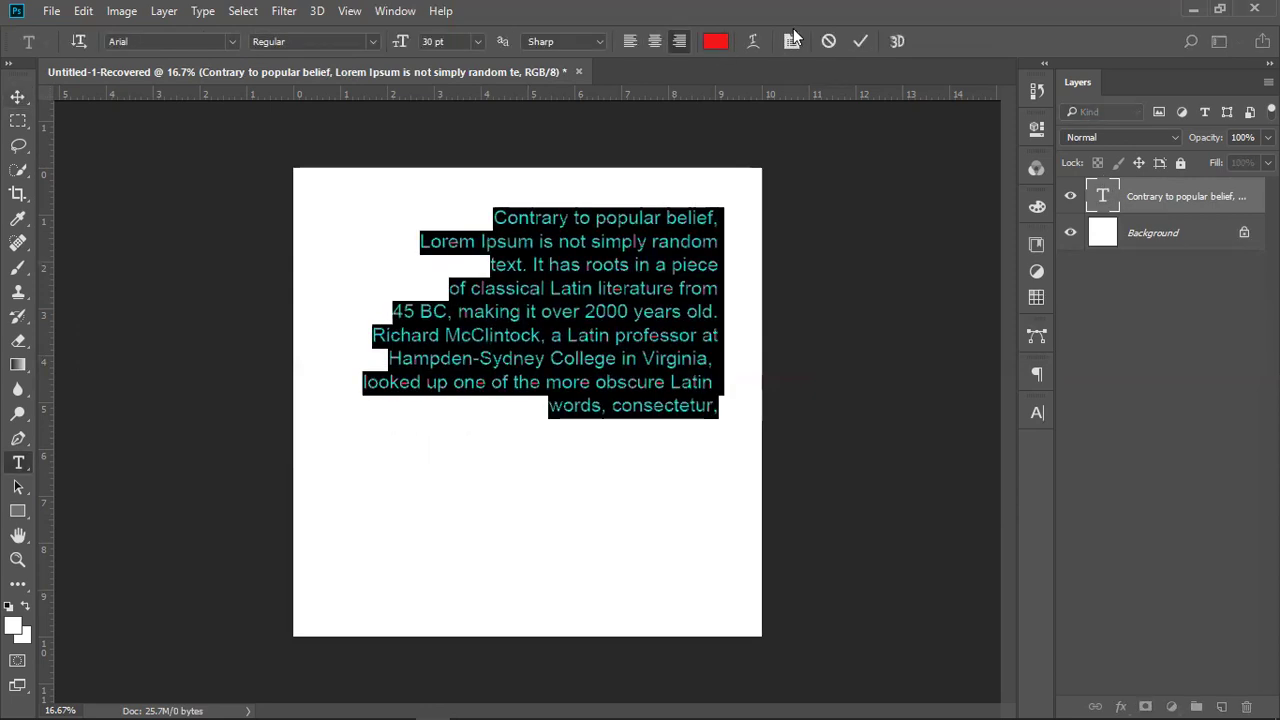
left_click(792, 40)
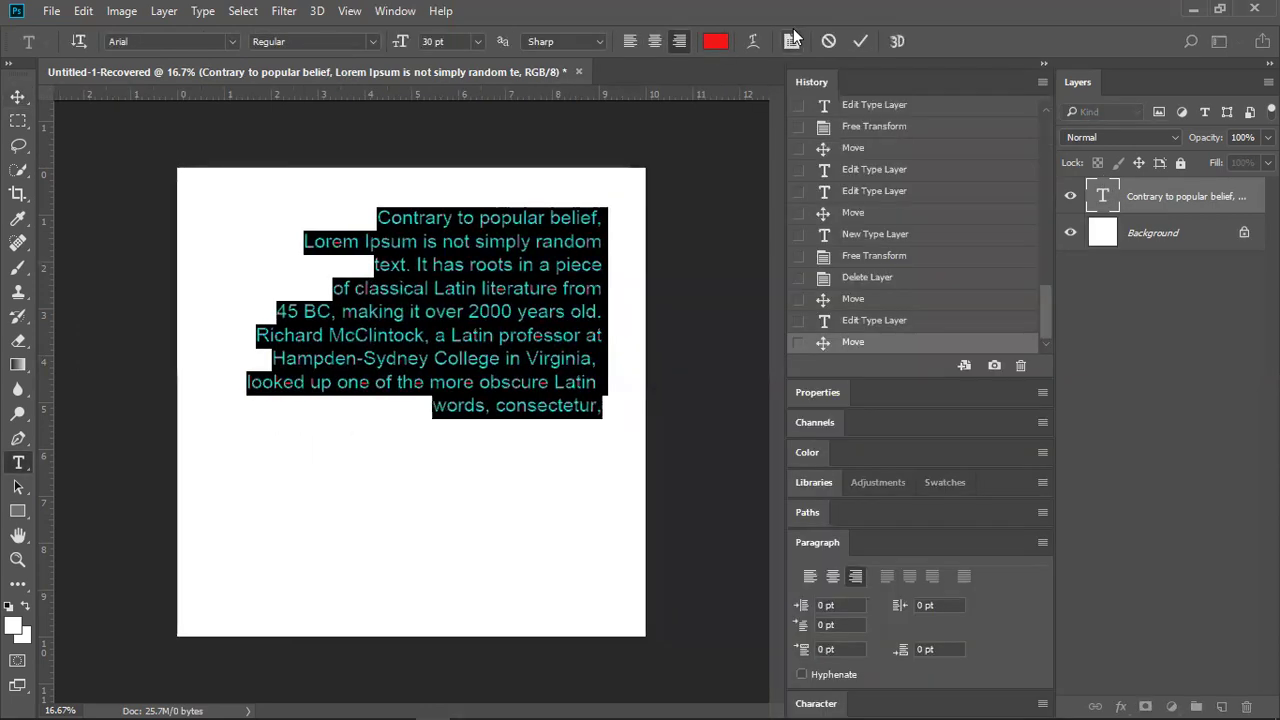
left_click(792, 40)
left_click(792, 40)
left_click(793, 41)
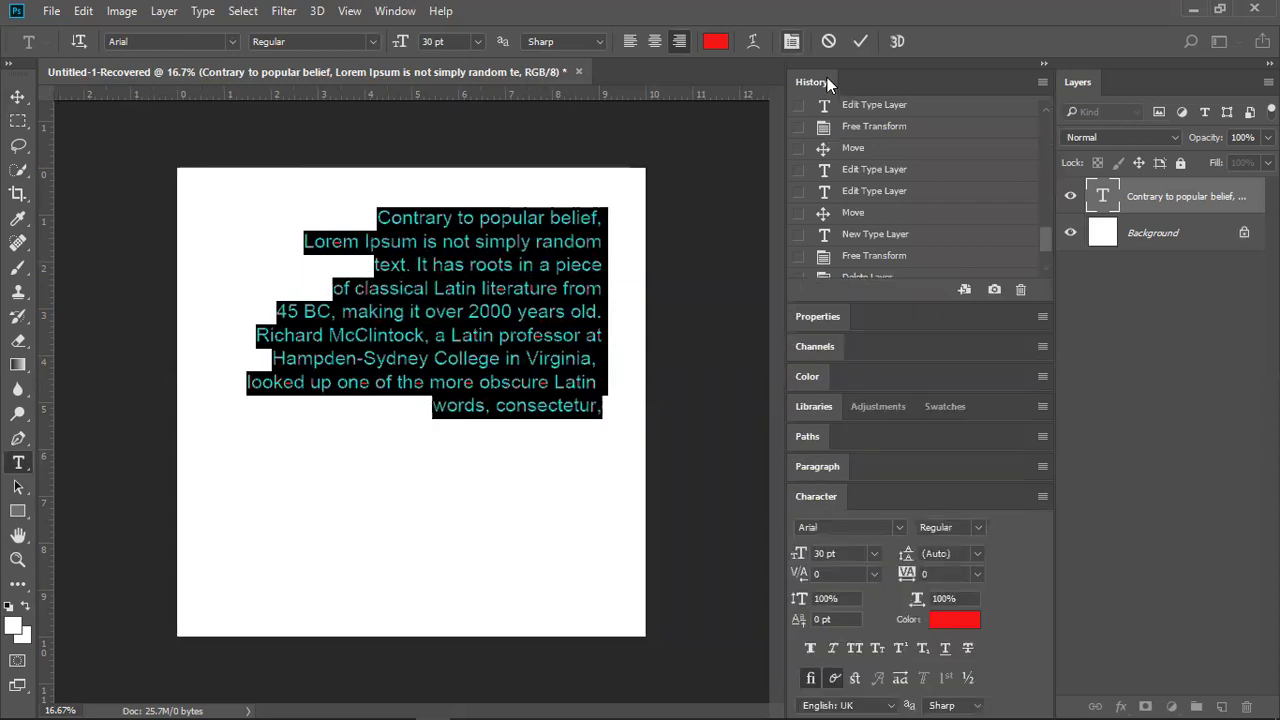
Collapse the expanded panel column and dock the History and Properties panels at the end of the collapsed icon strip.
left_click_drag(673, 200, 675, 201)
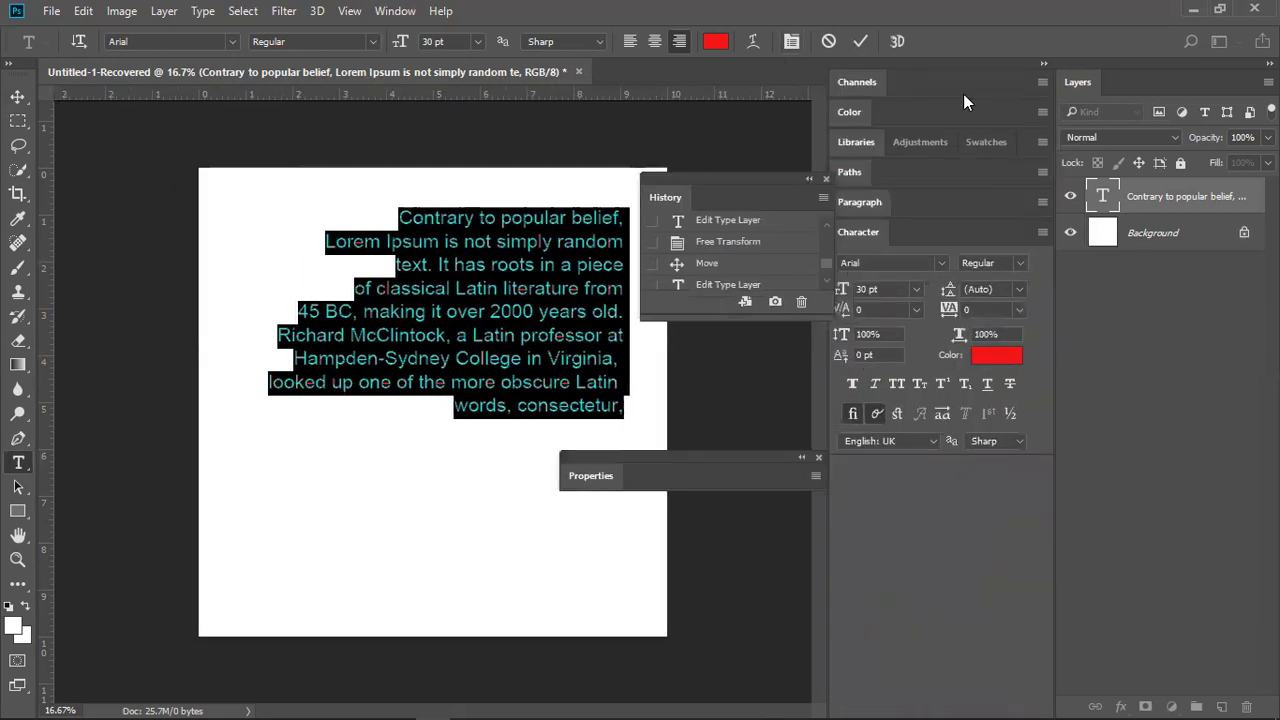
left_click(1044, 65)
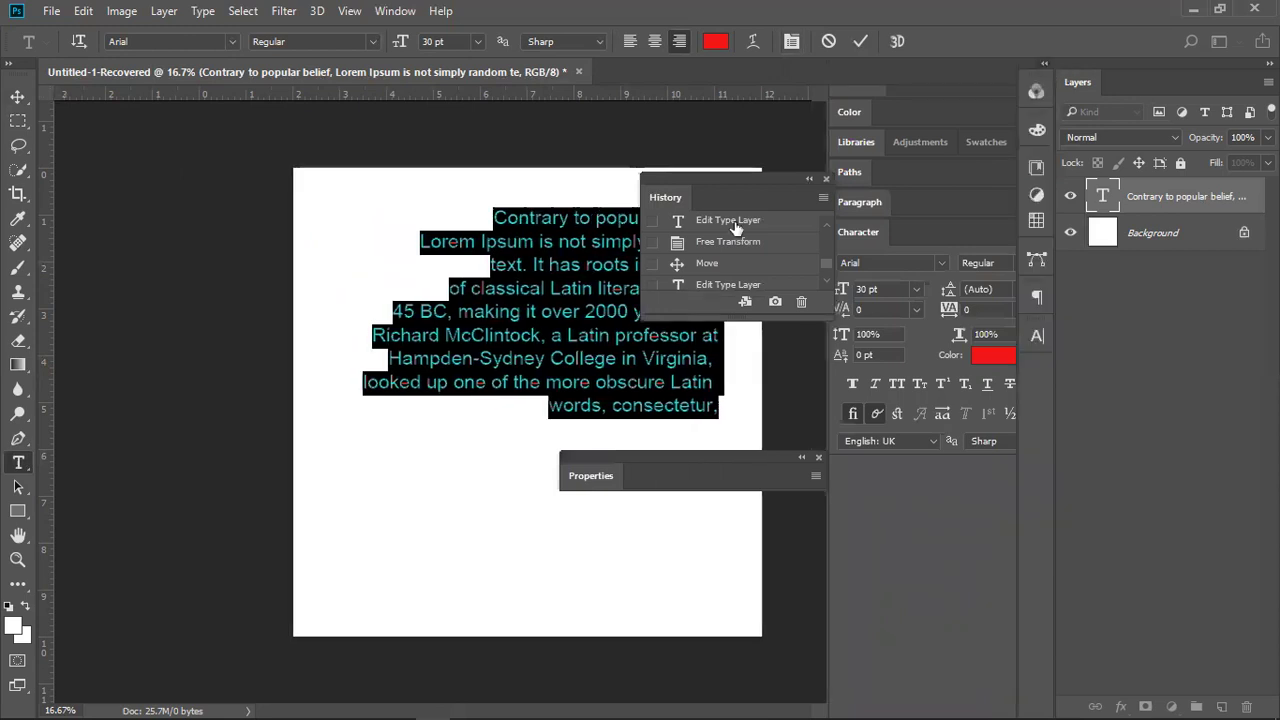
left_click_drag(935, 268, 1027, 384)
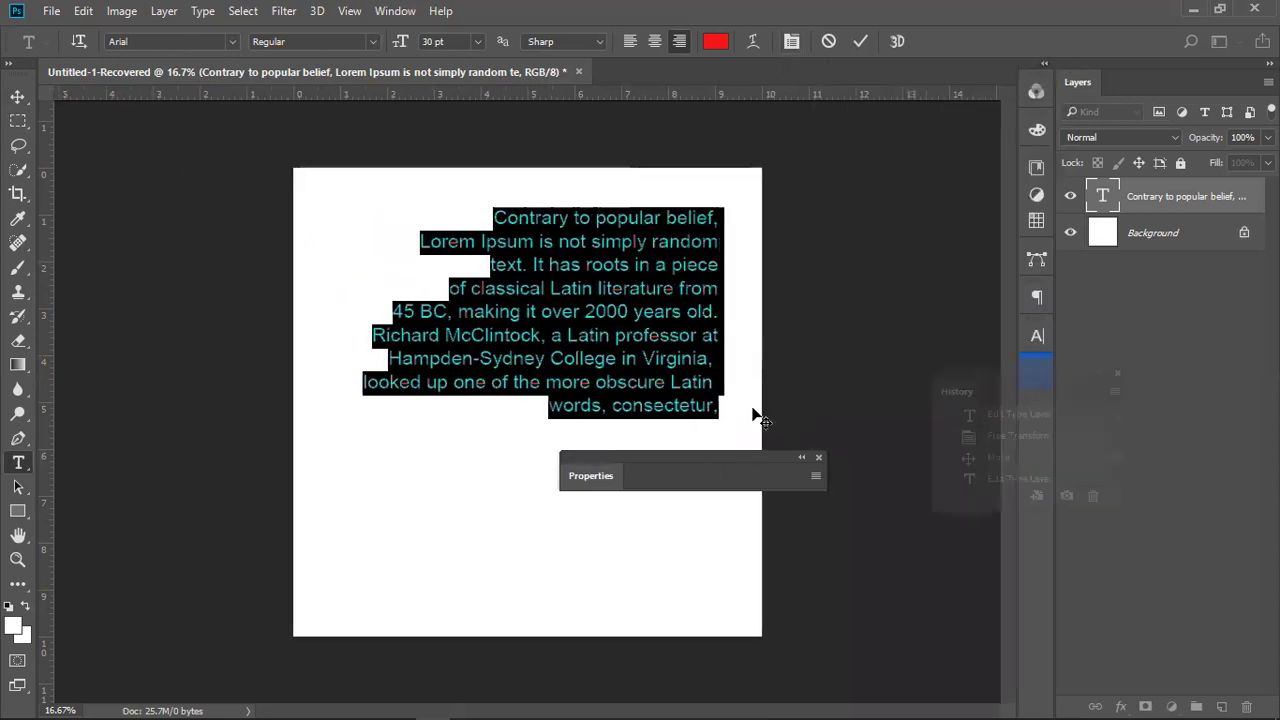
left_click_drag(690, 450, 724, 389)
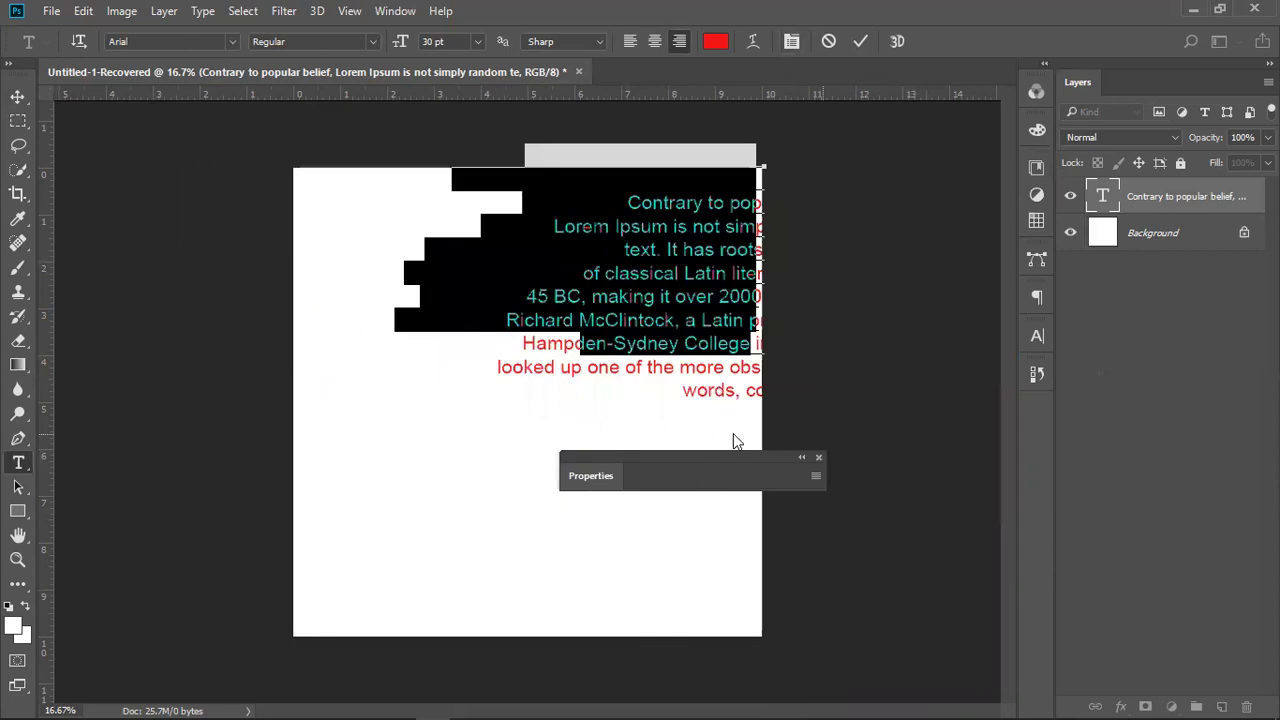
left_click_drag(1040, 442, 1035, 403)
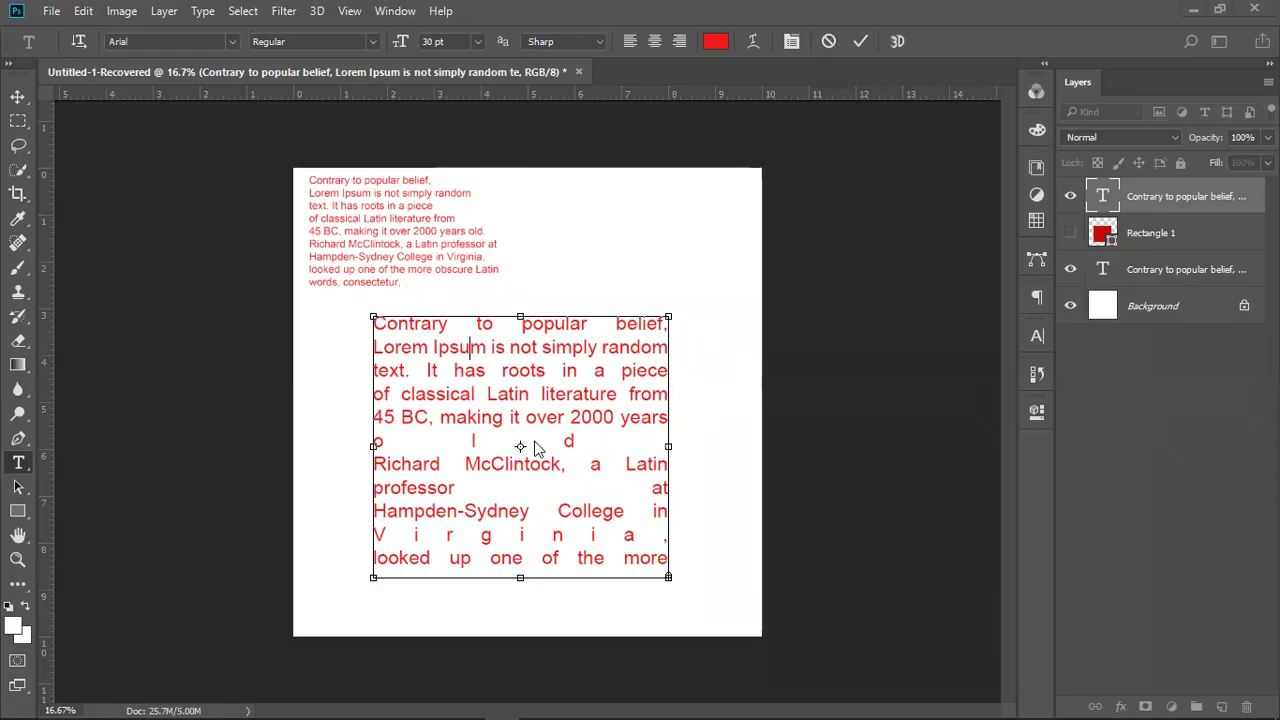
Finish editing the large justified text and delete its layer together with the hidden Rectangle 1 layer.
left_click(860, 41)
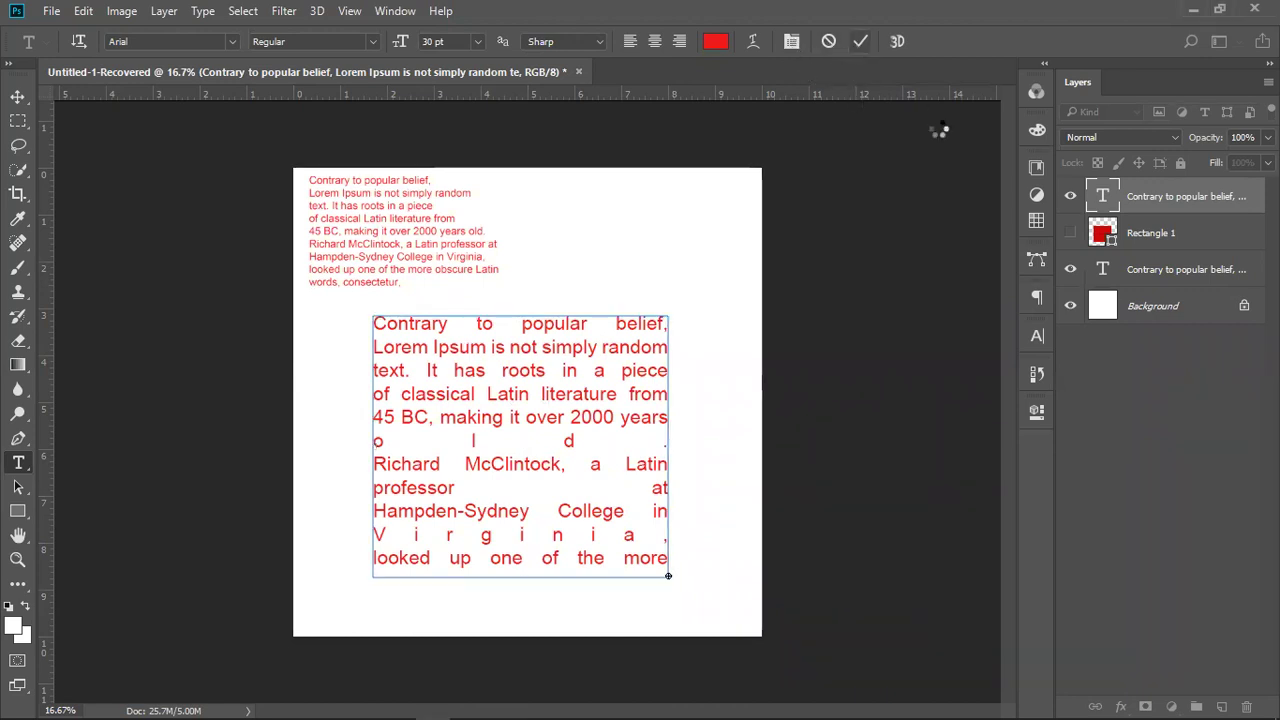
left_click(1170, 232)
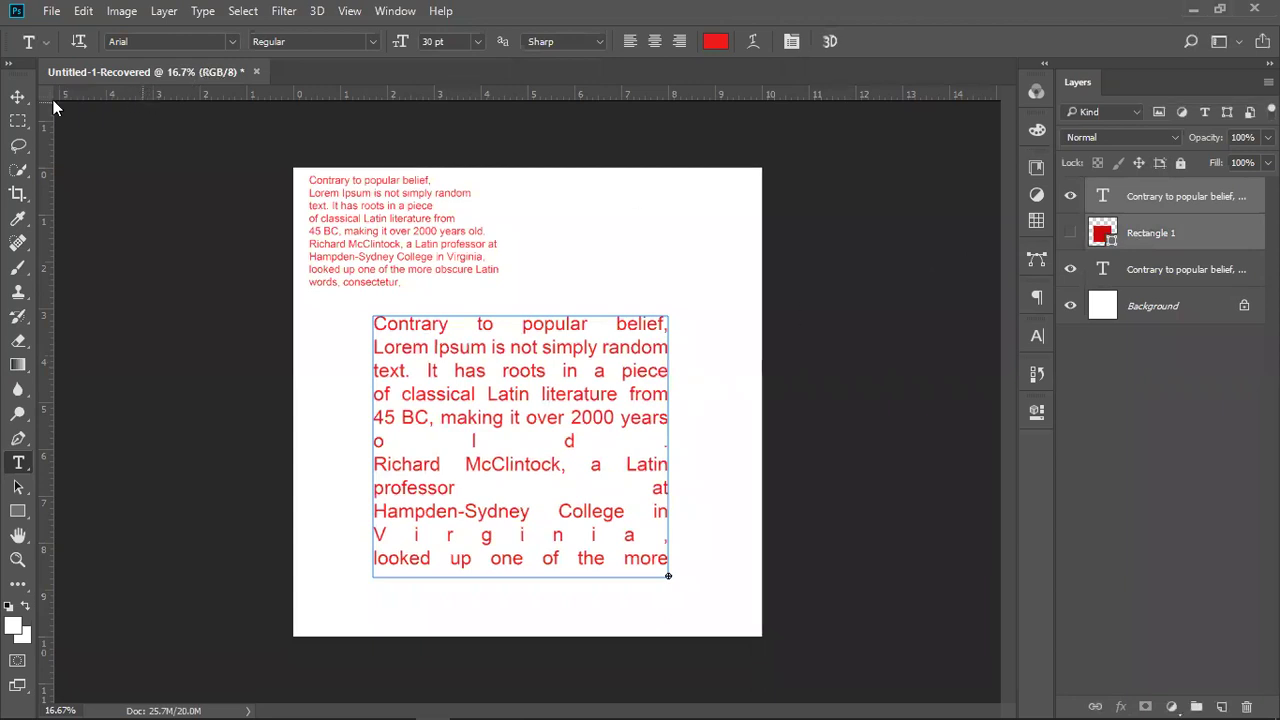
left_click(10, 104)
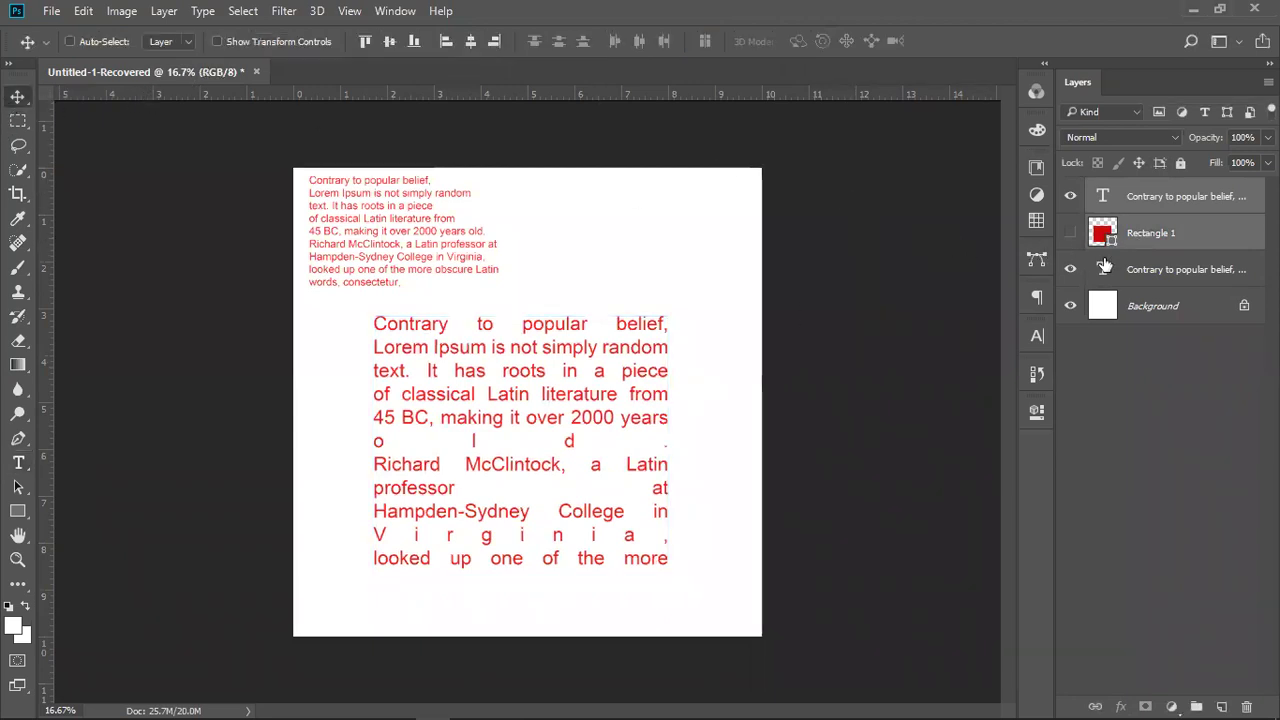
key("Delete")
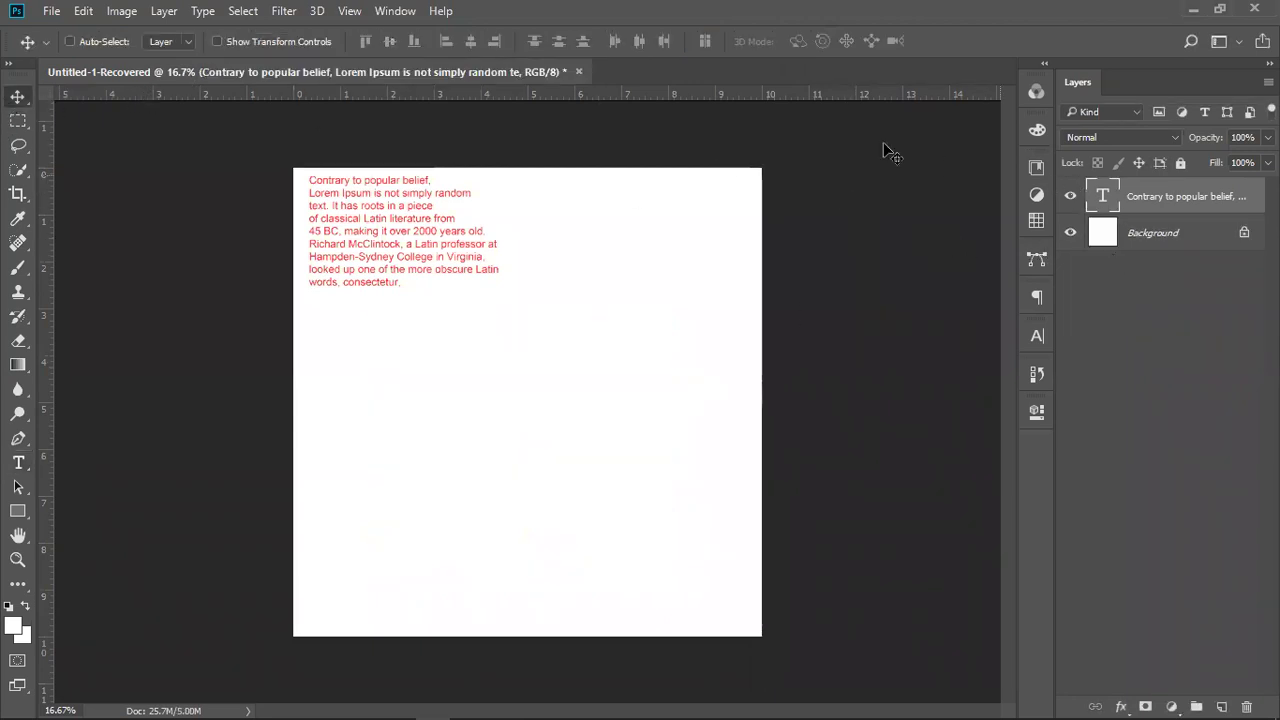
Copy all of the remaining small paragraph's text.
double_click(1104, 200)
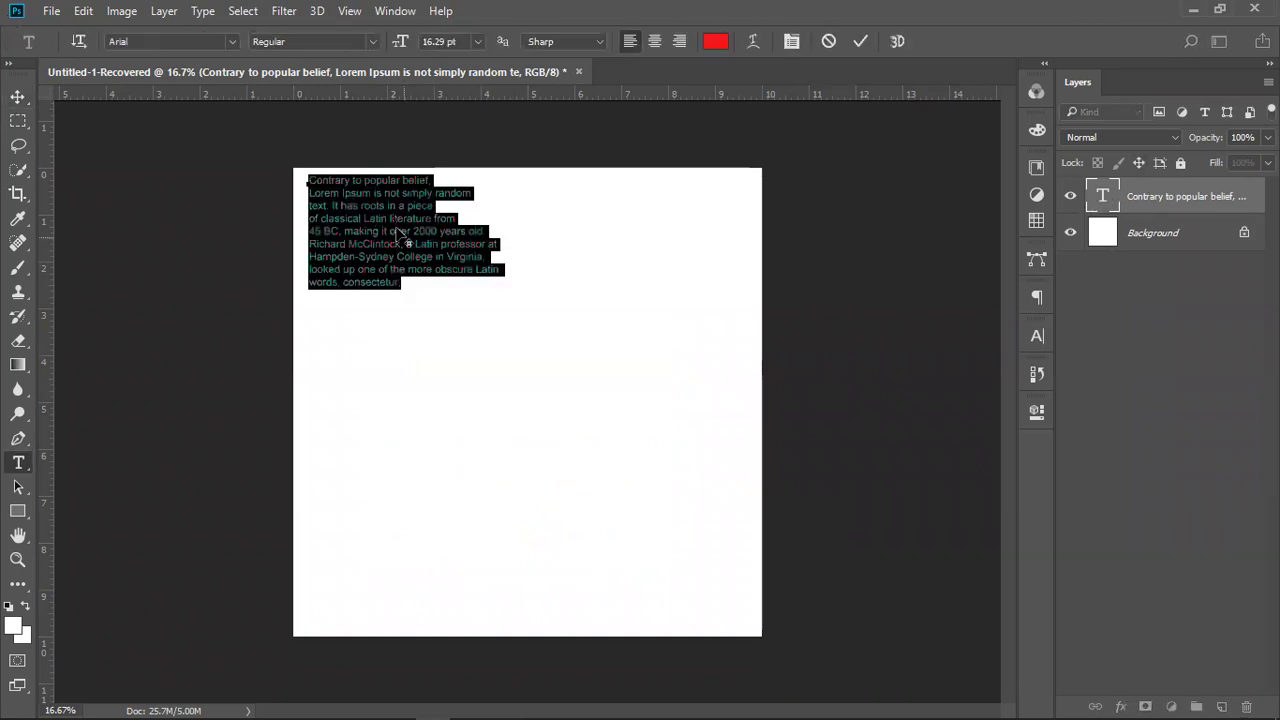
left_click(860, 41)
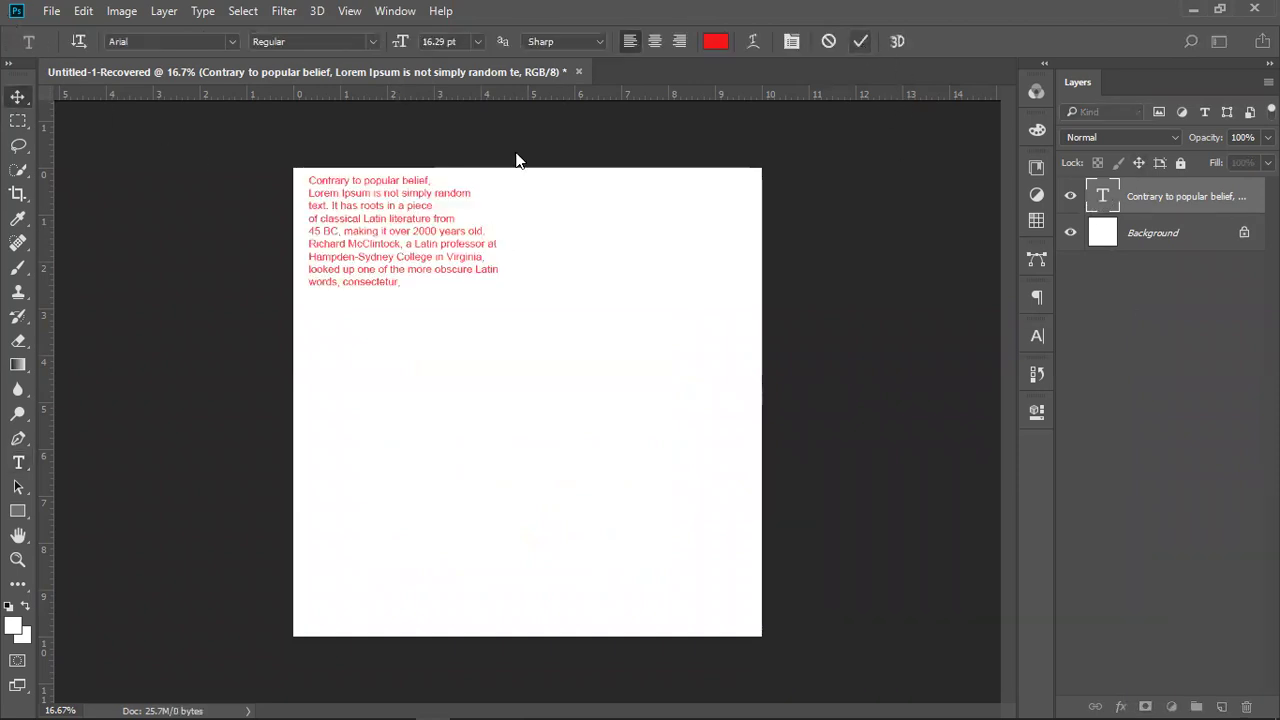
Draw an ellipse shape of about 2028 x 2028 px on the canvas below the paragraph.
left_click(18, 511)
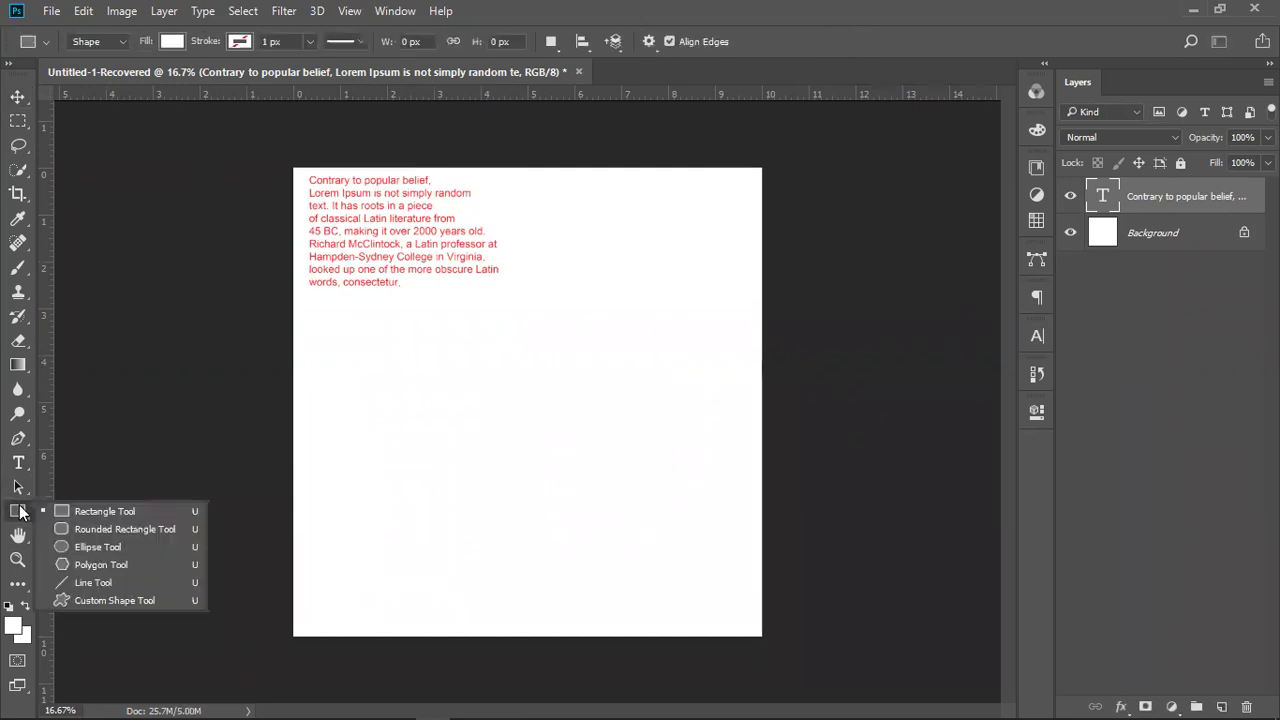
left_click(101, 545)
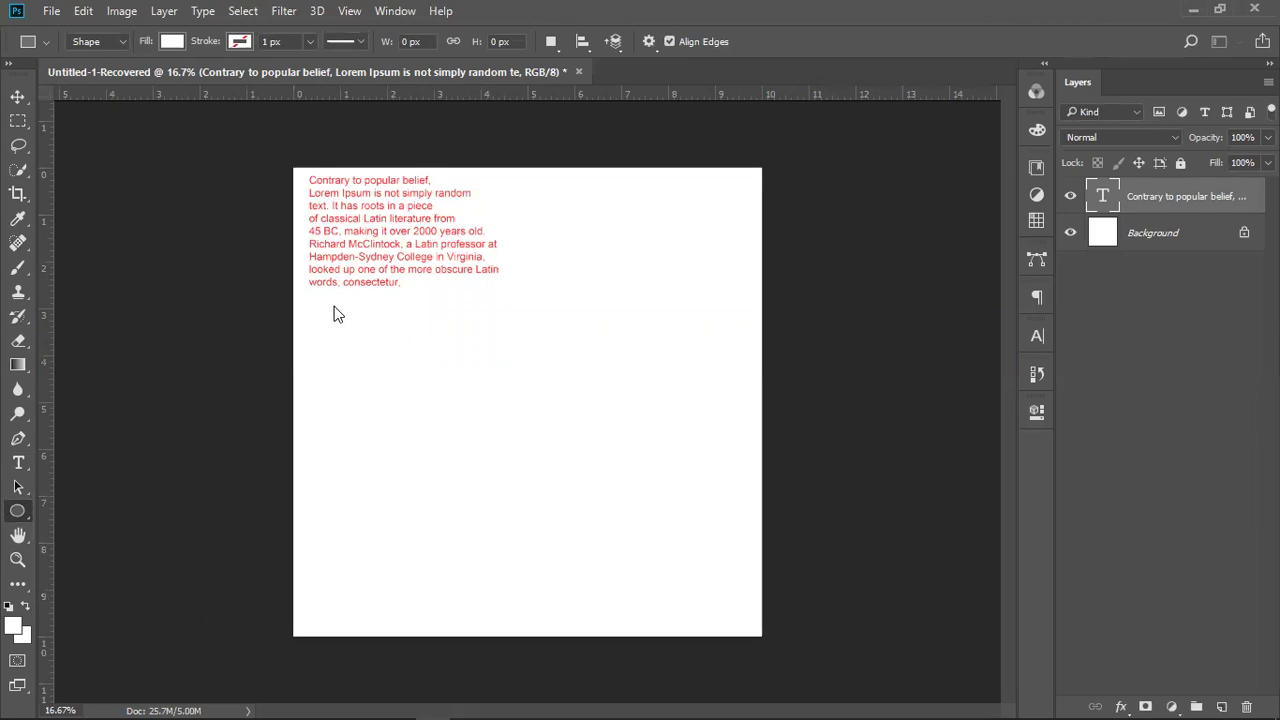
mouse_move(372, 328)
left_mouse_down()
mouse_move(560, 469)
mouse_move(750, 646)
left_mouse_up()
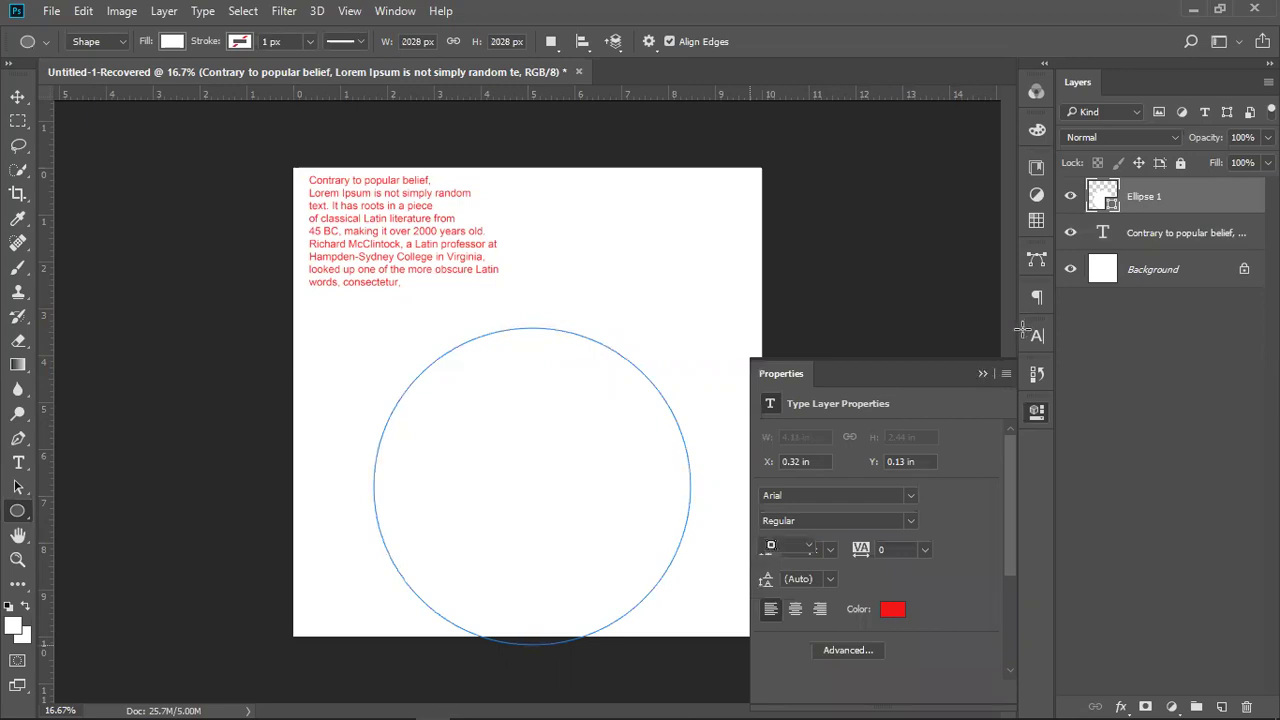
left_click(983, 374)
Fill the circle with red and move it up so it fits within the canvas just below the paragraph.
left_click(16, 98)
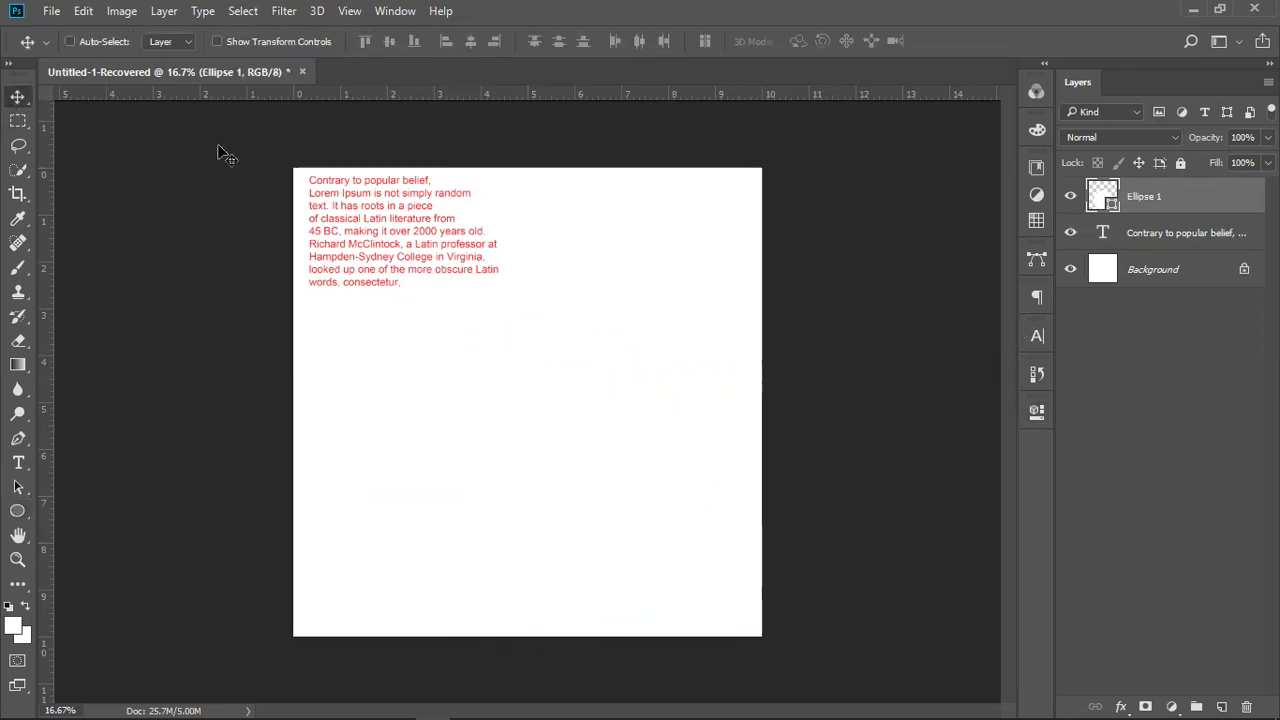
left_click_drag(529, 320, 580, 362)
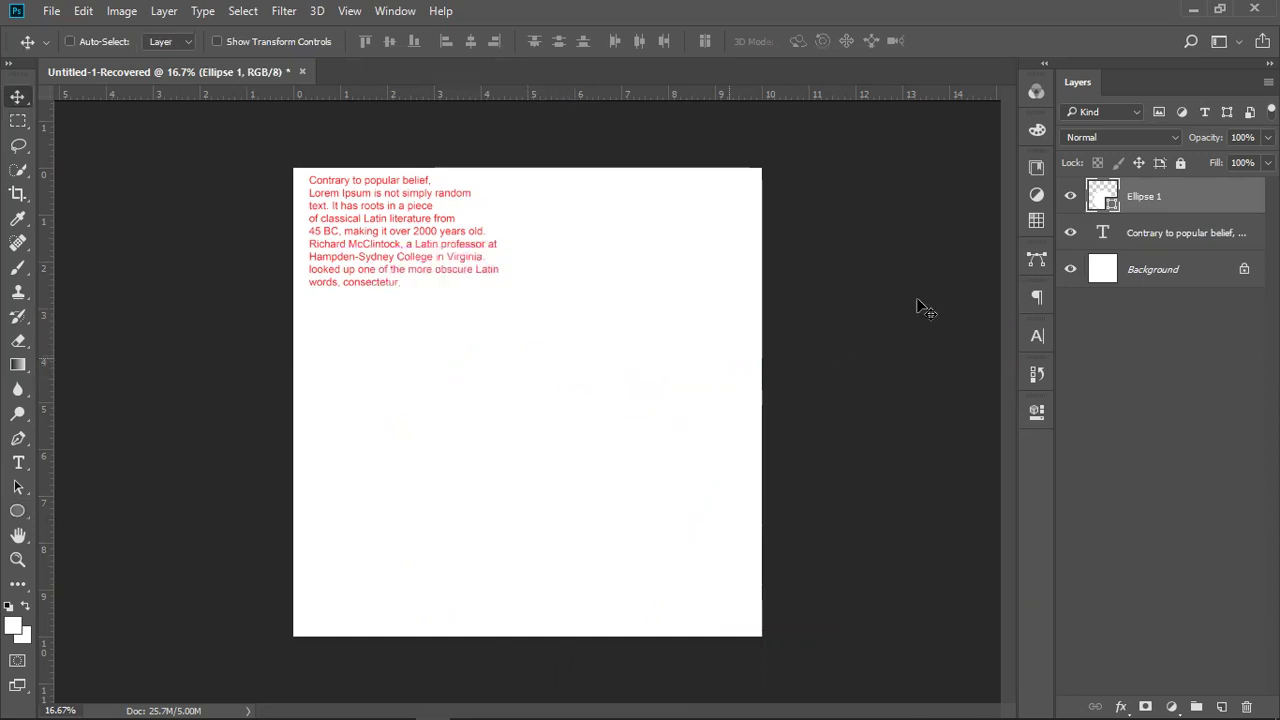
double_click(1111, 203)
left_click_drag(594, 217, 620, 181)
left_click(812, 160)
left_click_drag(467, 442, 680, 390)
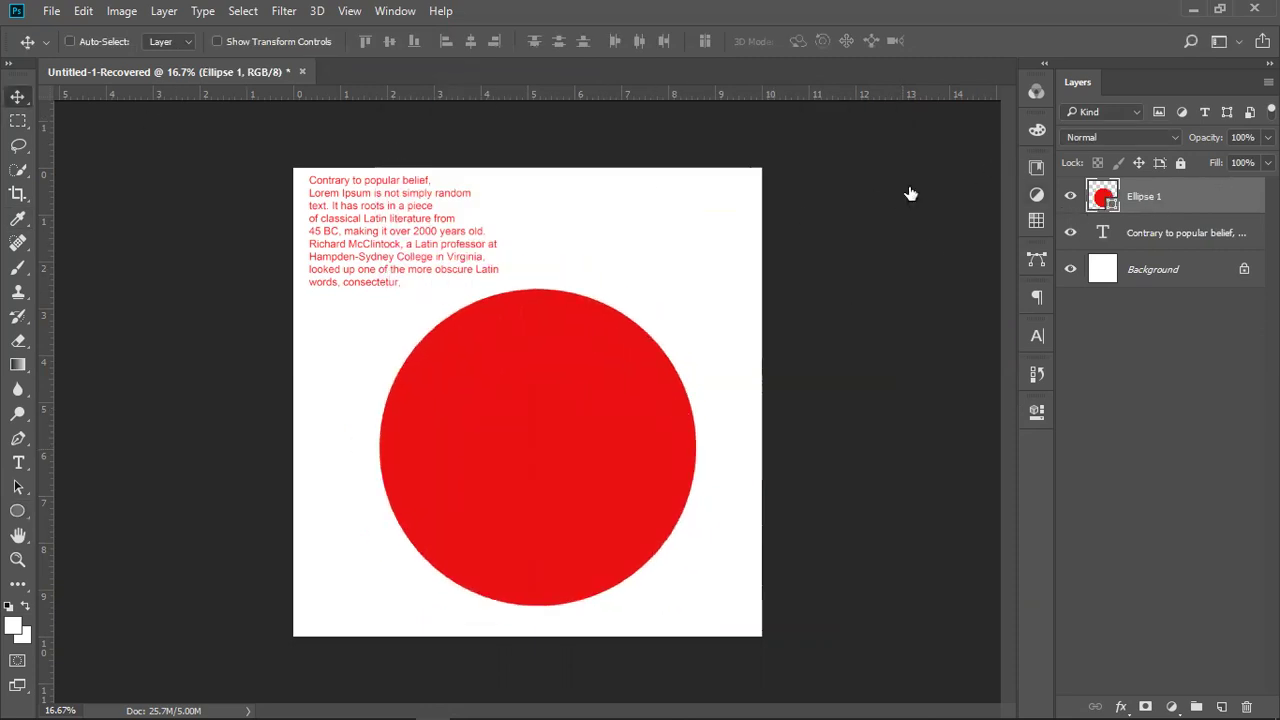
Remove the circle's fill so that only its outline path remains.
left_click(17, 511)
left_click(172, 41)
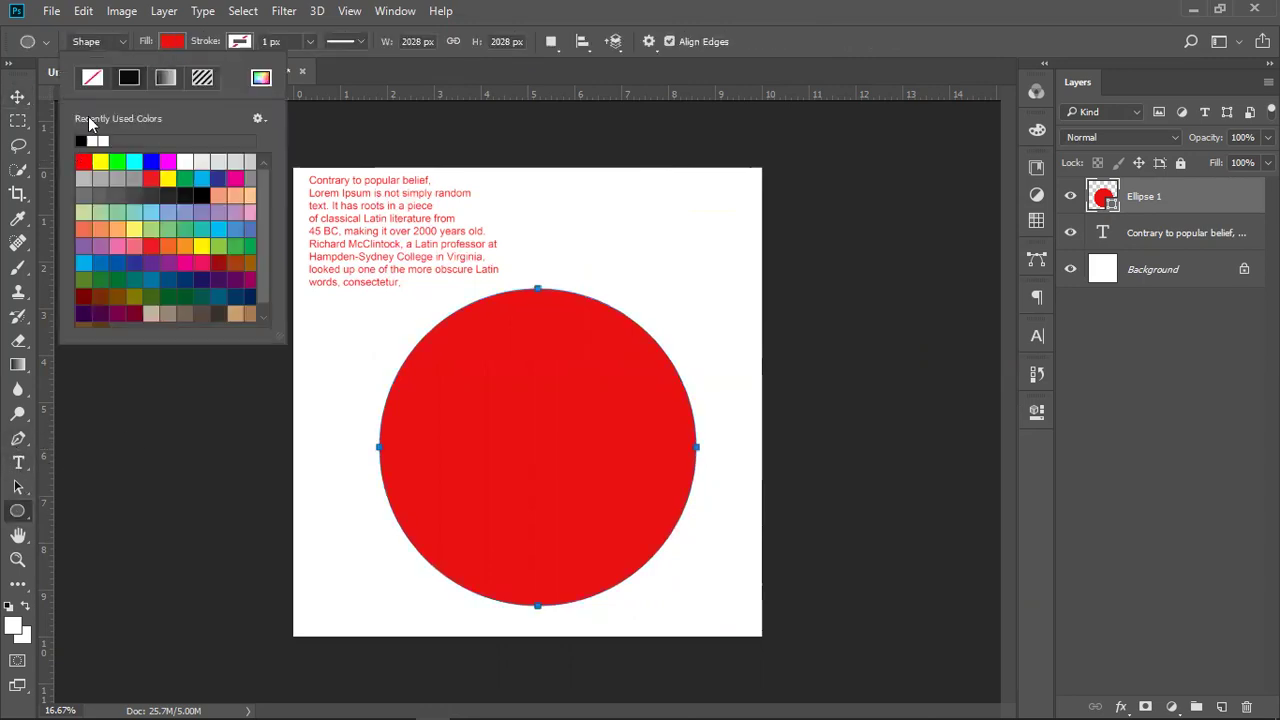
left_click(93, 78)
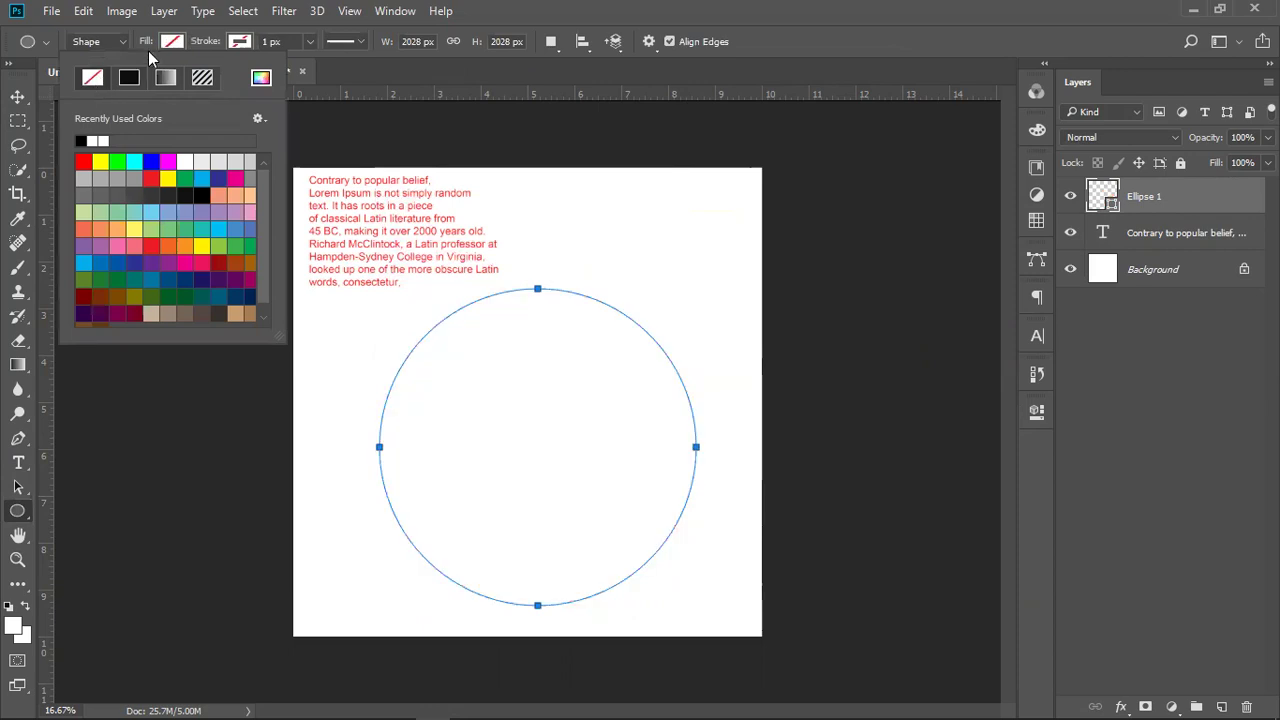
left_click(178, 43)
Try placing the copied text along the circle's path, starting at its upper-left arc, at a size of 100 pt.
left_click(20, 465)
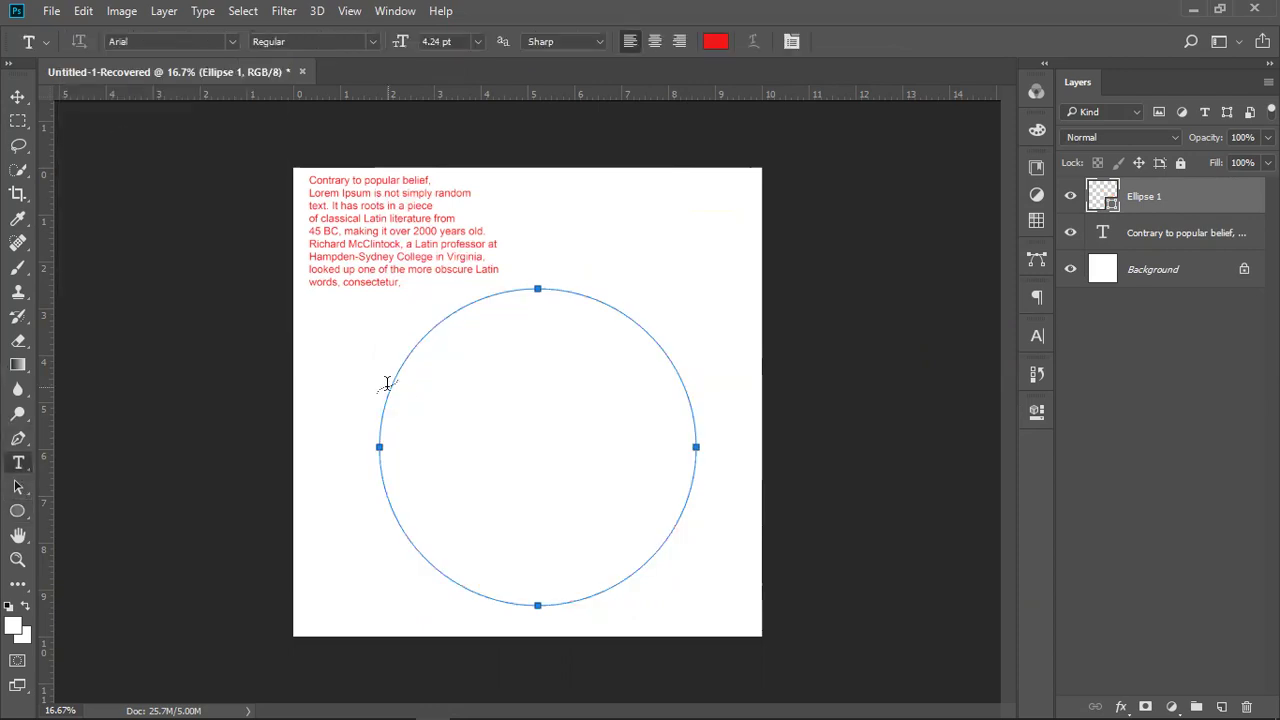
left_click(436, 321)
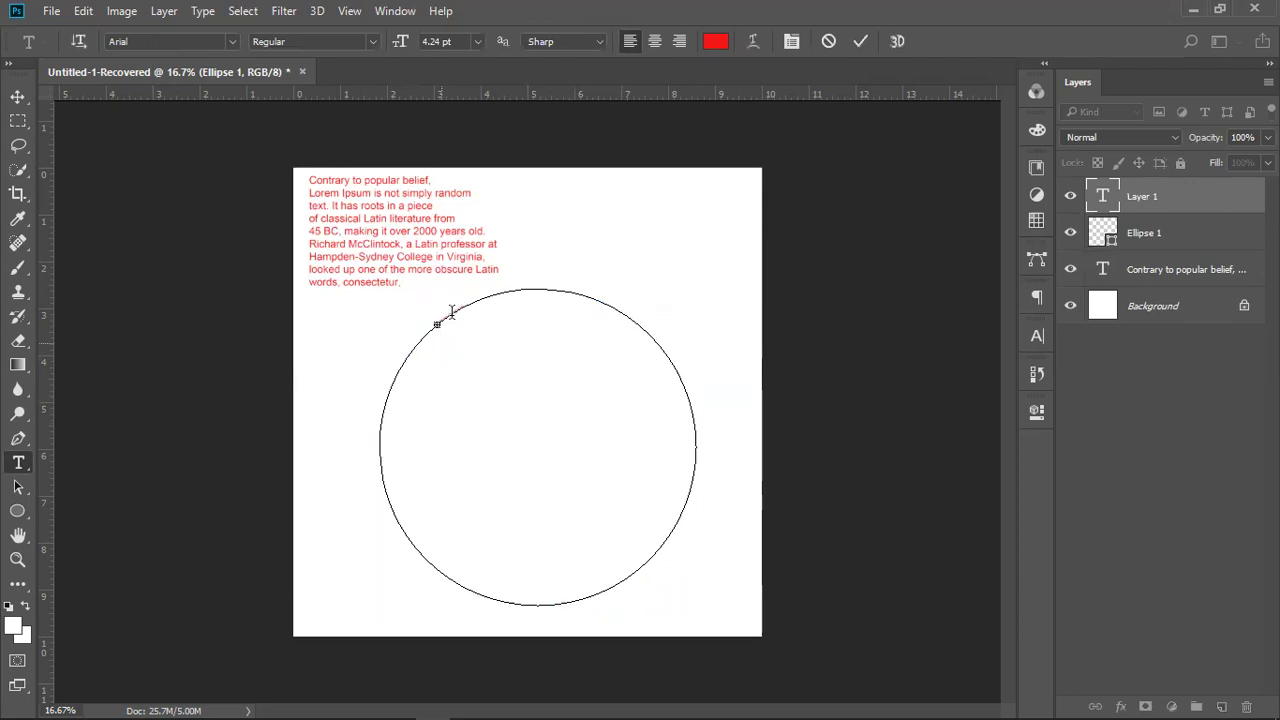
key("ctrl+a")
left_click(437, 41)
type("100")
key("Return")
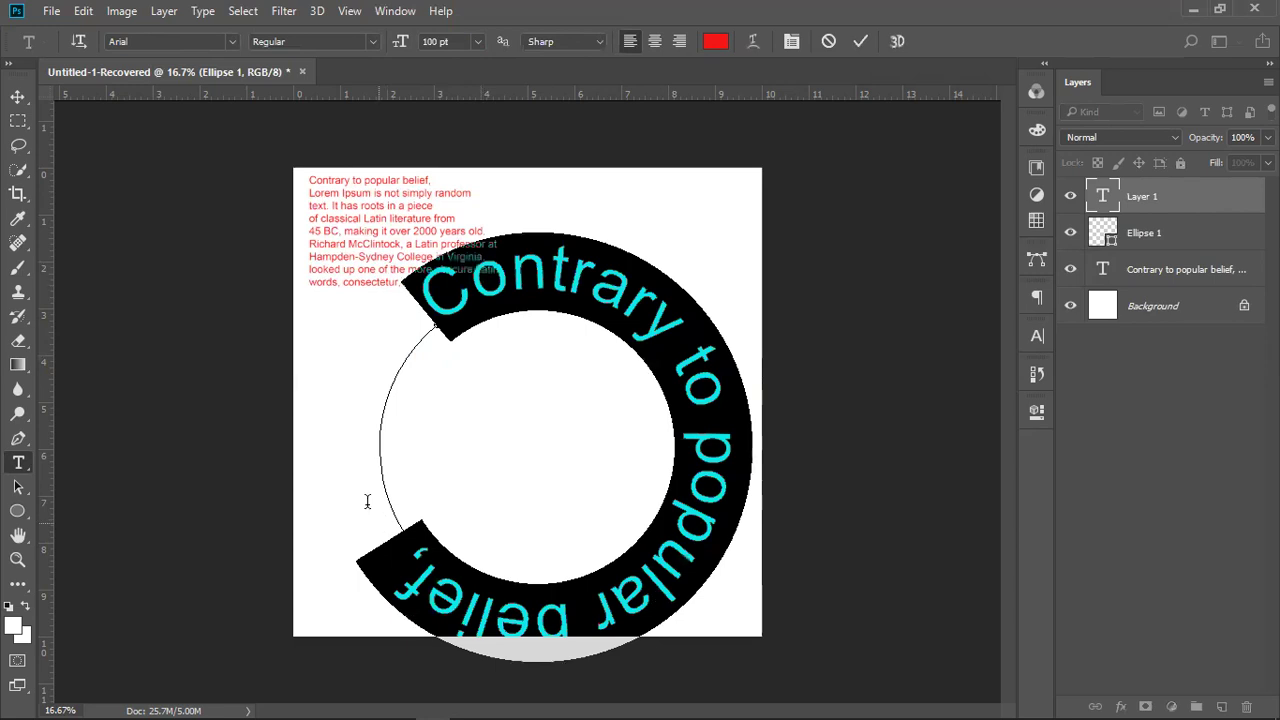
Try a font size of 20 pt on the path text and discard the text on the circle.
key("Return")
key("BackSpace")
type("200")
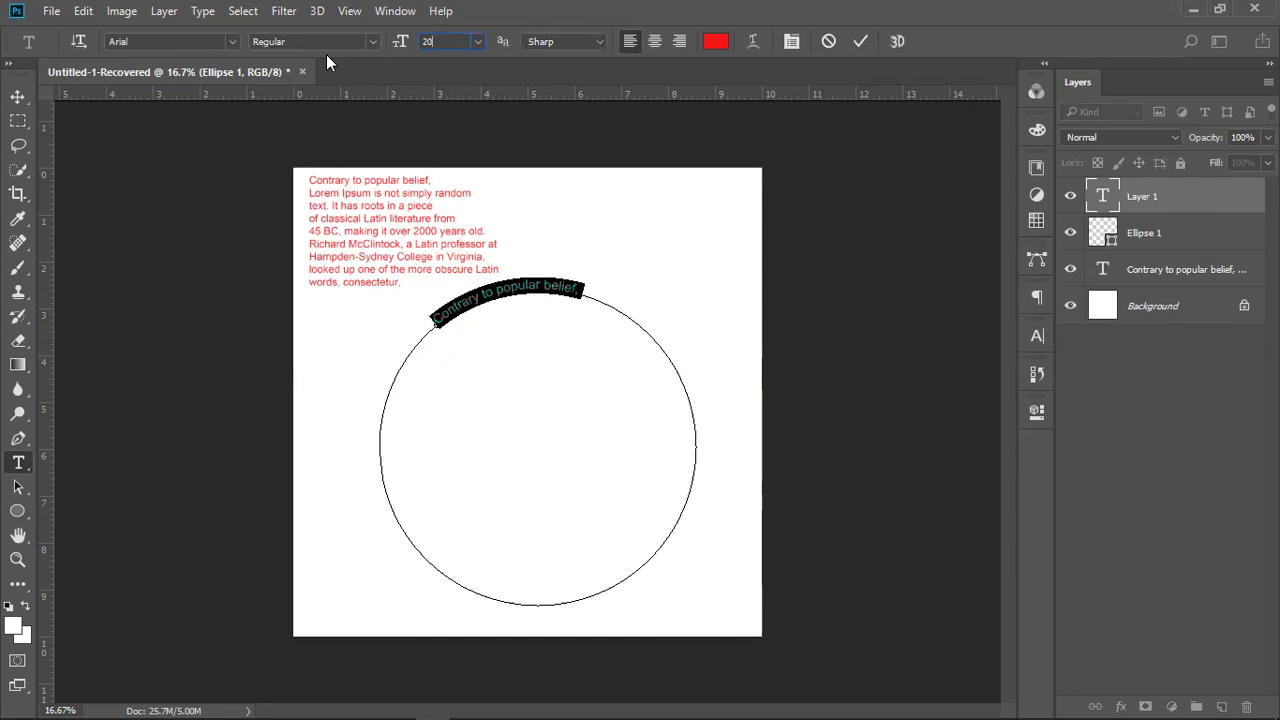
key("BackSpace")
key("BackSpace")
key("BackSpace")
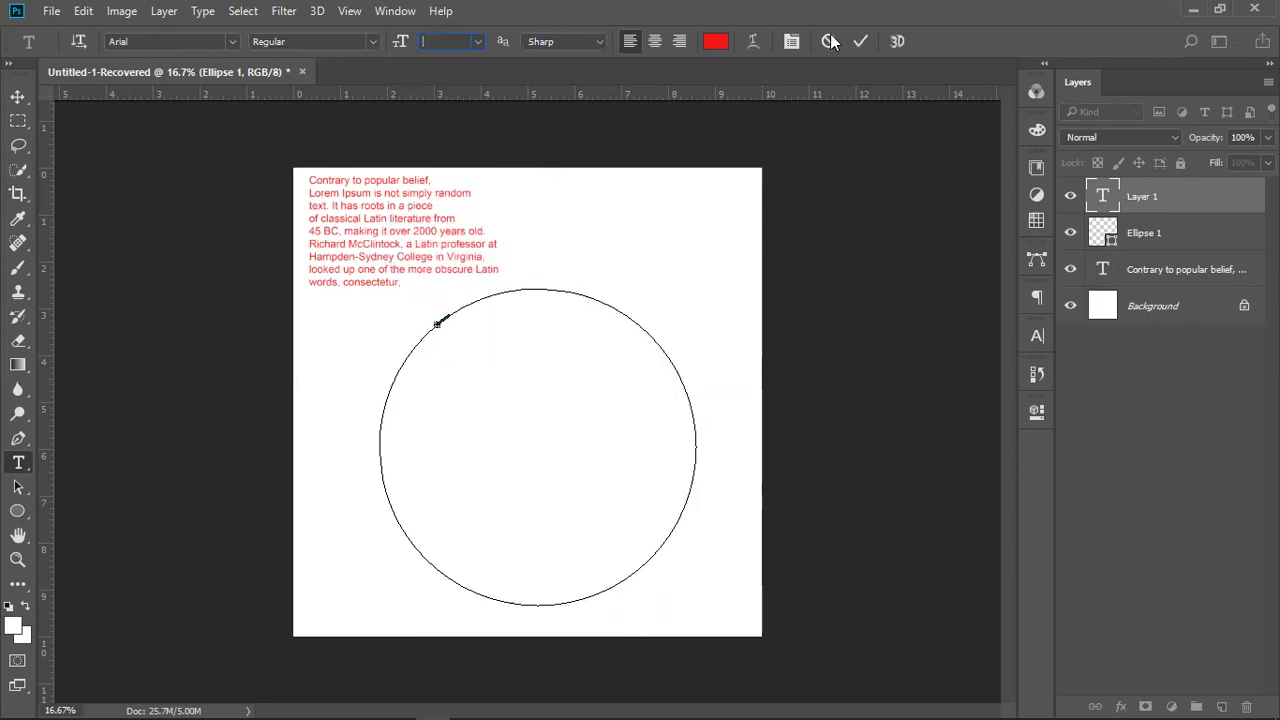
key("Escape")
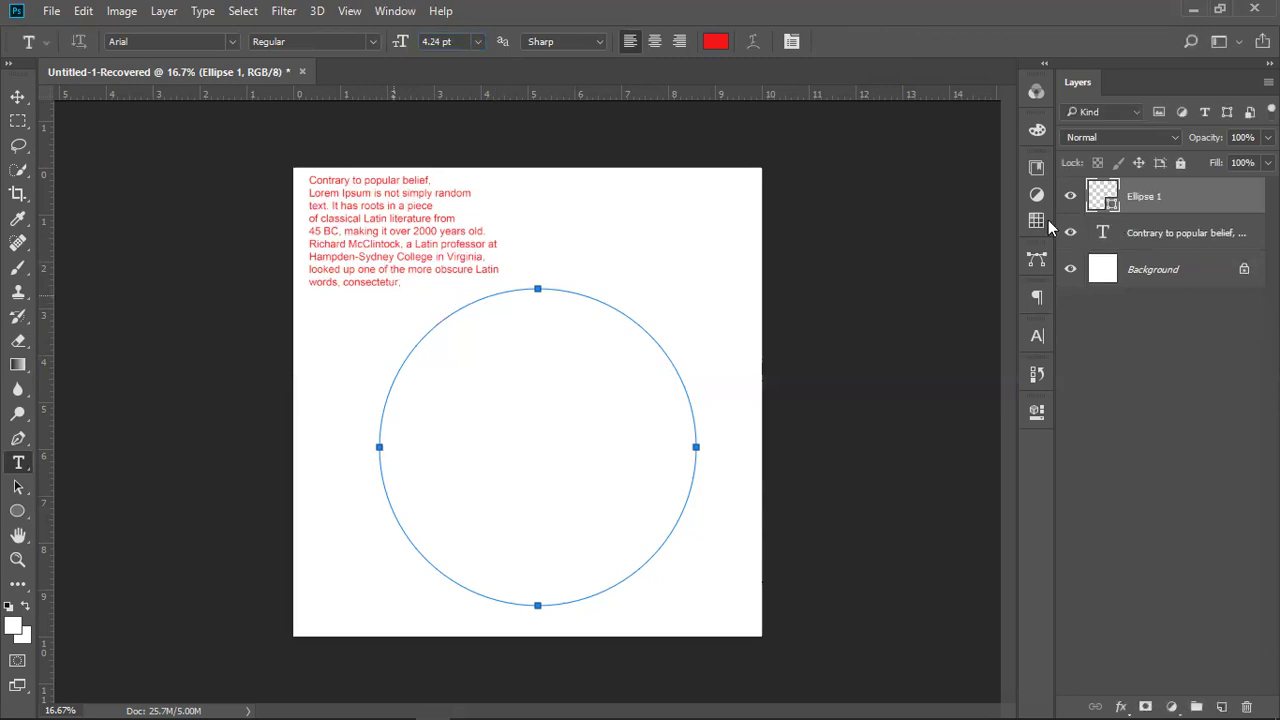
Copy all of the small paragraph's text again and select the Ellipse 1 layer.
left_click(1122, 246)
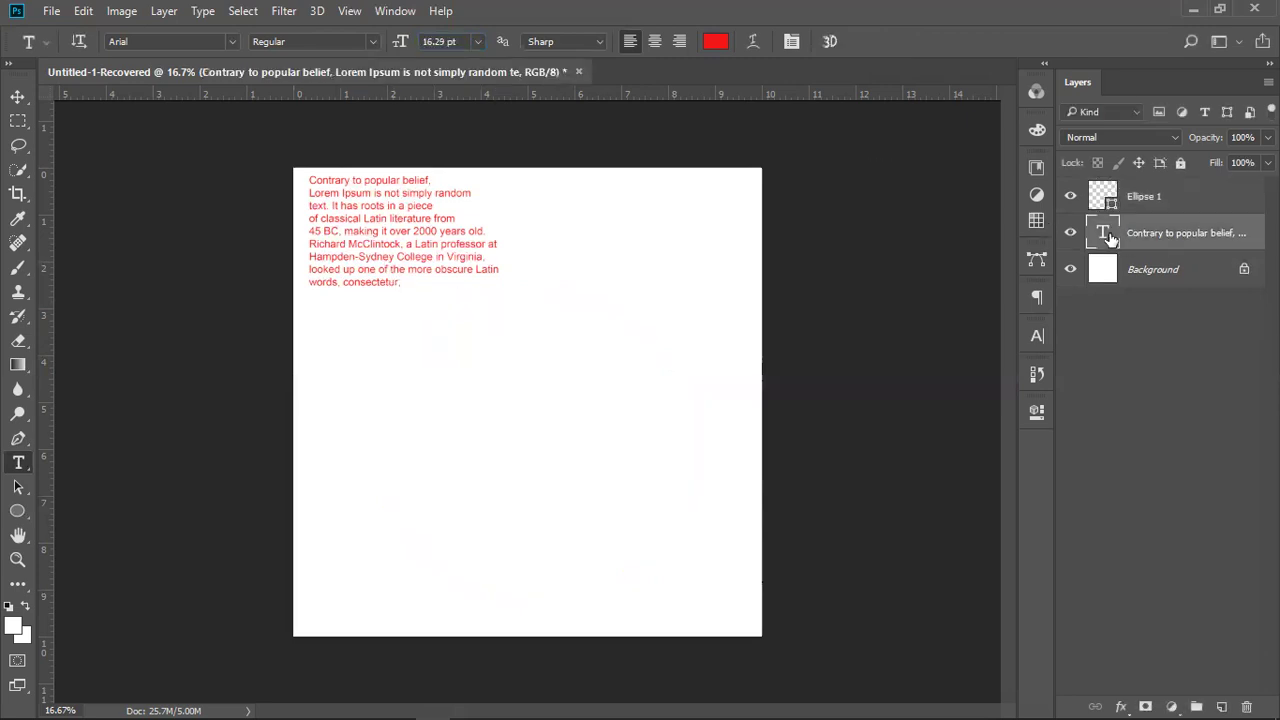
double_click(1104, 232)
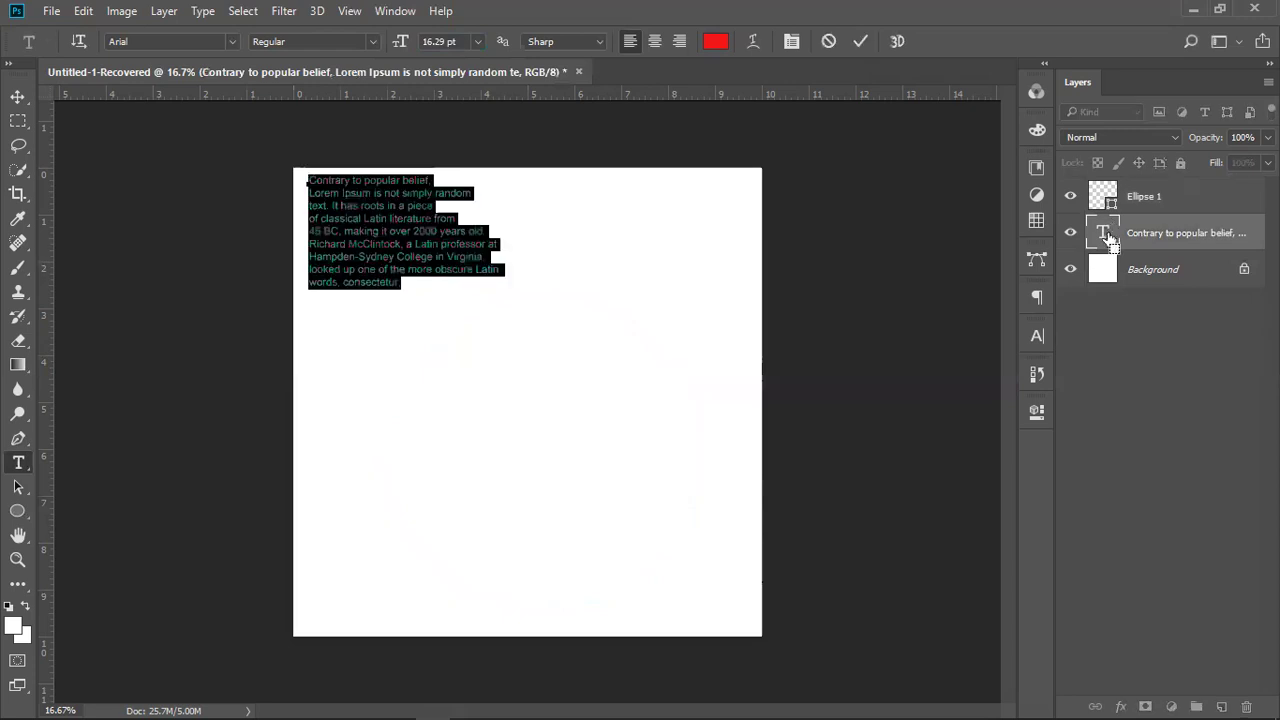
left_click(860, 43)
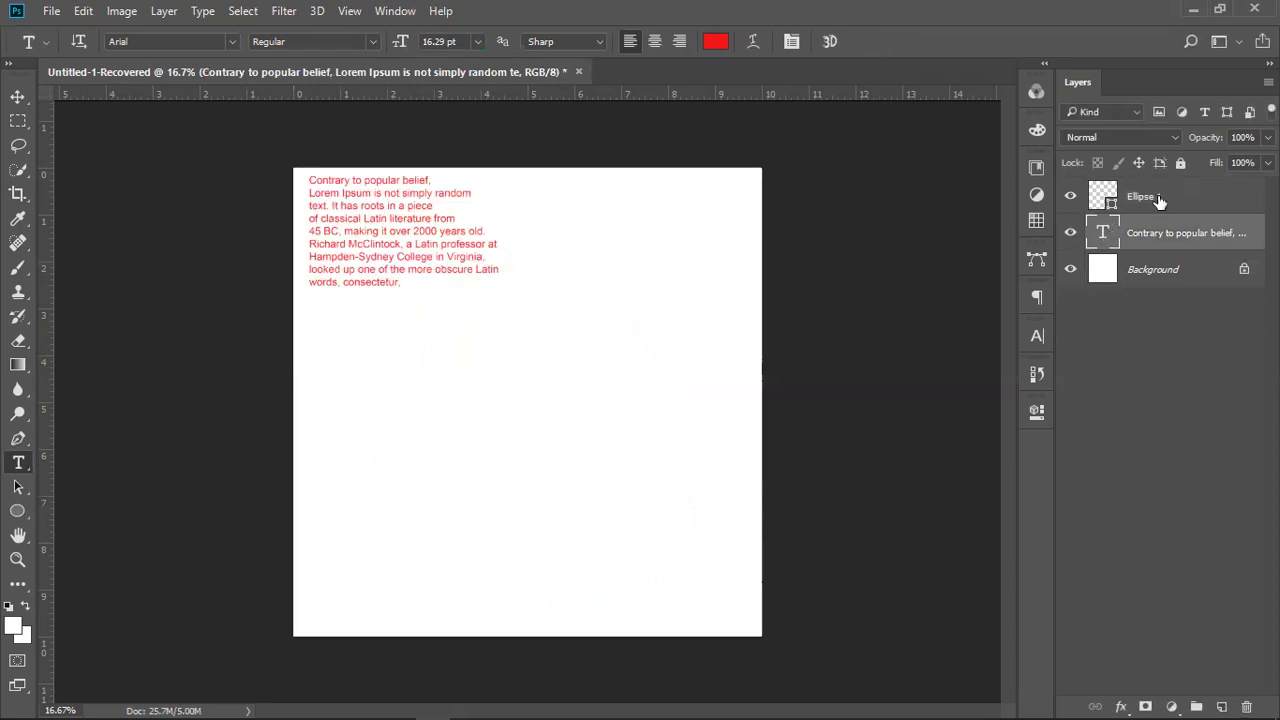
key("alt+bracketright")
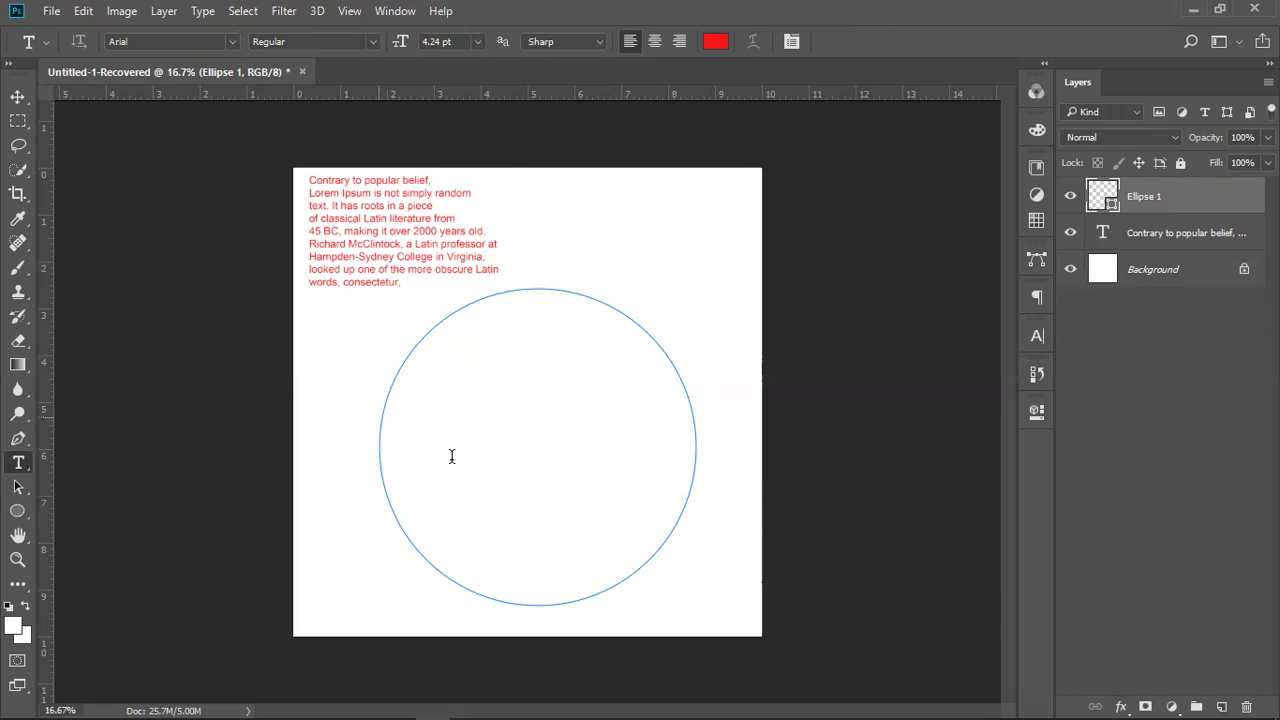
Paste the copied text as area text inside the circle instead of along its path.
left_click(380, 420)
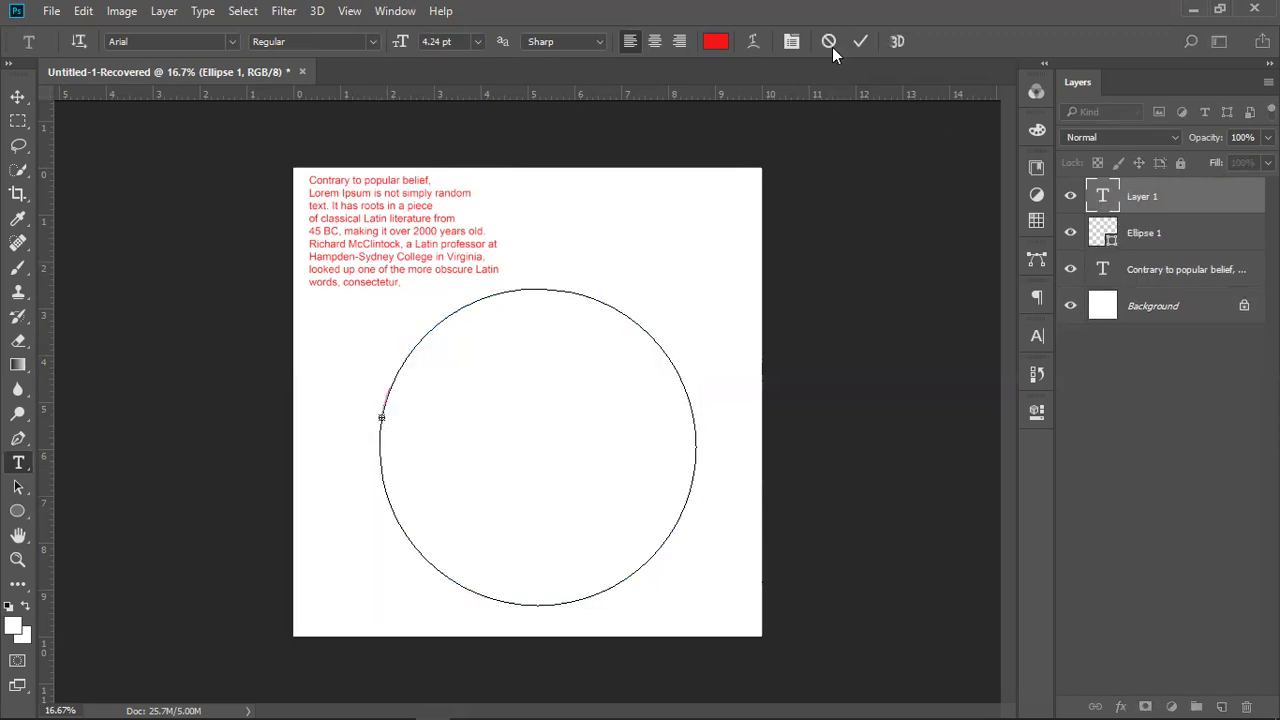
key("Escape")
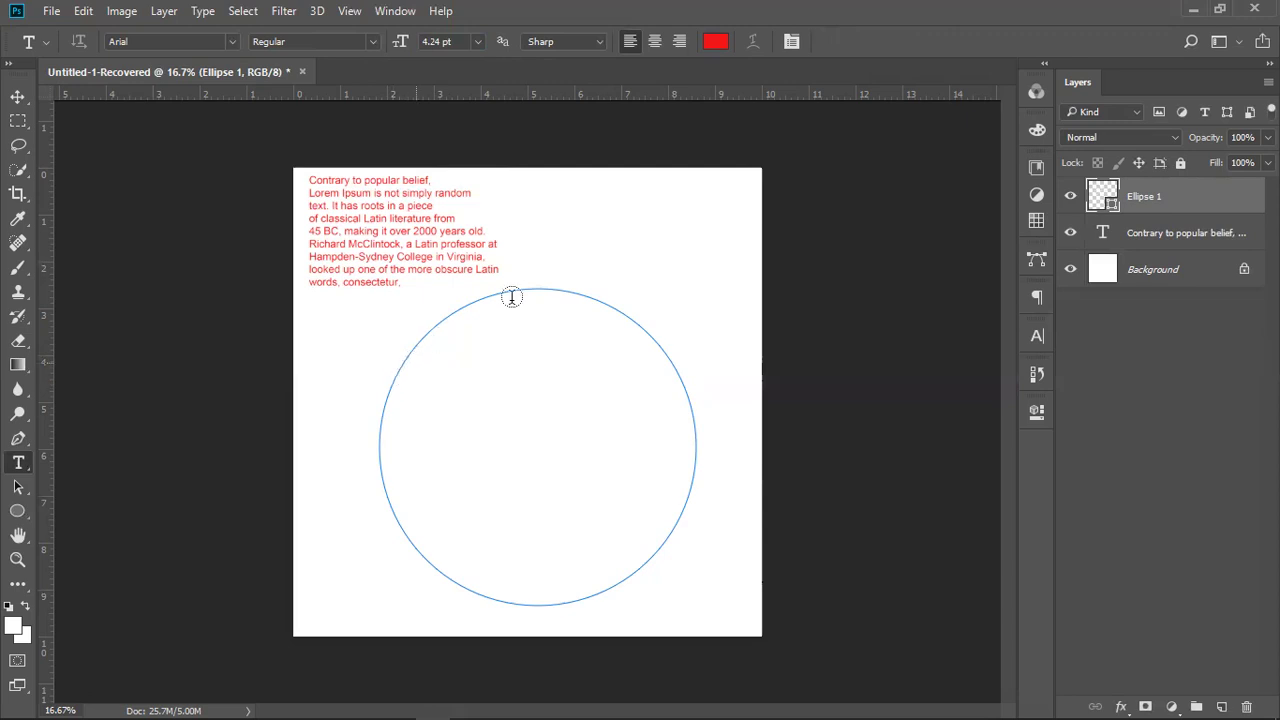
left_click(418, 361)
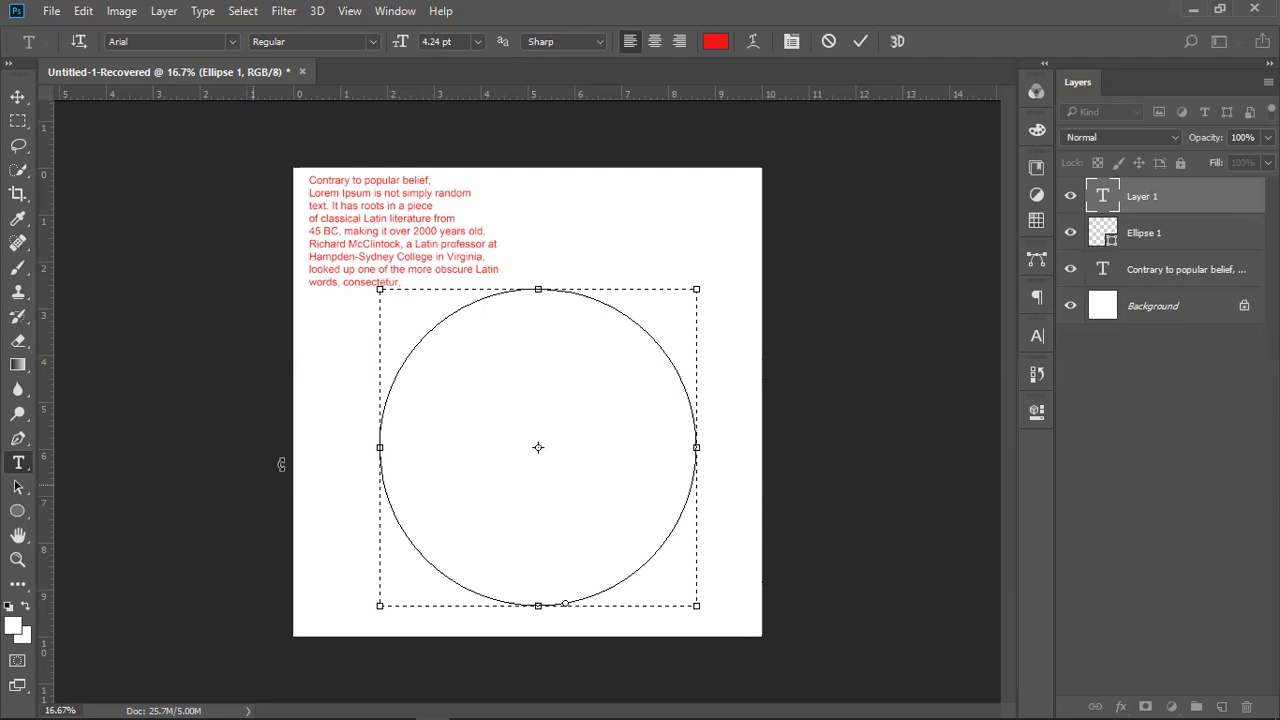
key("ctrl+v")
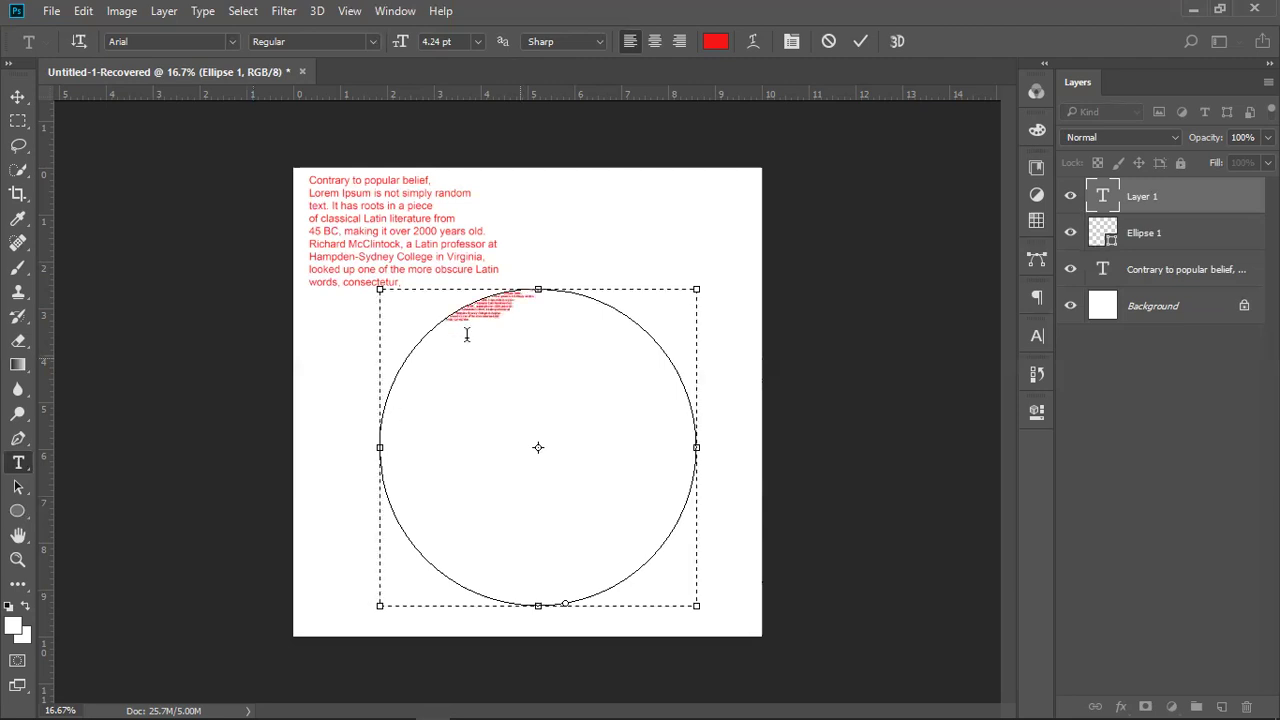
Set all the text inside the circle to 30 pt and commit it.
left_click_drag(532, 297, 474, 326)
key("ctrl+a")
left_click(437, 41)
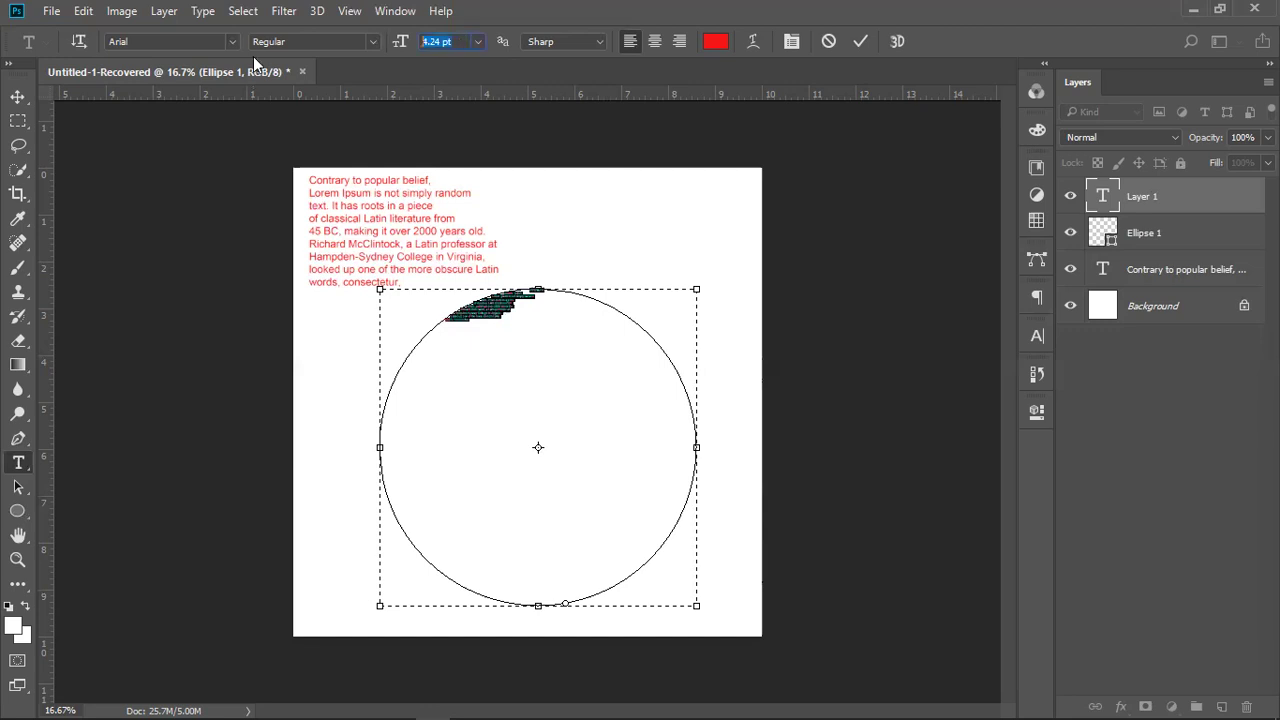
type("3")
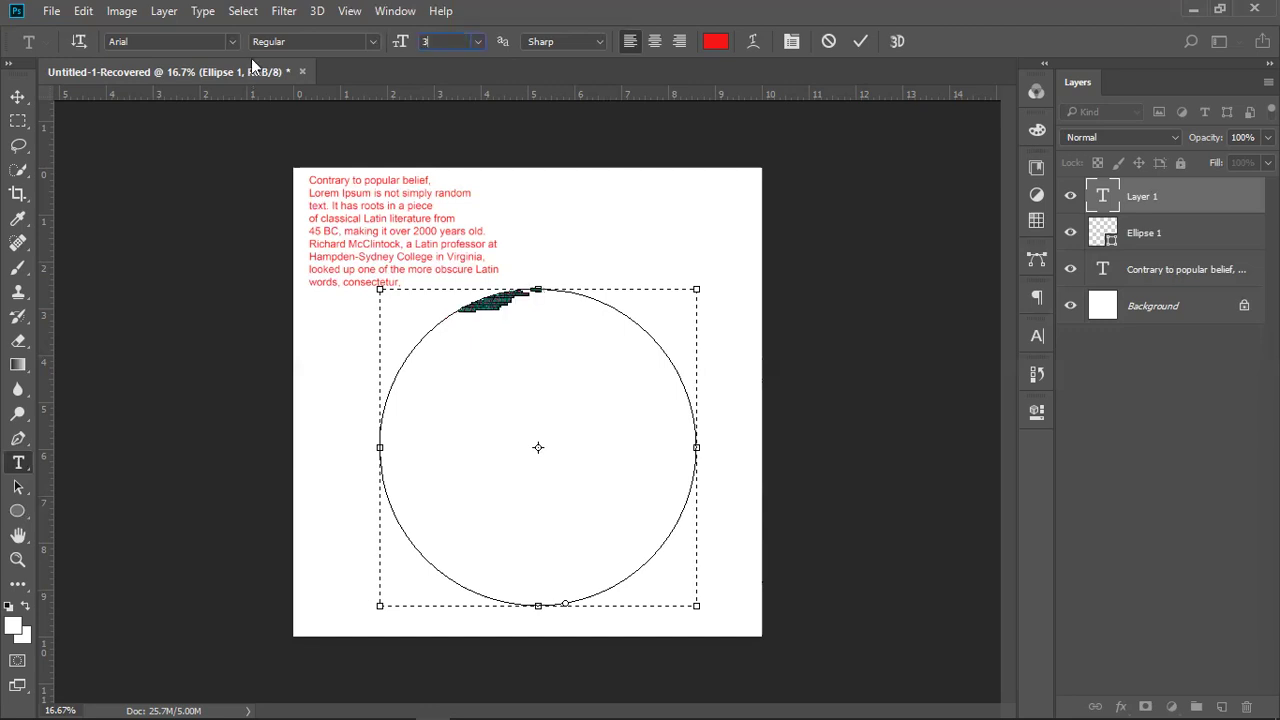
type("0")
key("Return")
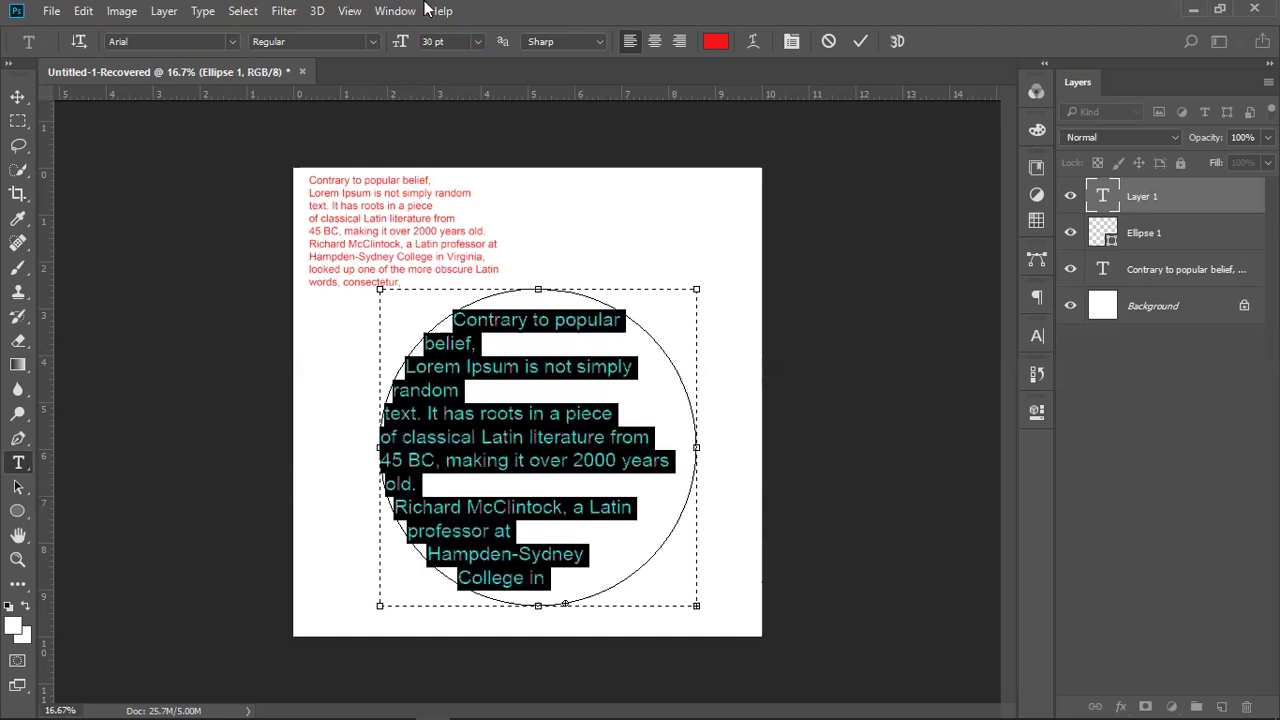
left_click(864, 43)
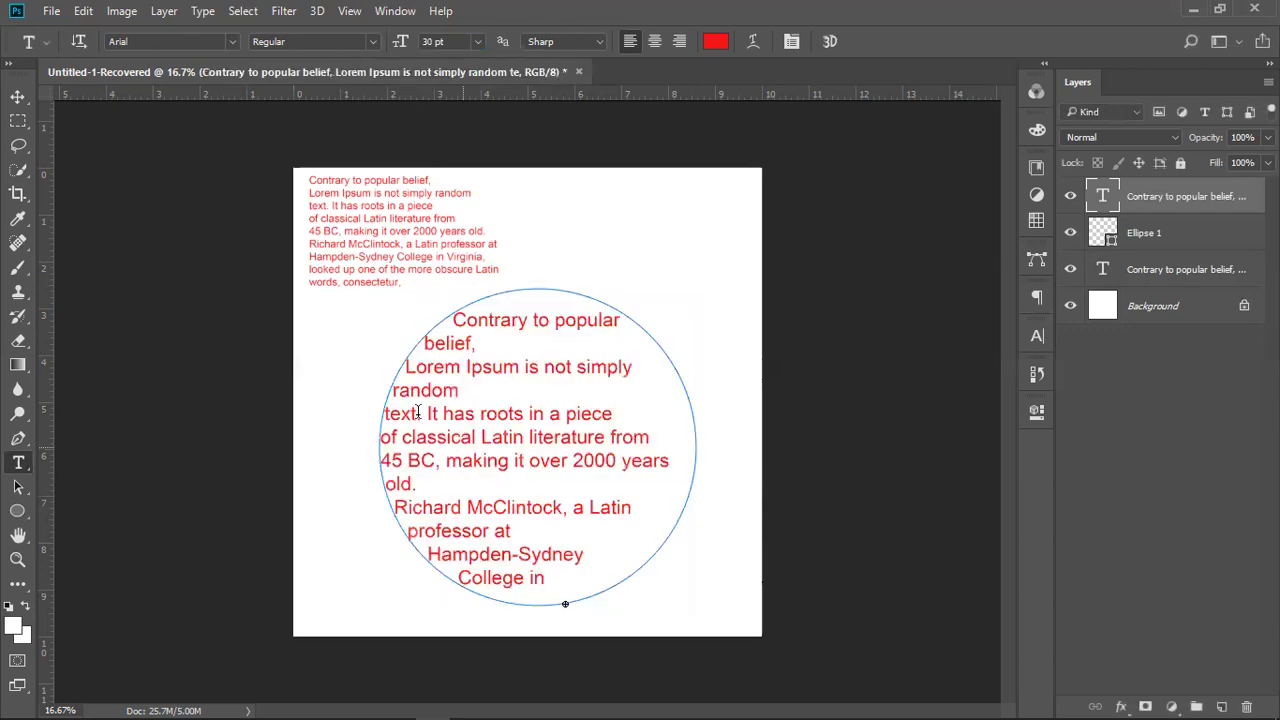
Select all the text inside the circle and try centre alignment, then right alignment.
left_click(1070, 234)
double_click(1103, 197)
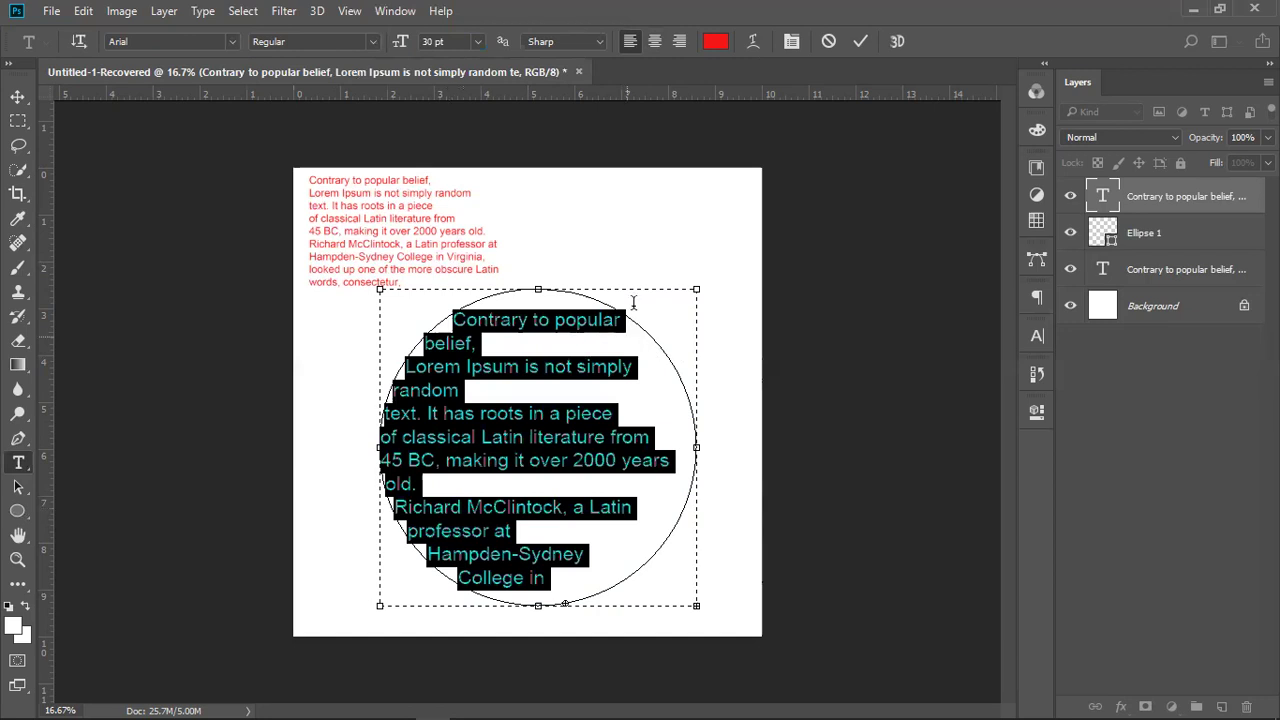
left_click(651, 42)
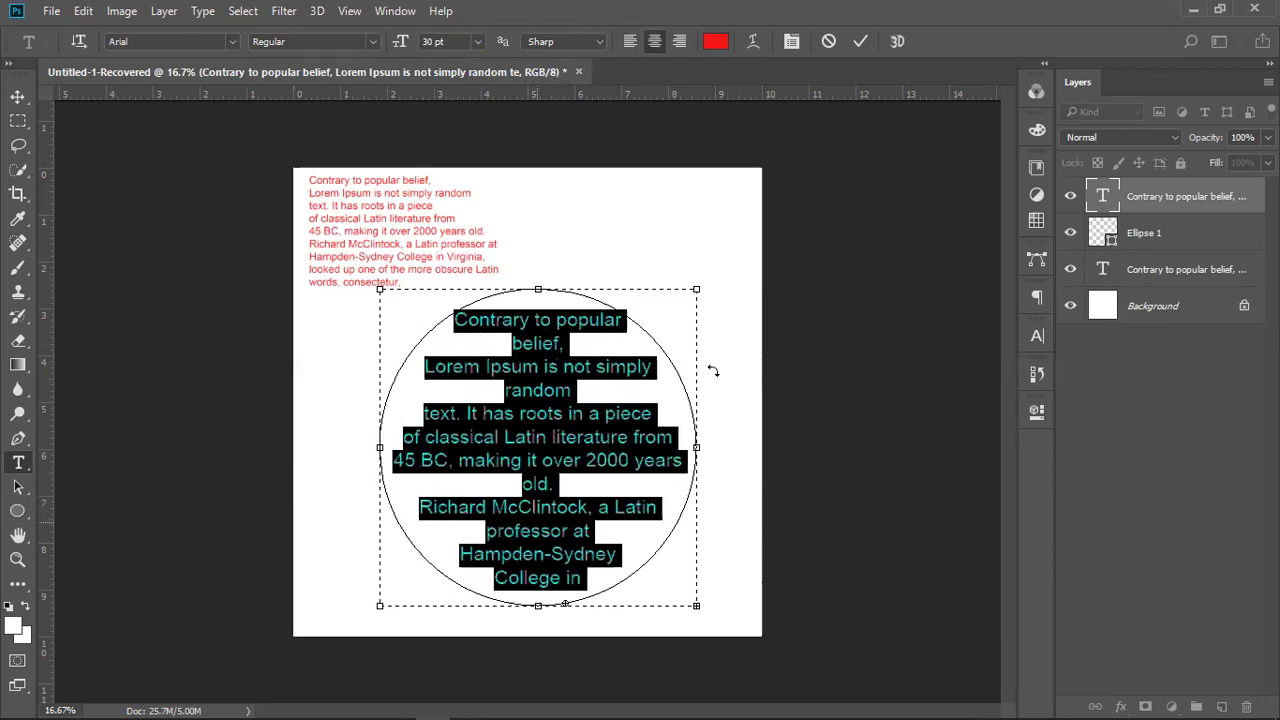
left_click(681, 41)
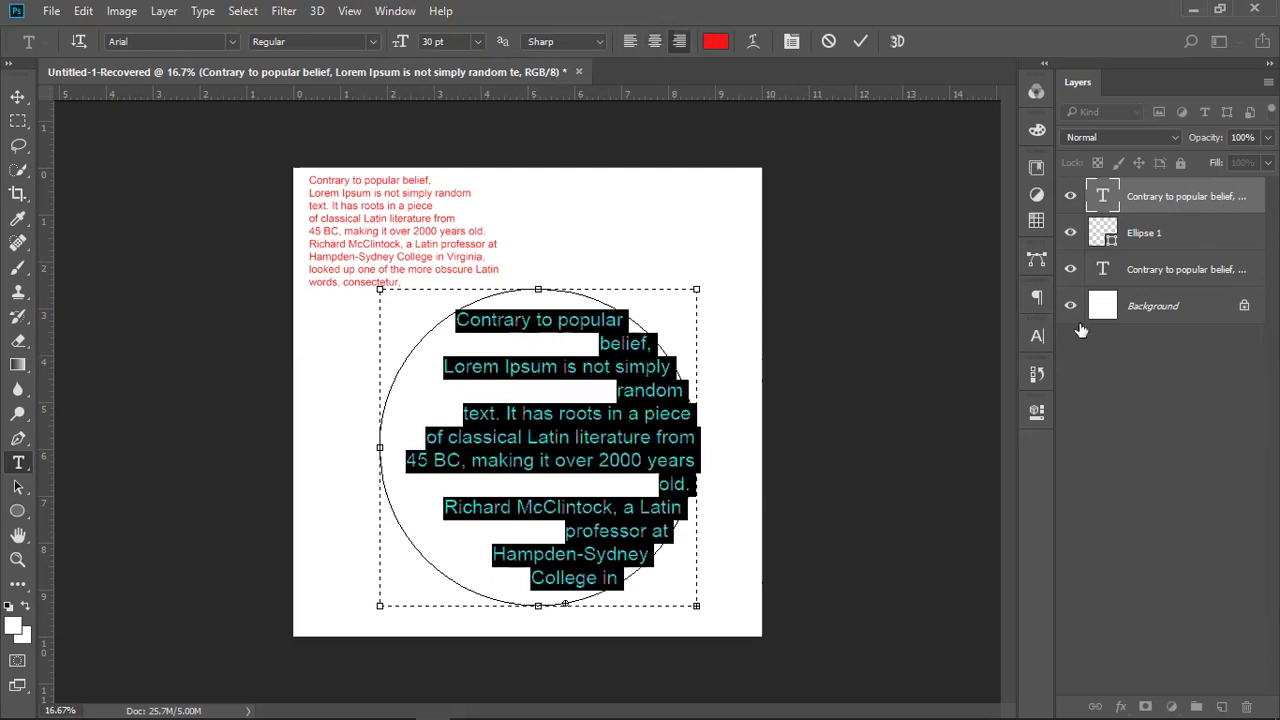
Compare the justification options on the circle text, from Justify all to last line right and centred, and commit it with the last line left-aligned.
left_click(1038, 298)
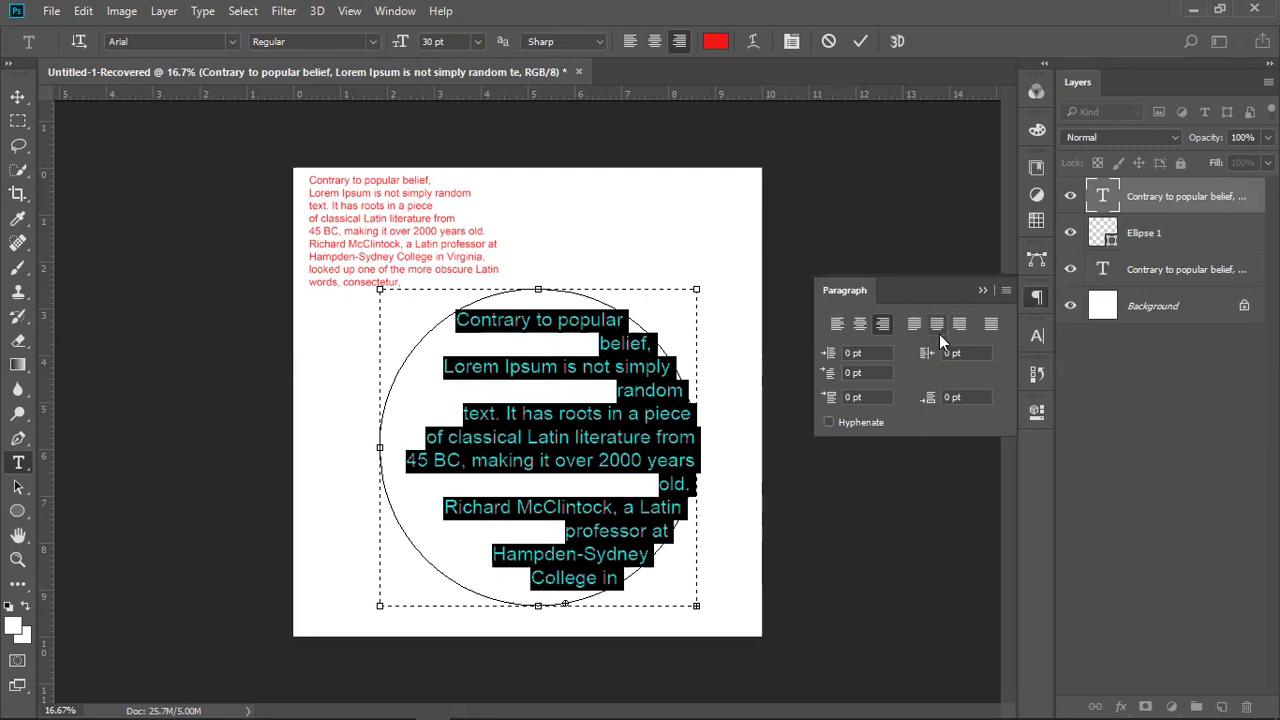
left_click(991, 324)
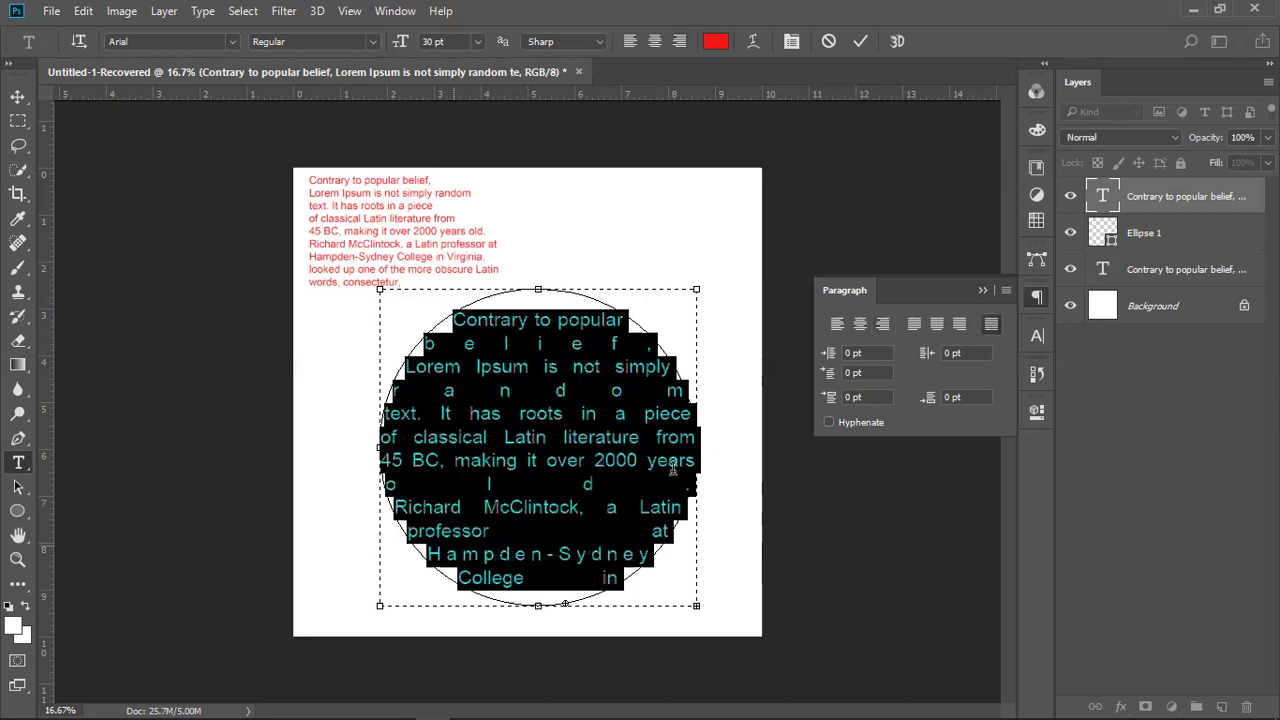
left_click(963, 326)
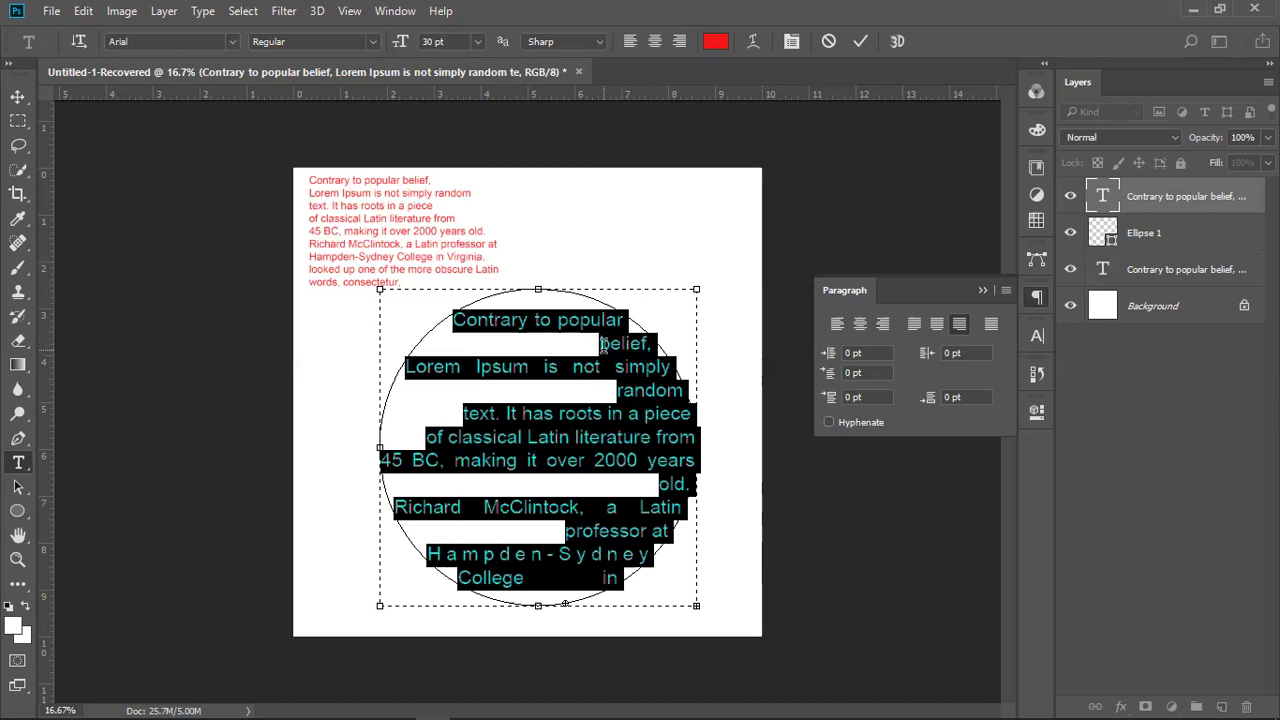
left_click(937, 325)
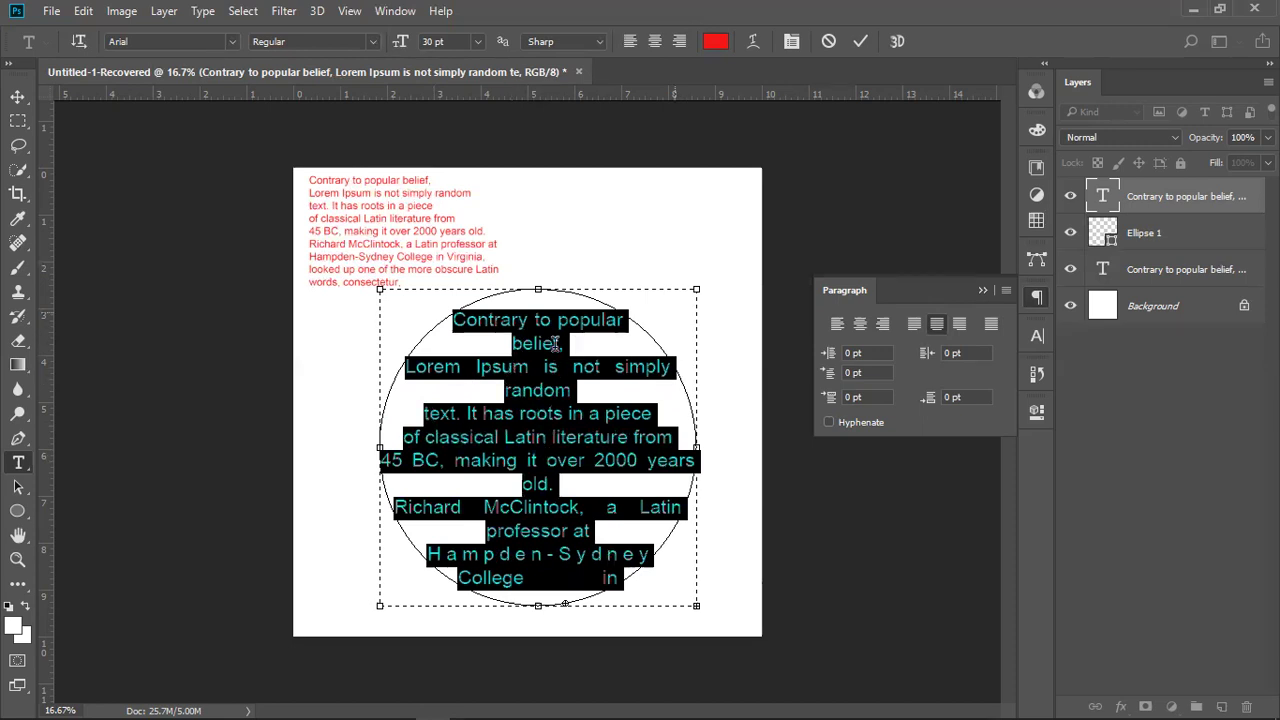
left_click(915, 325)
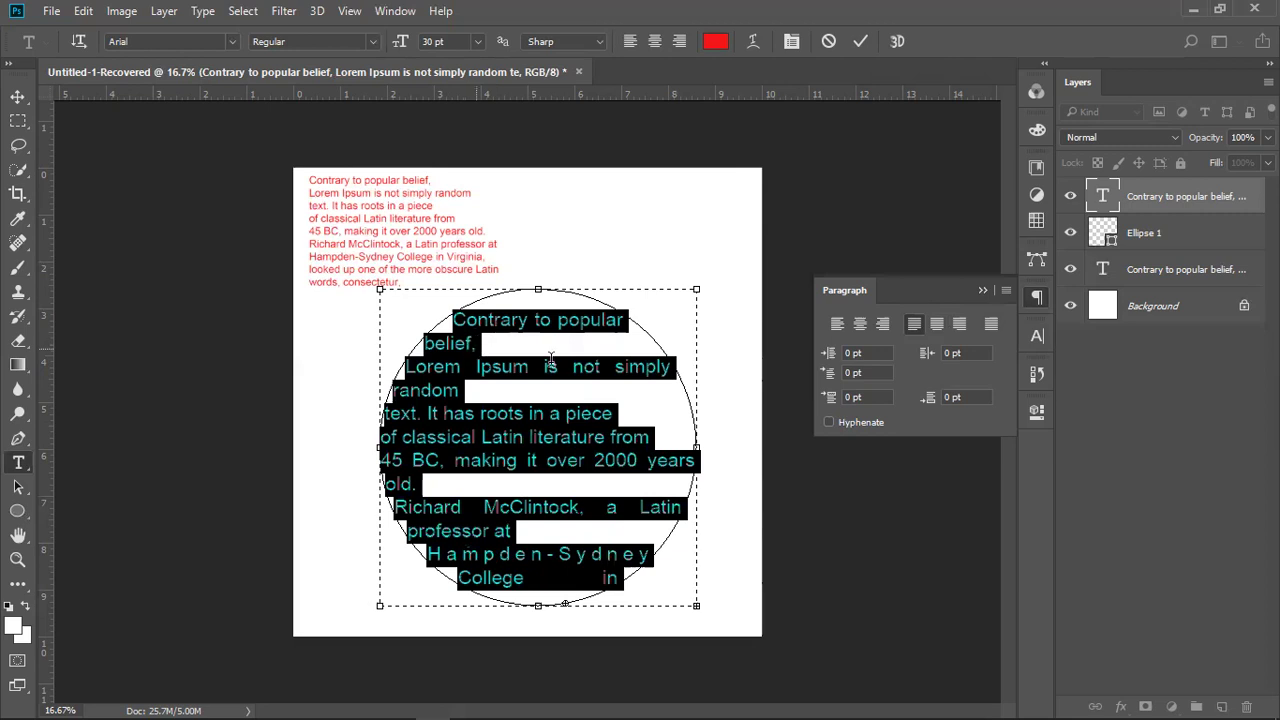
left_click(982, 289)
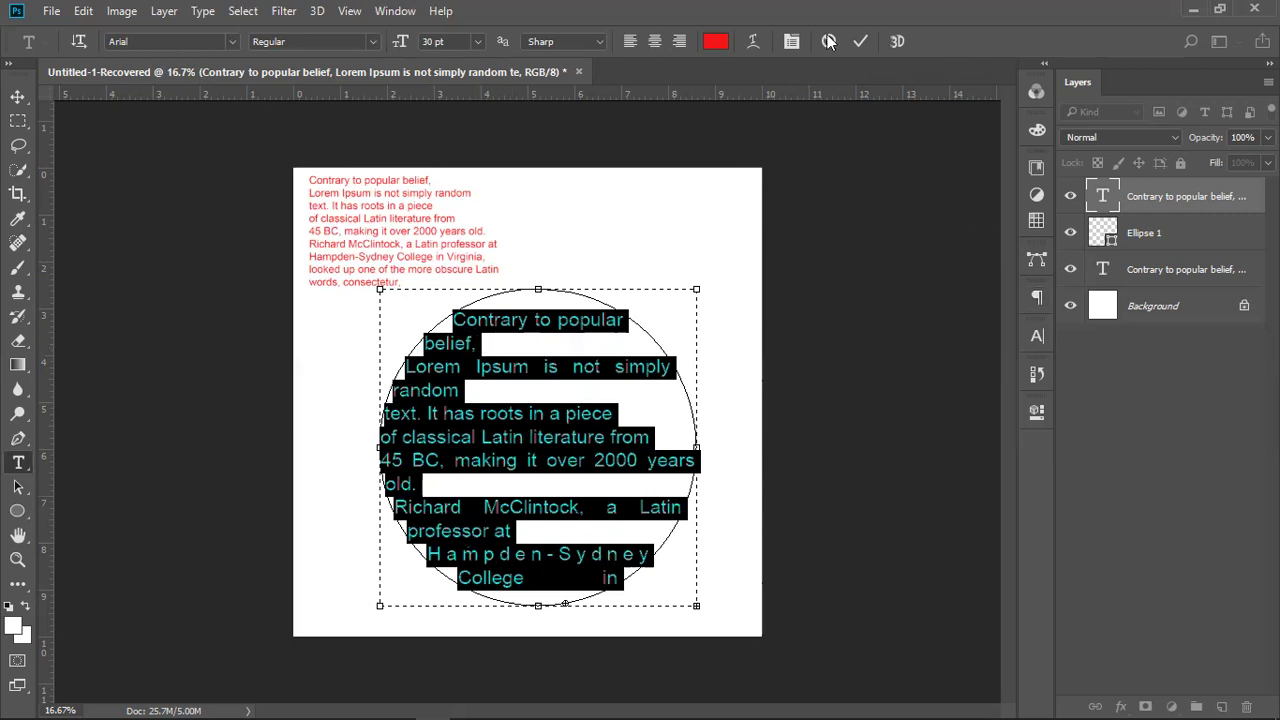
left_click(861, 42)
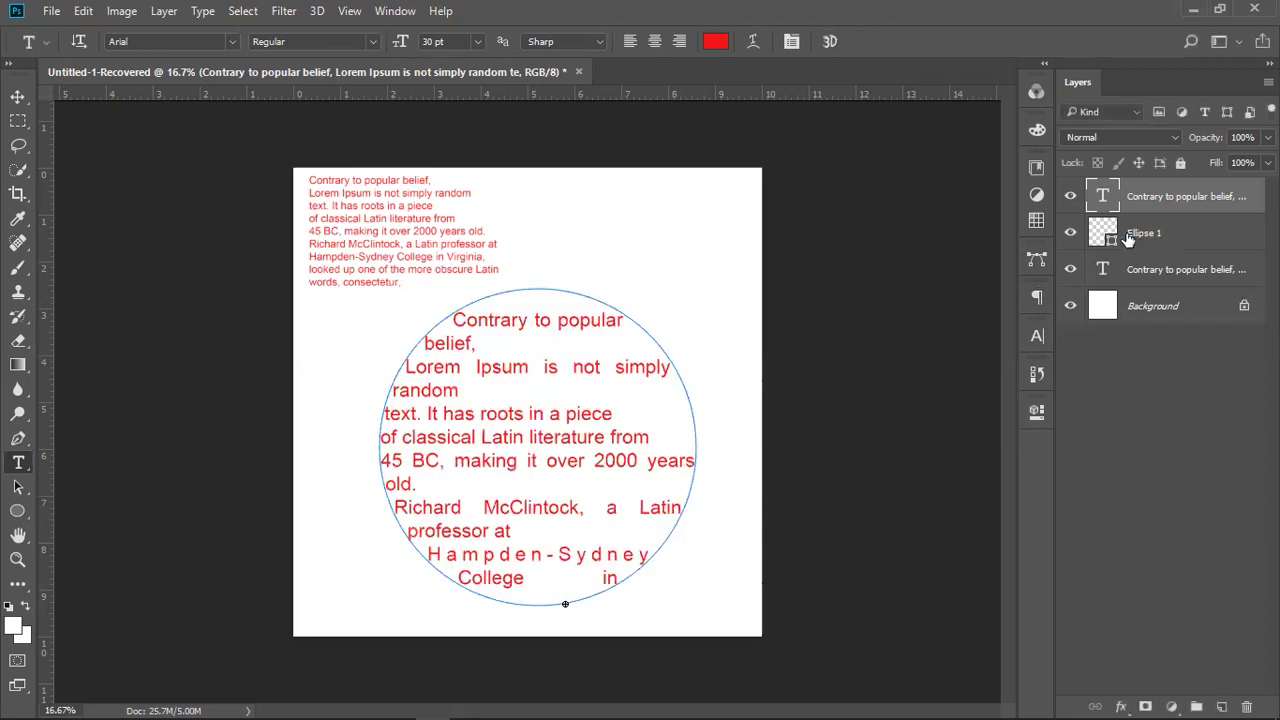
Delete the Ellipse 1 layer and shift the small paragraph and the circular text block slightly on the canvas.
left_click(1122, 240)
key("Delete")
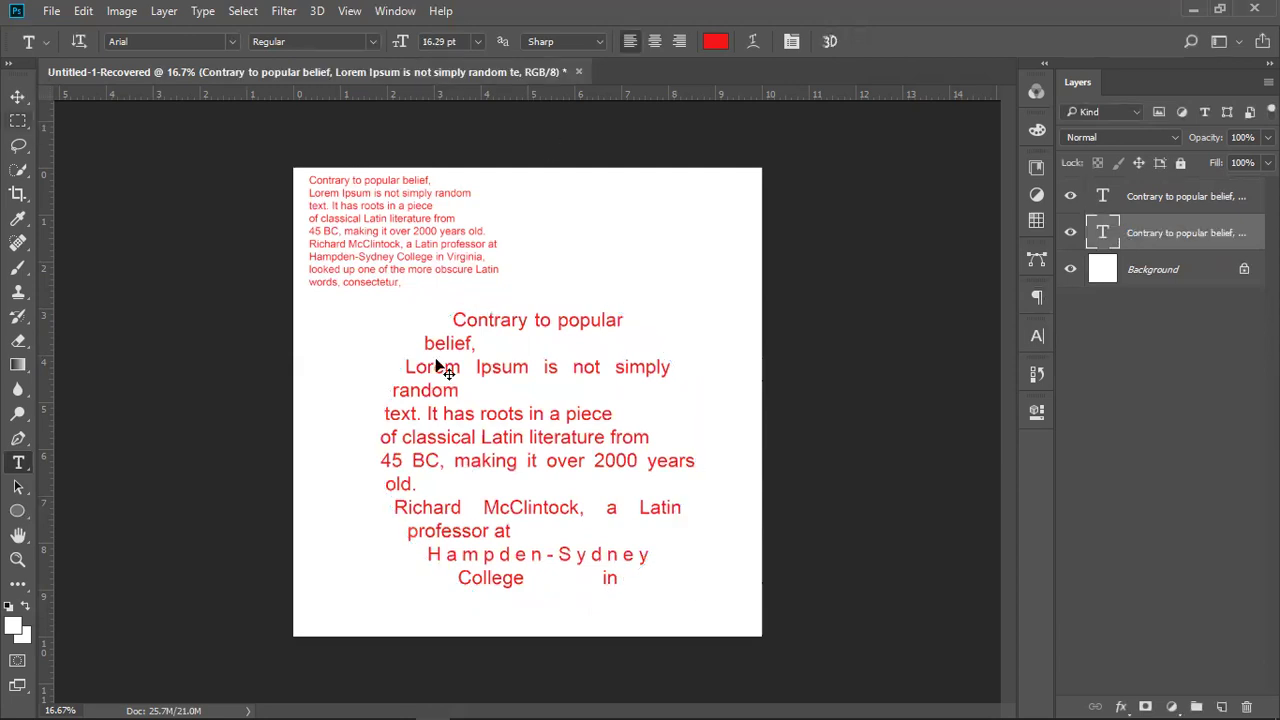
key("v")
left_click_drag(506, 436, 511, 444)
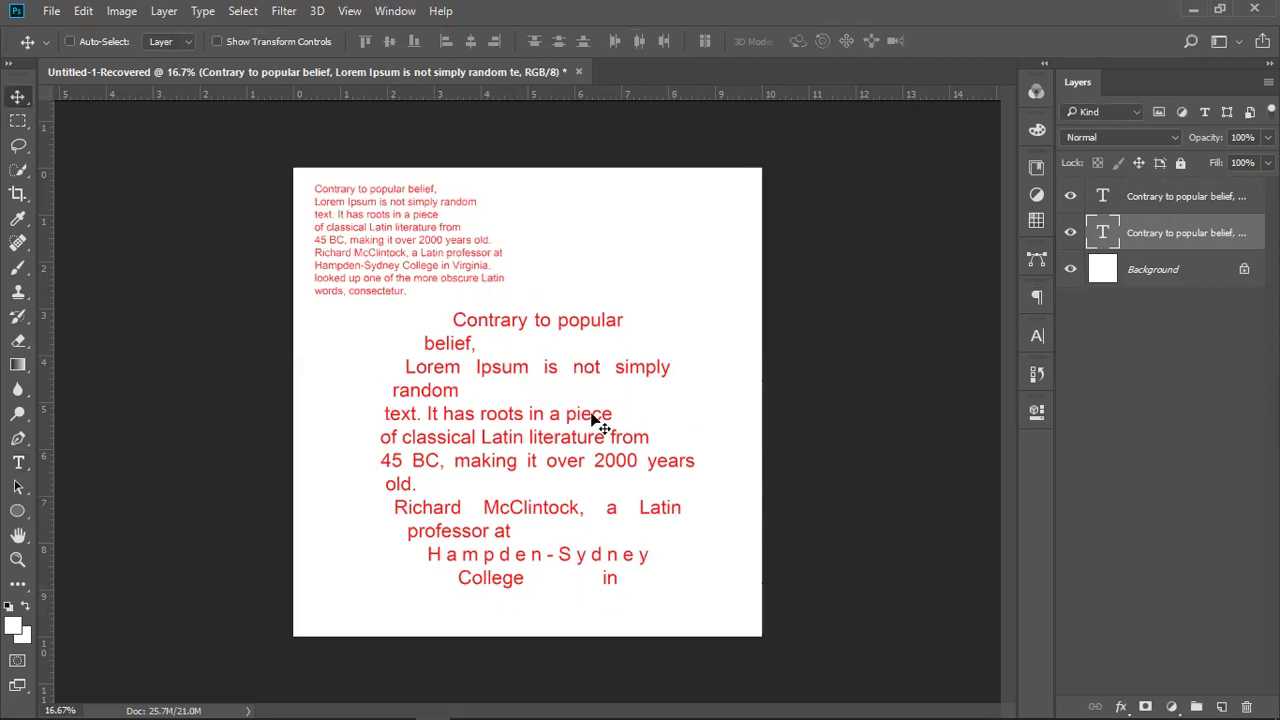
left_click_drag(395, 505, 429, 501)
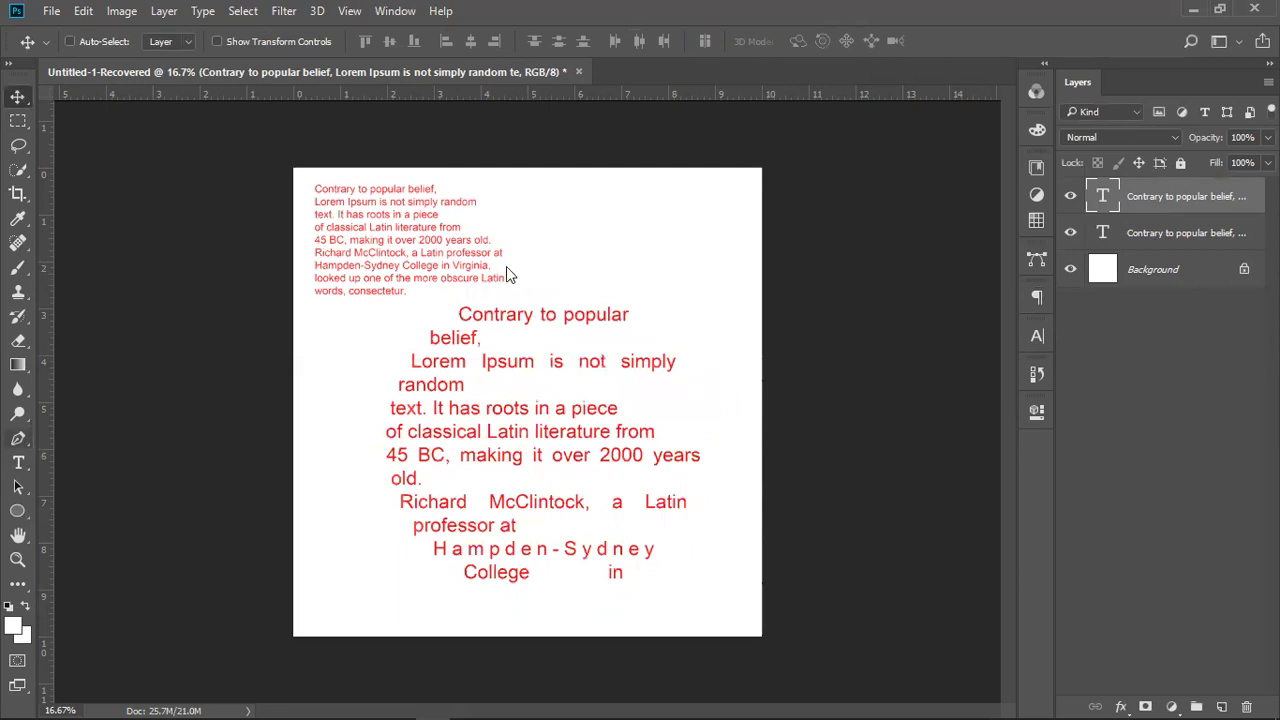
Draw a closed, irregular curved path with the Pen tool to the right of the small paragraph, overlapping the circular text.
key("p")
left_click(552, 206)
left_click_drag(650, 200, 749, 263)
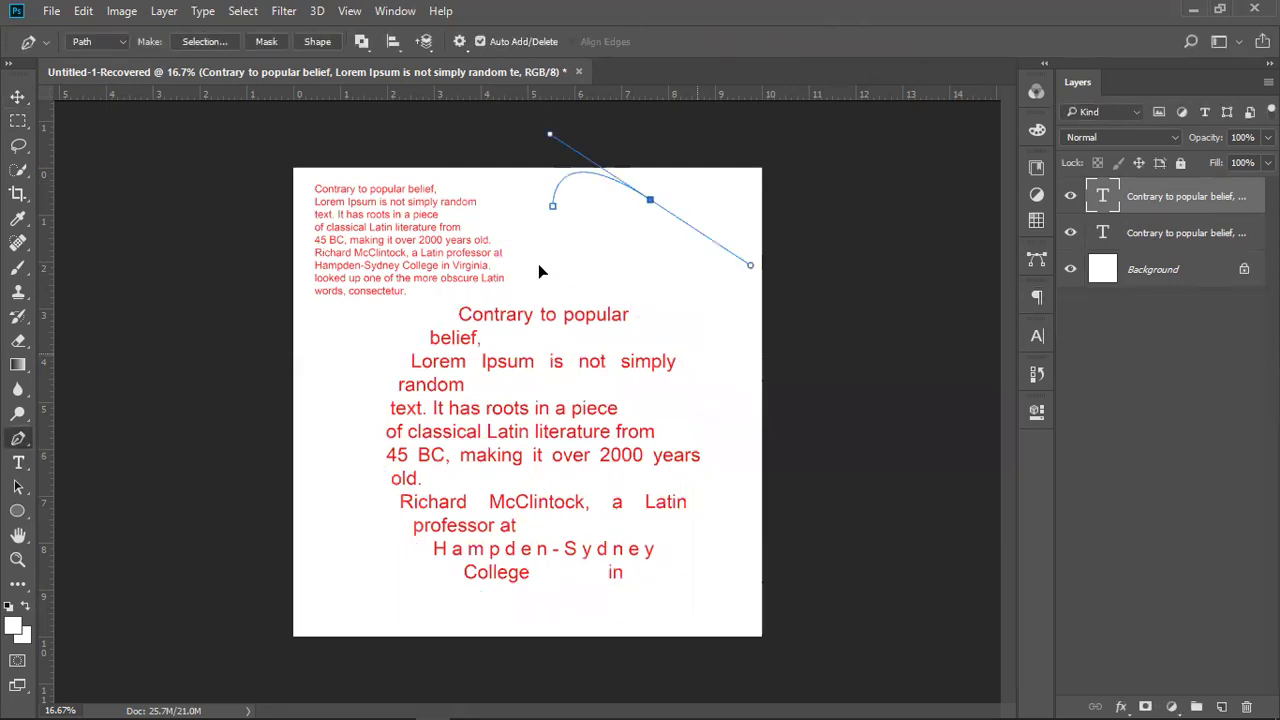
left_click(697, 353)
left_click(605, 440)
left_click_drag(552, 381, 542, 287)
left_click(539, 267)
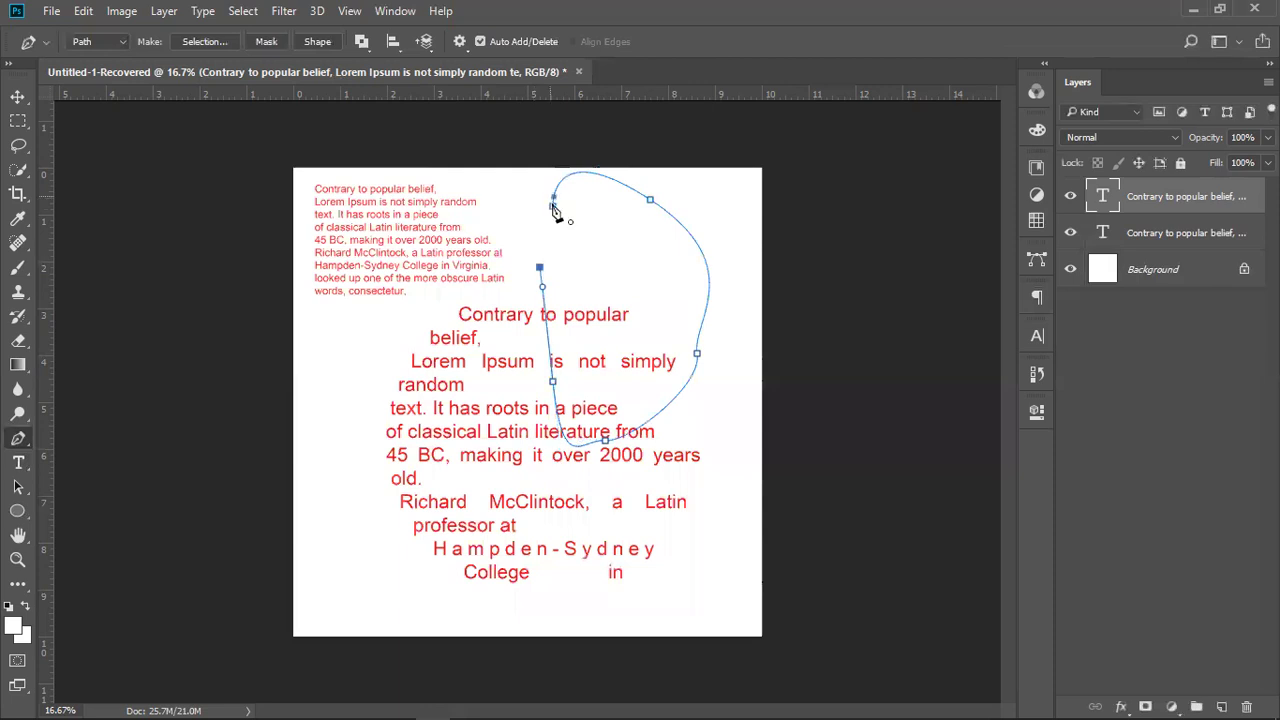
left_click(552, 206)
Paste the copied text inside the irregular closed path at 30 pt and commit it.
left_click(18, 462)
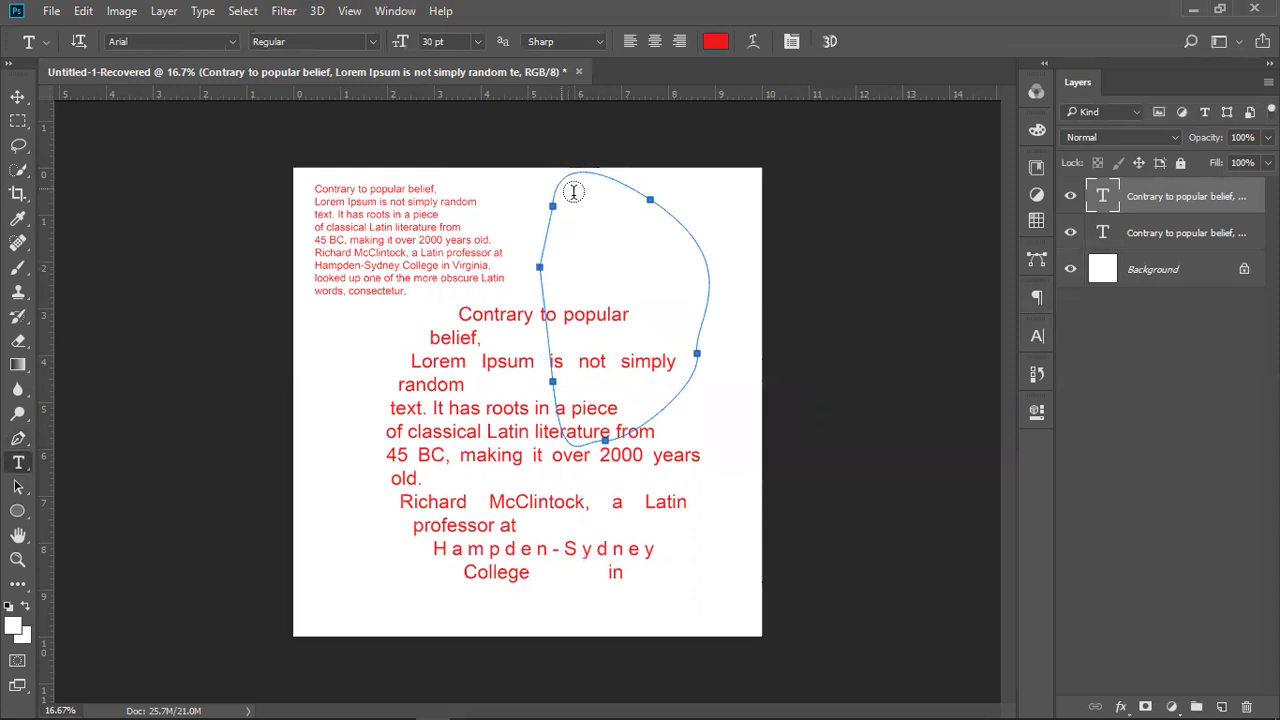
left_click(645, 238)
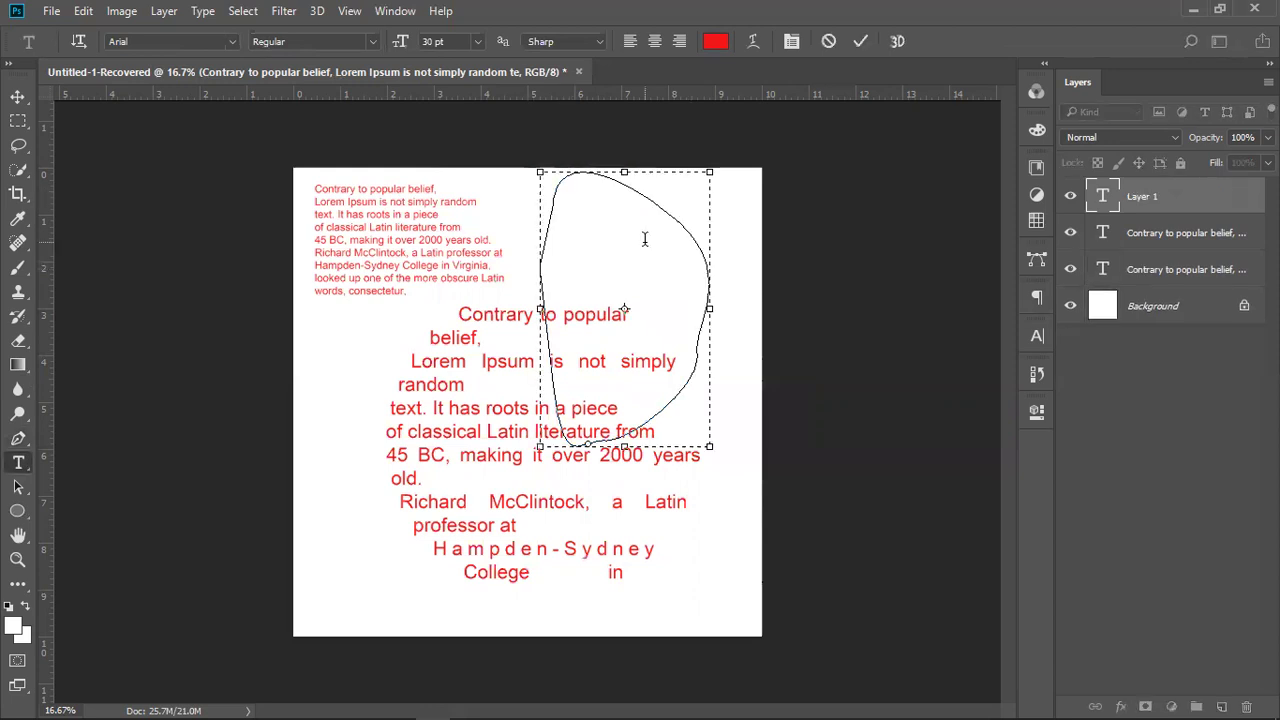
key("ctrl+v")
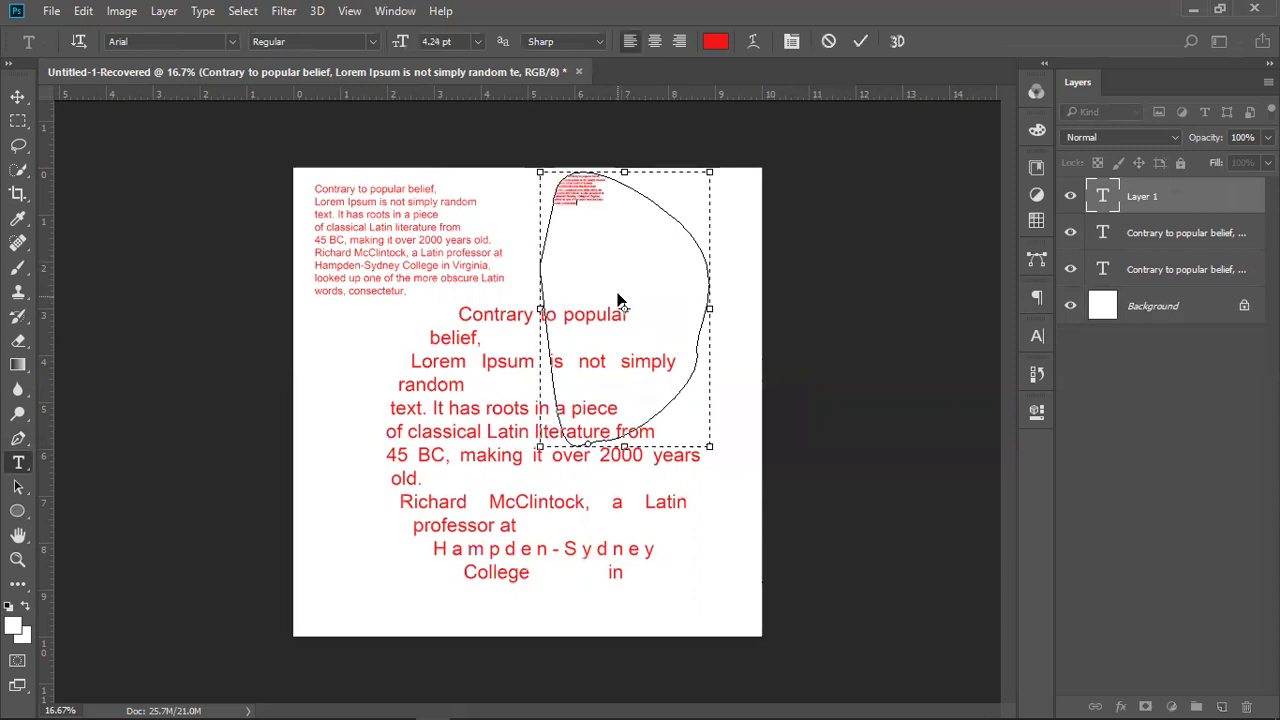
key("ctrl+a")
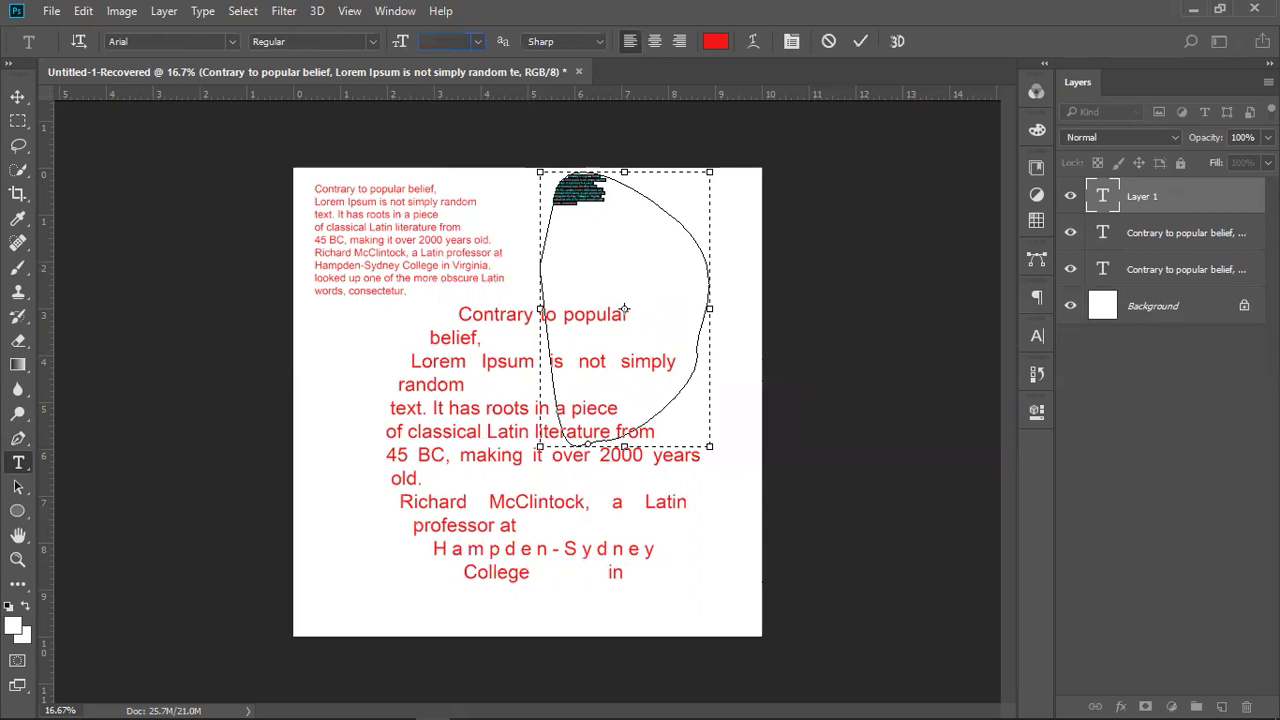
type("30")
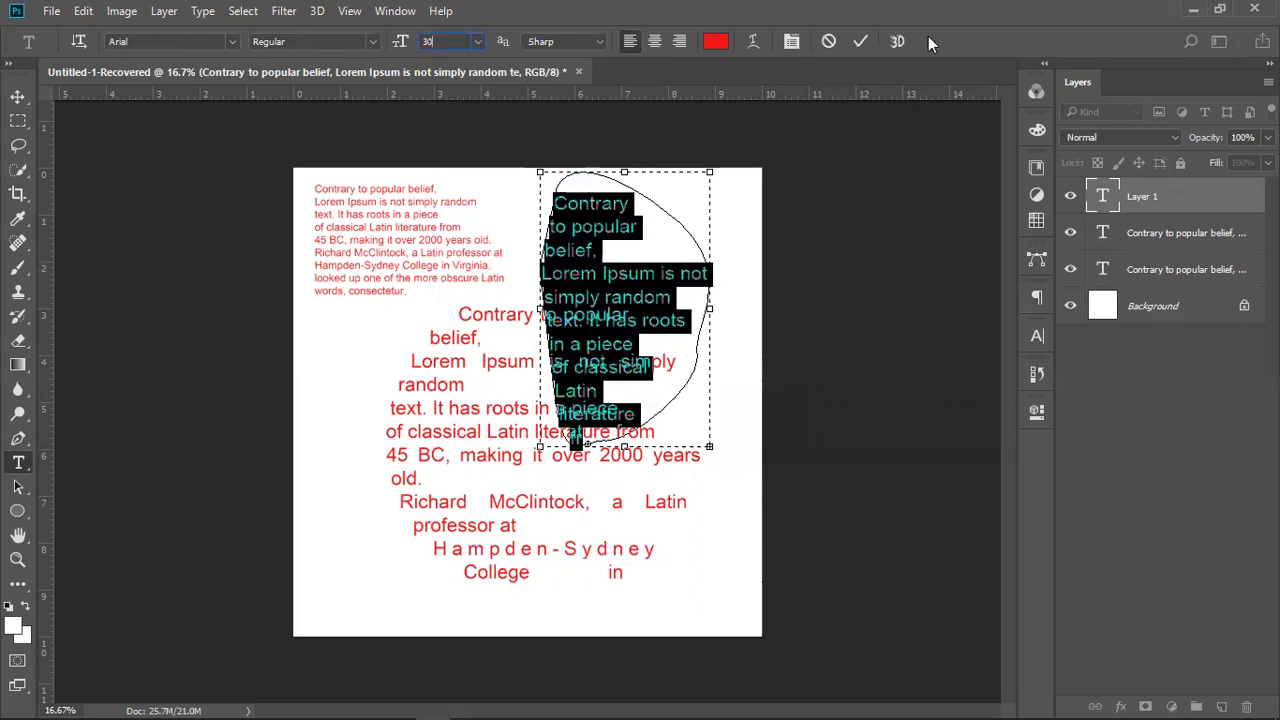
left_click(859, 43)
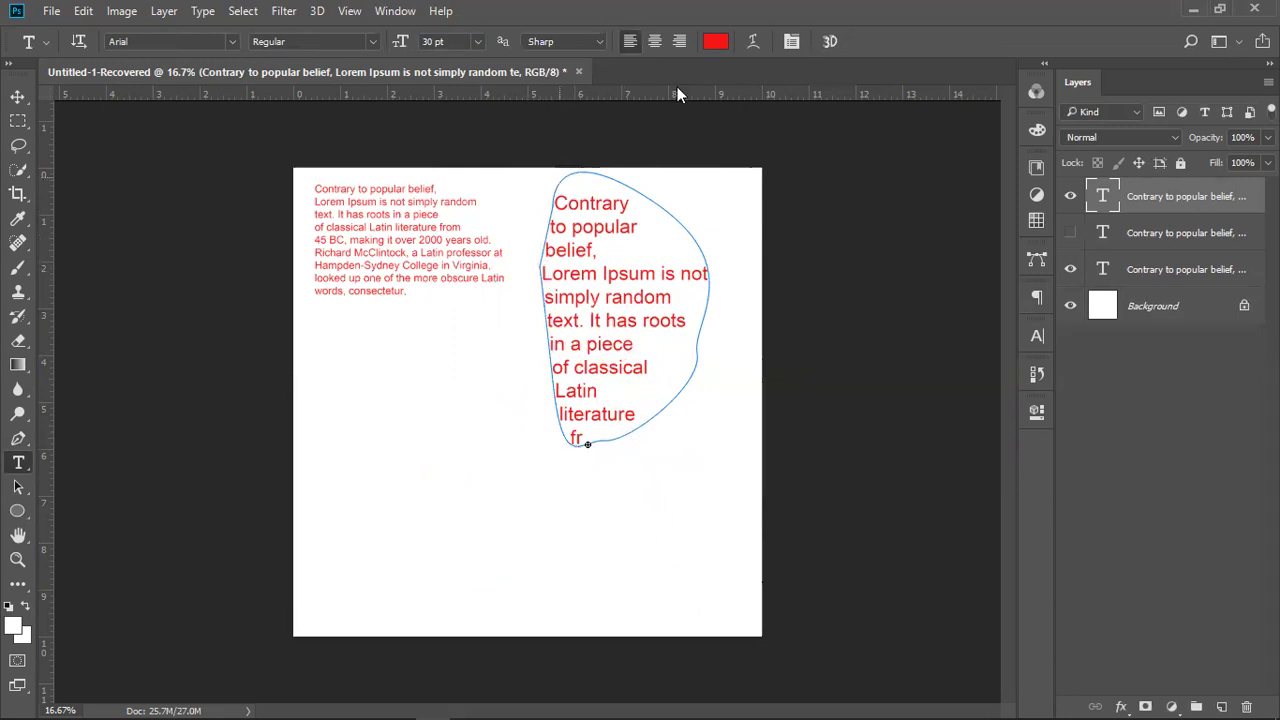
Reopen the text inside the irregular shape, leave it as it is, and undo its placement to keep only the path.
double_click(1100, 200)
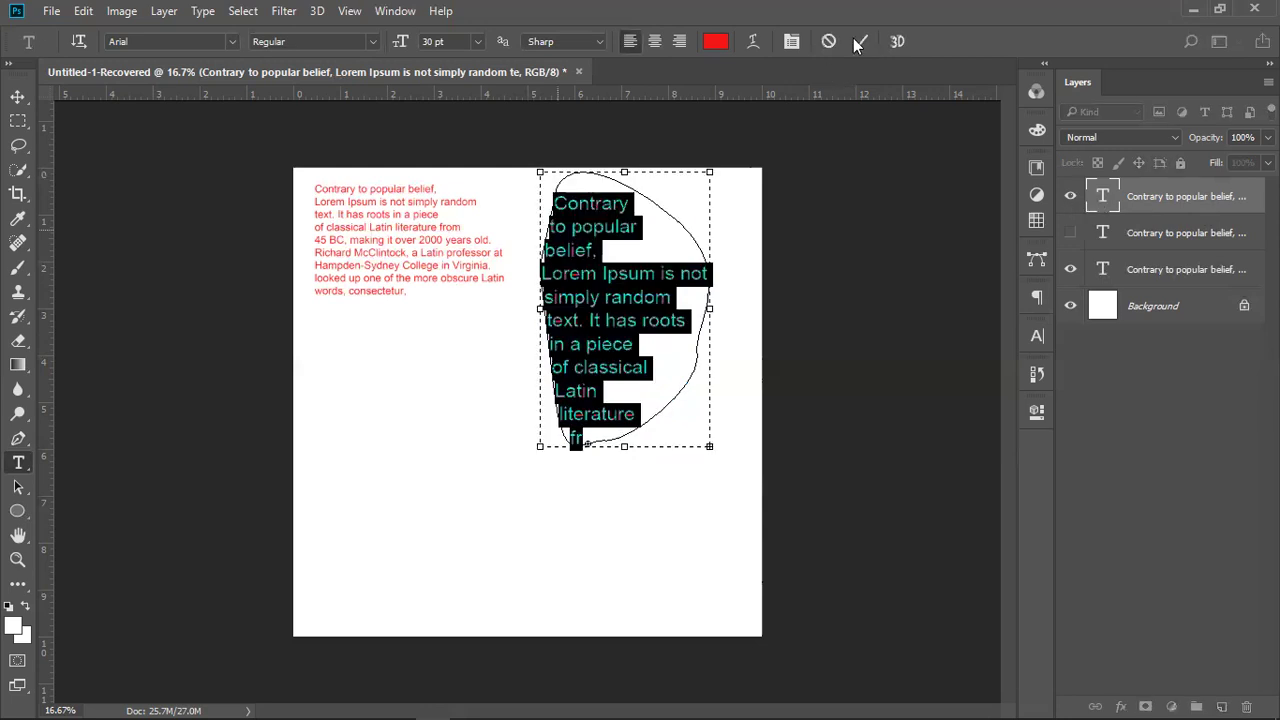
left_click(851, 206)
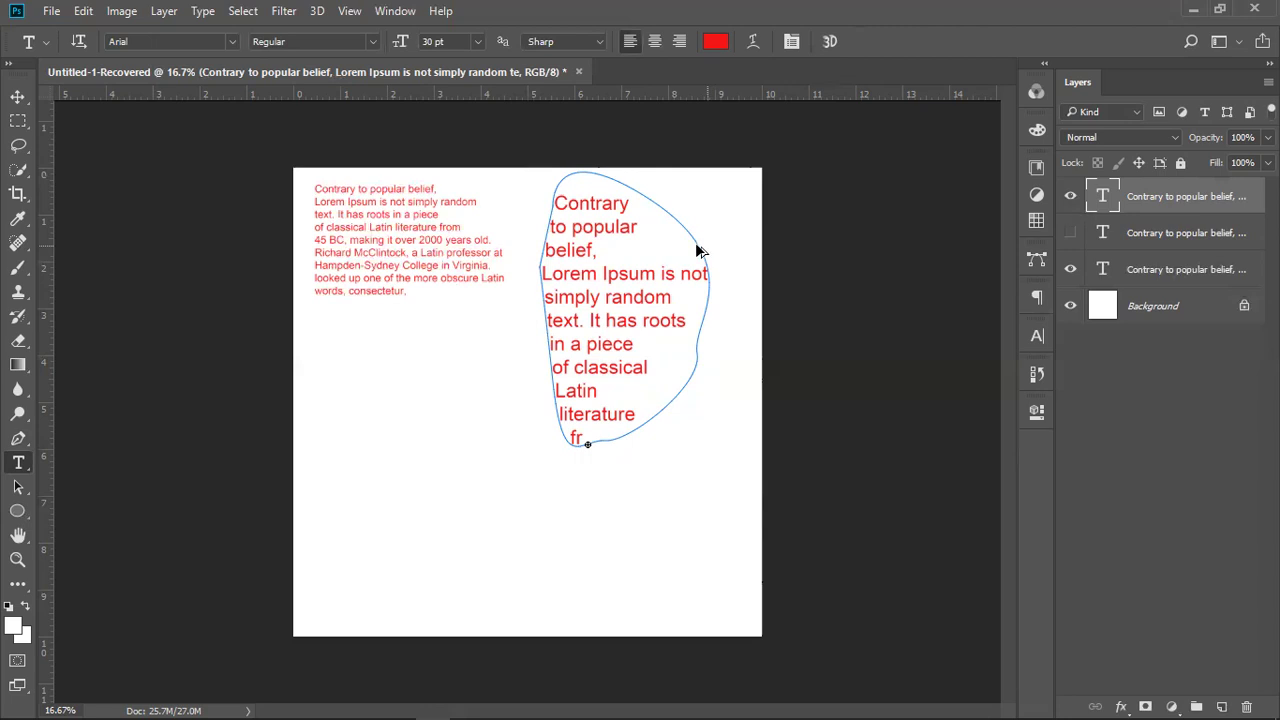
key("ctrl+alt+z")
key("ctrl+alt+z")
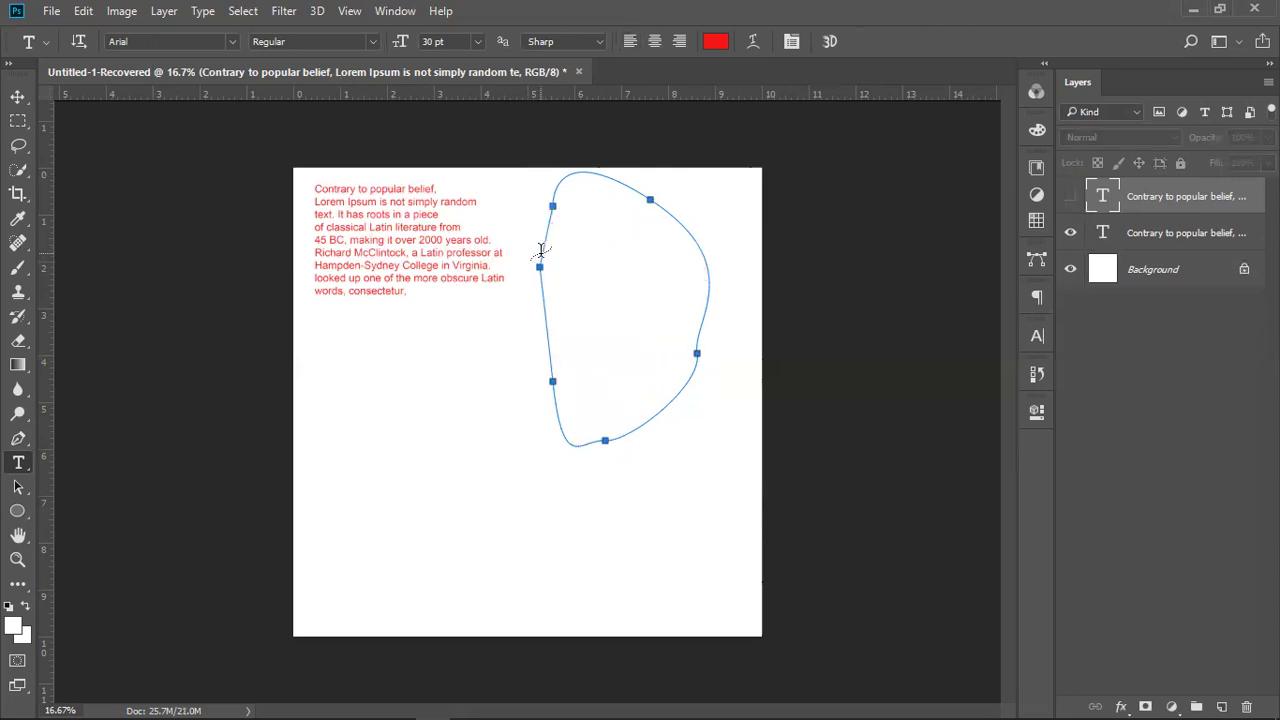
Paste the copied text along the outline of the irregular closed path and set its size to 48 pt.
left_click(697, 360)
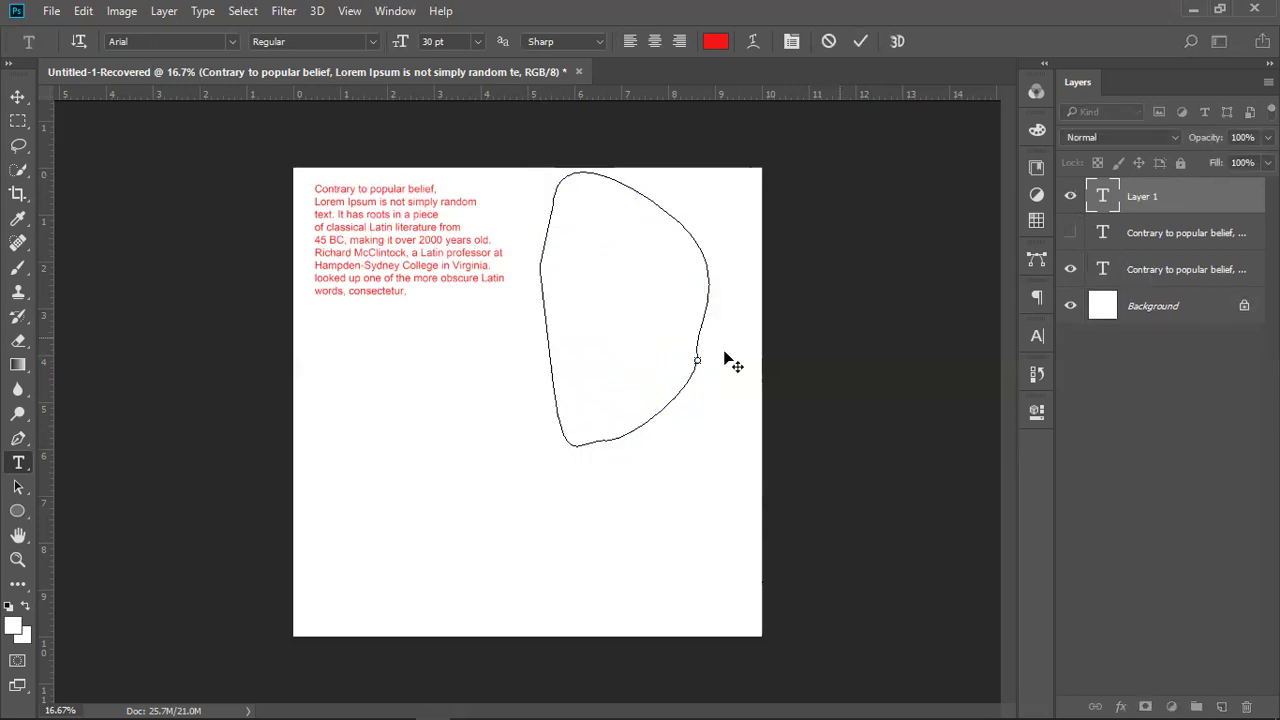
left_click(701, 372)
key("ctrl+v")
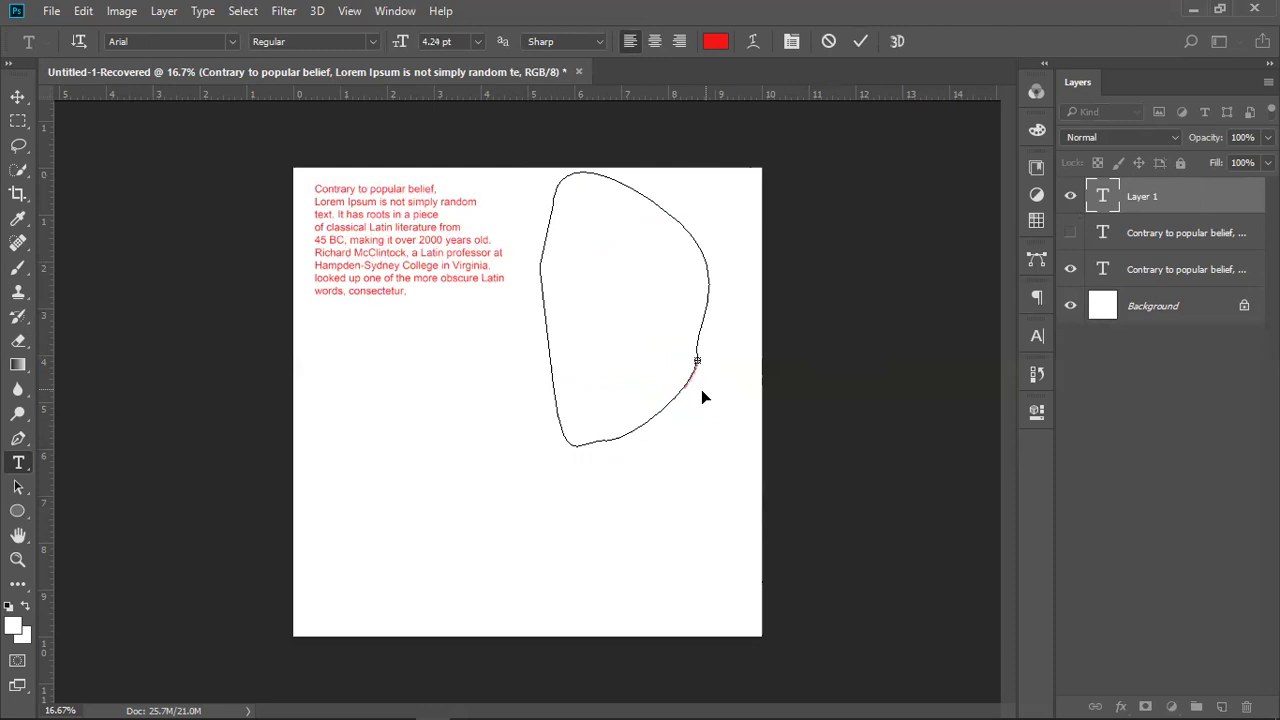
key("ctrl+a")
left_click(479, 41)
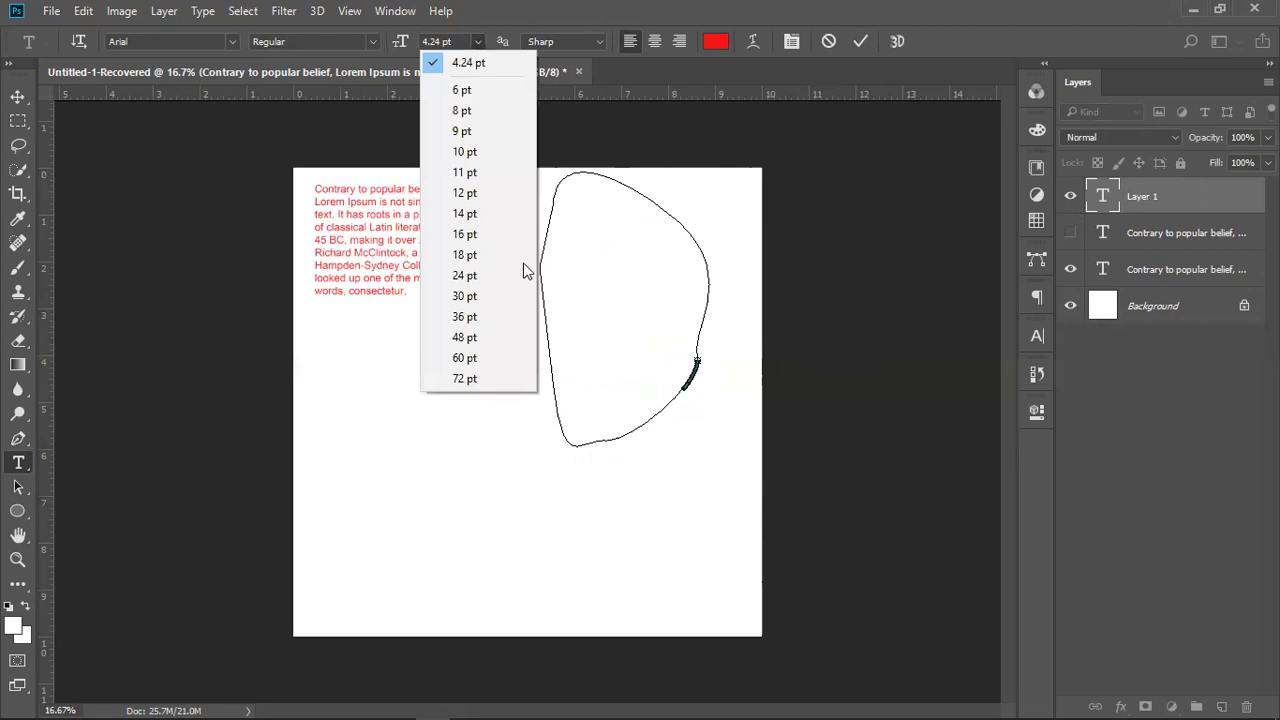
left_click(484, 345)
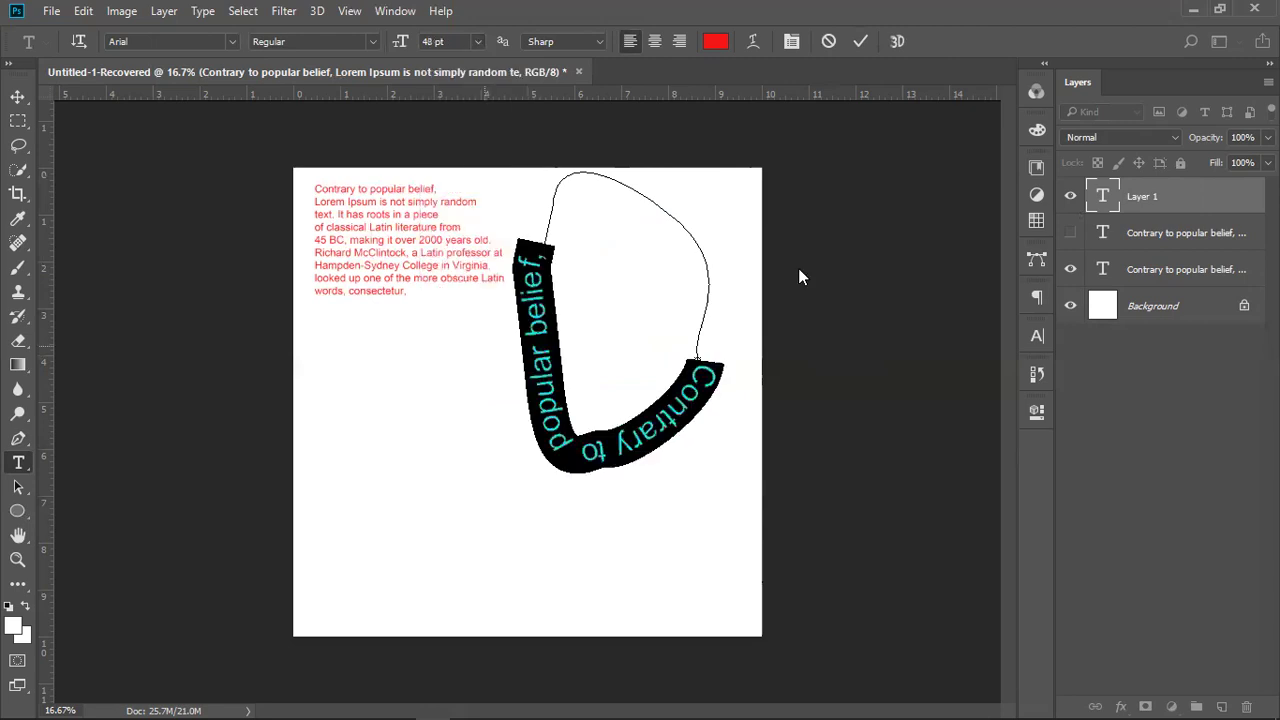
Insert the filler characters "pofhaspodfaisdofpiasdjf" after "belief," in the path text, then erase them and undo the erasing.
left_click(552, 246)
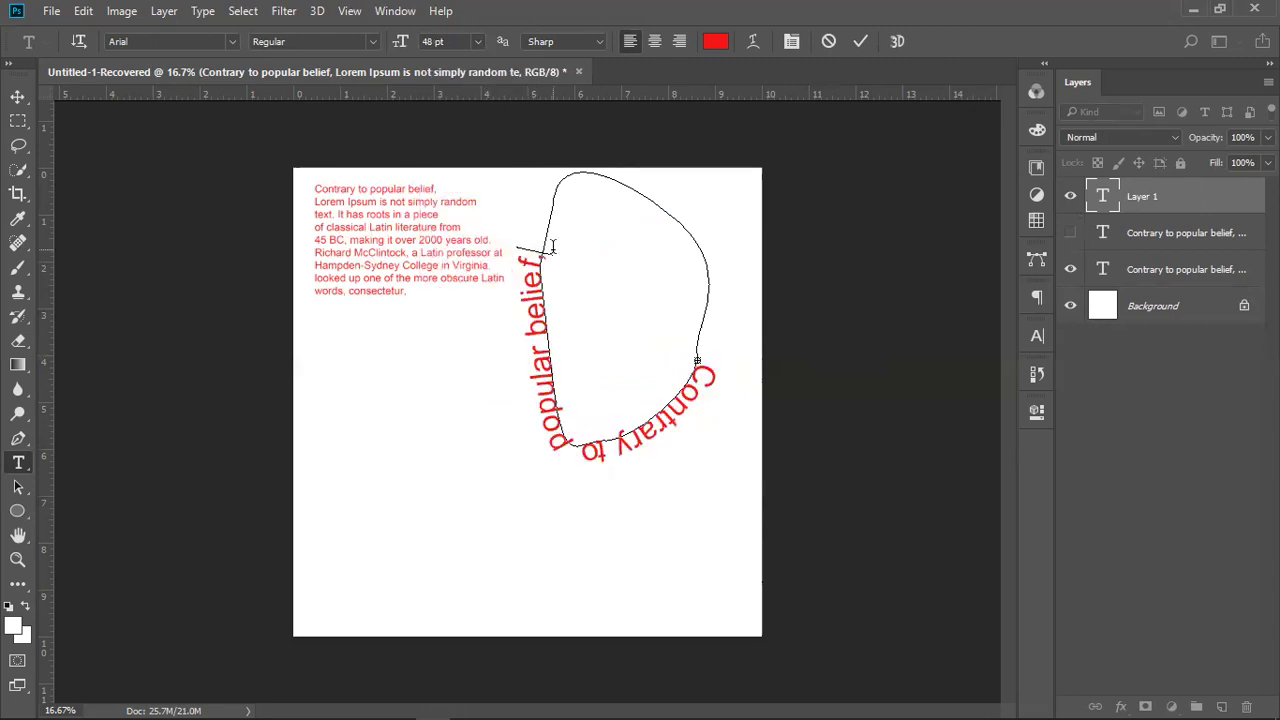
type("pofha spodfaisdofp")
key("BackSpace")
key("BackSpace")
key("BackSpace")
key("BackSpace")
key("BackSpace")
key("BackSpace")
key("BackSpace")
key("BackSpace")
key("BackSpace")
key("BackSpace")
key("BackSpace")
key("BackSpace")
key("BackSpace")
key("BackSpace")
key("BackSpace")
key("BackSpace")
key("BackSpace")
key("BackSpace")
key("BackSpace")
key("BackSpace")
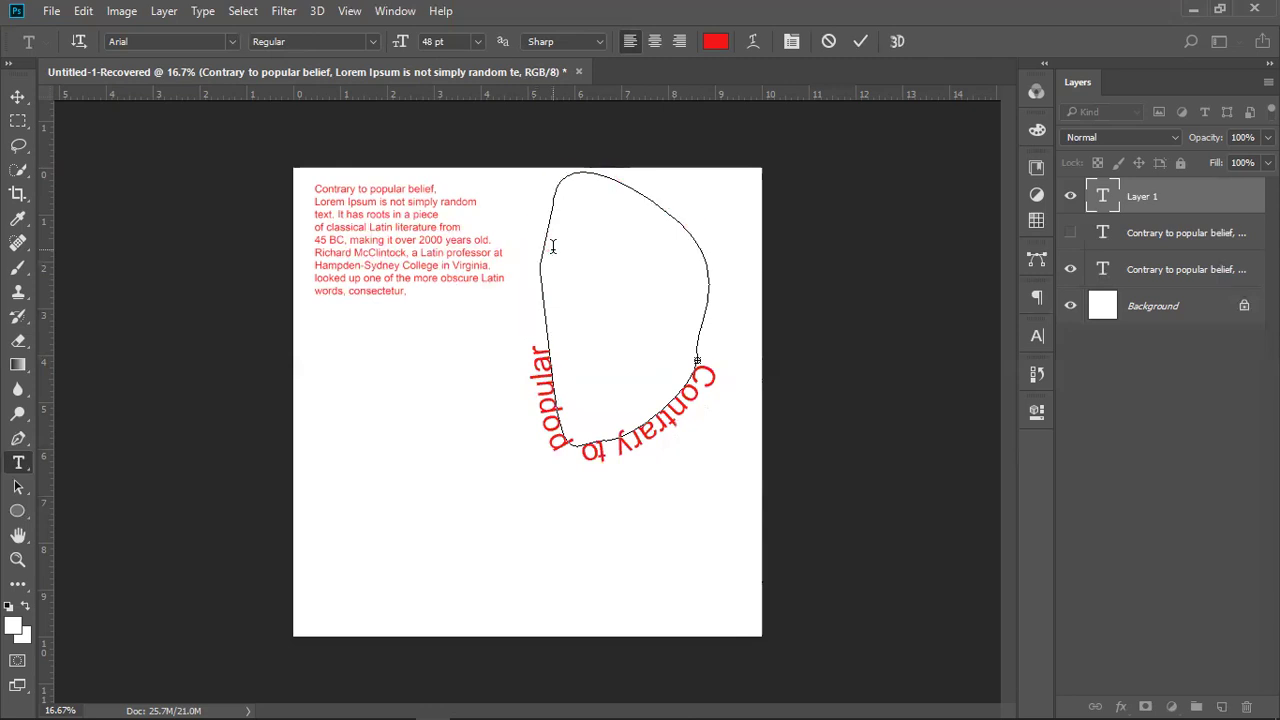
key("ctrl+z")
Trim the end of the filler text on the path so that it finishes with "isdof".
key("BackSpace")
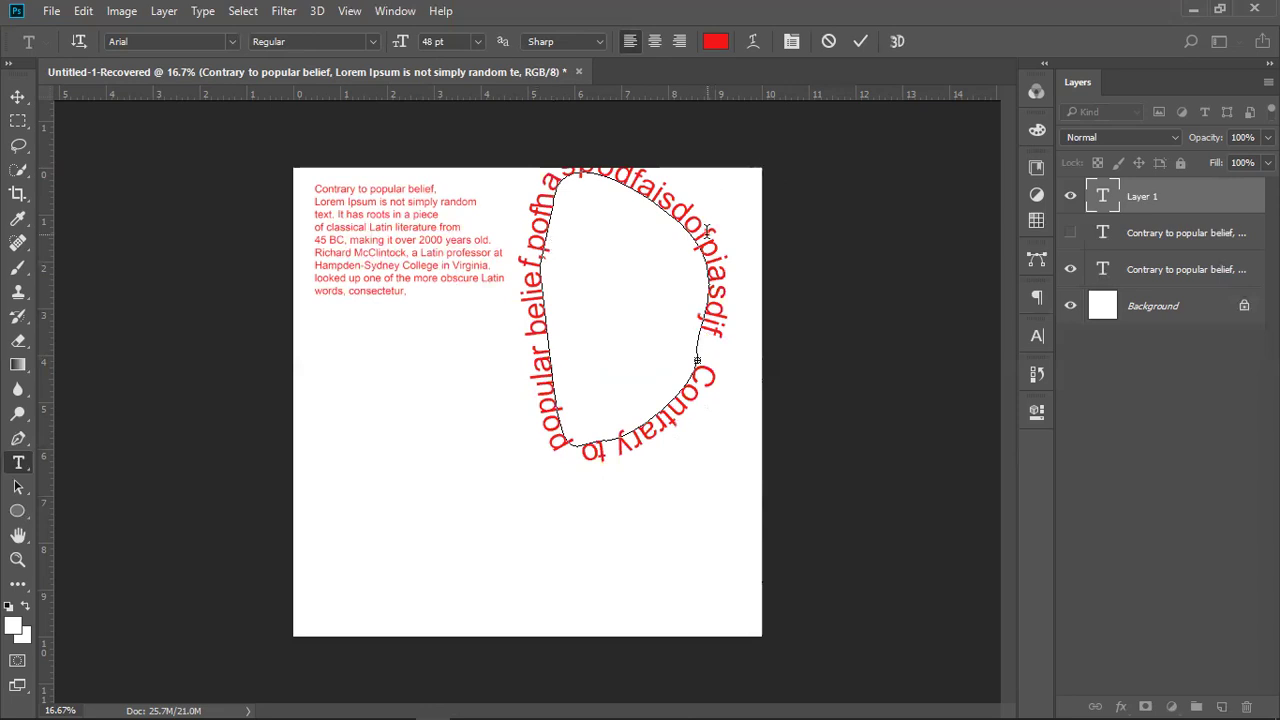
key("BackSpace")
key("BackSpace")
key("BackSpace")
key("BackSpace")
key("BackSpace")
key("BackSpace")
key("BackSpace")
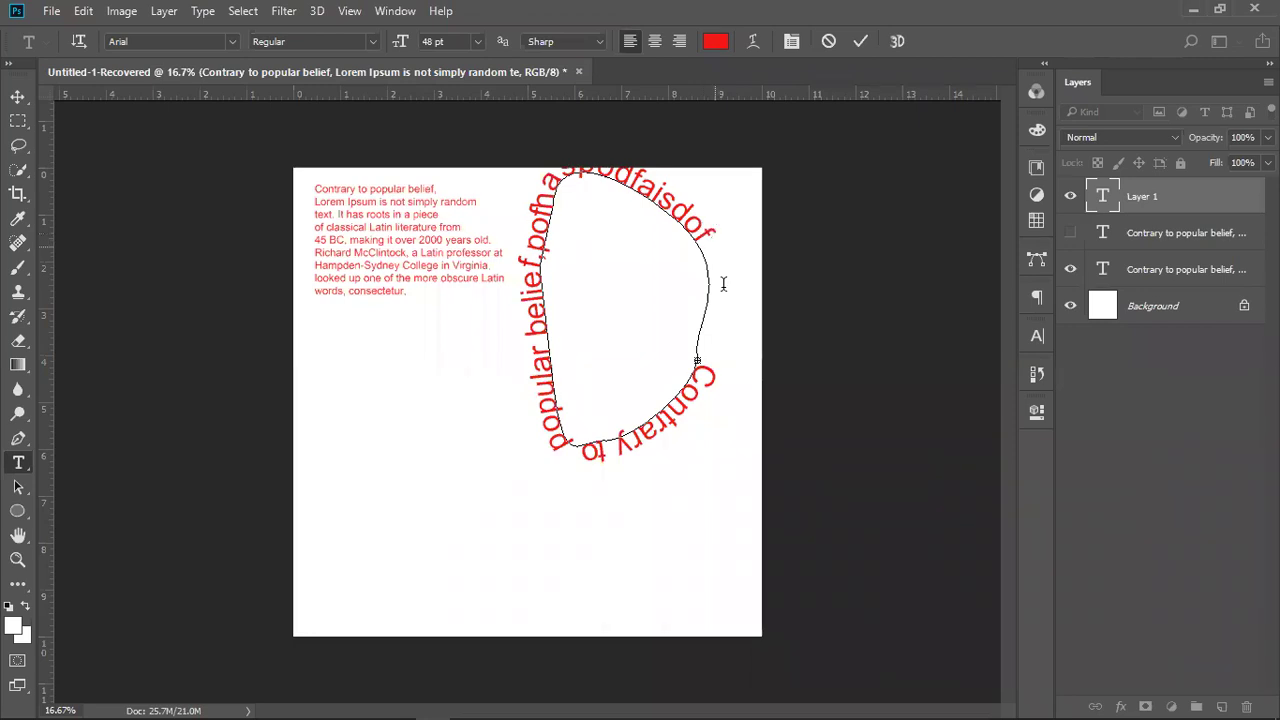
Extend the filler text along the path with "adflasd" and commit the path text.
left_click_drag(610, 450, 565, 442)
type("adfl")
key("ctrl+z")
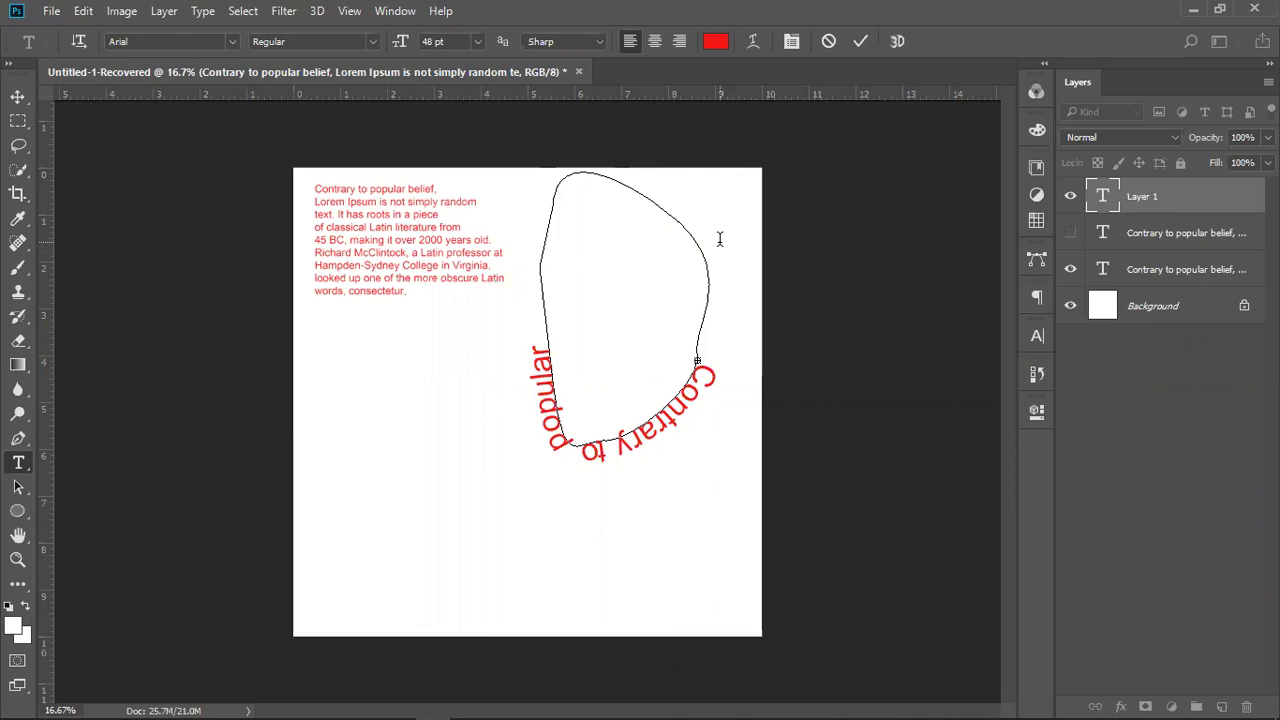
key("ctrl+z")
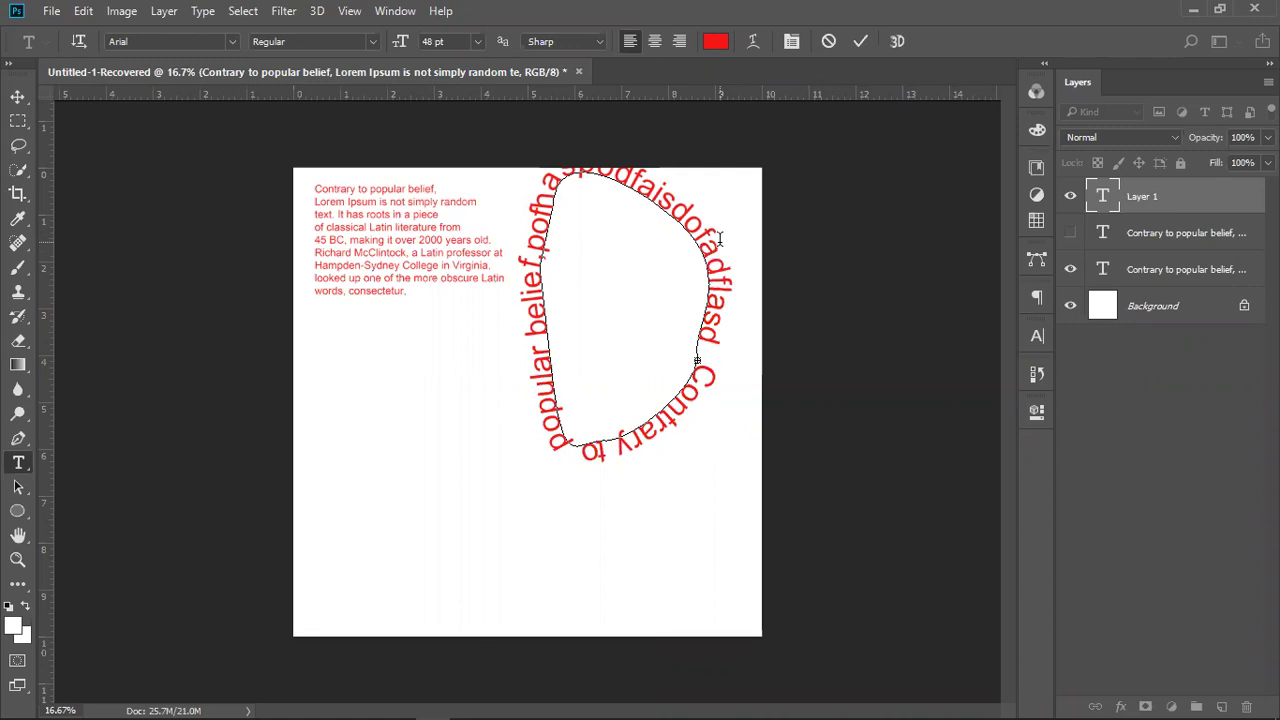
left_click_drag(575, 487, 712, 365)
left_click(713, 332)
left_click(652, 244)
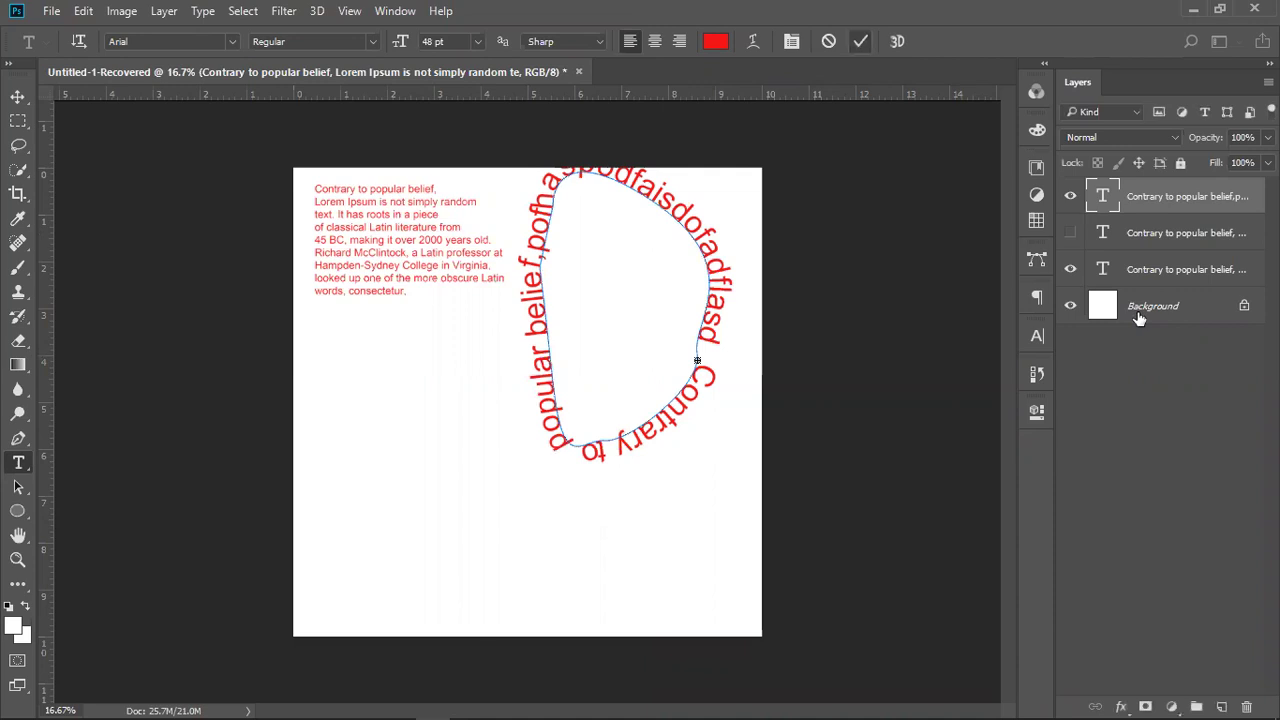
Delete the text layer that runs along the irregular path.
left_click(1128, 200)
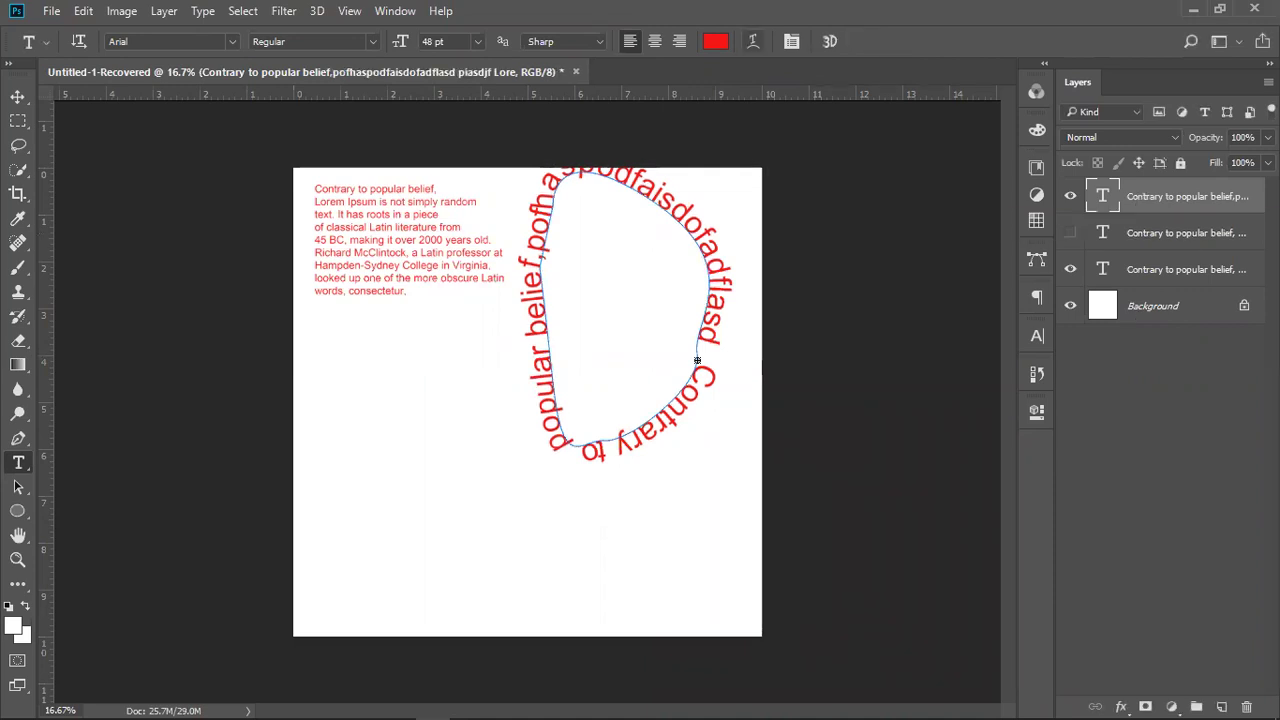
left_click(1166, 230)
left_click(1166, 208)
left_click(19, 97)
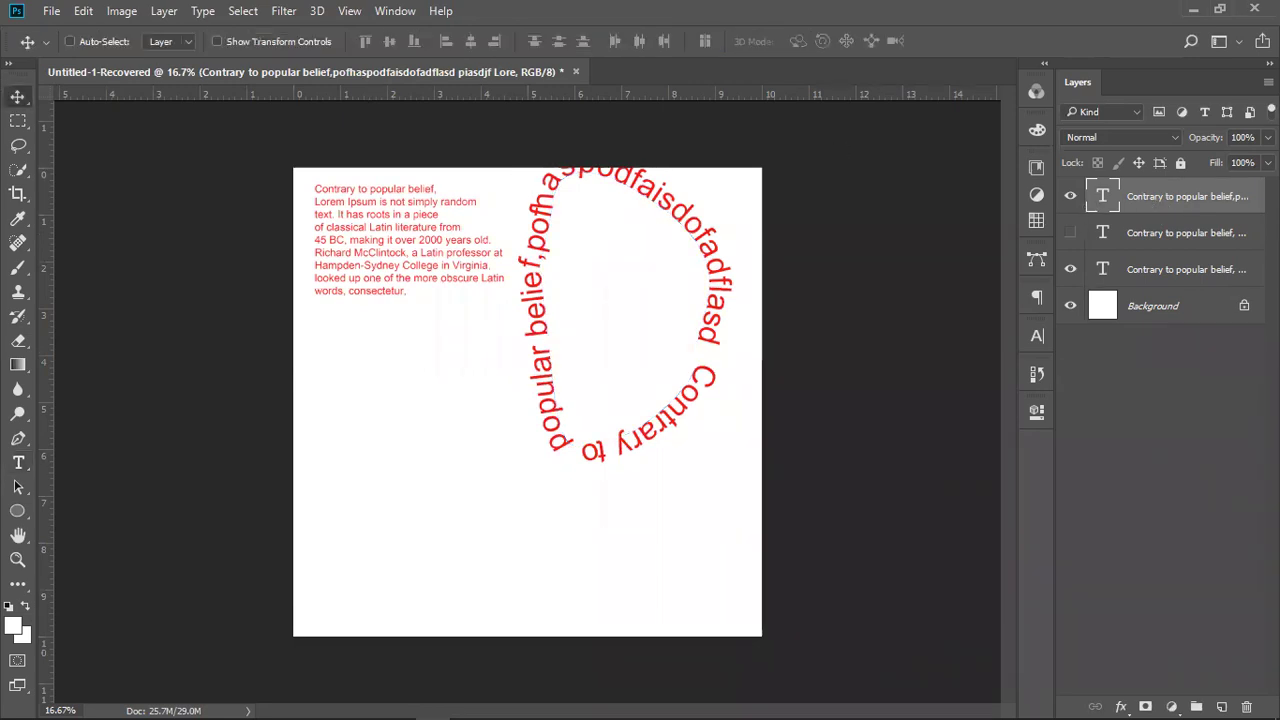
key("Delete")
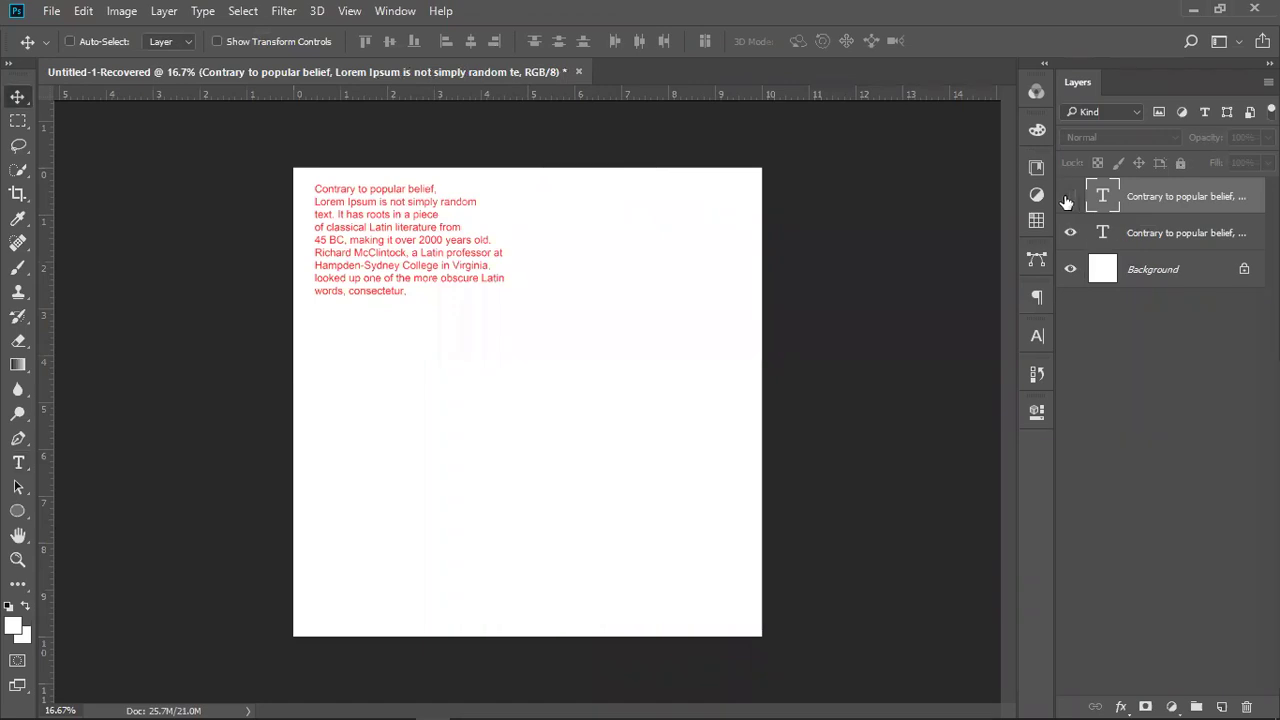
Scale the small paragraph proportionally to about 153% and reposition it near the canvas's upper-left corner.
left_click(1106, 236)
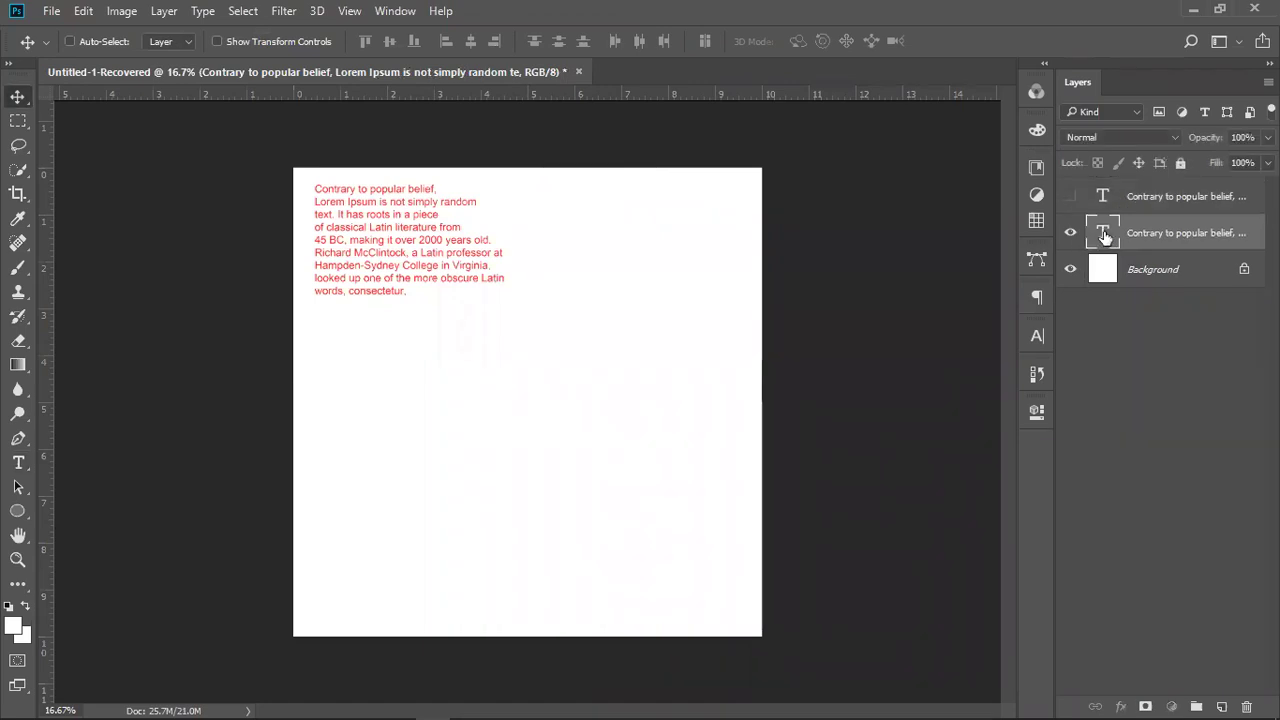
key("ctrl")
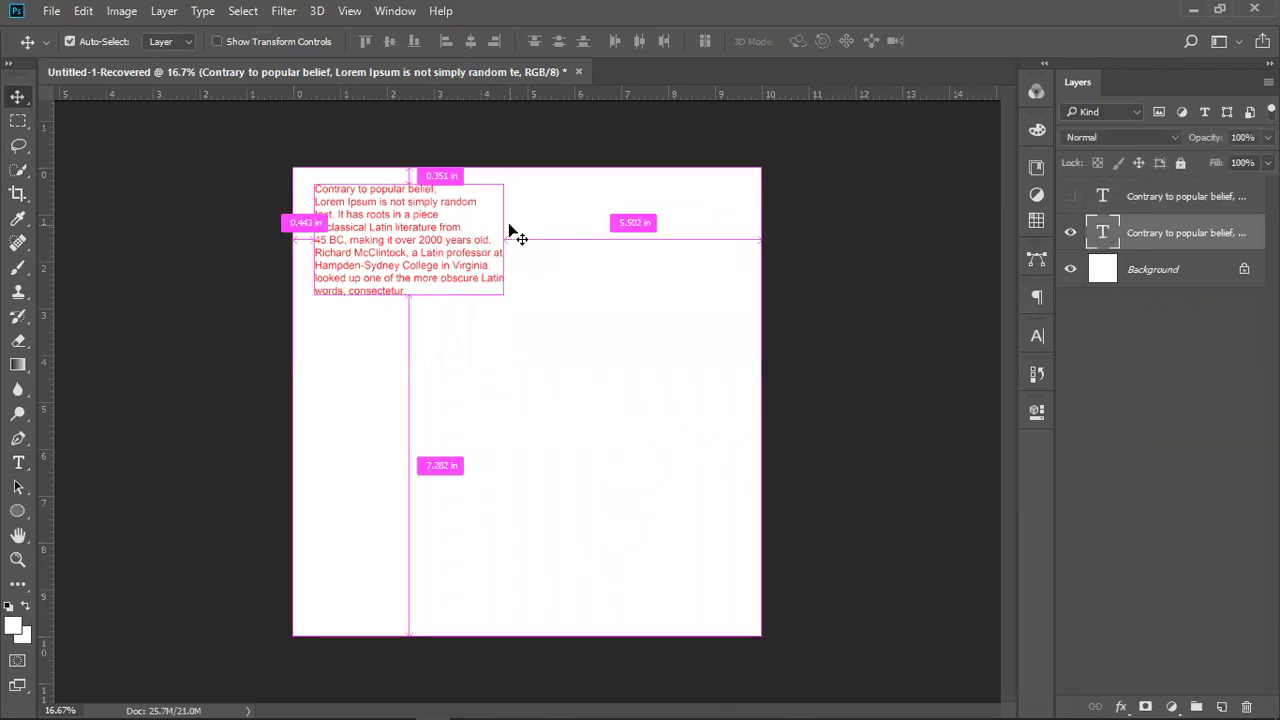
key("ctrl+t")
left_click_drag(504, 293, 585, 343)
left_click_drag(531, 297, 518, 298)
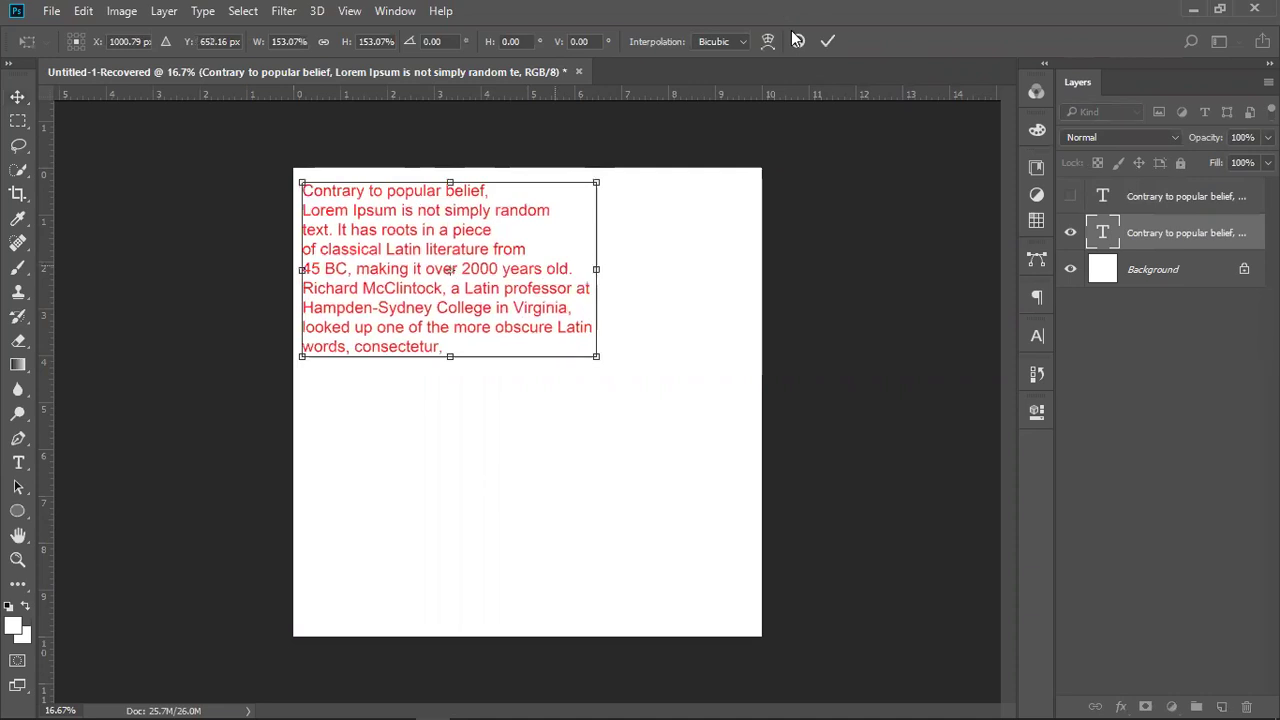
left_click(825, 41)
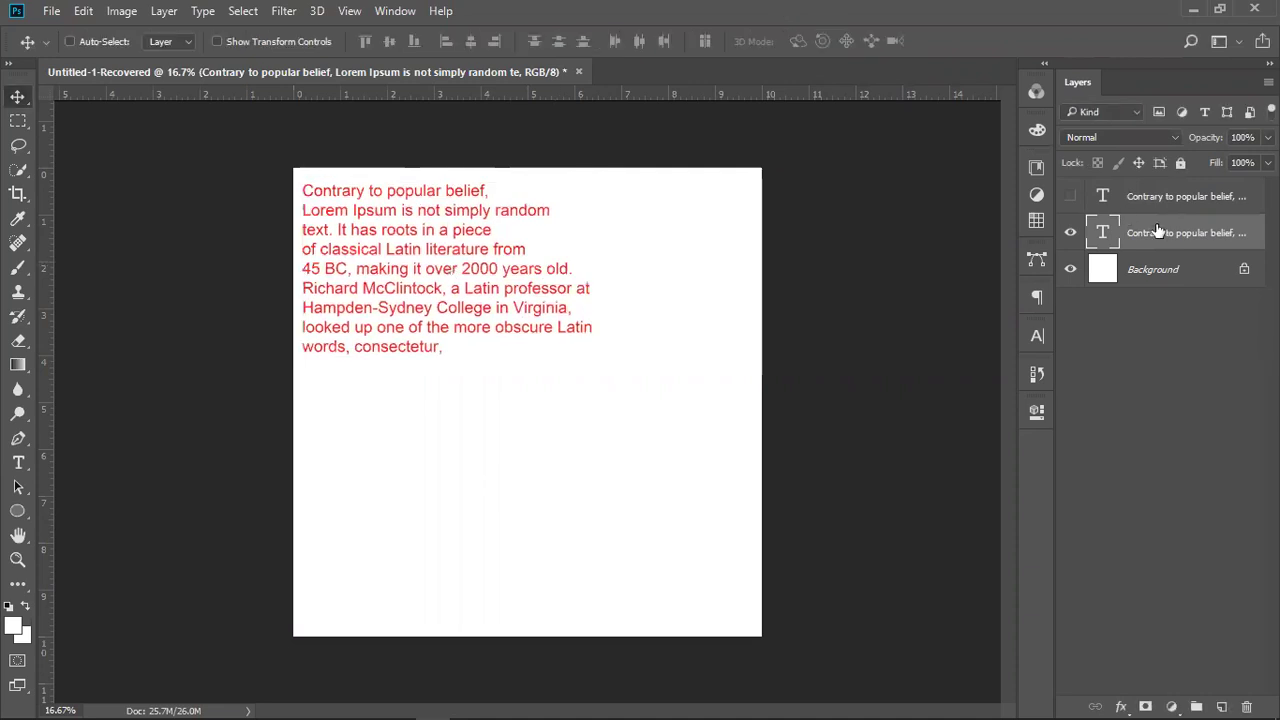
Review the Warp Text styles available for the enlarged paragraph, then cancel and leave the text unwarped.
double_click(1104, 232)
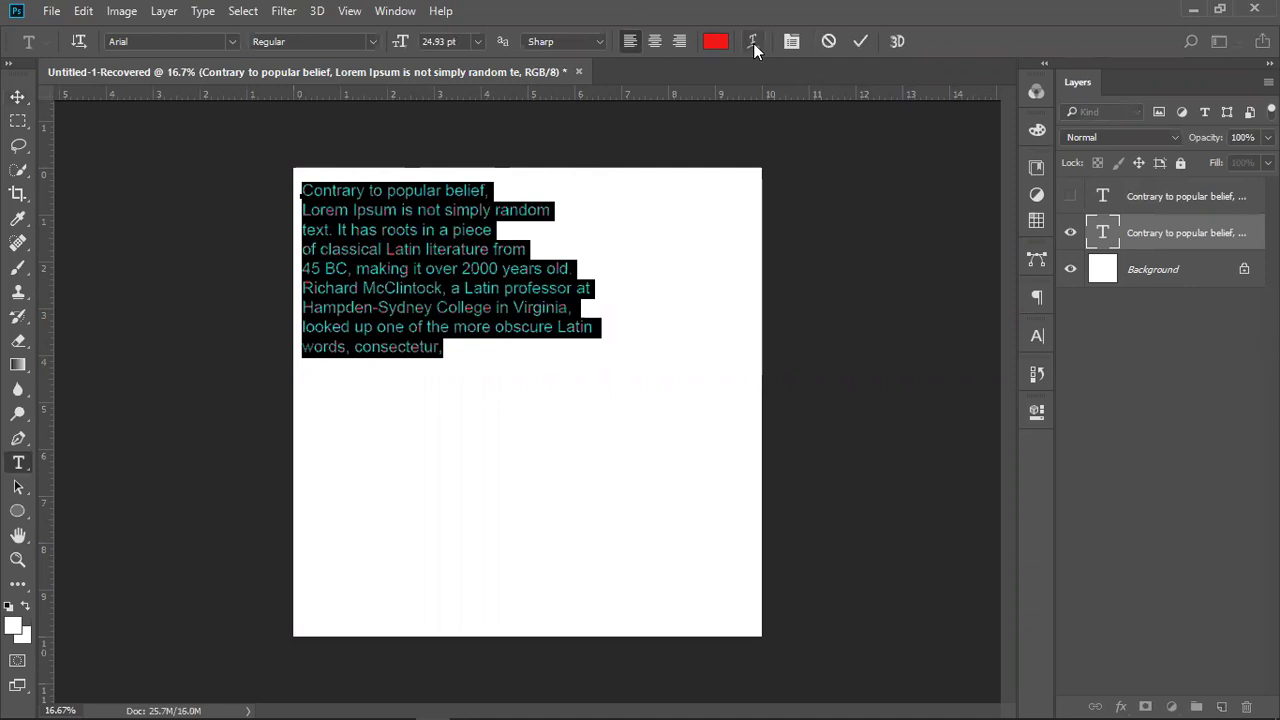
left_click(753, 43)
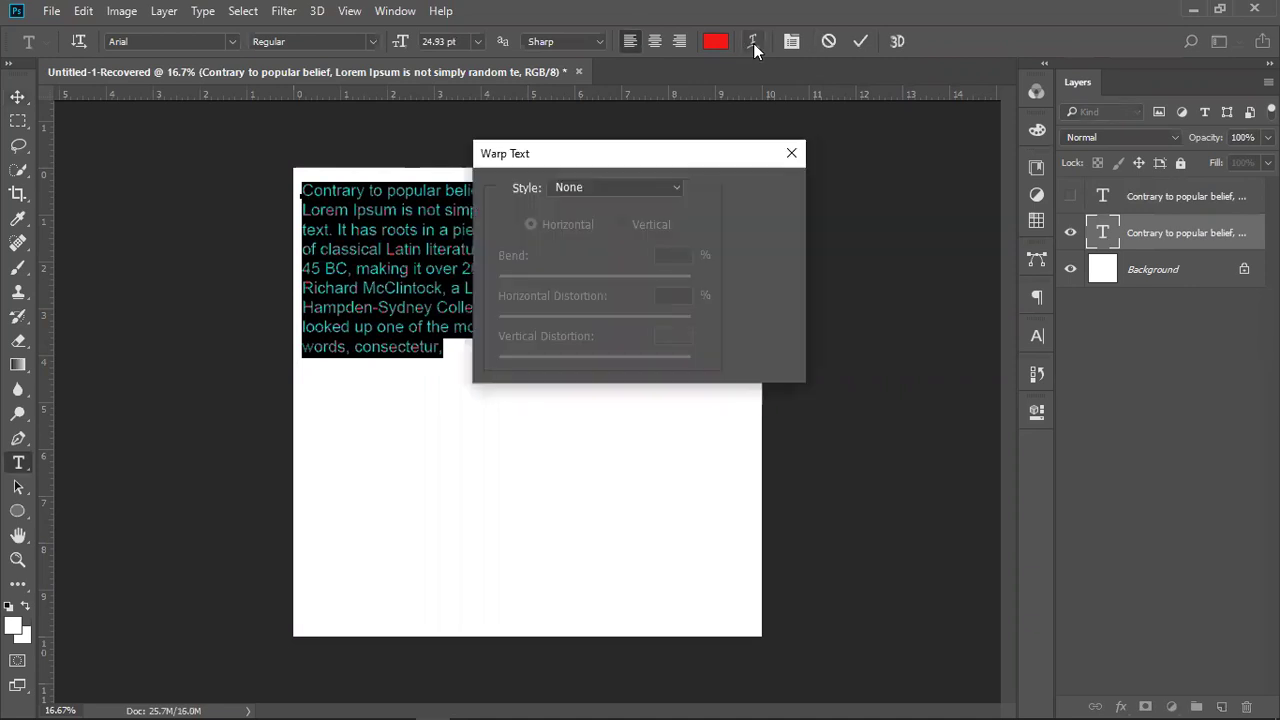
left_click(643, 187)
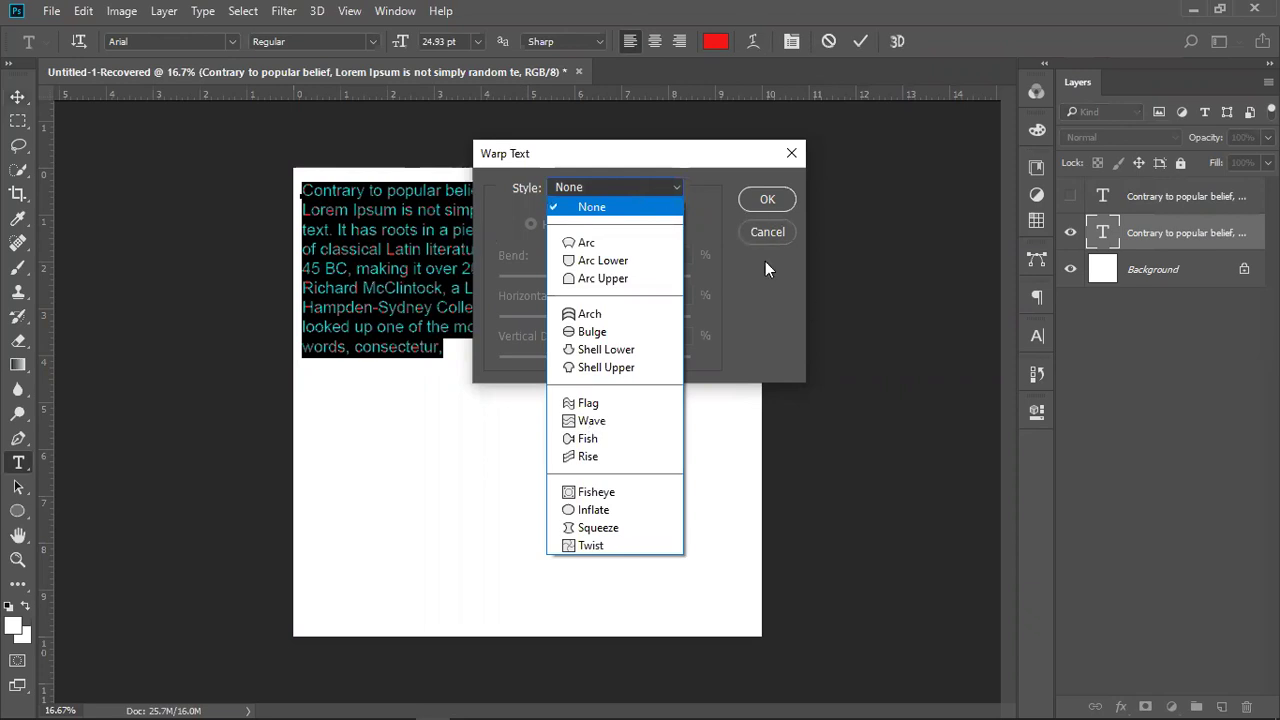
key("f")
left_click(770, 234)
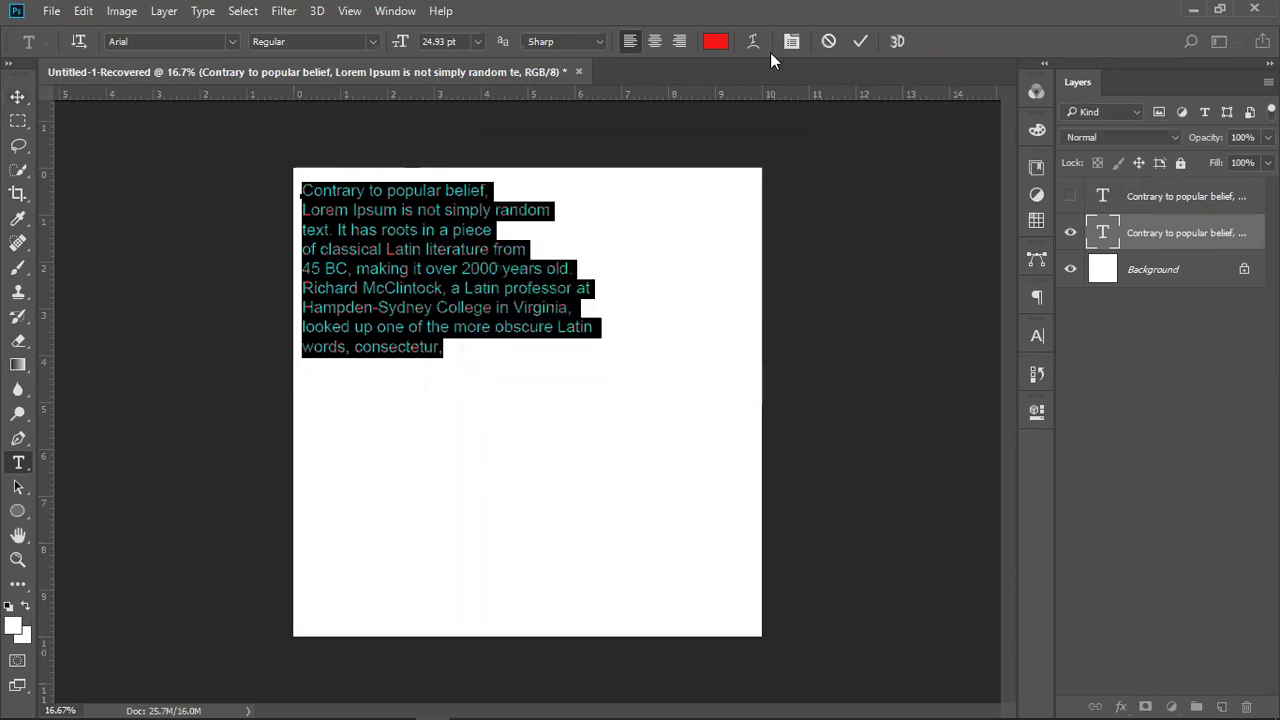
left_click(860, 41)
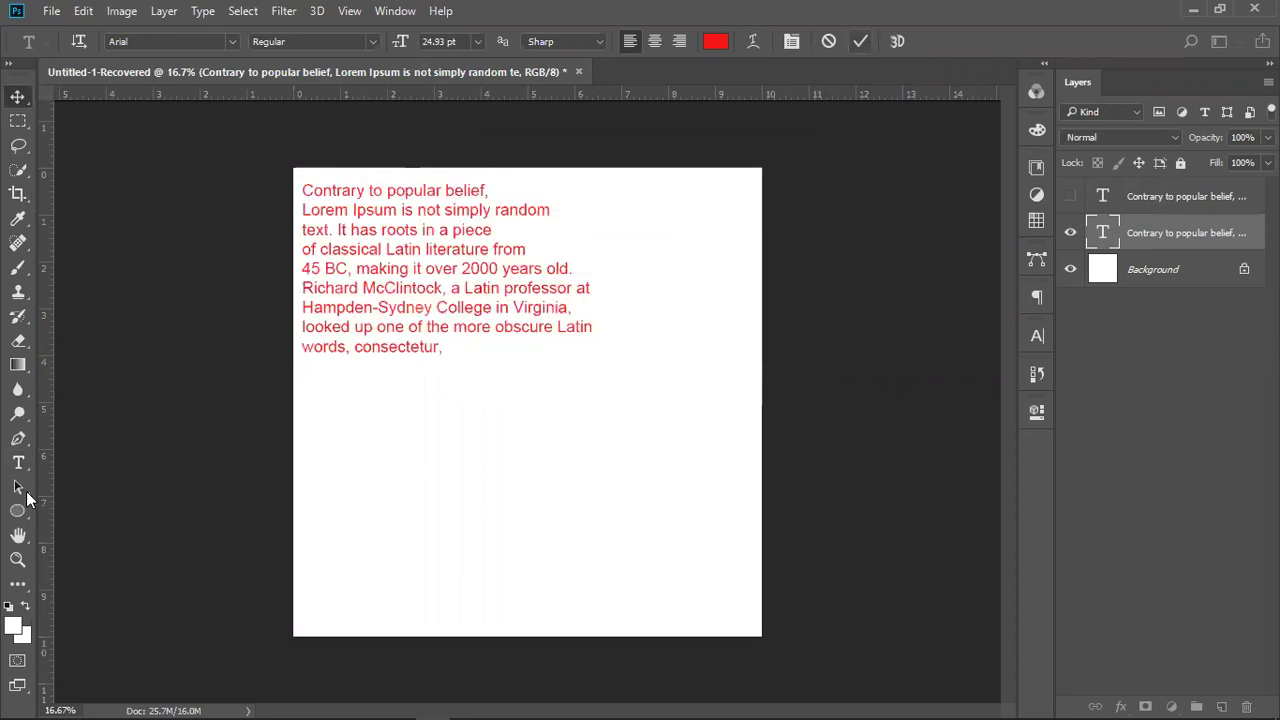
Add a single line of uppercase text introducing a person by name below the paragraph and commit it.
key("v")
key("t")
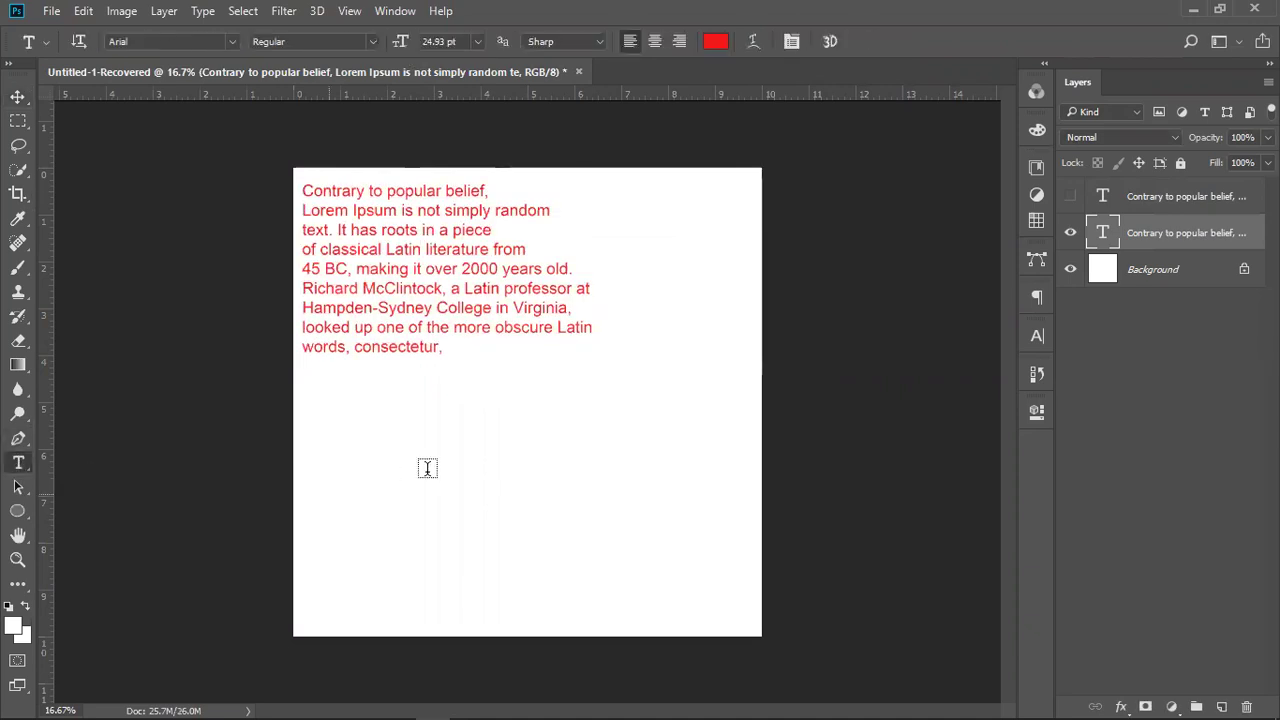
left_click(416, 461)
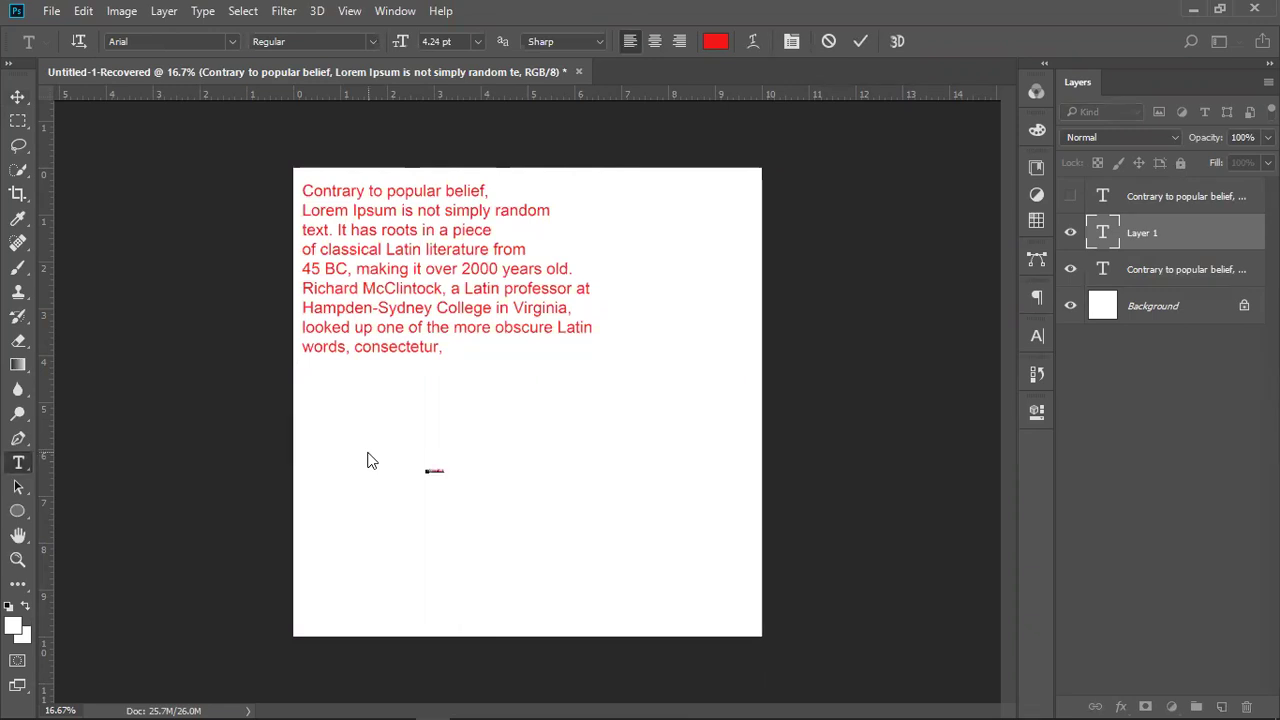
left_click(858, 43)
Enlarge the new name line proportionally to about 1286% and place it centrally below the paragraph.
left_click(18, 95)
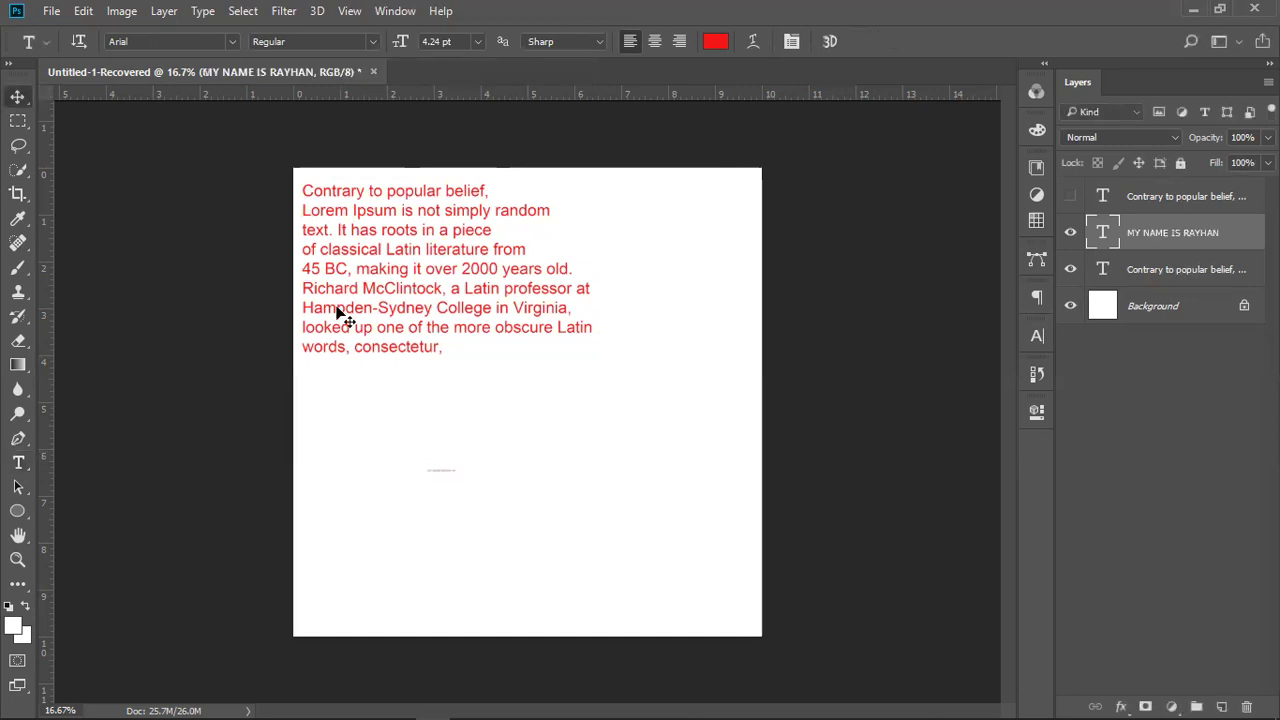
left_click_drag(458, 482, 618, 598)
left_click_drag(536, 476, 611, 462)
left_click(825, 43)
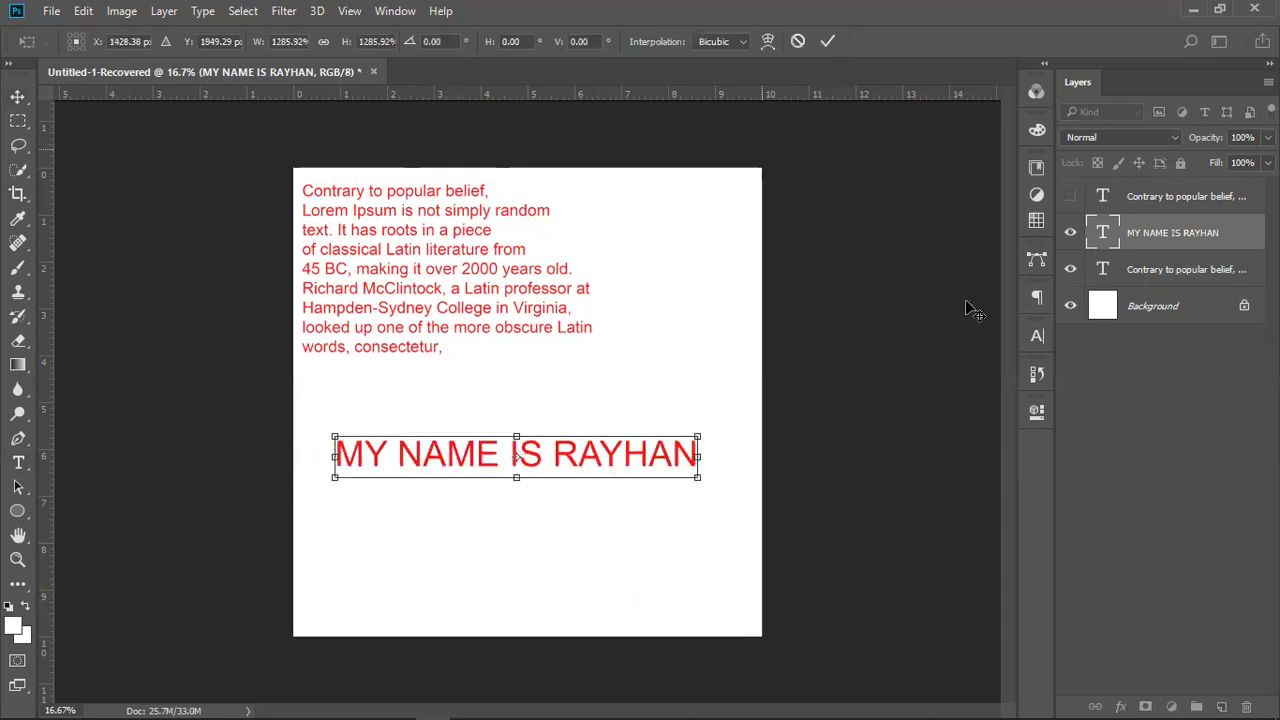
Warp the name line with the horizontal Arc style at +50% bend, moving the warp settings off the text.
double_click(1103, 233)
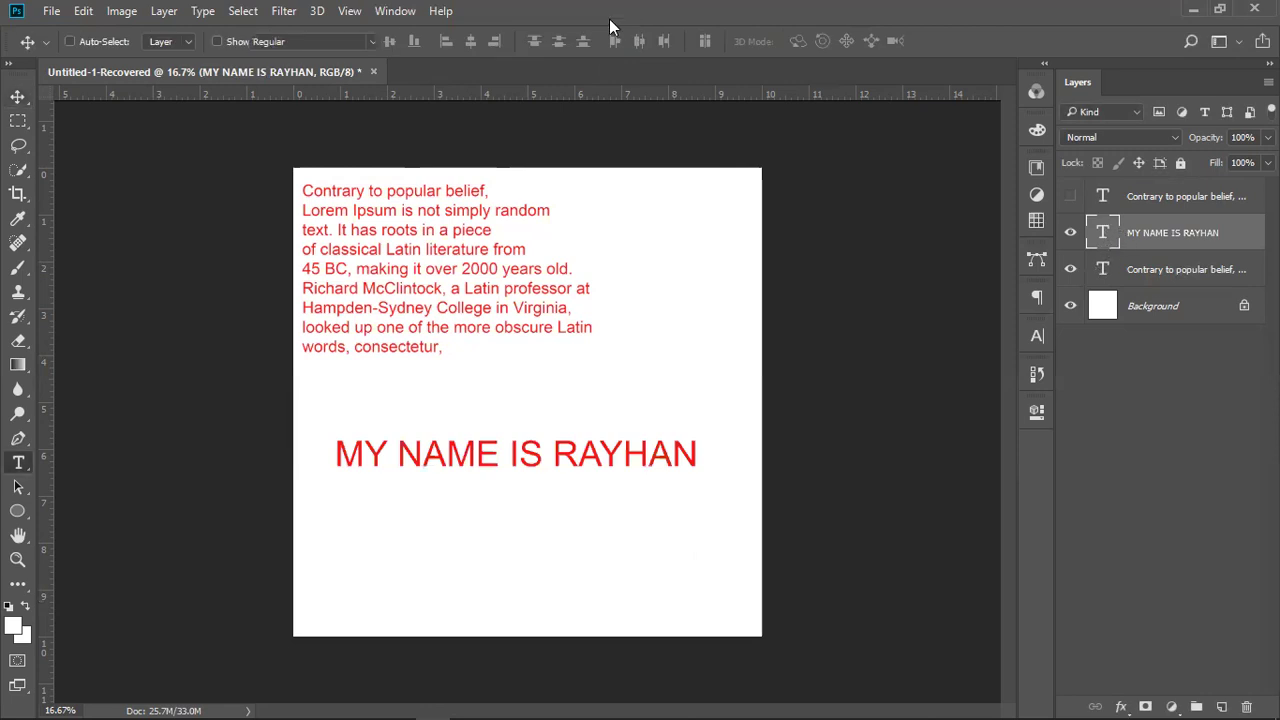
left_click(752, 41)
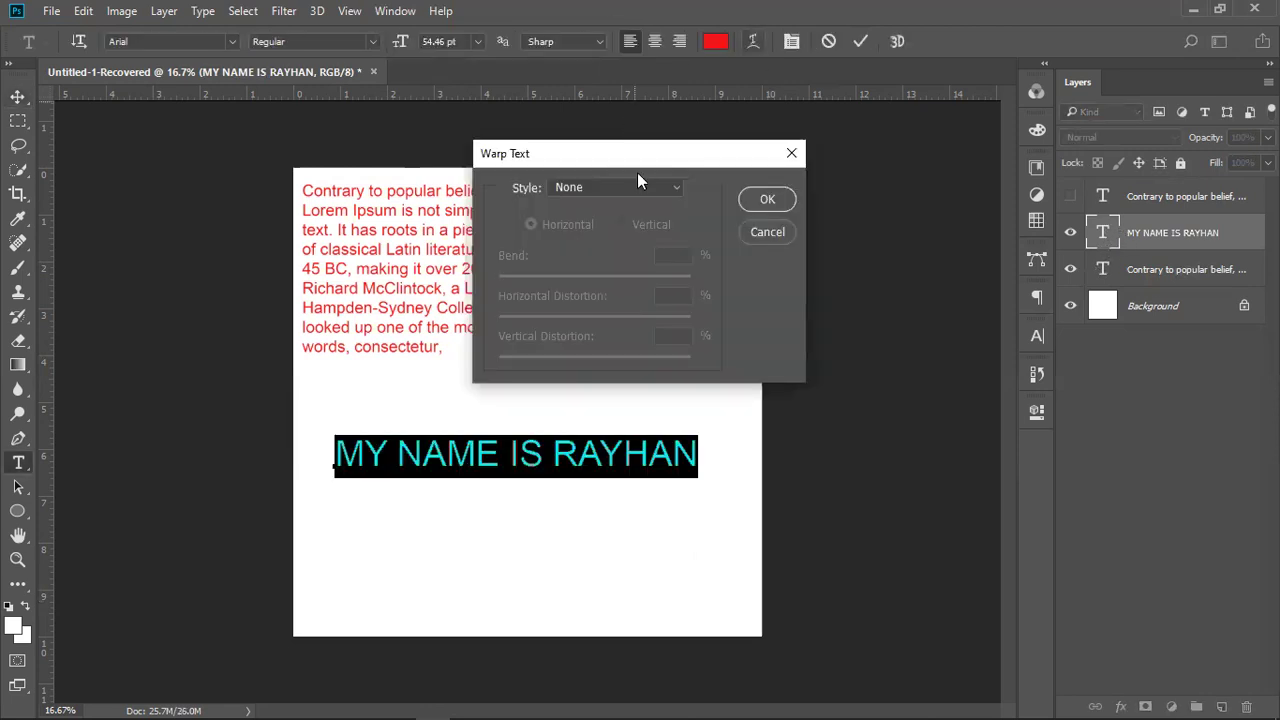
left_click(641, 182)
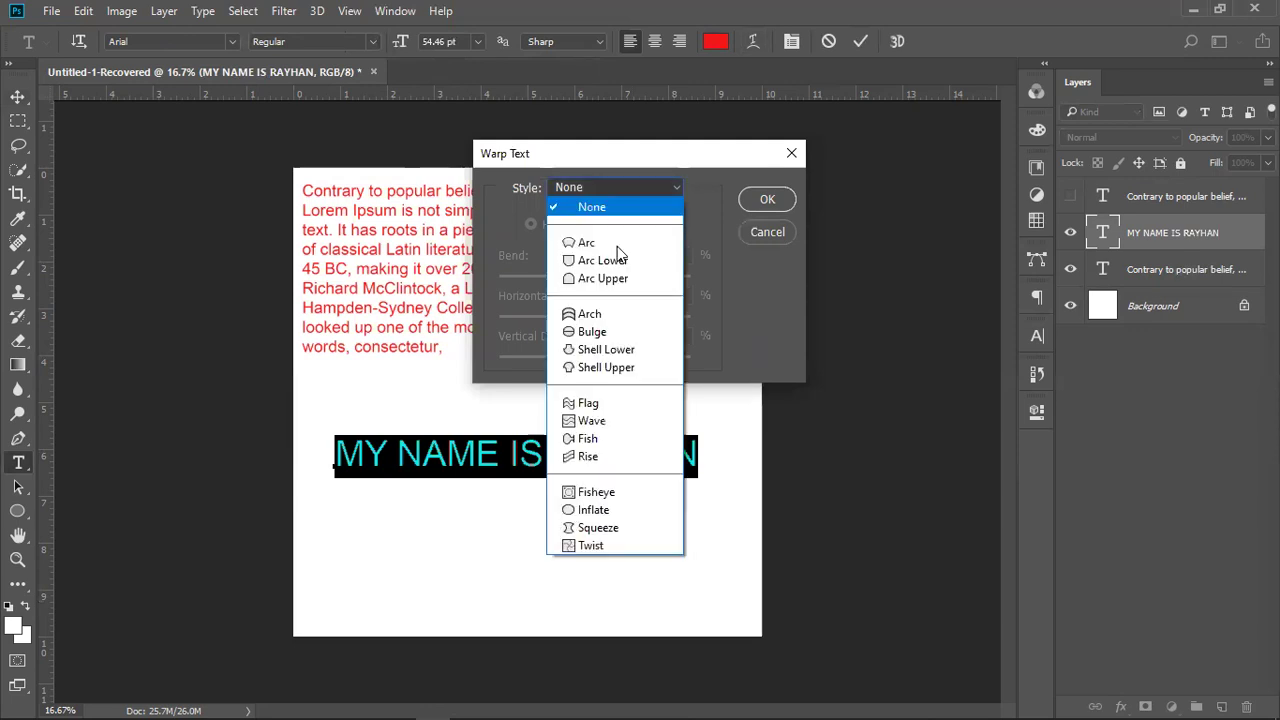
left_click(617, 238)
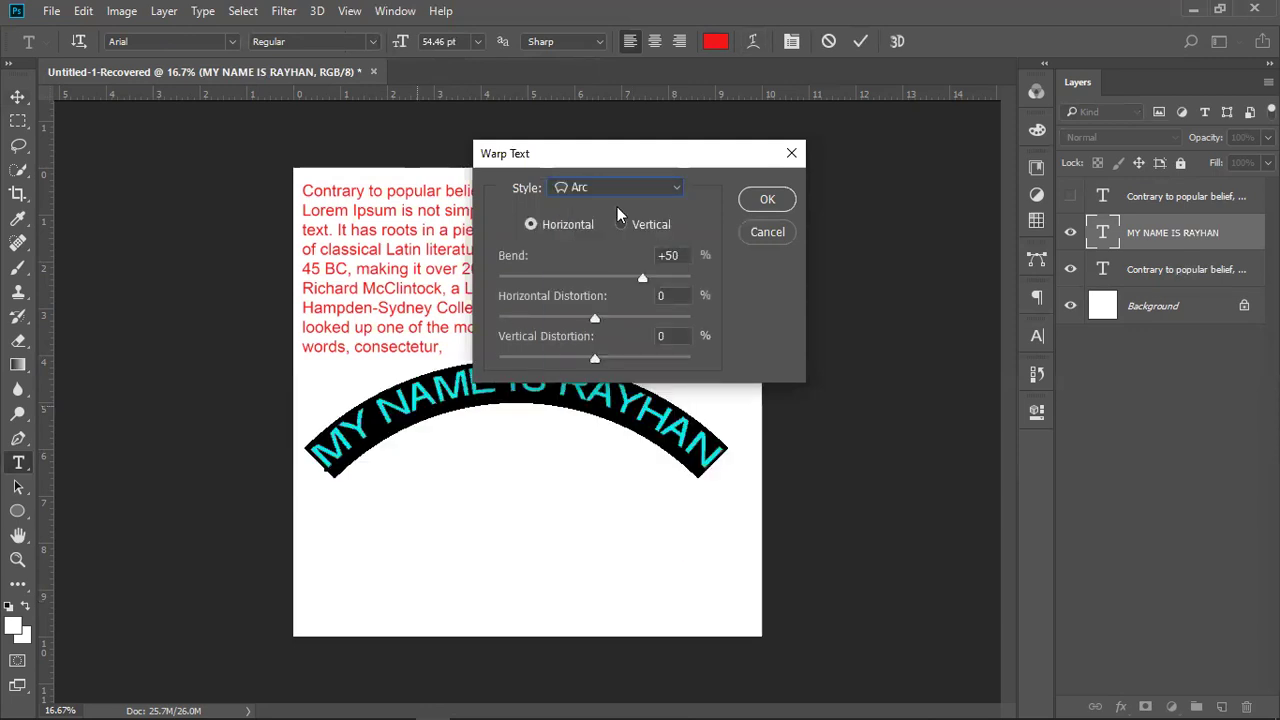
left_click_drag(640, 163, 825, 181)
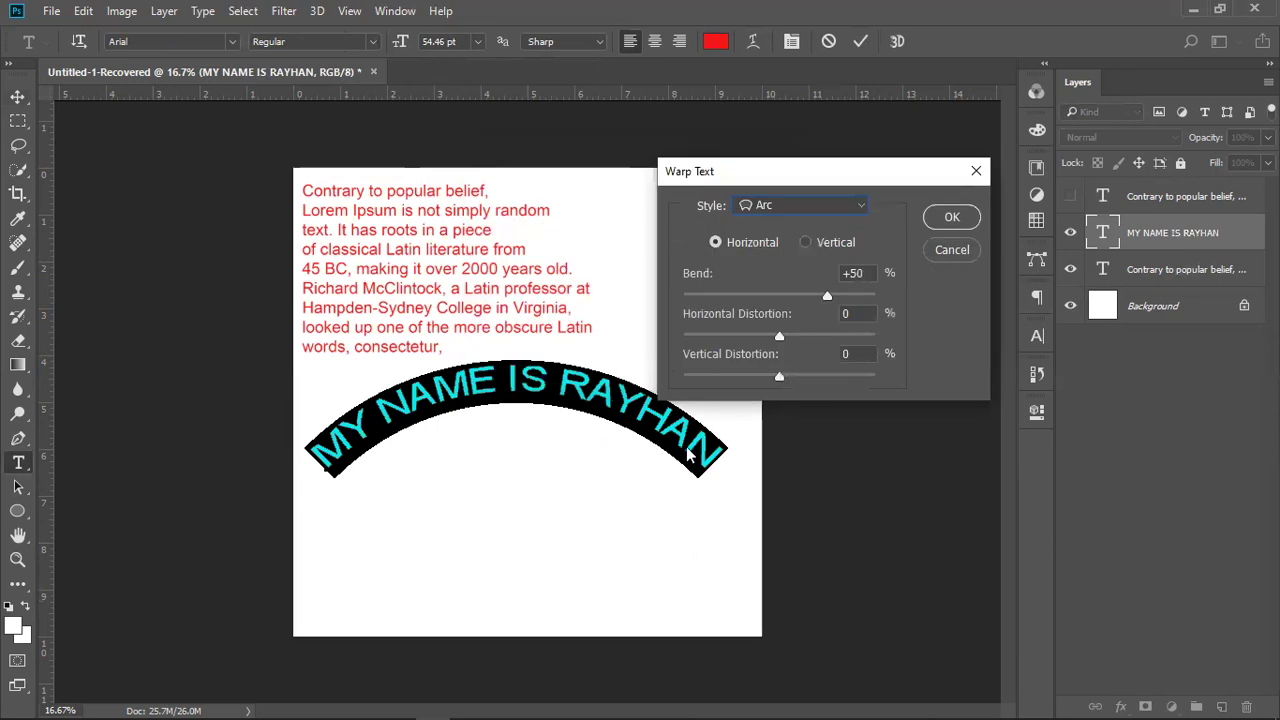
Compare the Vertical and Horizontal orientations of the Arc warp on the name line, leaving it set to Vertical.
left_click(826, 250)
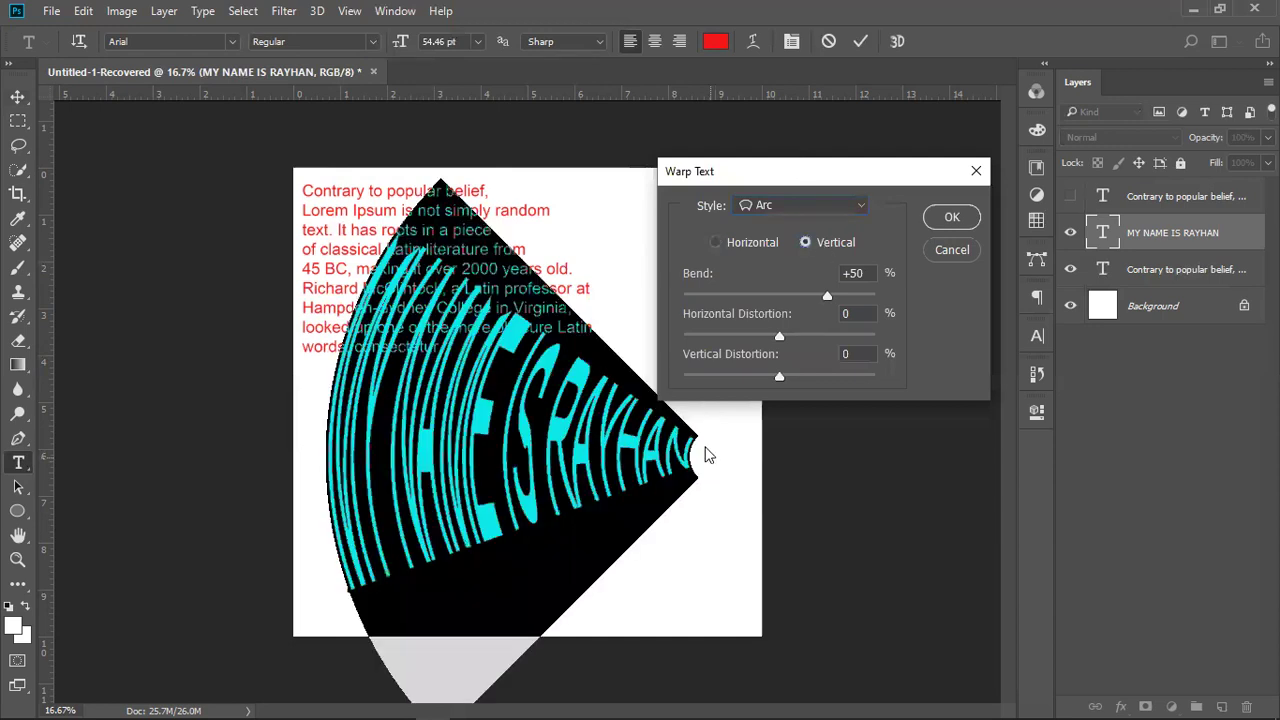
left_click(757, 242)
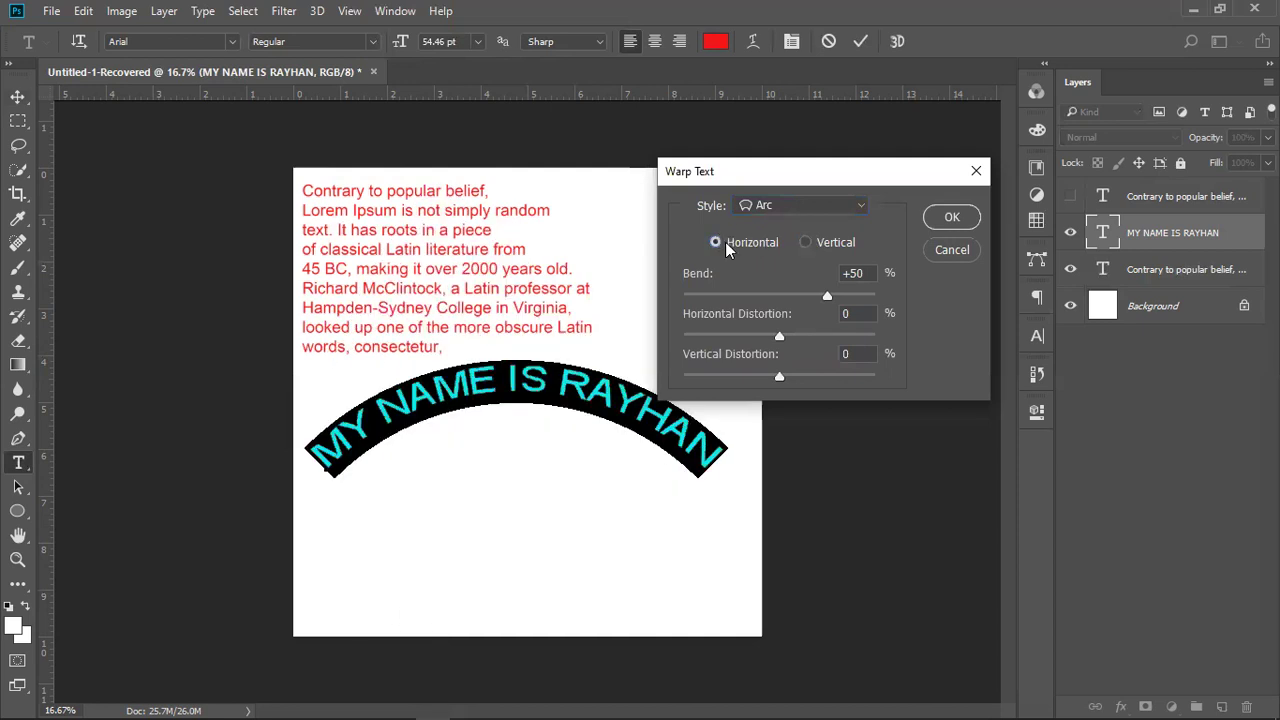
left_click(829, 243)
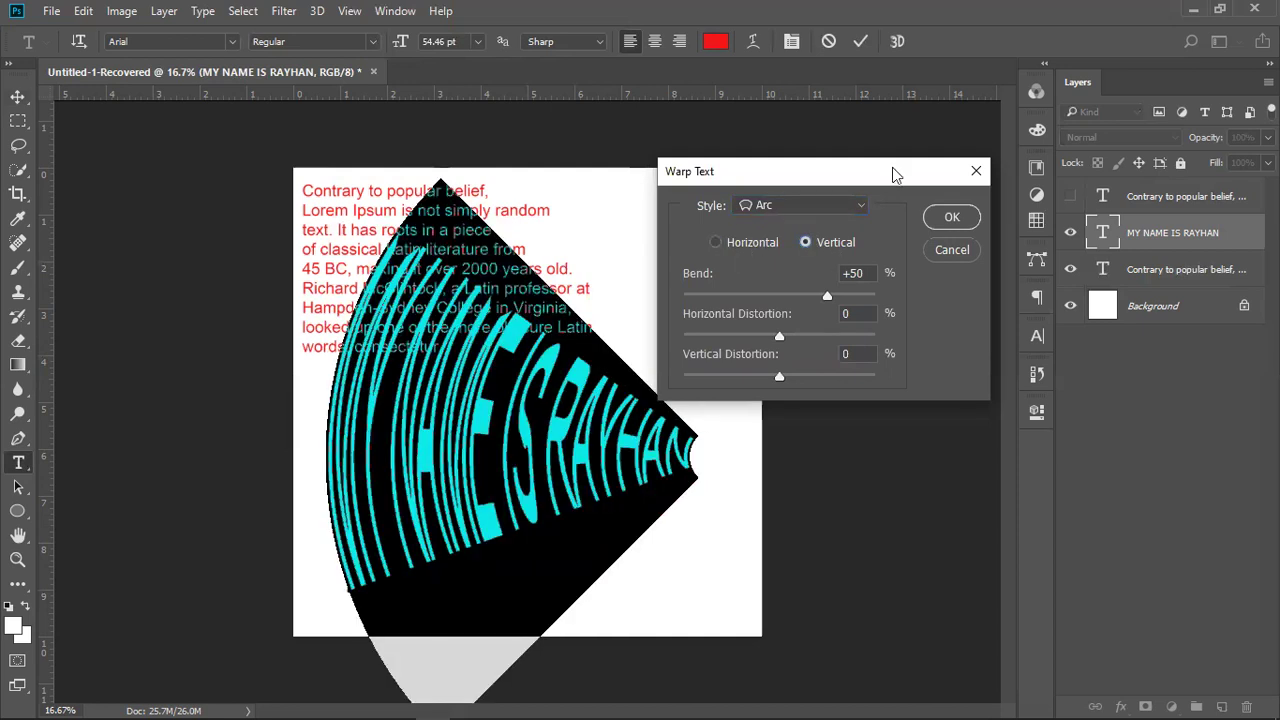
Switch the name line's Arc warp back to Horizontal and try bends of +100%, +75% and +57%.
left_click(725, 243)
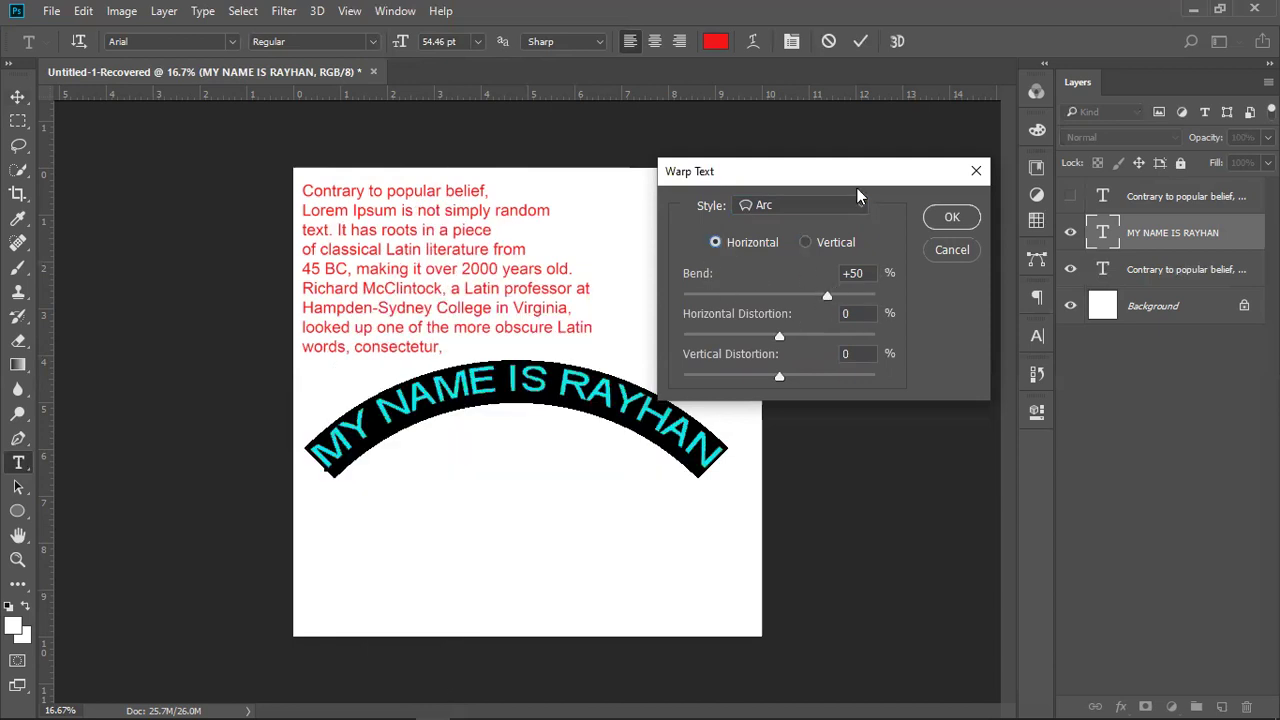
left_click(853, 297)
left_click(885, 295)
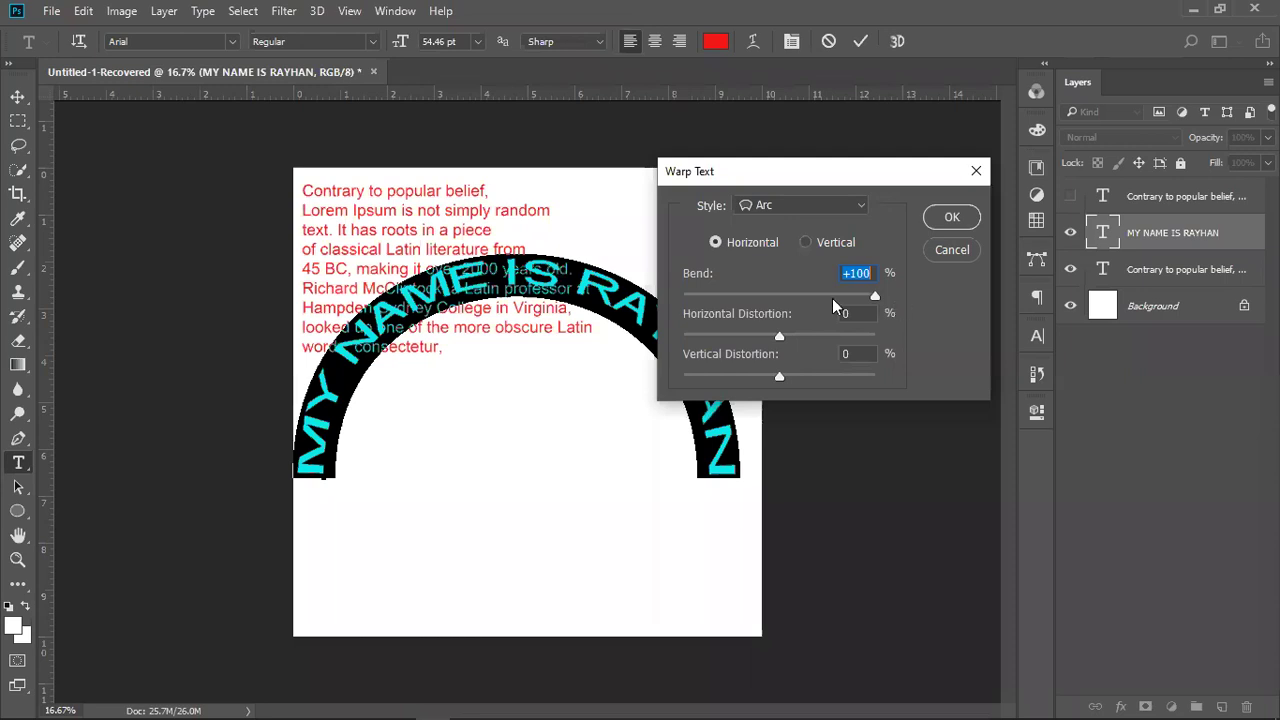
left_click(851, 297)
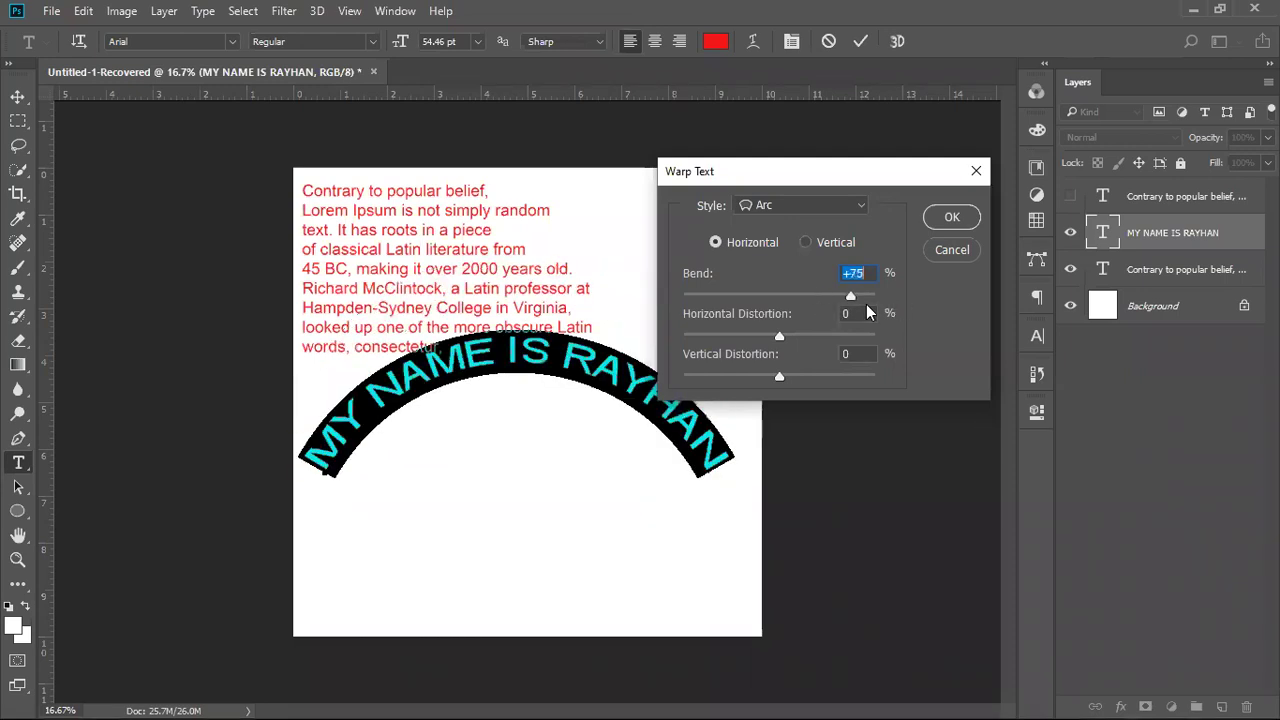
left_click(835, 295)
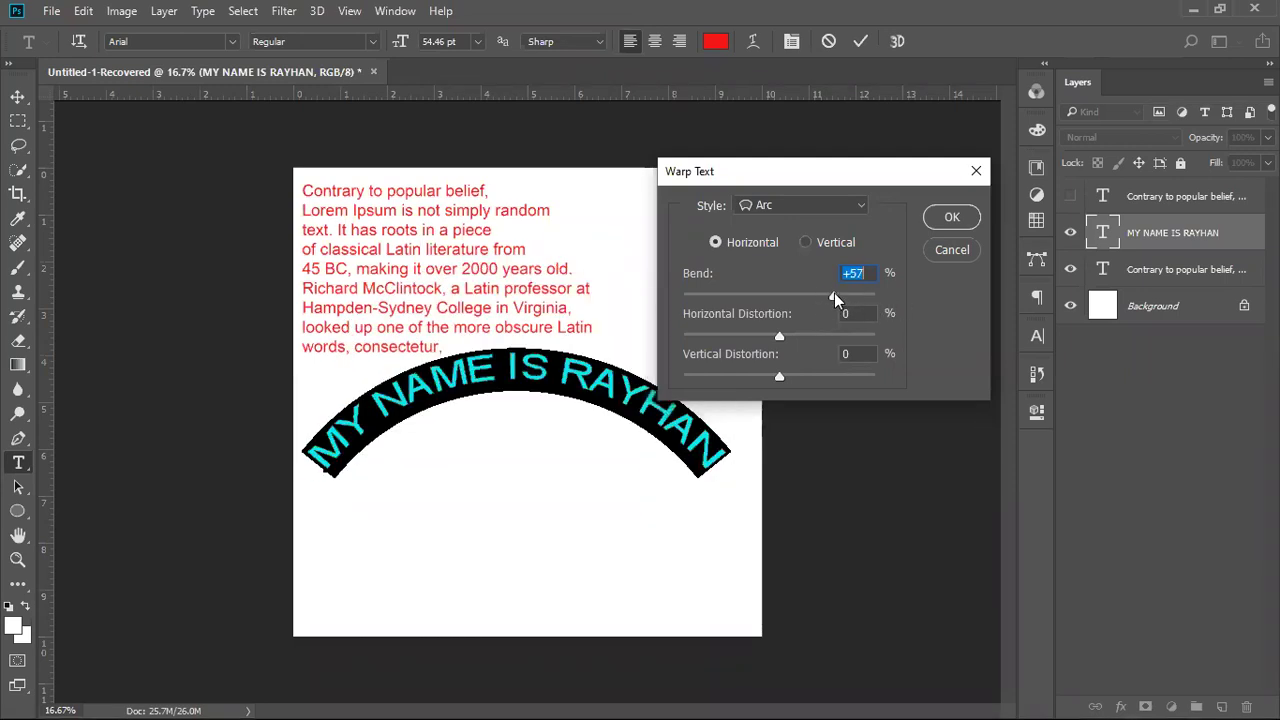
Set the Arc warp's bend to 0%, apply the warp and commit the name line.
type("0")
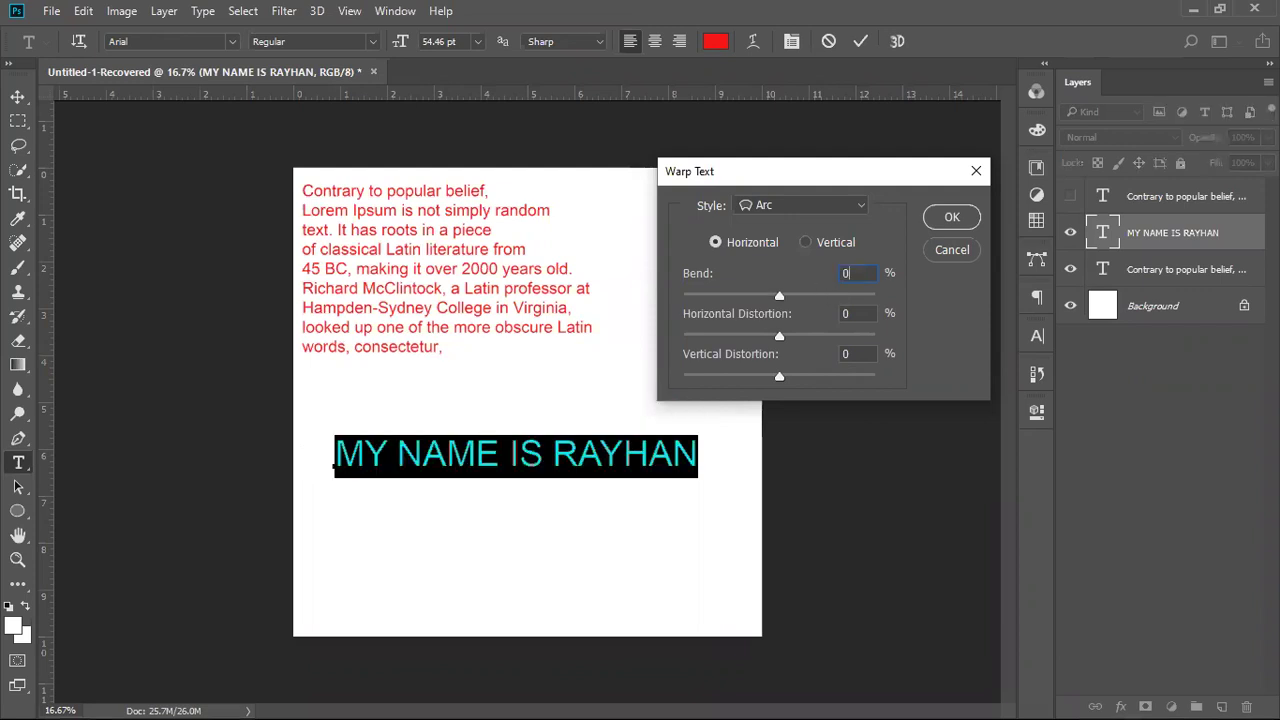
left_click(952, 218)
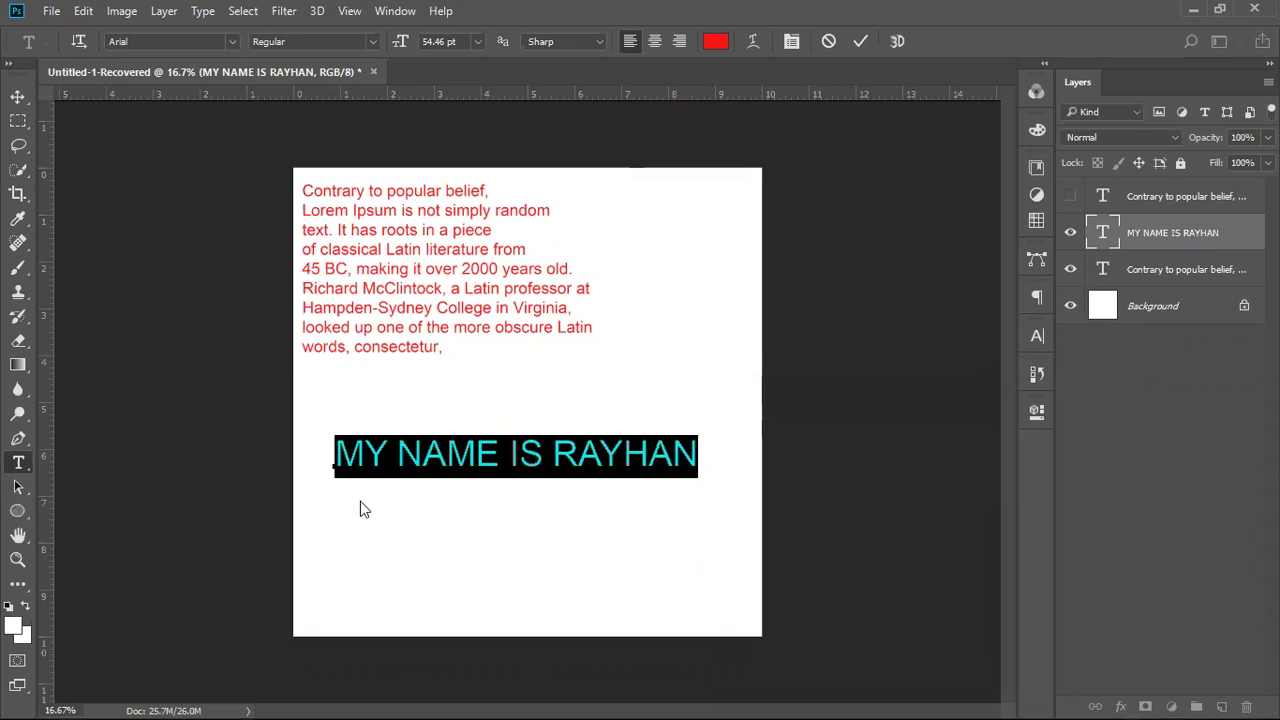
left_click(551, 368)
key("u")
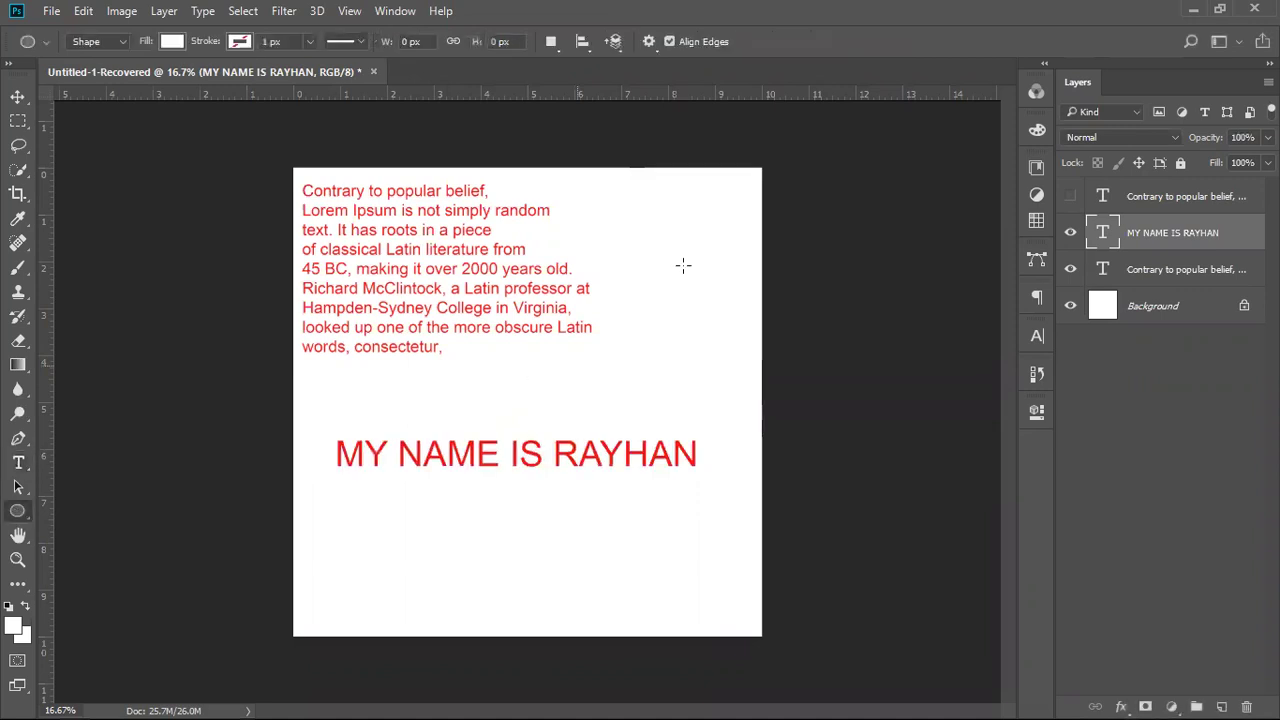
left_click_drag(702, 280, 766, 348)
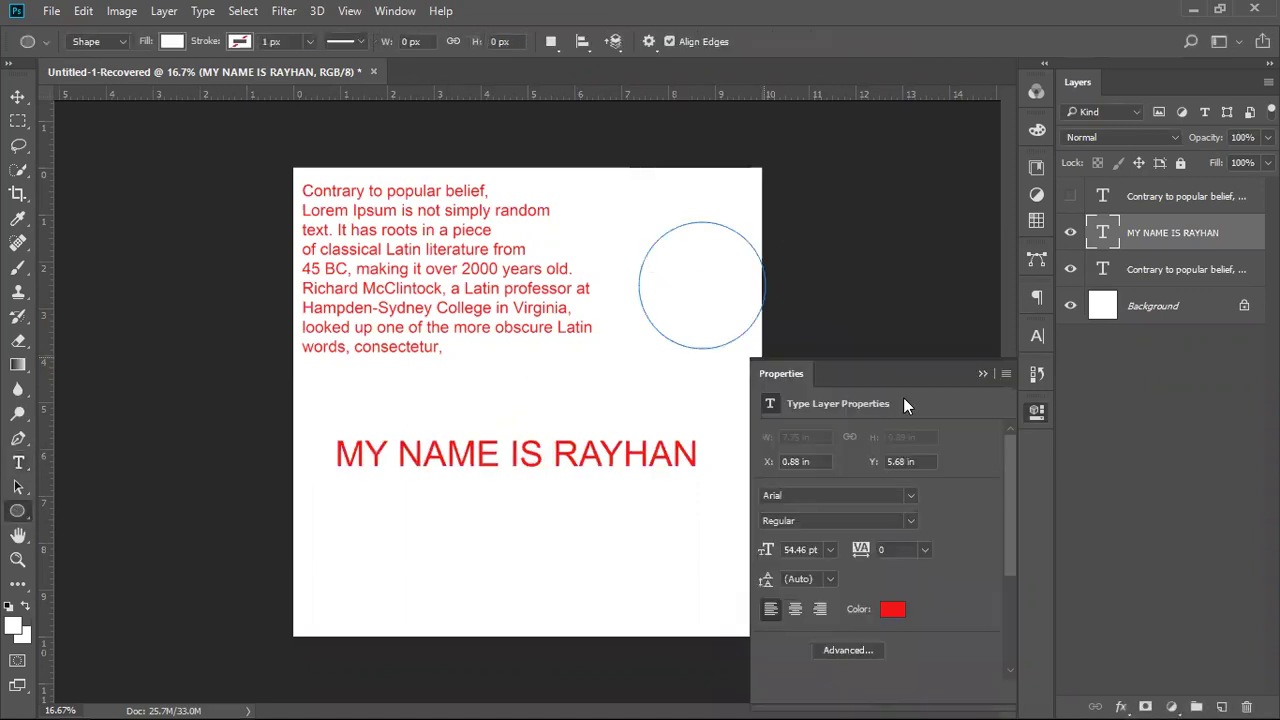
left_click(981, 374)
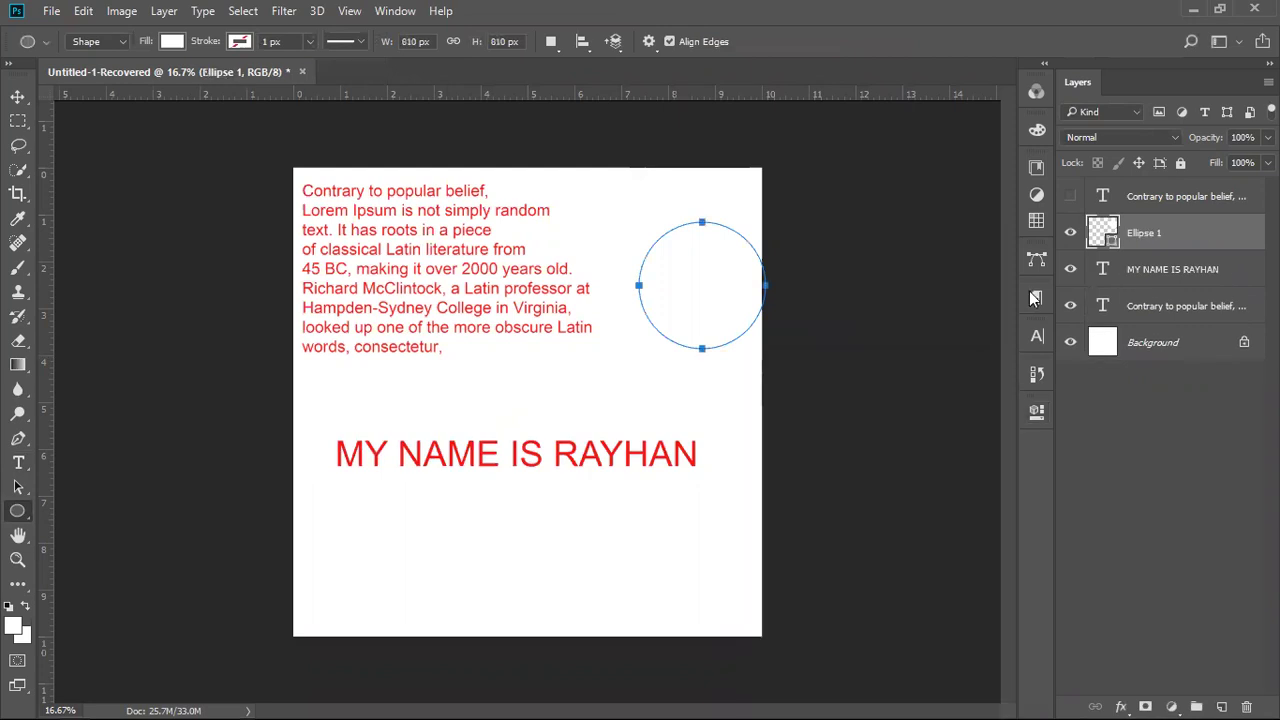
key("Delete")
Reopen the name line's Warp Text settings and change the style to Arc Lower.
left_click(1101, 232)
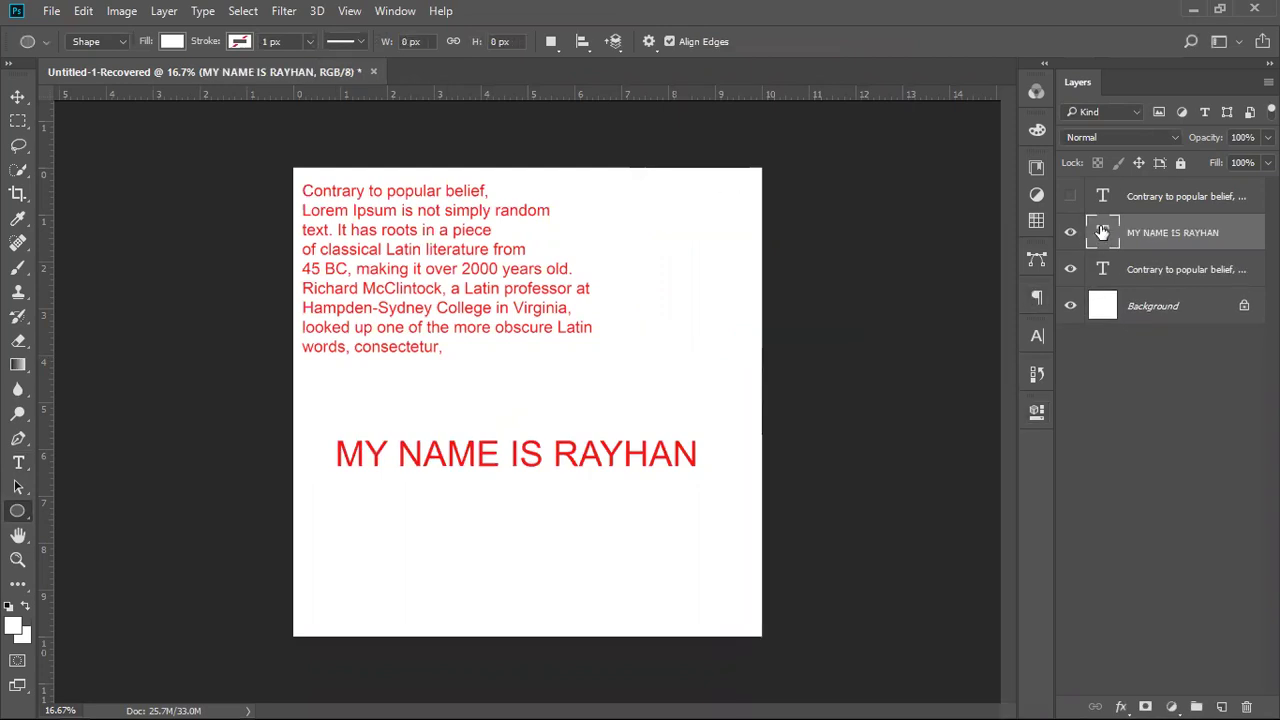
double_click(1102, 230)
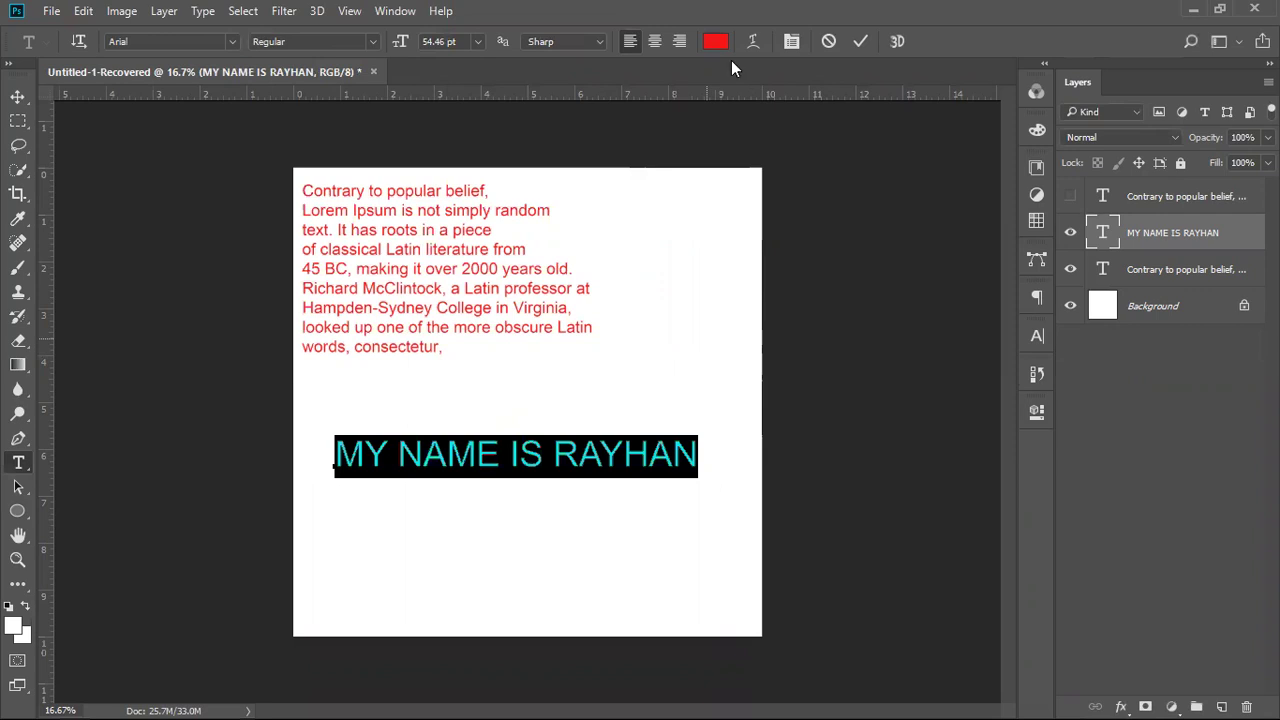
left_click(716, 42)
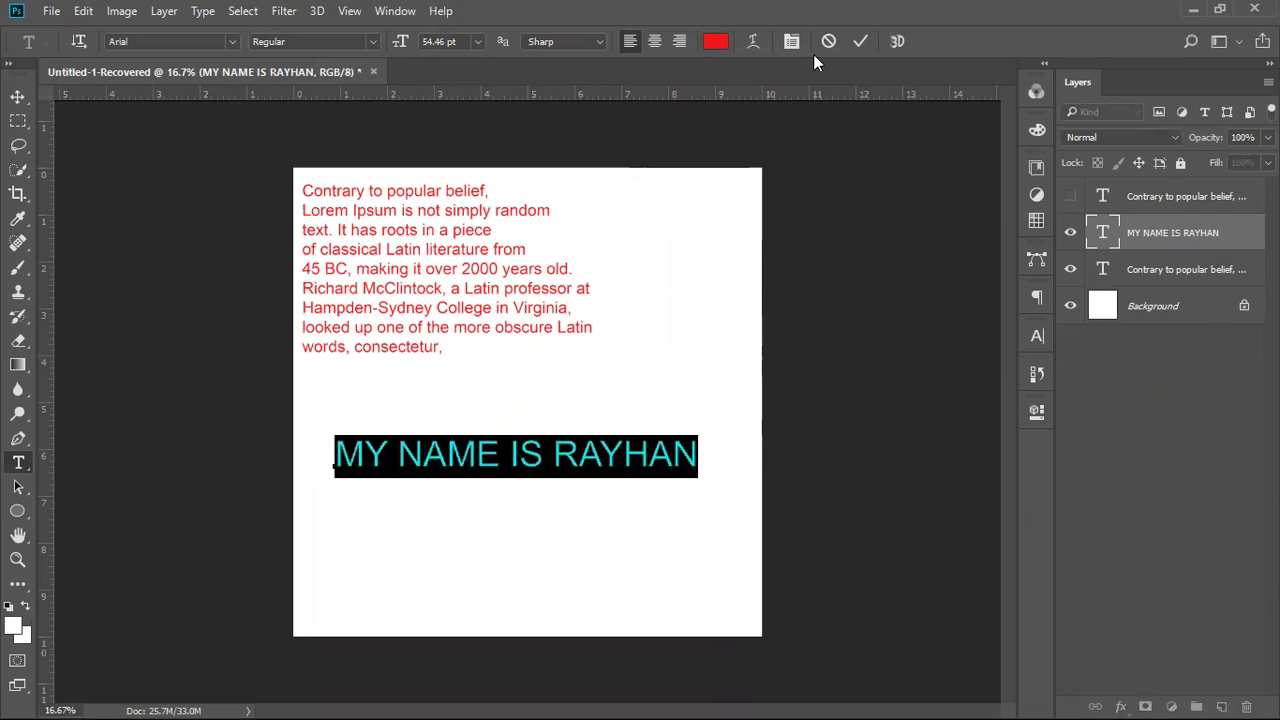
left_click(755, 41)
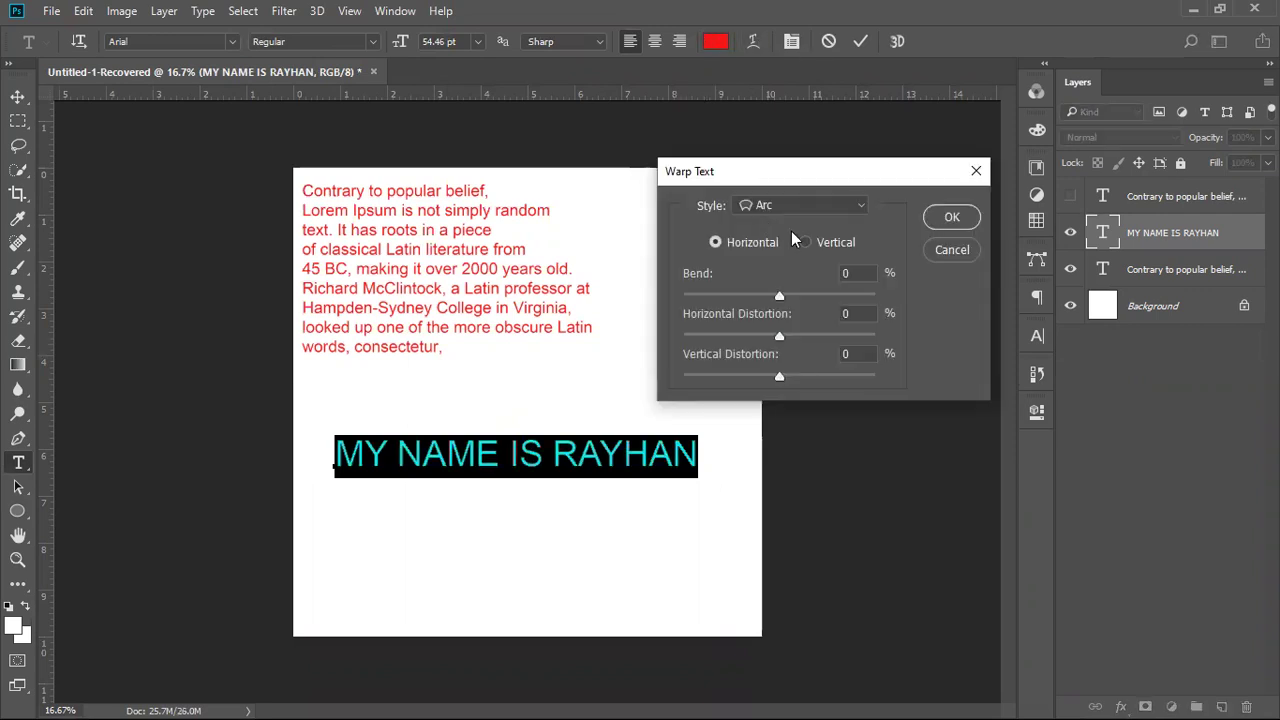
left_click(809, 206)
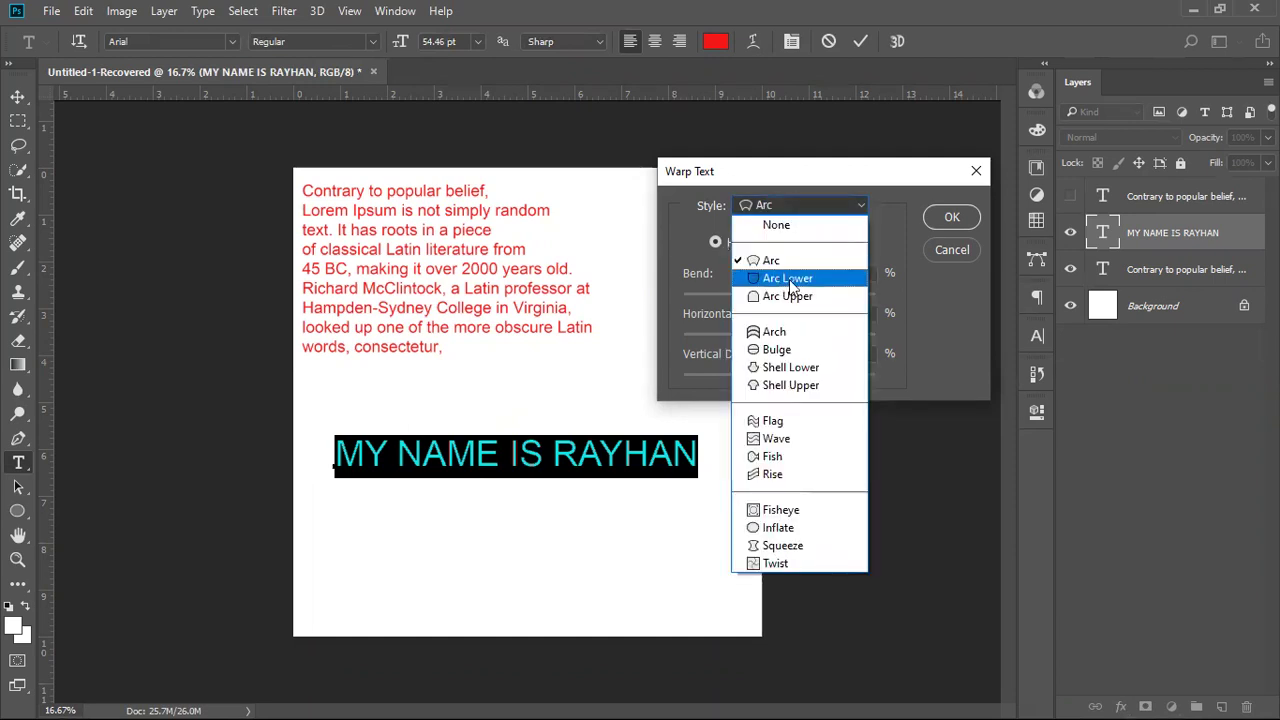
left_click(798, 282)
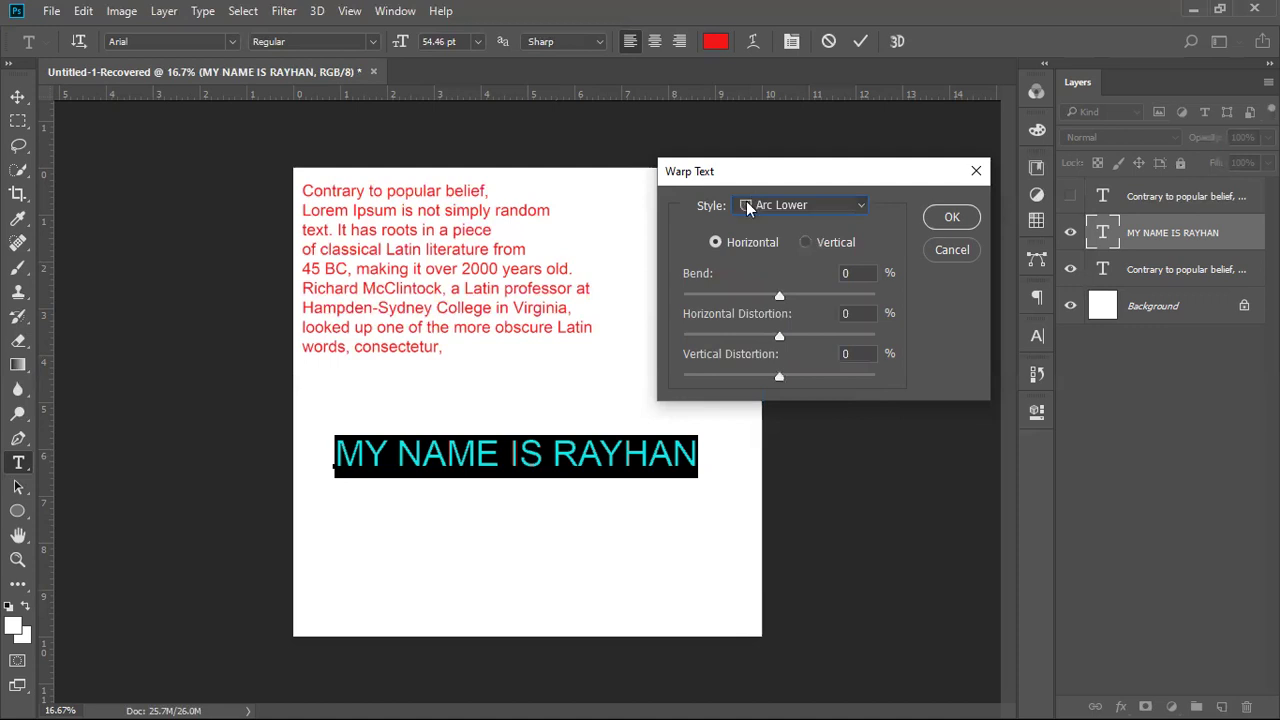
Try negative and positive bends on the Arc Lower warp, ending at +32%.
mouse_move(785, 294)
left_mouse_down()
mouse_move(804, 296)
mouse_move(763, 293)
left_mouse_up()
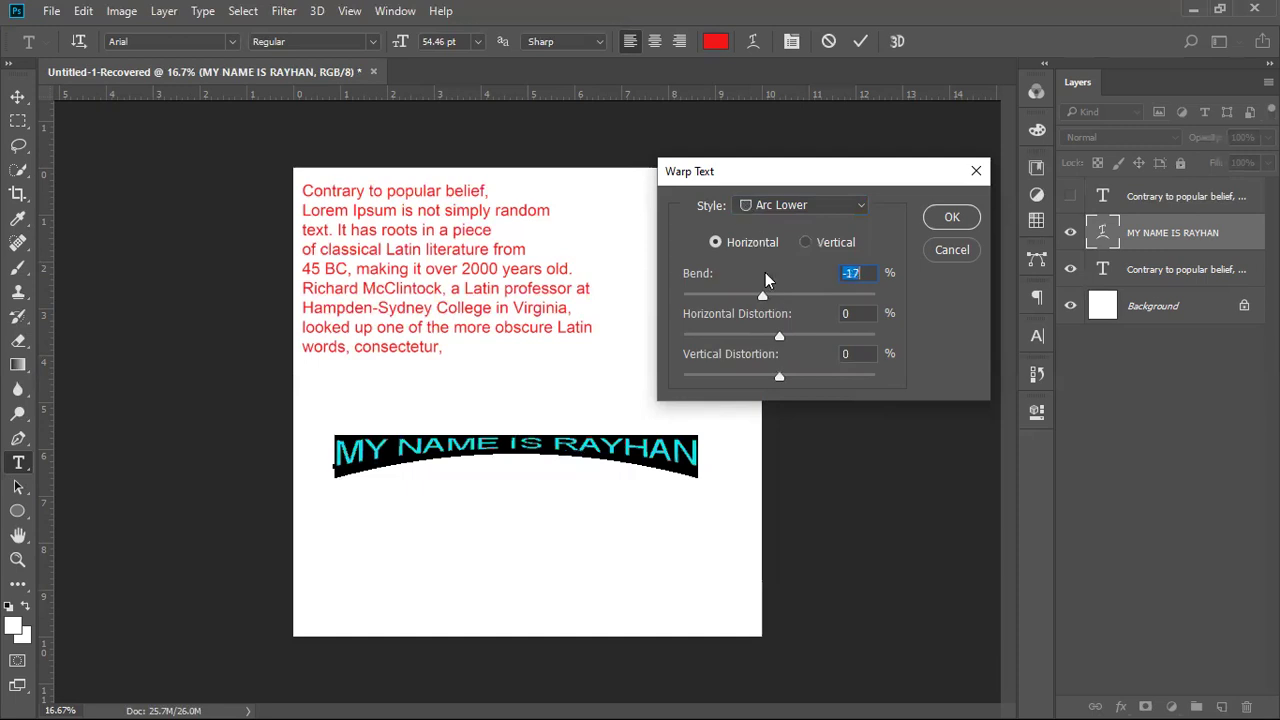
left_click_drag(768, 294, 800, 296)
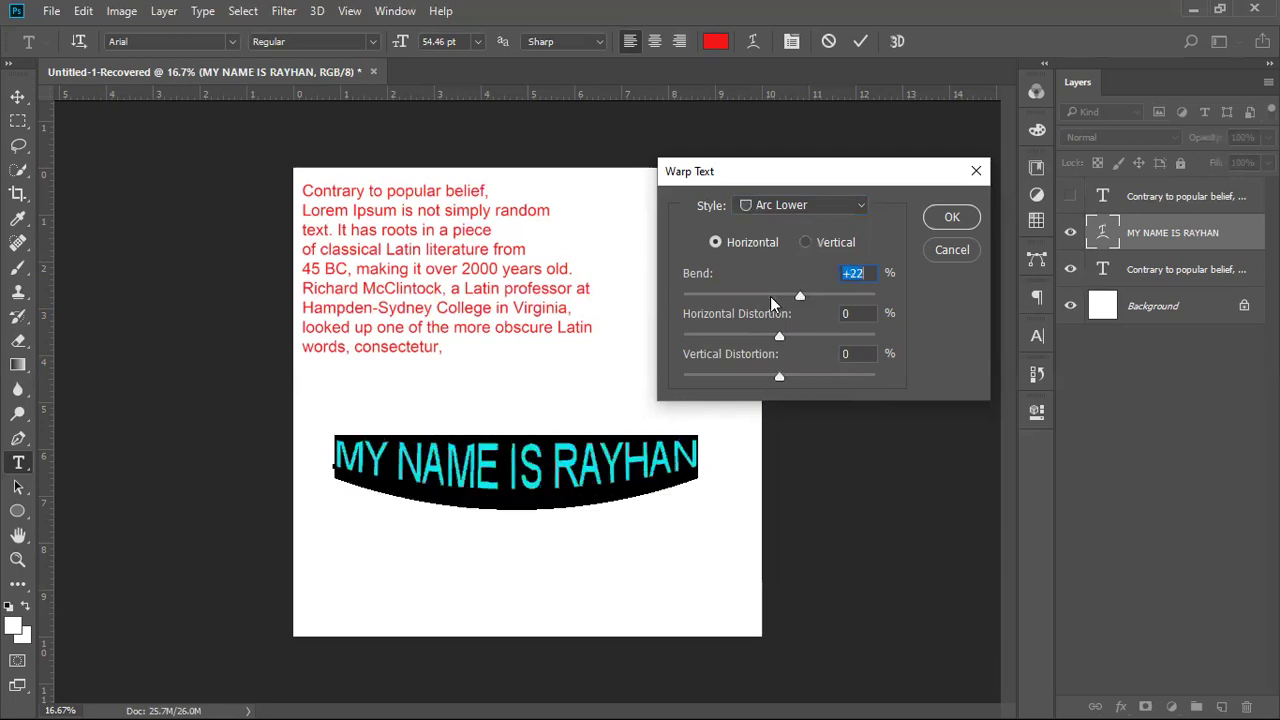
left_click(766, 296)
left_click(792, 296)
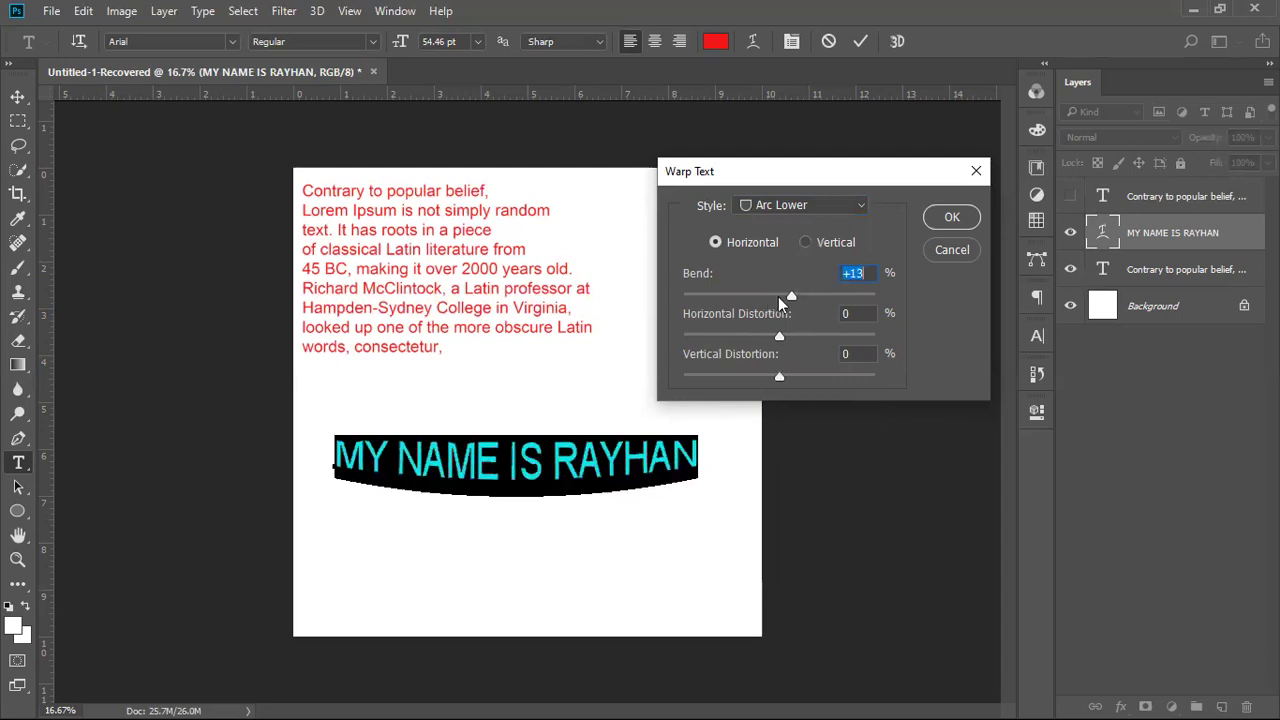
left_click(810, 297)
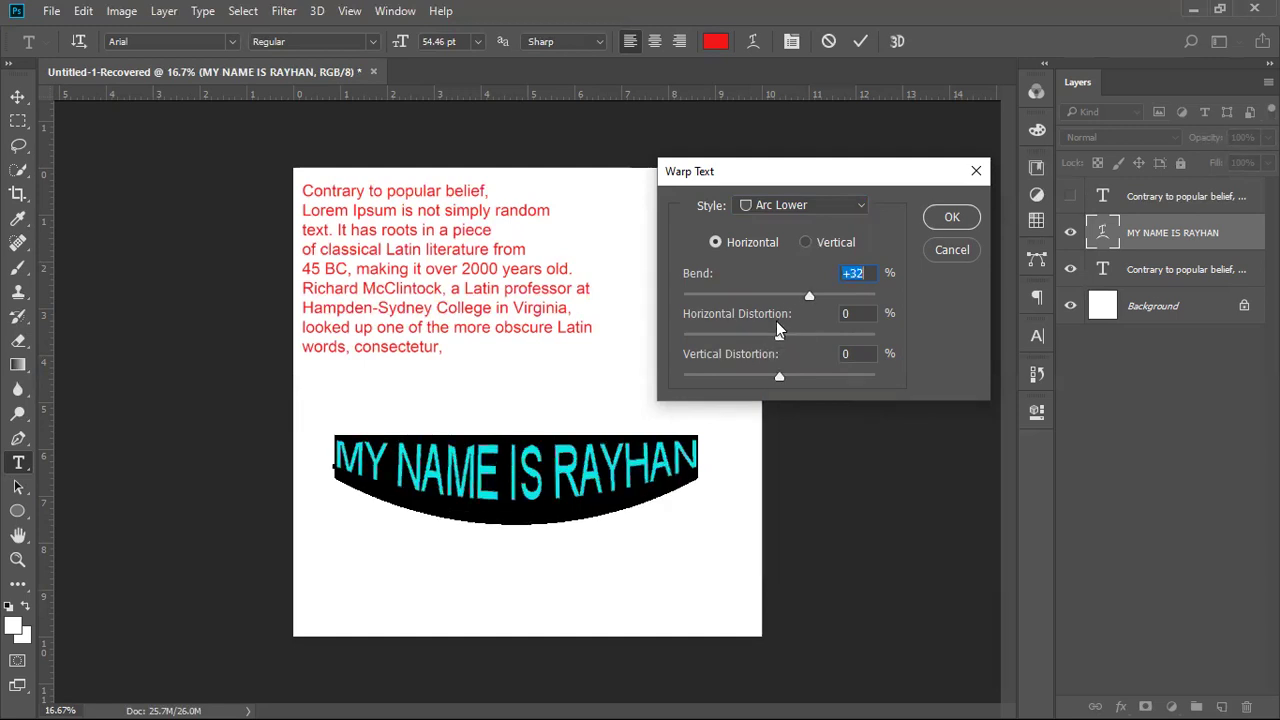
Try strong horizontal distortion up to +100%, set +8% horizontal and +41% vertical distortion, and apply the Arc Lower warp.
left_click_drag(779, 337, 808, 337)
left_click(851, 338)
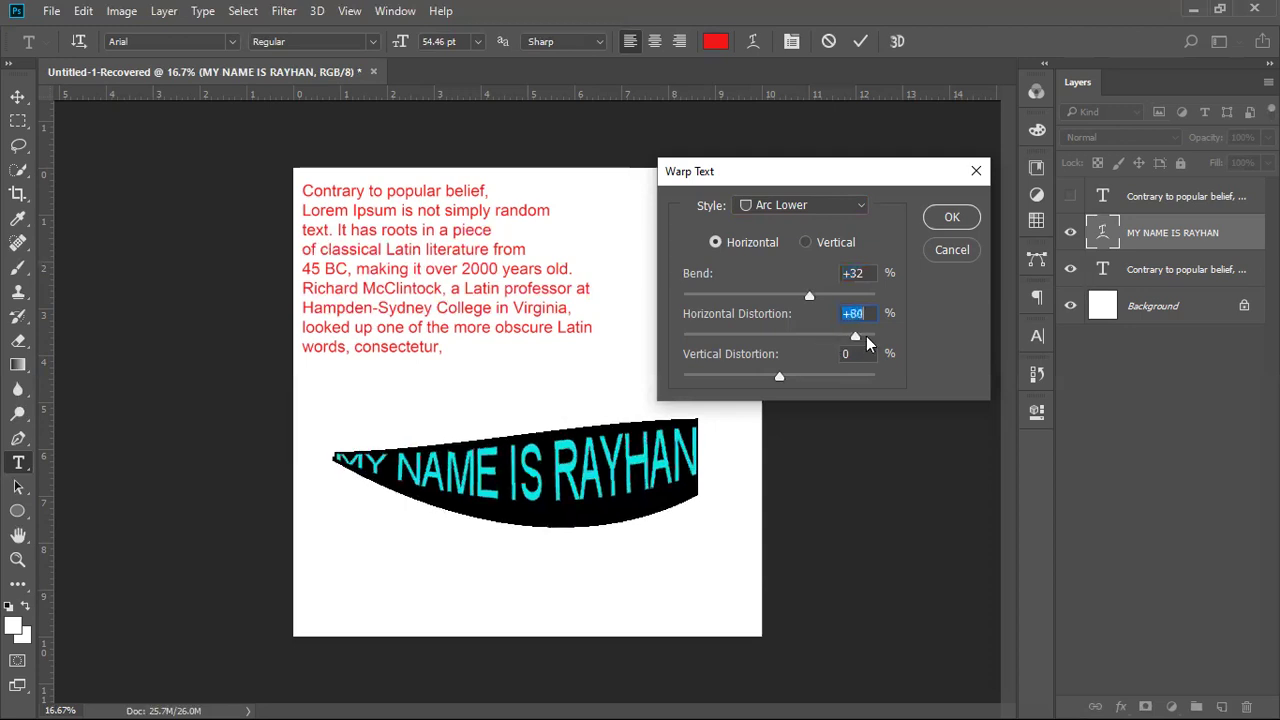
left_click(883, 341)
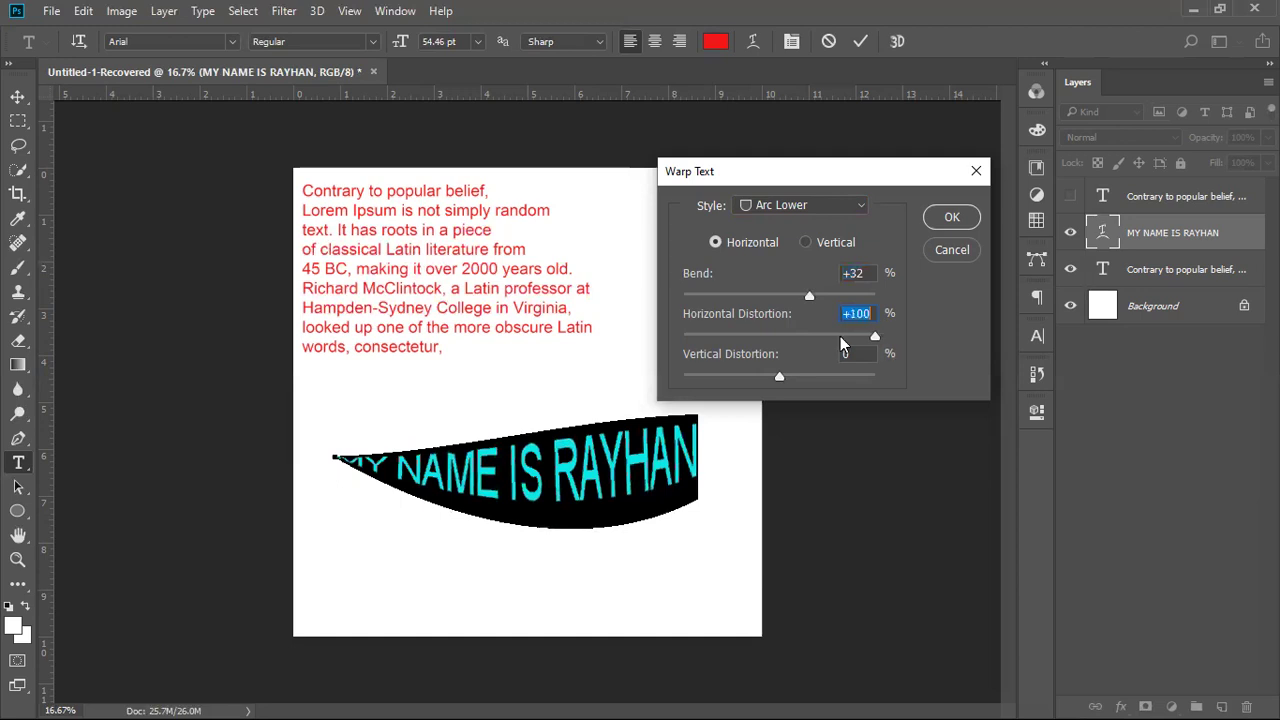
left_click(788, 339)
left_click_drag(781, 386, 820, 378)
left_click(952, 217)
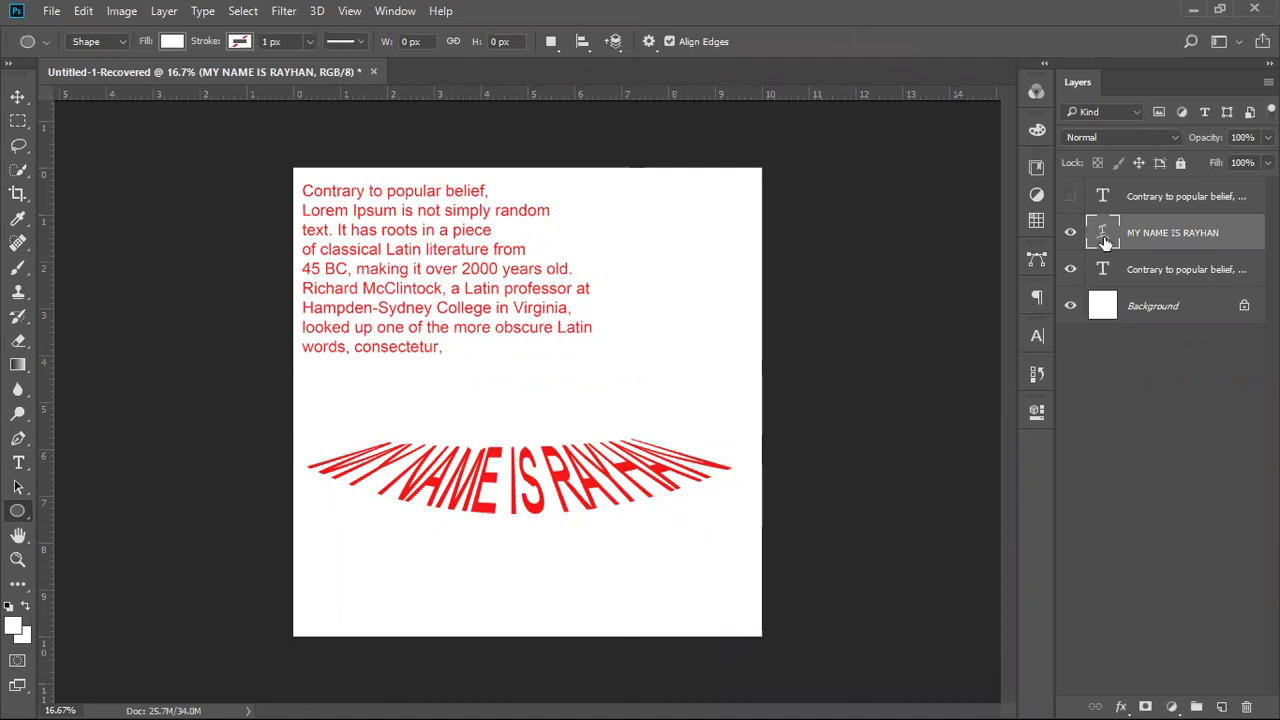
Reopen the warp settings of the name line and change the style to Arch.
double_click(1104, 236)
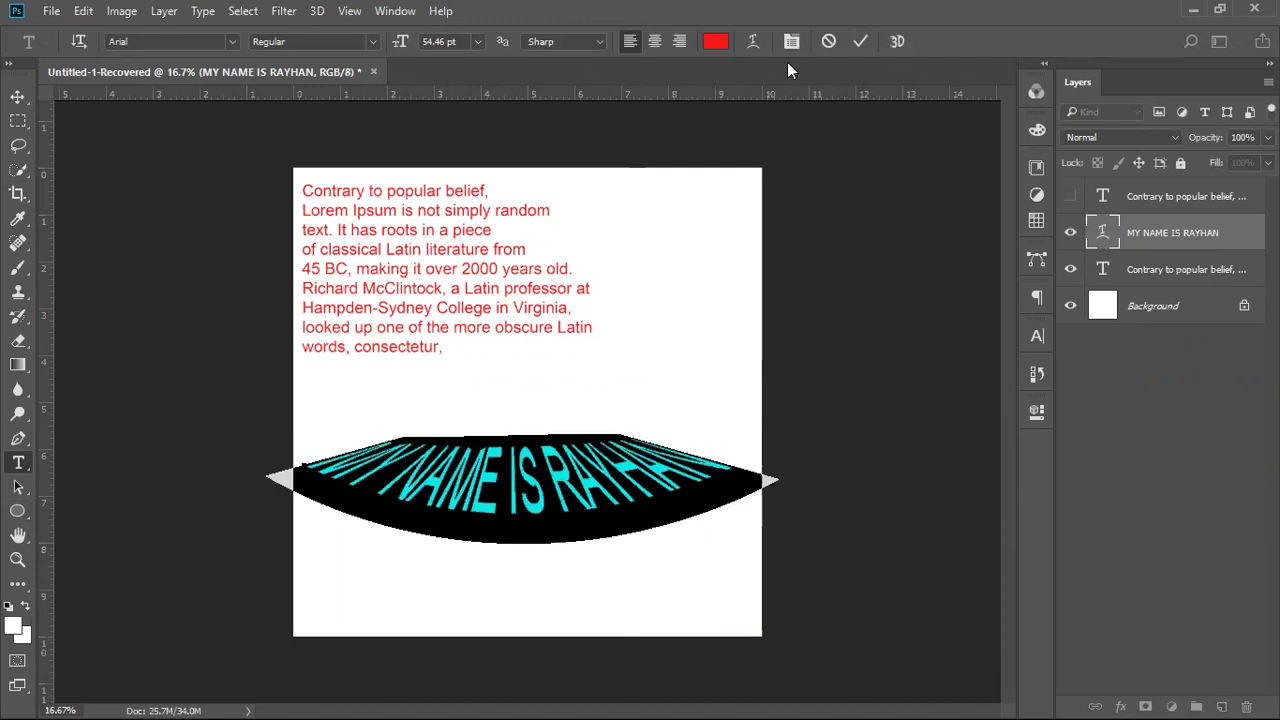
left_click(753, 39)
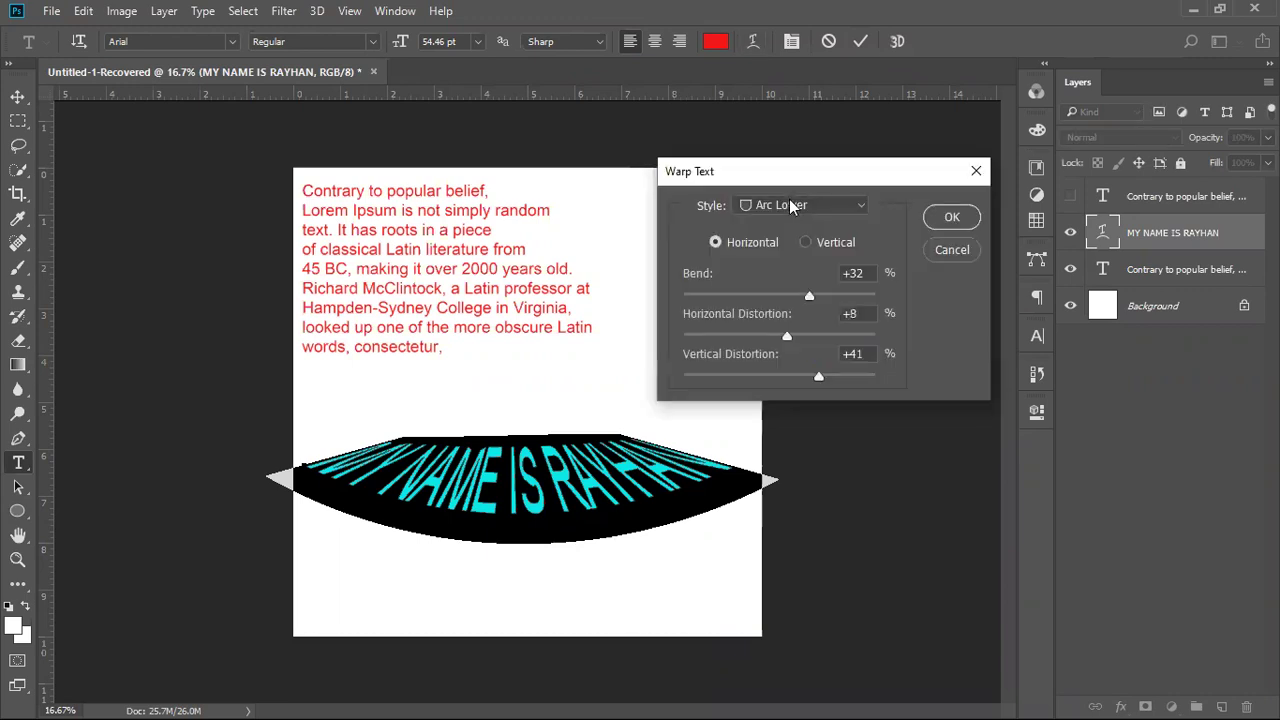
left_click(790, 205)
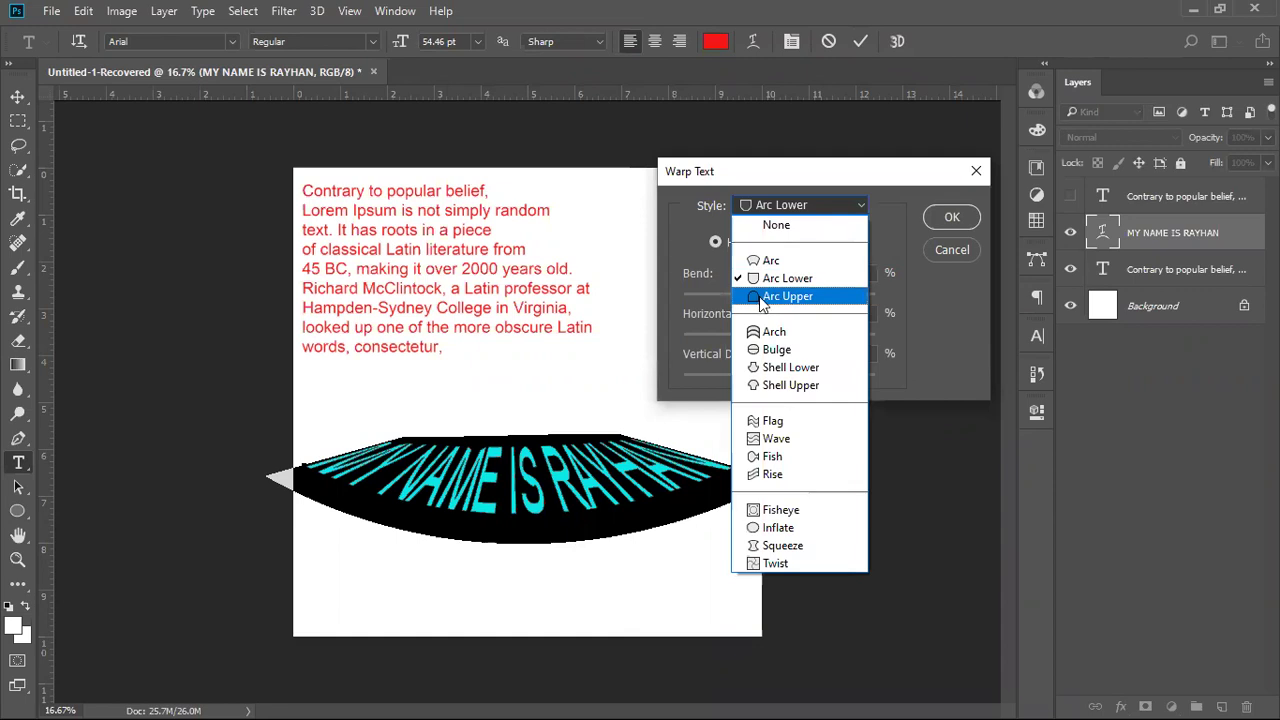
left_click(775, 334)
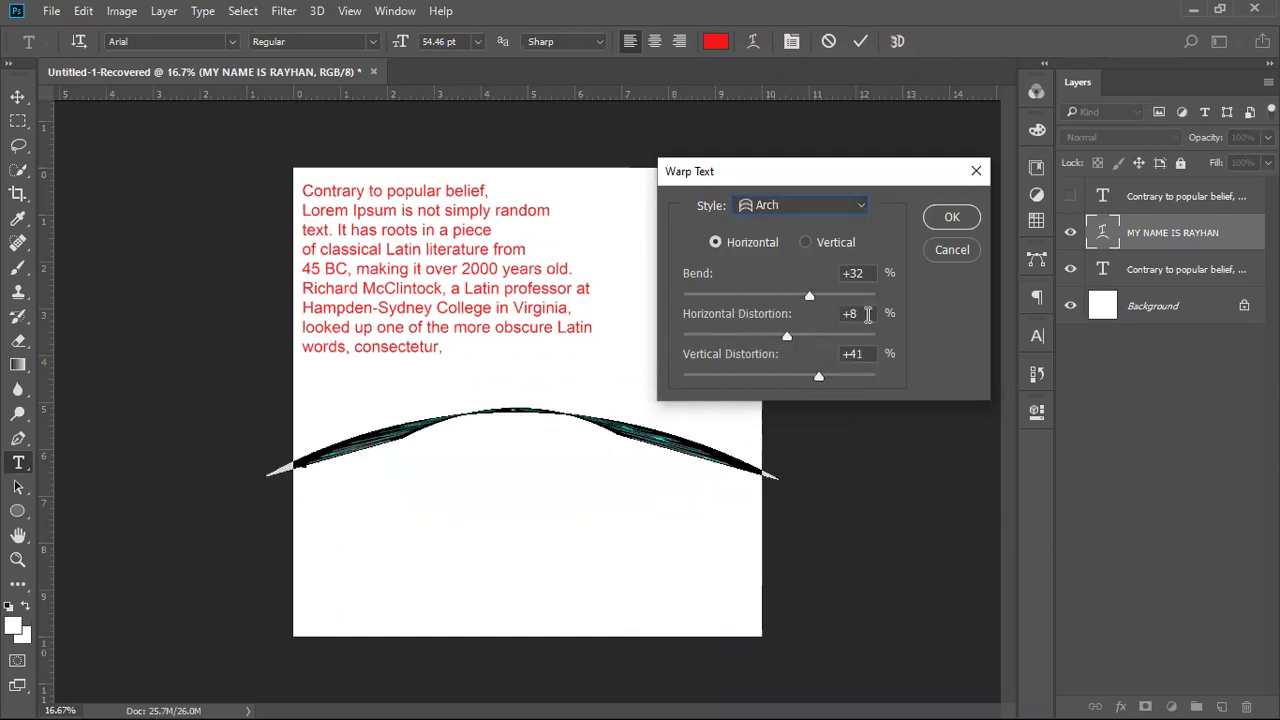
Reset both the horizontal and vertical distortion of the Arch warp to 0%.
key("Tab")
key("Tab")
key("Tab")
type("0")
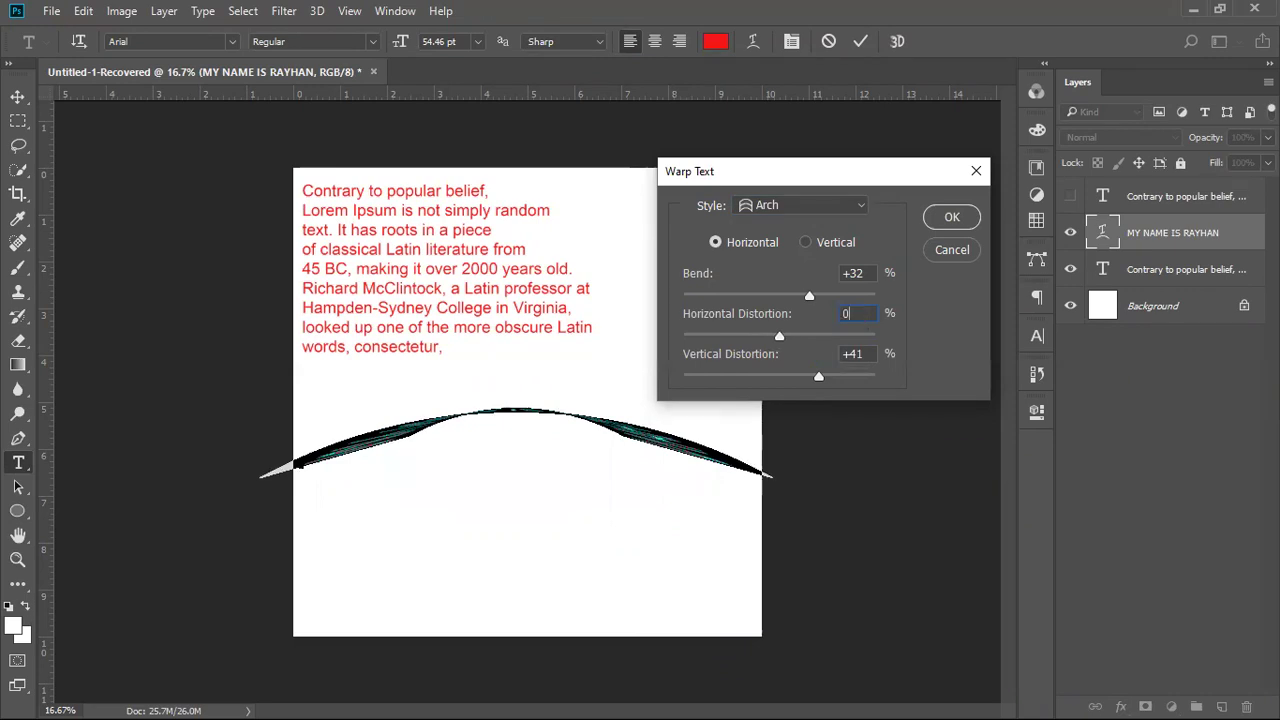
key("Tab")
type("0")
Try the Arch warp with a +63% bend, reduce the bend to +36% and switch the style to Bulge.
left_click_drag(813, 298, 838, 300)
key("Up")
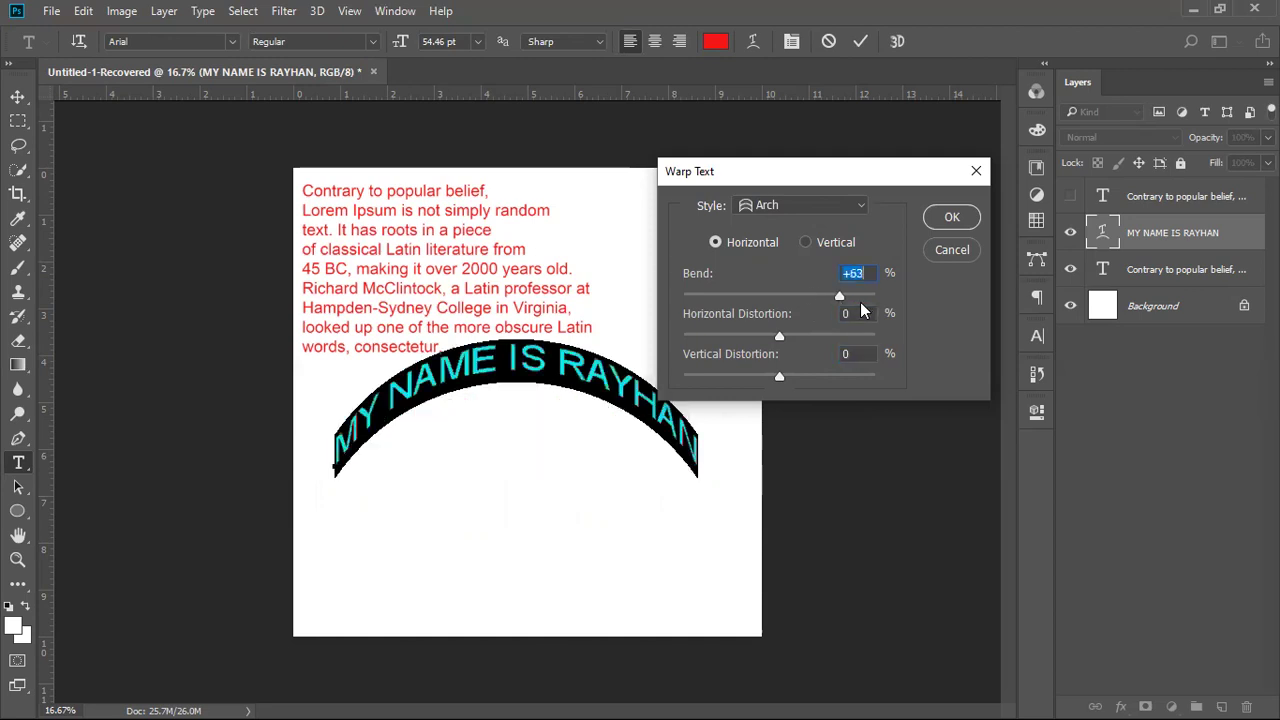
left_click(814, 205)
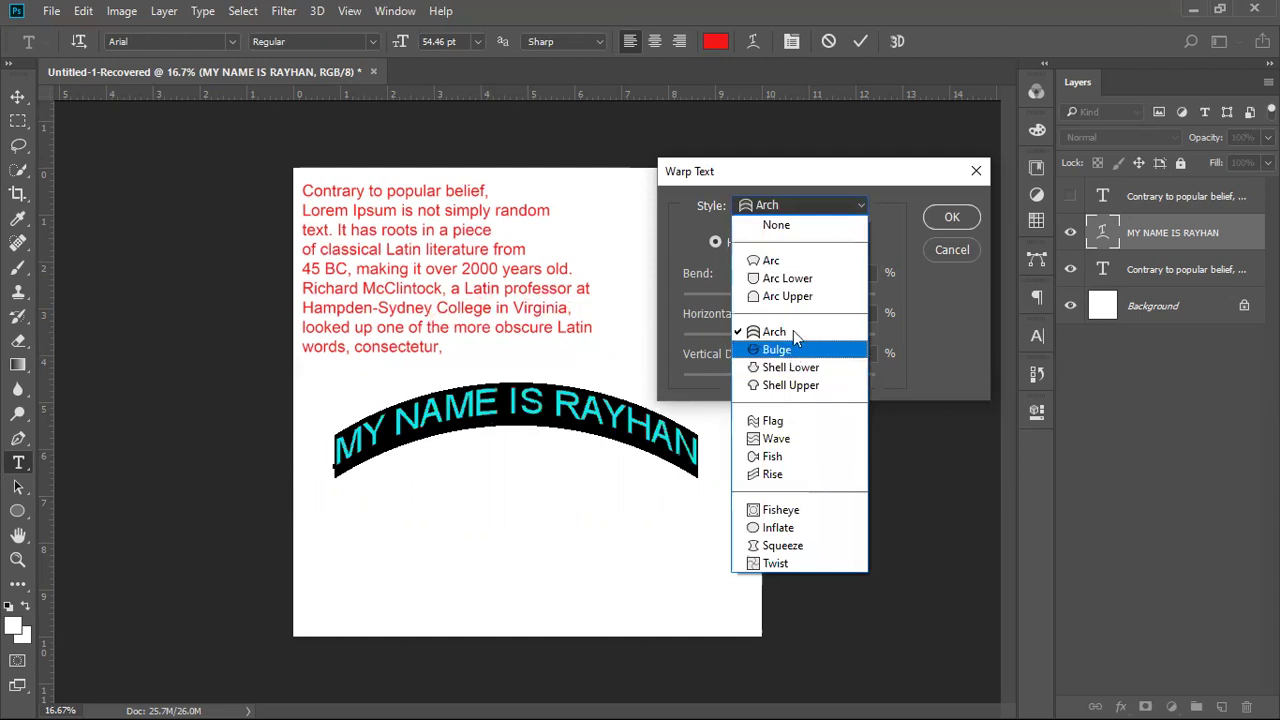
key("Return")
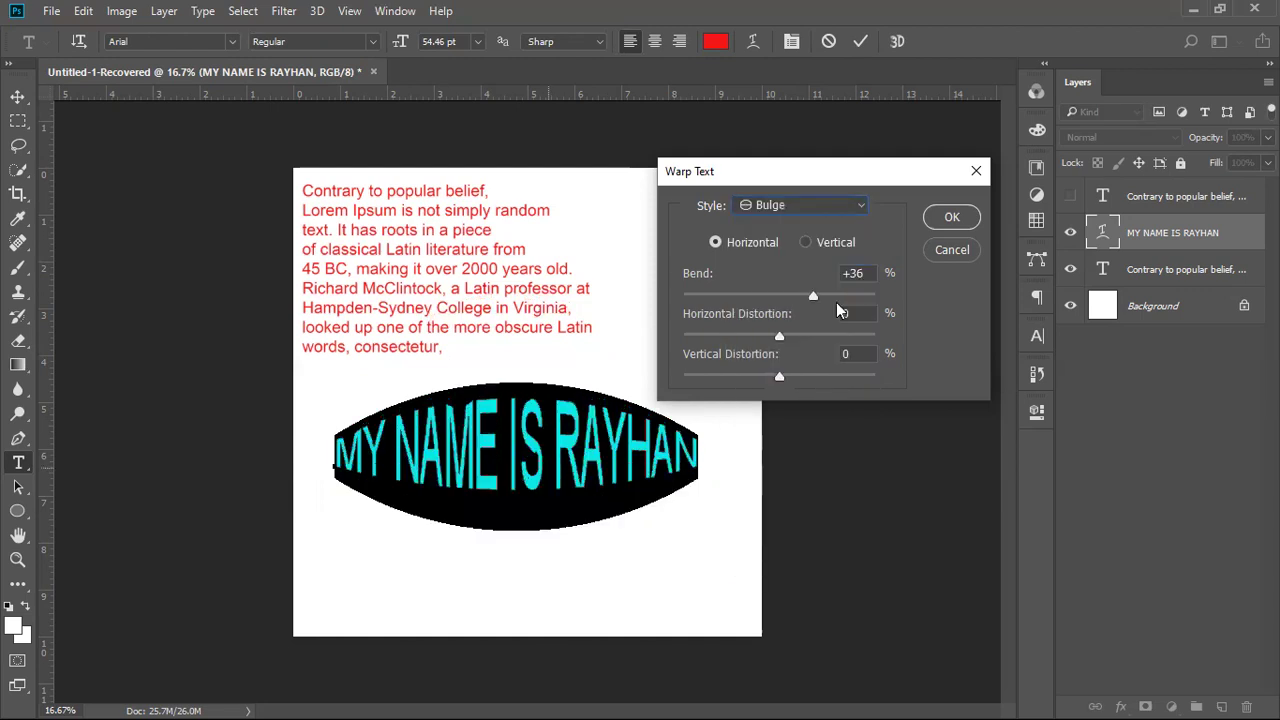
Change the name line's warp style to Shell Lower and set its bend to +51%.
left_click(810, 206)
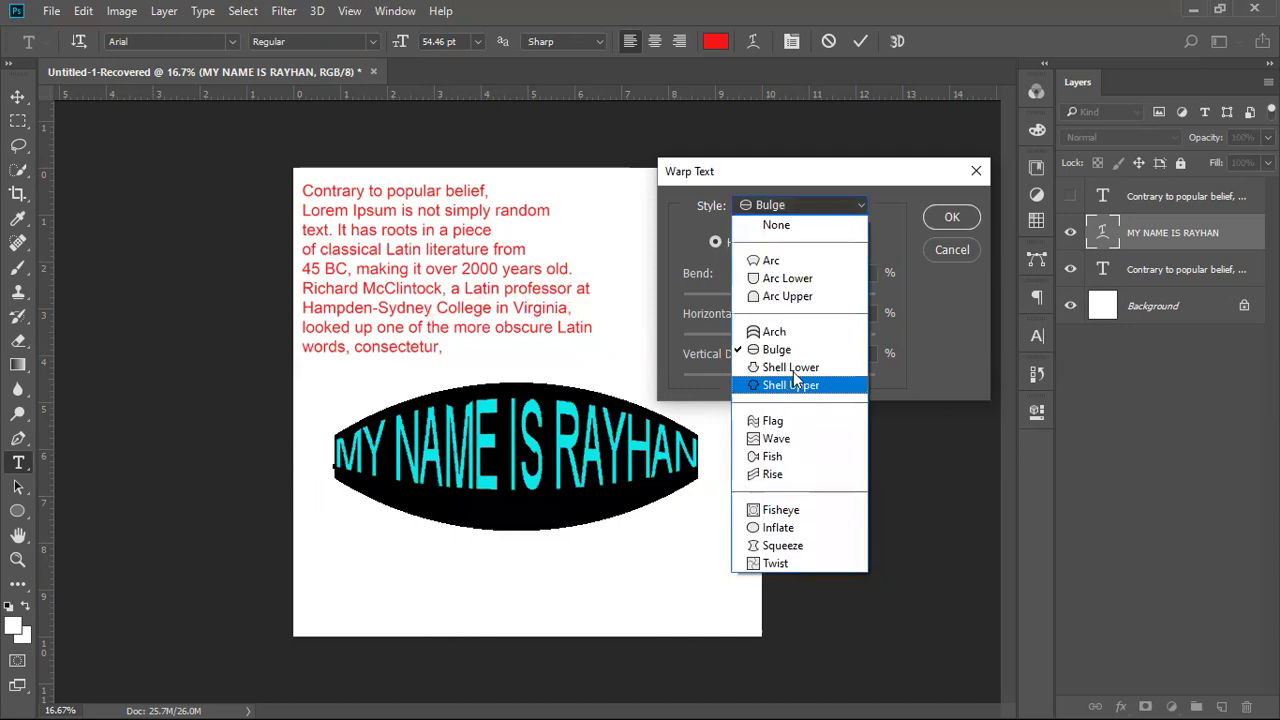
left_click(796, 368)
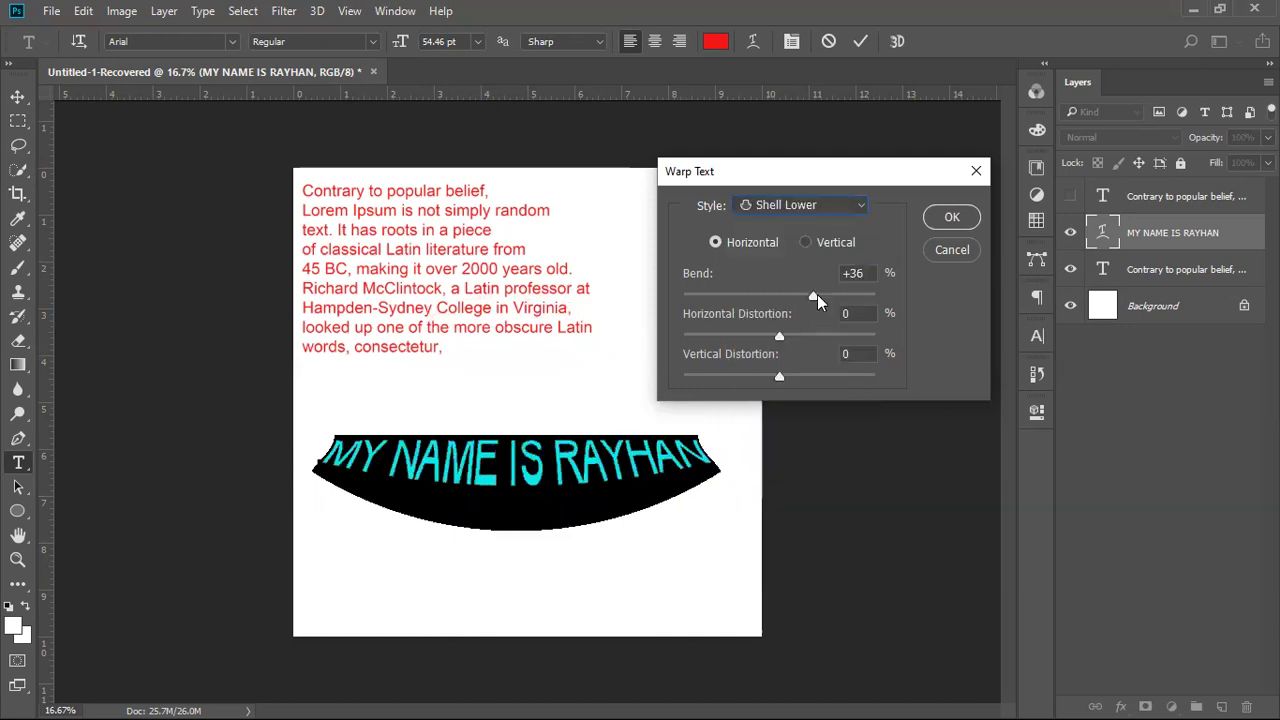
left_click_drag(838, 304, 828, 302)
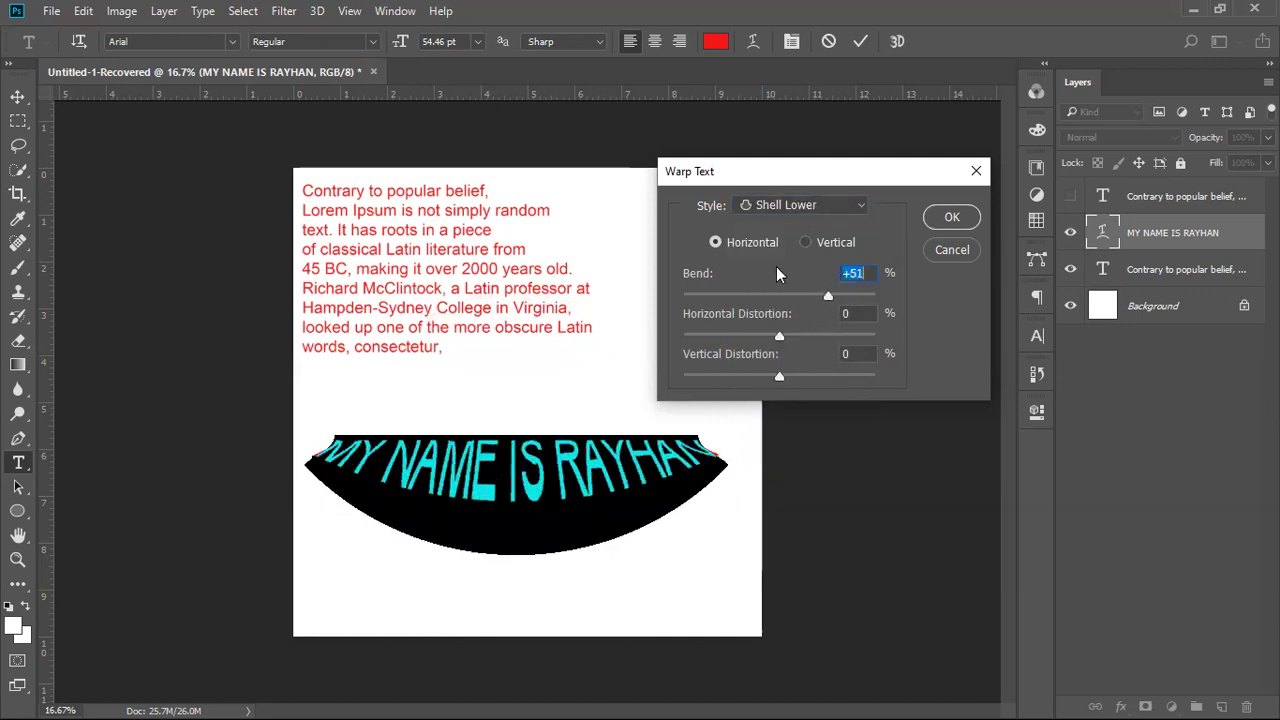
Try the Wave warp style with a +100% bend on the name line, then cancel the warp changes.
key("alt+Down")
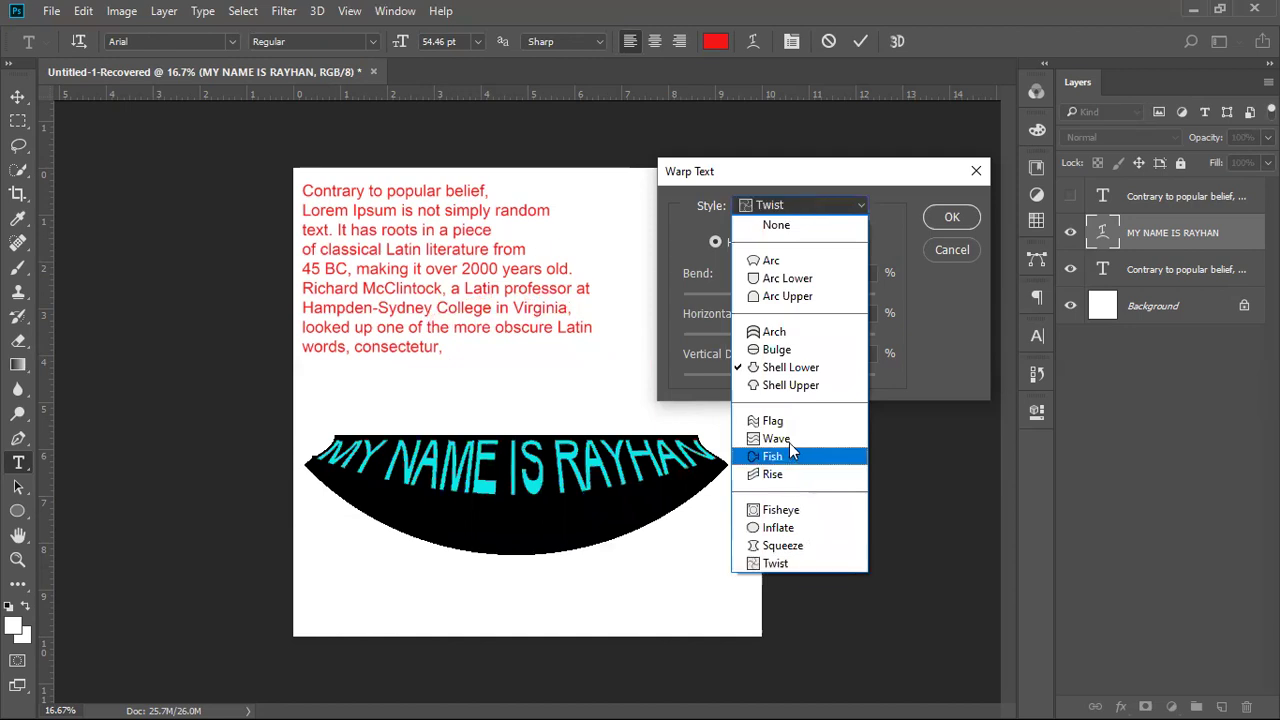
left_click(790, 443)
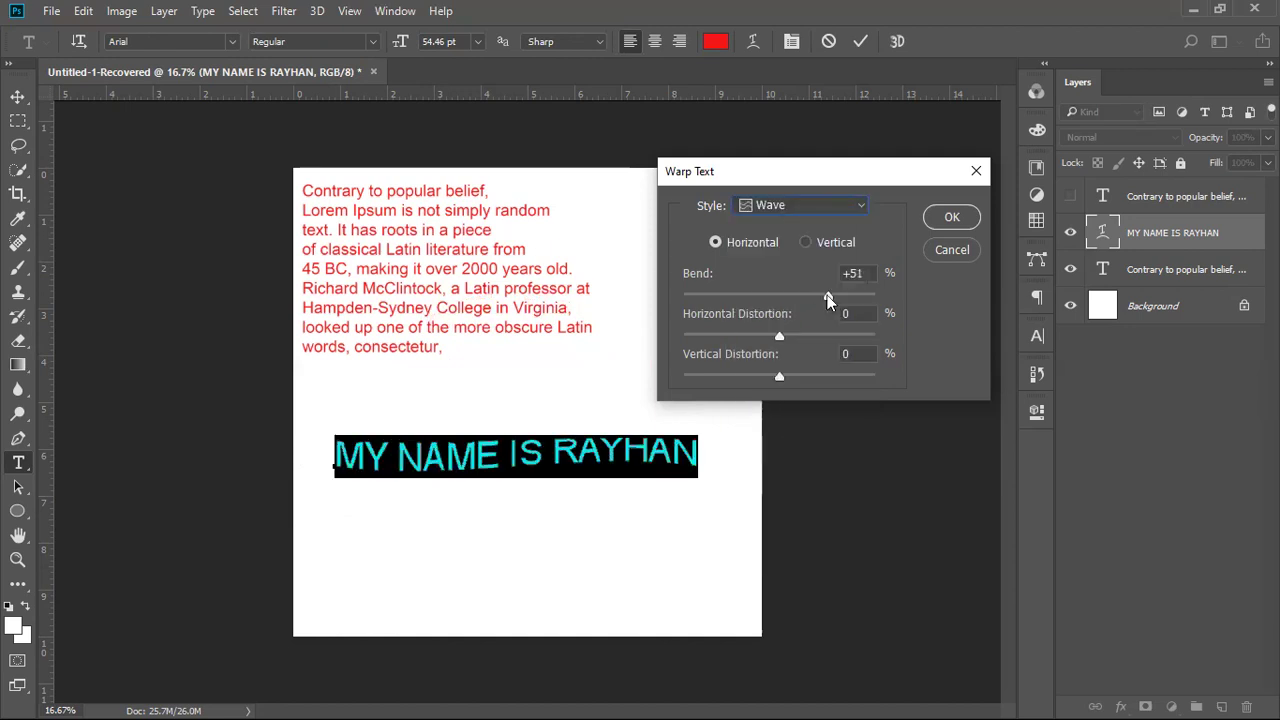
left_click(860, 304)
key("shift+Up")
key("shift+Up")
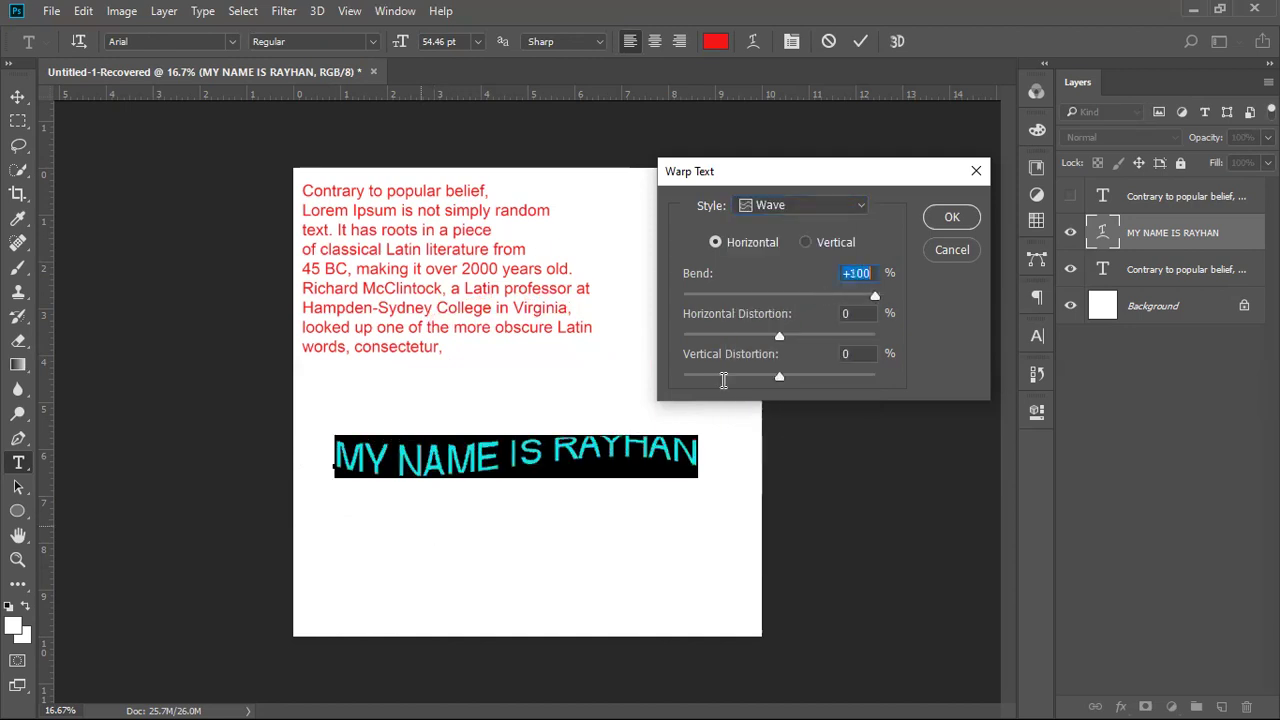
left_click(952, 251)
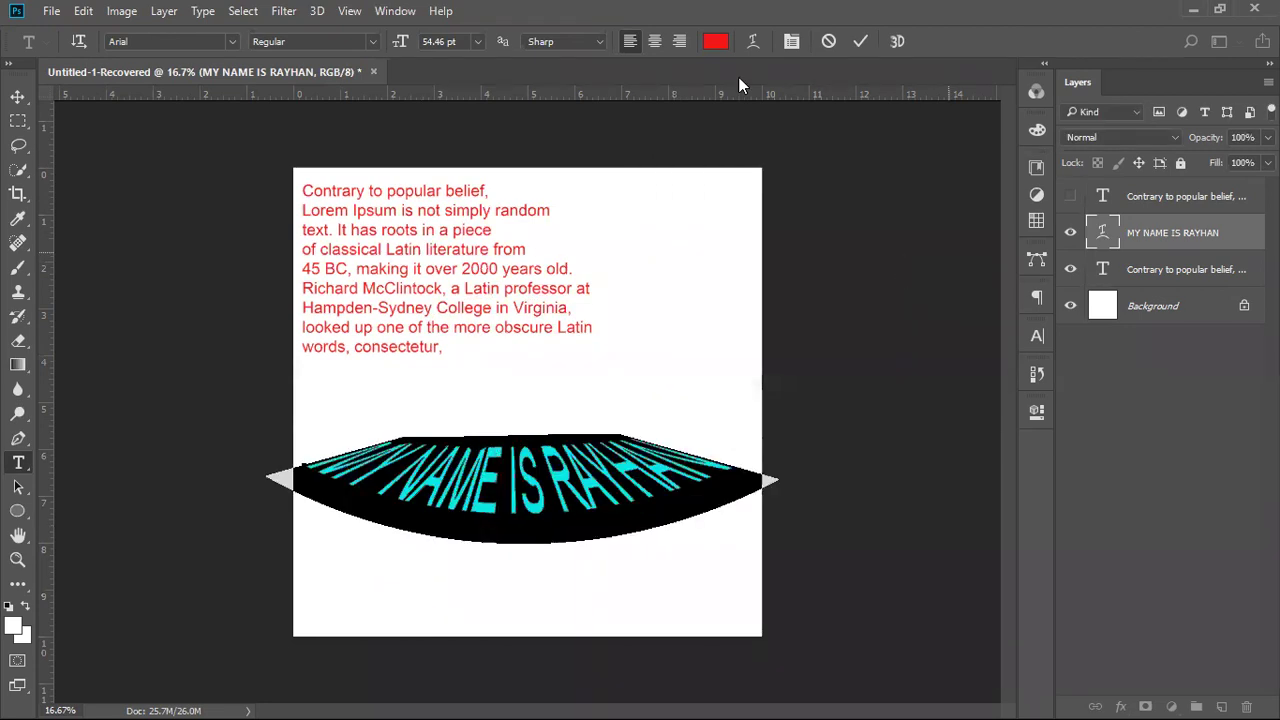
Leave text editing and delete the warped name line's layer.
key("Escape")
key("u")
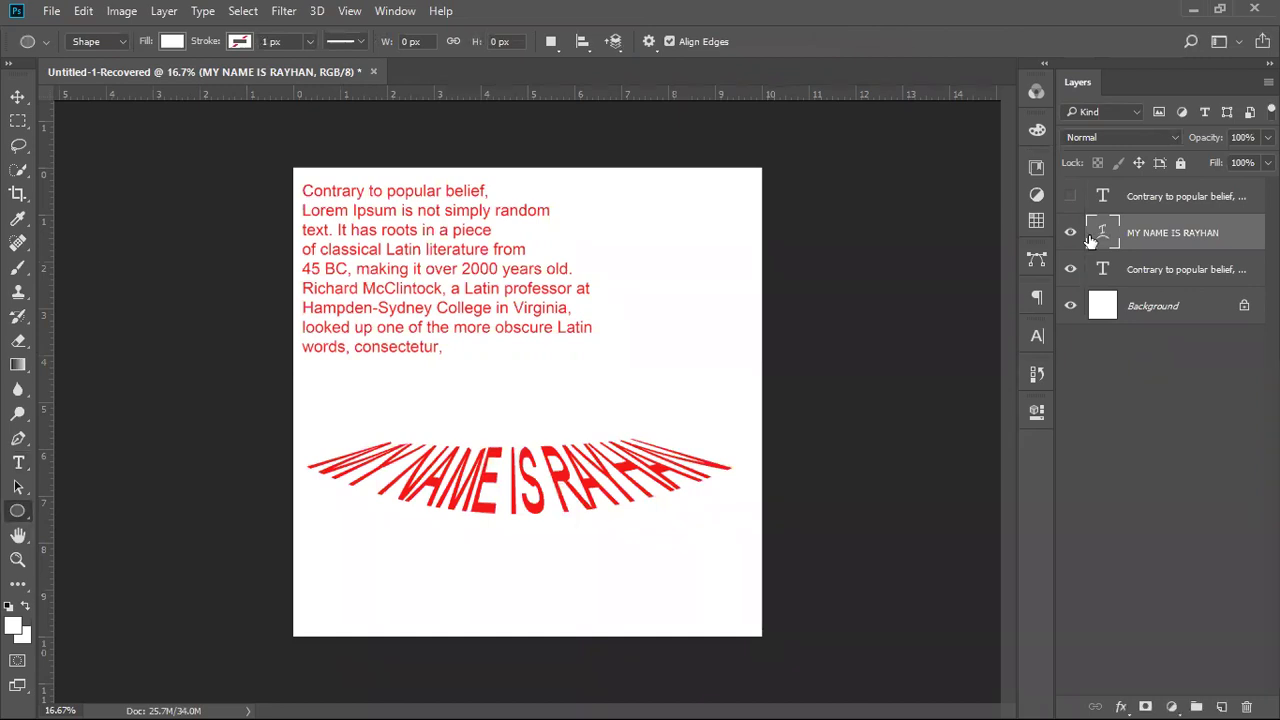
key("Delete")
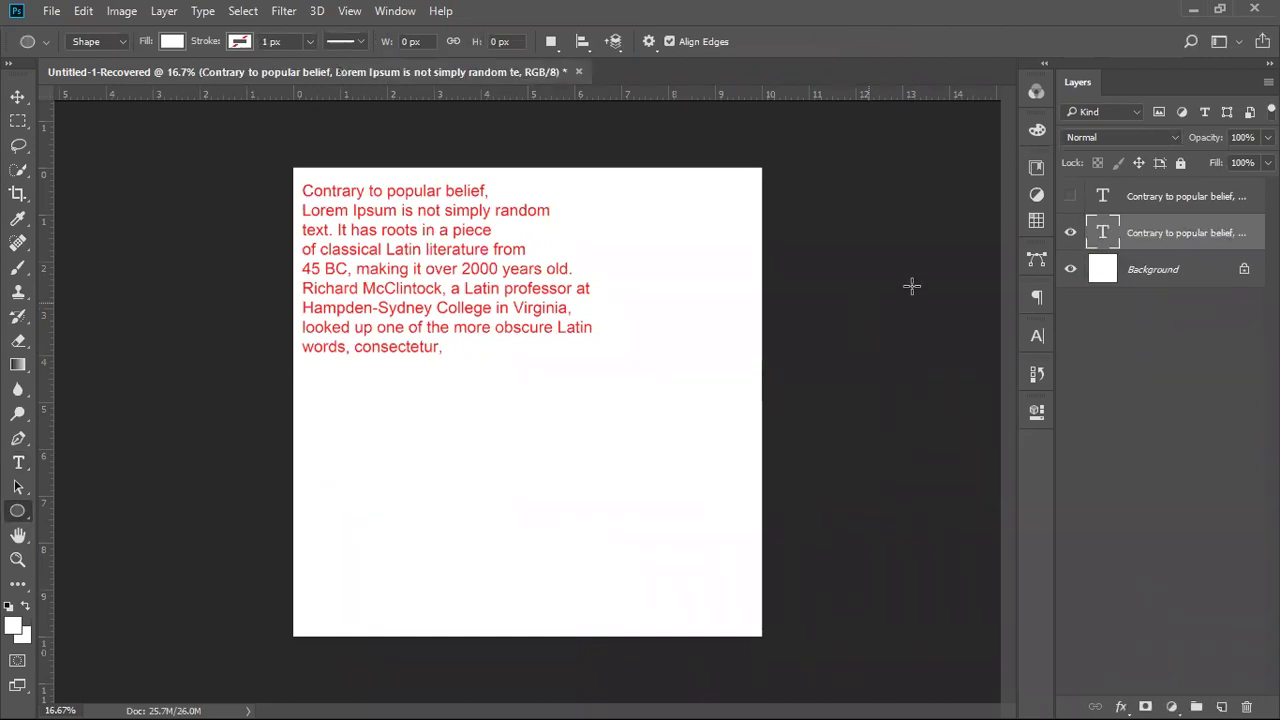
Switch to the Chrome browser and search Google Images for "simple flyer design" in a new tab.
left_click(1191, 14)
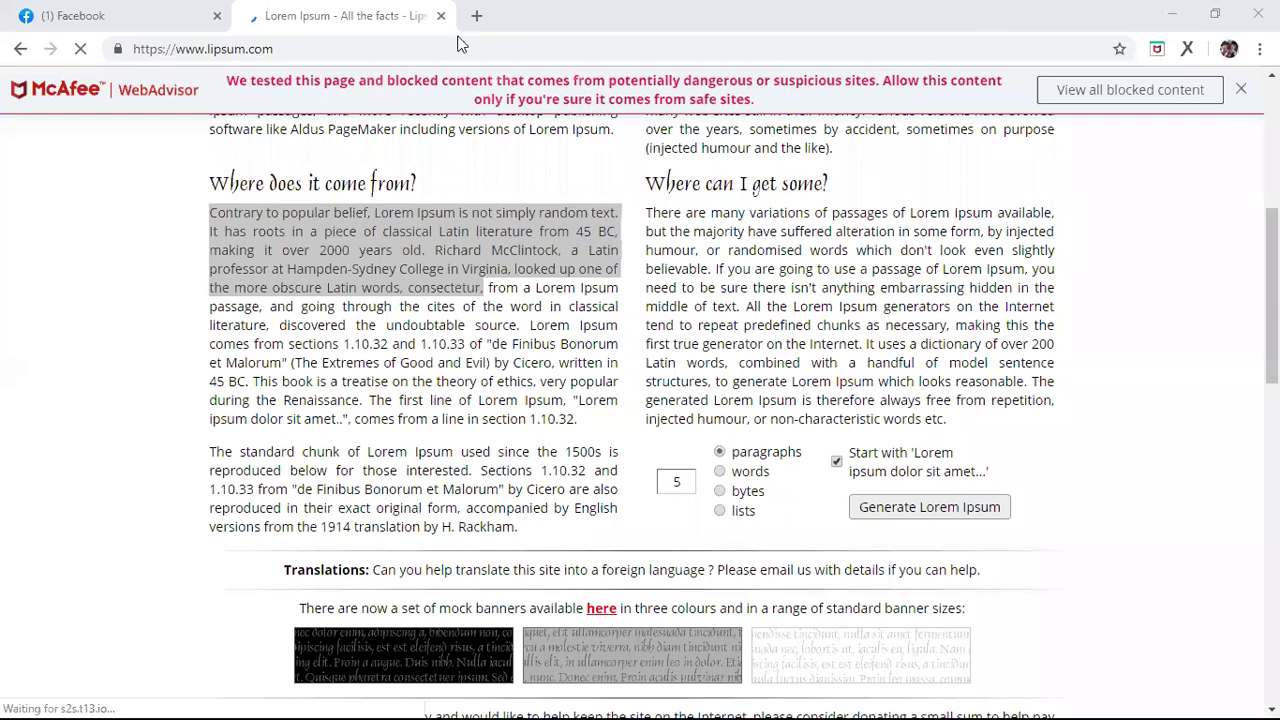
left_click(330, 15)
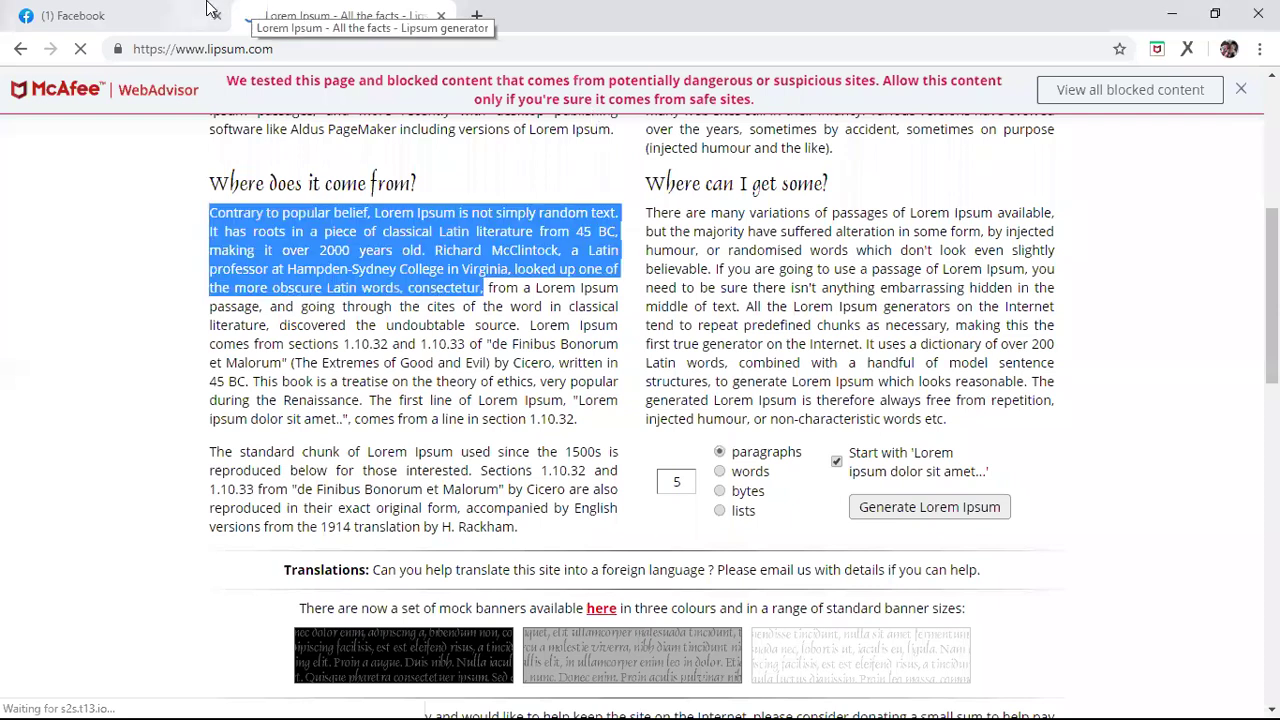
left_click(477, 17)
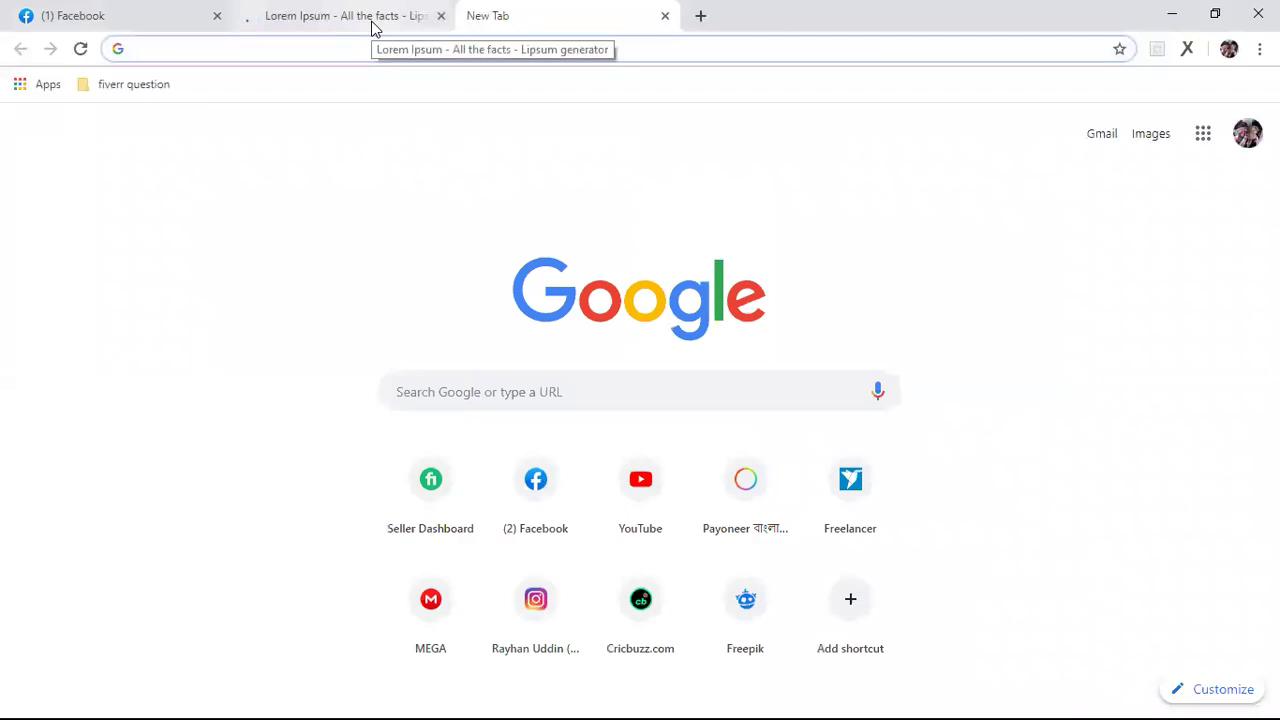
type("simple")
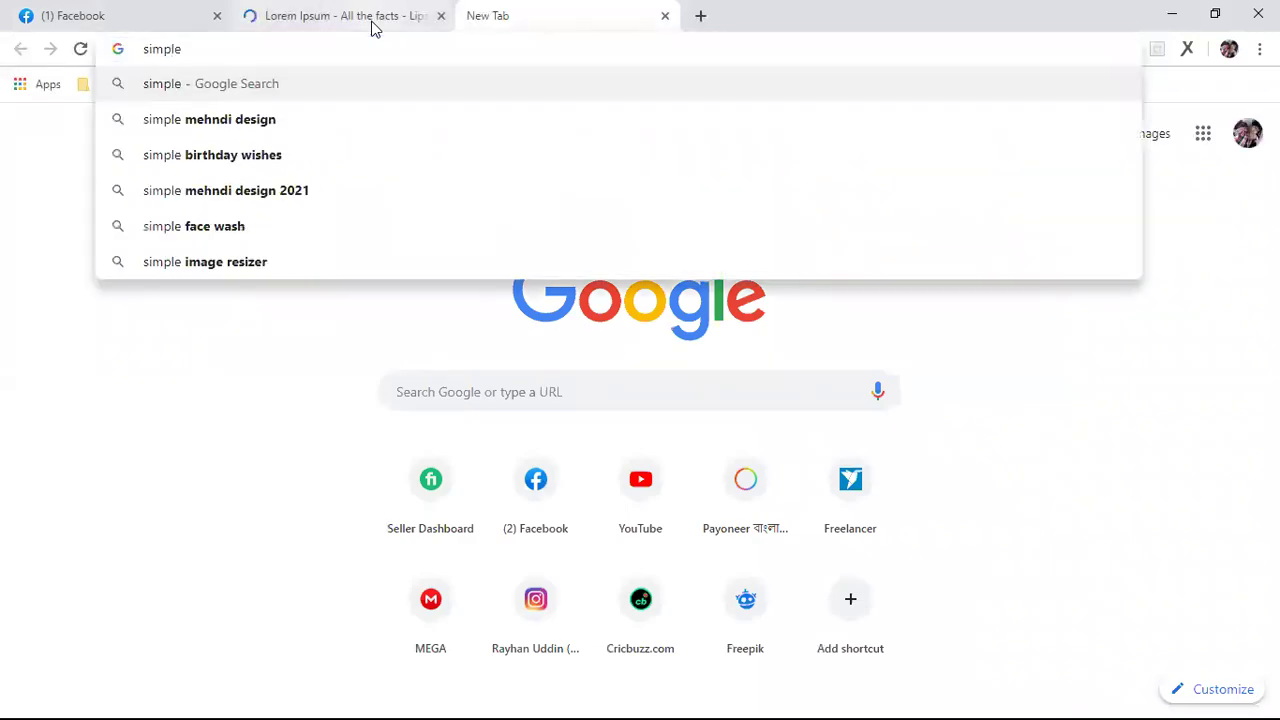
type(" flyere")
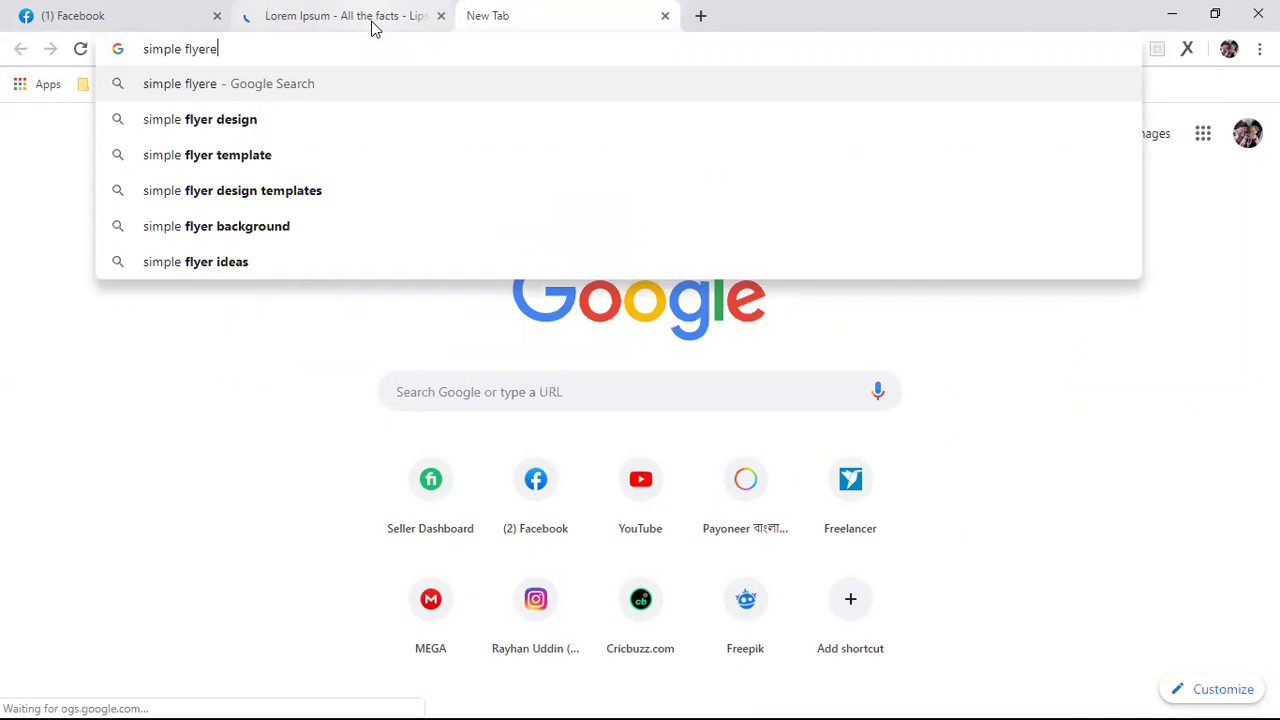
key("BackSpace")
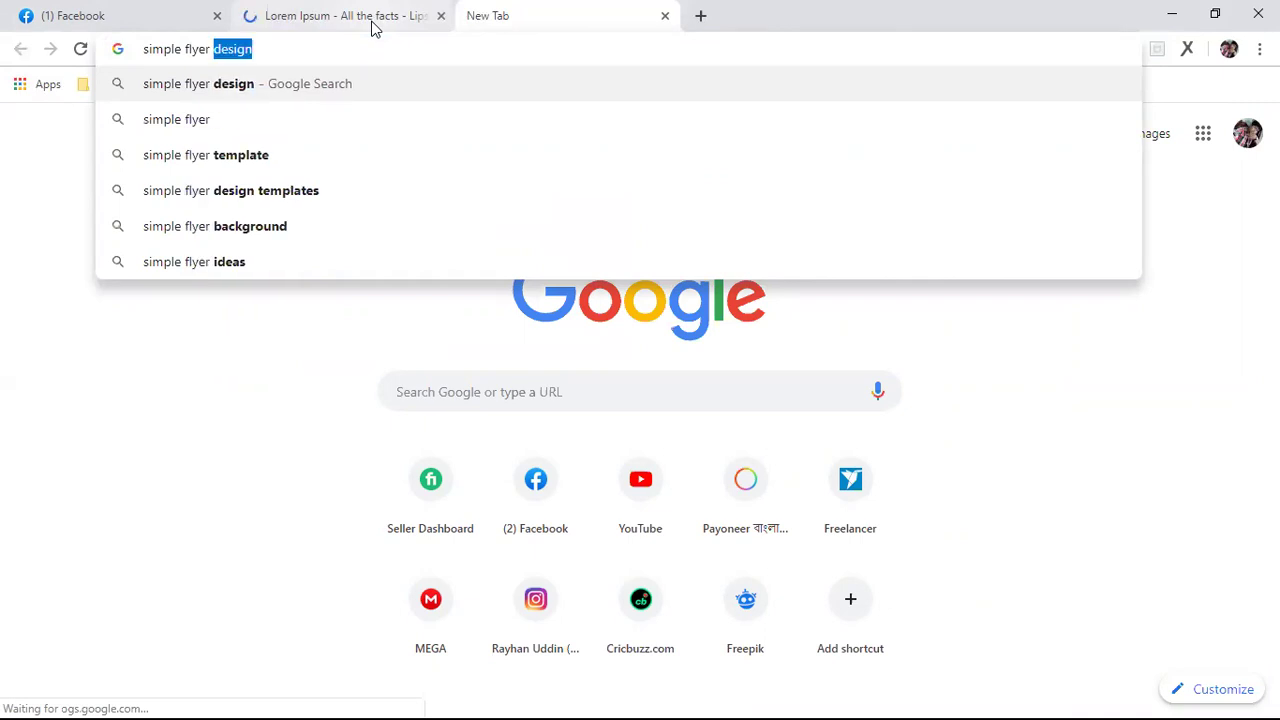
key("Return")
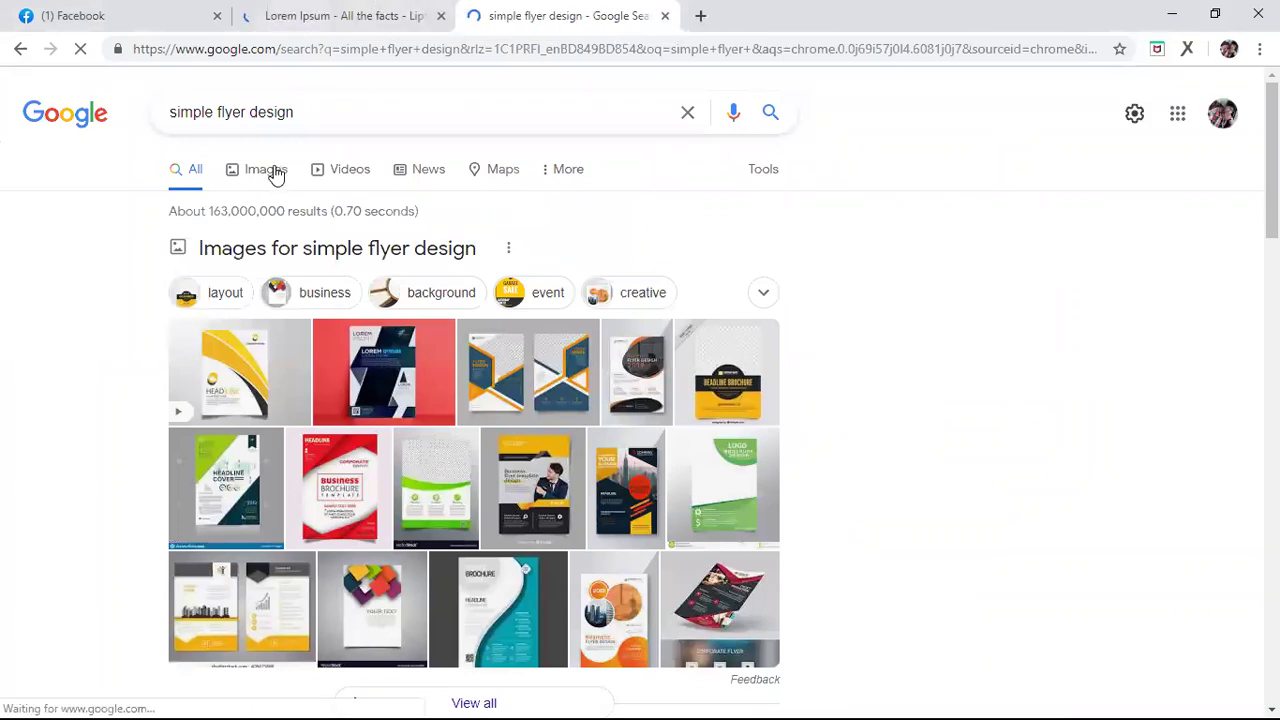
left_click(686, 242)
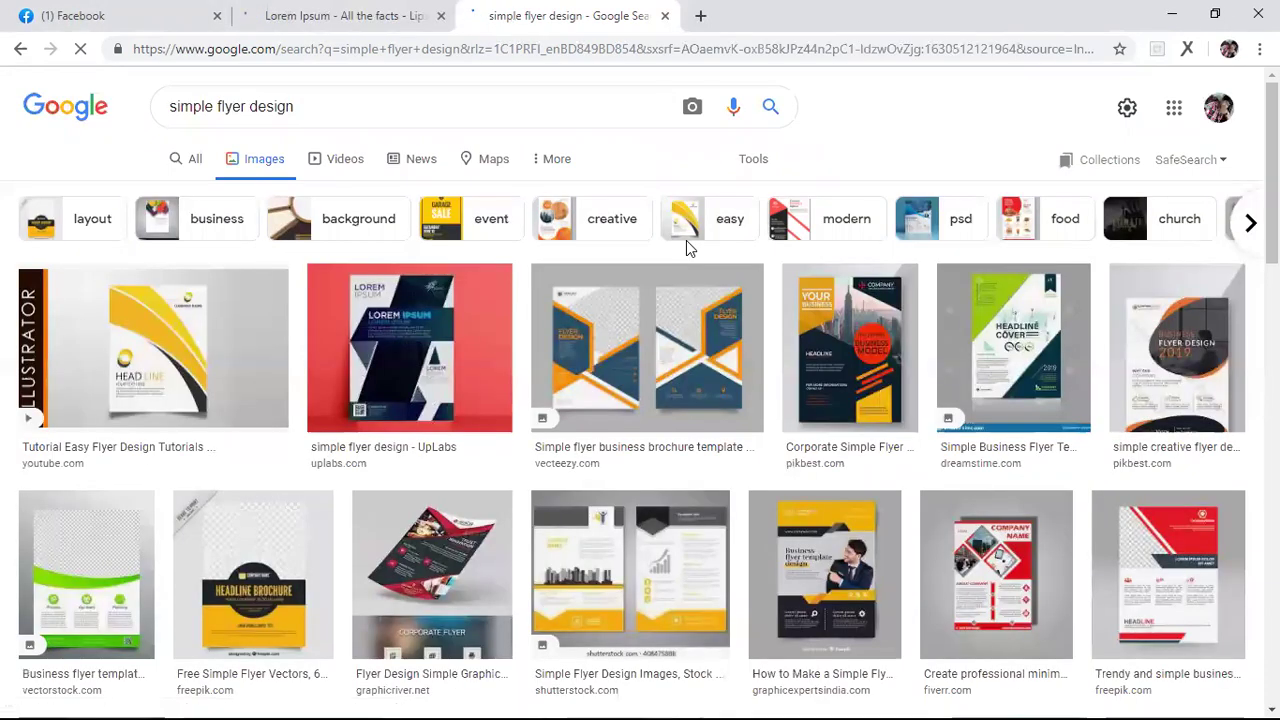
Open the yellow flyer from the YouTube result and save its image to the Desktop as maxresdefault.jpg.
scroll(686, 241, "down", 1)
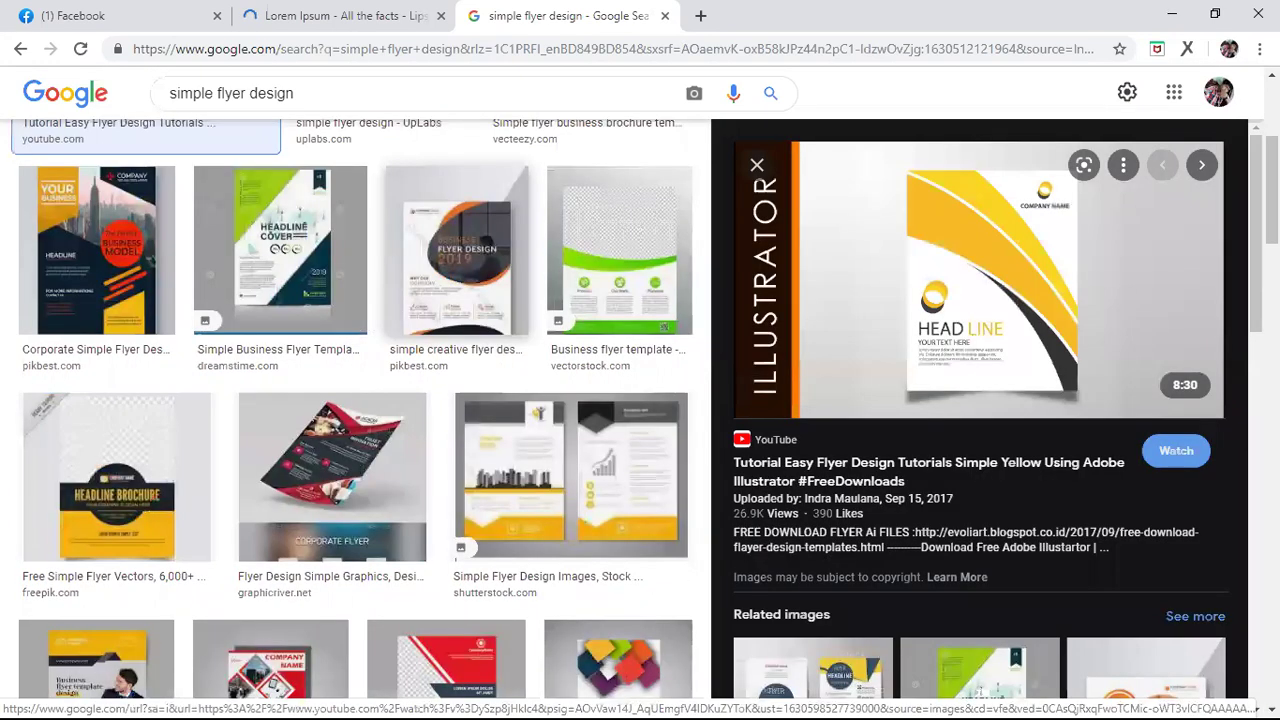
right_click(1065, 437)
left_click(1066, 440)
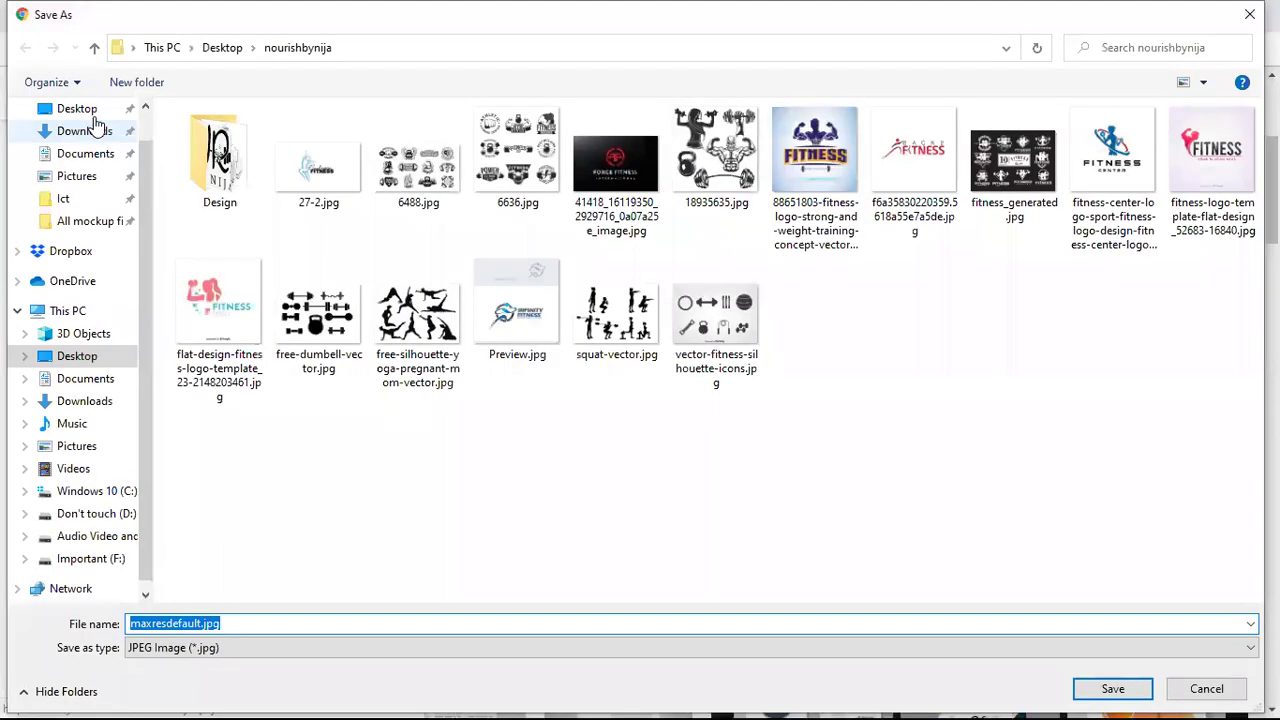
left_click(90, 110)
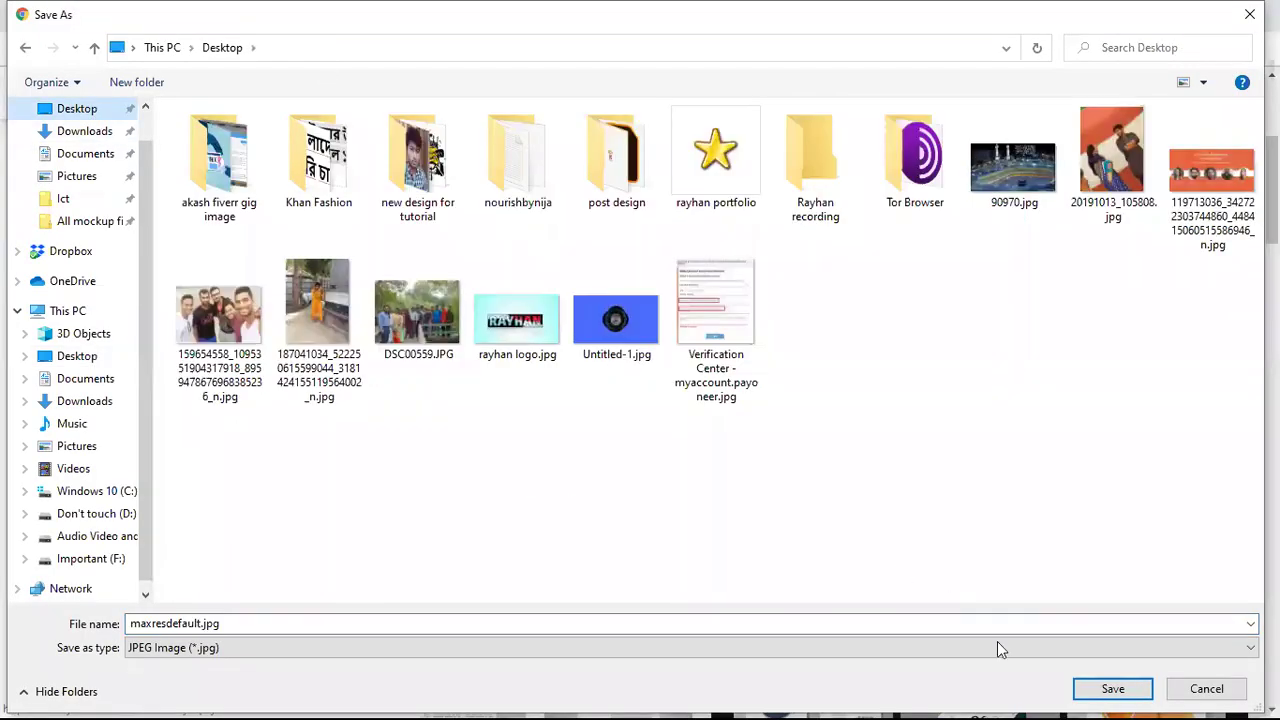
left_click(1110, 688)
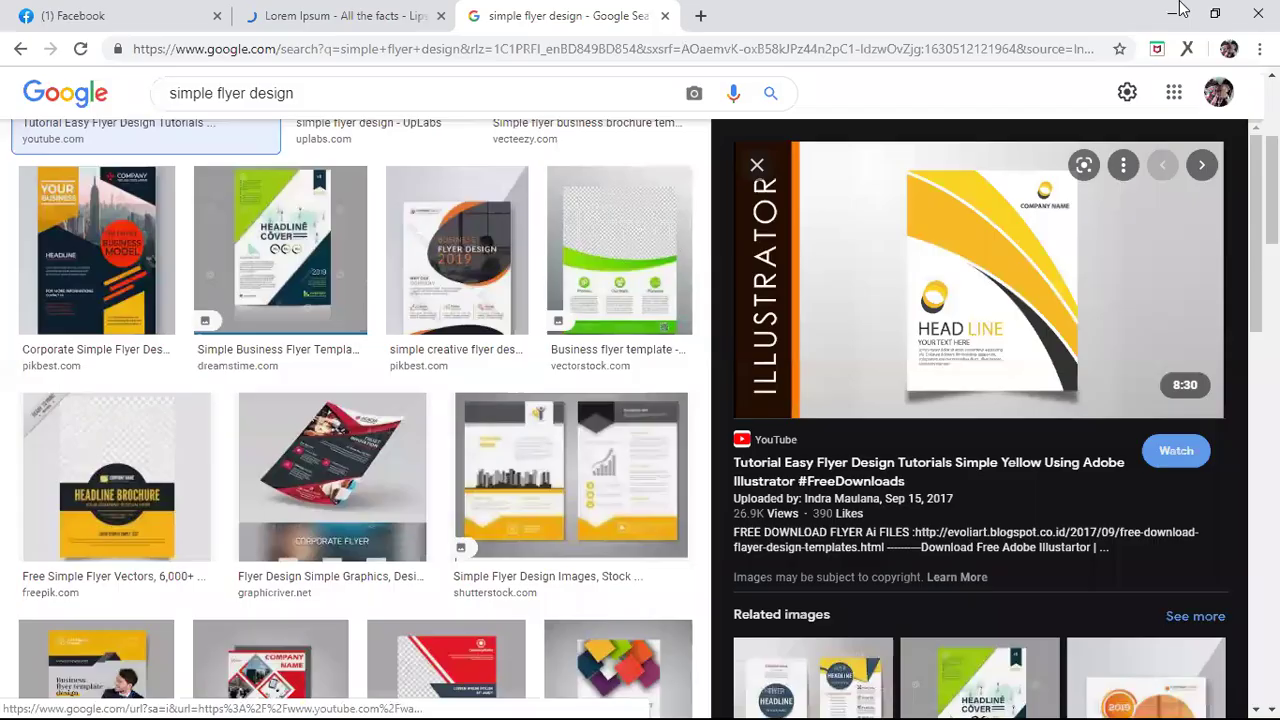
Return to Photoshop and create a new blank portrait document with a white background from the Print presets.
left_click(1170, 12)
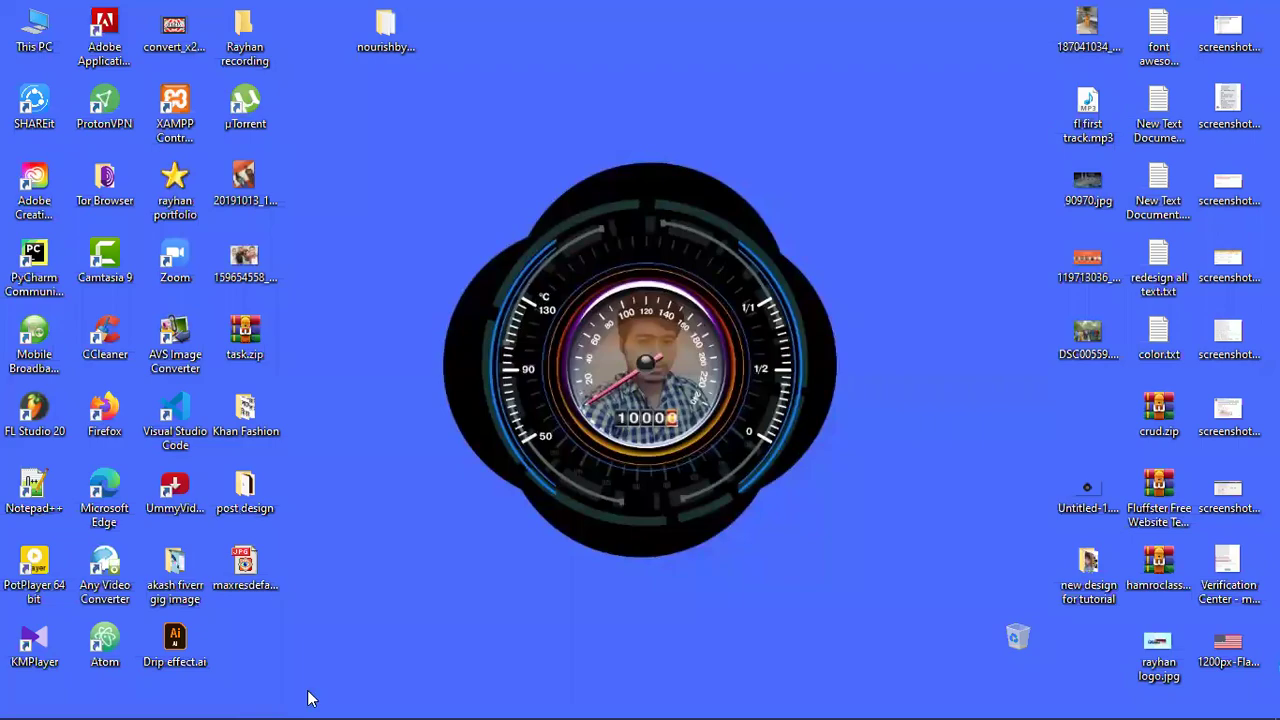
key("alt+Tab")
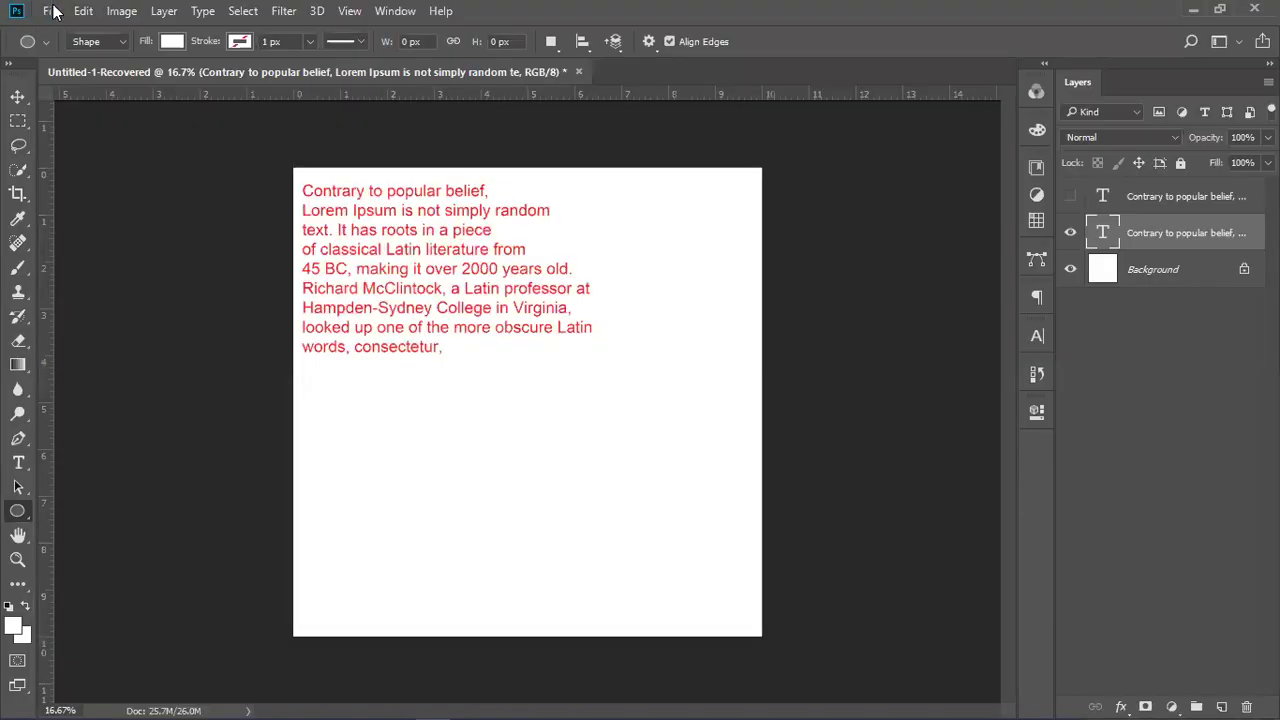
left_click(52, 11)
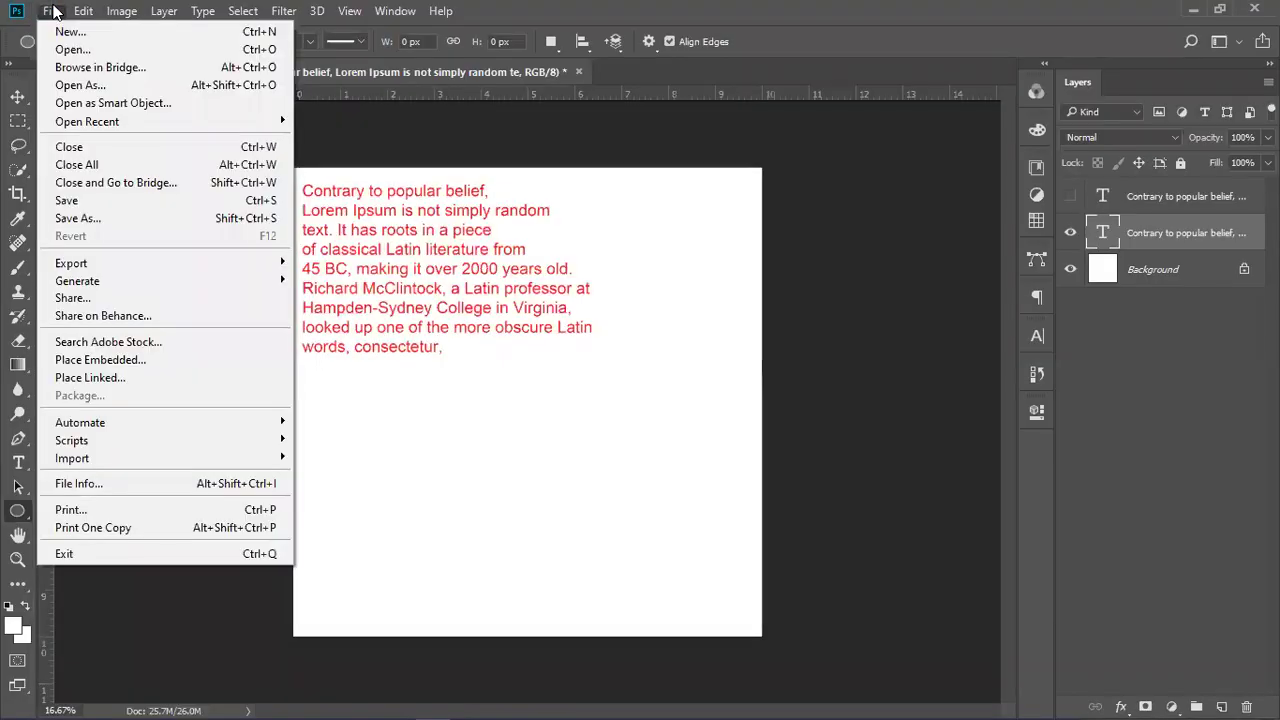
left_click(61, 32)
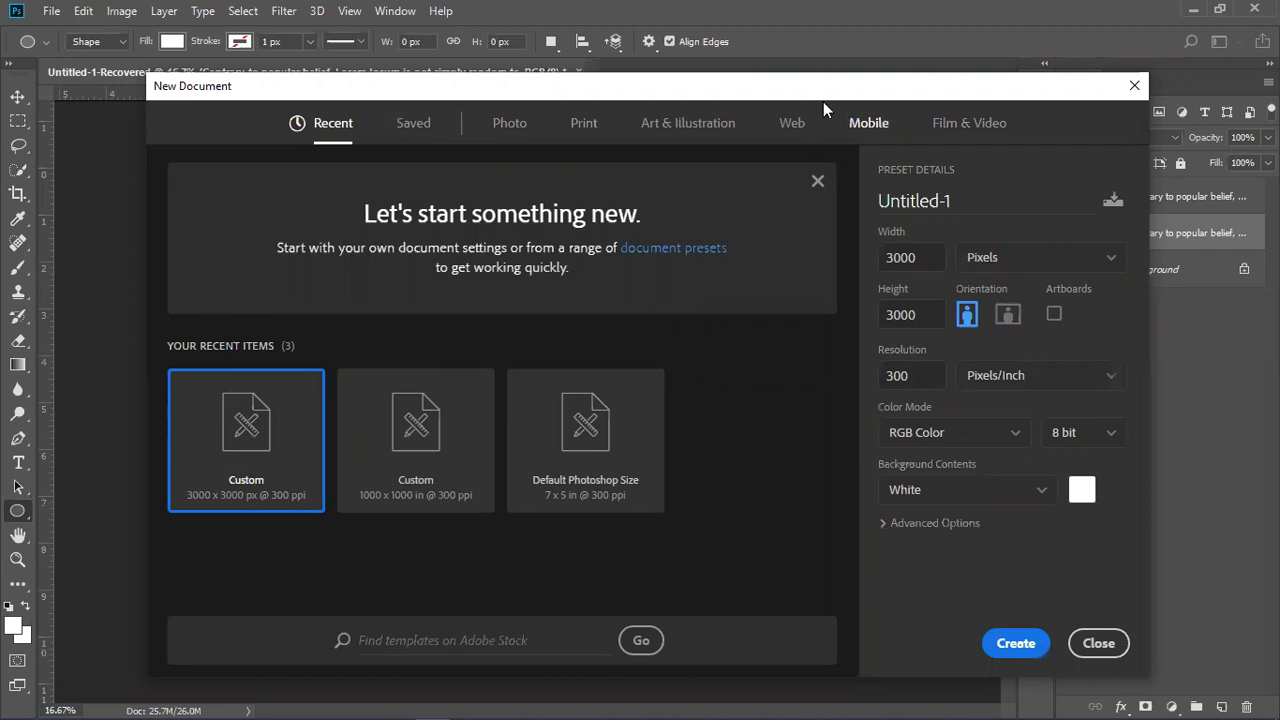
left_click(583, 126)
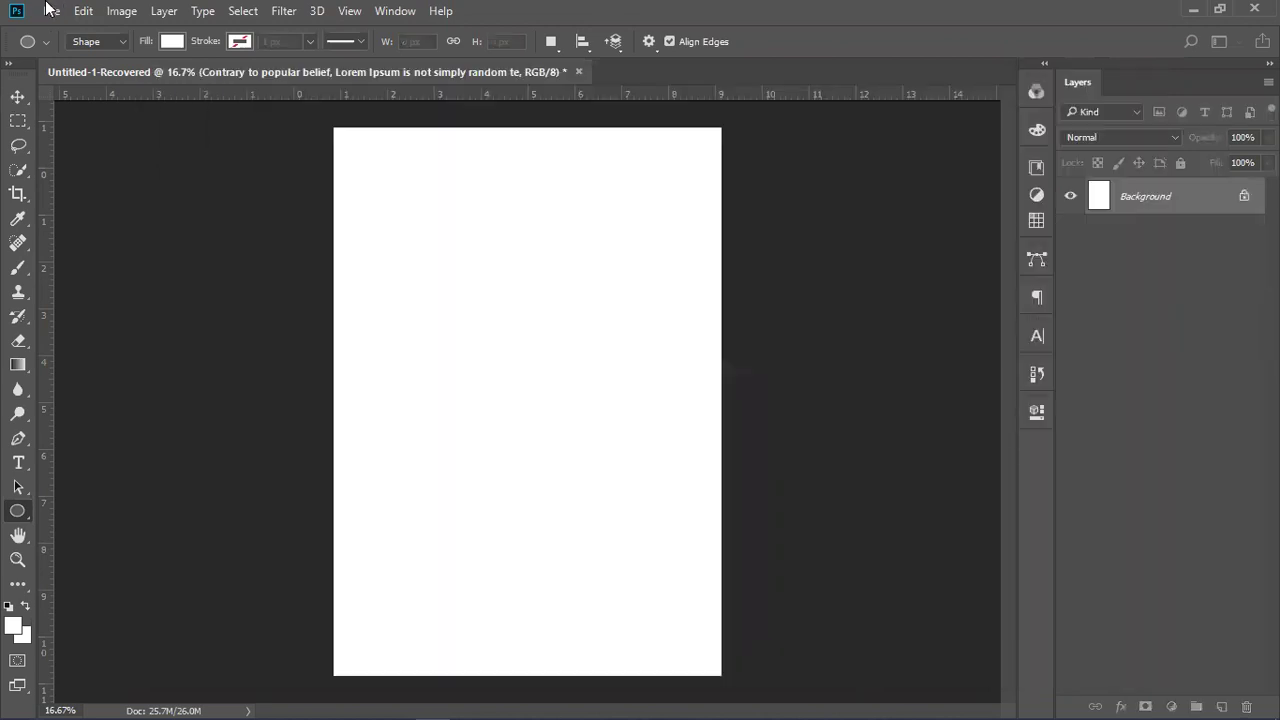
Place maxresdefault.jpg from the Desktop as an embedded image in the new document.
left_click(51, 10)
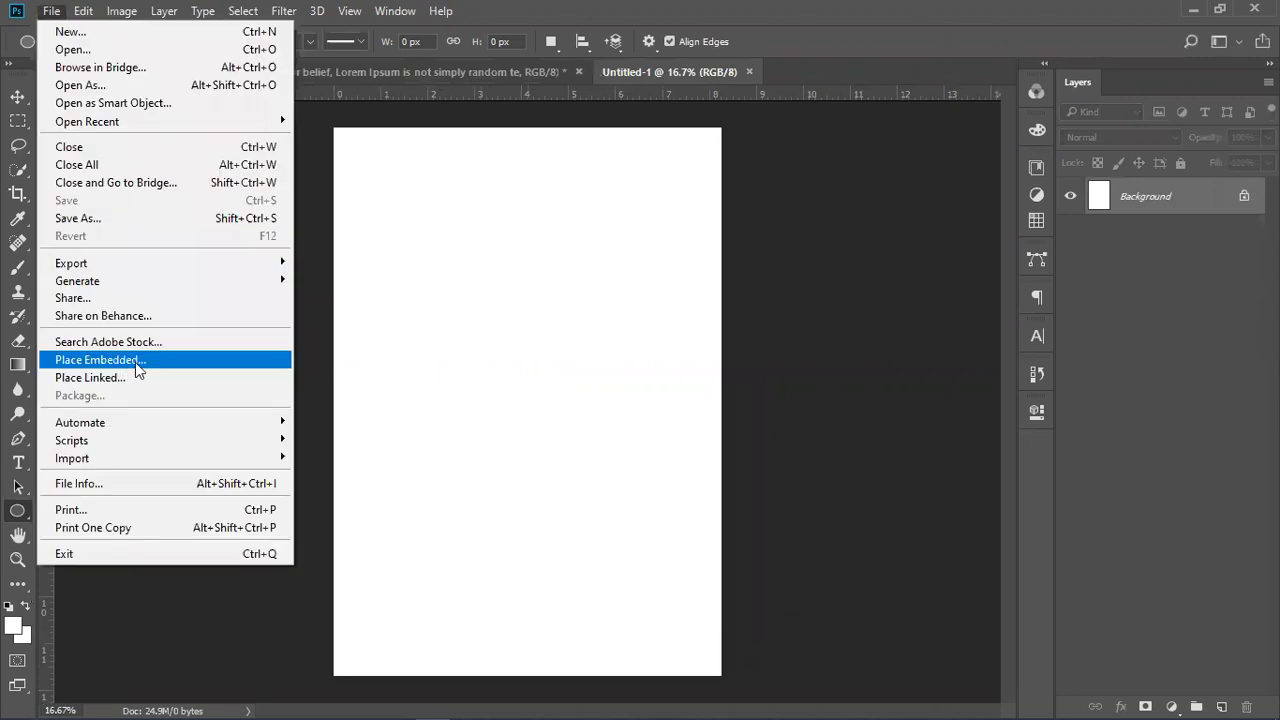
left_click(135, 362)
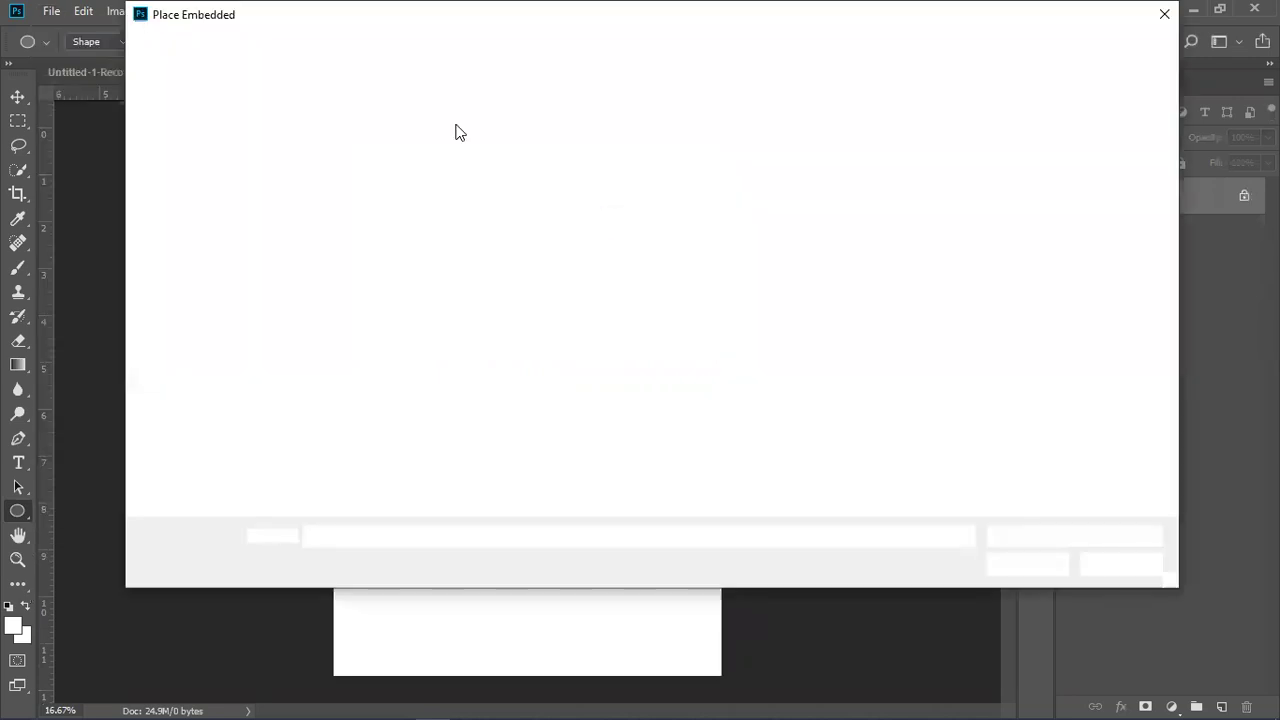
left_click(228, 289)
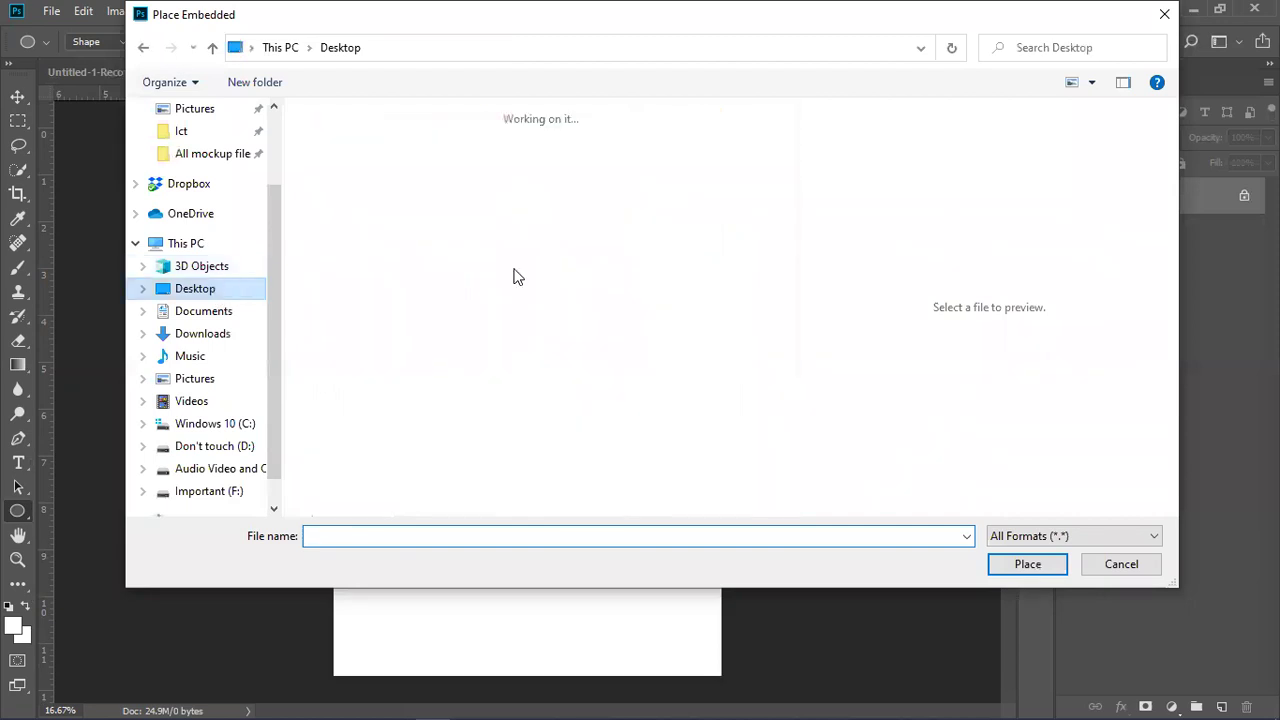
scroll(535, 282, "down", 5)
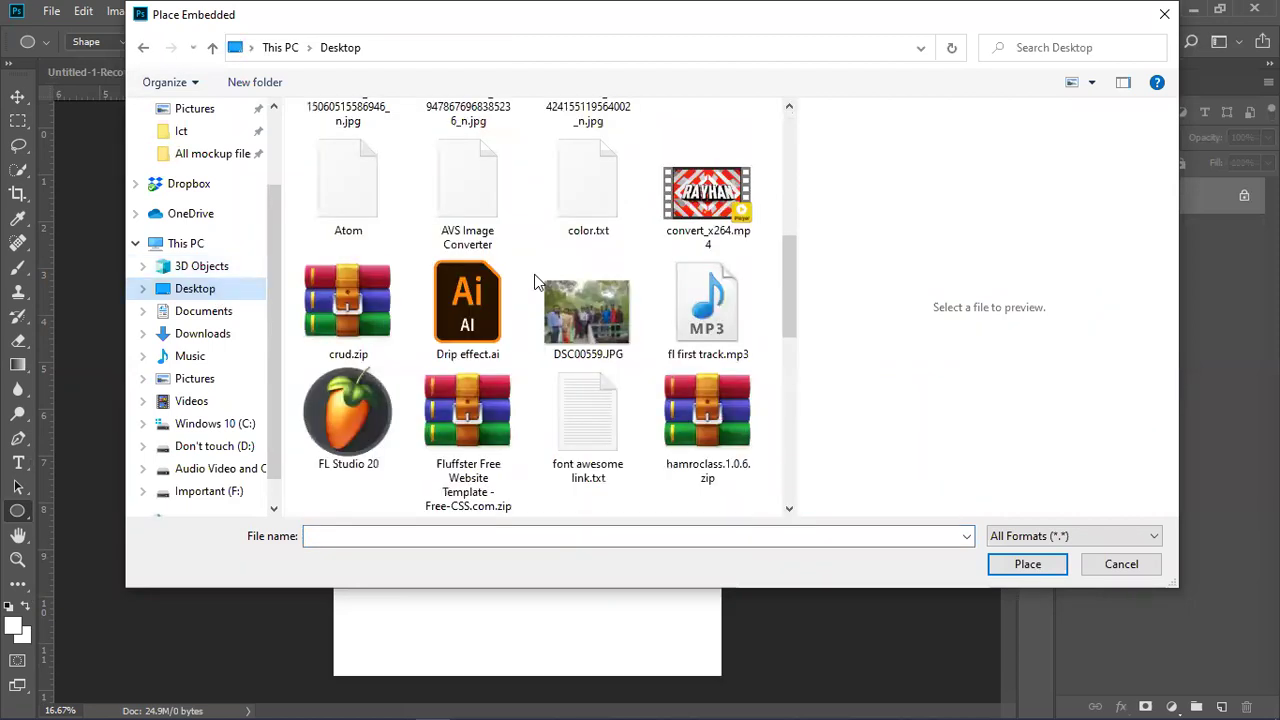
scroll(535, 282, "down", 5)
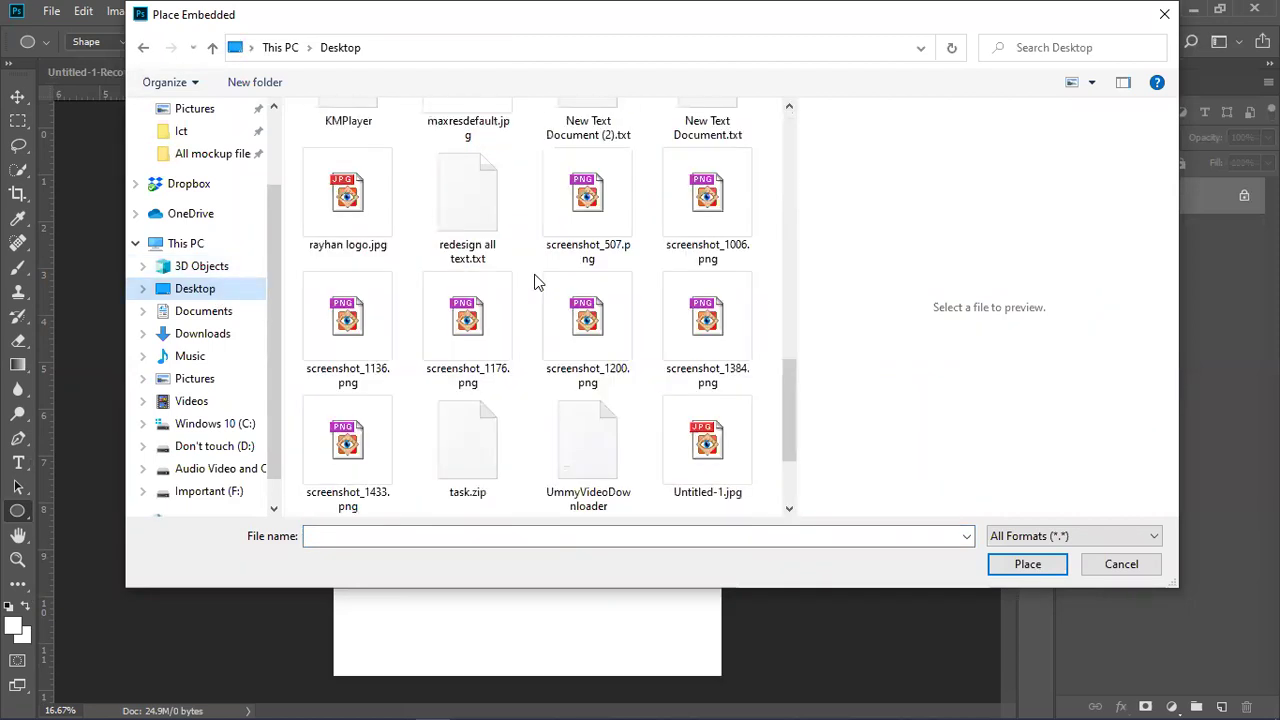
scroll(535, 282, "down", 3)
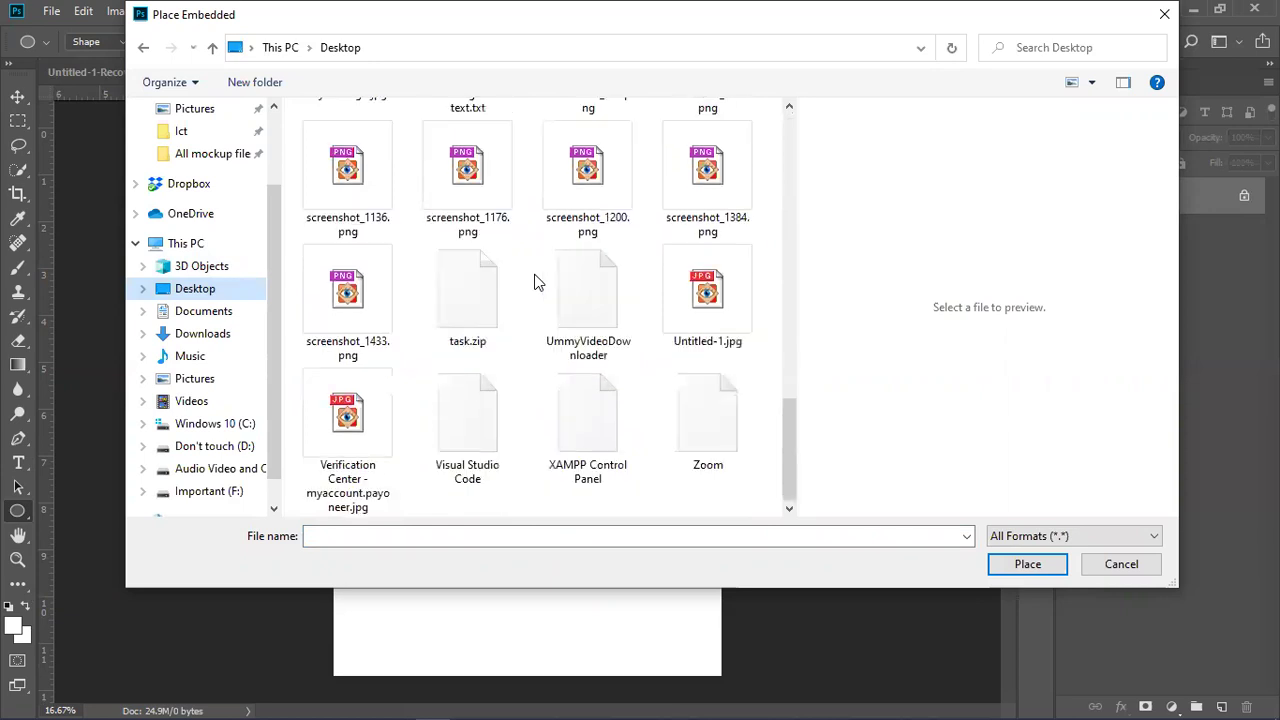
scroll(535, 282, "up", 3)
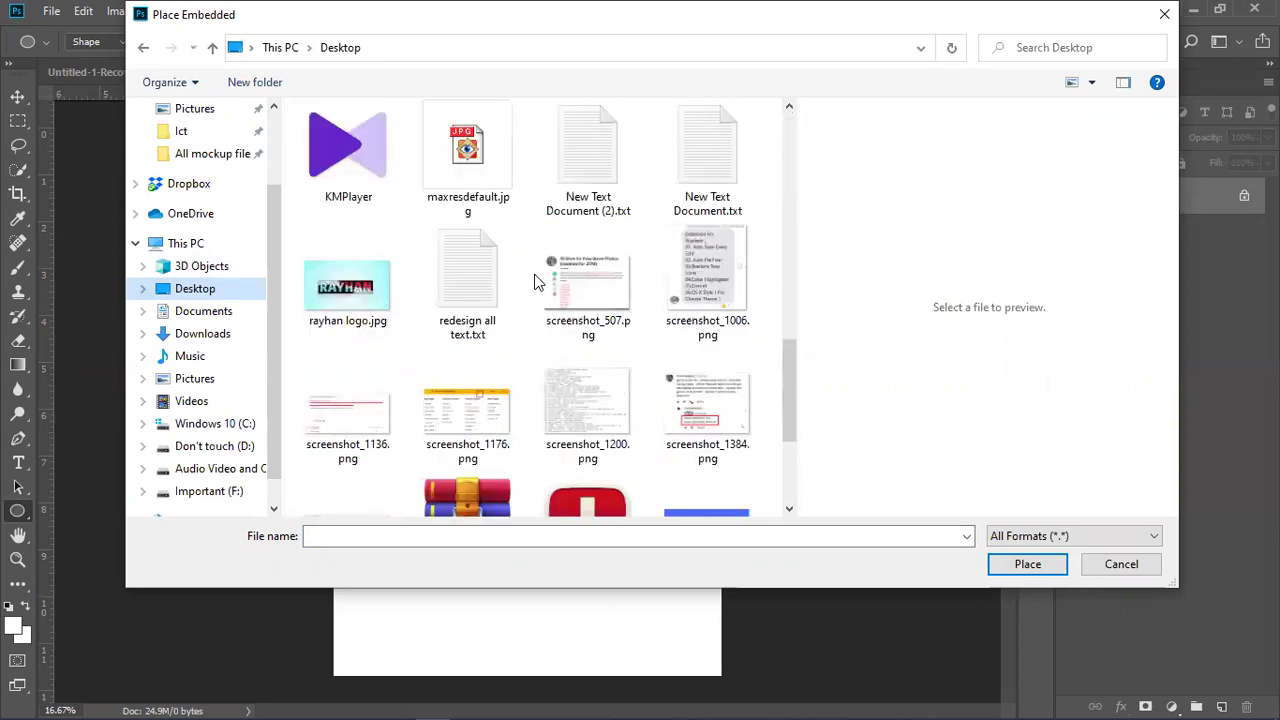
scroll(535, 282, "up", 3)
left_click(480, 420)
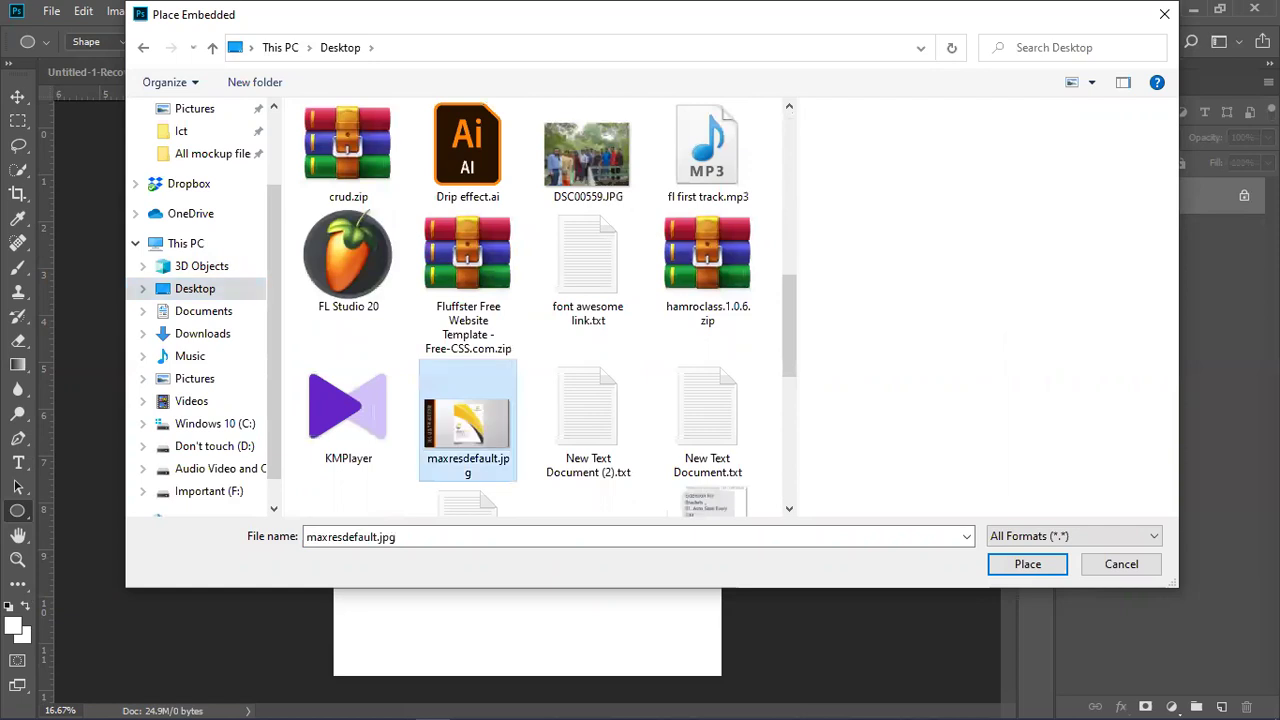
left_click(1028, 564)
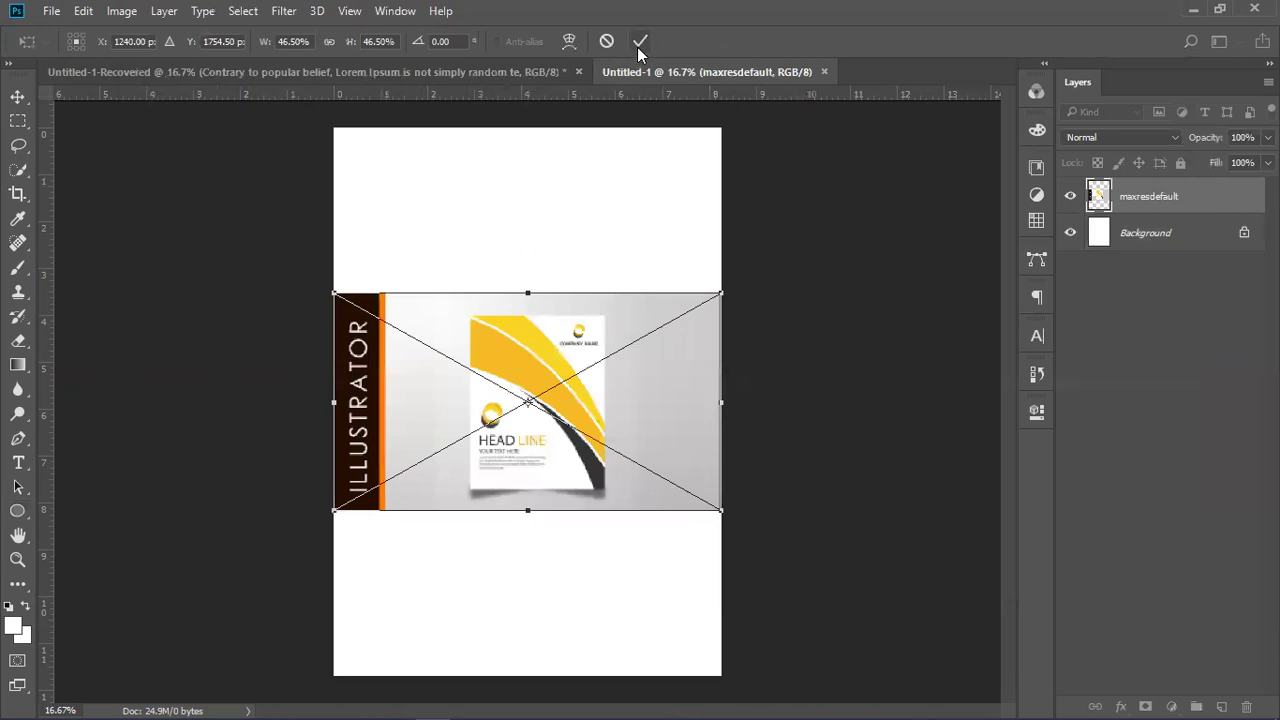
Commit the placement of the flyer image and rasterize its layer.
key("u")
key("Return")
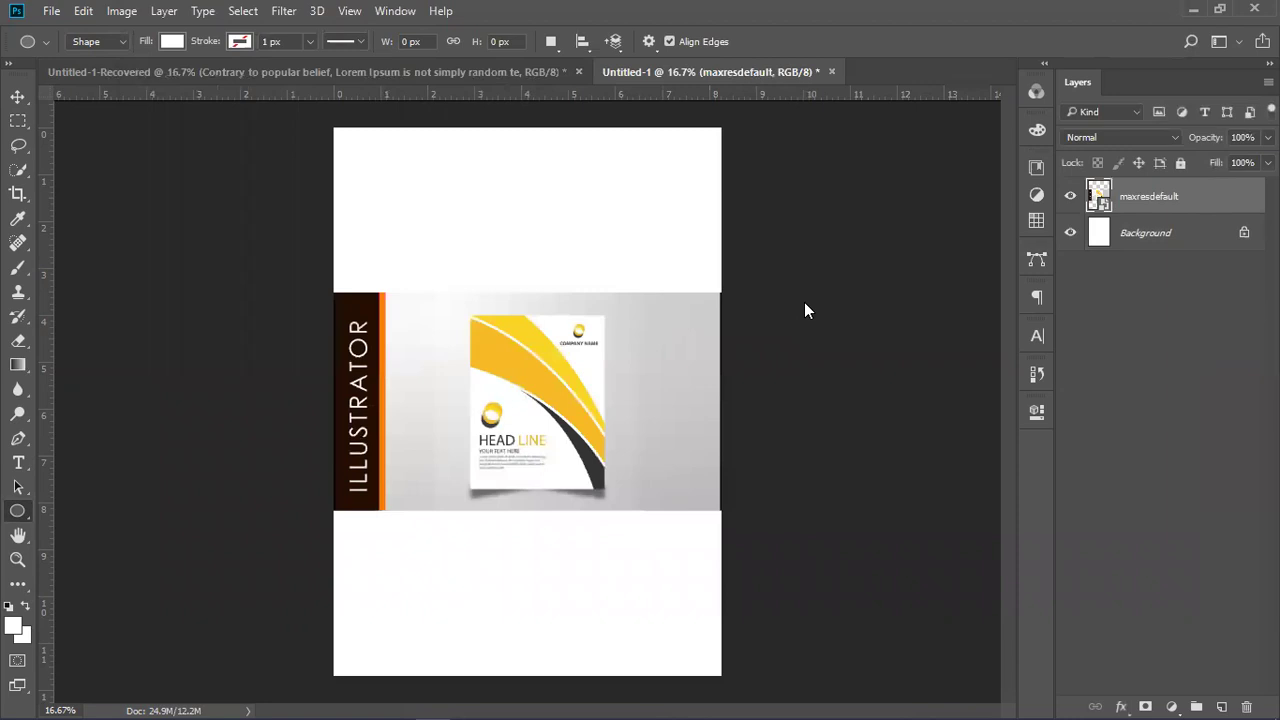
right_click(1220, 197)
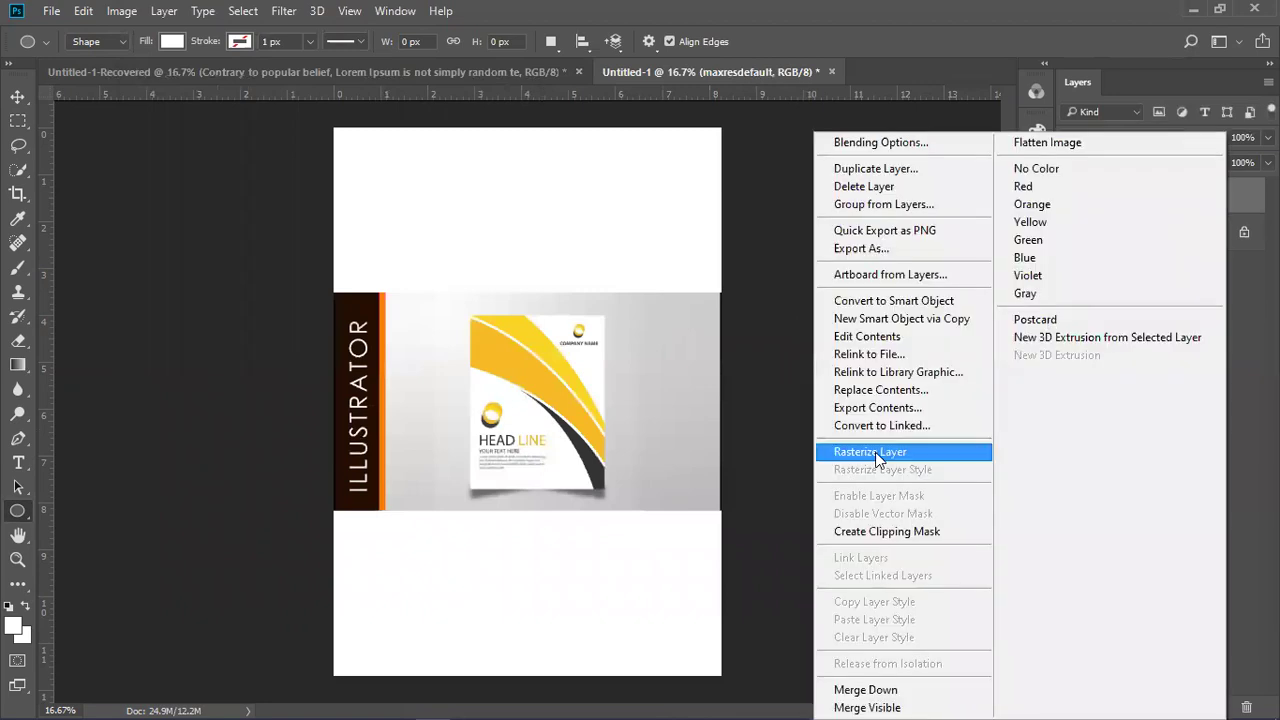
key("Escape")
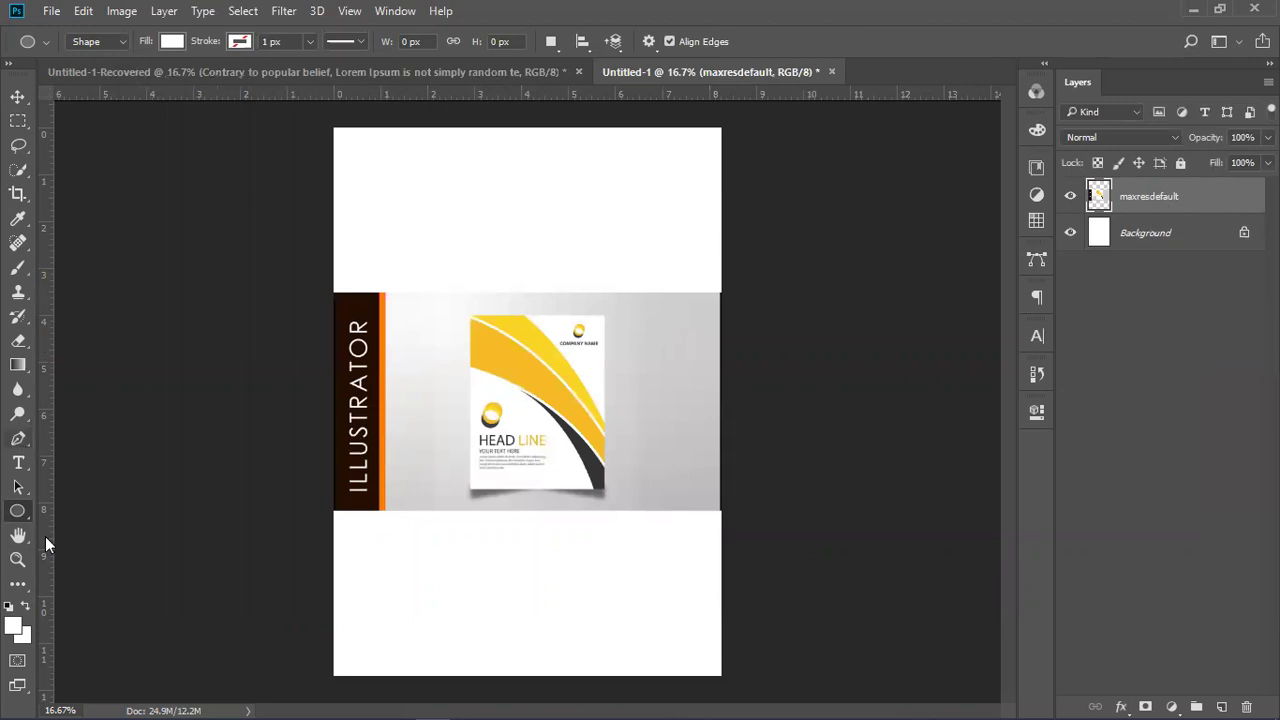
Try cropping the canvas to the edges of the yellow flyer, and undo the crop.
left_click(17, 194)
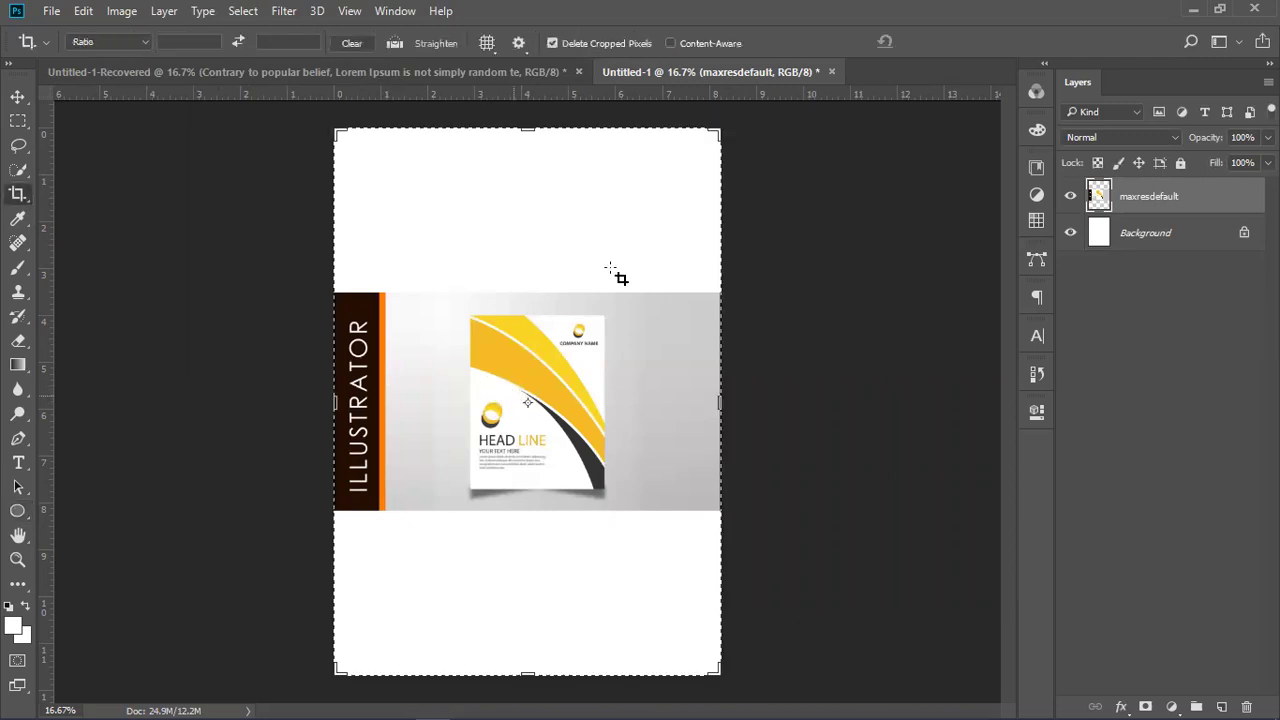
left_click_drag(518, 120, 550, 228)
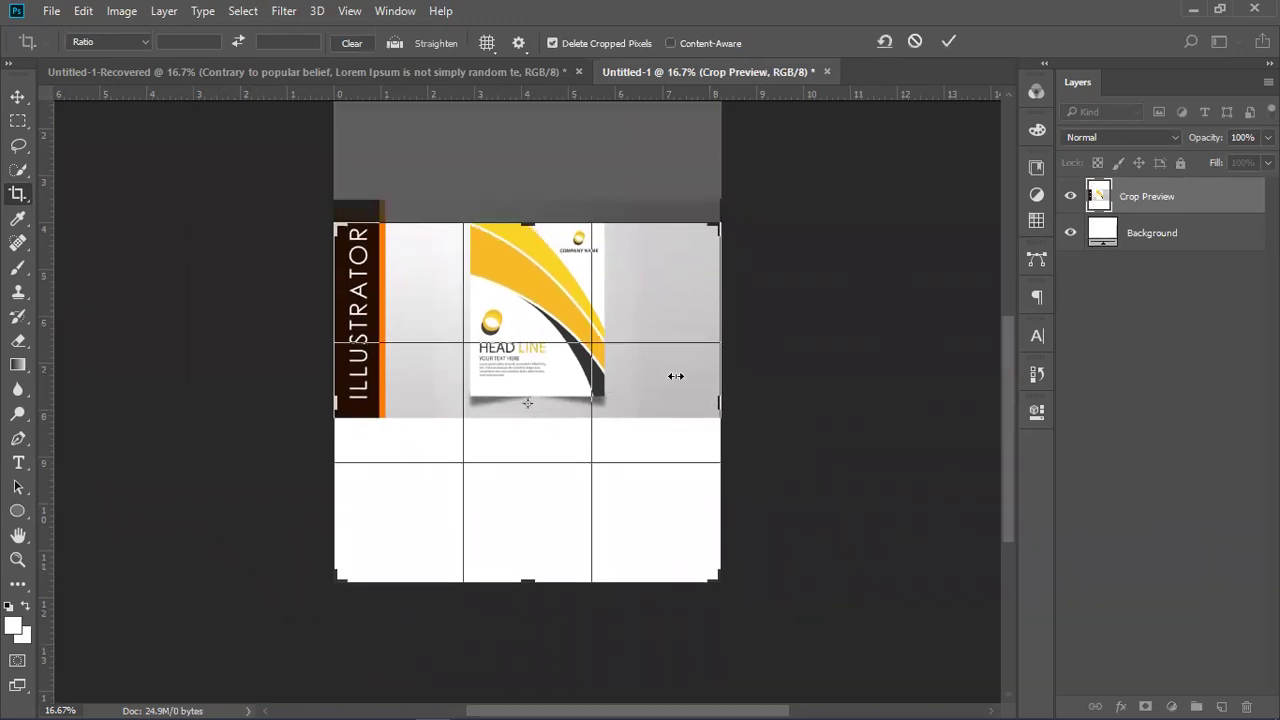
left_click_drag(663, 365, 661, 358)
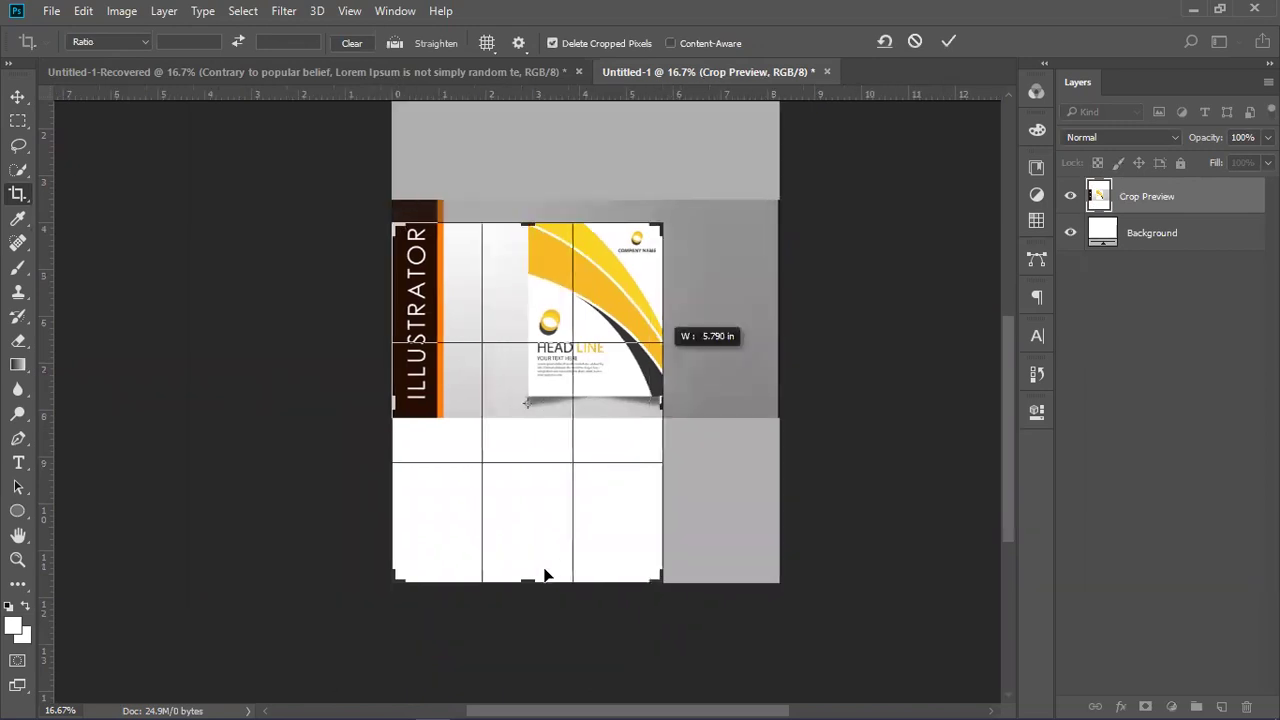
left_click_drag(535, 581, 580, 488)
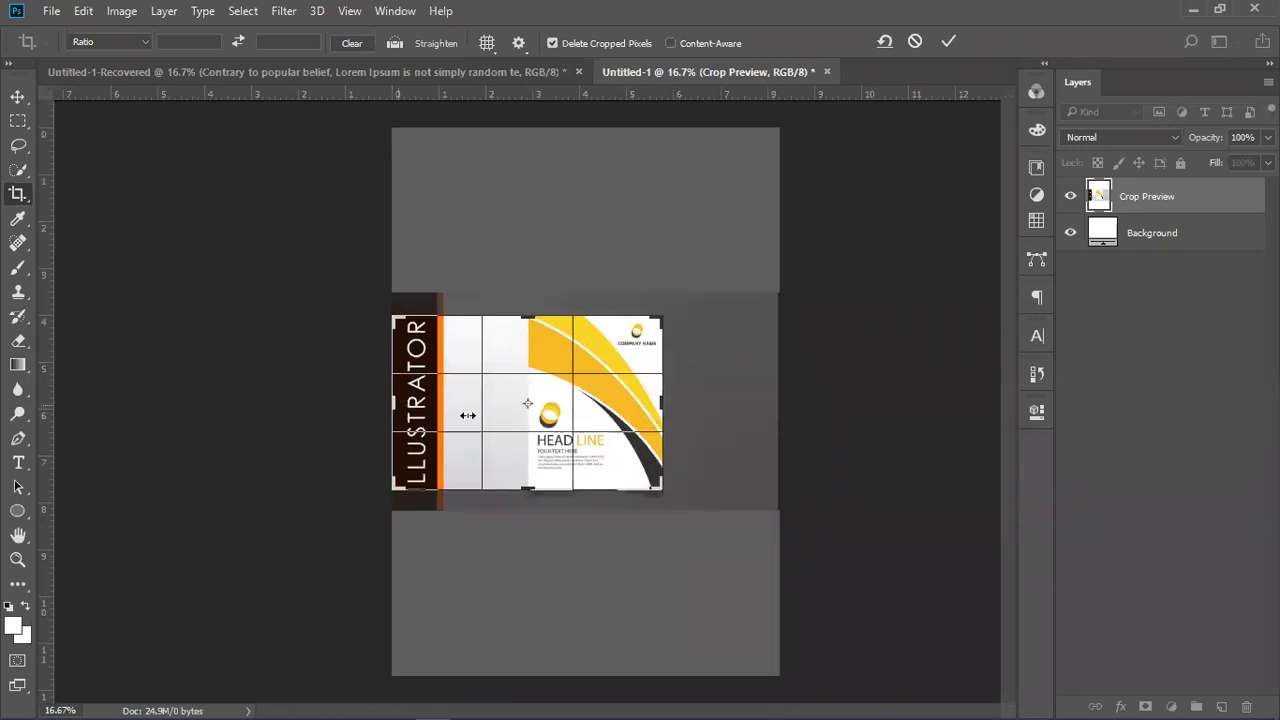
left_click_drag(458, 415, 456, 398)
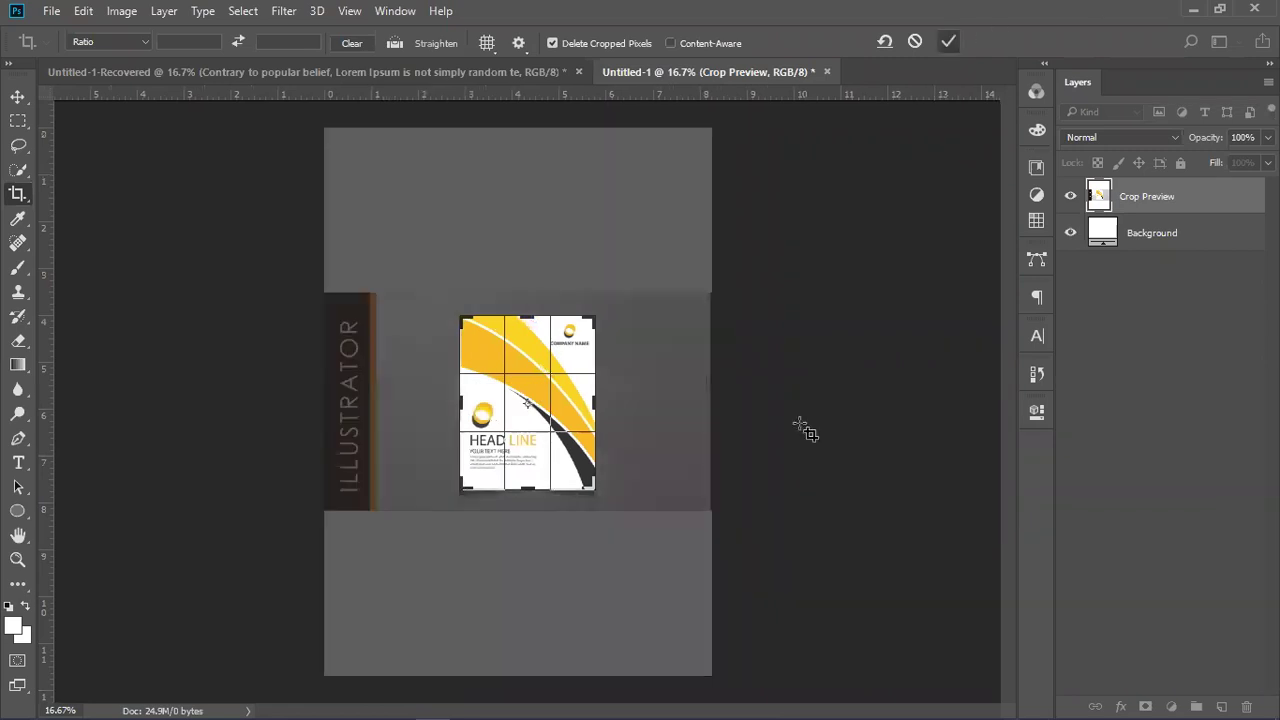
key("Return")
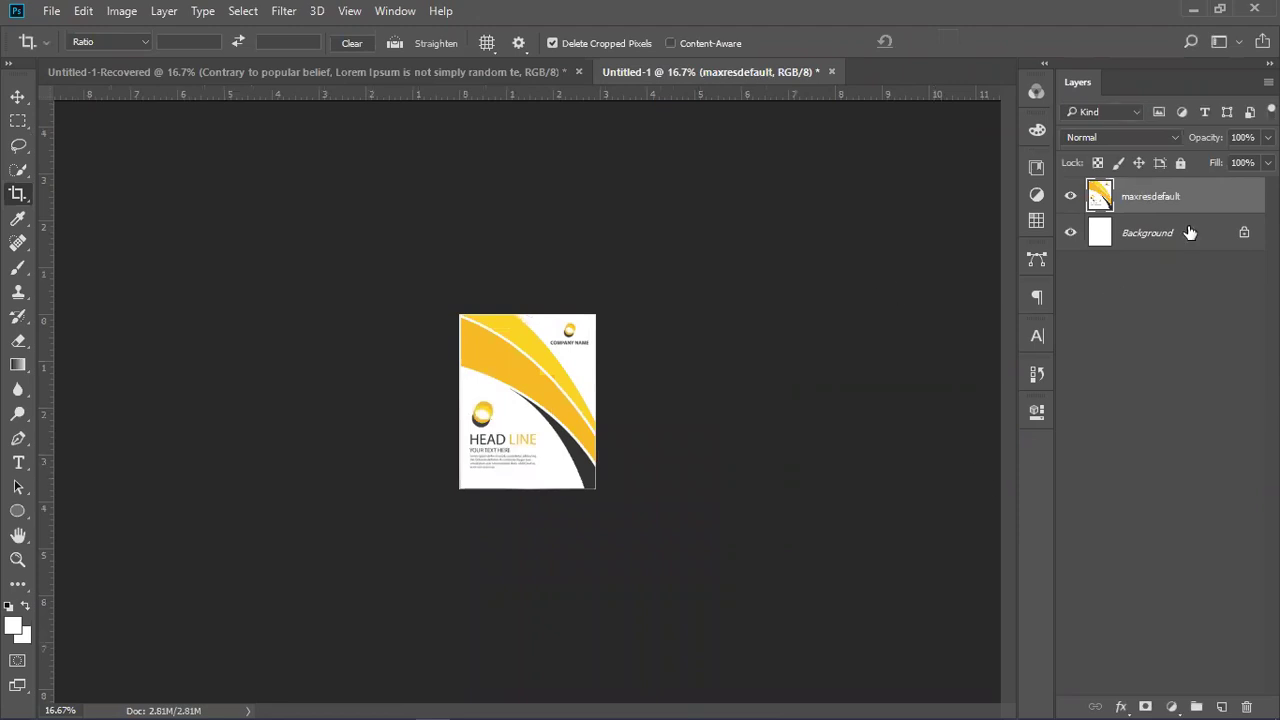
key("ctrl+z")
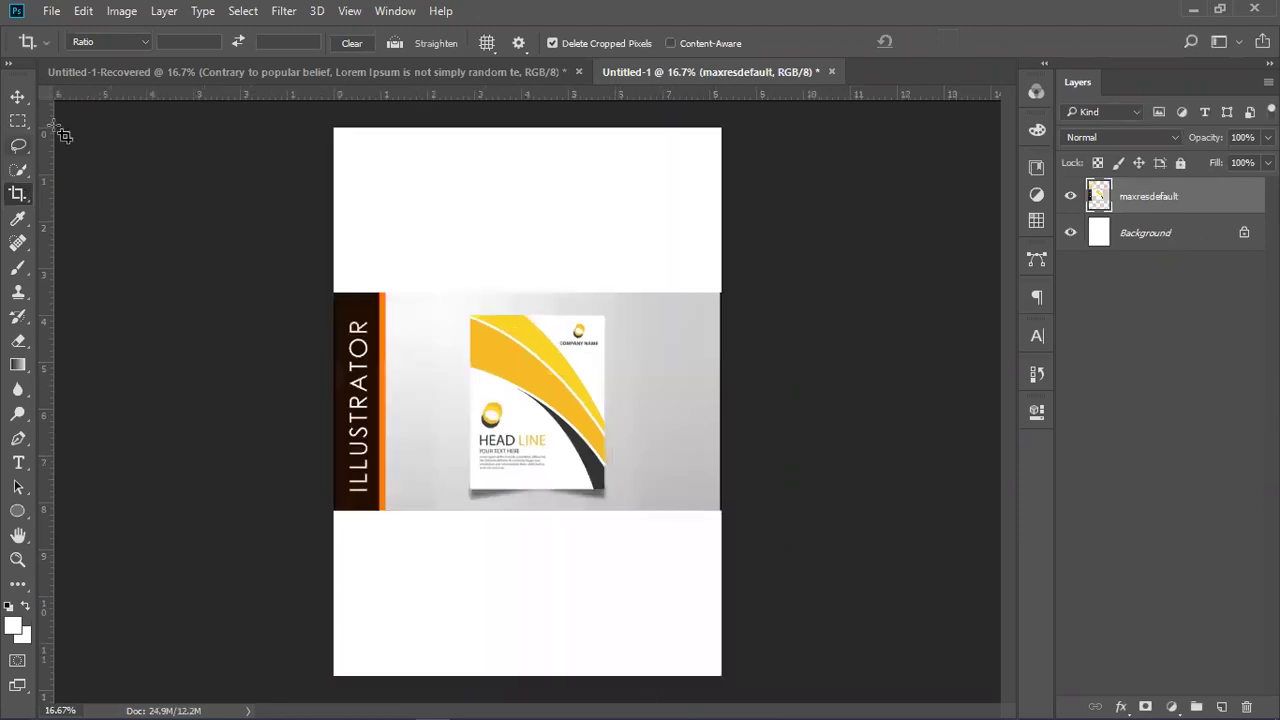
Try masking the image with a rectangular selection around the flyer, undo the mask and deselect.
left_click(24, 121)
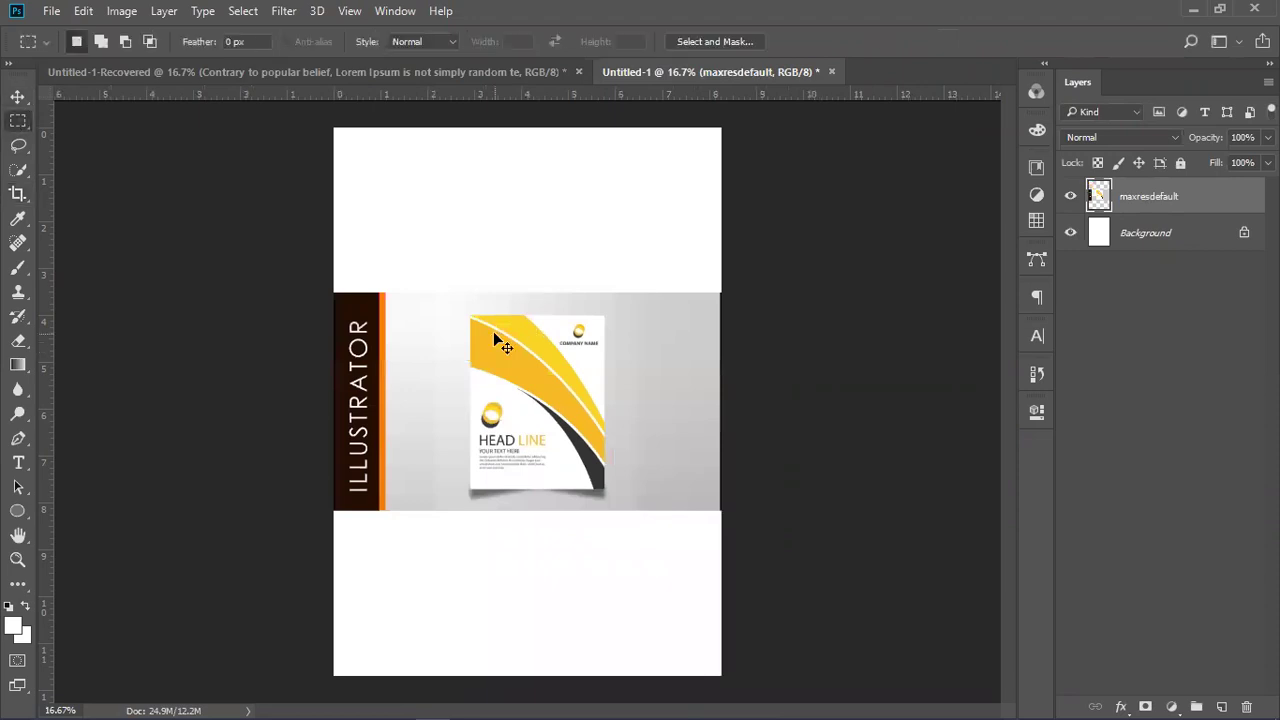
key("ctrl+plus")
key("ctrl+plus")
scroll(305, 103, "down", 1)
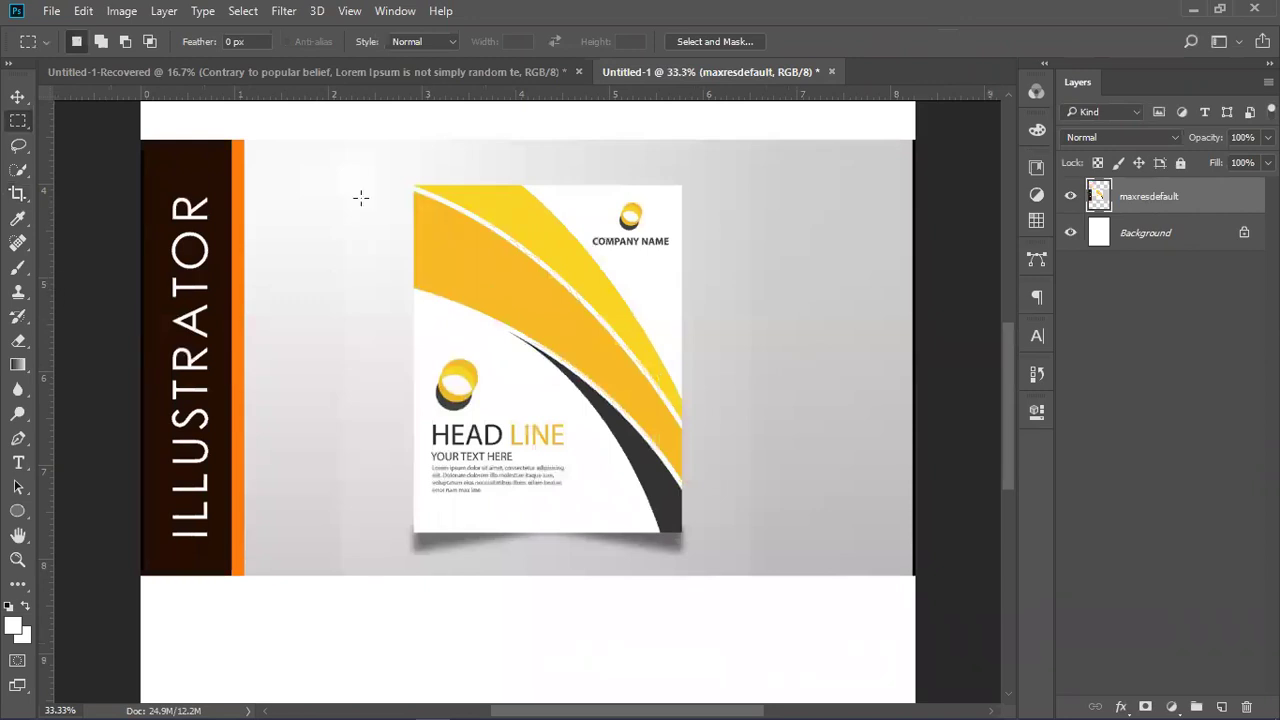
left_click_drag(408, 185, 540, 355)
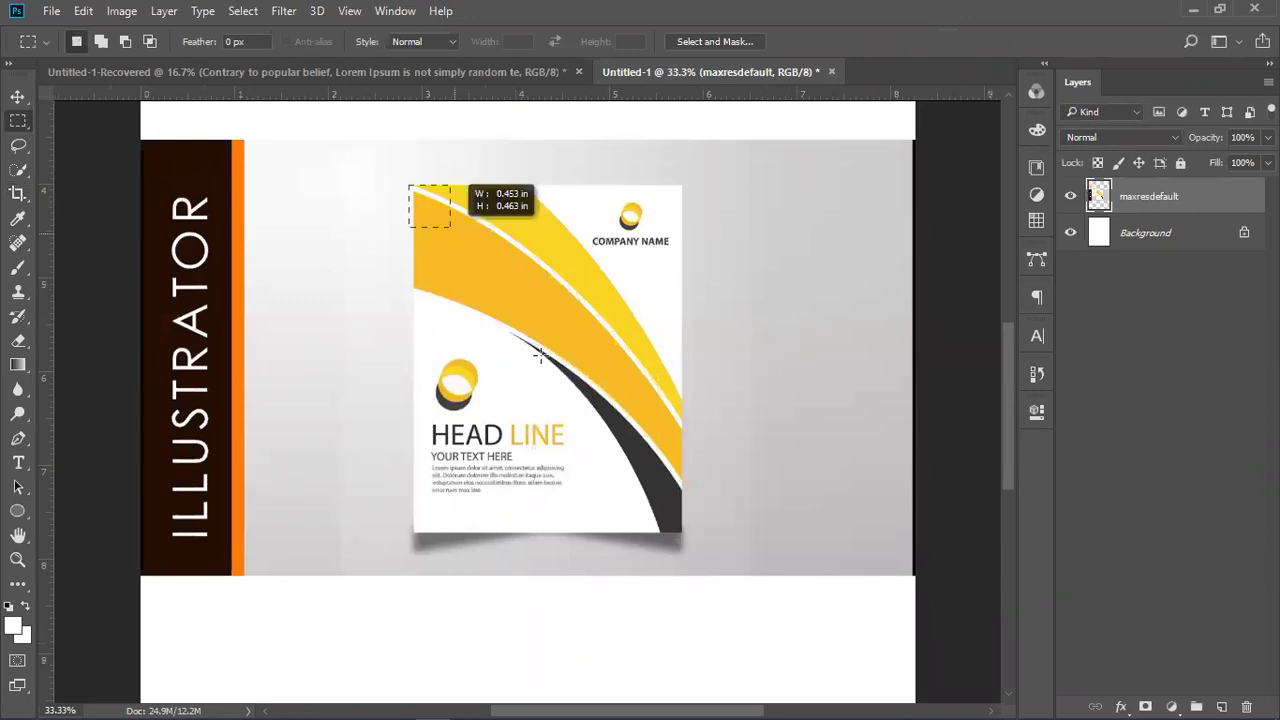
left_click_drag(650, 518, 684, 534)
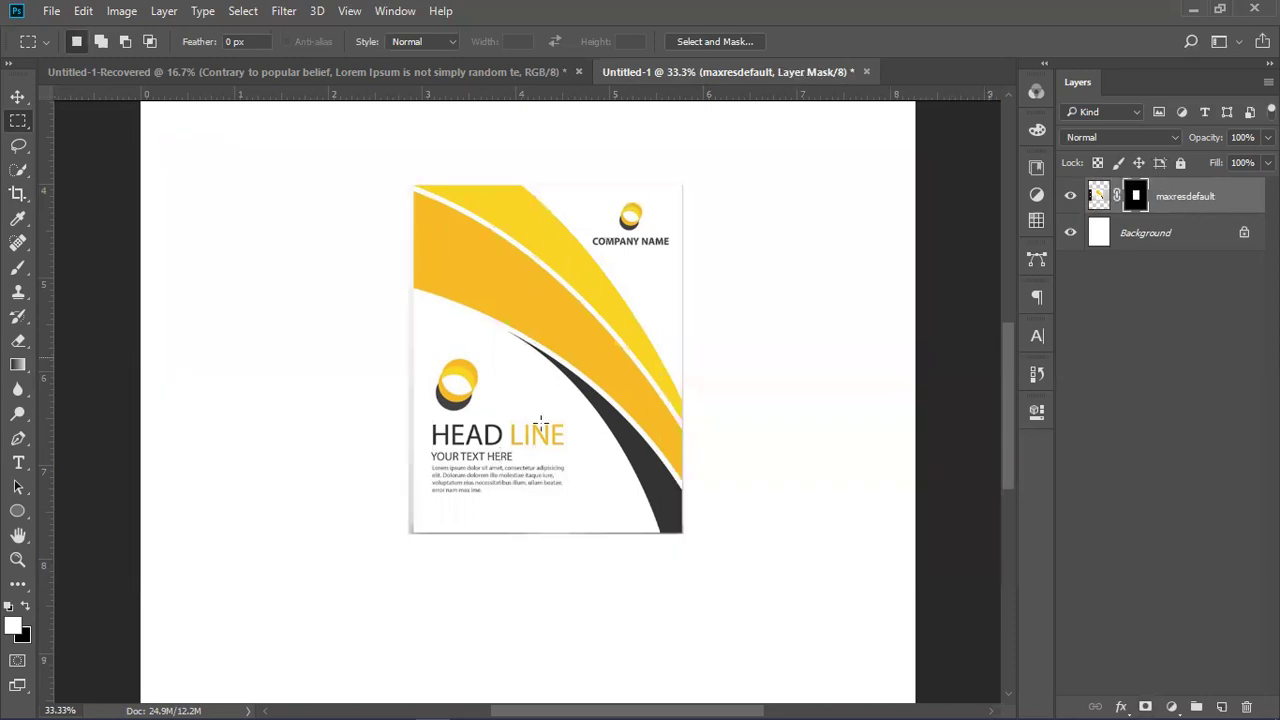
scroll(540, 422, "up", 2)
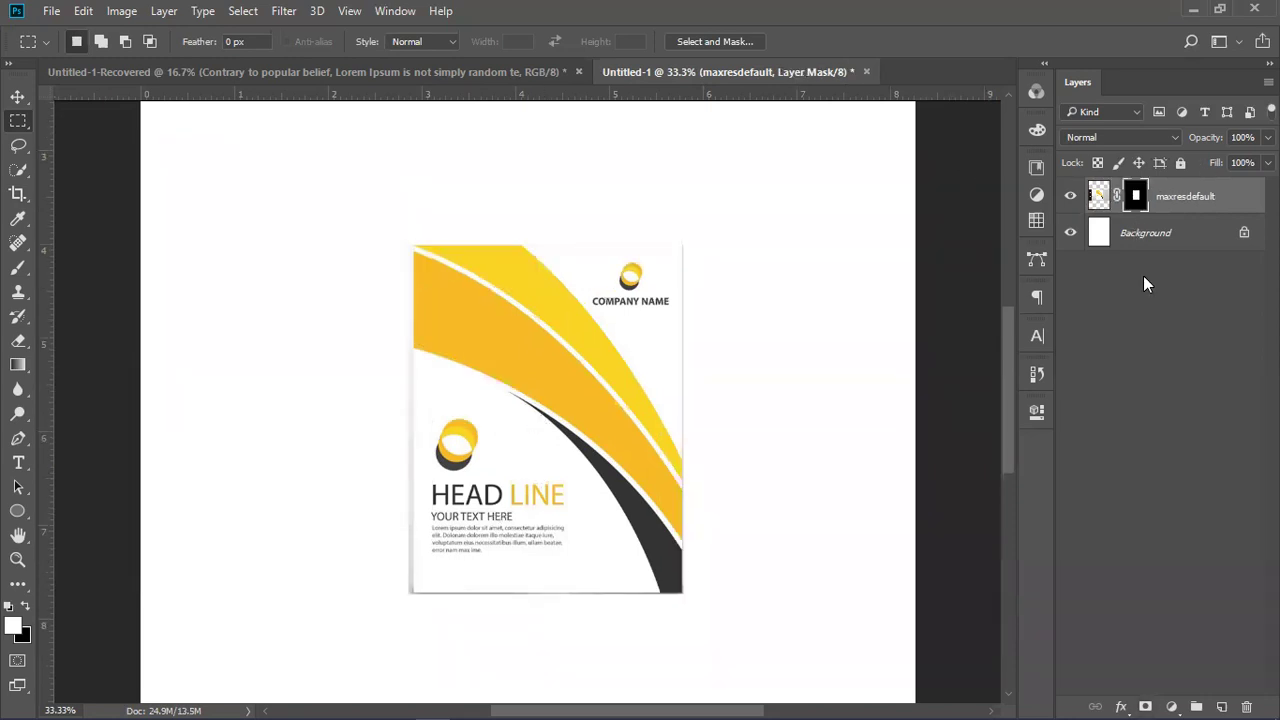
key("ctrl+z")
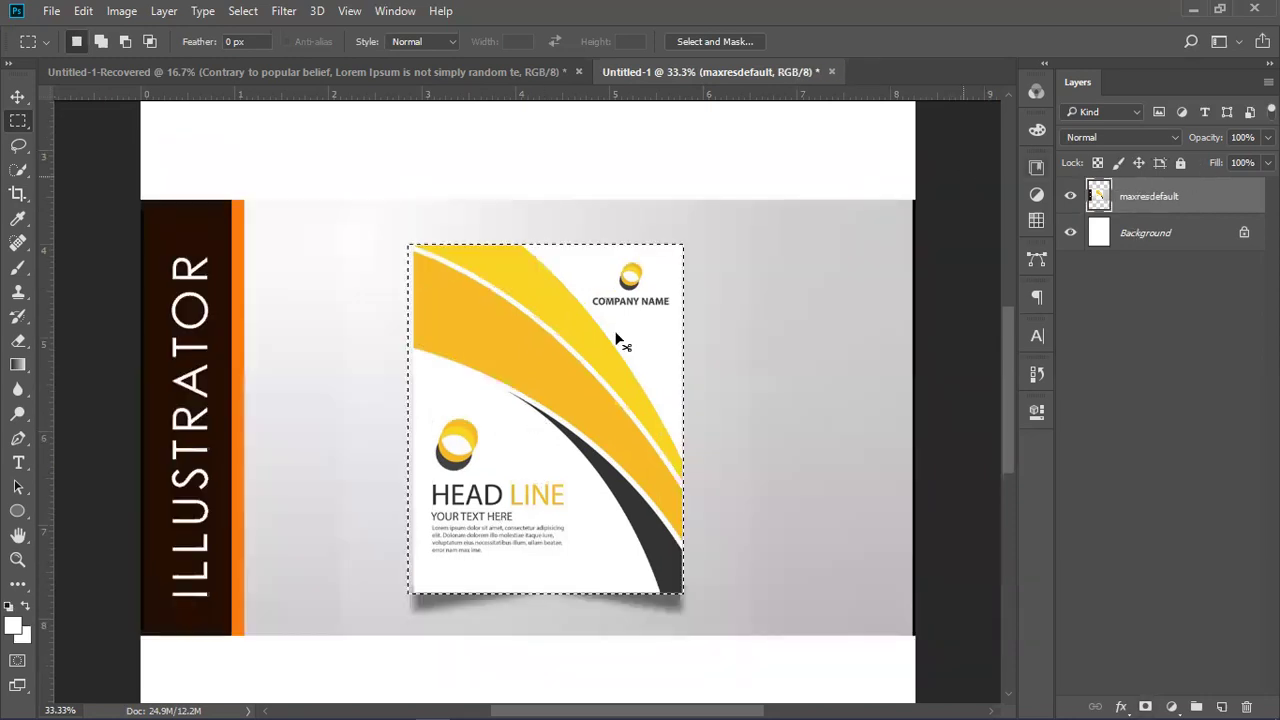
key("ctrl+d")
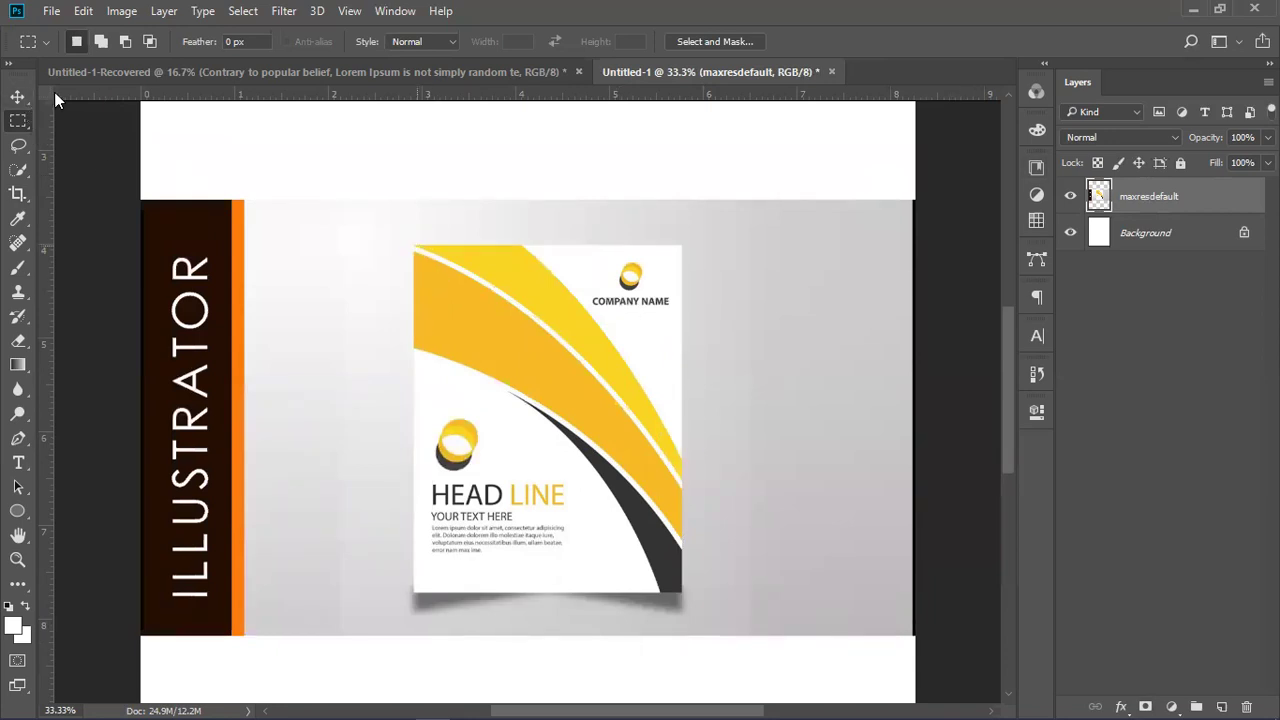
Select the flyer tightly with the Rectangular Marquee and add a layer mask to the maxresdefault layer from that selection.
left_click(18, 145)
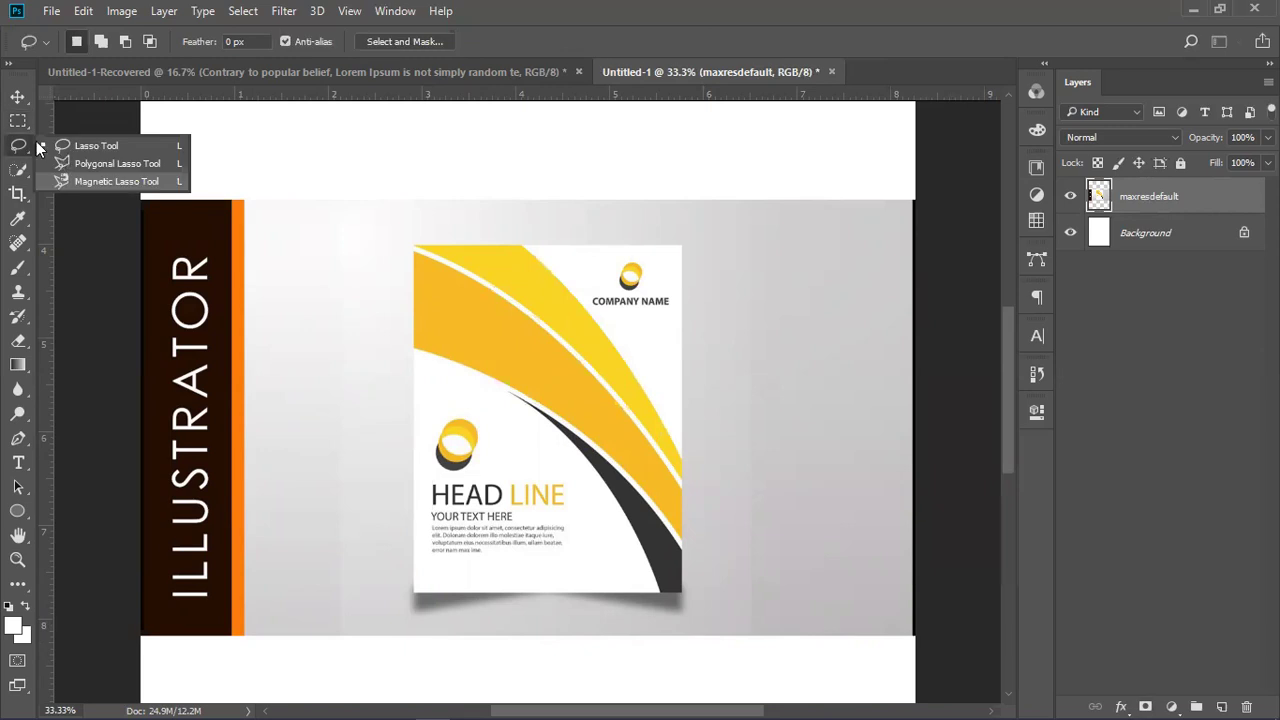
left_click(18, 121)
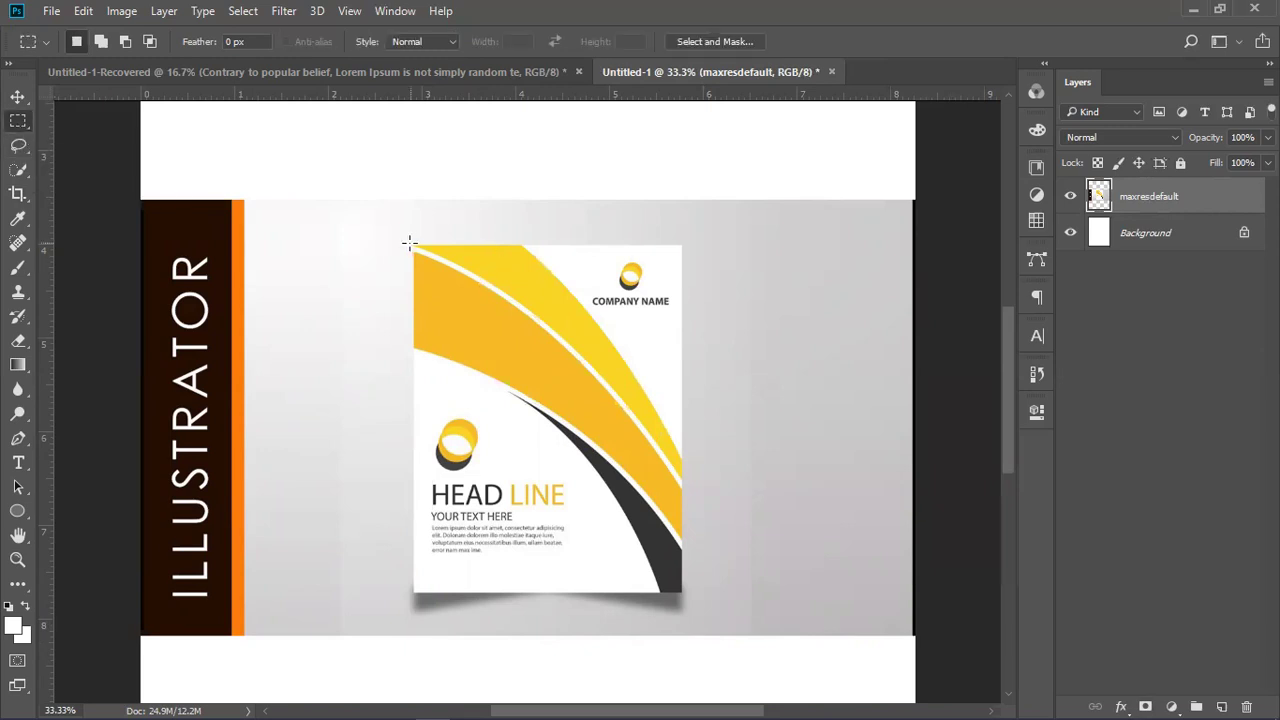
left_click_drag(411, 242, 684, 594)
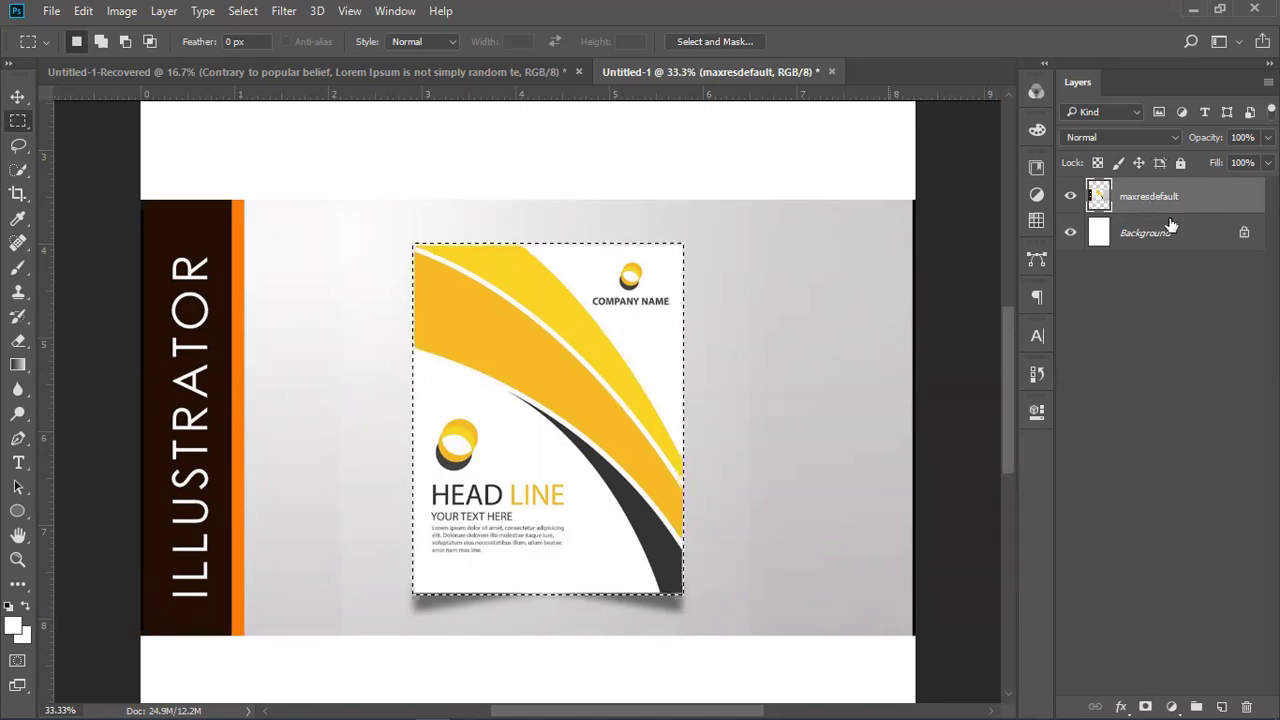
left_click(1146, 706)
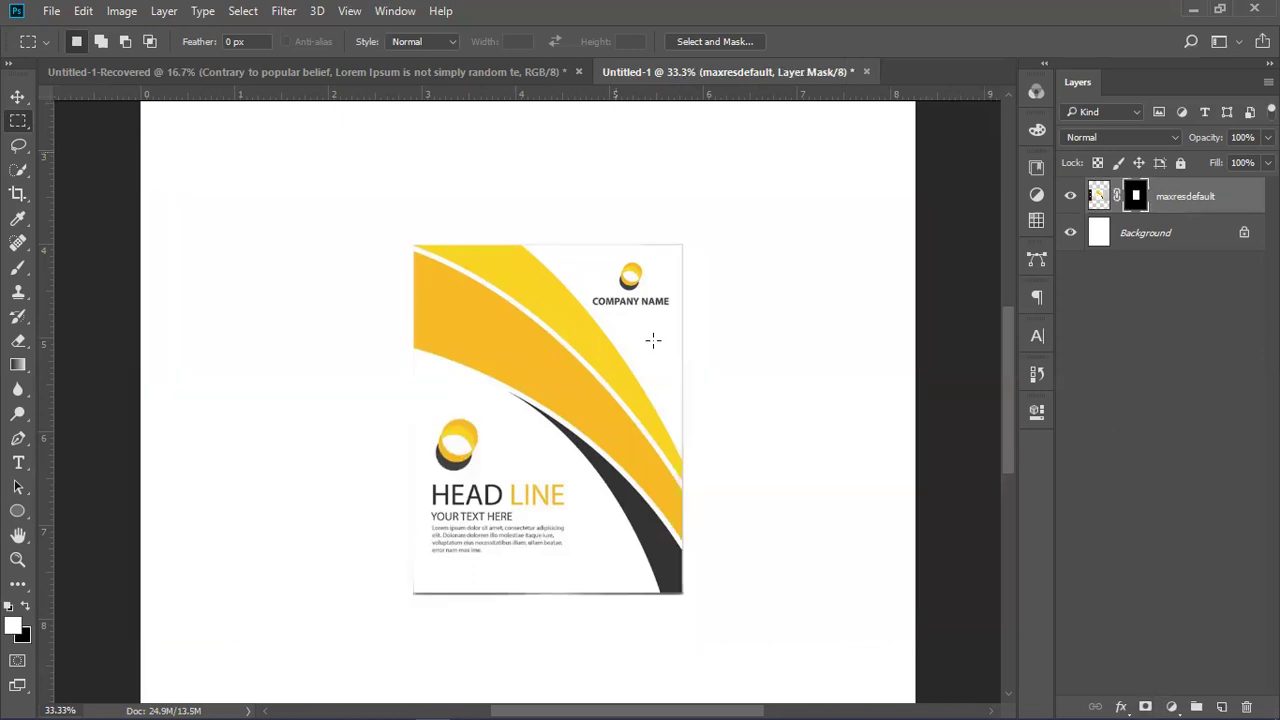
key("ctrl+minus")
key("ctrl+minus")
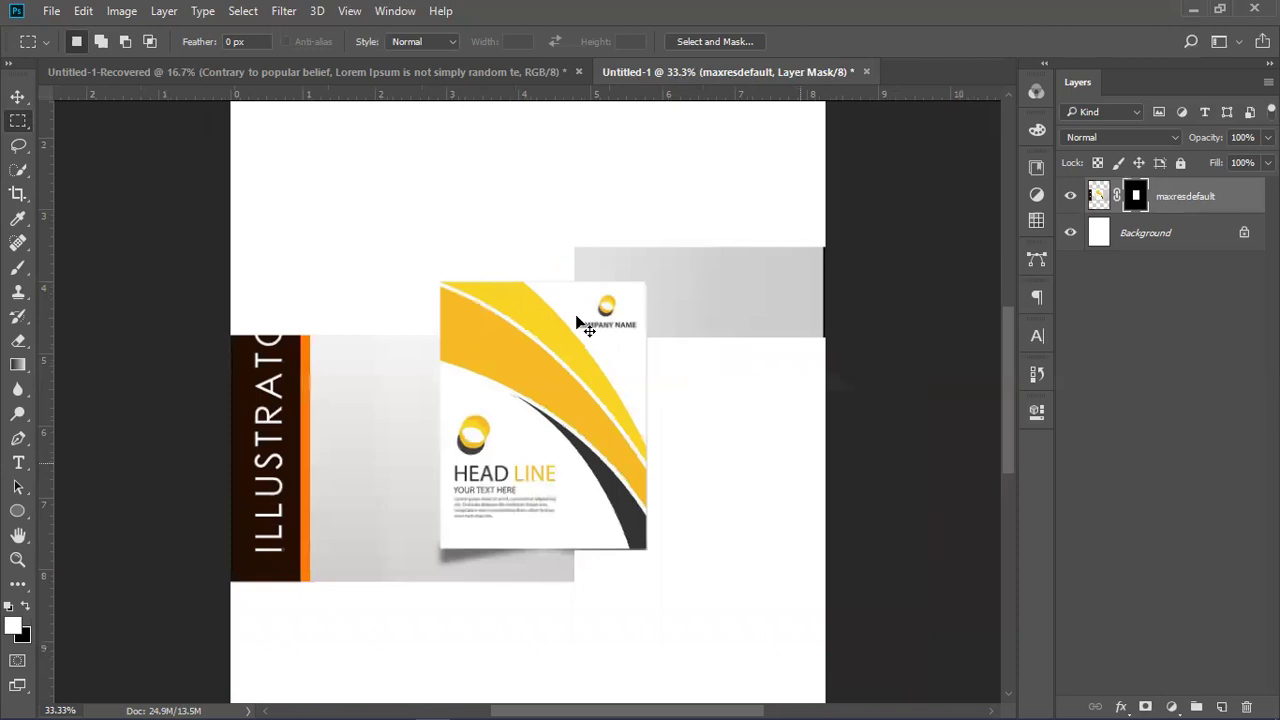
Check the Free Transform bounds of the masked maxresdefault layer.
left_click(15, 95)
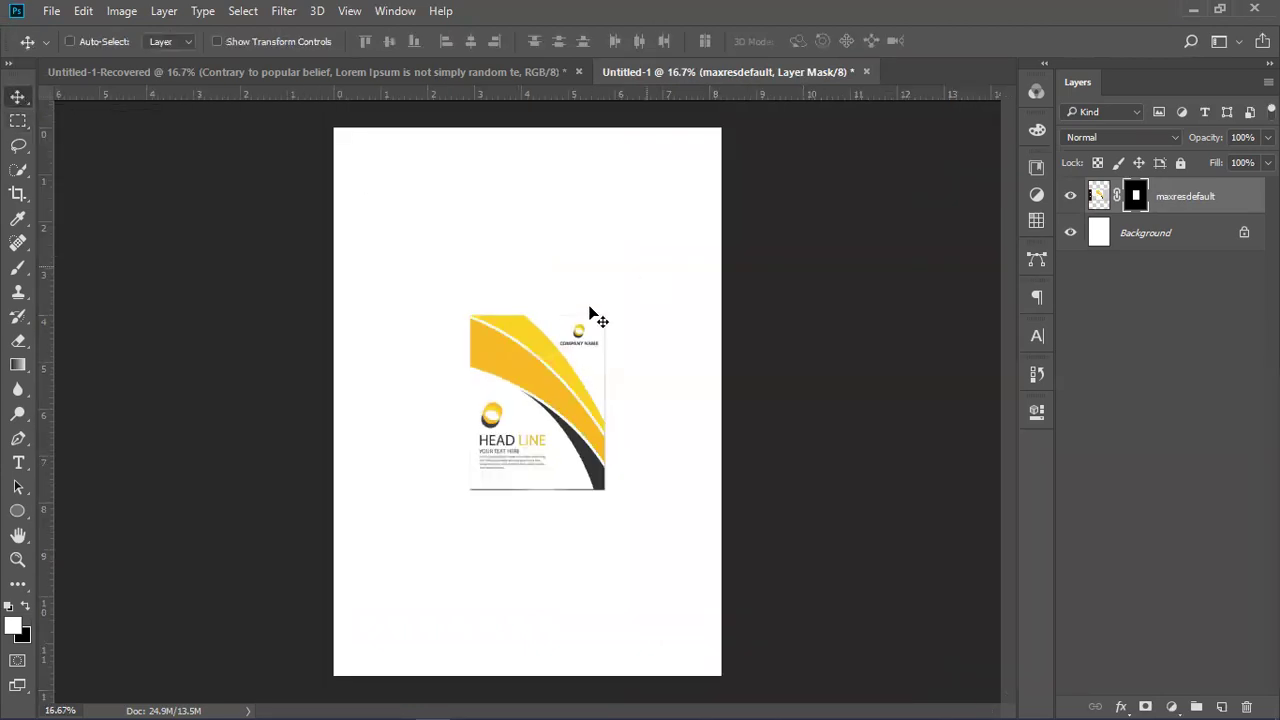
key("ctrl+t")
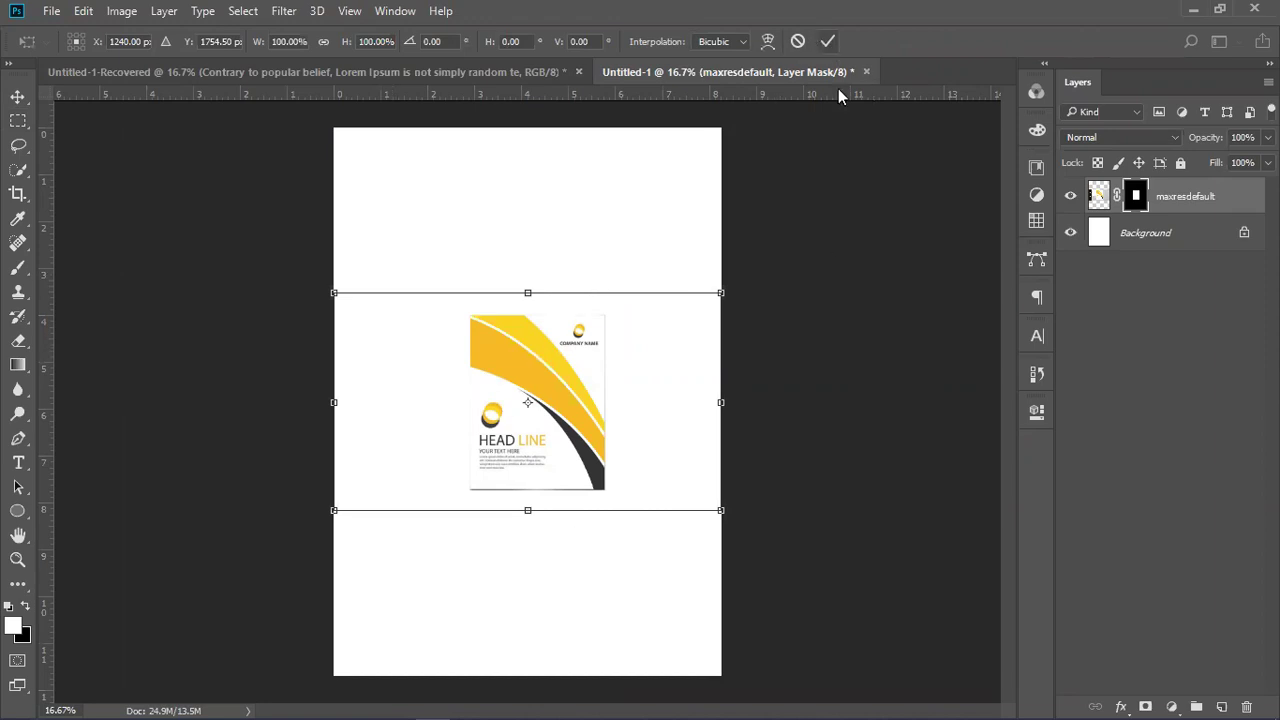
key("Return")
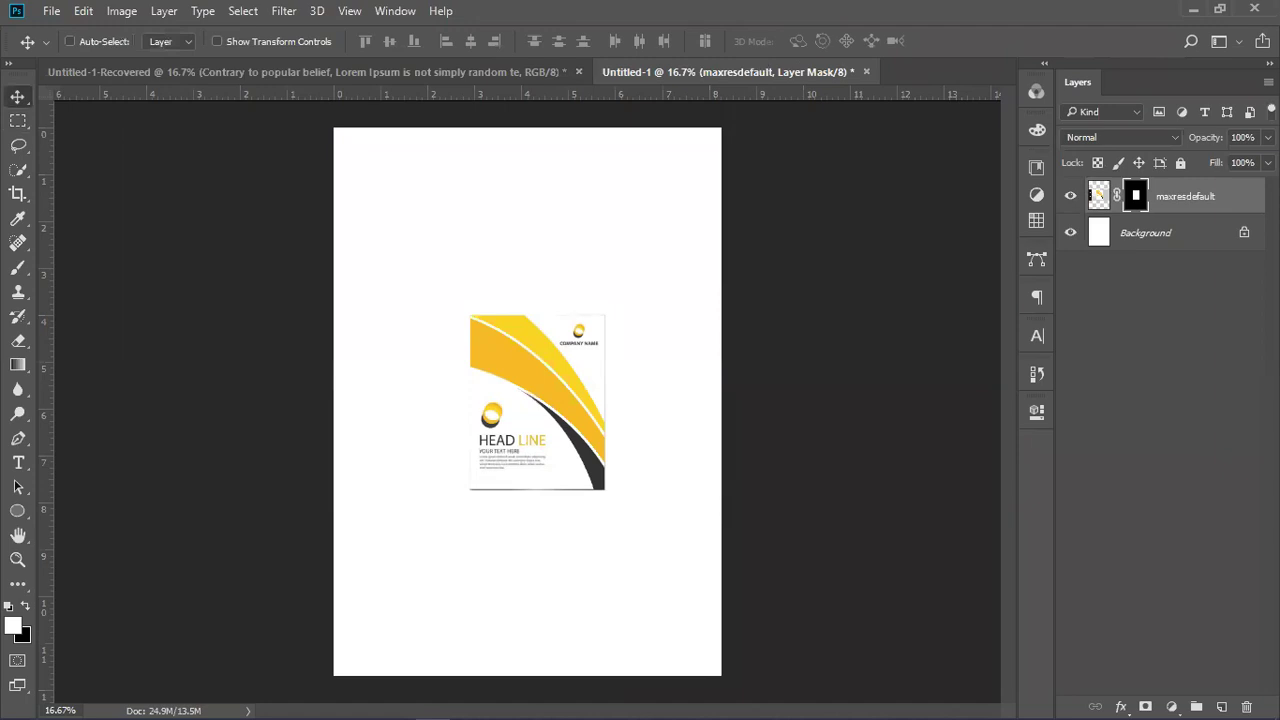
Try applying the layer mask on the maxresdefault layer, and undo it.
right_click(1136, 190)
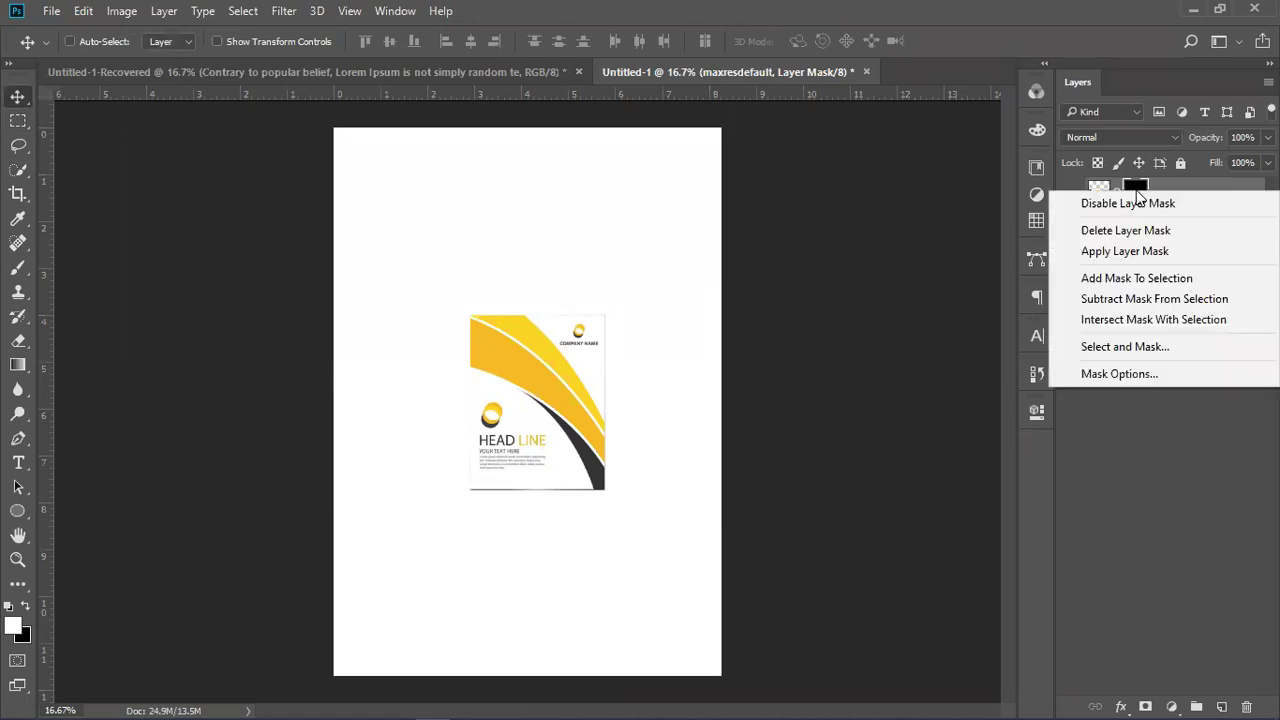
left_click(1178, 193)
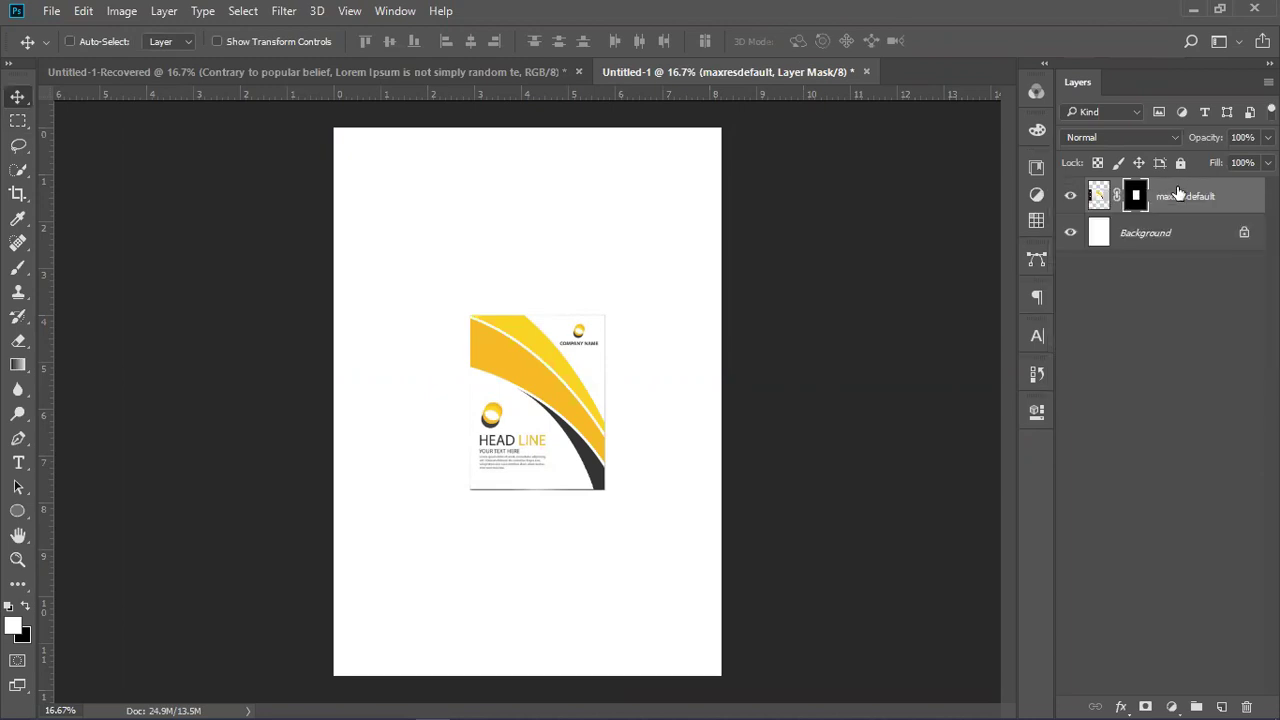
right_click(1178, 196)
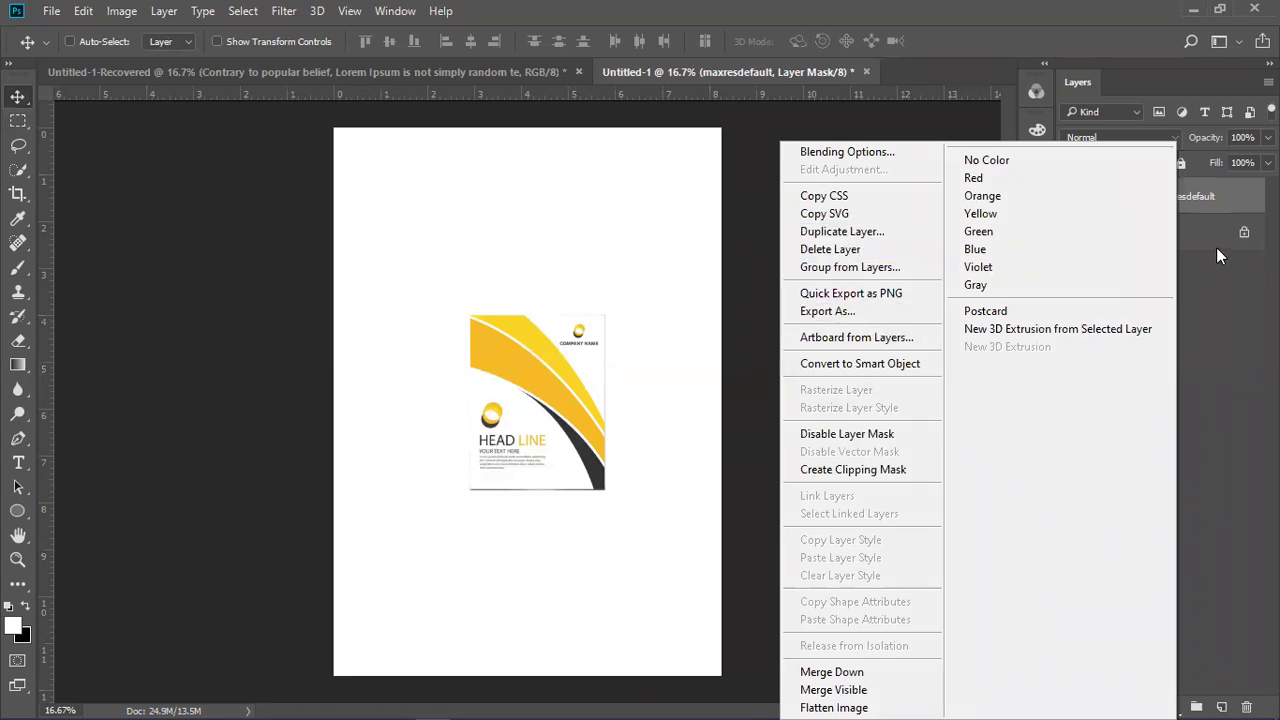
left_click(1137, 202)
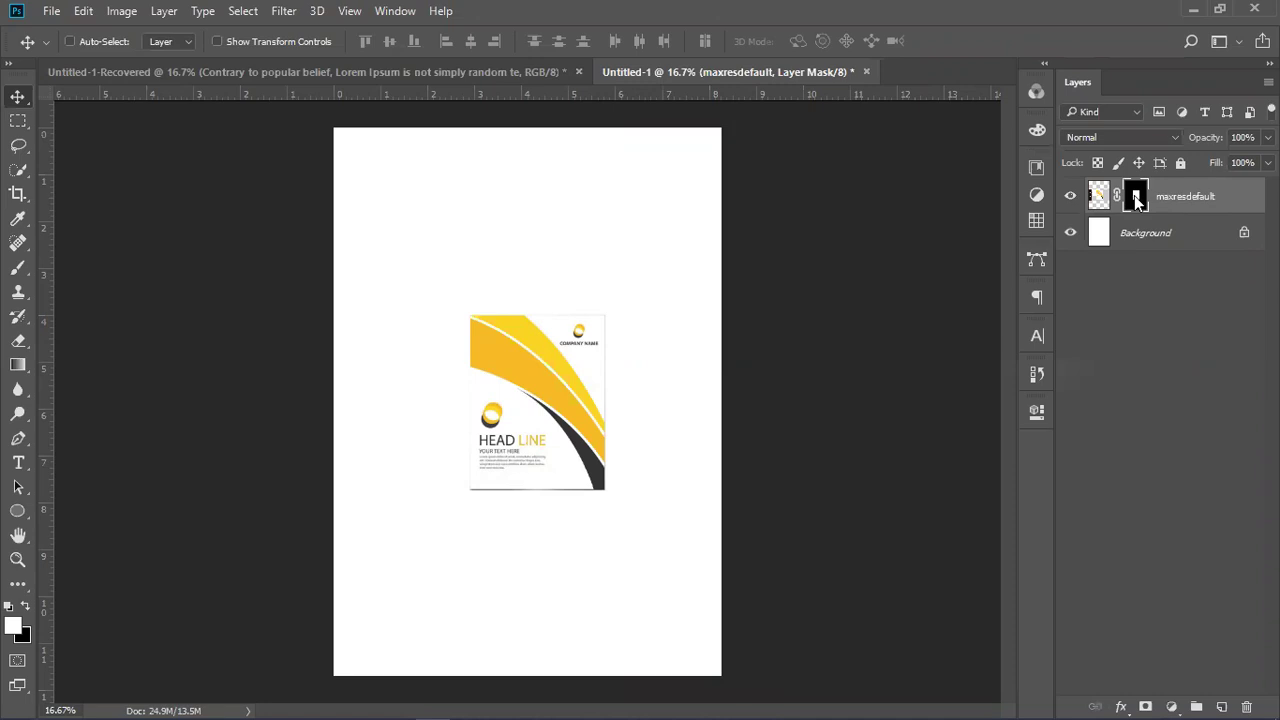
right_click(1136, 196)
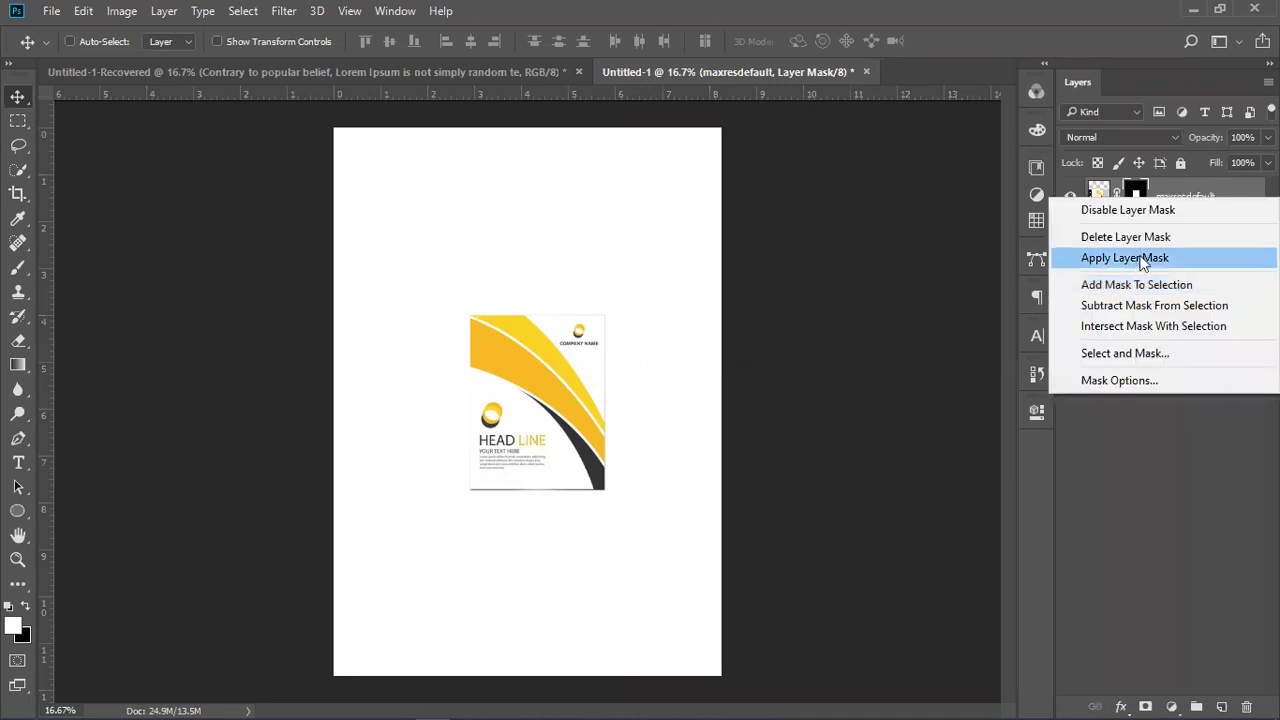
left_click(1155, 258)
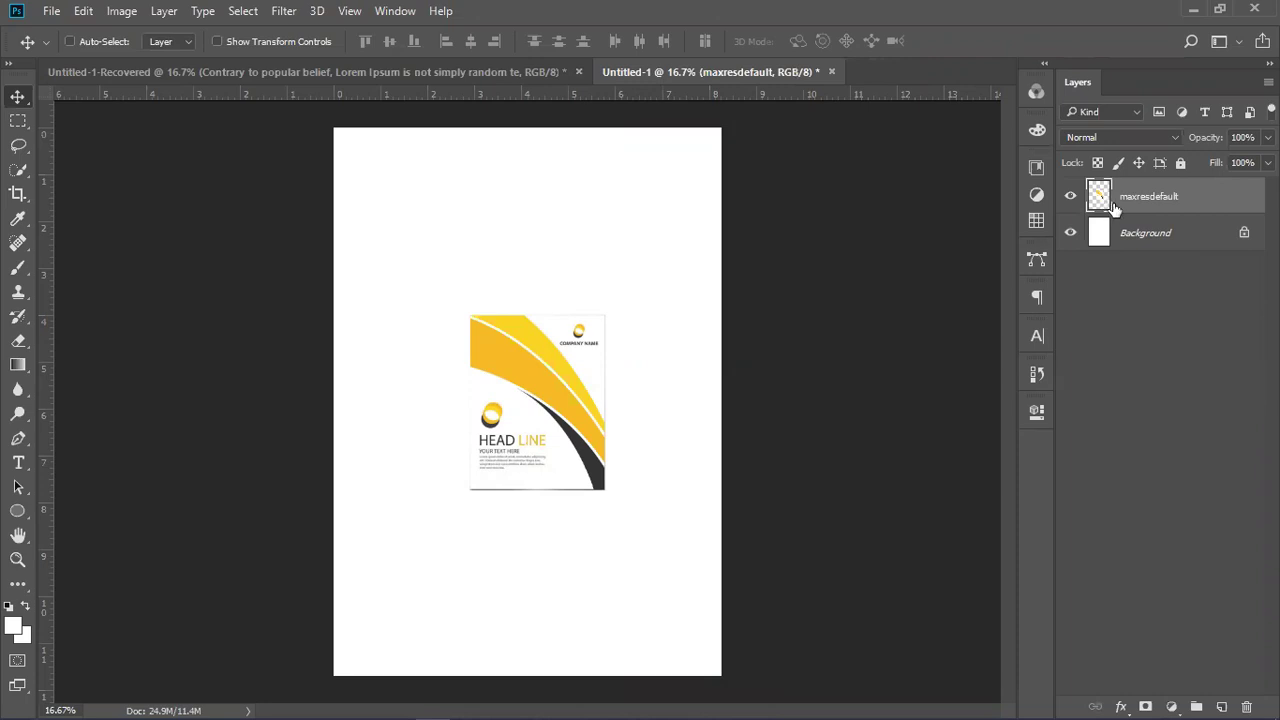
key("ctrl+z")
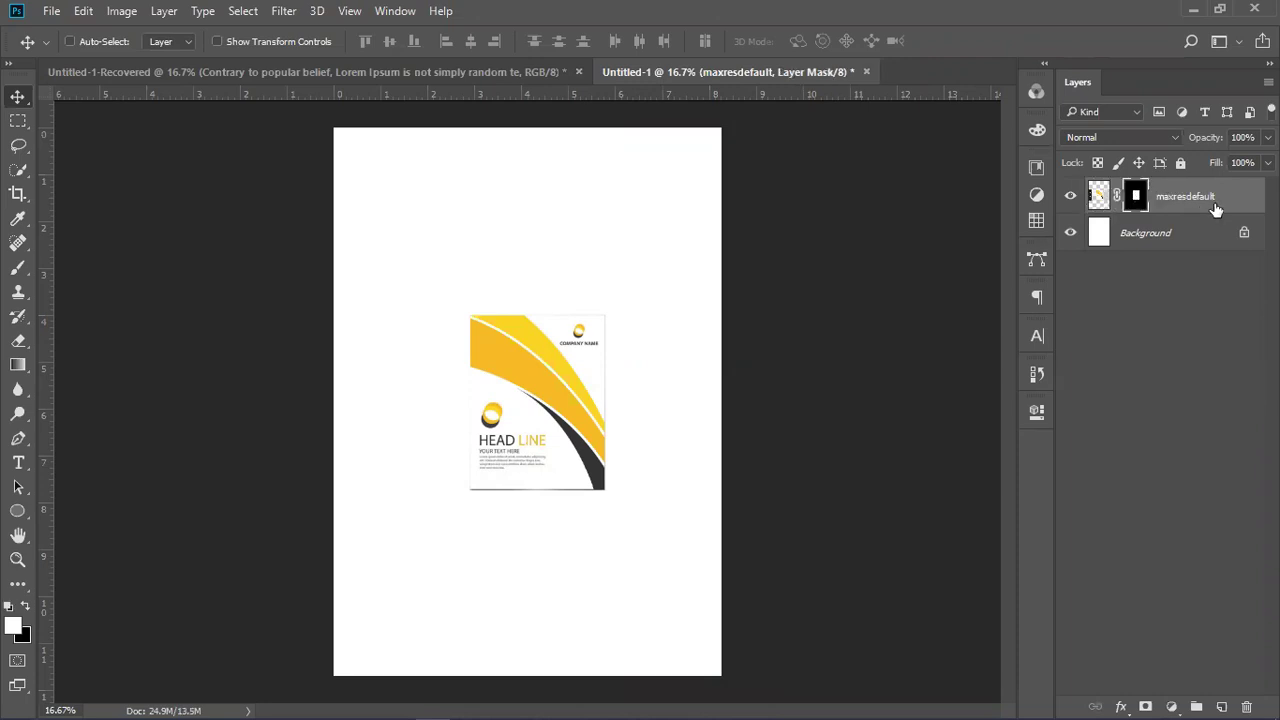
Apply the layer mask permanently to the maxresdefault layer.
right_click(1136, 197)
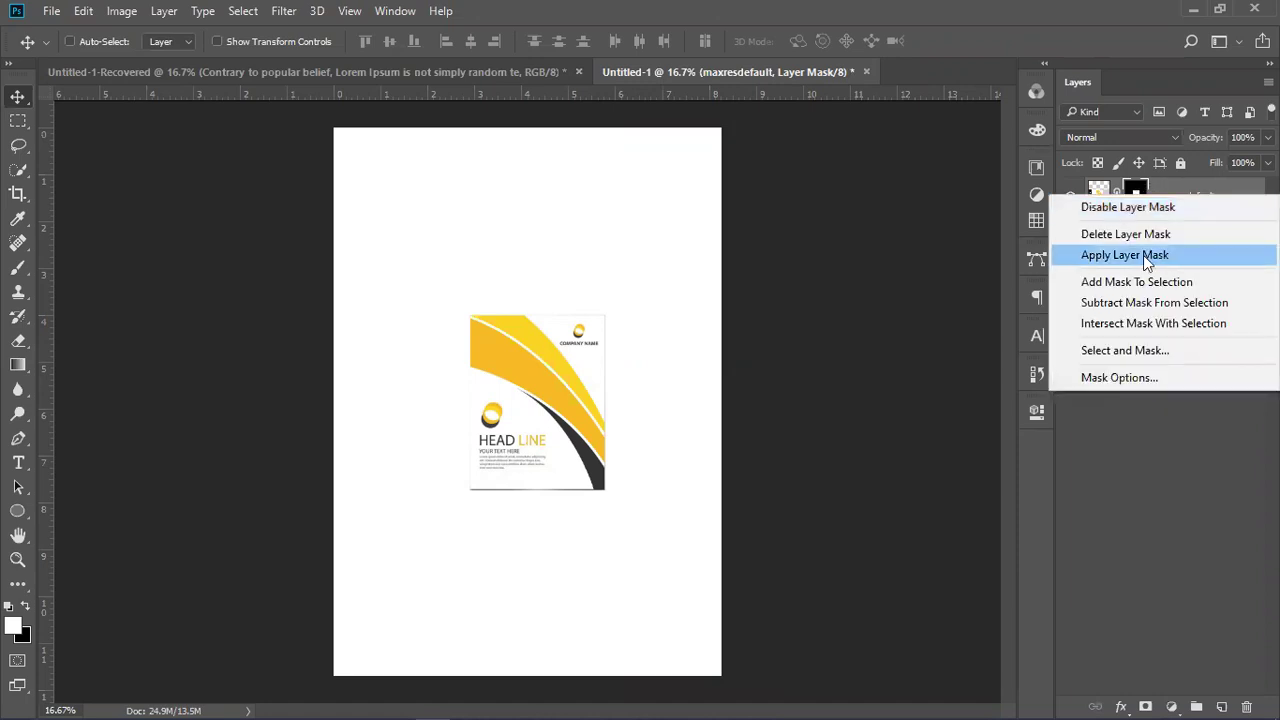
left_click(1144, 257)
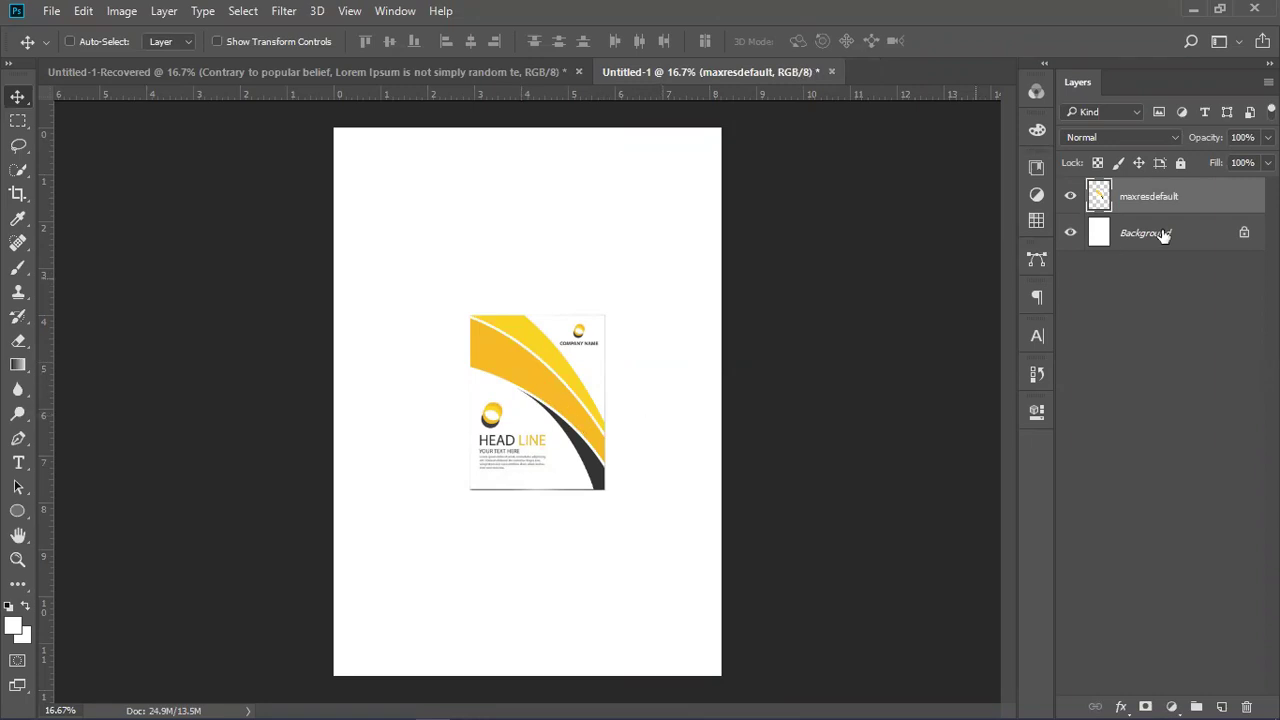
right_click(1229, 202)
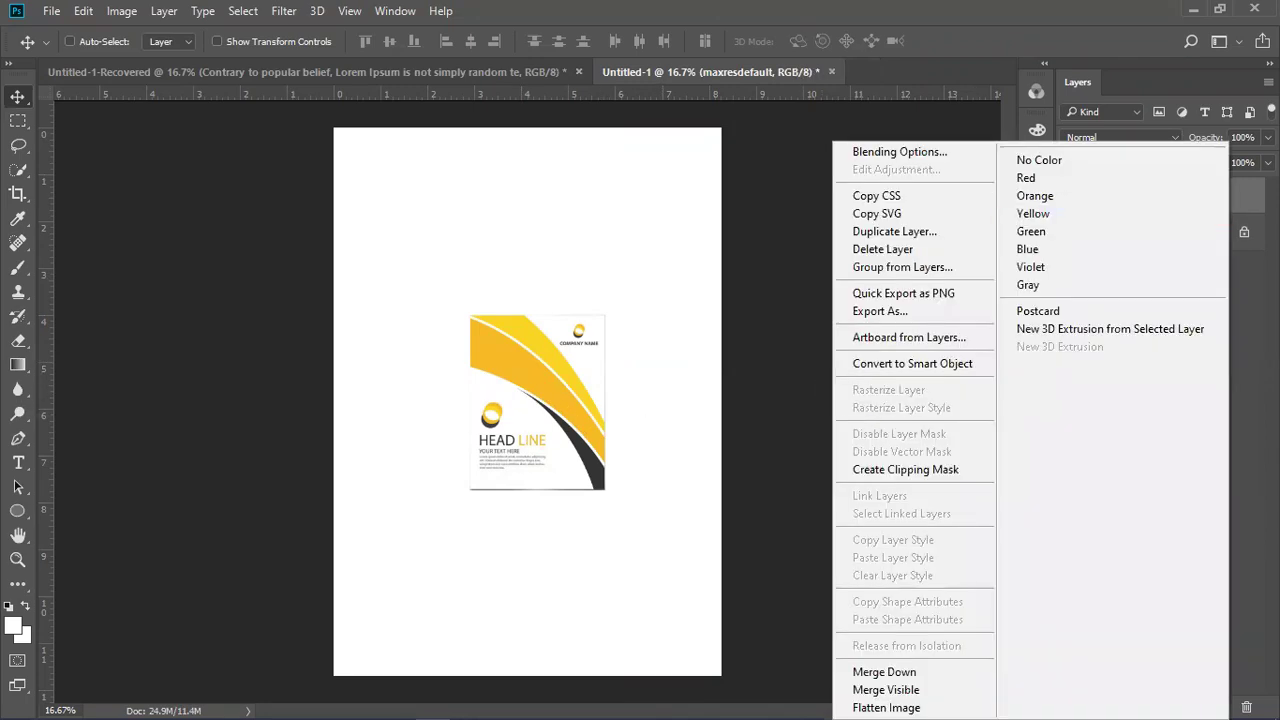
key("Escape")
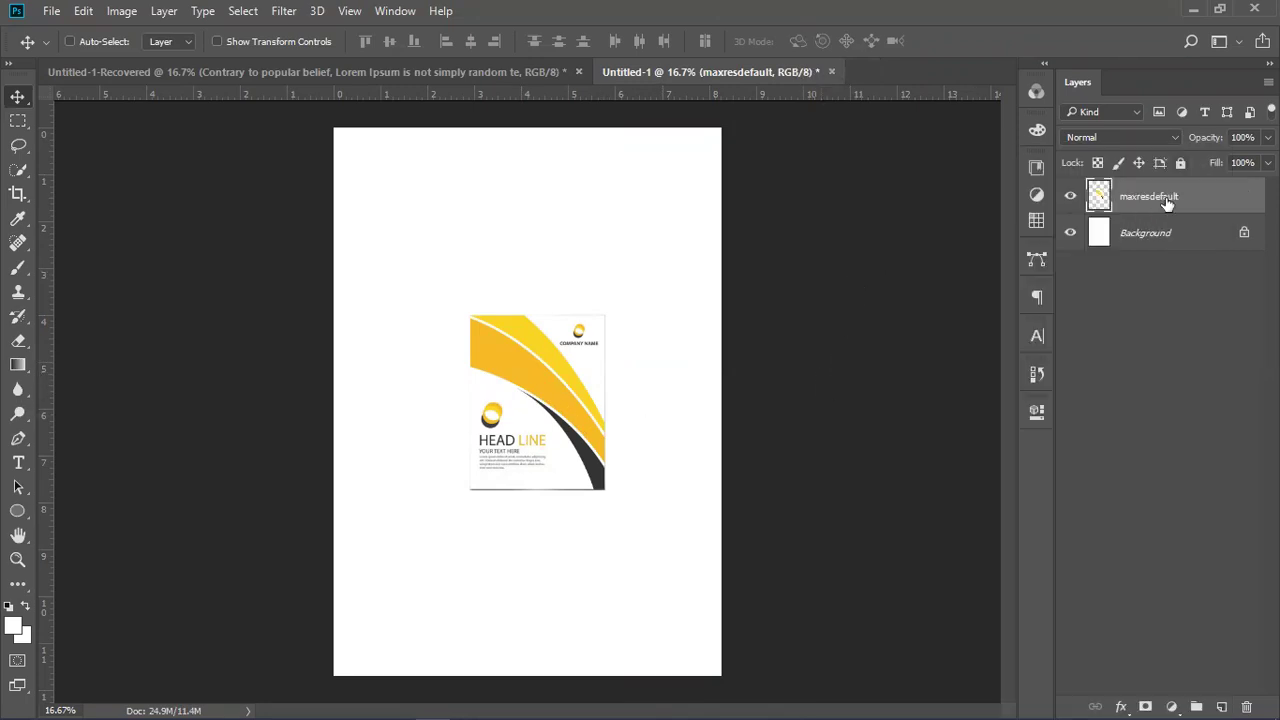
Scale the maxresdefault flyer proportionally to about 288% and align it with the page's top edge and full width.
key("ctrl")
key("ctrl+t")
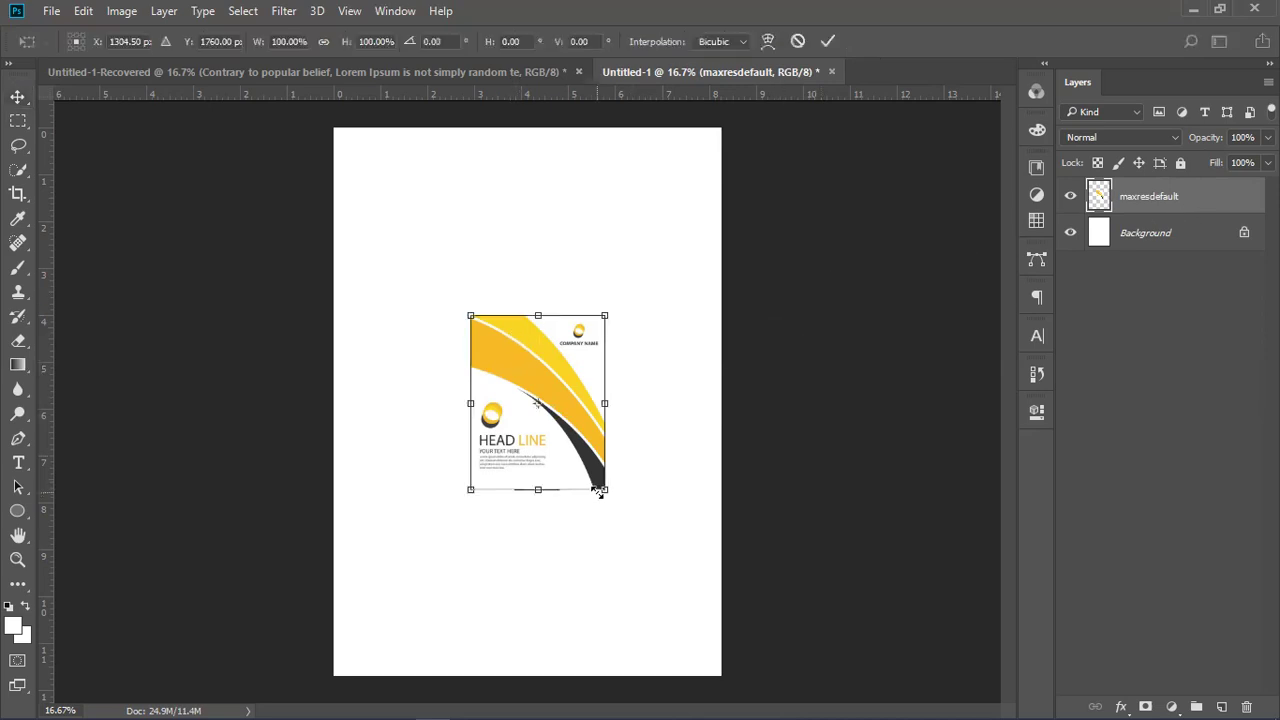
left_click_drag(676, 573, 737, 651)
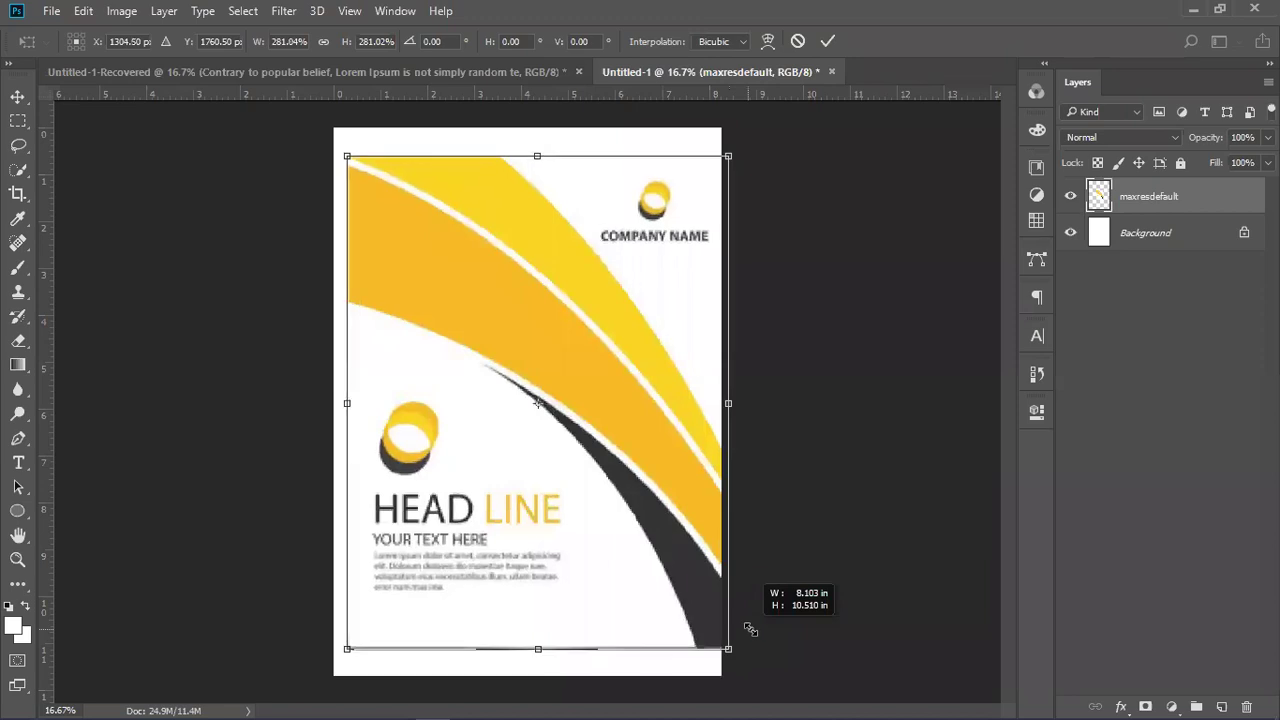
left_click_drag(638, 476, 687, 426)
key("Down")
left_click_drag(720, 641, 706, 630)
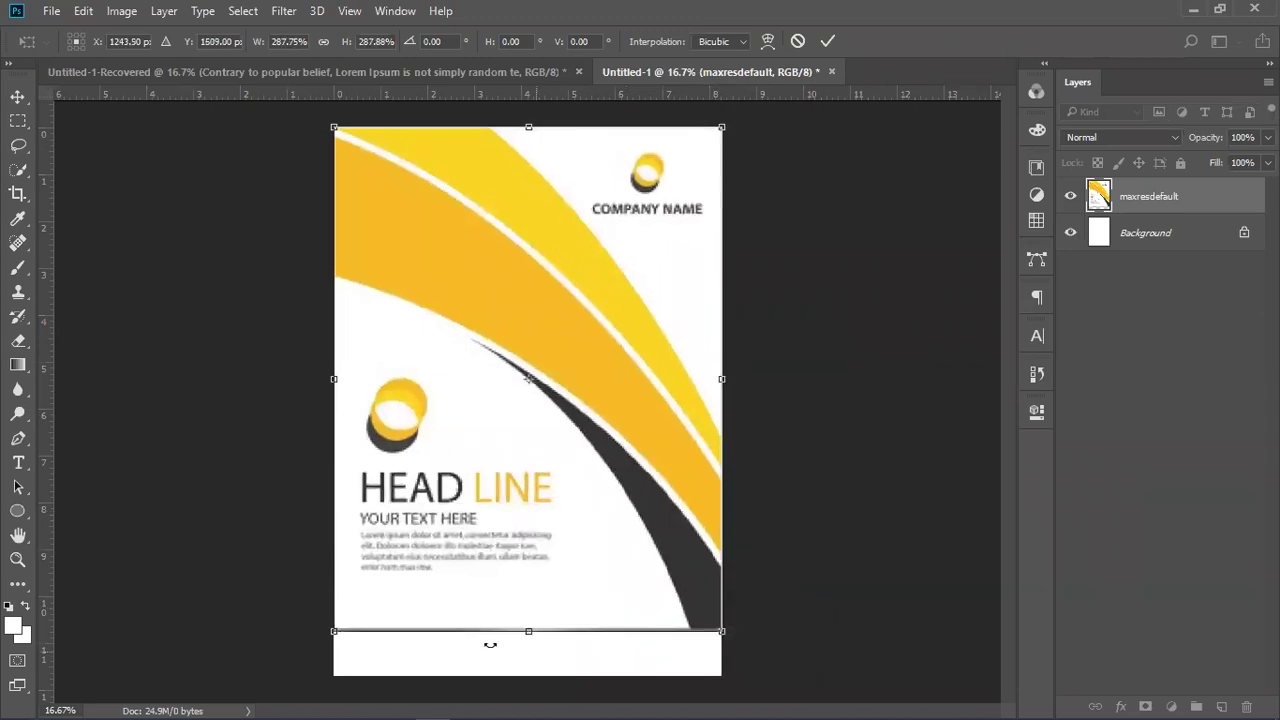
Undo the flyer's height-only stretch, scale it proportionally to about 313%, and centre it to cover the whole page.
left_click_drag(526, 647, 529, 676)
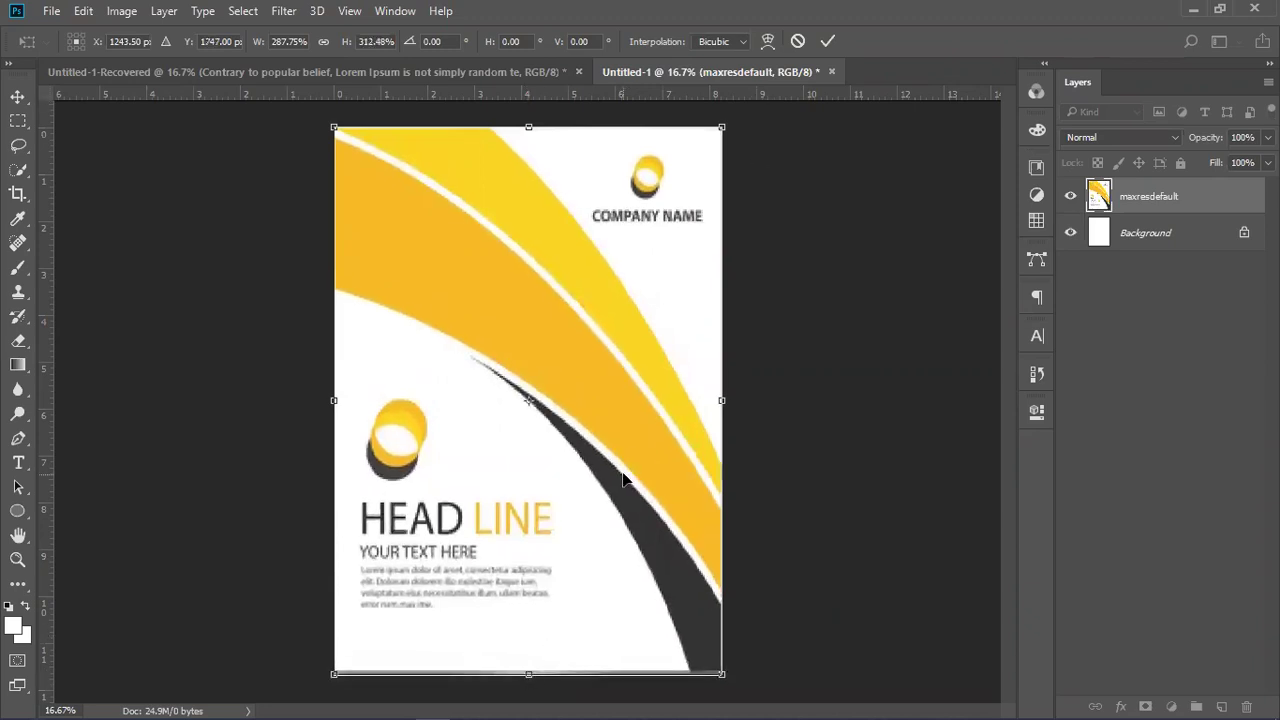
key("ctrl+z")
left_click_drag(733, 640, 769, 677)
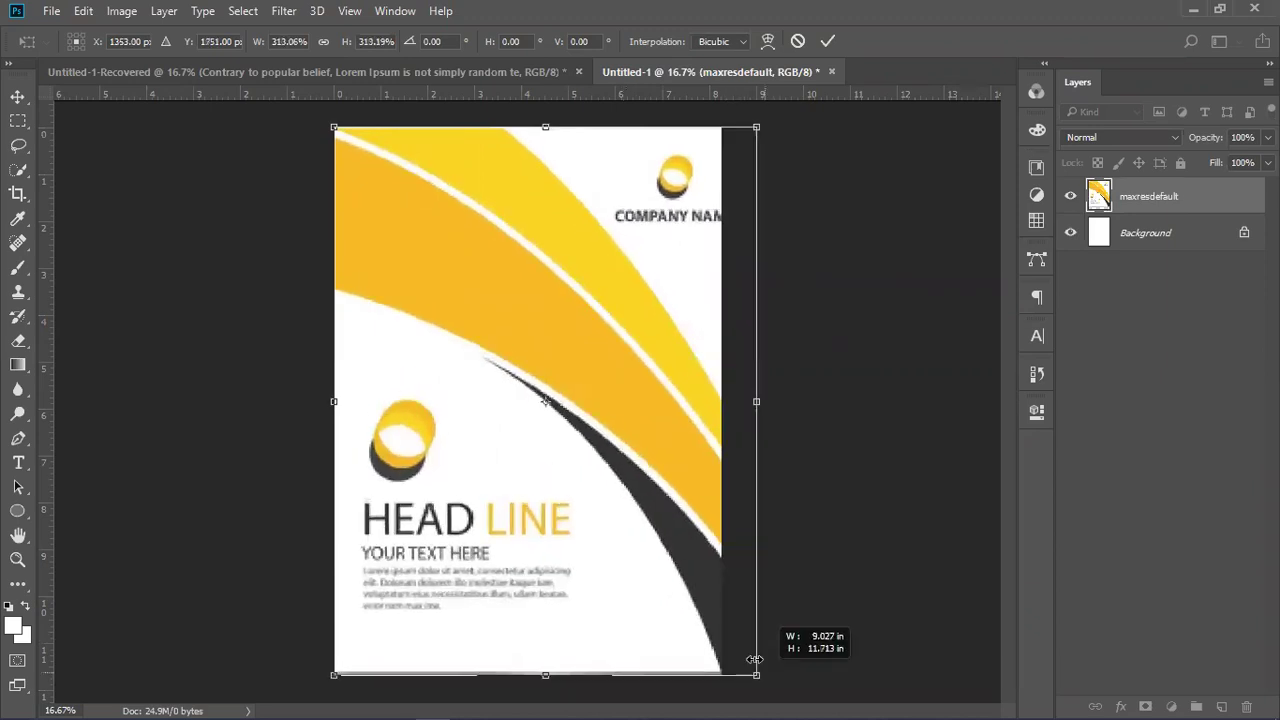
left_click_drag(585, 511, 578, 504)
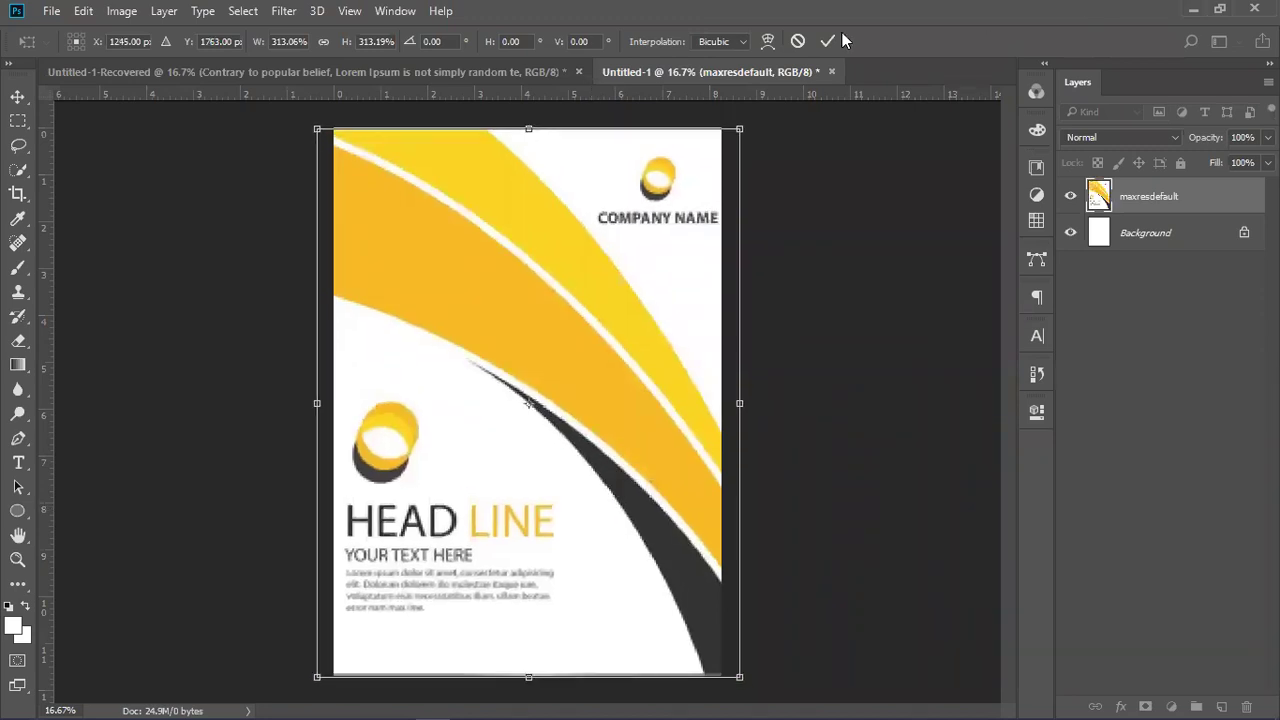
key("Up")
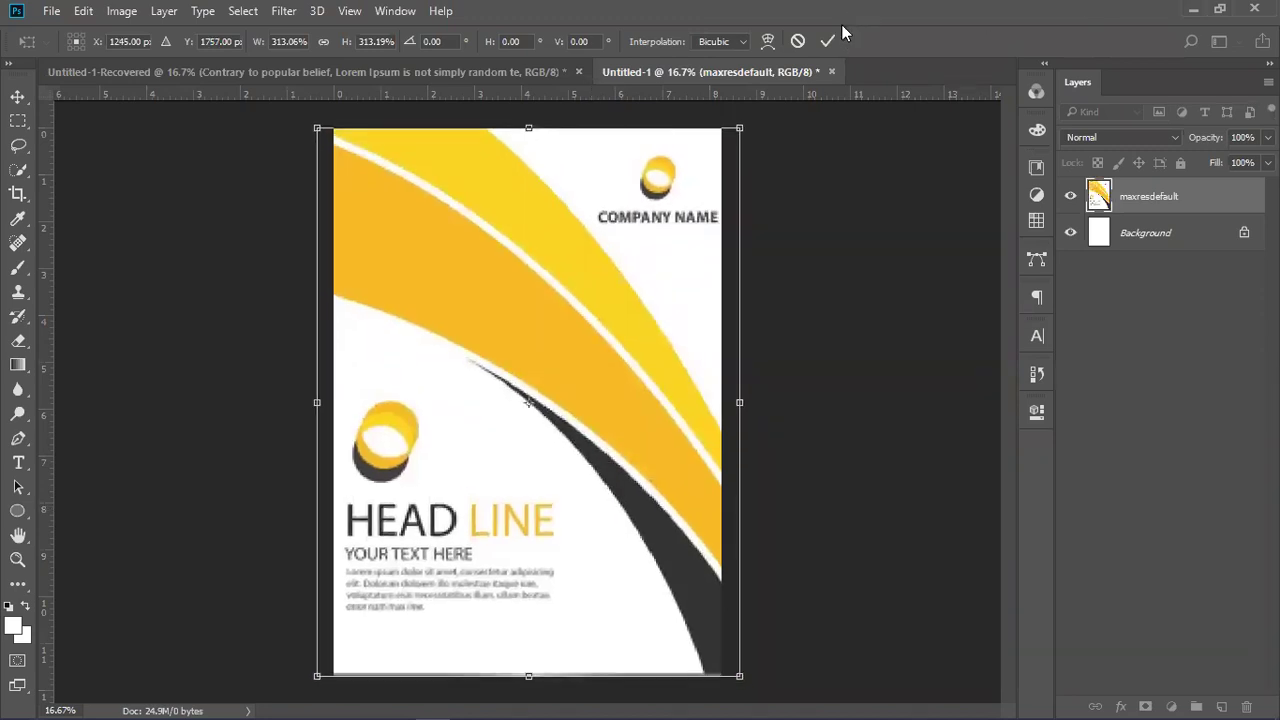
left_click(828, 40)
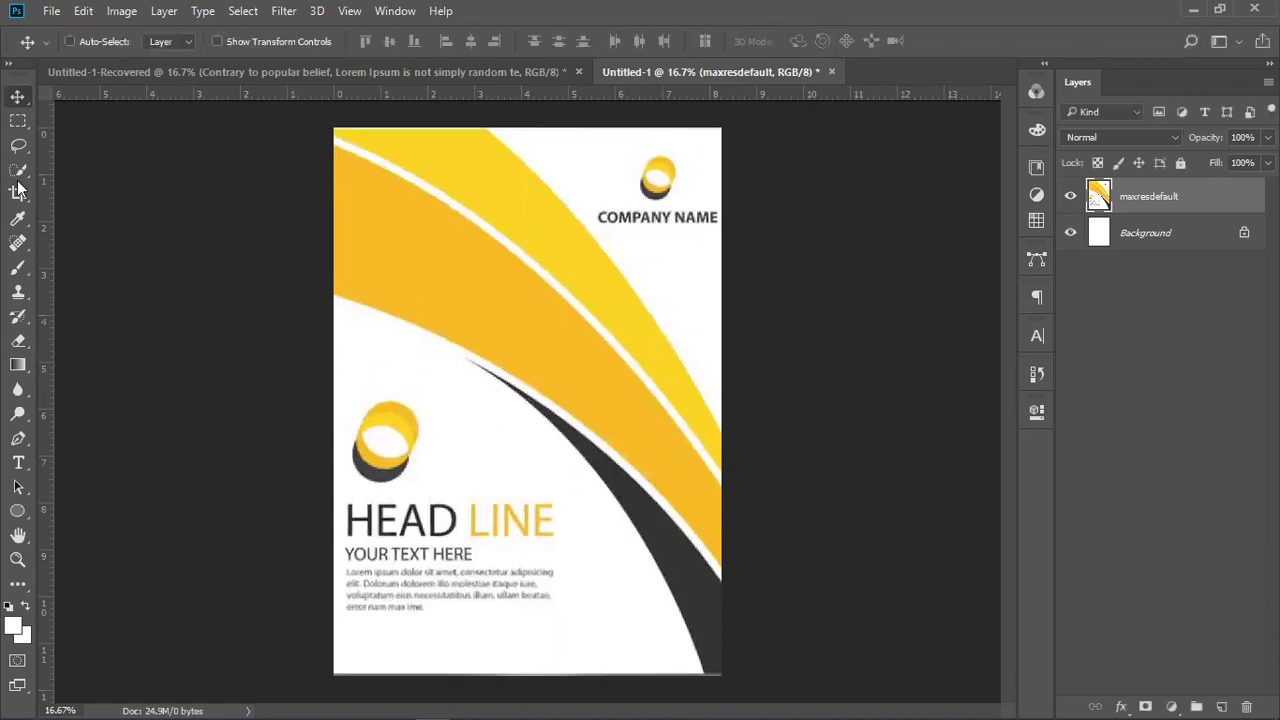
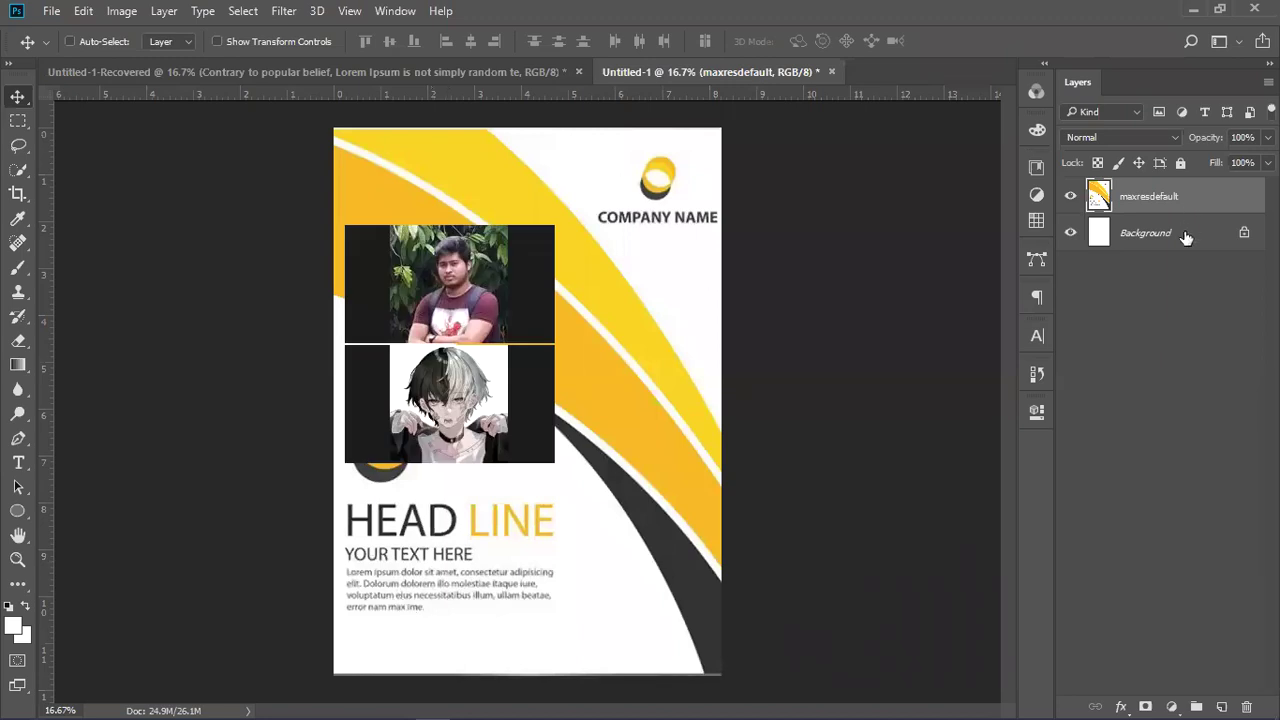
Trace the bright yellow curved band of the flyer with a closed Pen path, with the Background layer active.
left_click(1076, 237)
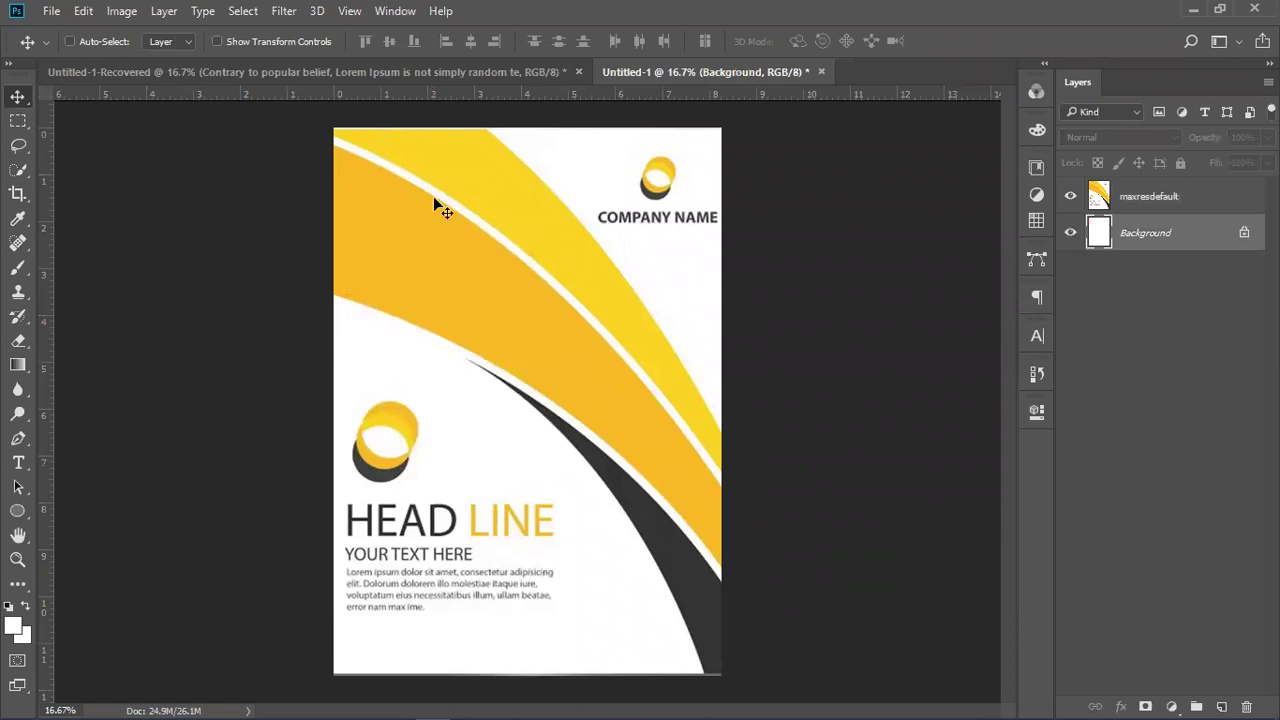
left_click(18, 438)
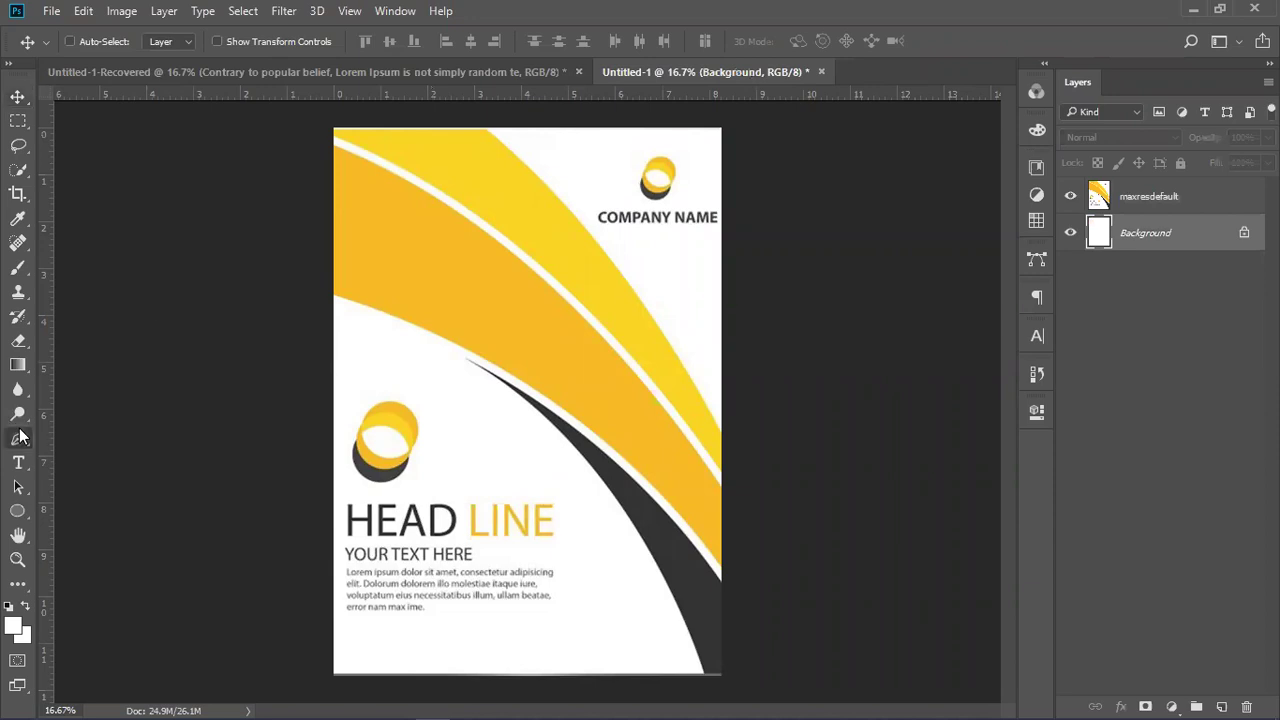
left_click(330, 133)
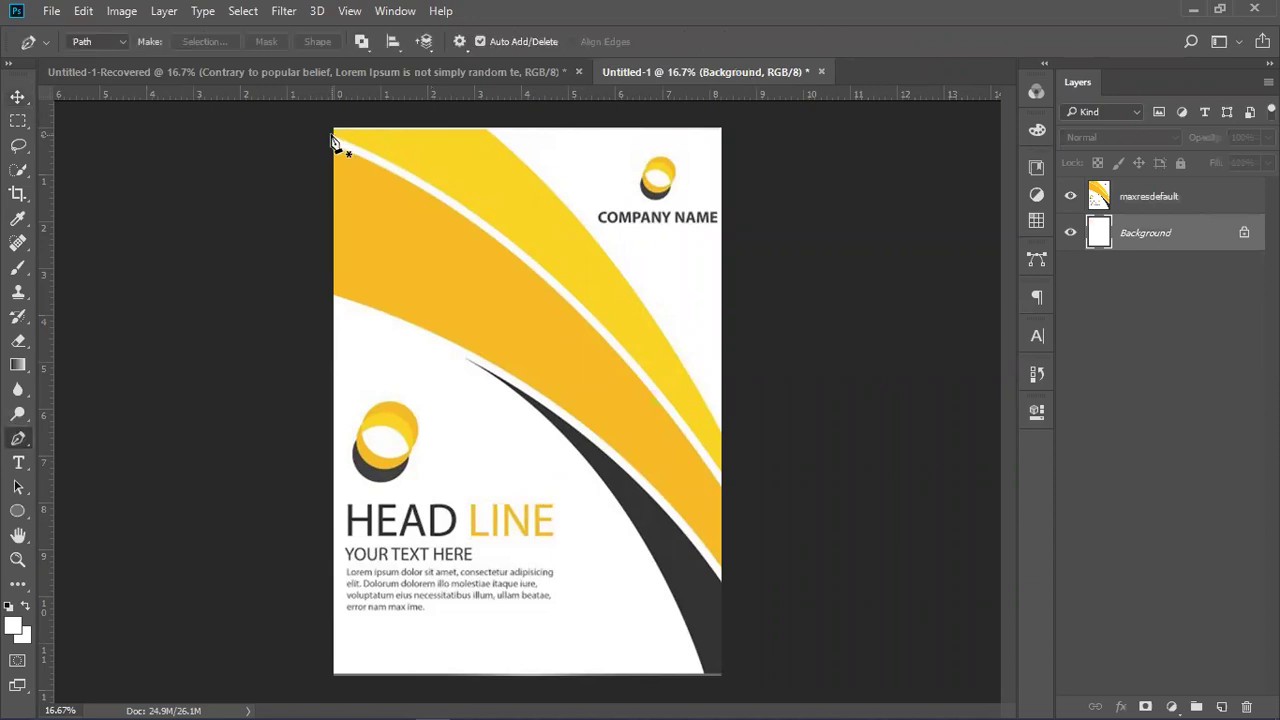
left_click(725, 476)
left_click_drag(725, 476, 879, 652)
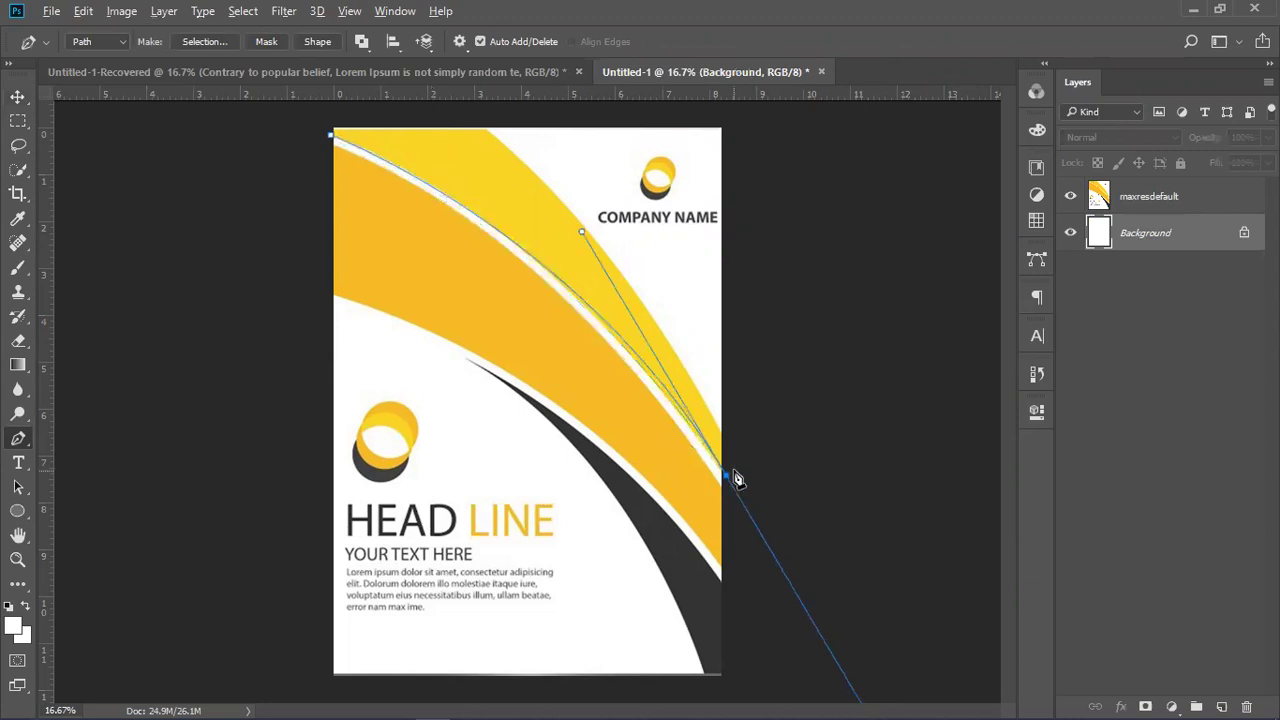
left_click_drag(730, 485, 728, 440)
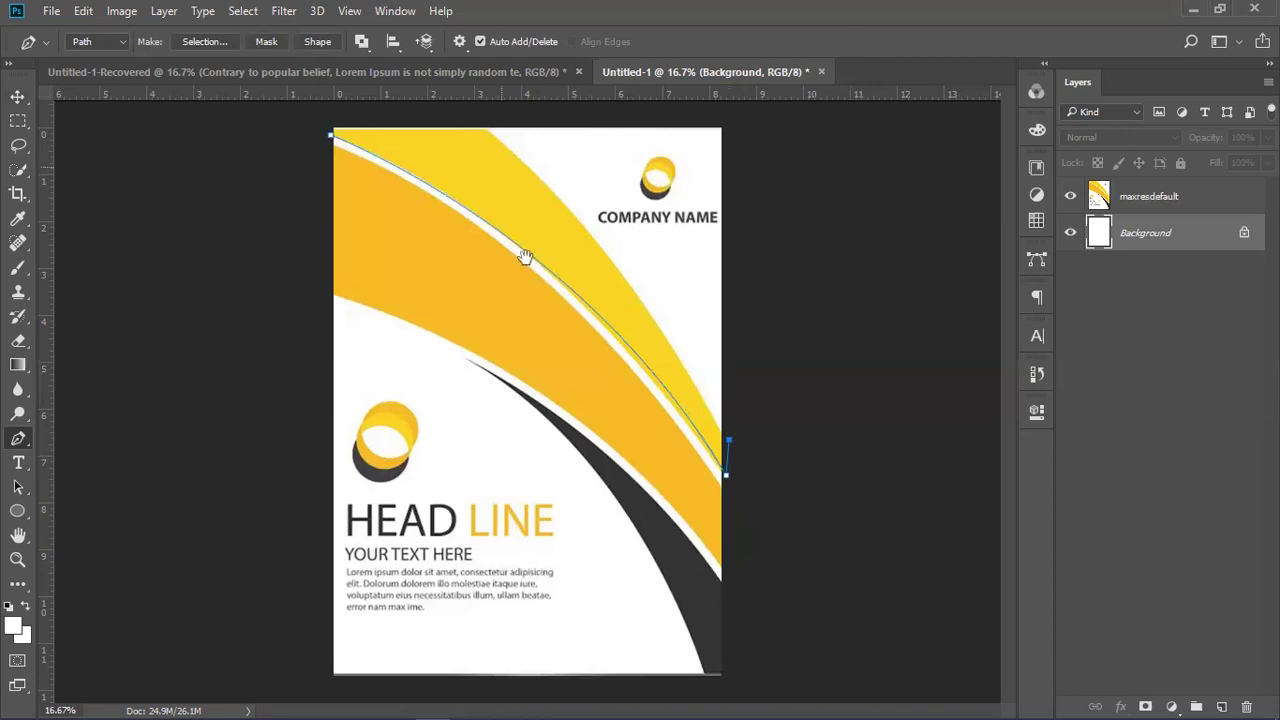
left_click_drag(477, 126, 370, 55)
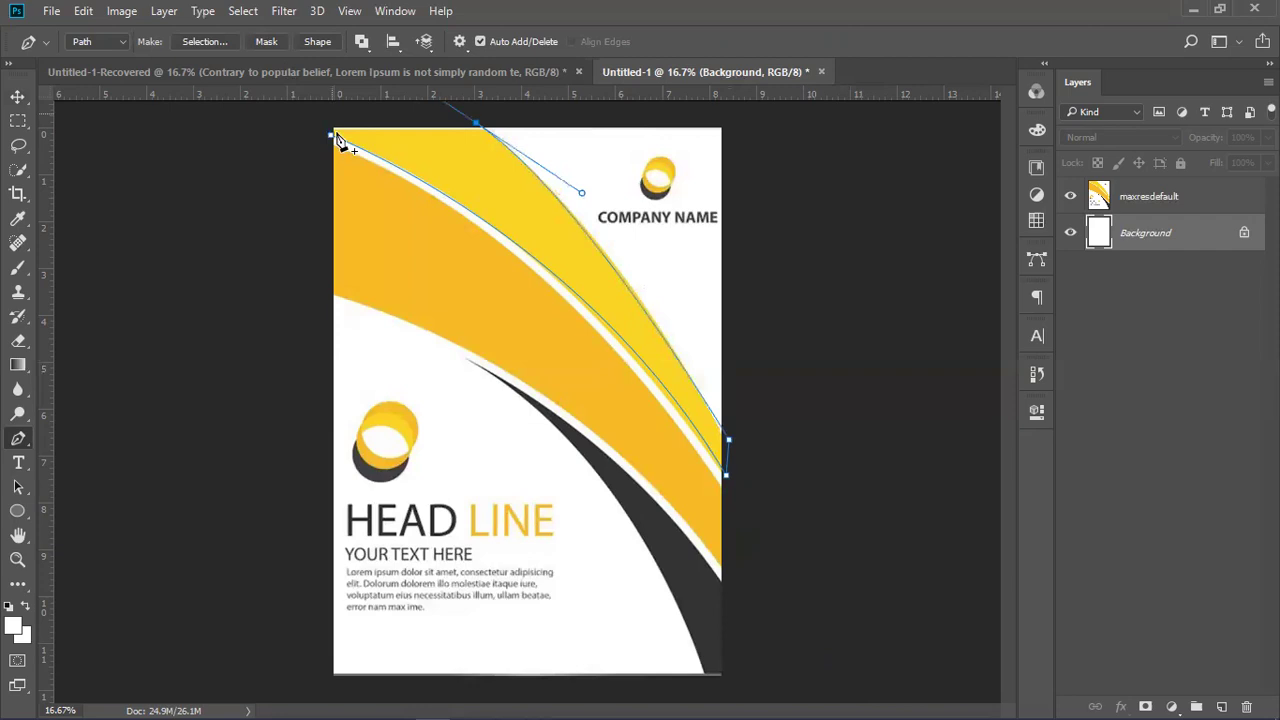
left_click_drag(333, 133, 335, 140)
key("ctrl+z")
key("ctrl+z")
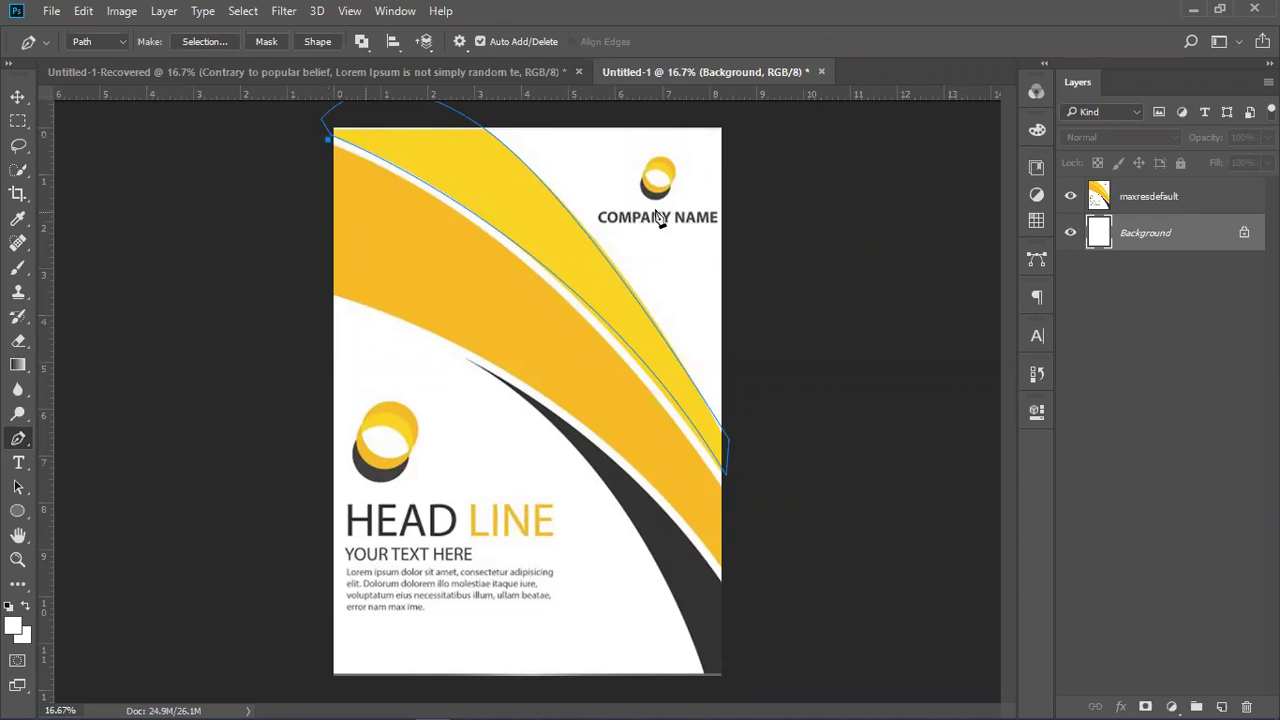
Dismiss the traced path and delete the maxresdefault layer from the page.
left_click(1188, 208)
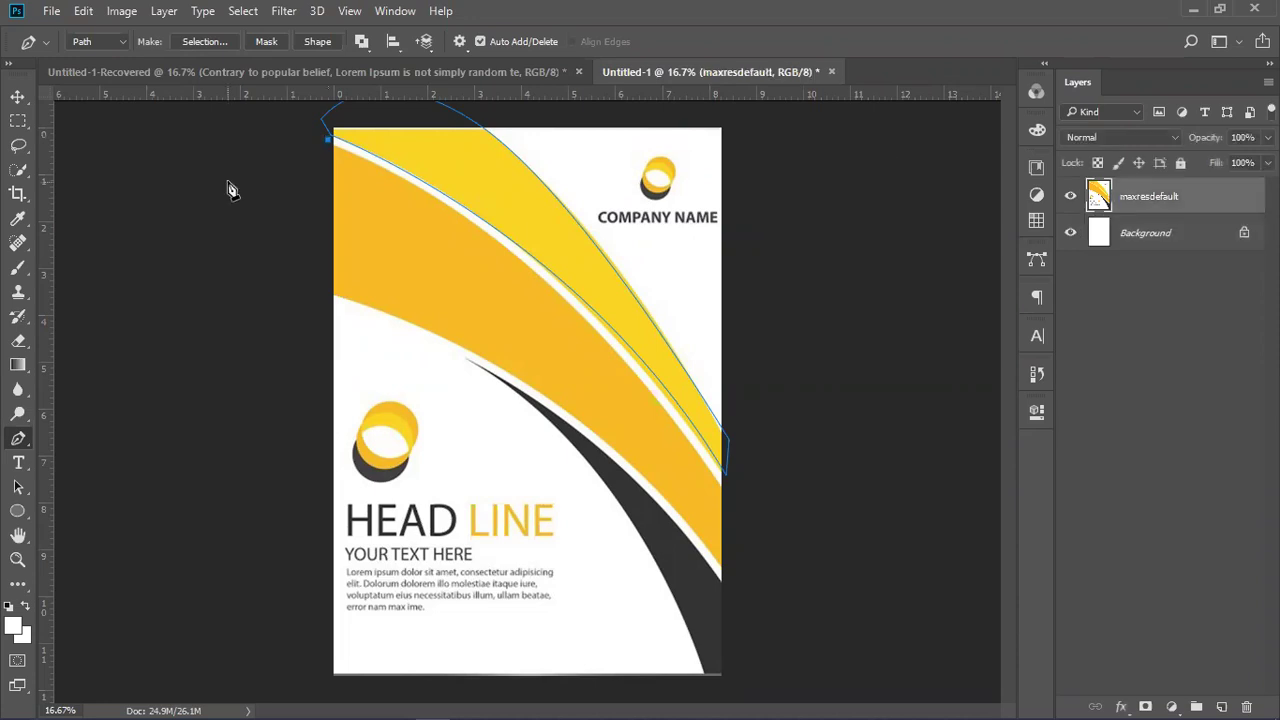
left_click(12, 100)
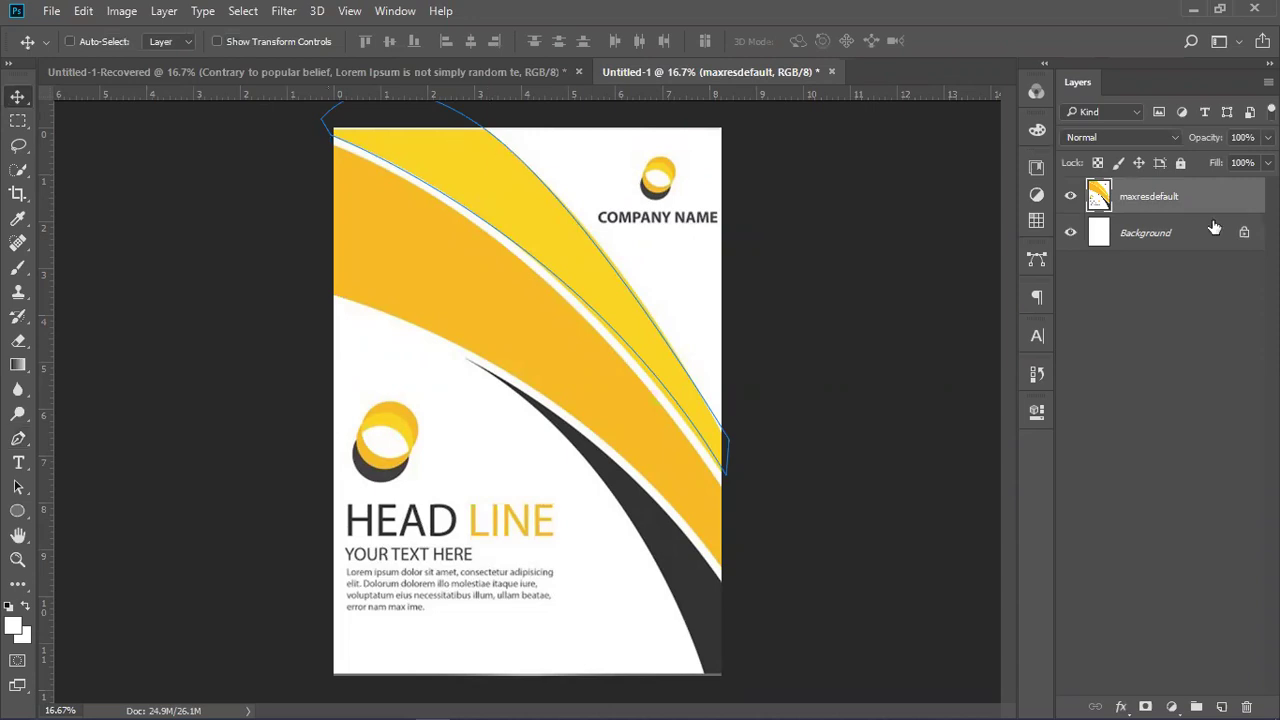
left_click(1166, 334)
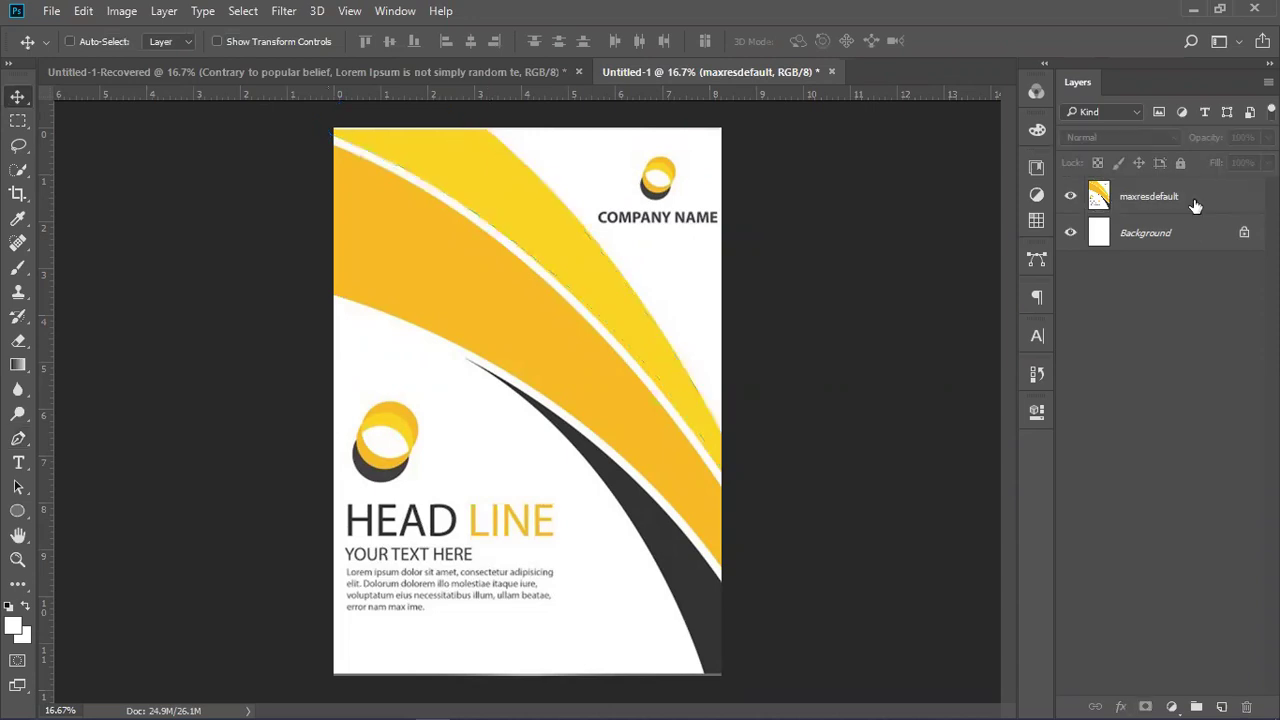
left_click(1188, 196)
key("Delete")
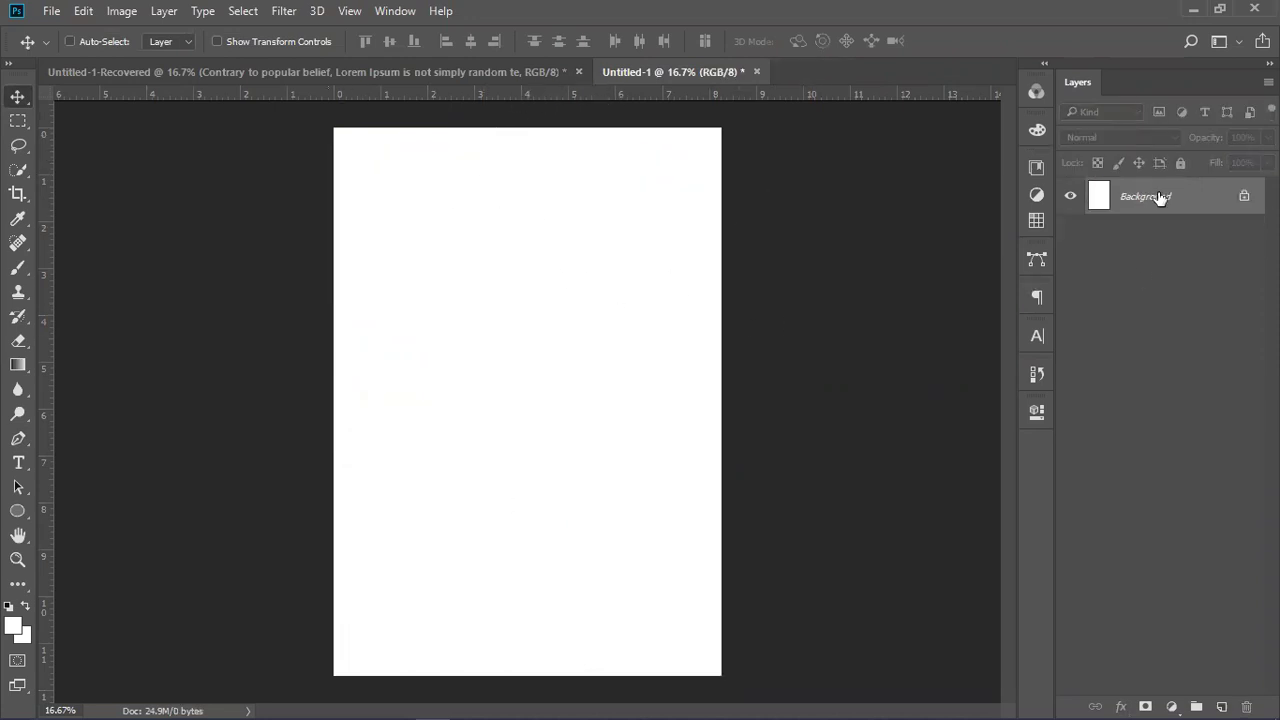
Open maxresdefault.jpg from the Desktop as its own document.
left_click(51, 11)
left_click(84, 45)
scroll(588, 420, "down", 2)
scroll(590, 418, "down", 4)
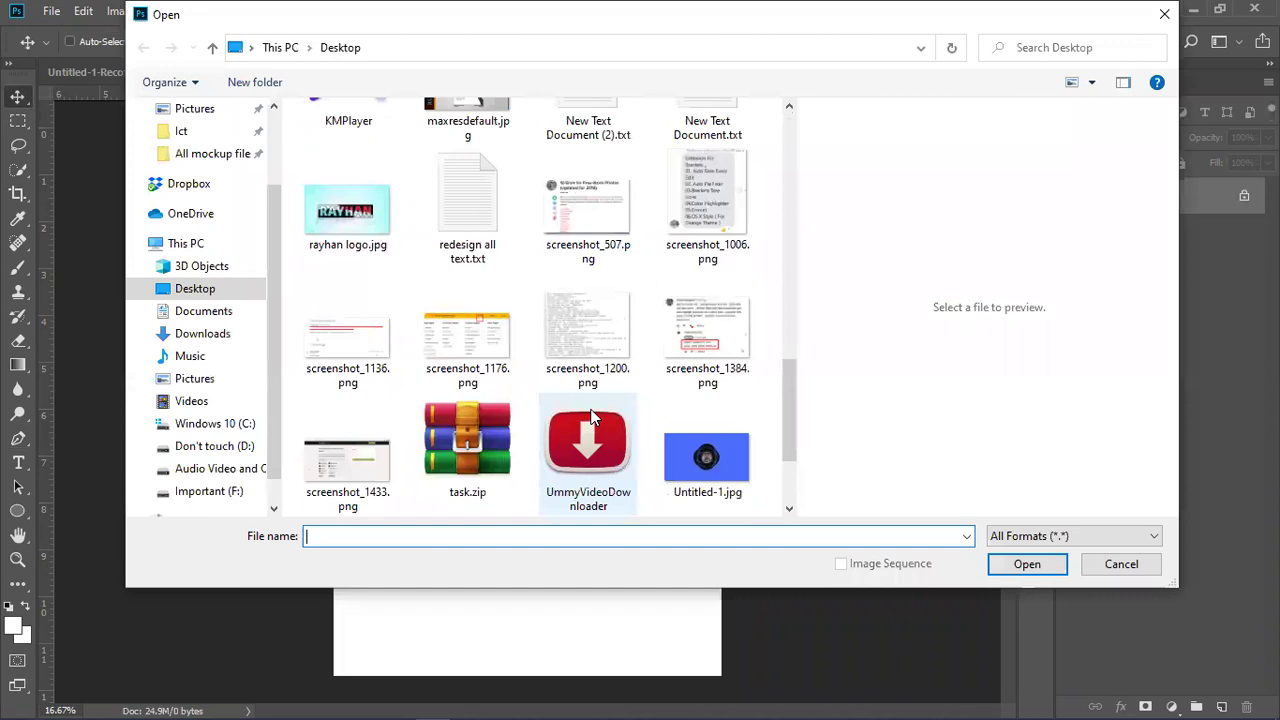
scroll(588, 417, "up", 3)
left_click(467, 425)
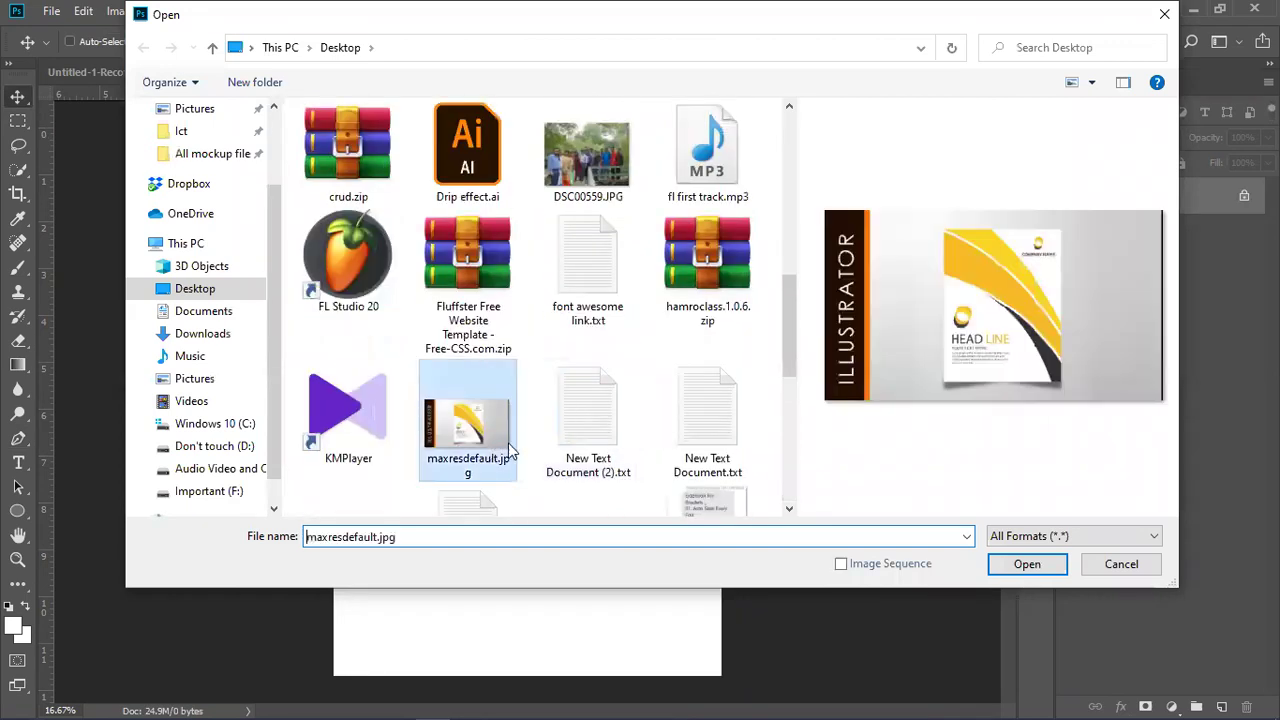
left_click(1027, 564)
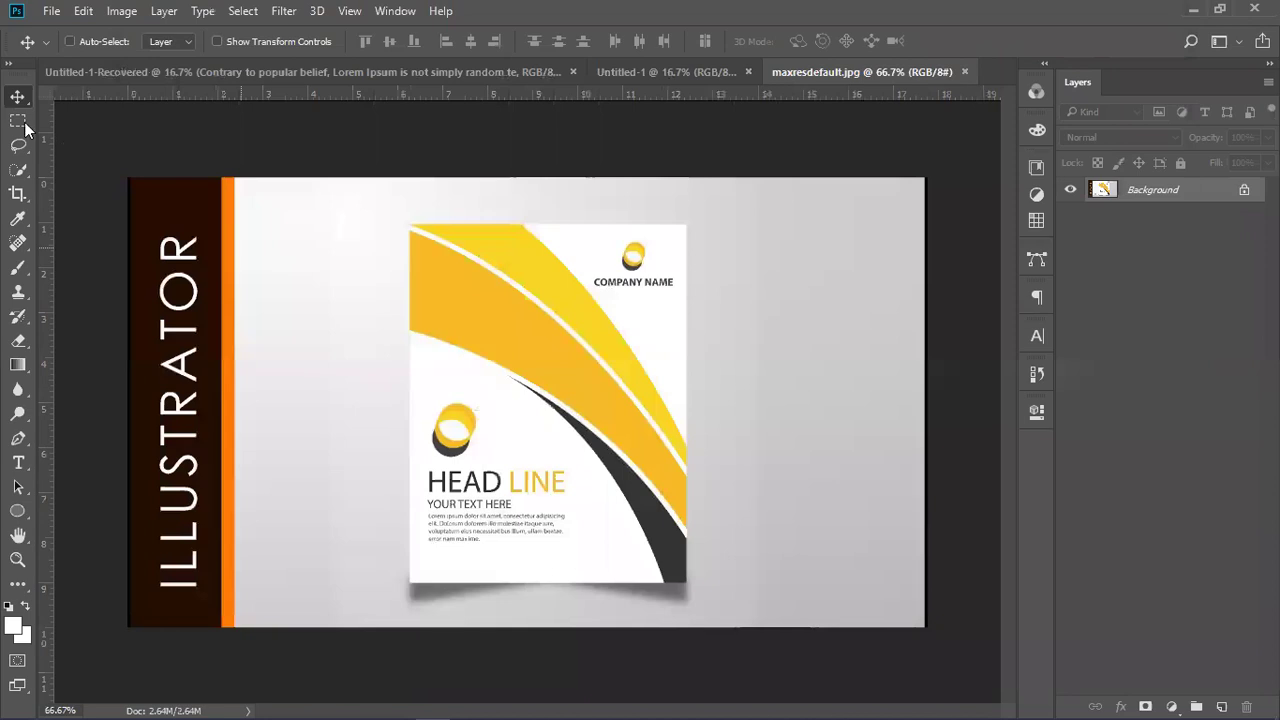
Crop maxresdefault.jpg to the flyer's edges, cutting off the grey backdrop and the ILLUSTRATOR strip.
left_click(18, 194)
left_click_drag(120, 409, 675, 359)
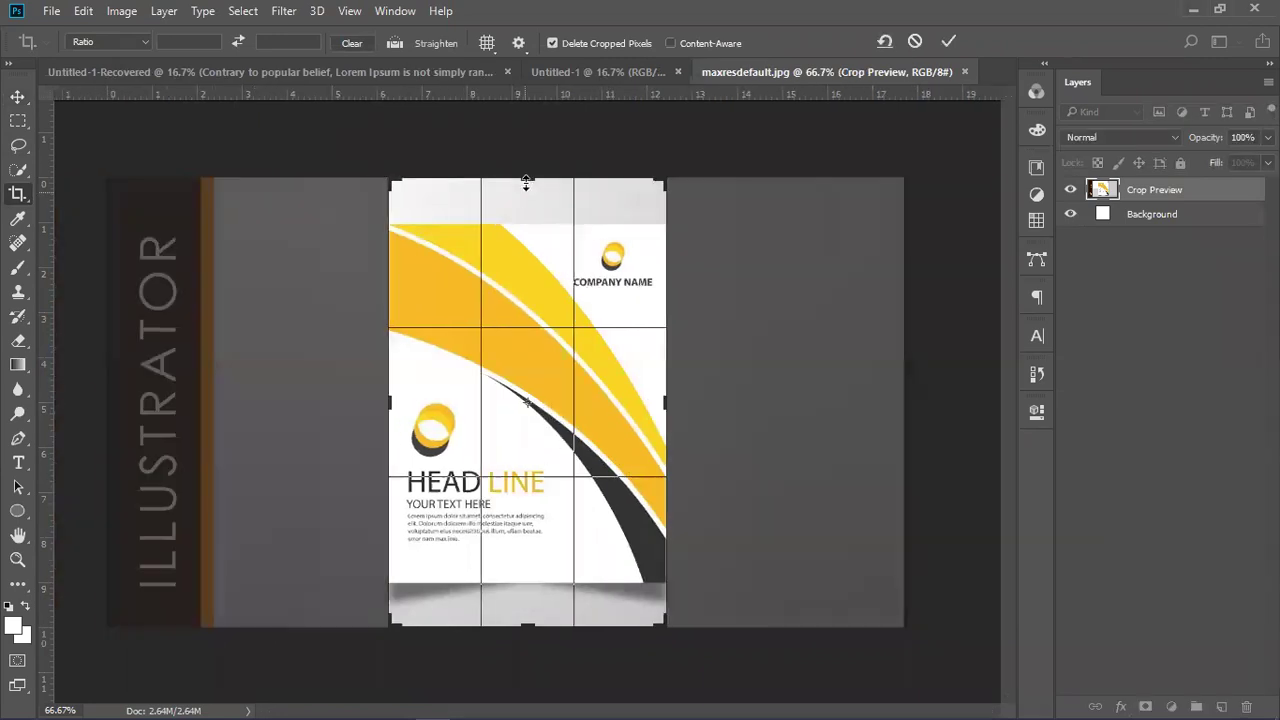
left_click_drag(531, 202, 540, 206)
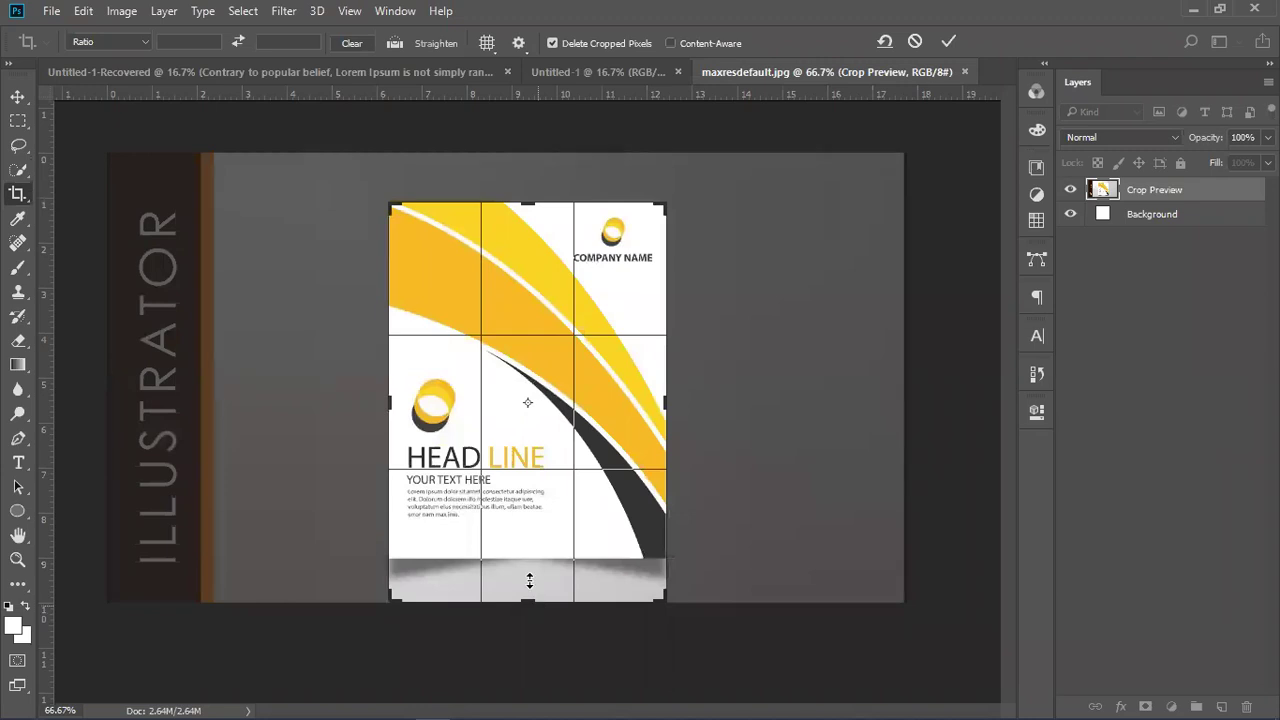
left_click_drag(537, 585, 537, 559)
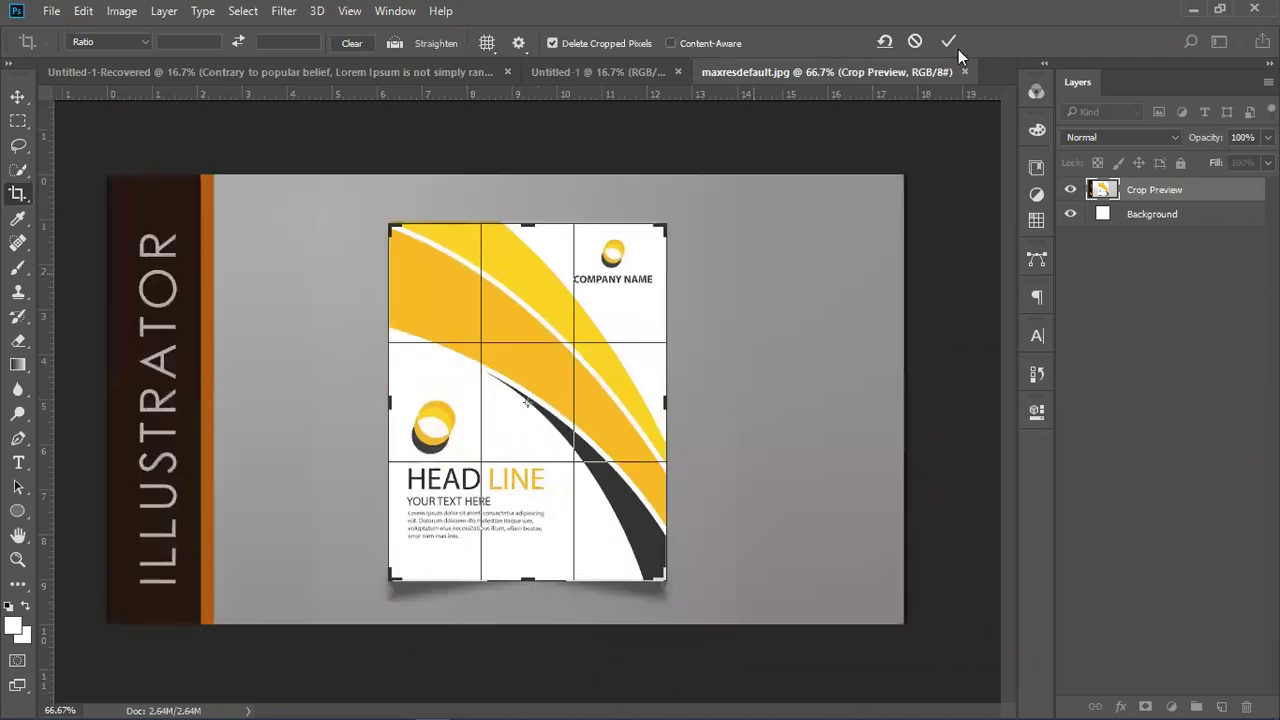
key("Return")
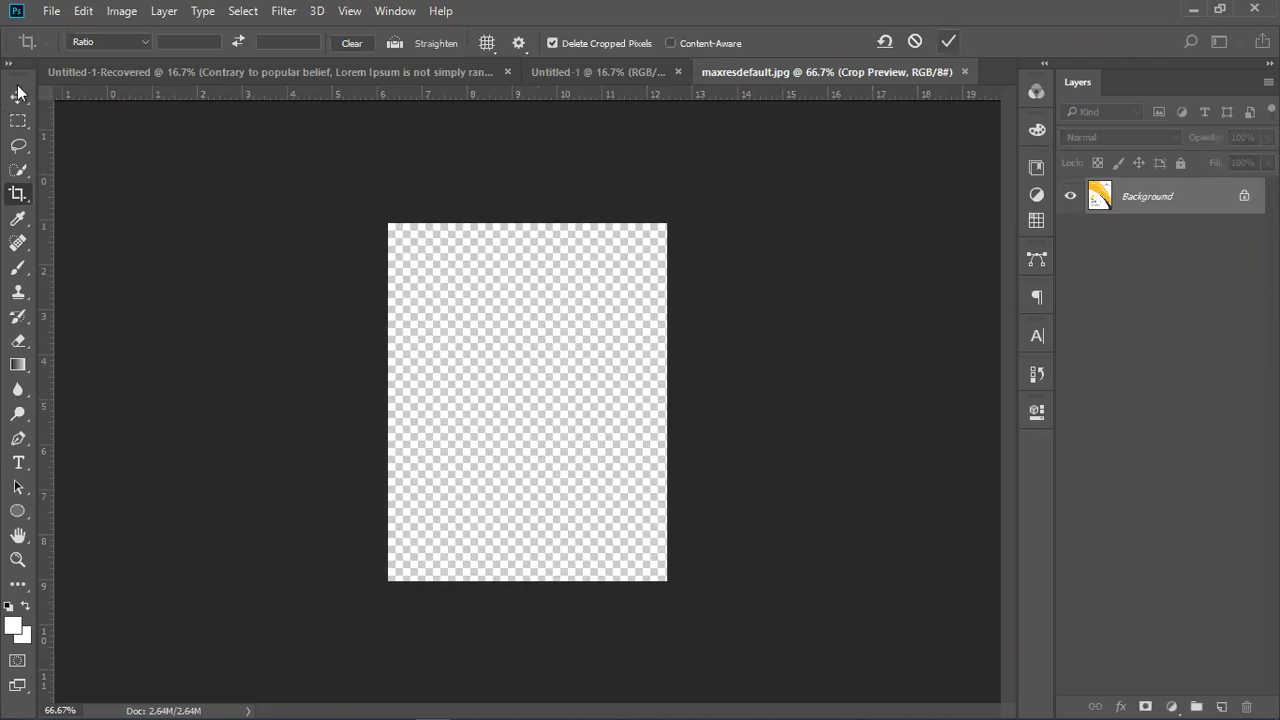
left_click(17, 95)
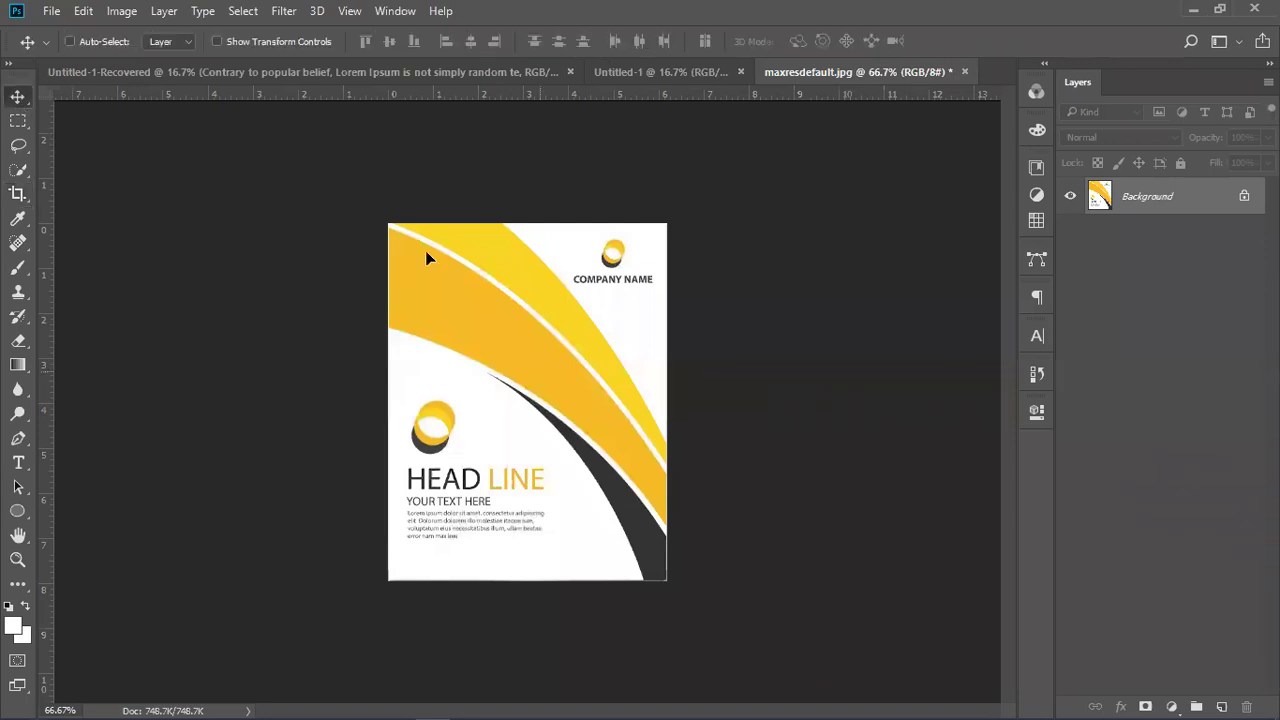
Try bringing the cropped flyer onto the Untitled-1 page, and undo both that placement and the crop of maxresdefault.jpg.
left_click_drag(343, 115, 507, 261)
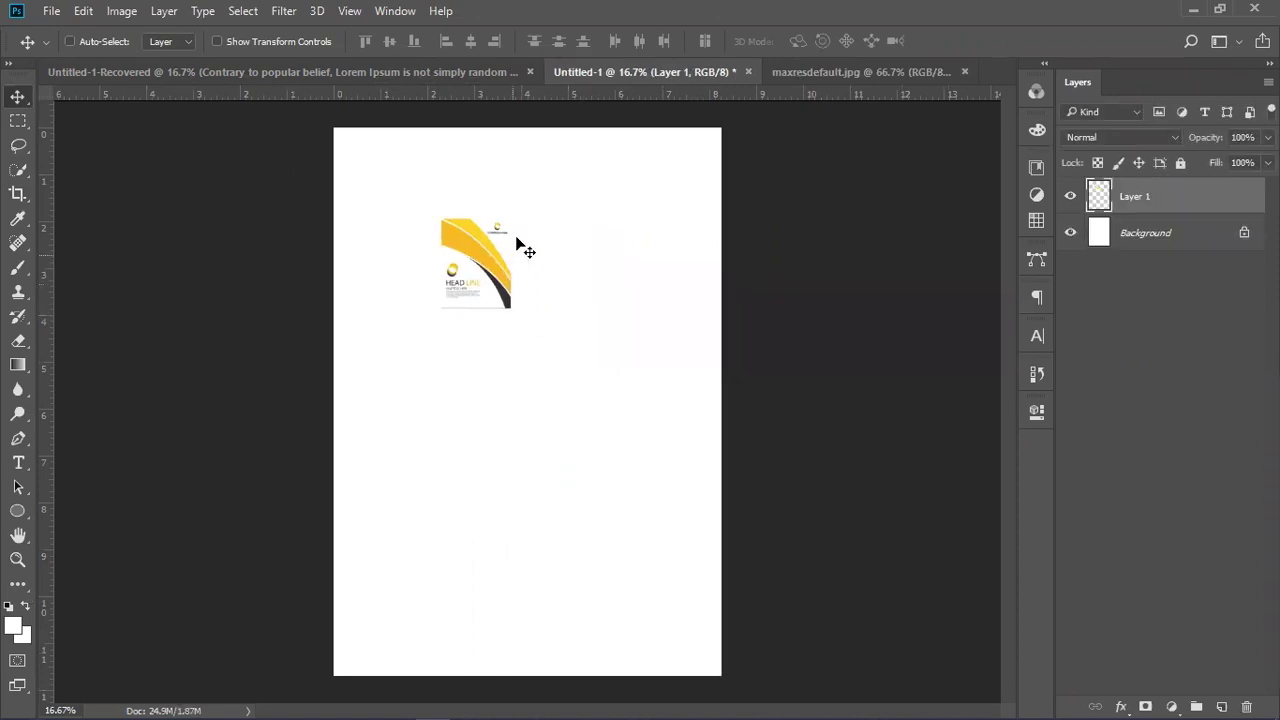
key("ctrl+z")
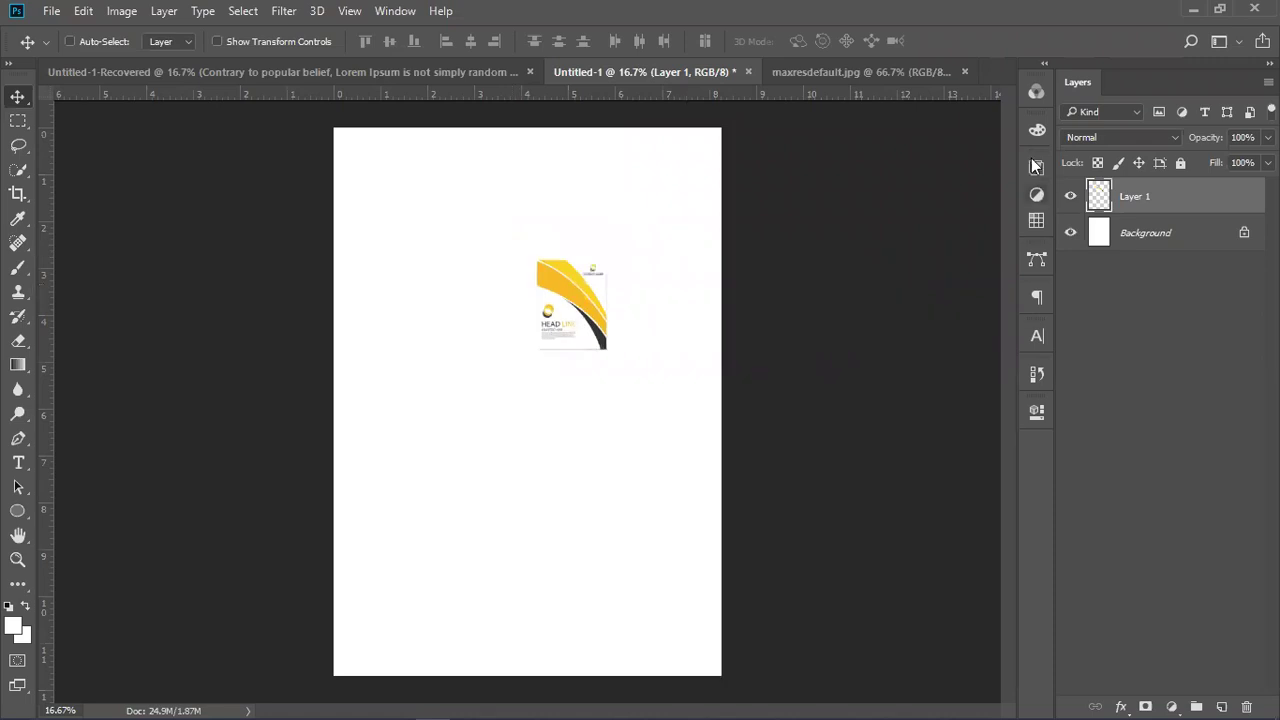
key("ctrl+z")
left_click(868, 72)
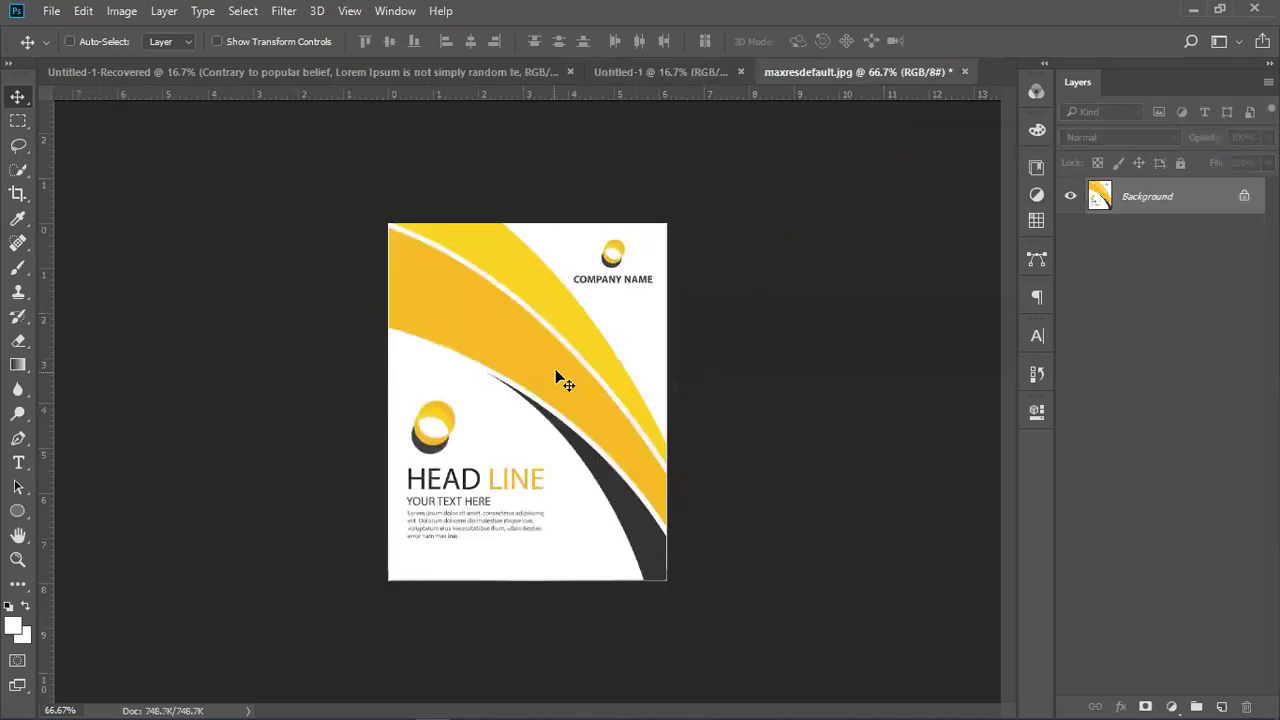
key("ctrl+z")
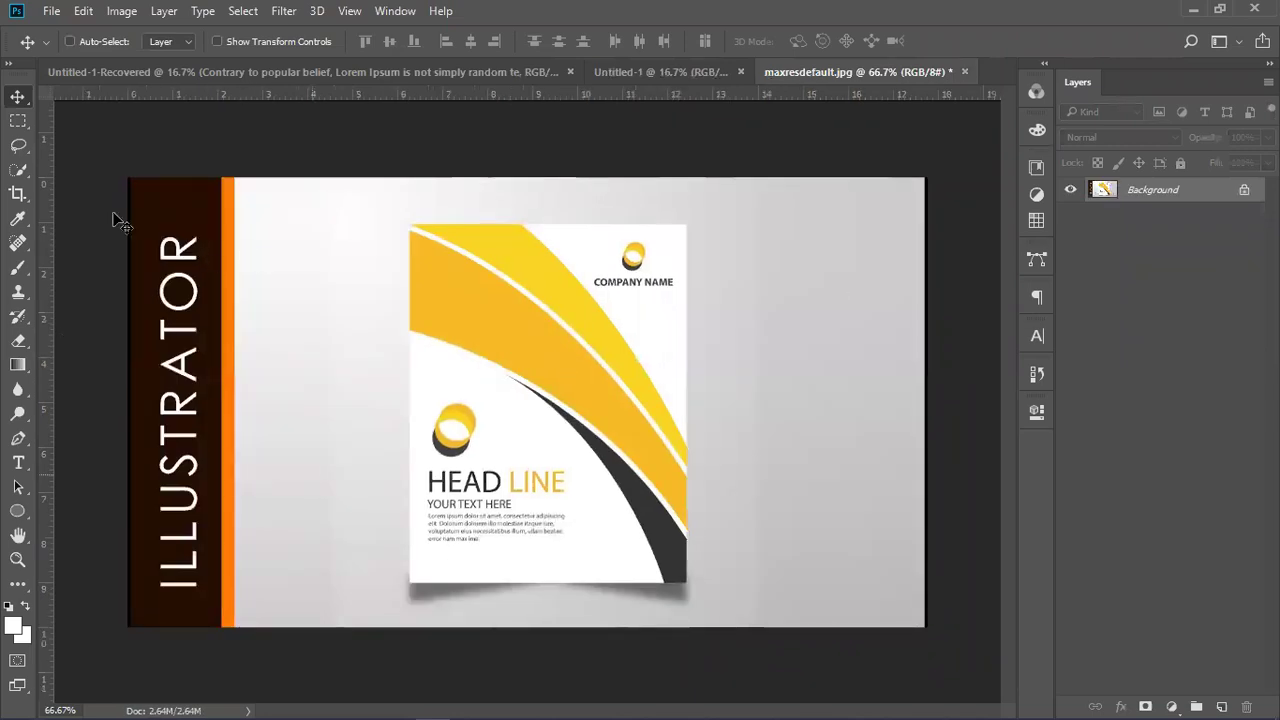
Select the flyer in maxresdefault.jpg with the Rectangular Marquee and move the selected area onto the Untitled-1 page.
left_click(18, 122)
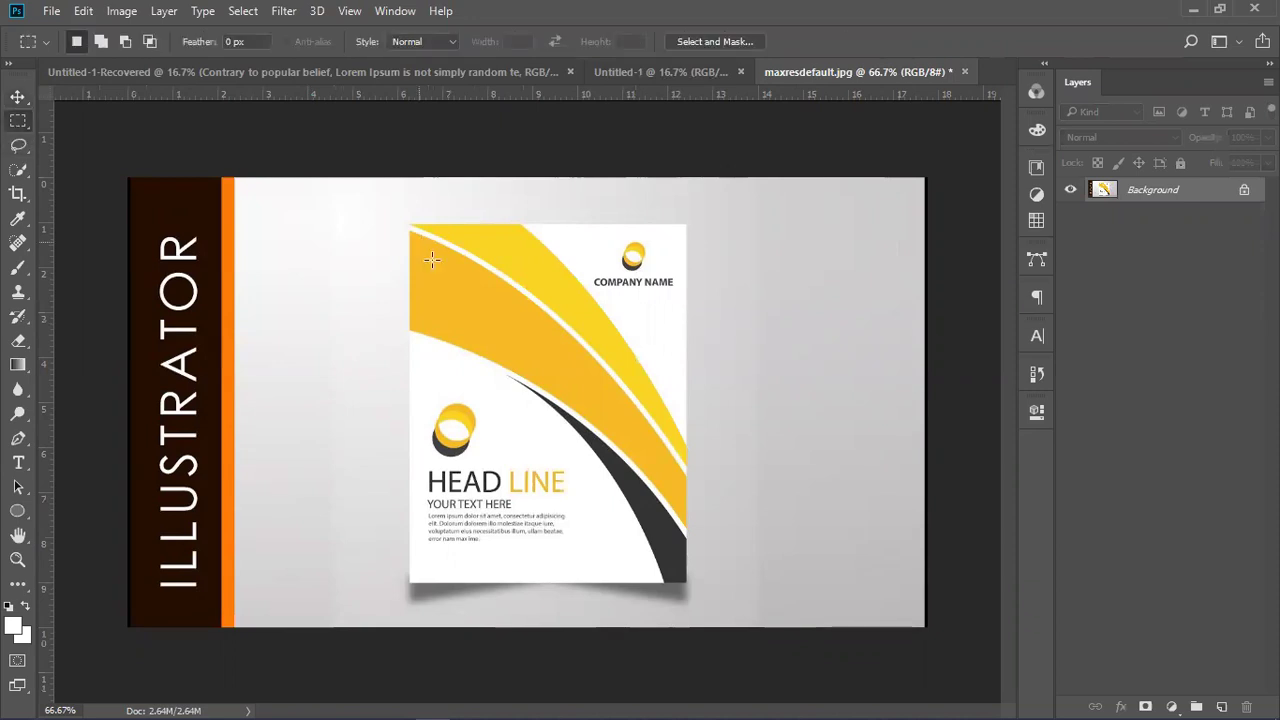
left_click_drag(411, 226, 686, 581)
left_click(18, 97)
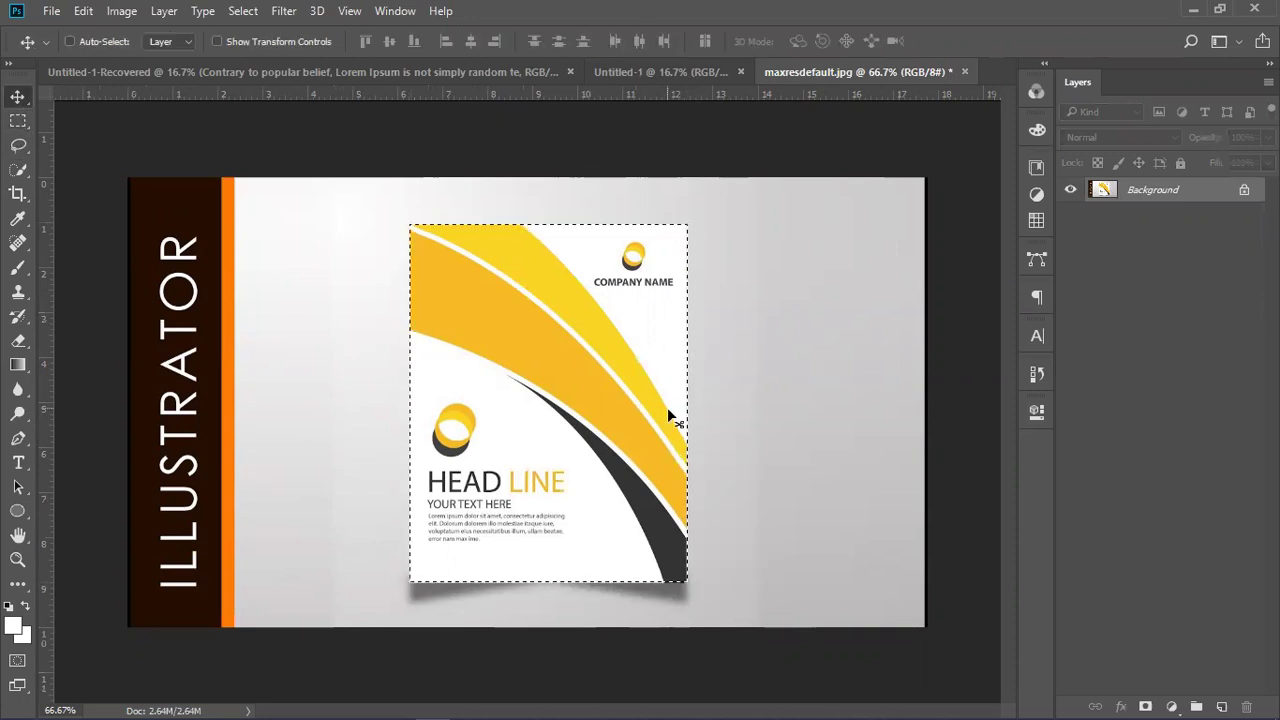
left_click_drag(578, 367, 647, 67)
left_click_drag(568, 319, 612, 392)
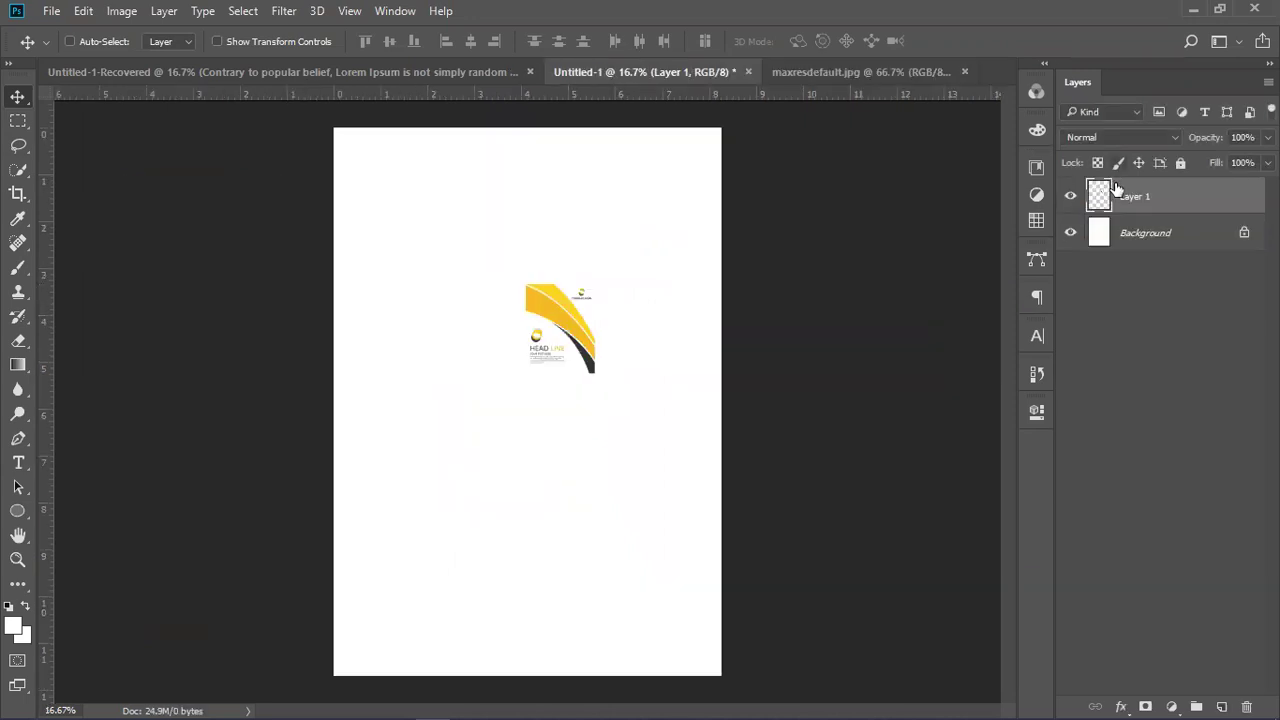
Clear the rectangular selection around the flyer in maxresdefault.jpg.
left_click(857, 64)
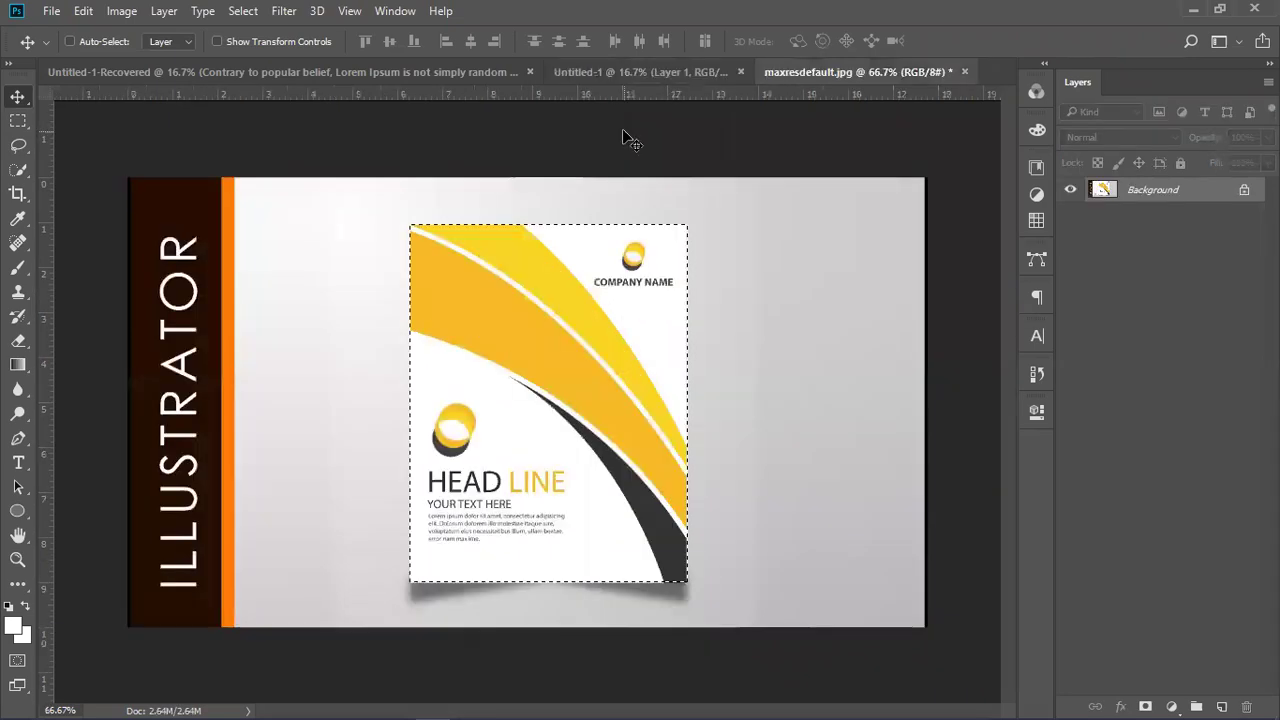
key("ctrl")
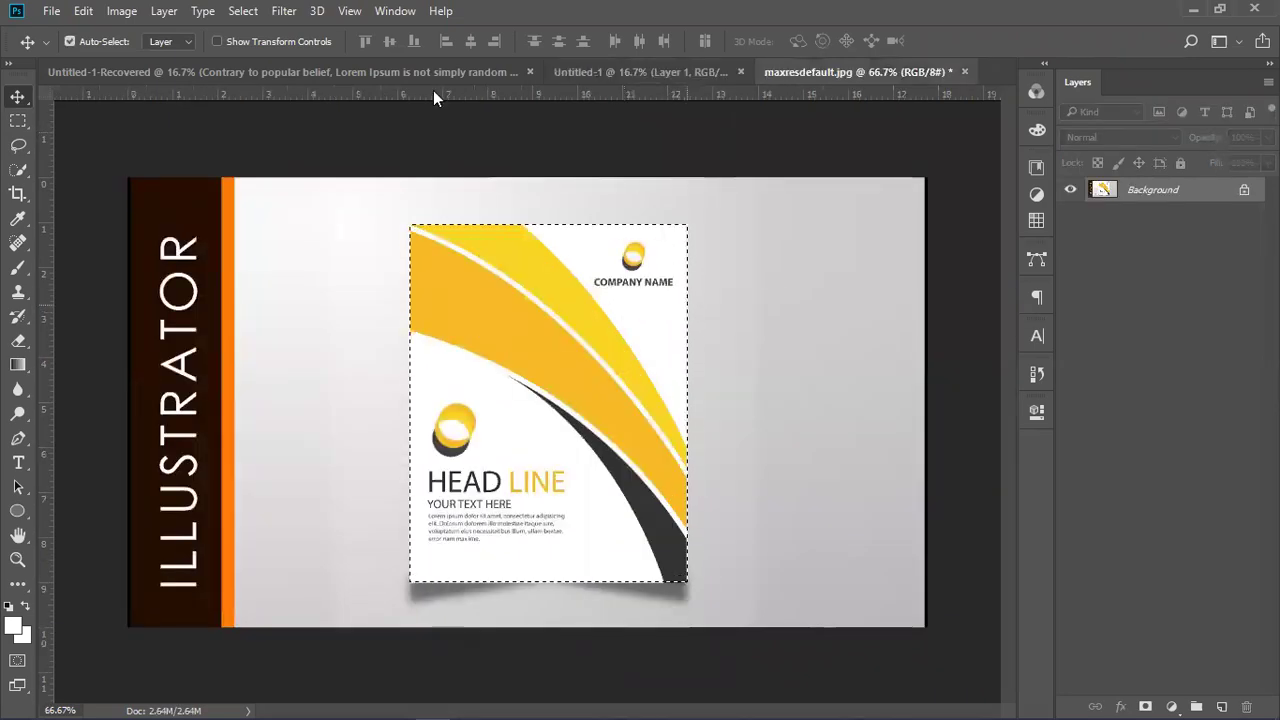
key("ctrl+d")
Try scaling the flyer on the Untitled-1 page to about 510% at the page's upper-left corner, and delete its layer.
left_click(635, 80)
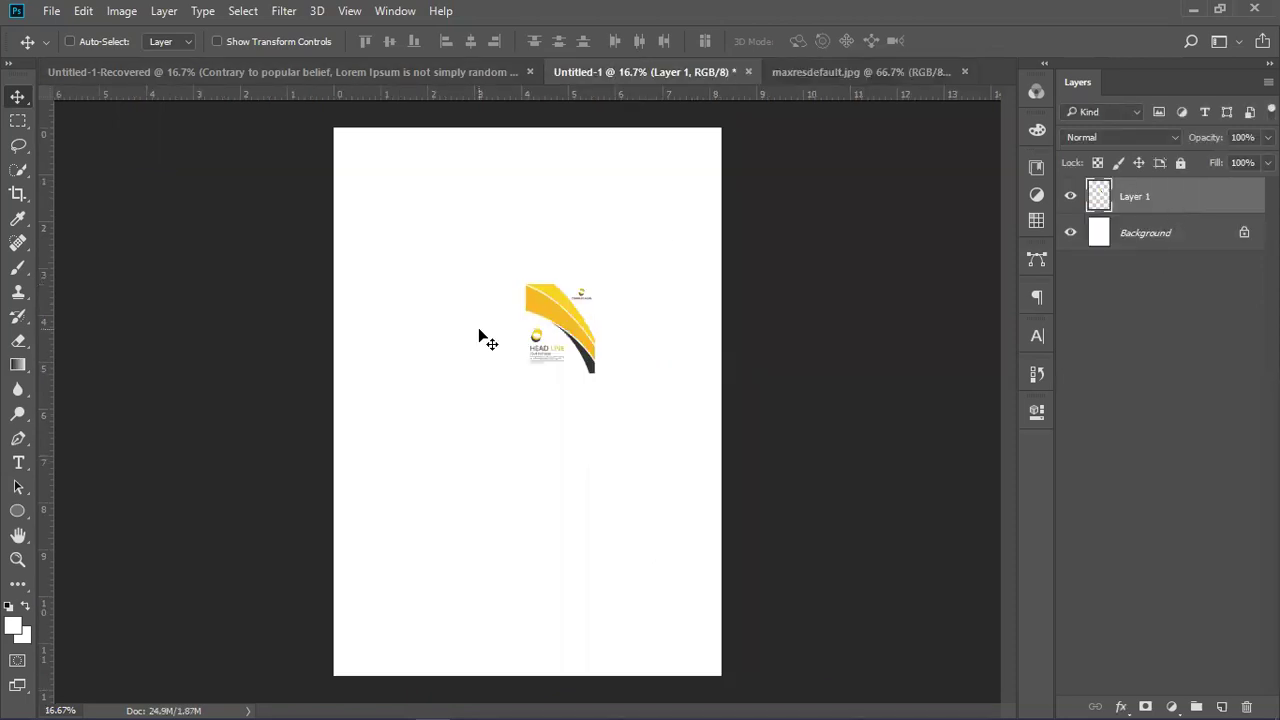
key("ctrl")
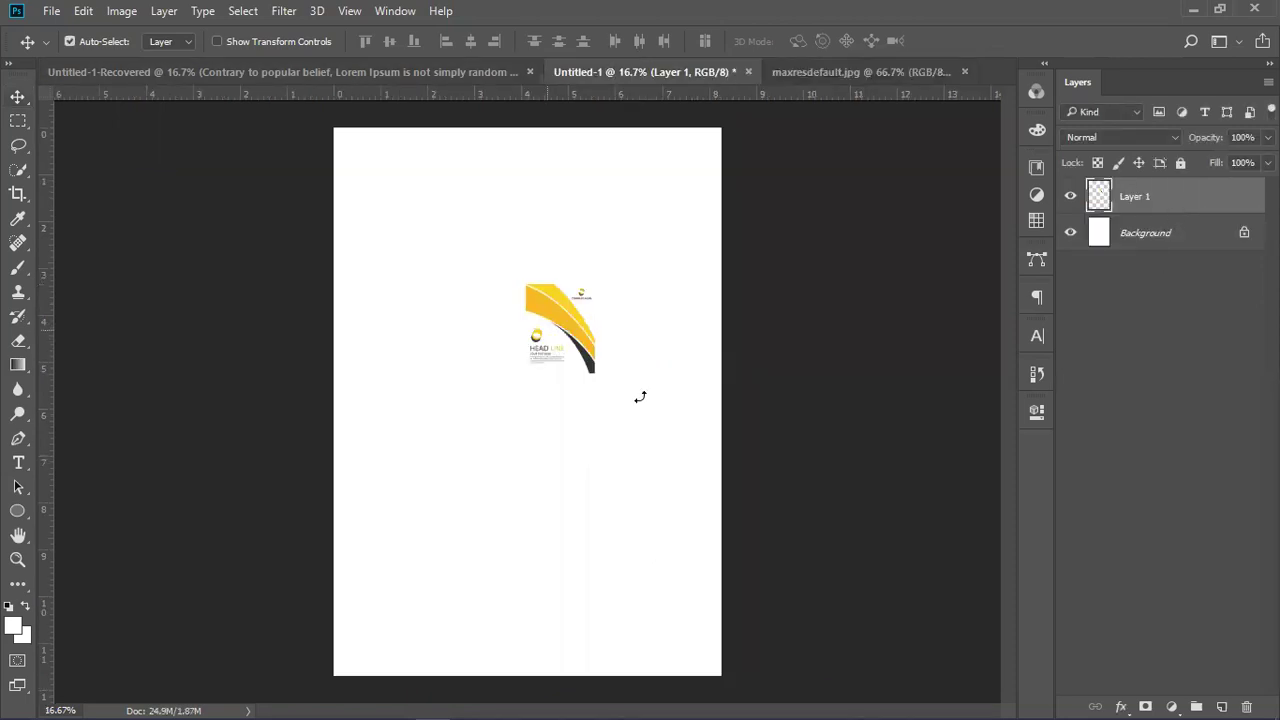
key("ctrl+t")
left_click_drag(600, 378, 740, 520)
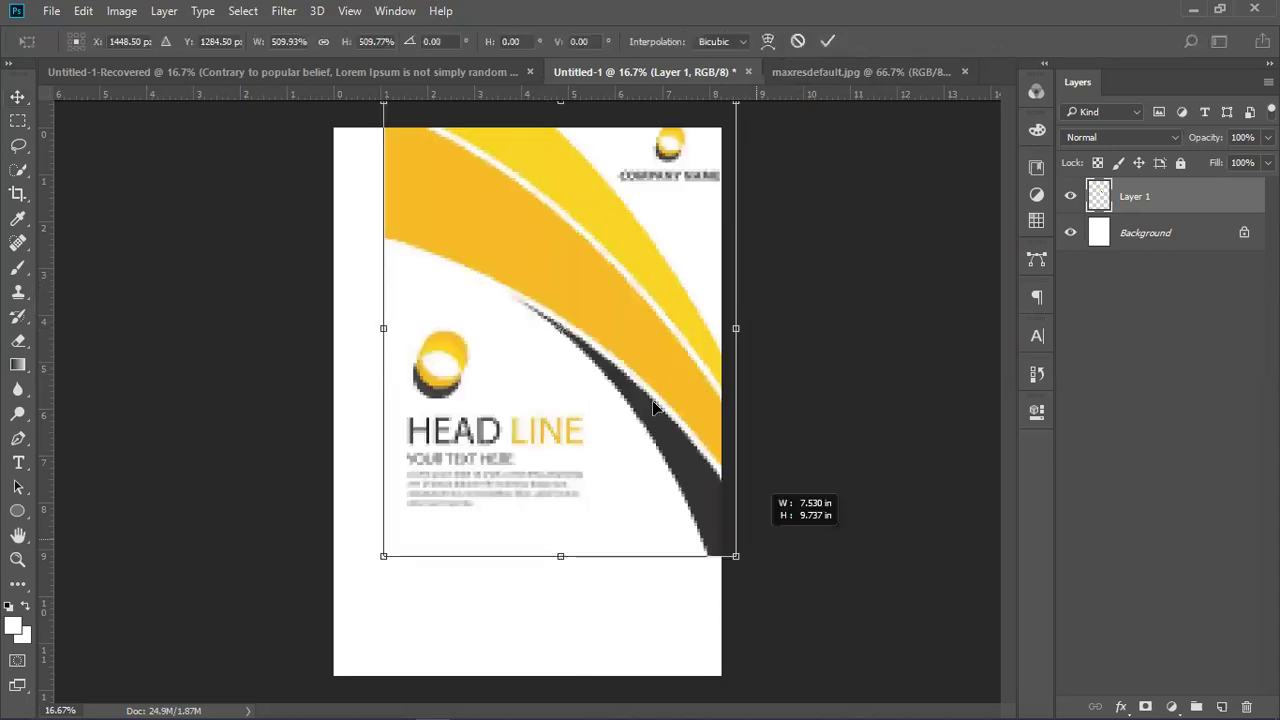
left_click_drag(641, 434, 592, 459)
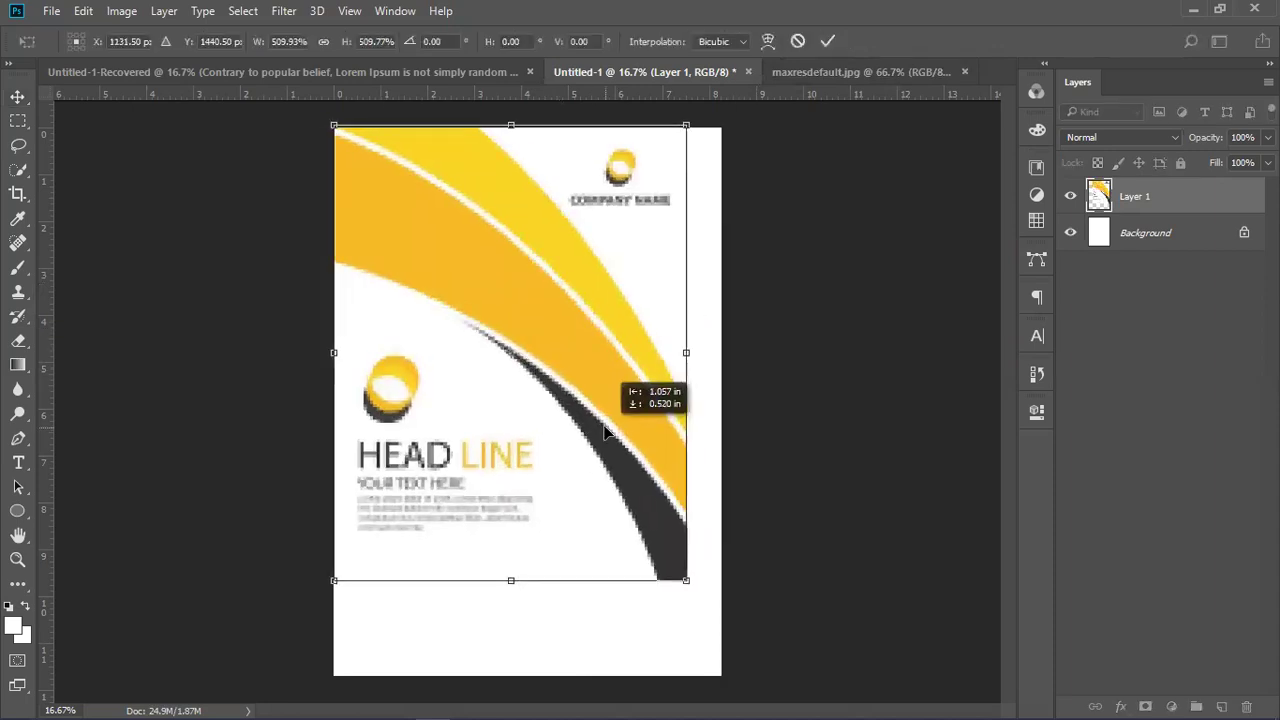
left_click(828, 42)
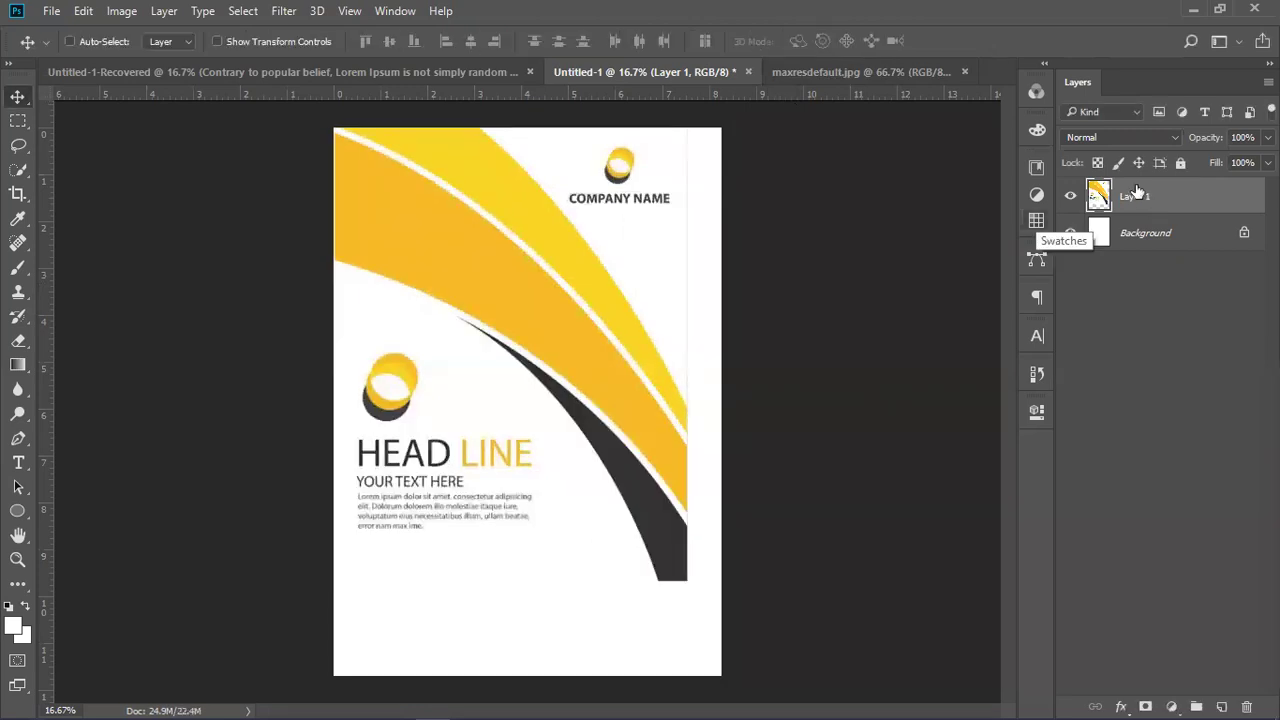
key("Delete")
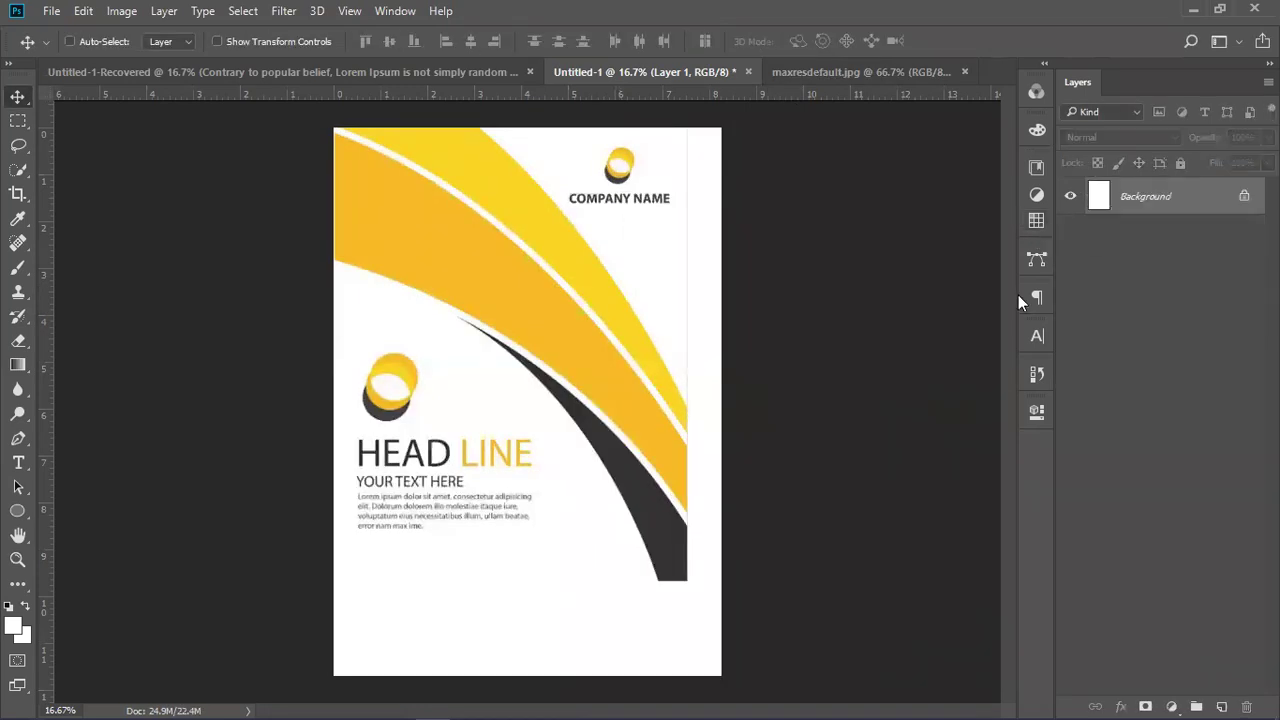